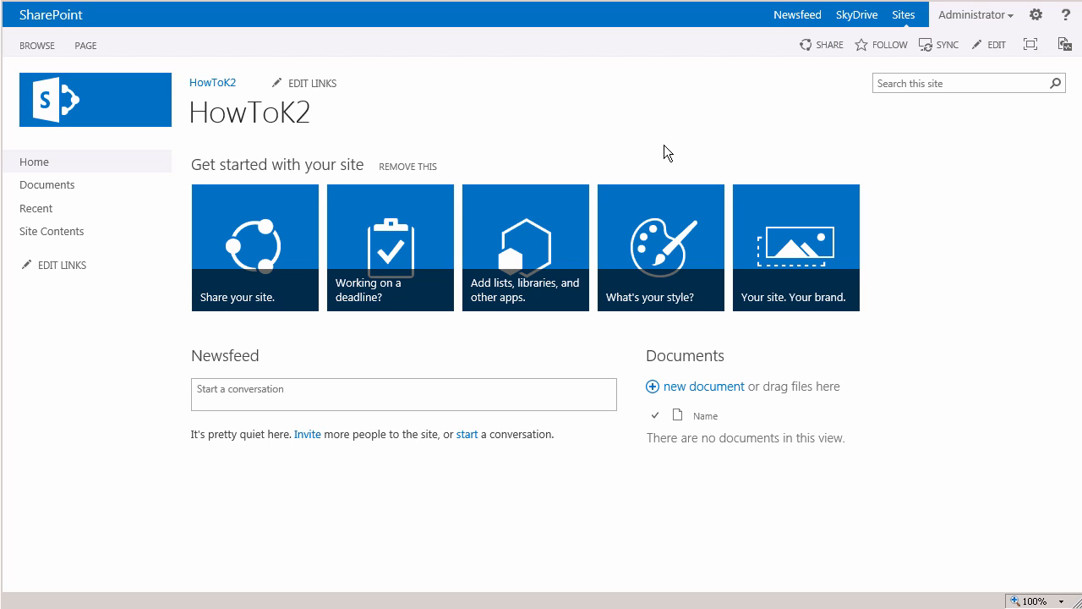
# Add the K2 for SharePoint app to the HowToK2 site and grant it trust.
pyautogui.click(579, 234)
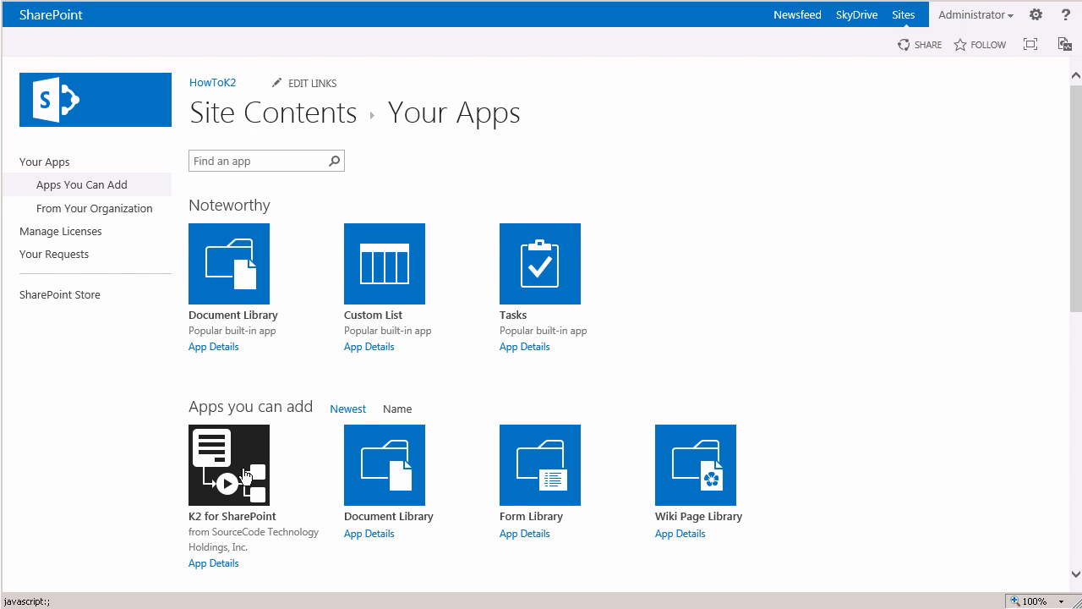
pyautogui.click(244, 475)
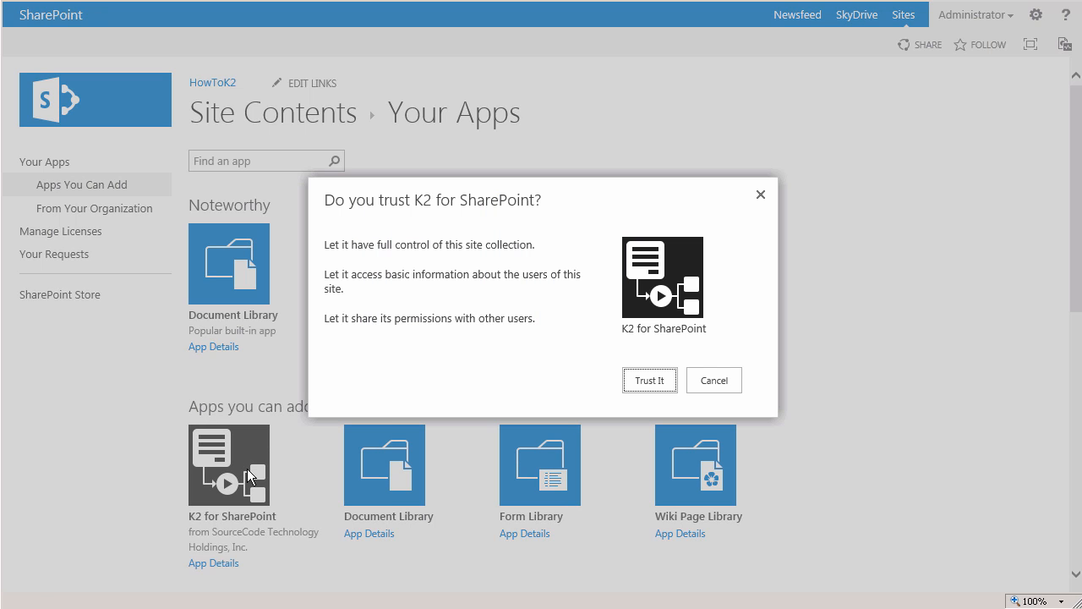
pyautogui.click(642, 392)
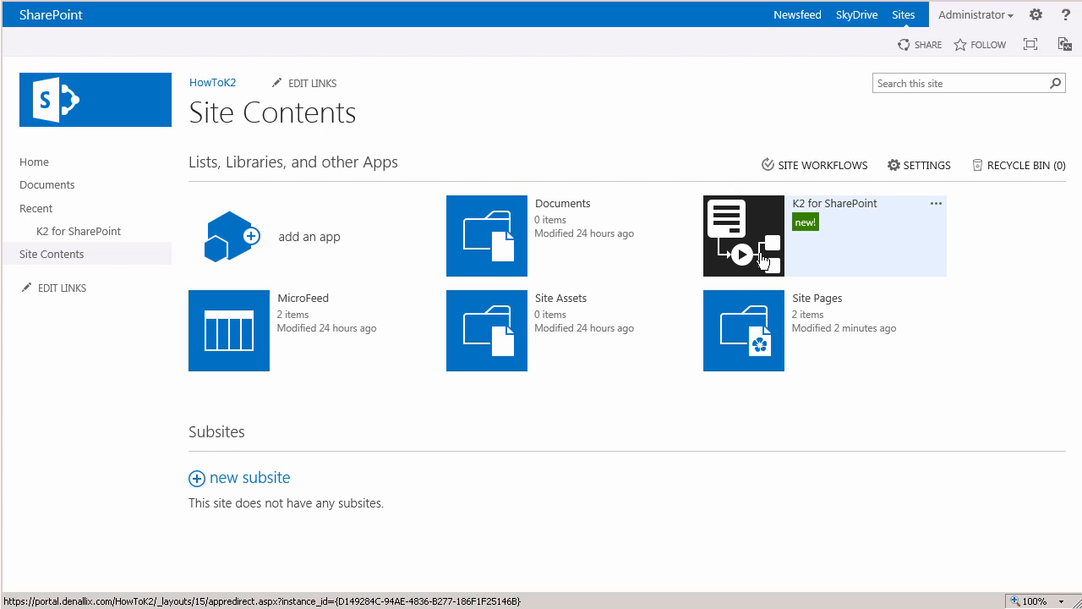
pyautogui.click(760, 254)
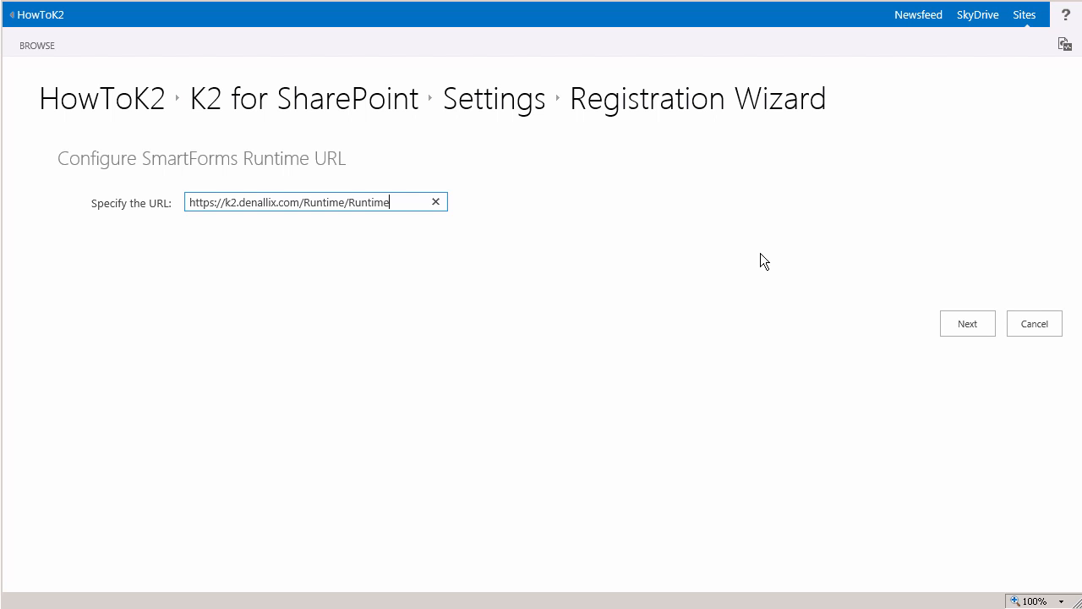
pyautogui.click(956, 329)
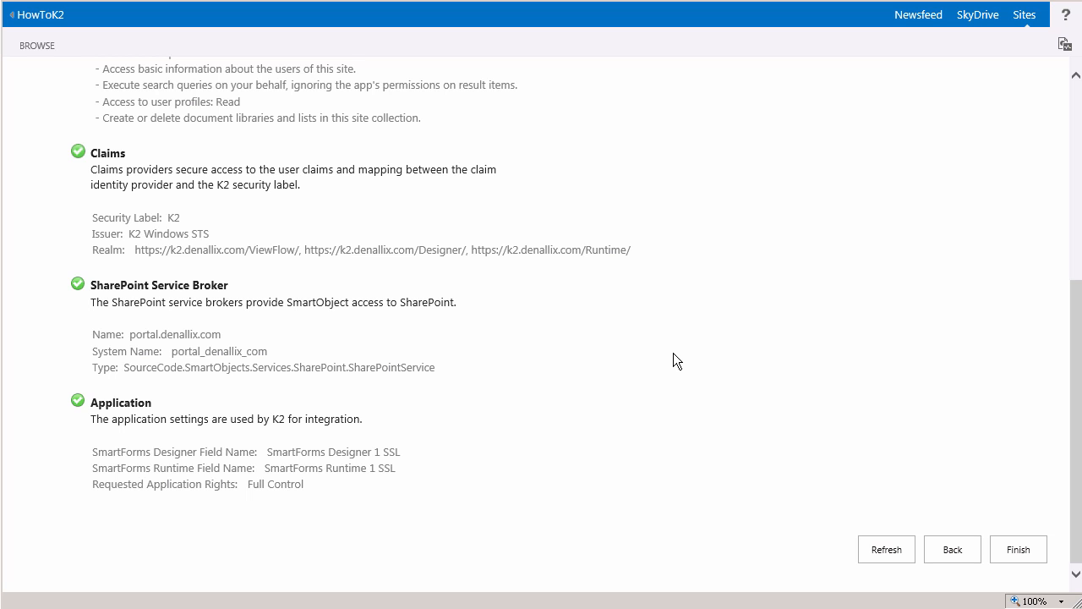
pyautogui.click(1010, 554)
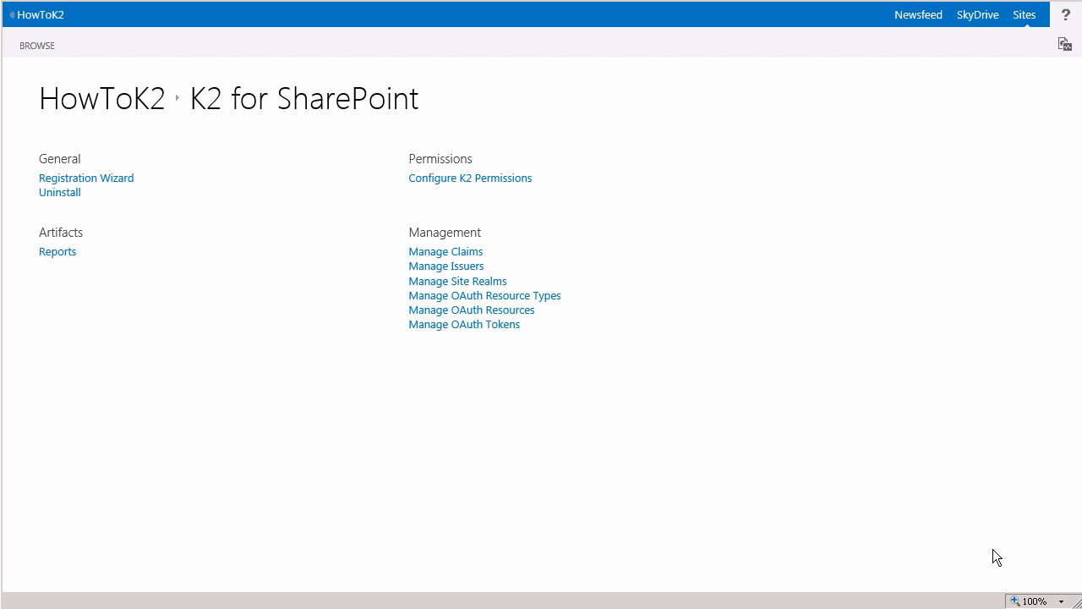
# Insert the K2 Worklist app part into the Rich Content area of the HowToK2 home page and save the page.
pyautogui.click(136, 113)
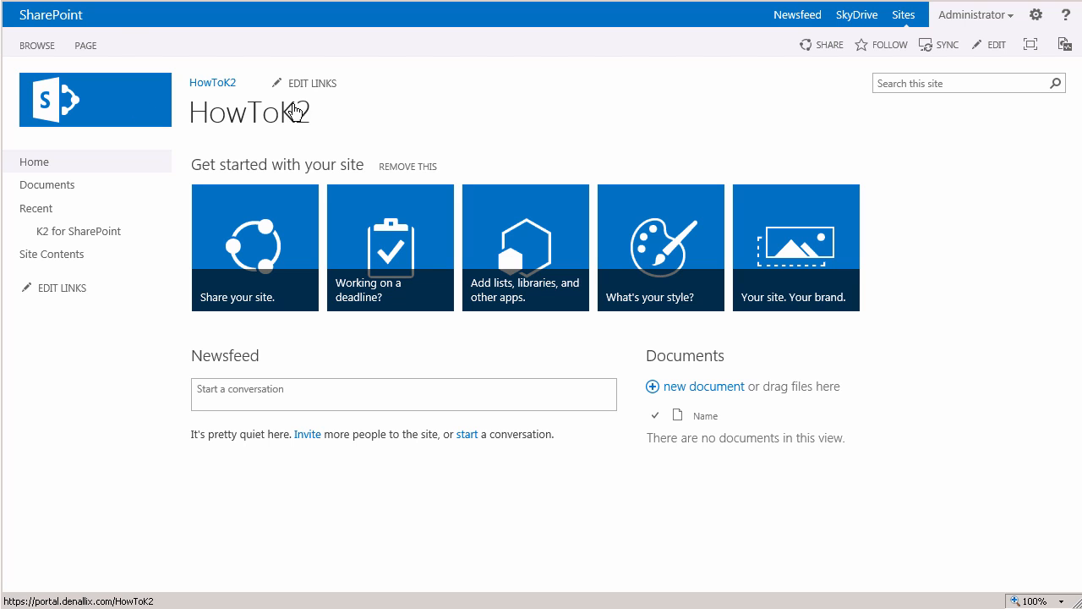
pyautogui.click(1013, 55)
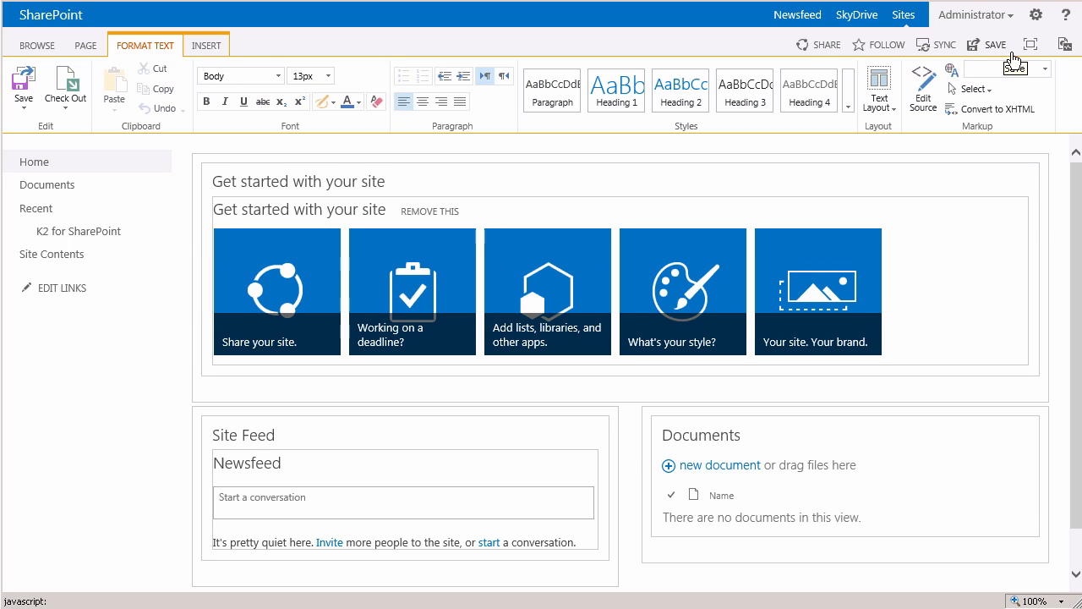
pyautogui.click(225, 53)
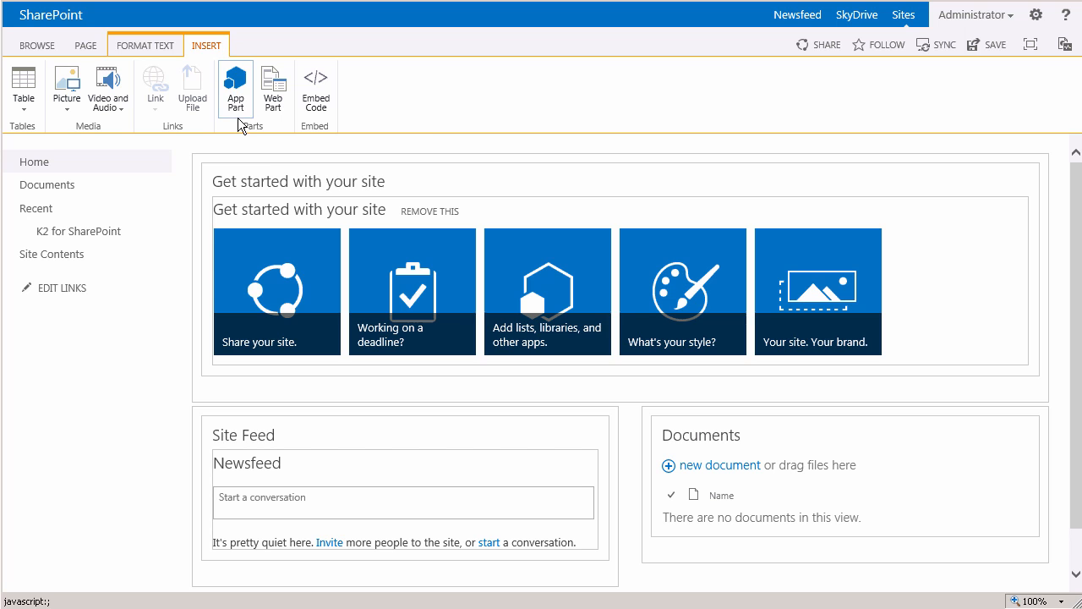
pyautogui.click(236, 93)
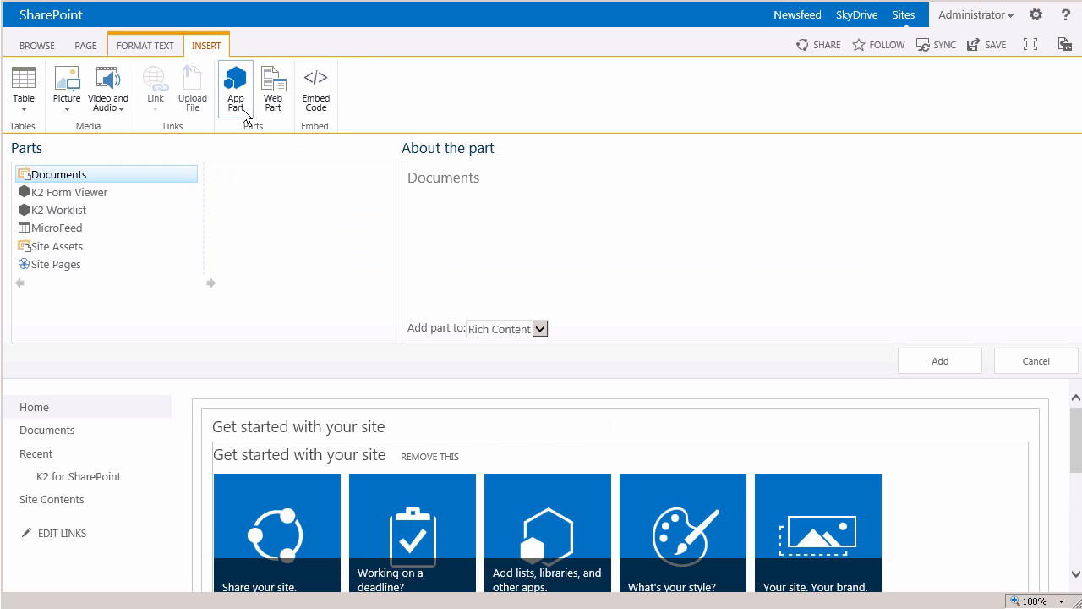
pyautogui.click(98, 222)
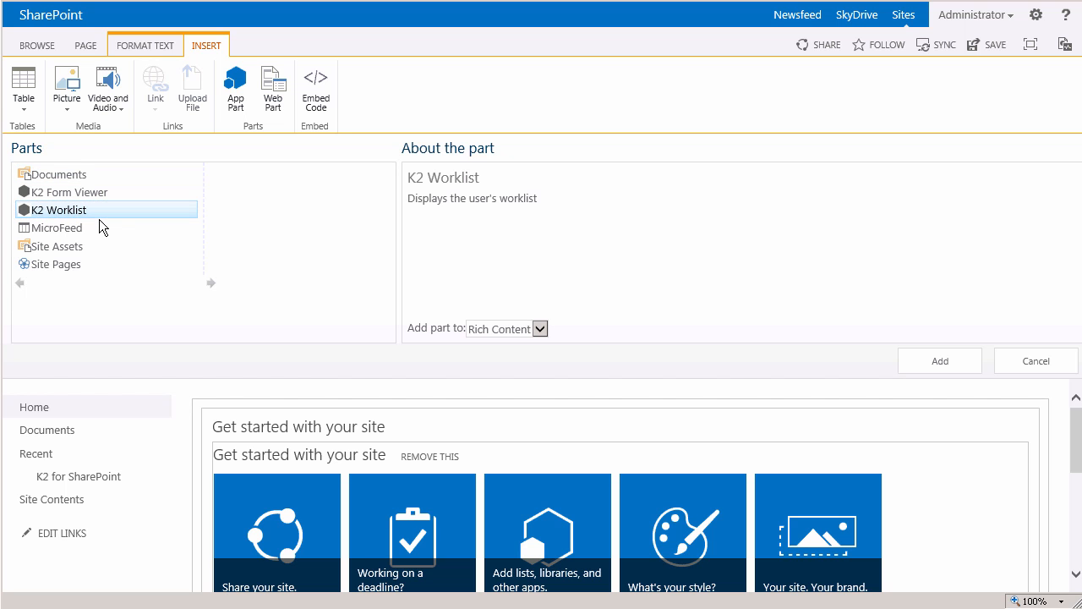
pyautogui.click(545, 333)
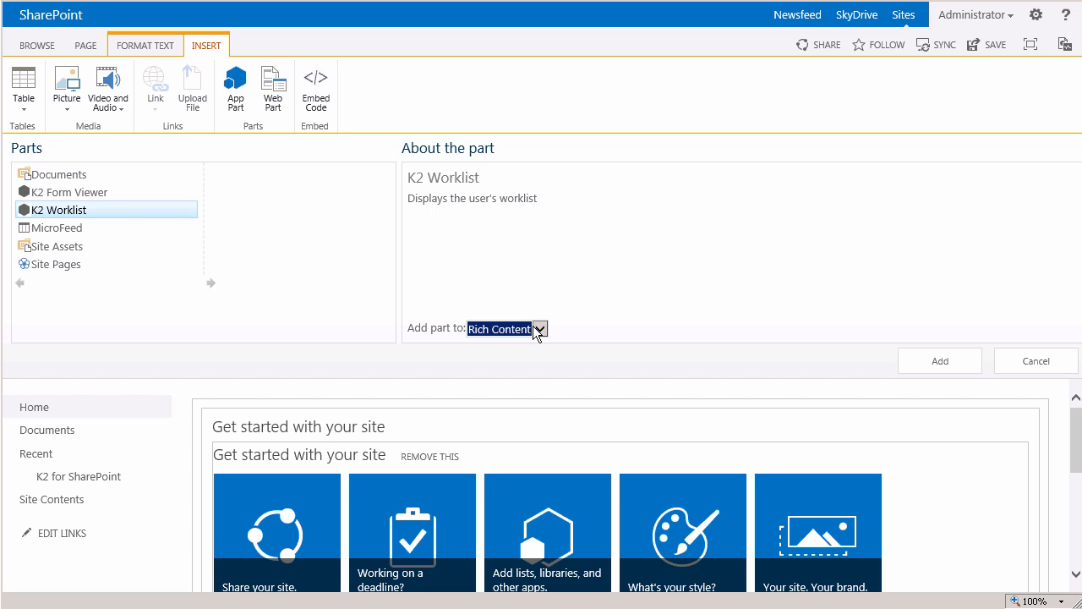
pyautogui.click(923, 371)
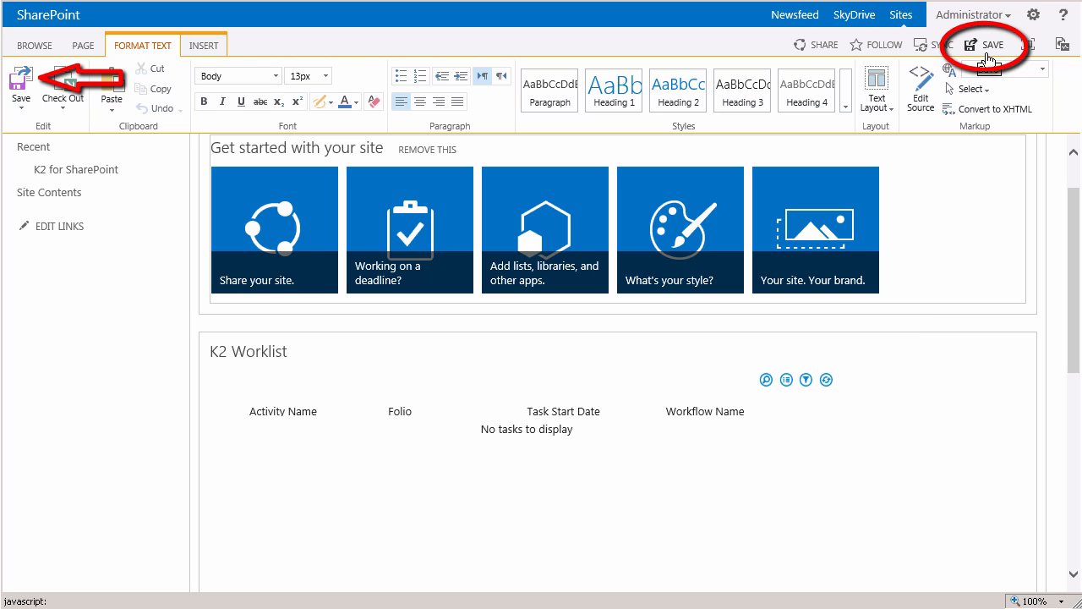
pyautogui.click(987, 56)
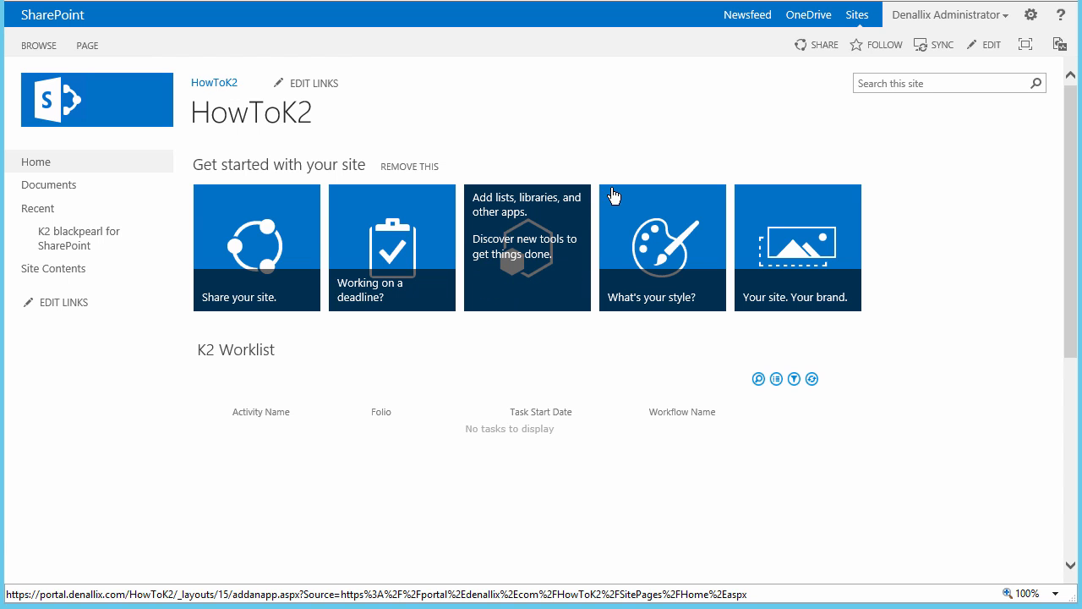
# Add a custom list named Corporate Policy Approvers to the site.
pyautogui.click(1031, 15)
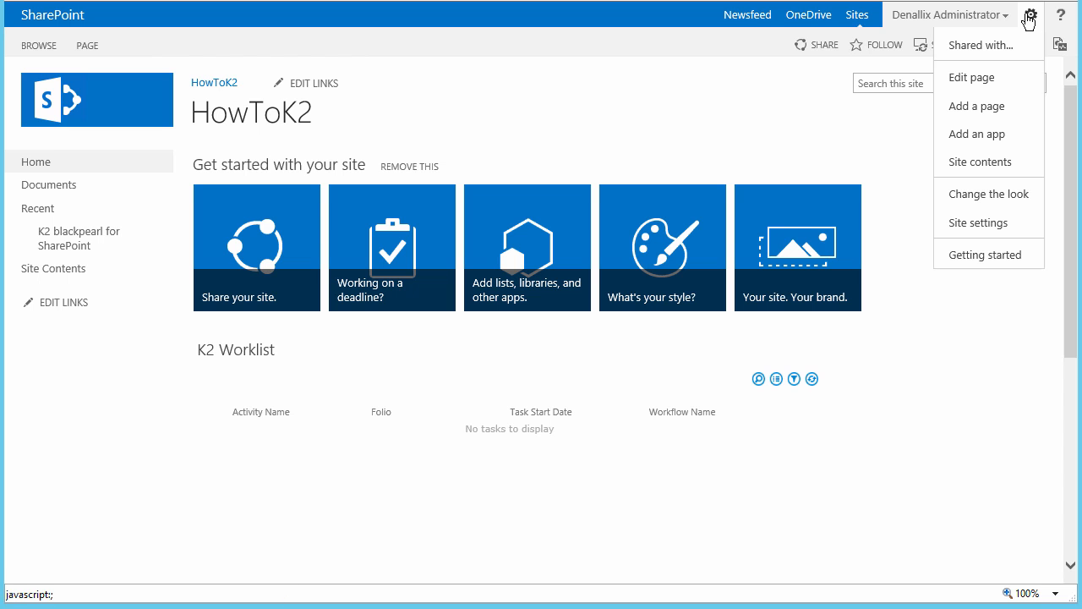
pyautogui.click(1000, 140)
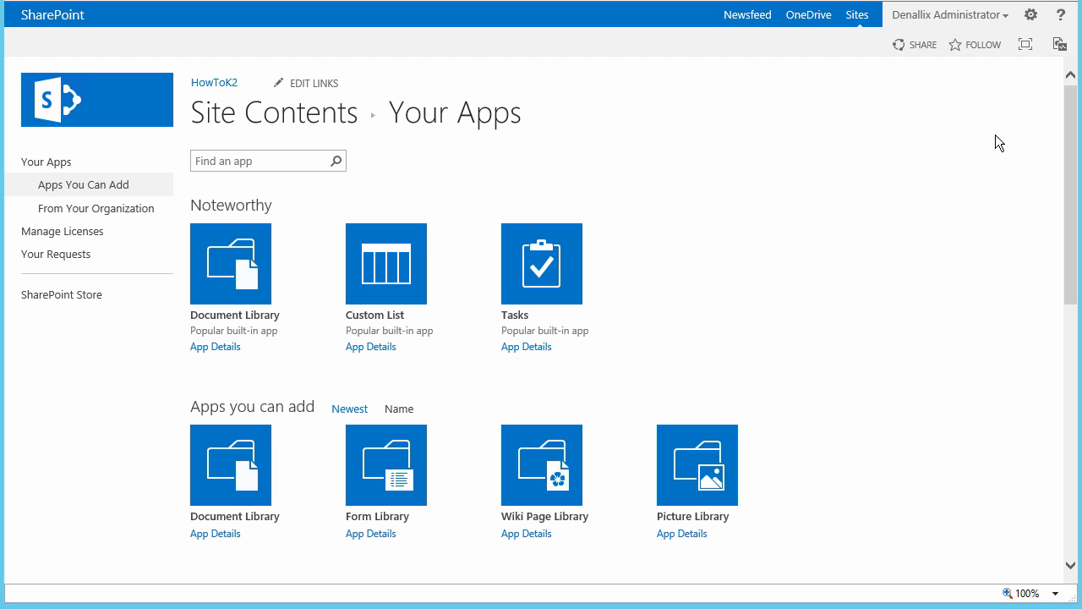
pyautogui.click(420, 291)
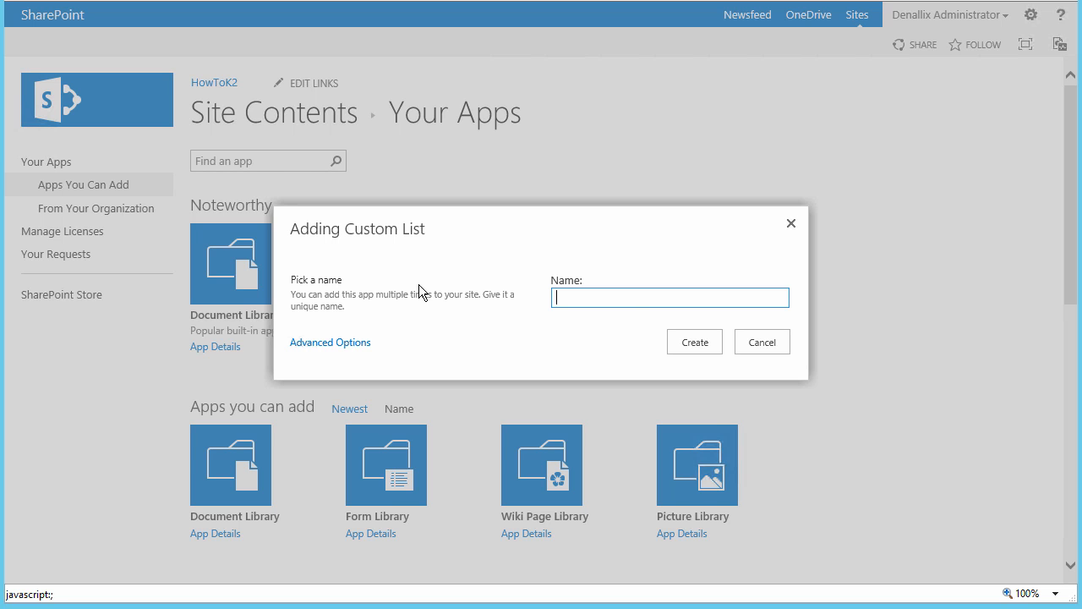
pyautogui.write('Corporate Policy Approvers')
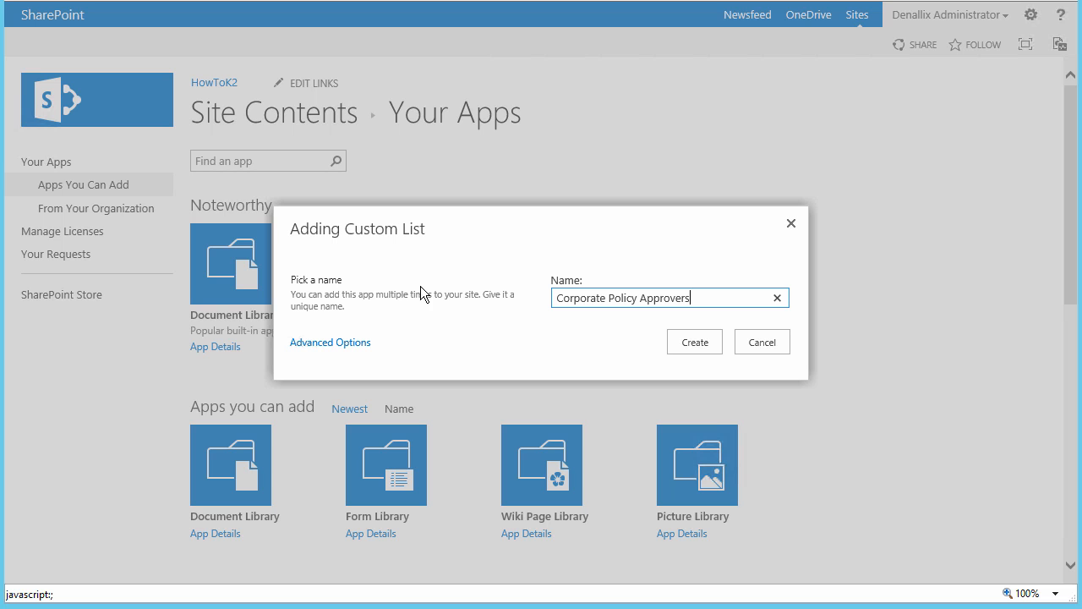
pyautogui.click(690, 346)
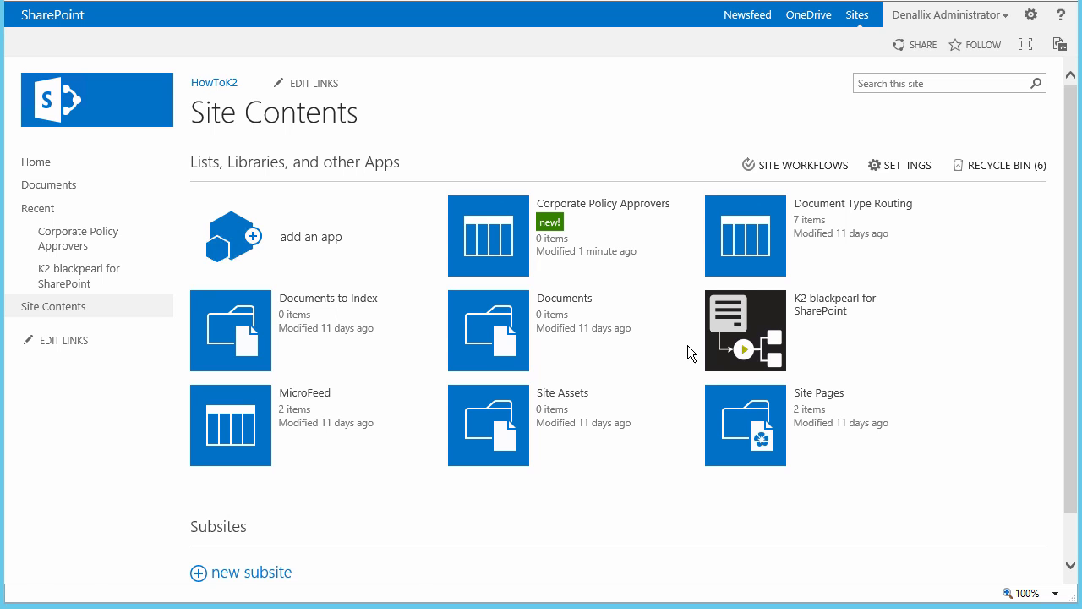
# In the Corporate Policy Approvers list settings, define a new column named Approvers of type Person or Group.
pyautogui.click(471, 225)
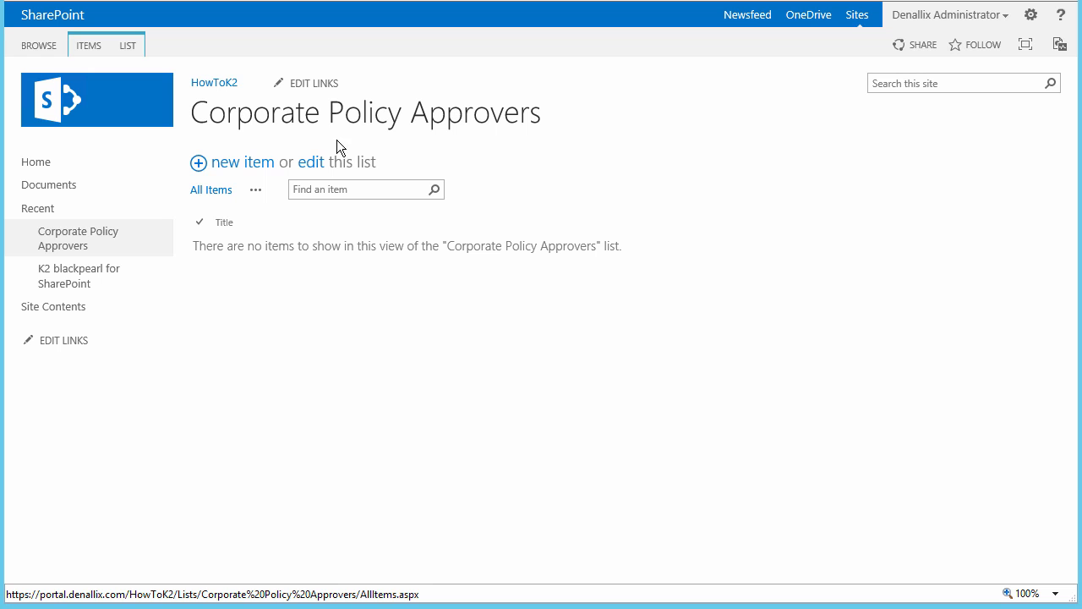
pyautogui.click(140, 45)
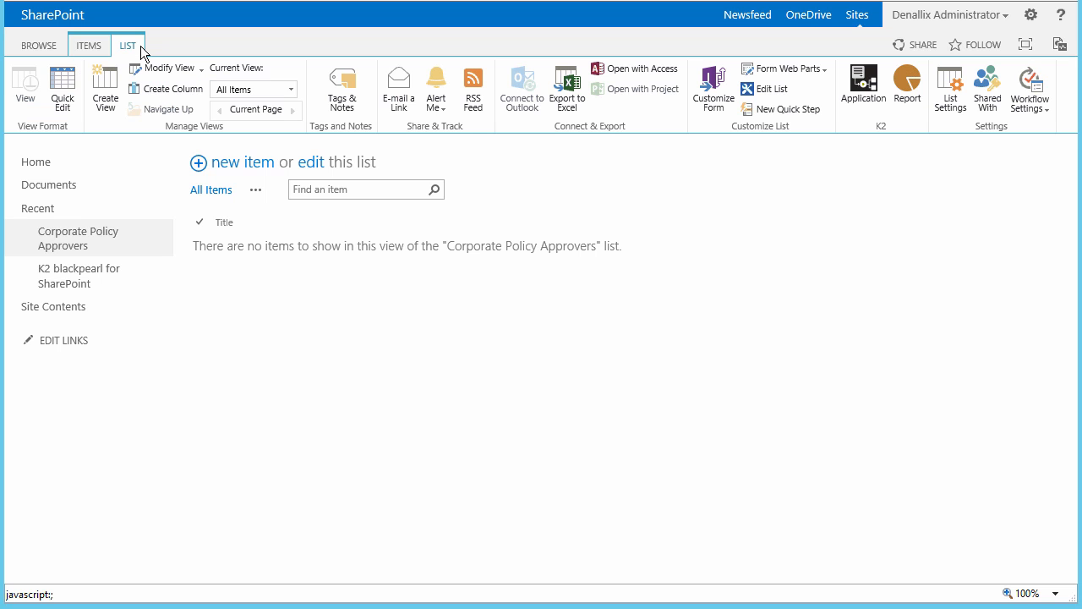
pyautogui.click(951, 97)
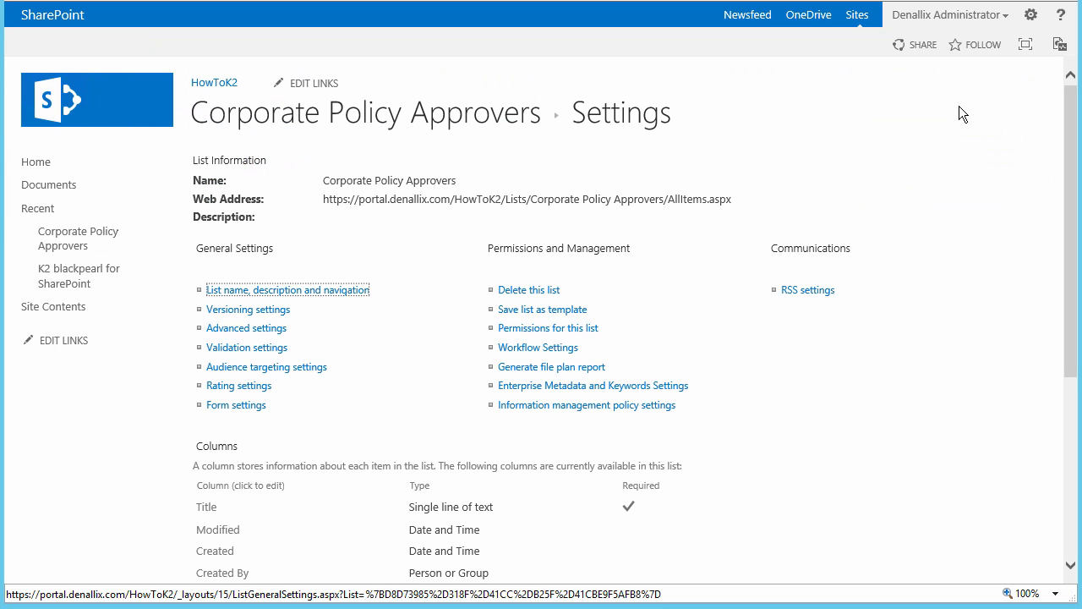
pyautogui.moveTo(1070, 164); pyautogui.dragTo(1069, 269)
pyautogui.click(242, 437)
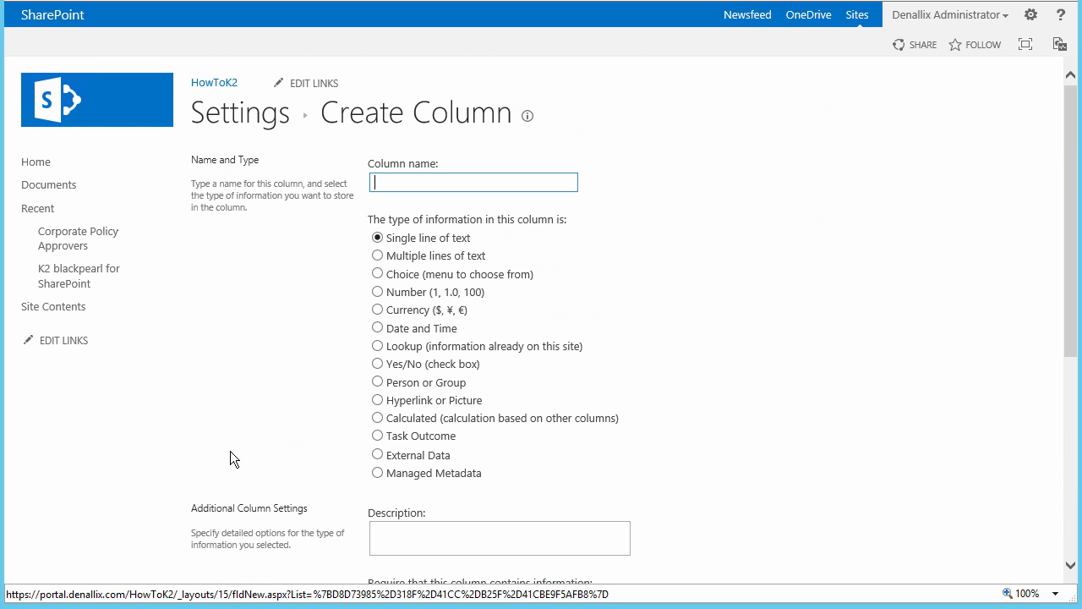
pyautogui.write('Approvers')
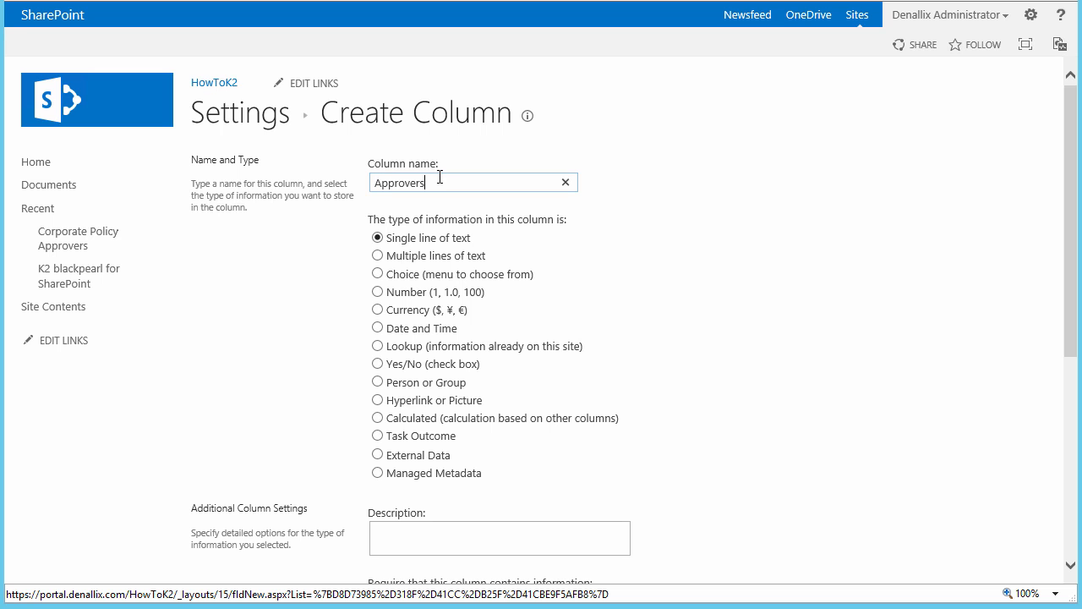
pyautogui.click(378, 382)
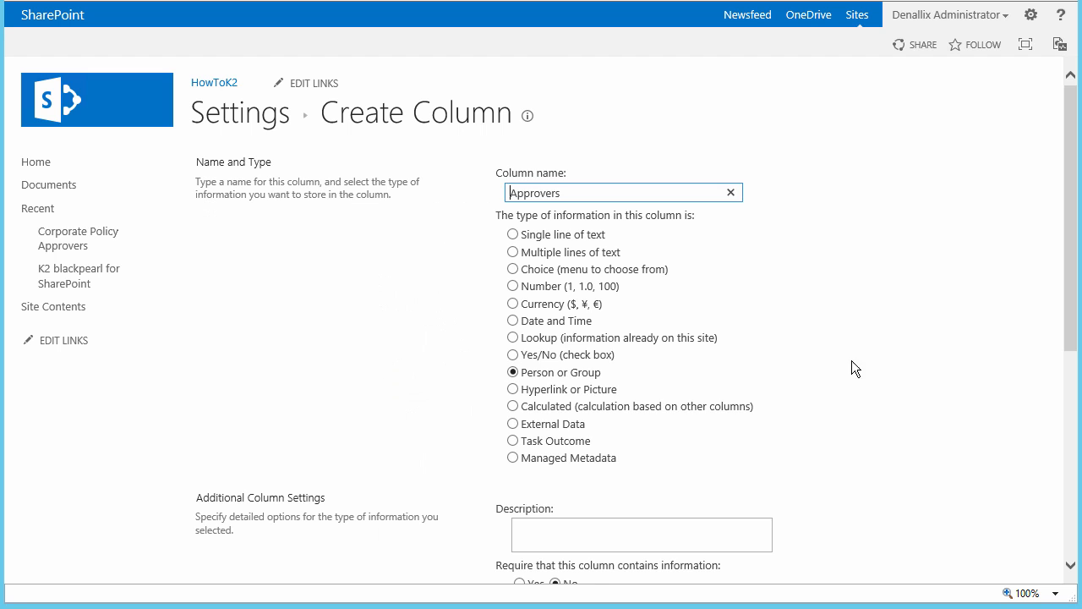
# Make the Approvers column required, allow multiple selections, and create the column.
pyautogui.scroll(-5, 1067, 338)
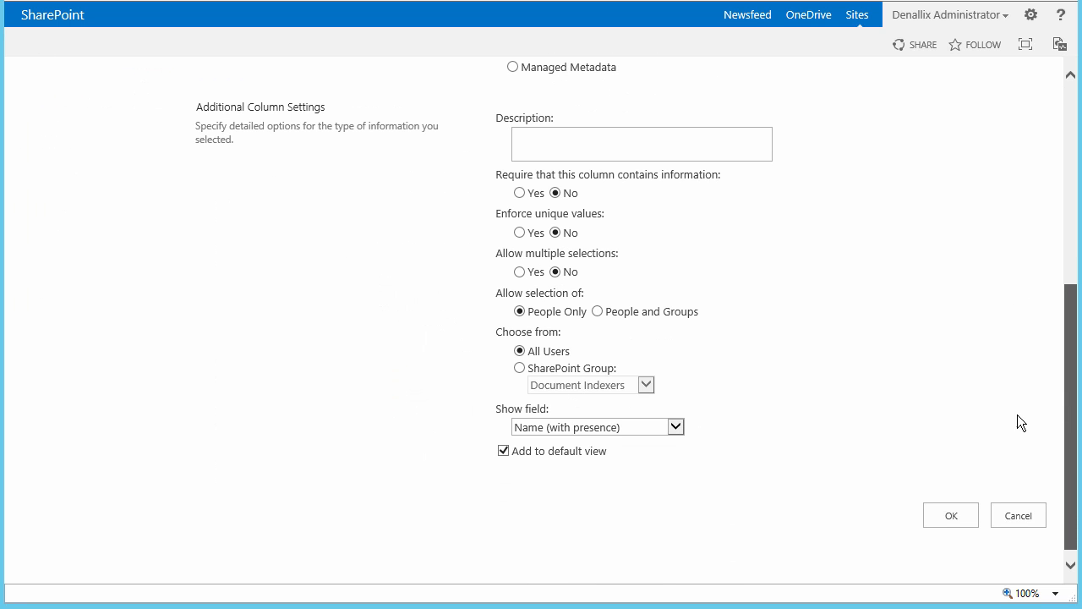
pyautogui.click(521, 193)
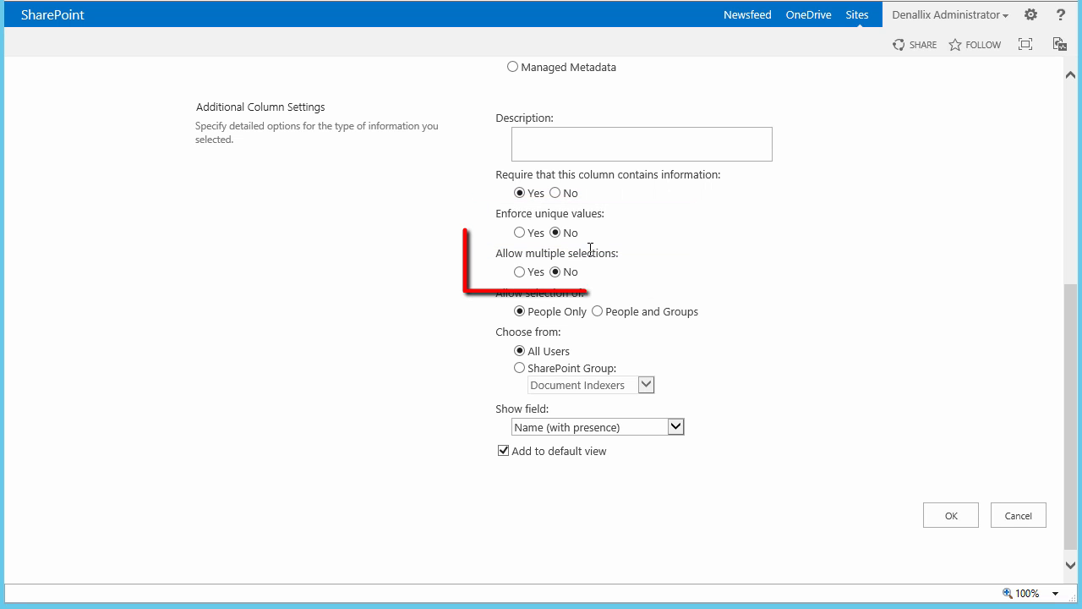
pyautogui.click(520, 272)
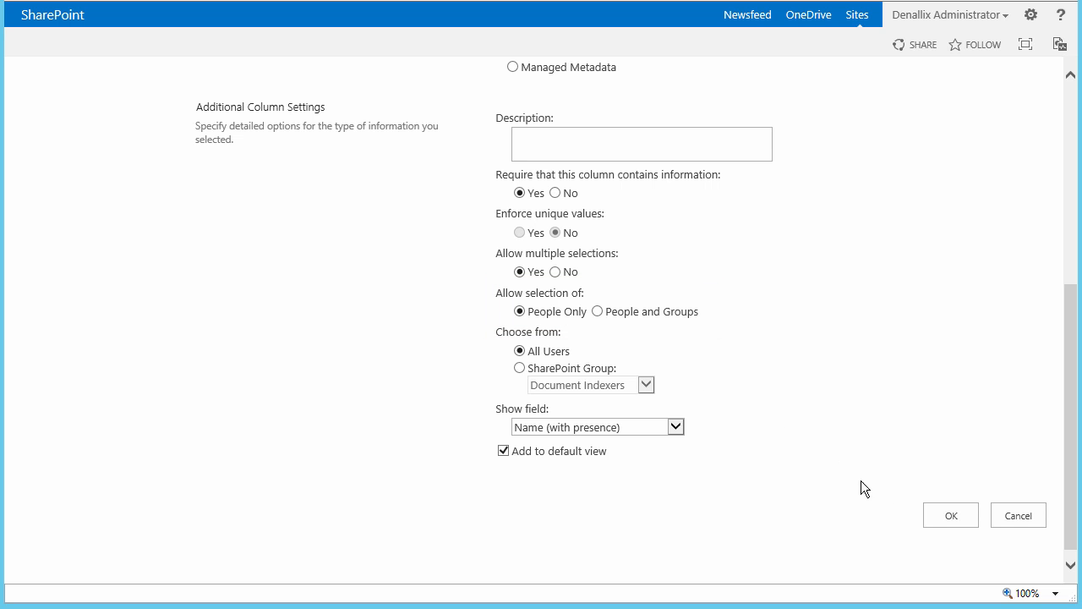
pyautogui.click(932, 513)
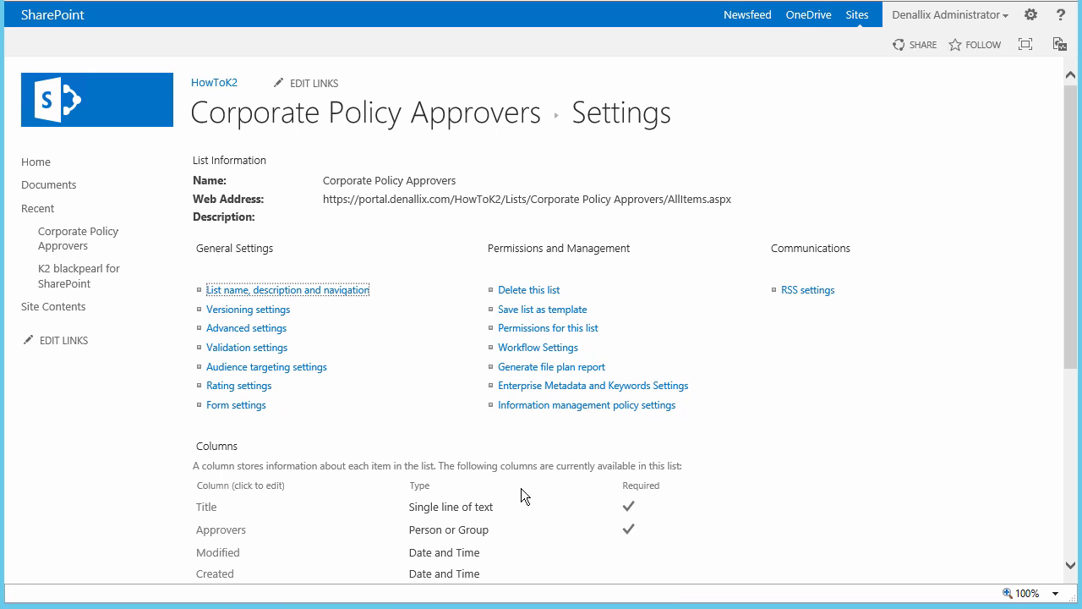
# Enforce unique values on the list's Title column and agree to index it.
pyautogui.click(215, 507)
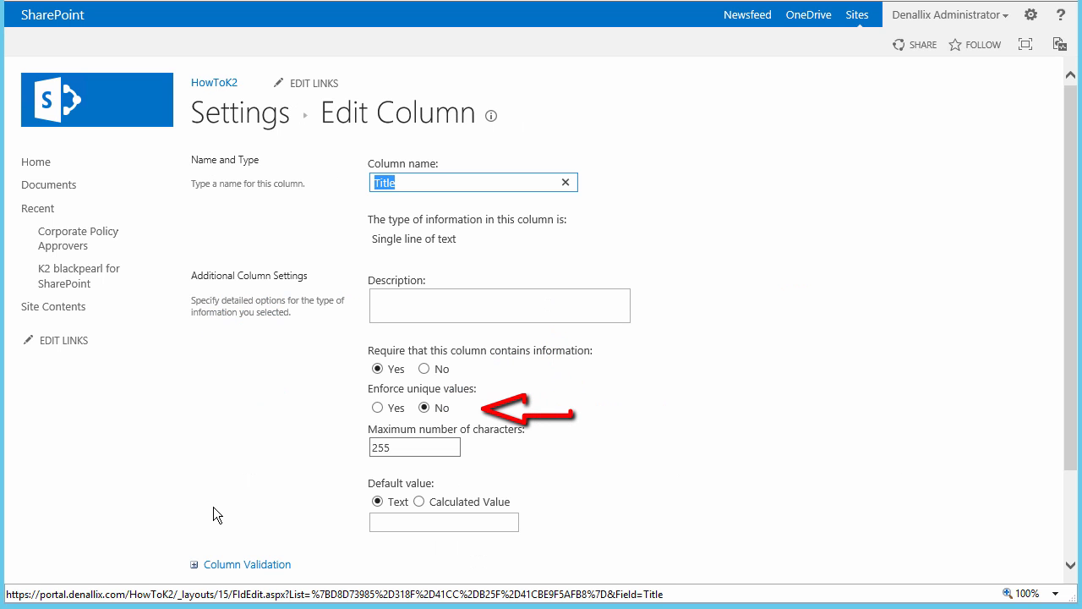
pyautogui.click(374, 409)
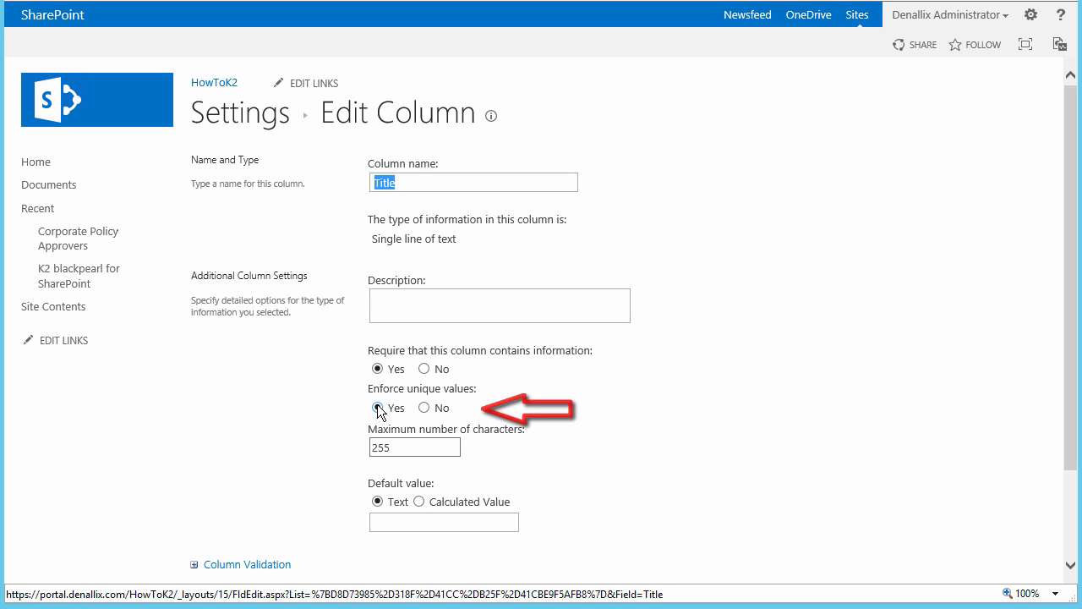
pyautogui.scroll(-3, 1071, 474)
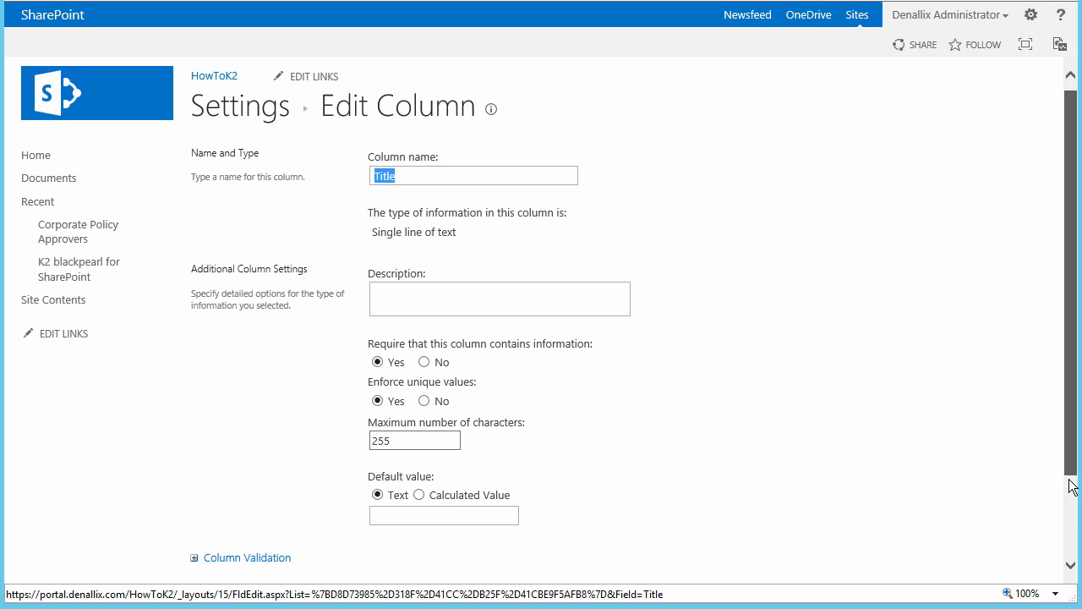
pyautogui.click(951, 488)
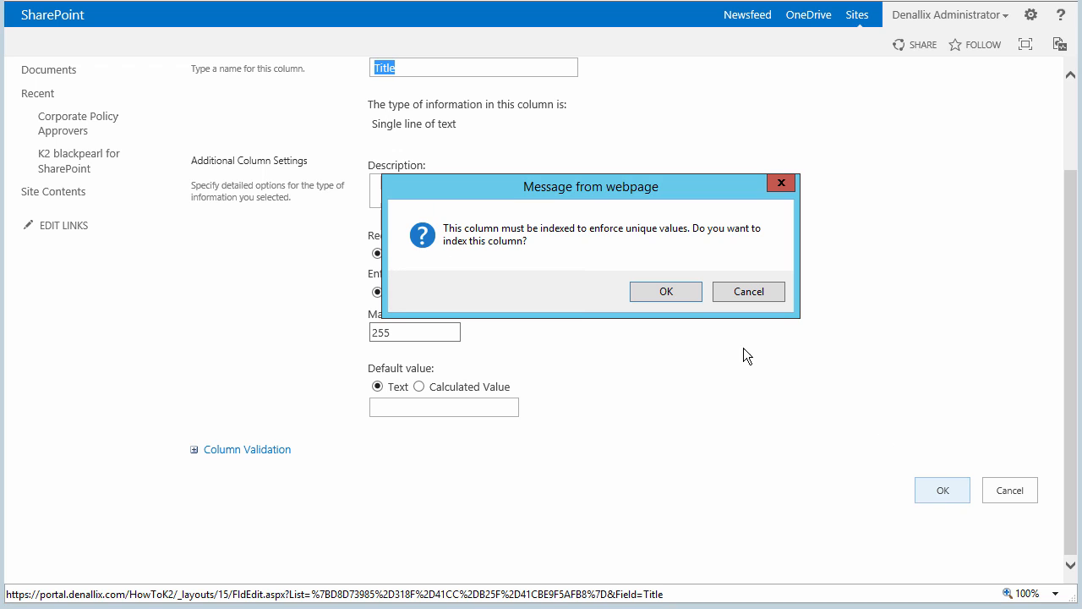
pyautogui.click(678, 293)
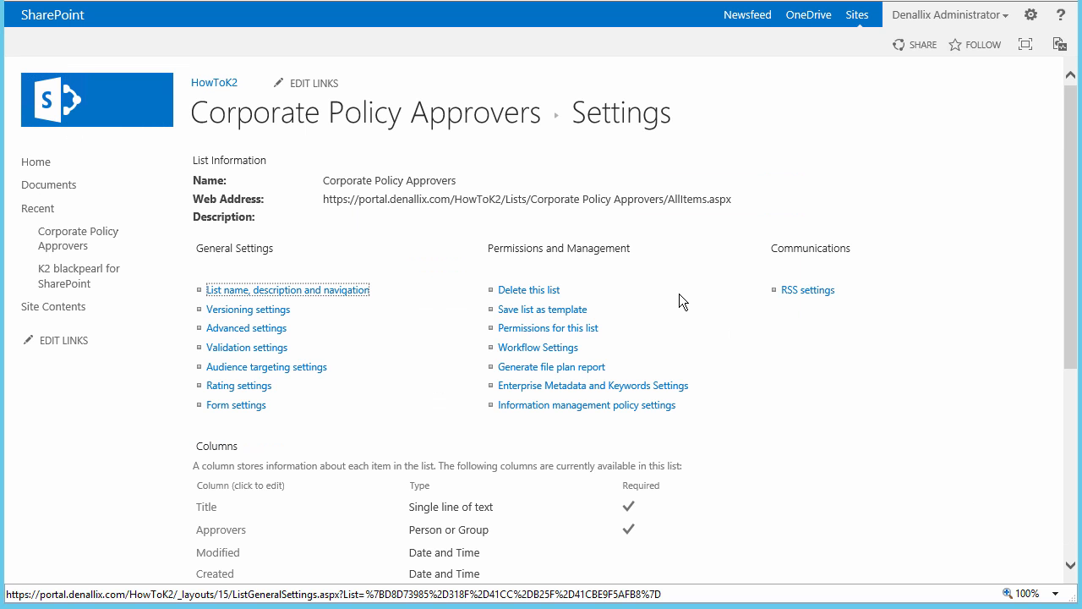
pyautogui.scroll(-4, 679, 293)
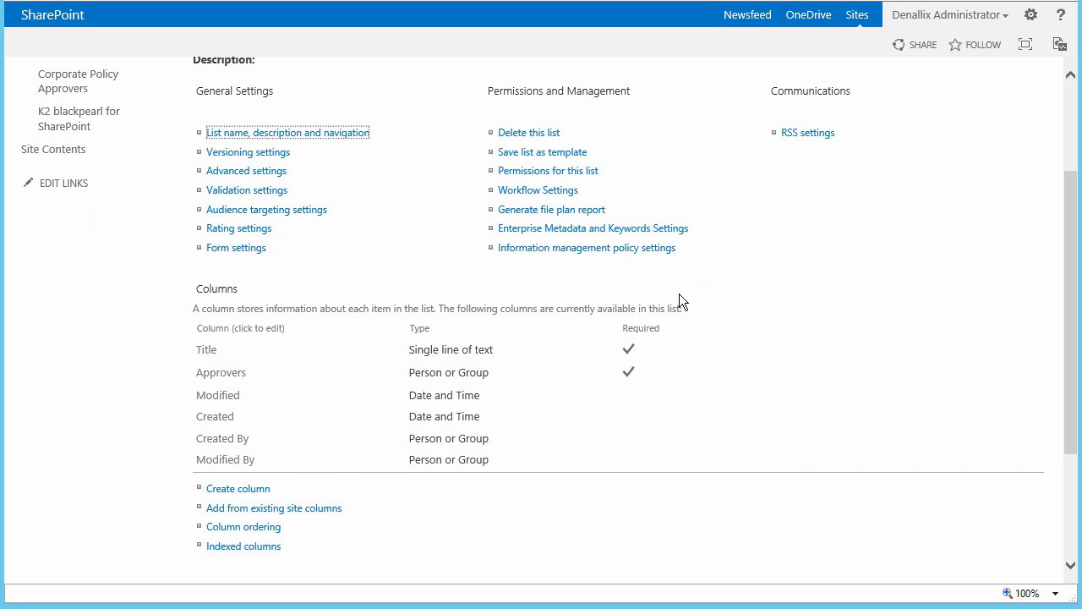
# Create a K2 application for the Corporate Policy Approvers list, with its SmartObject usable in workflows for the Site and all of its subsites.
pyautogui.scroll(3, 679, 302)
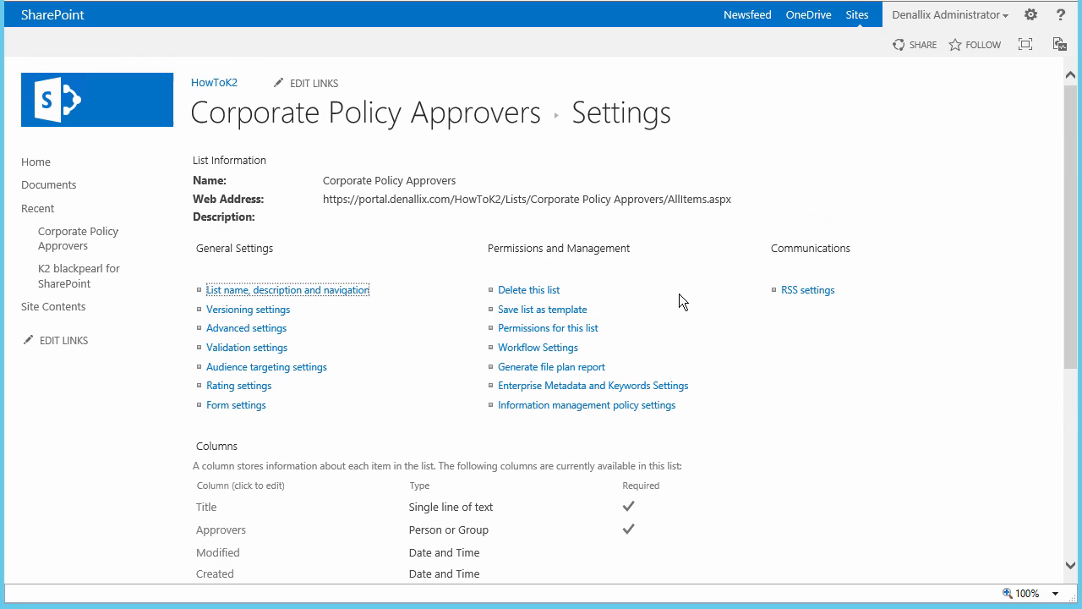
pyautogui.click(397, 116)
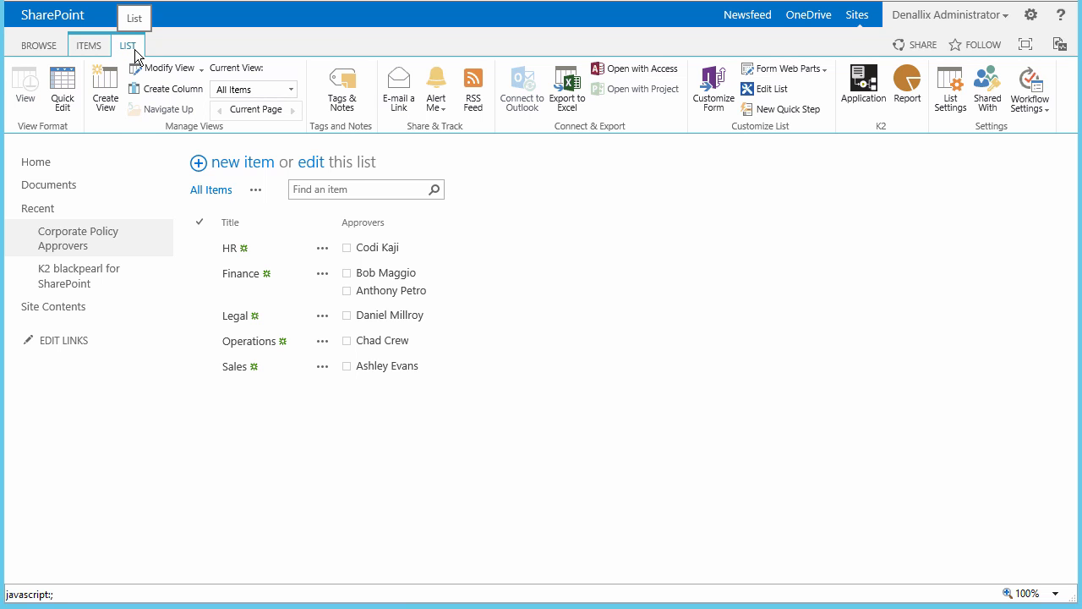
pyautogui.click(862, 100)
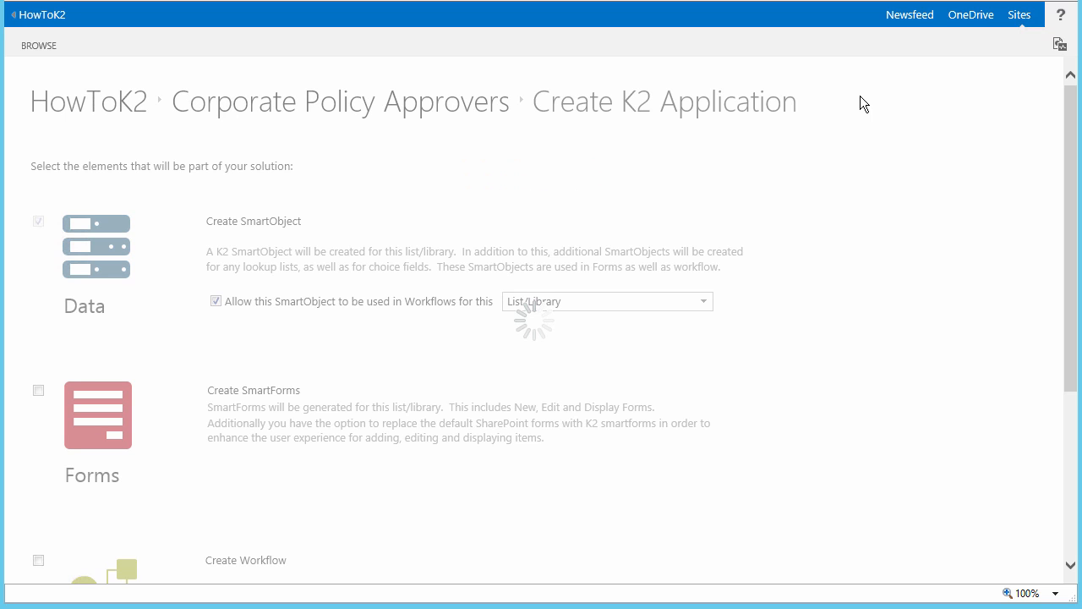
pyautogui.click(707, 307)
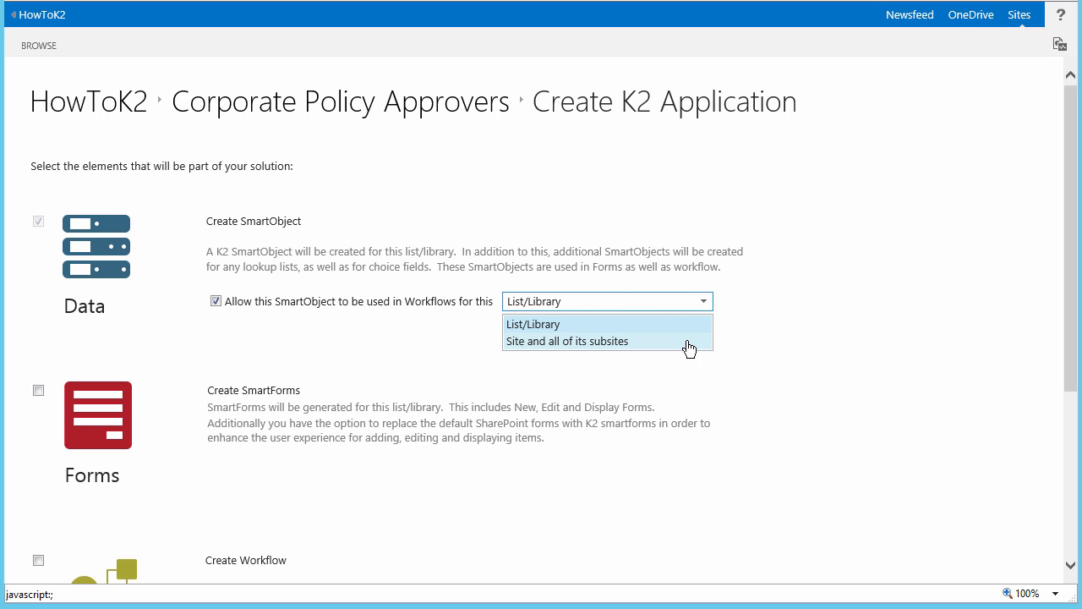
pyautogui.click(689, 342)
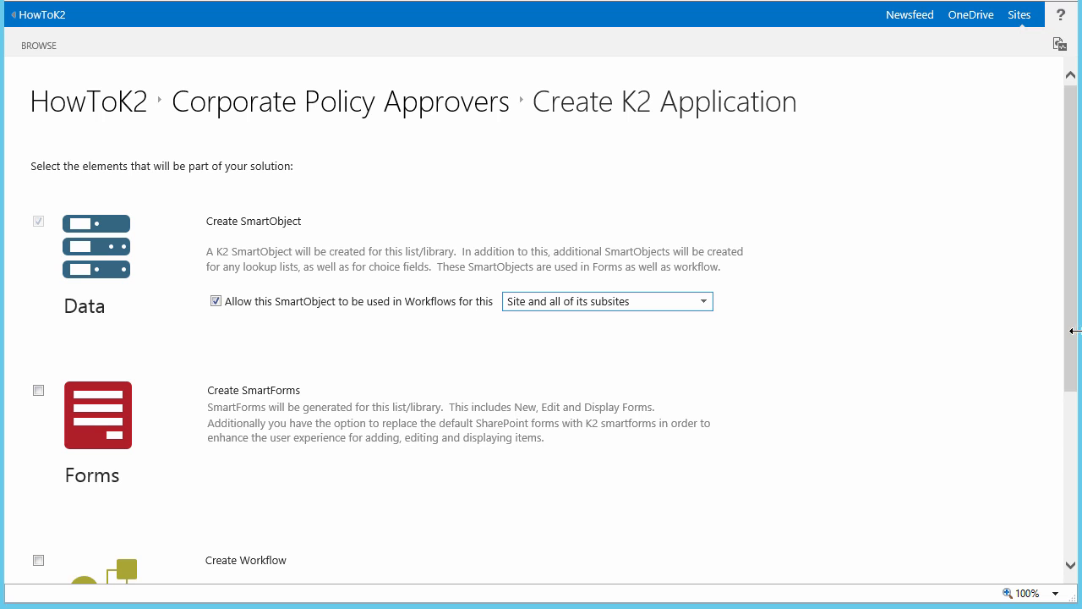
pyautogui.moveTo(1075, 365); pyautogui.dragTo(1071, 534)
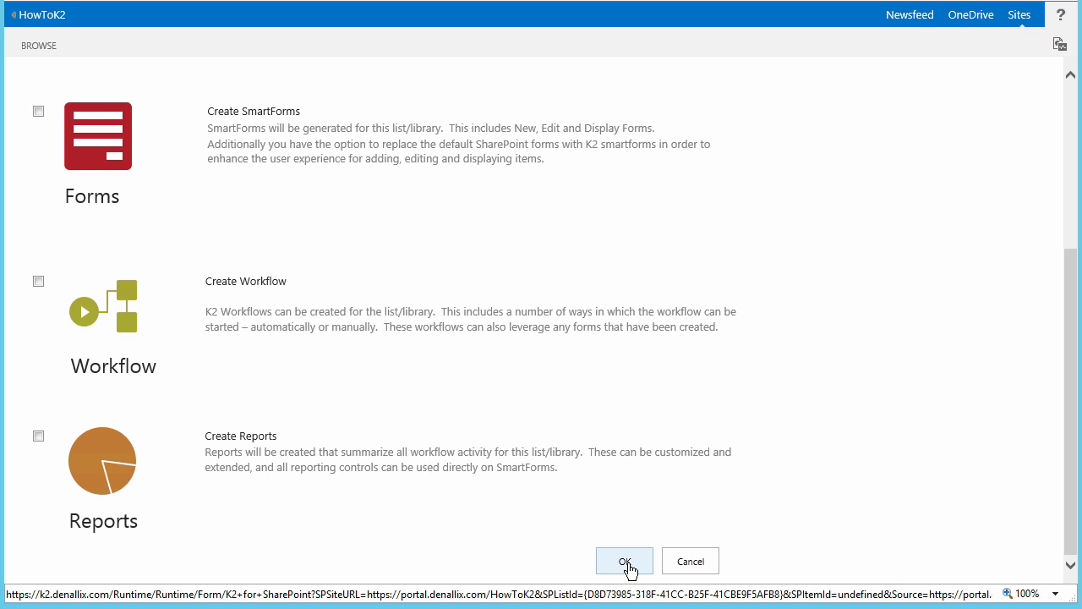
pyautogui.click(625, 561)
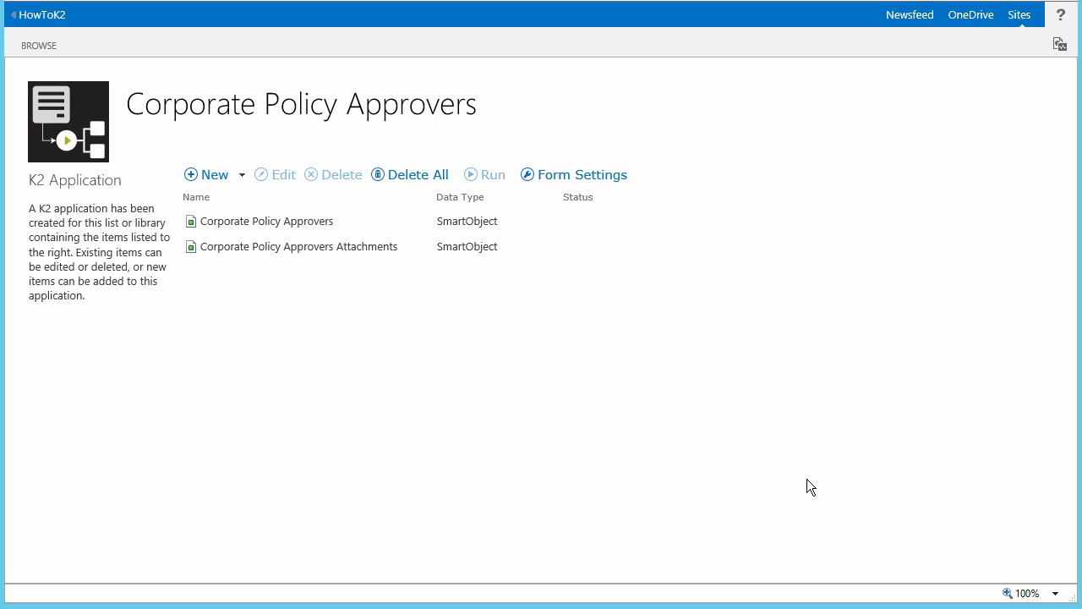
# From the HowToK2 home page, add a document library named Official Corporate Policies.
pyautogui.click(43, 17)
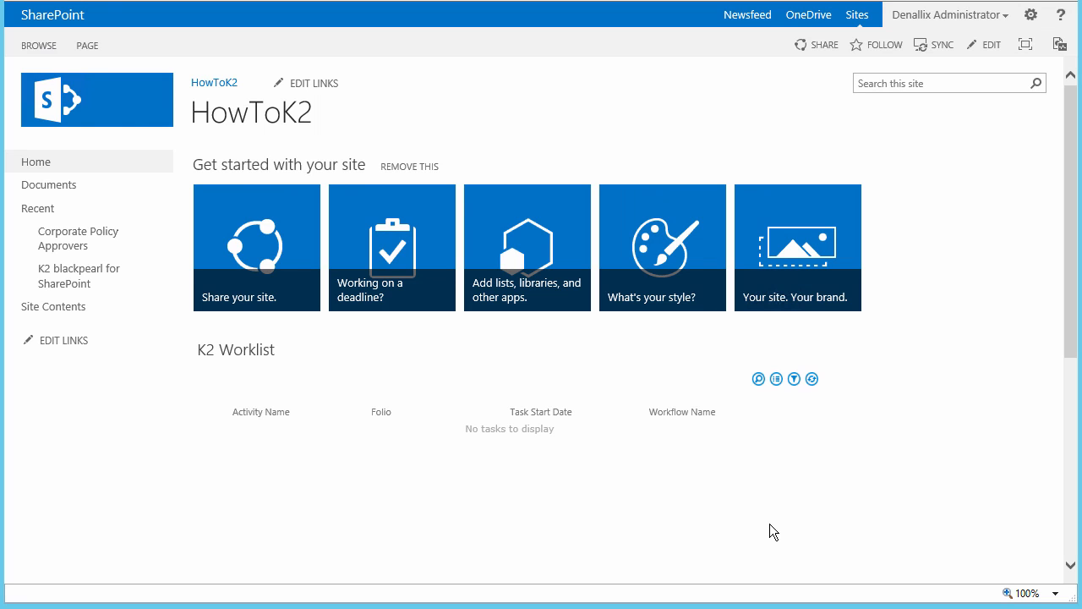
pyautogui.click(568, 282)
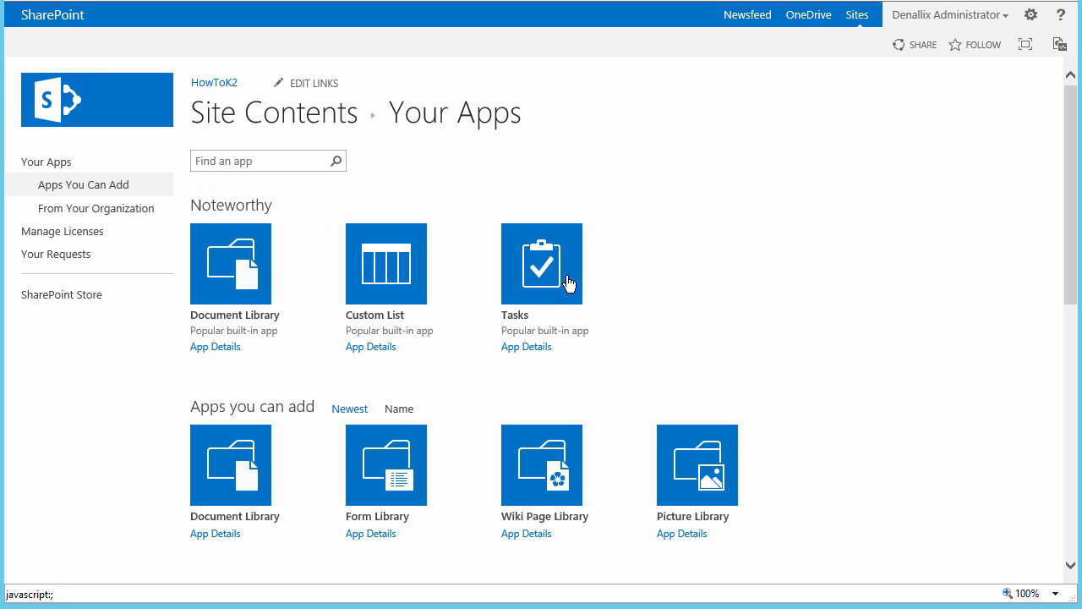
pyautogui.click(242, 258)
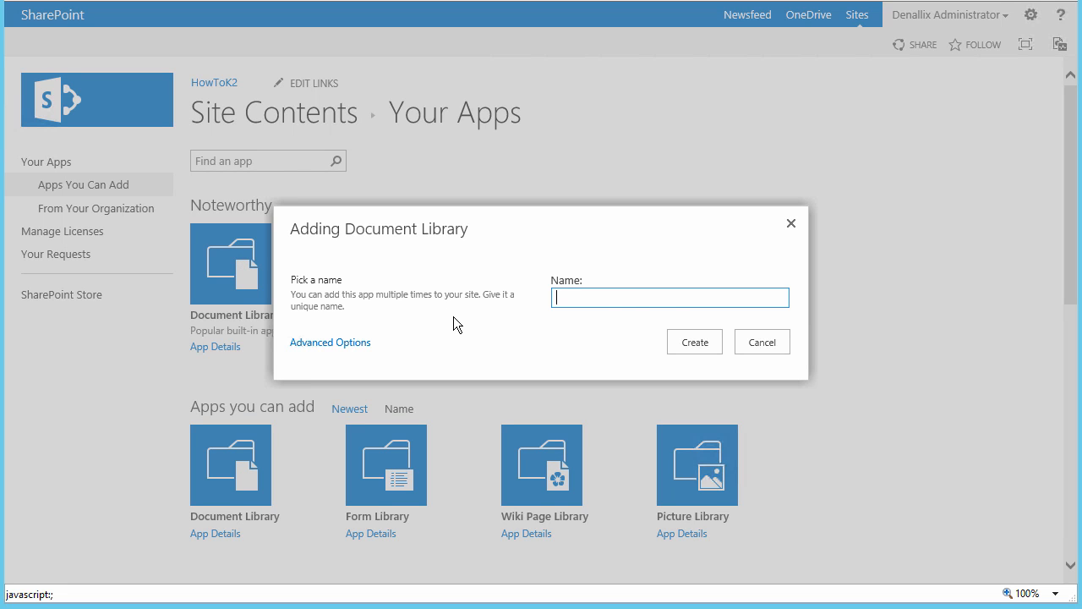
pyautogui.write('Official Corporate Policies')
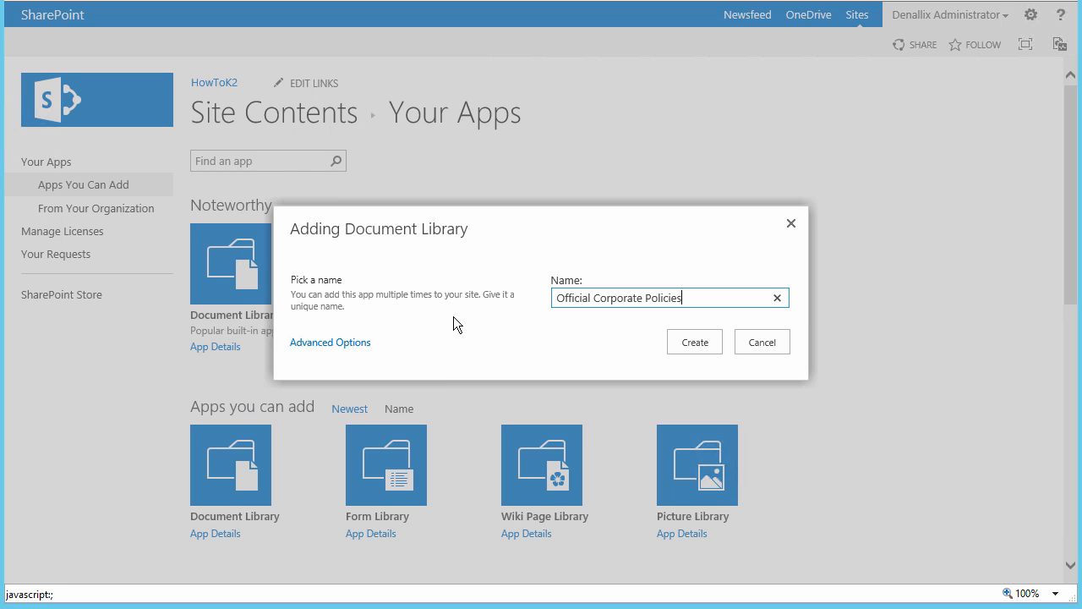
pyautogui.click(692, 344)
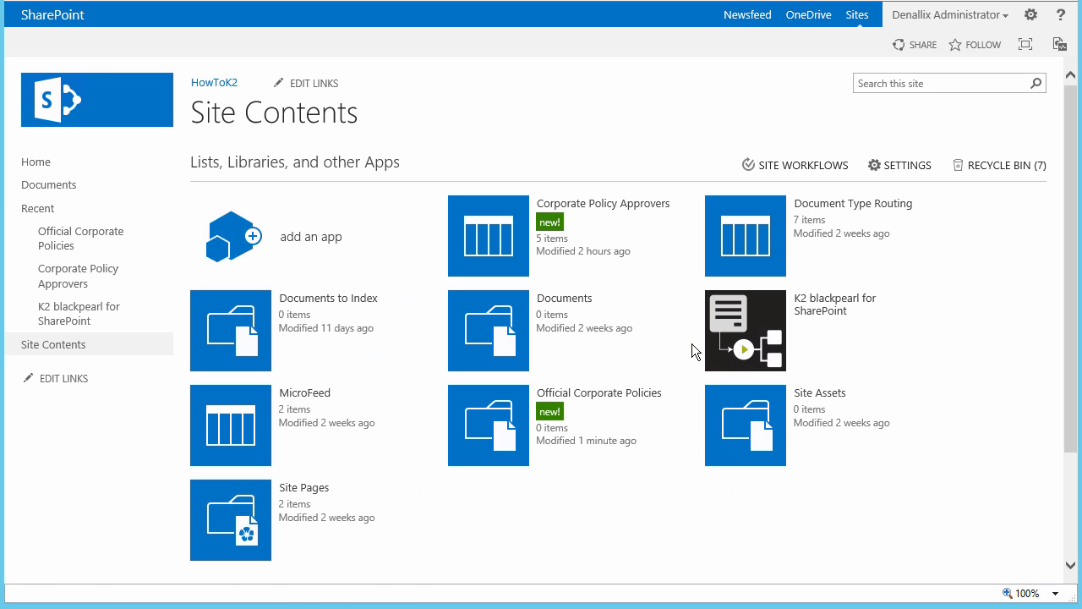
# In the Official Corporate Policies library settings, create a column named Description of type Multiple lines of text.
pyautogui.click(508, 425)
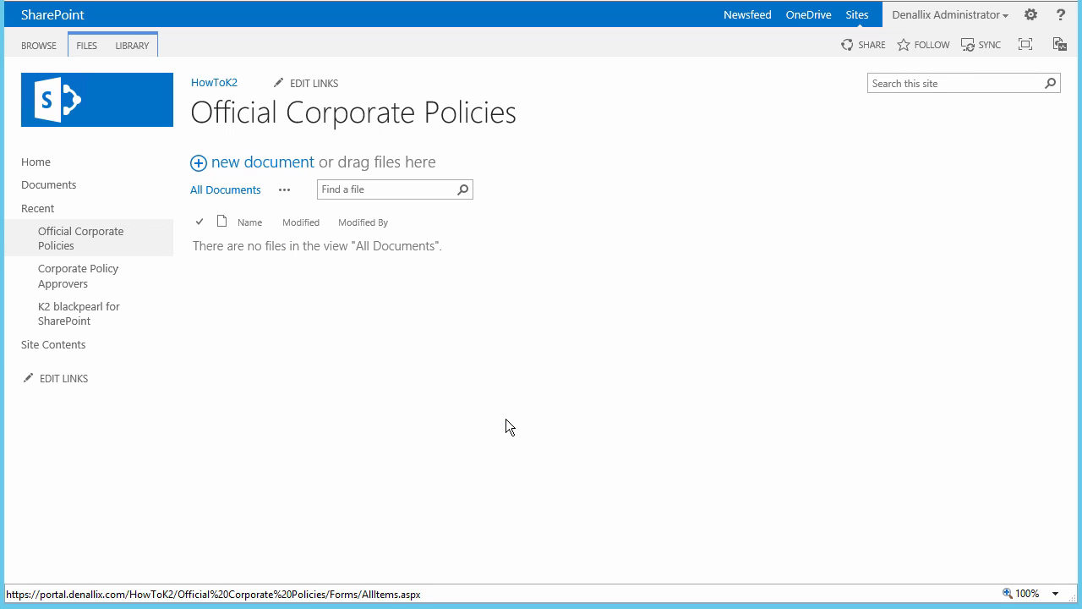
pyautogui.click(135, 46)
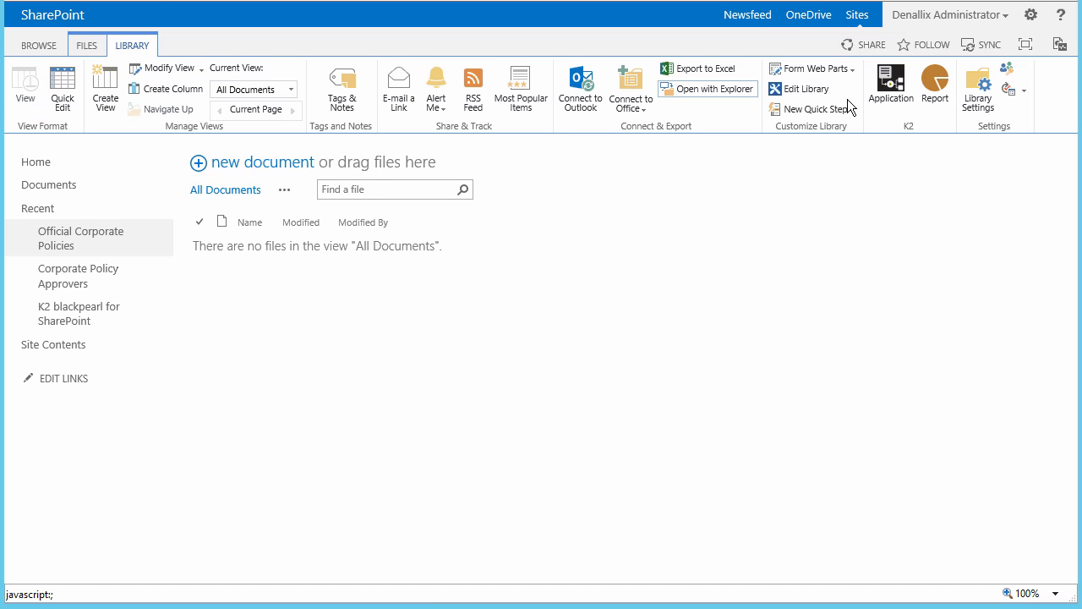
pyautogui.click(978, 95)
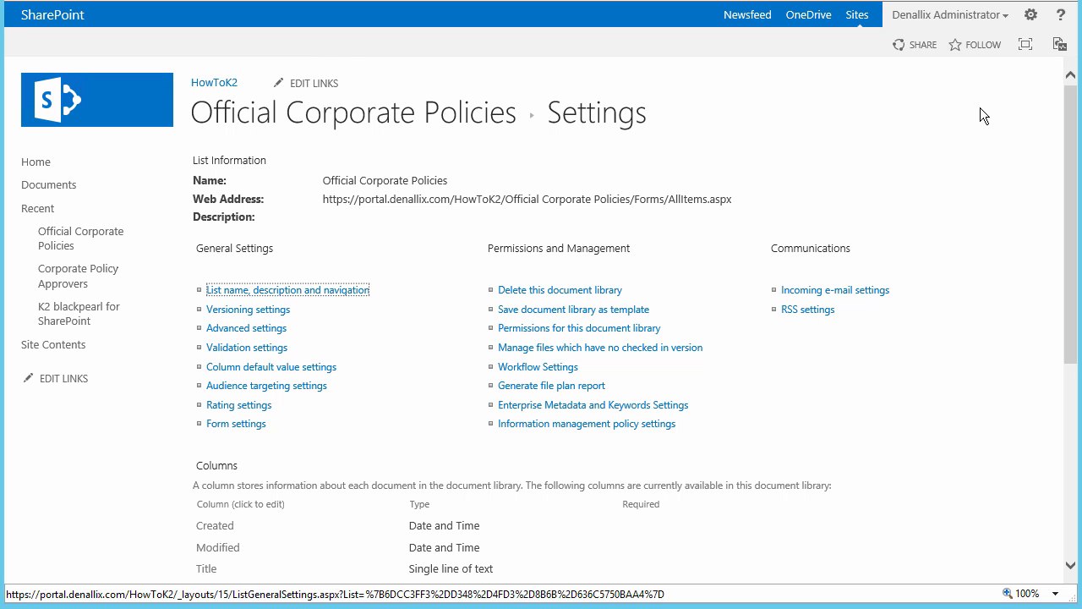
pyautogui.click(1069, 150)
pyautogui.moveTo(1069, 151); pyautogui.dragTo(1070, 341)
pyautogui.click(247, 303)
pyautogui.write('Description')
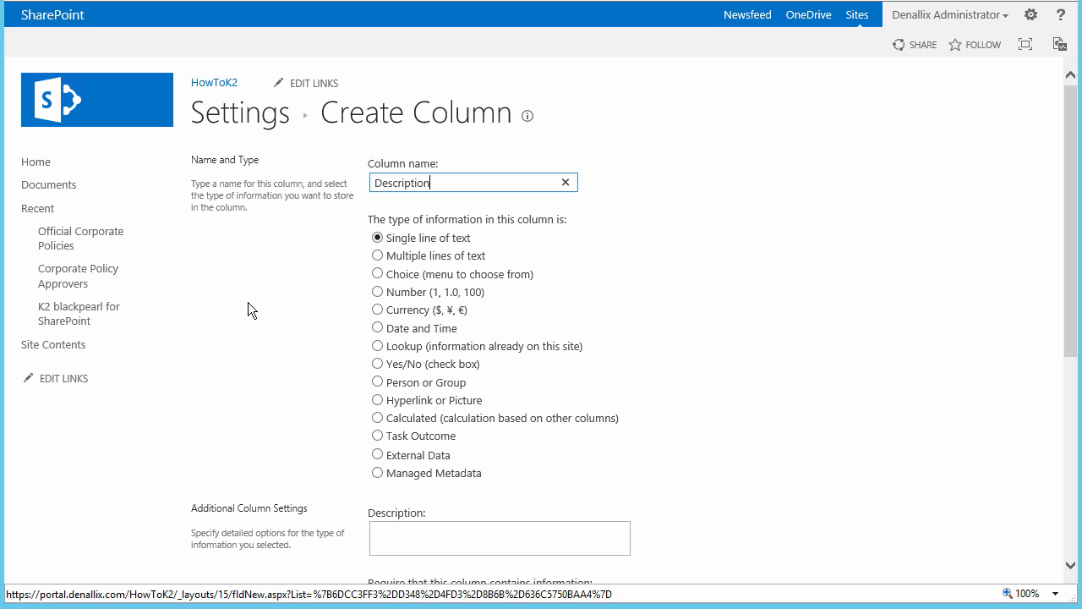
pyautogui.click(377, 255)
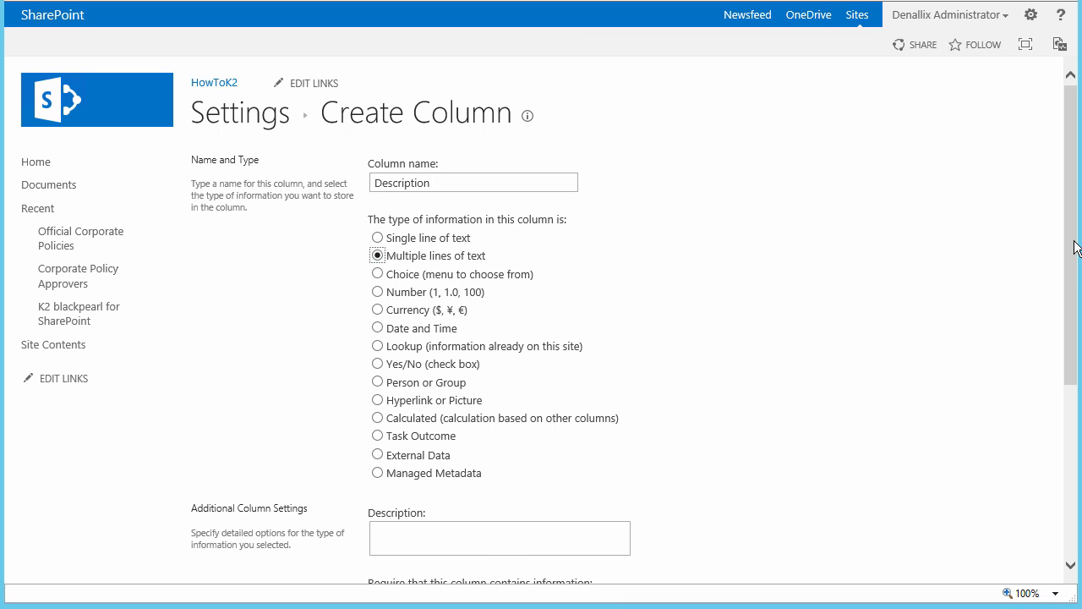
pyautogui.moveTo(1075, 262); pyautogui.dragTo(1075, 432)
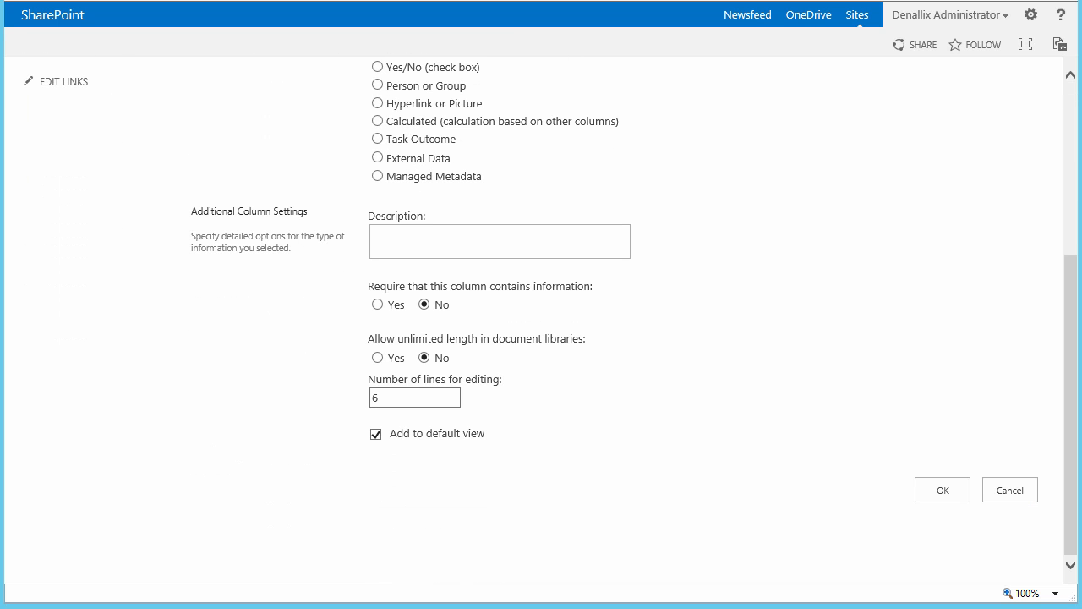
pyautogui.click(942, 492)
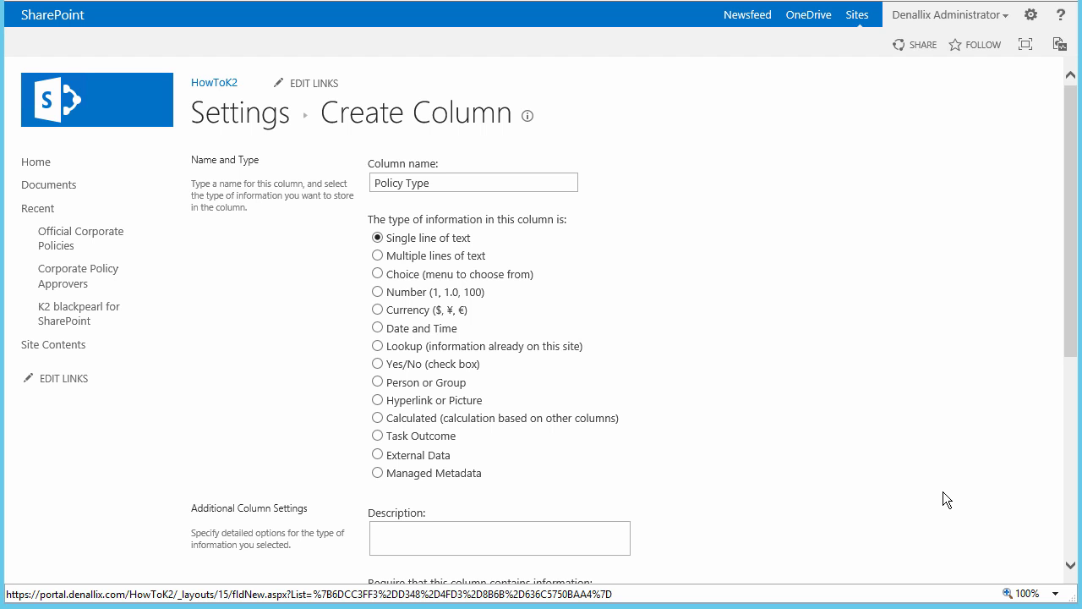
# Create single-line text columns Policy Type, Policy Status and Approval History, plus a Date and Time column named Approval Date.
pyautogui.moveTo(1071, 299); pyautogui.dragTo(1067, 521)
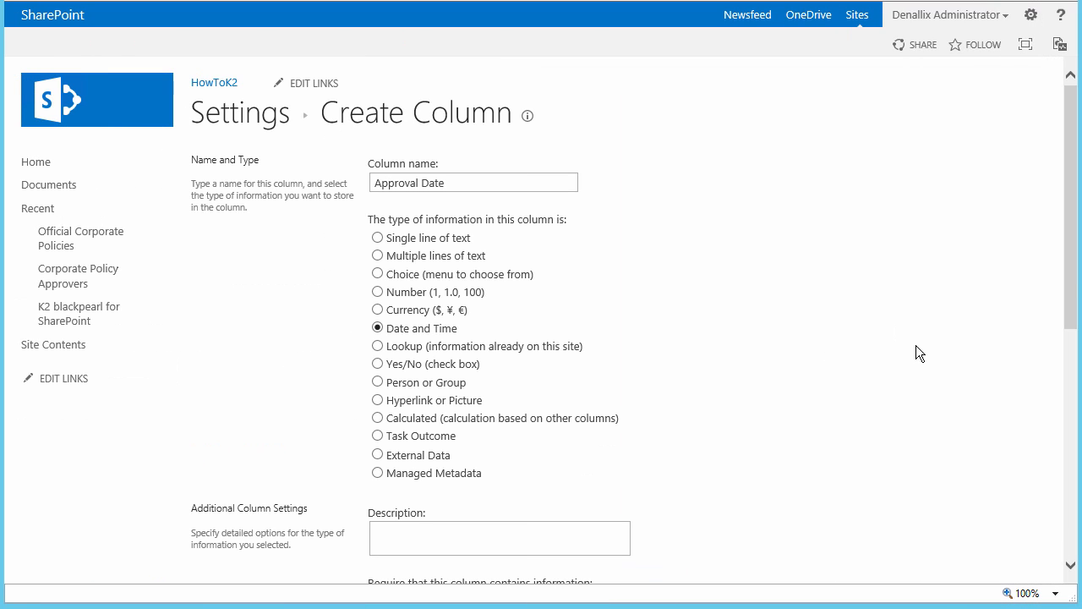
pyautogui.moveTo(1070, 282); pyautogui.dragTo(1076, 513)
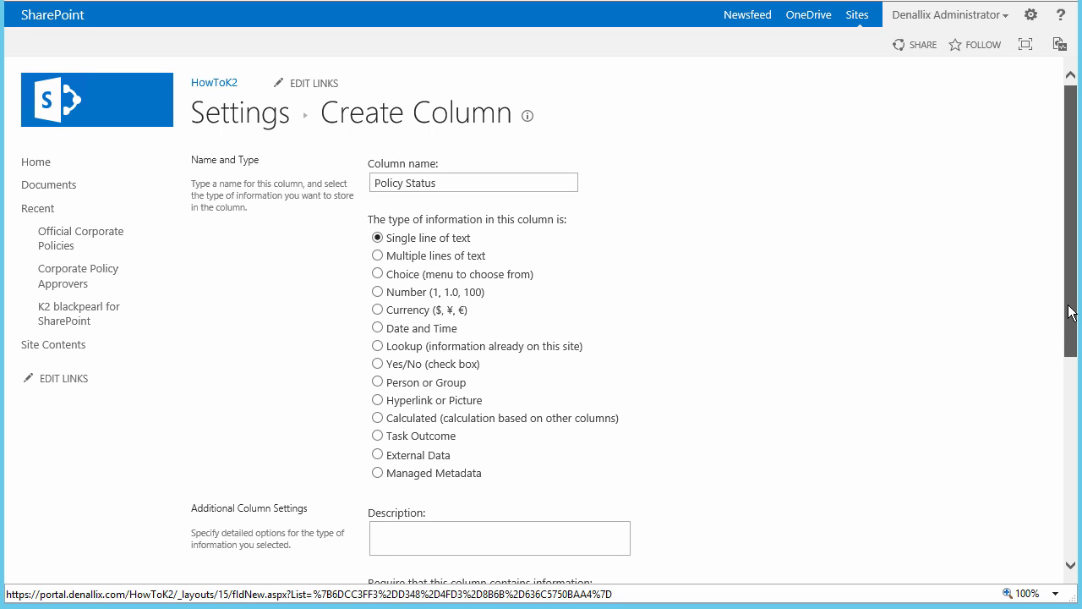
pyautogui.moveTo(1069, 313); pyautogui.dragTo(1073, 524)
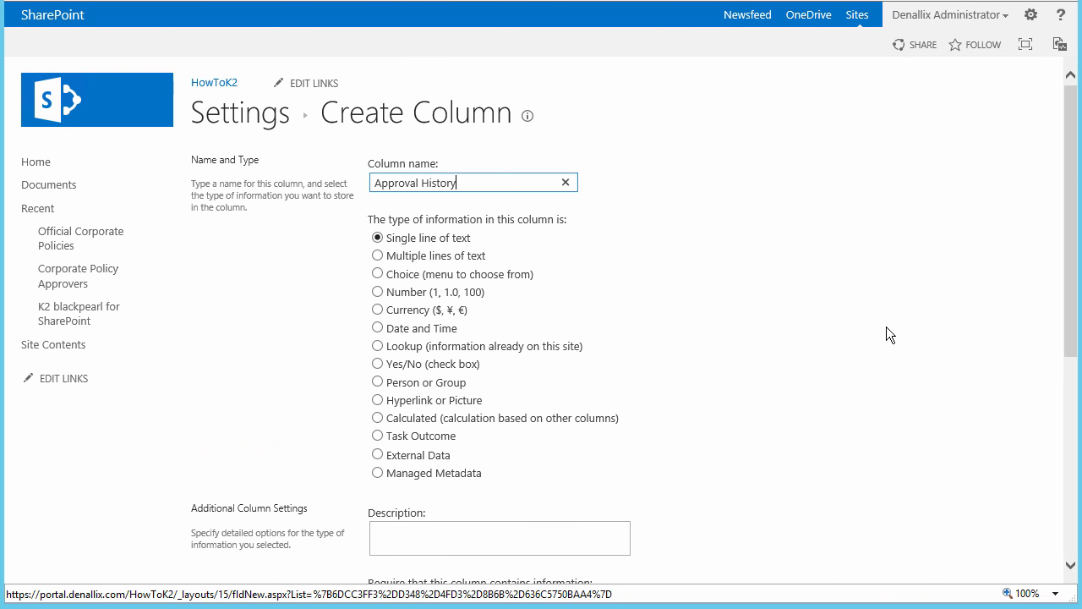
pyautogui.click(886, 327)
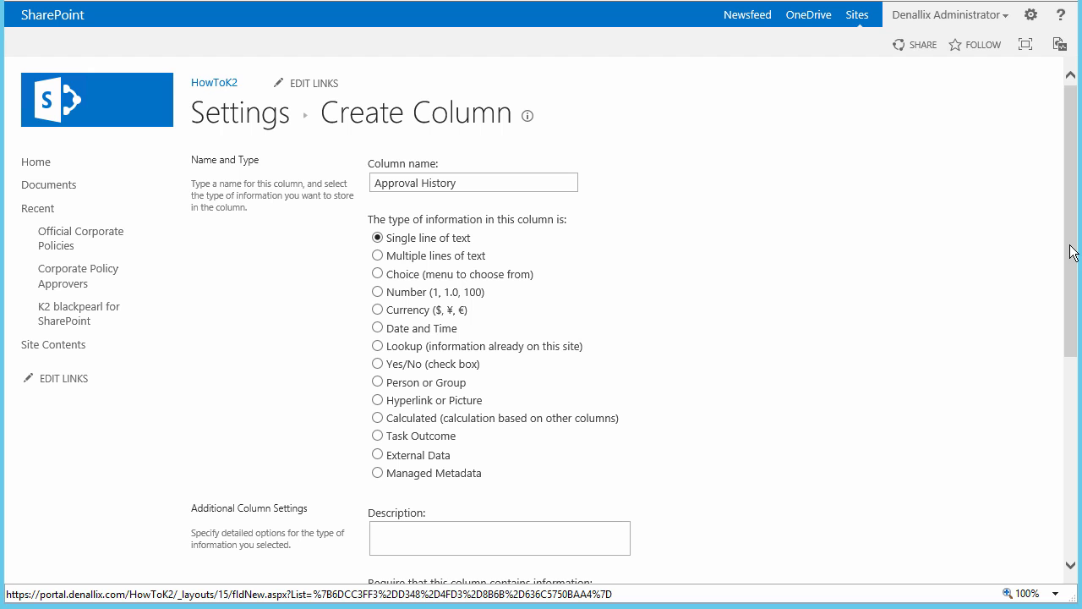
pyautogui.moveTo(1072, 250); pyautogui.dragTo(1075, 457)
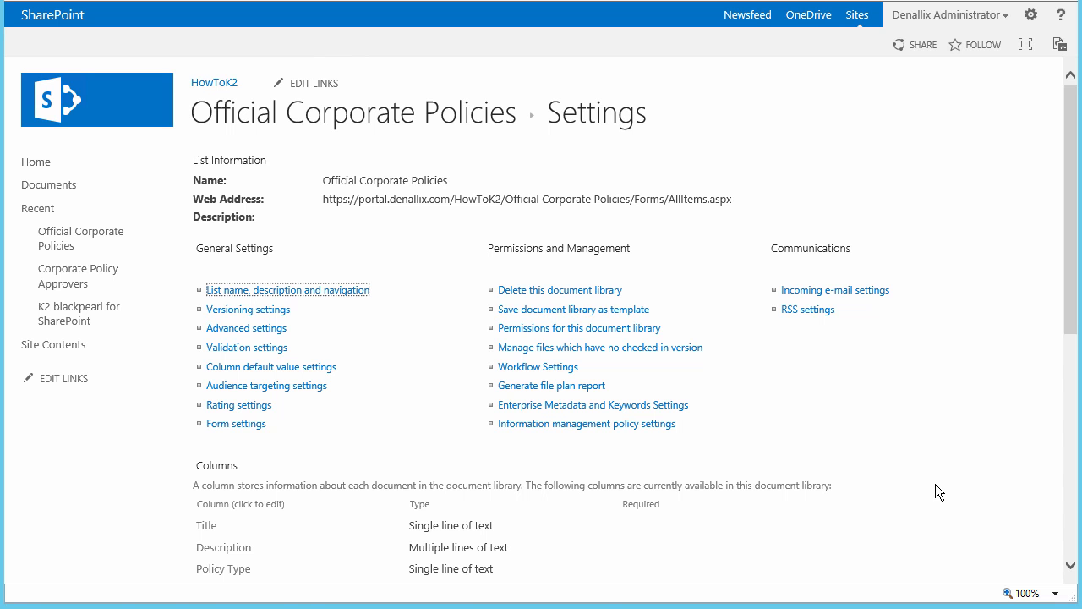
# Set the Official Corporate Policies library's versioning to create major versions.
pyautogui.click(265, 311)
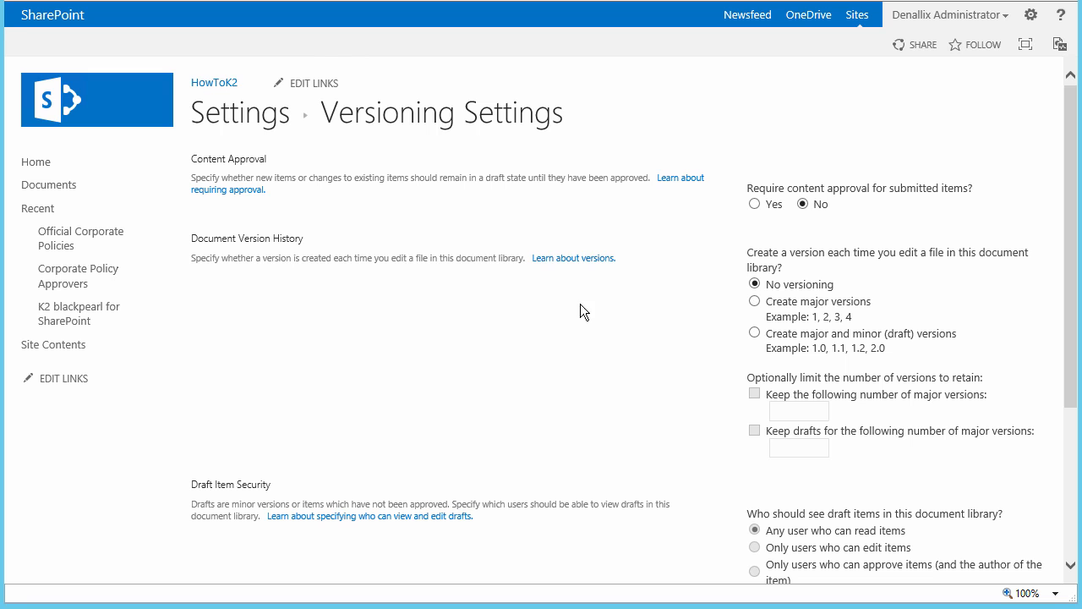
pyautogui.click(759, 306)
pyautogui.moveTo(1074, 331); pyautogui.dragTo(1072, 479)
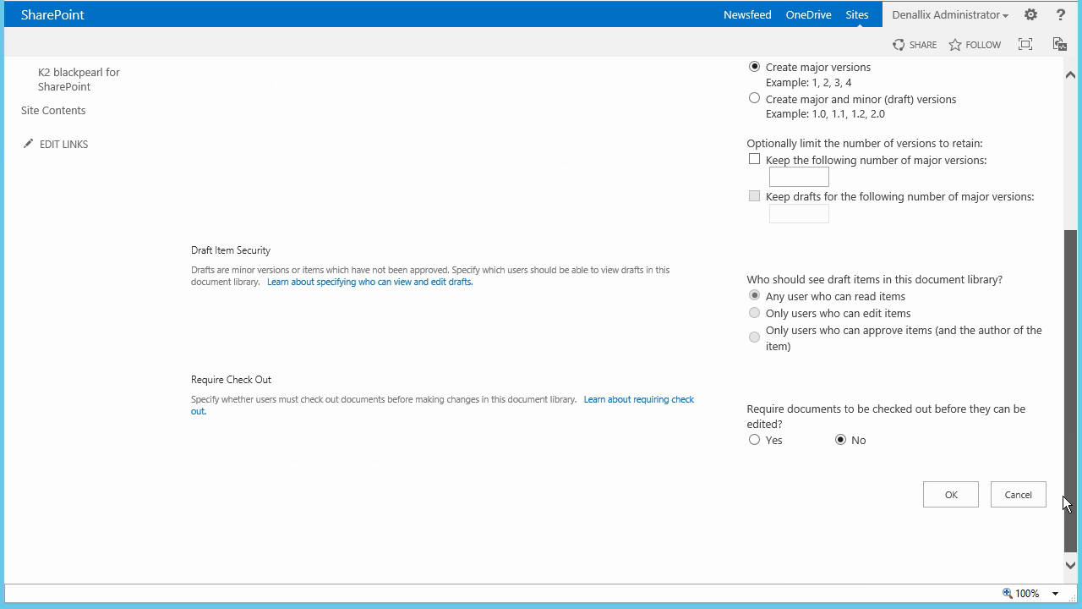
pyautogui.click(952, 491)
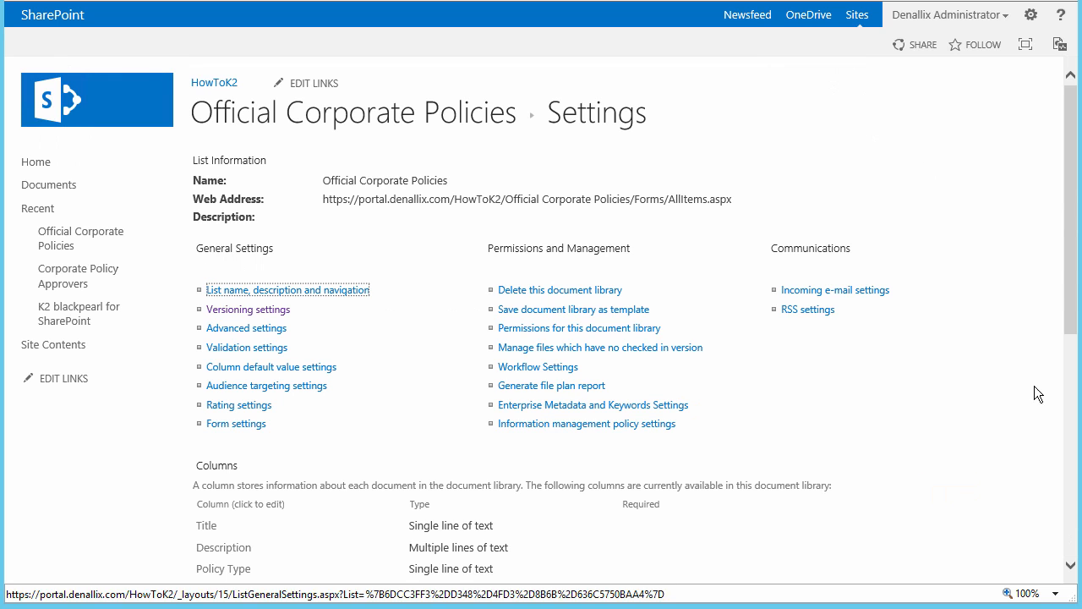
# Add the existing site column Version to the Official Corporate Policies library.
pyautogui.moveTo(1070, 284); pyautogui.dragTo(1053, 468)
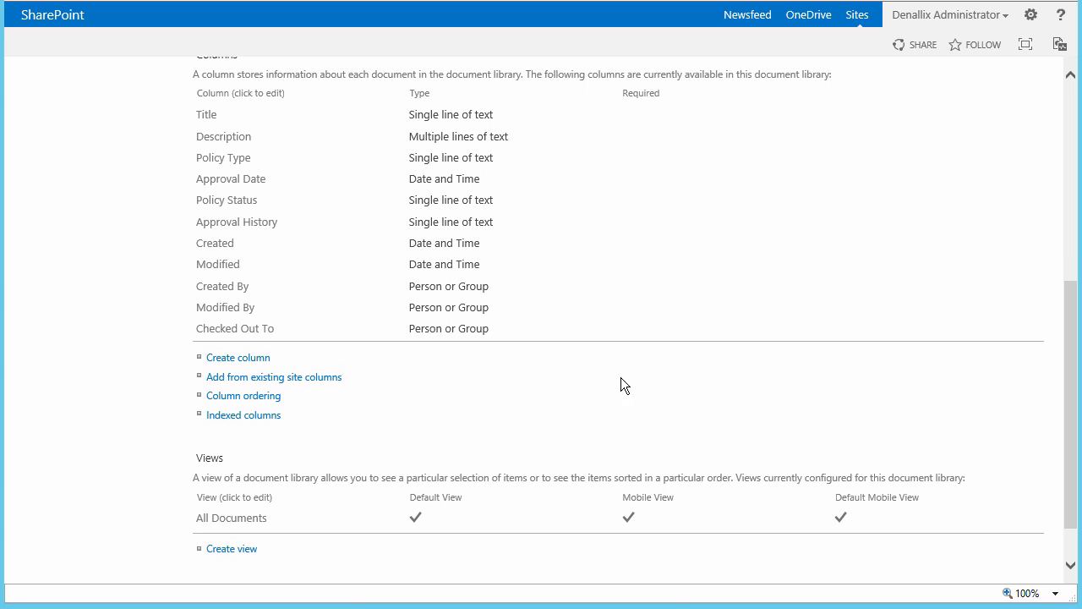
pyautogui.click(325, 385)
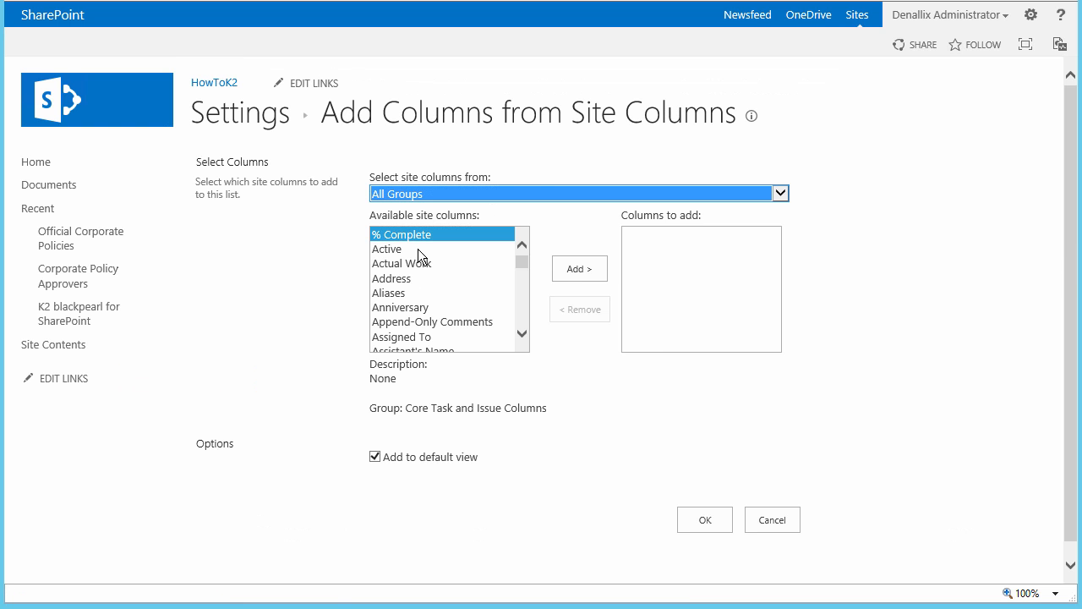
pyautogui.click(427, 231)
pyautogui.write('ve')
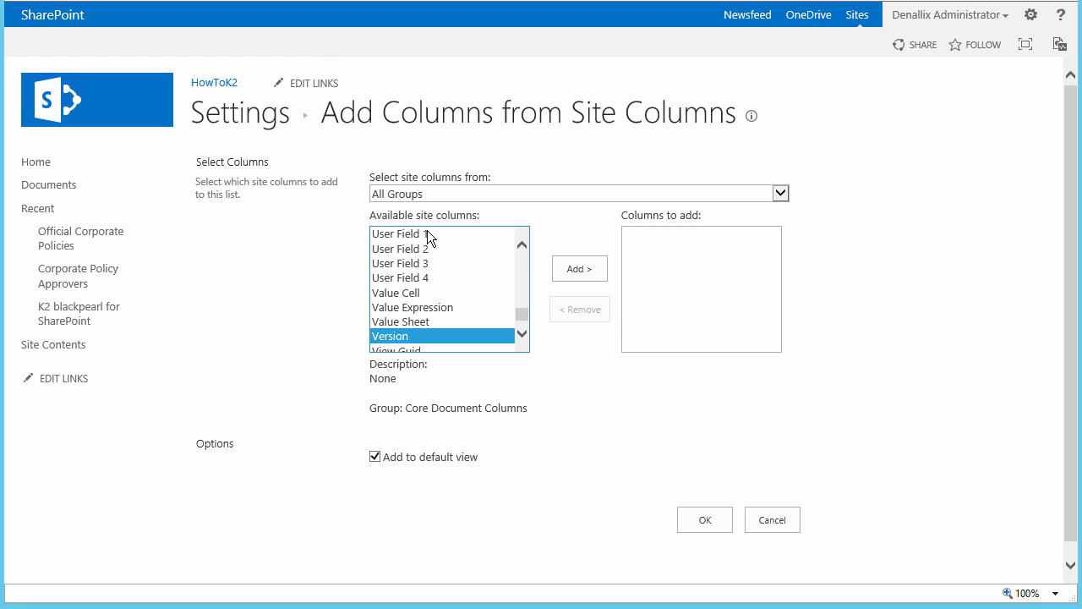
pyautogui.click(576, 268)
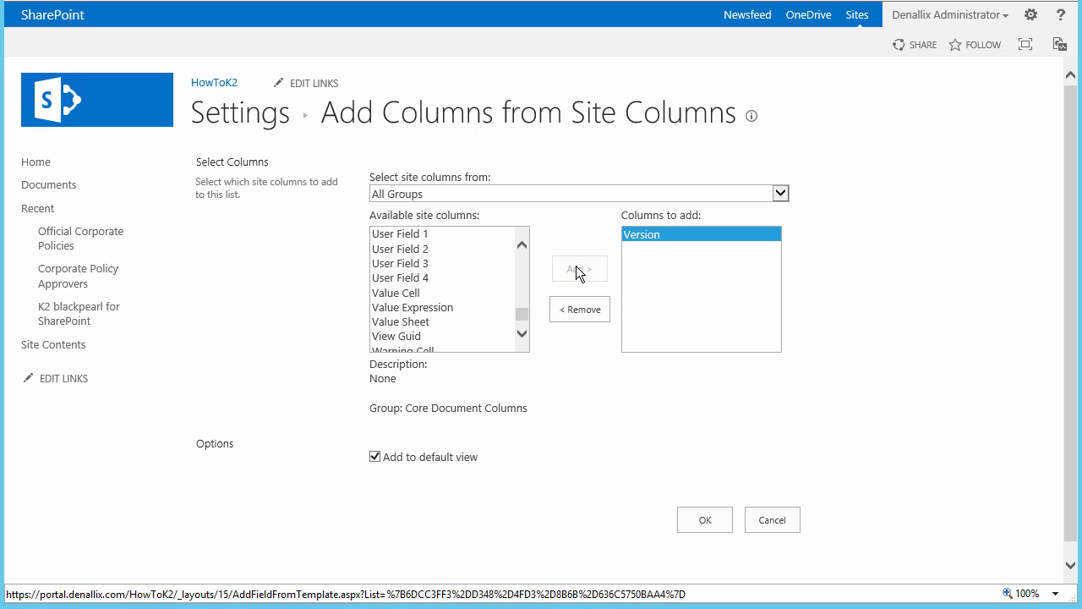
pyautogui.click(699, 520)
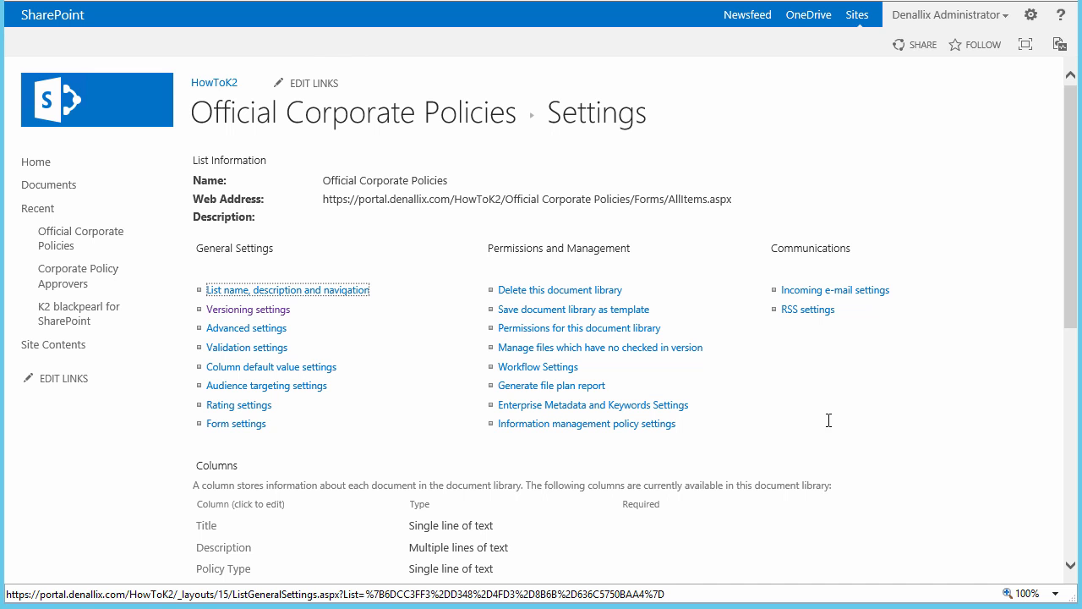
# Review the Official Corporate Policies library's columns and return to the HowToK2 home page.
pyautogui.moveTo(1069, 287); pyautogui.dragTo(1074, 437)
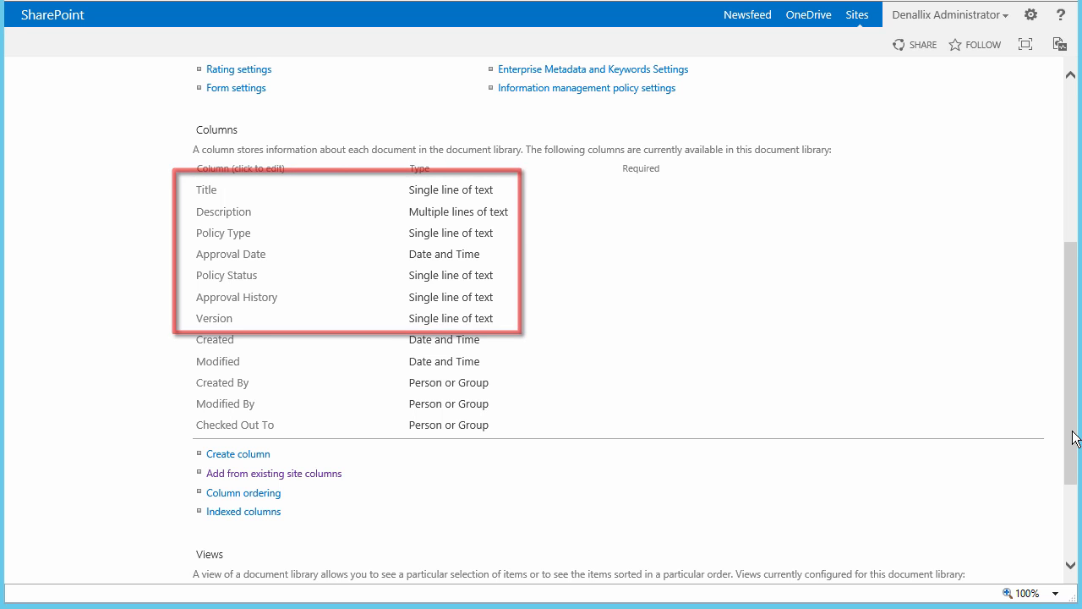
pyautogui.moveTo(1074, 437); pyautogui.dragTo(1072, 241)
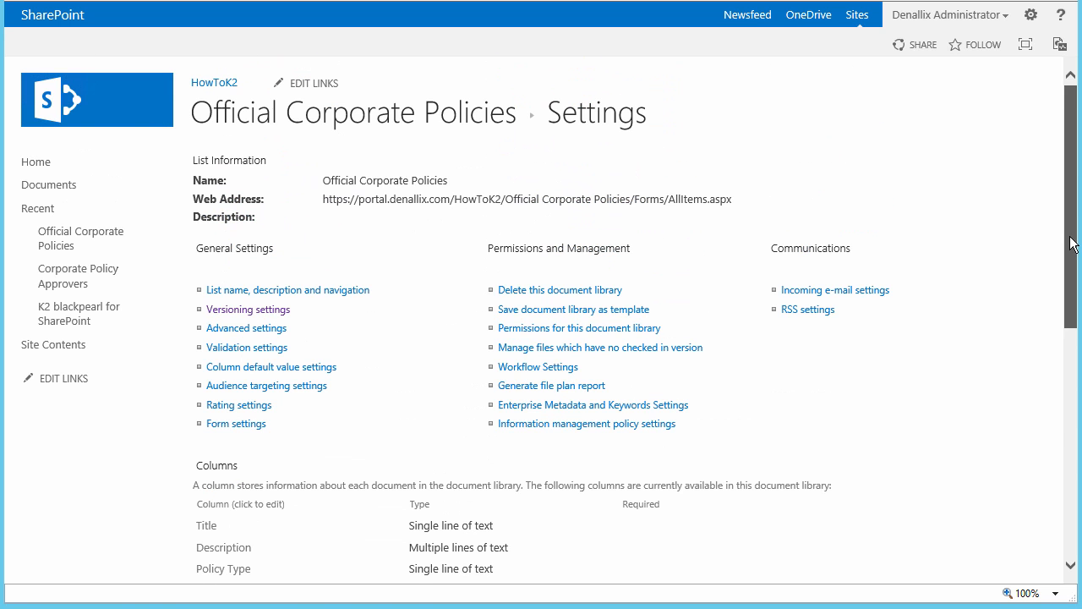
pyautogui.click(222, 87)
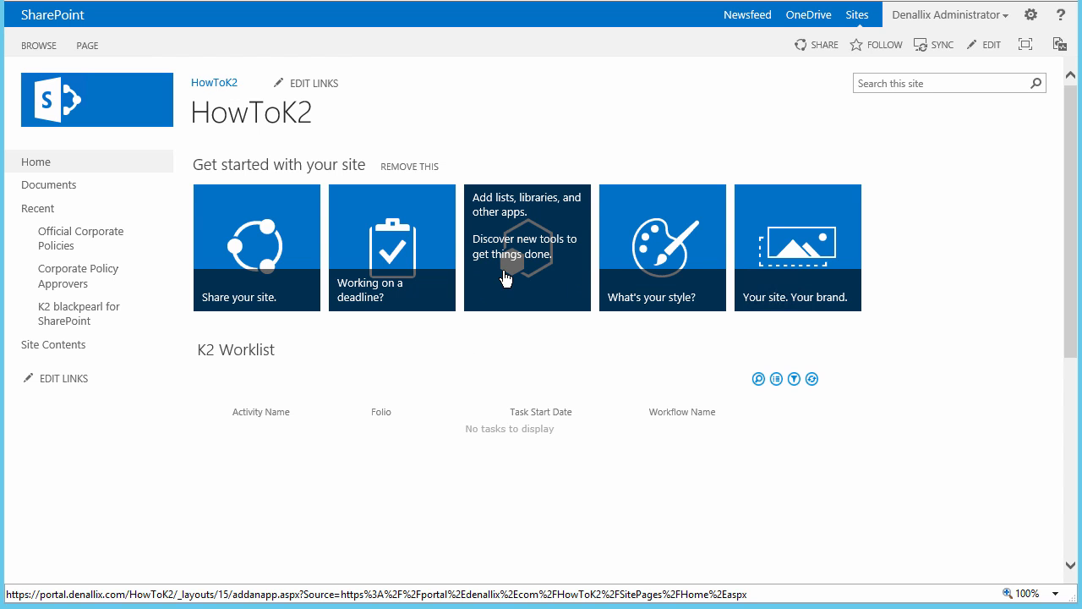
# Add a document library named Corporate Policy Submissions to the HowToK2 site.
pyautogui.click(504, 277)
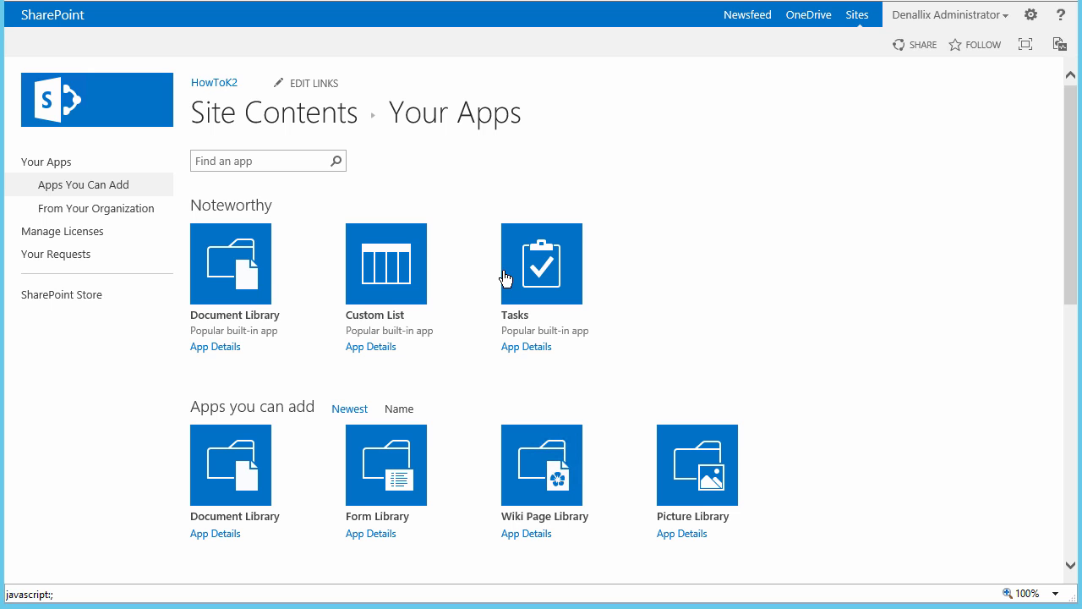
pyautogui.click(243, 267)
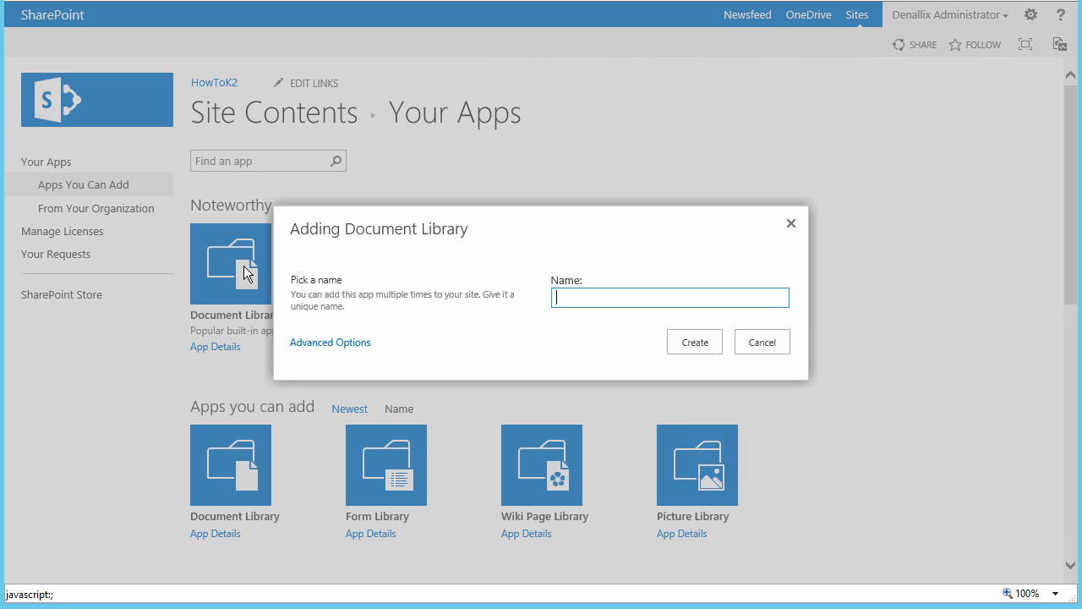
pyautogui.write('Corporate Policy Submissions')
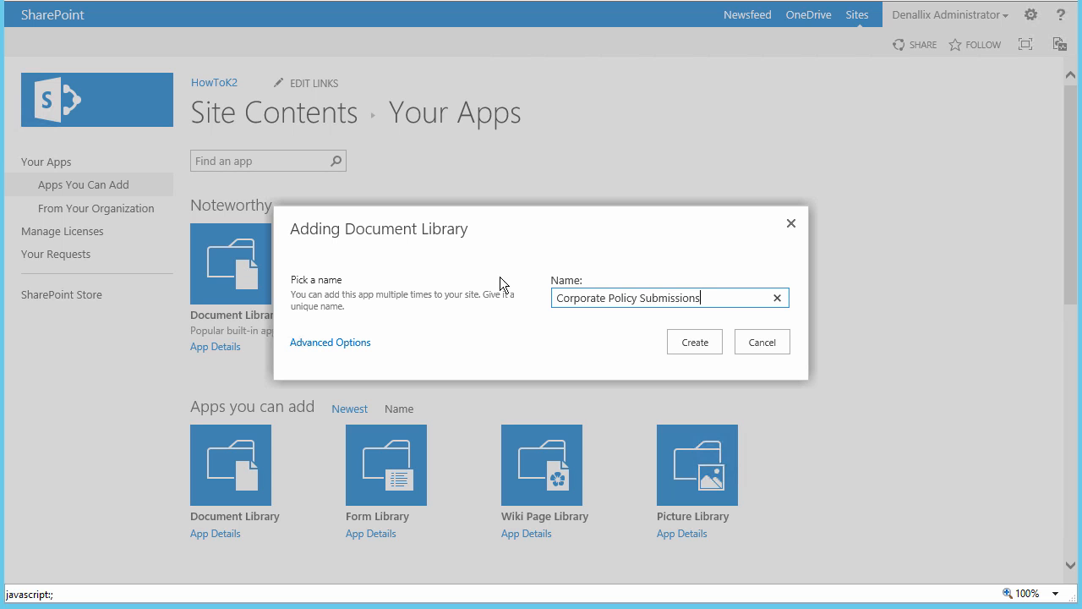
pyautogui.click(678, 346)
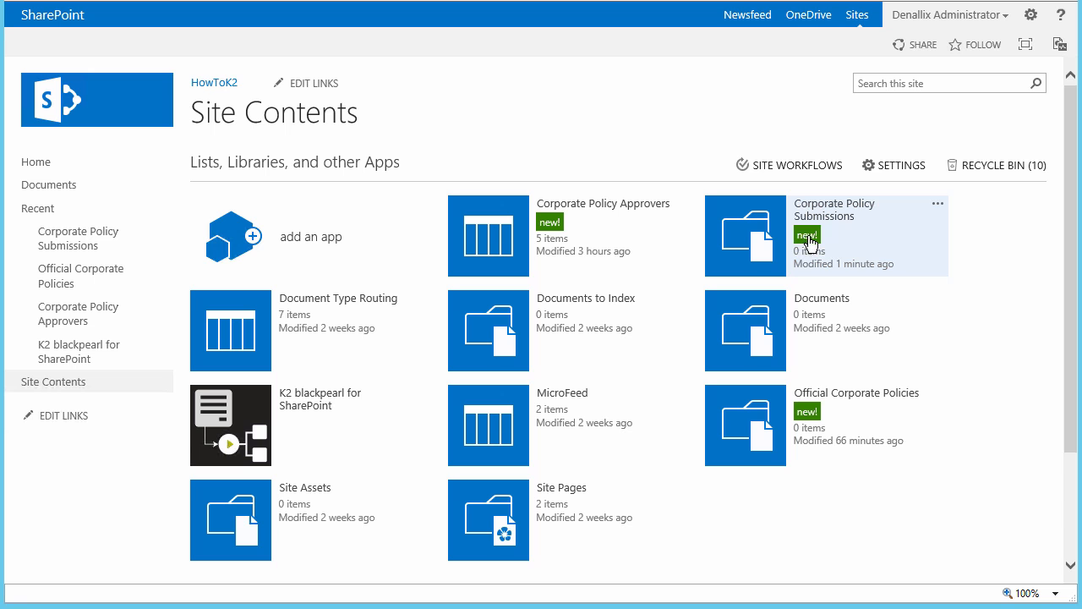
# In the Corporate Policy Submissions library's settings, create a required multiple-lines-of-text column named Description.
pyautogui.click(938, 207)
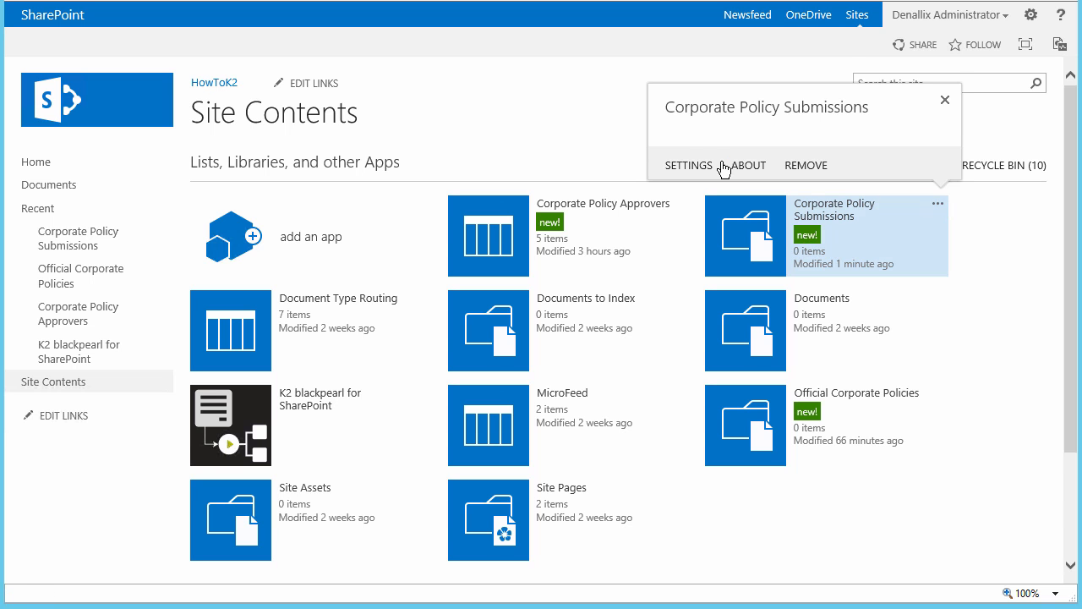
pyautogui.click(696, 165)
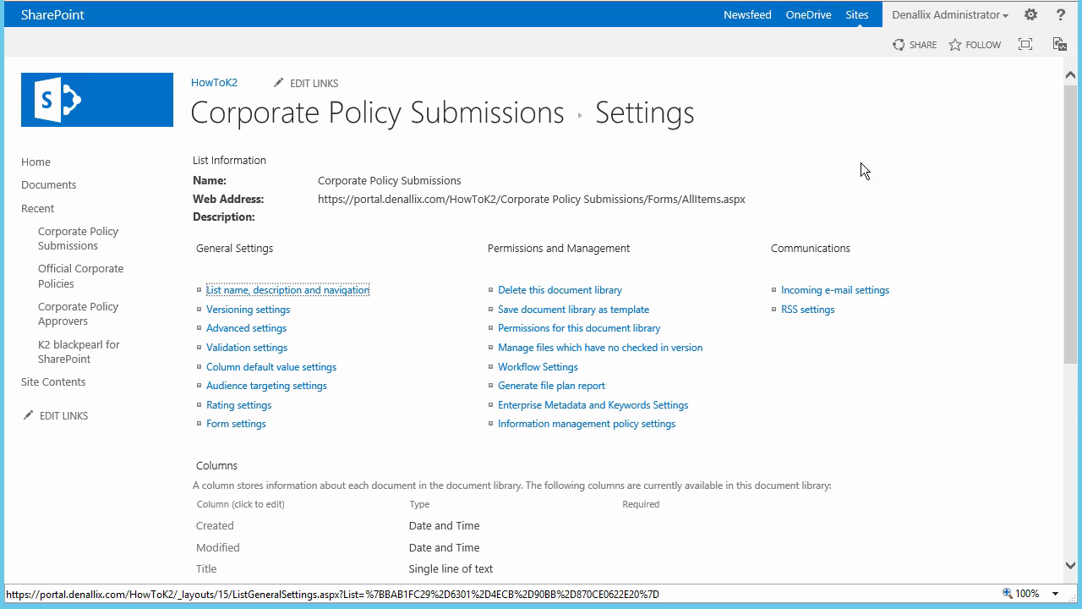
pyautogui.moveTo(1070, 159); pyautogui.dragTo(1070, 323)
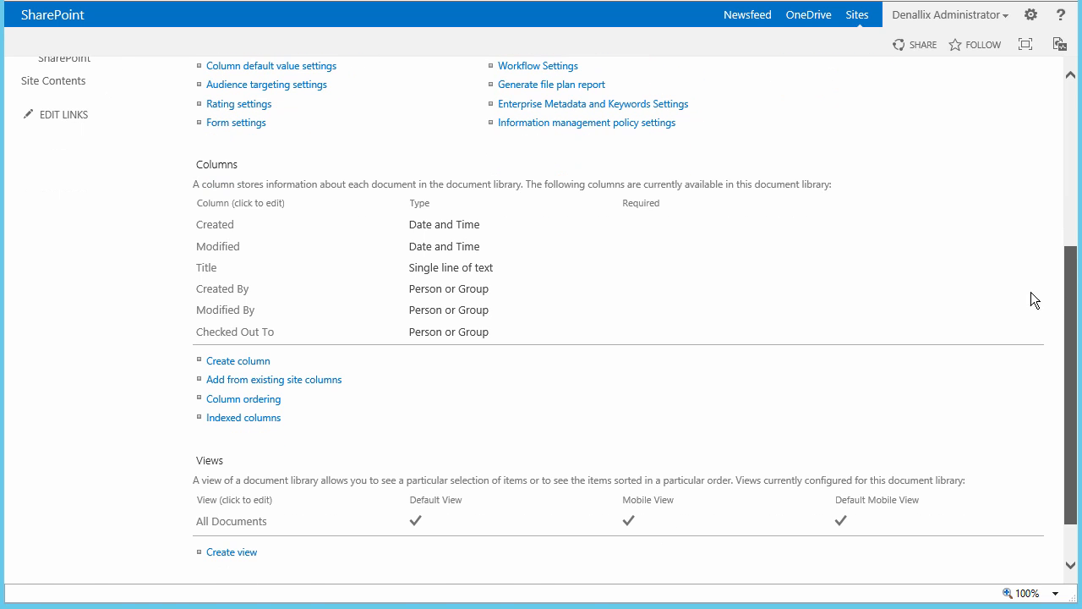
pyautogui.click(252, 360)
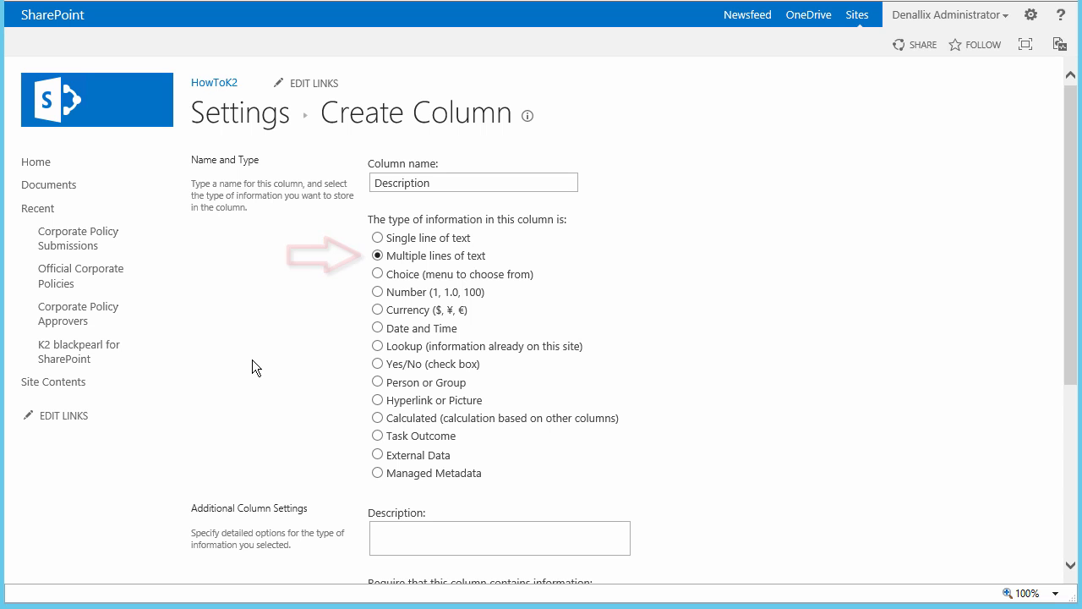
pyautogui.moveTo(1072, 217); pyautogui.dragTo(1066, 400)
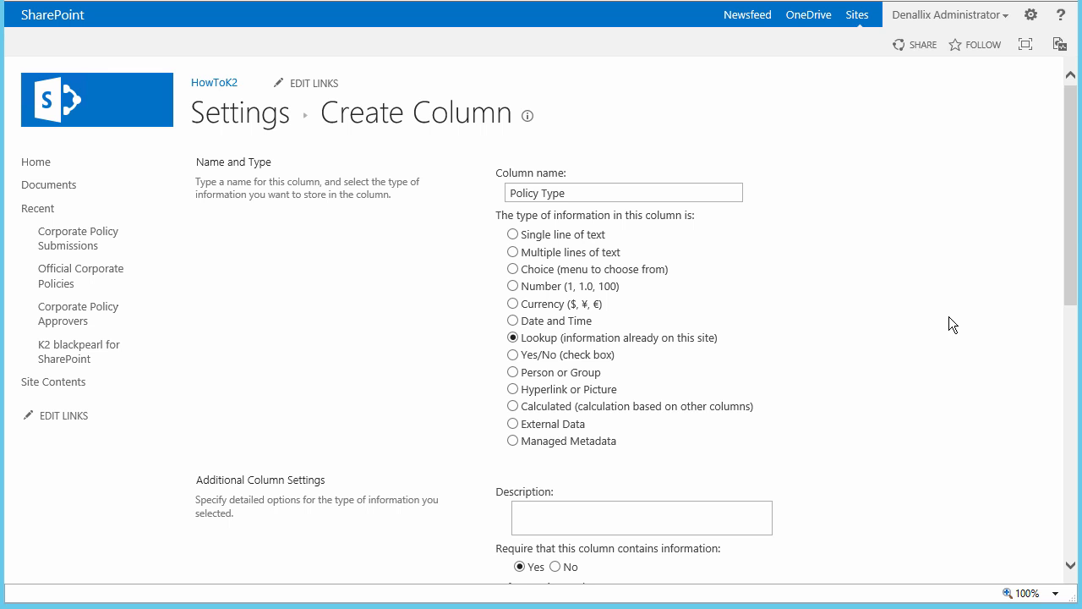
# Create a required lookup column named Policy Type that gets its values from the Title column of Corporate Policy Approvers.
pyautogui.moveTo(1069, 217); pyautogui.dragTo(1070, 380)
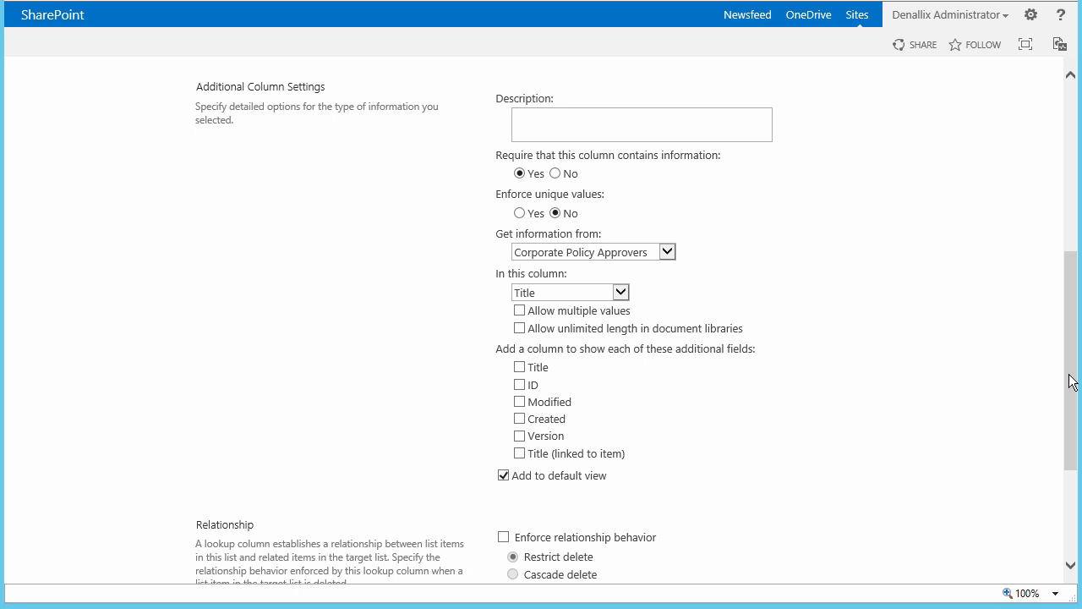
pyautogui.moveTo(1071, 381); pyautogui.dragTo(1076, 465)
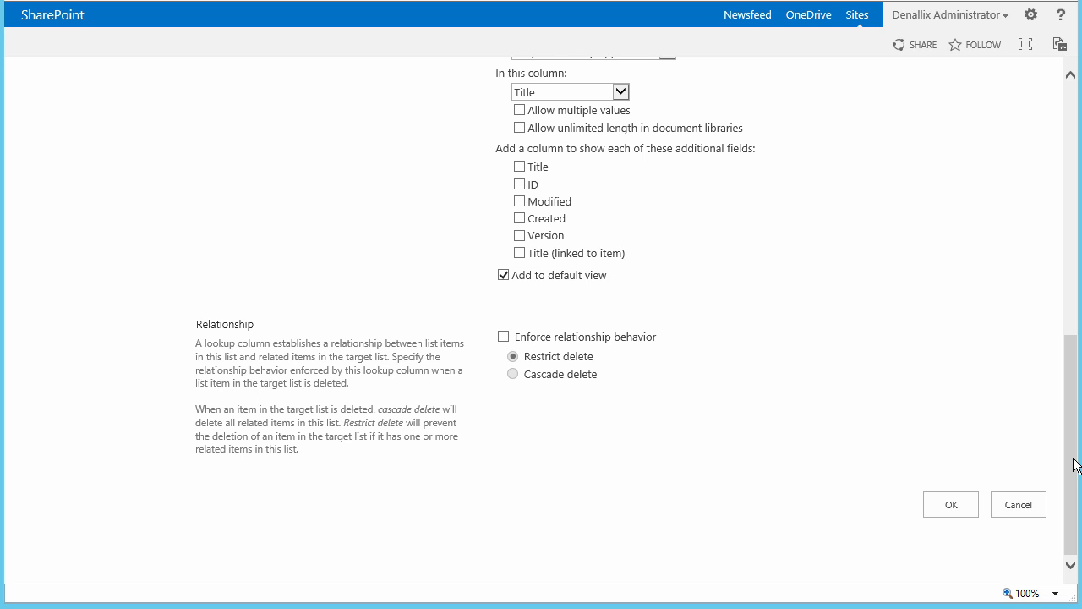
pyautogui.moveTo(1075, 464); pyautogui.dragTo(1072, 146)
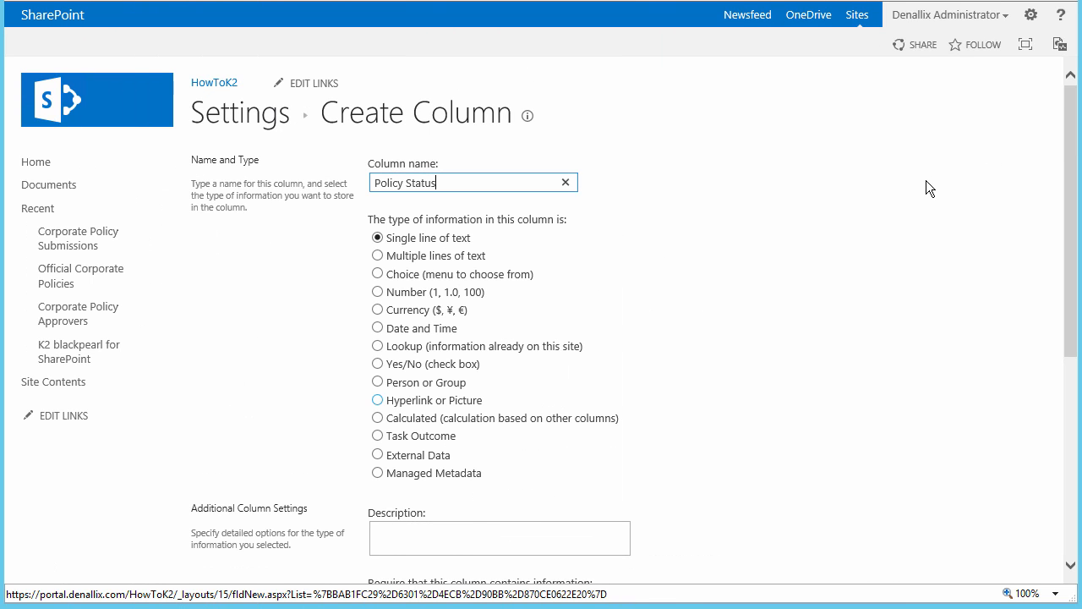
# Create an optional single-line text column named Policy Status in the Corporate Policy Submissions library and review the column list.
pyautogui.click(926, 180)
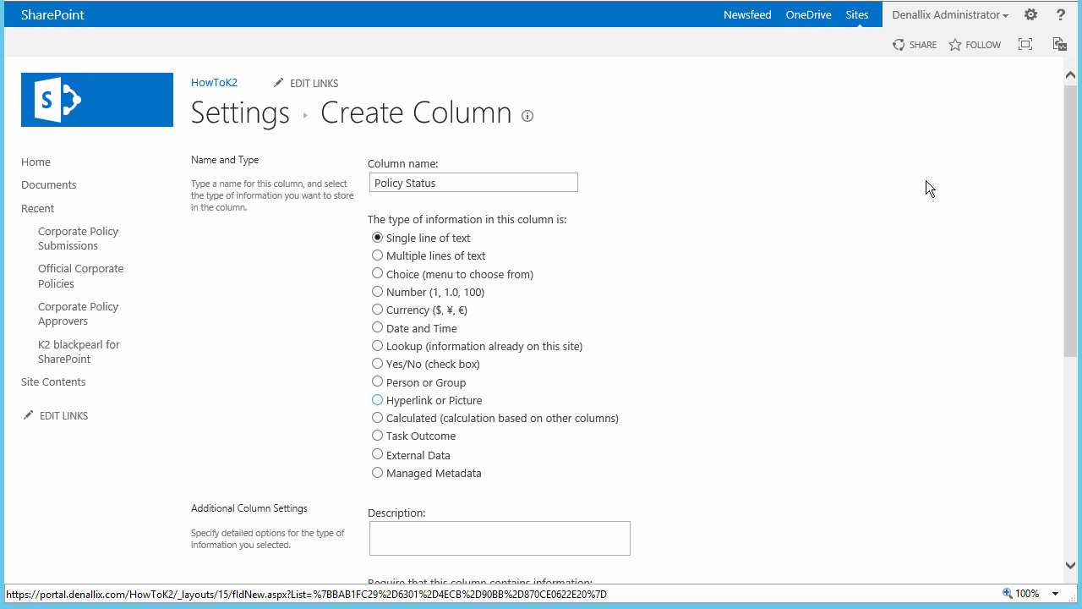
pyautogui.moveTo(1067, 169); pyautogui.dragTo(1067, 378)
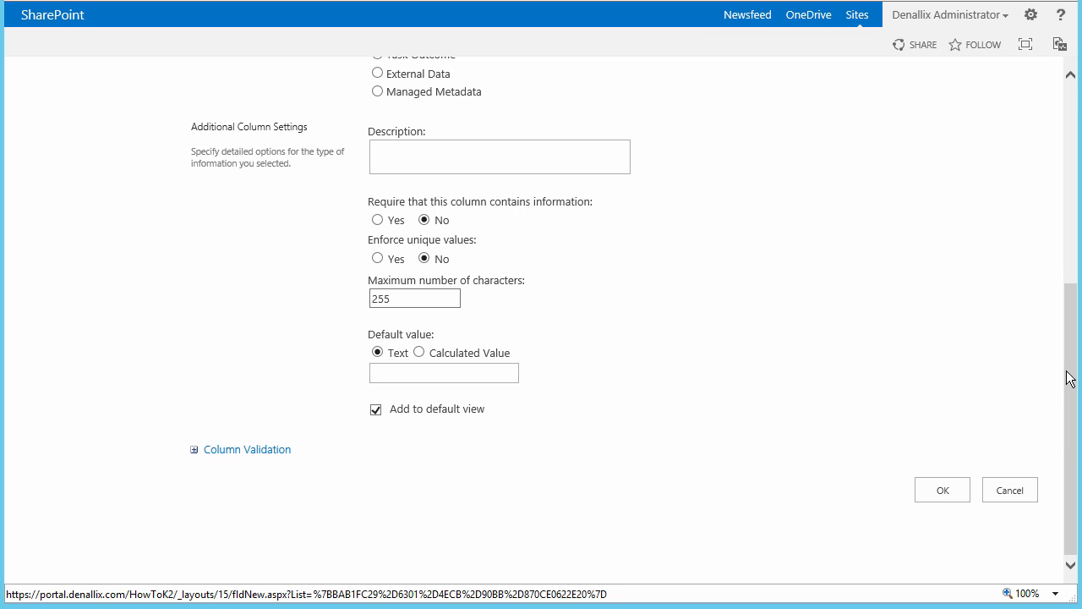
pyautogui.click(953, 489)
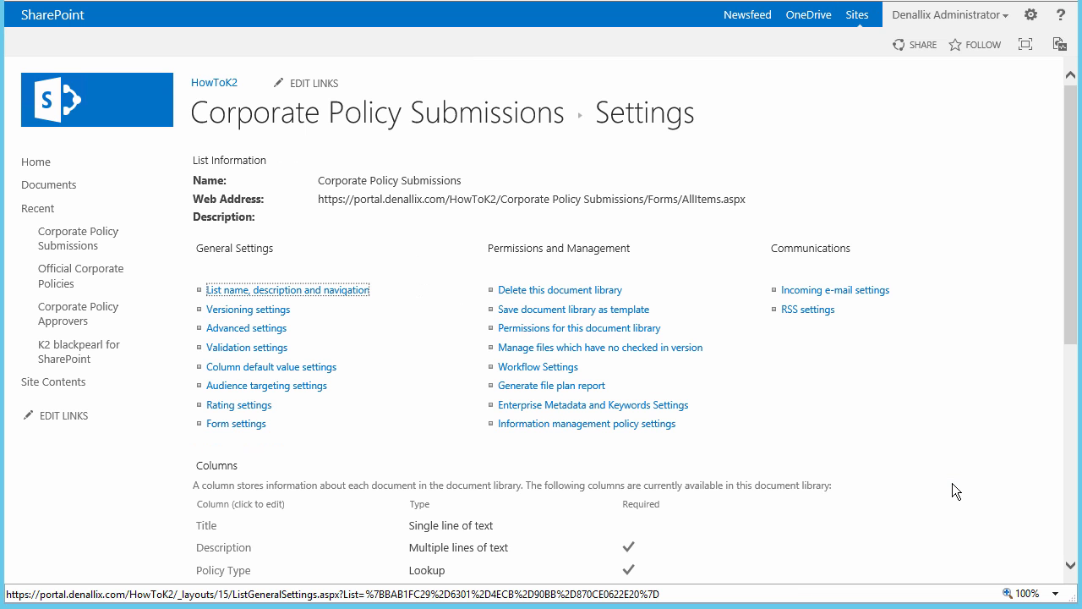
pyautogui.moveTo(1071, 317); pyautogui.dragTo(1068, 362)
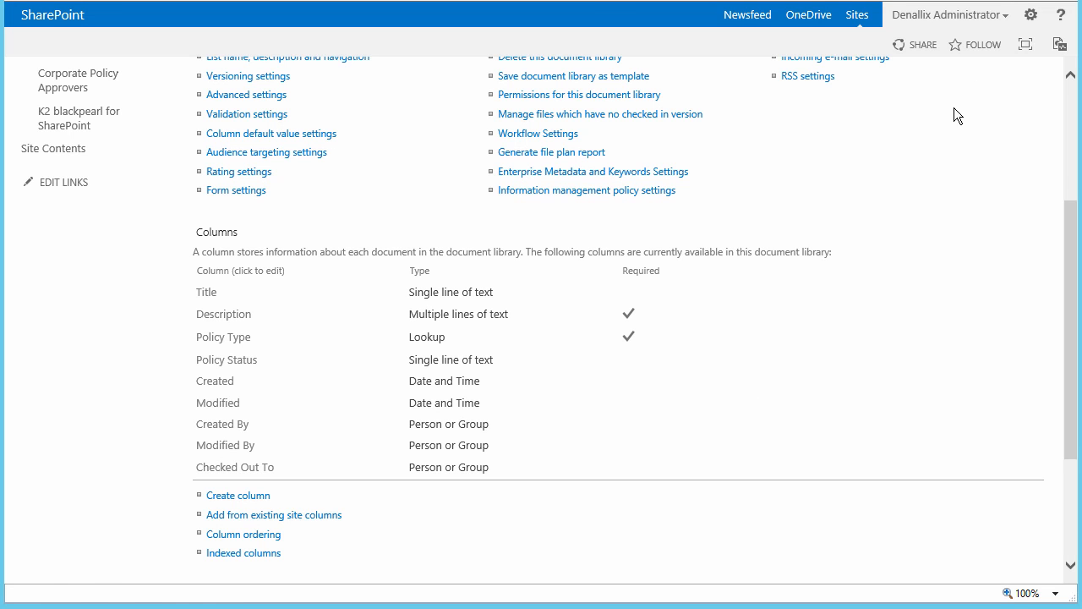
# Create a SharePoint group named Corporate Policy Reviewers from the site's People and Groups settings.
pyautogui.click(1031, 16)
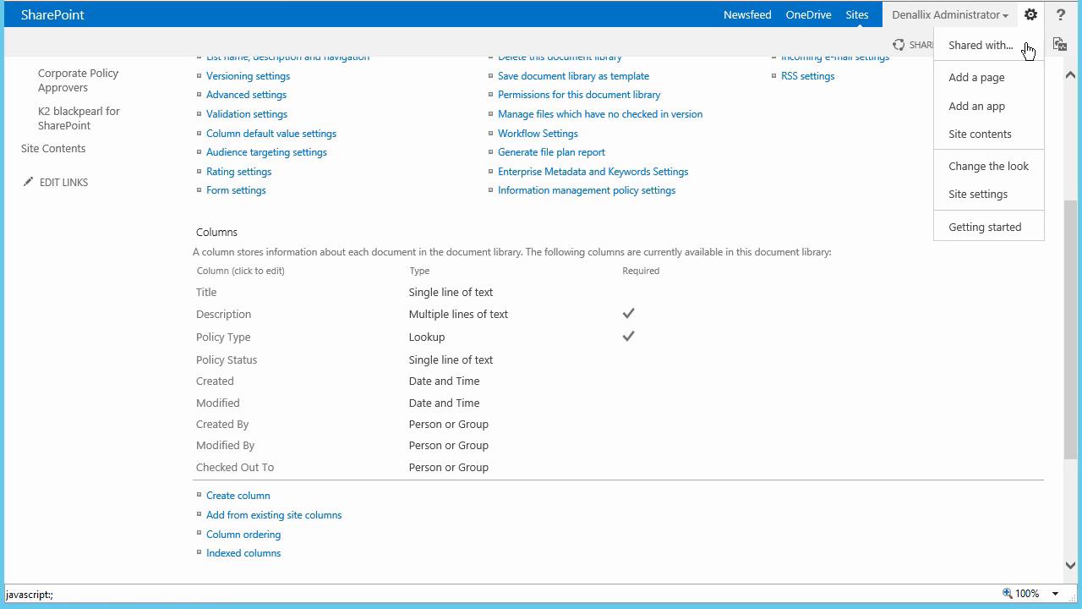
pyautogui.click(978, 195)
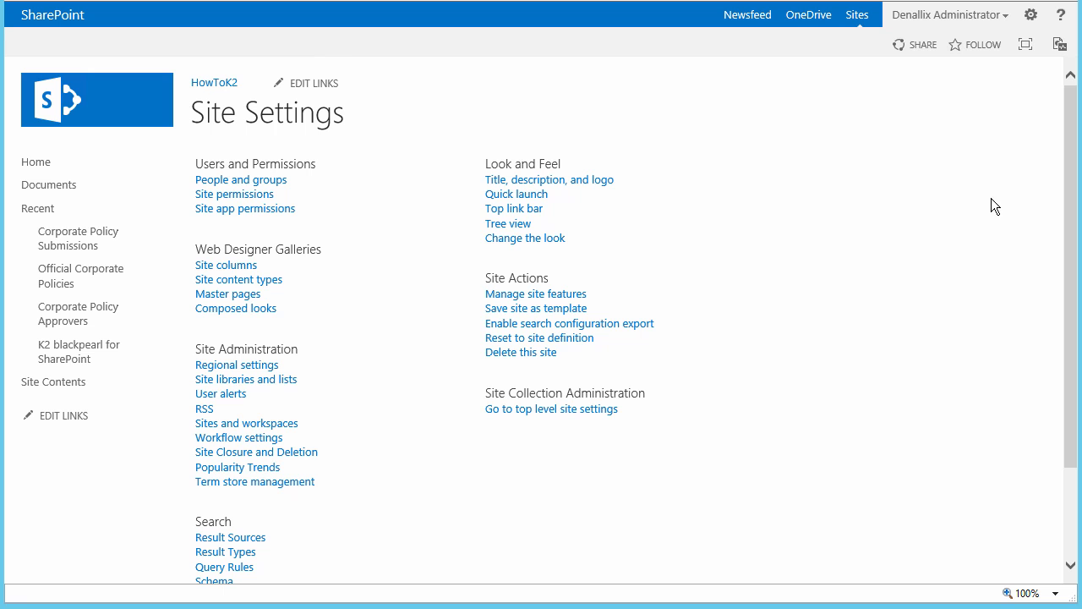
pyautogui.click(273, 181)
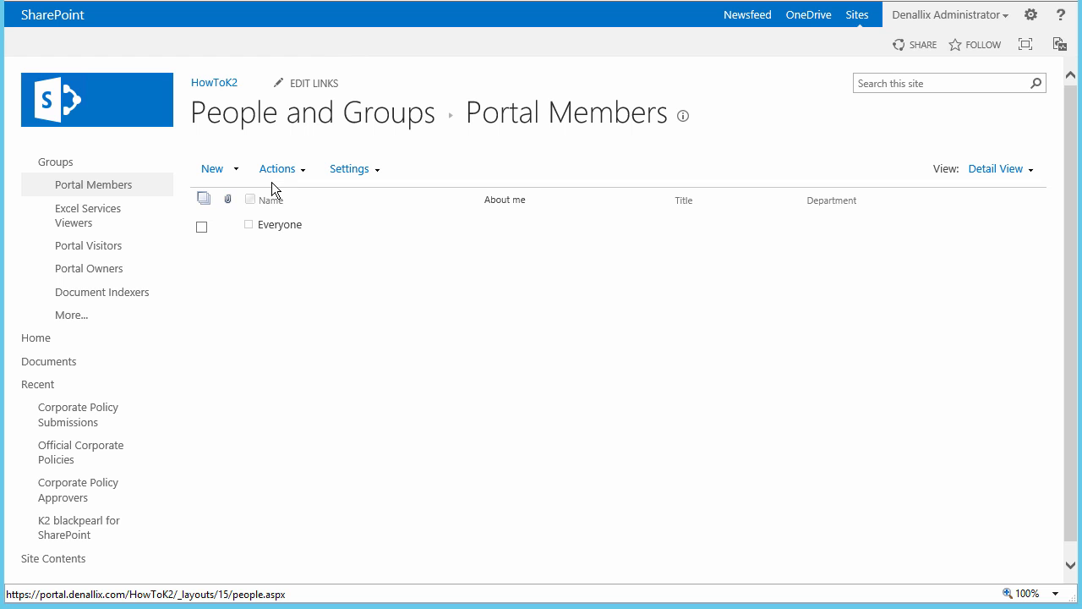
pyautogui.click(64, 165)
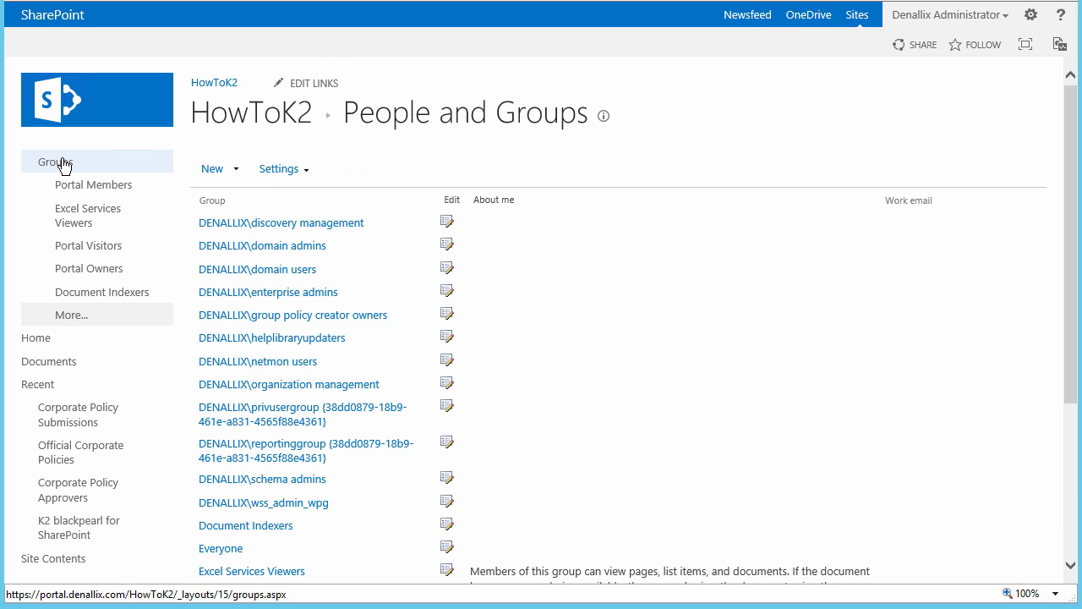
pyautogui.click(237, 173)
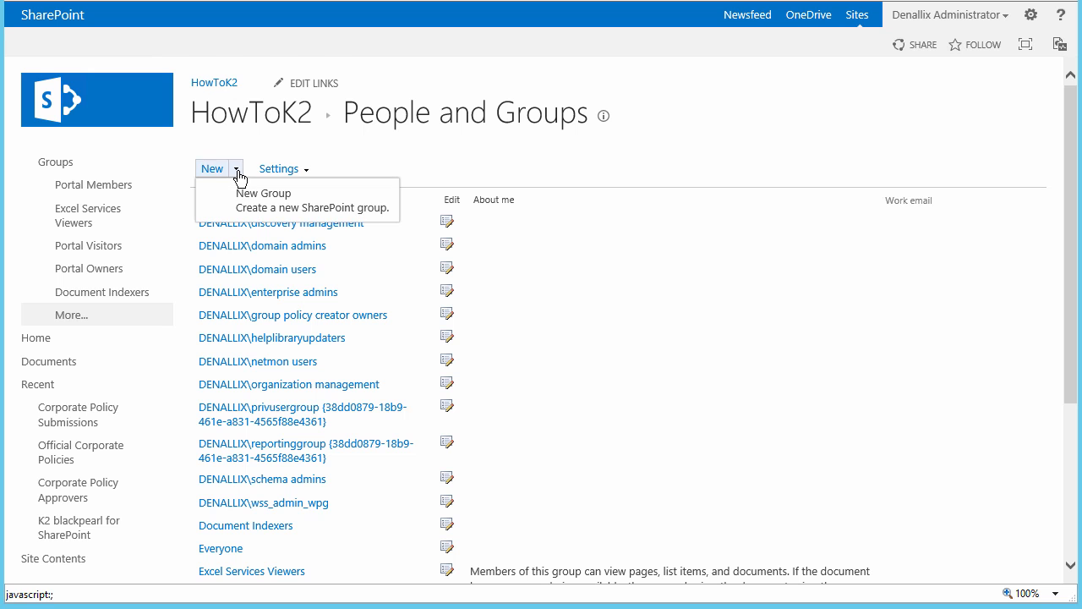
pyautogui.click(263, 203)
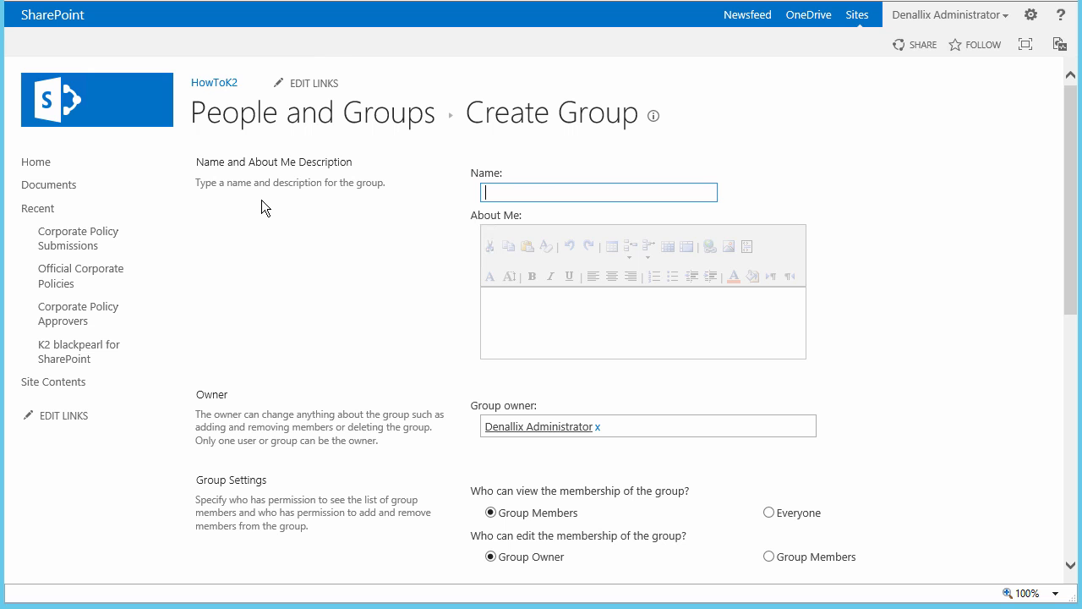
pyautogui.write('Corporate Policy Reviewers')
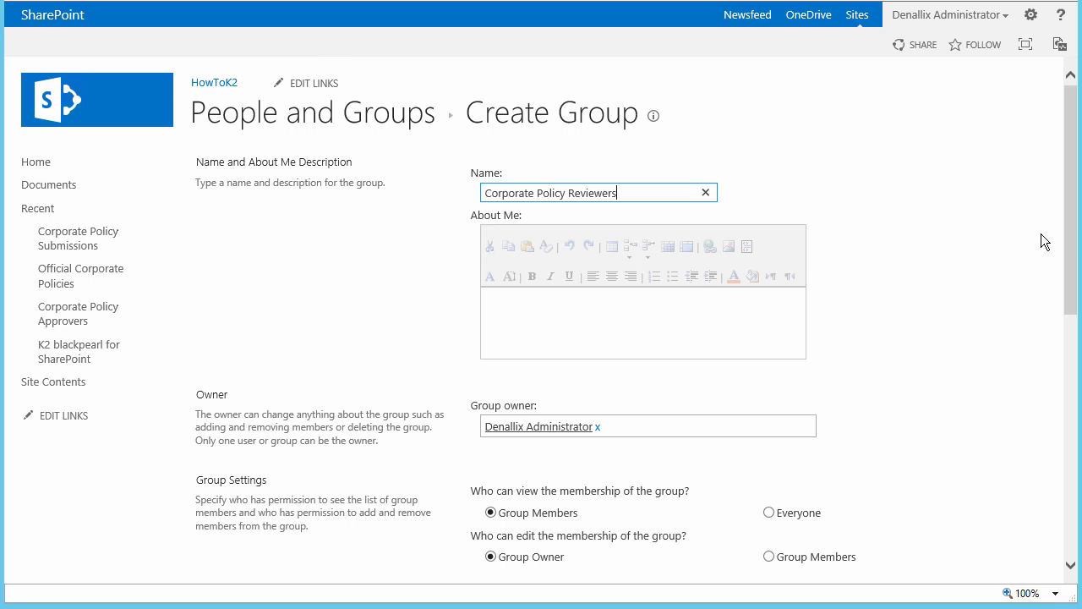
pyautogui.moveTo(1070, 225); pyautogui.dragTo(1053, 437)
pyautogui.click(944, 559)
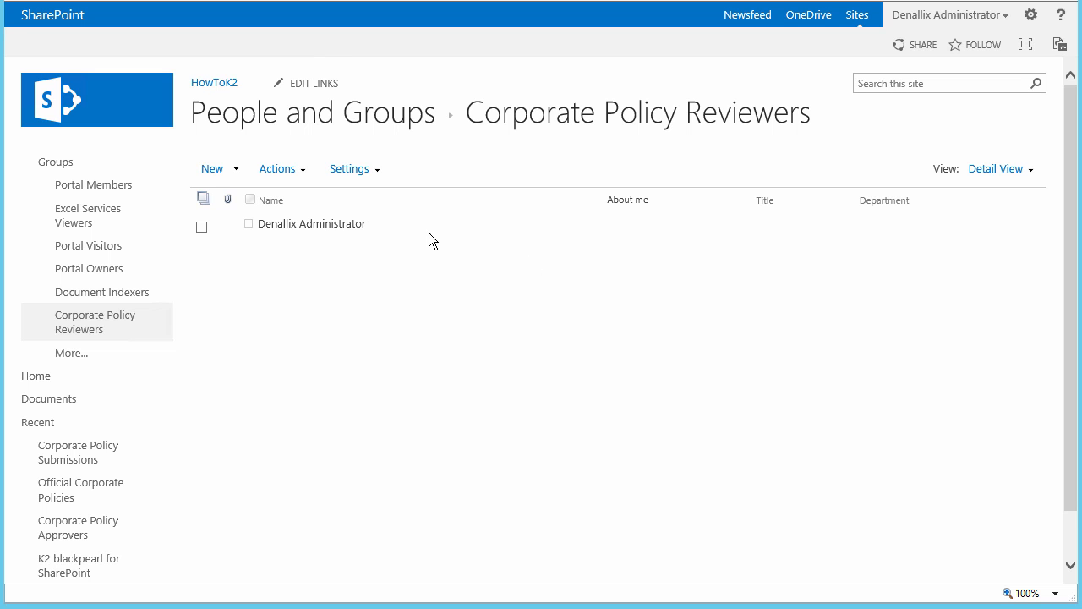
# Add the Human Resources assistant manager and officer to the Corporate Policy Reviewers group, and return to the HowToK2 home page.
pyautogui.click(213, 170)
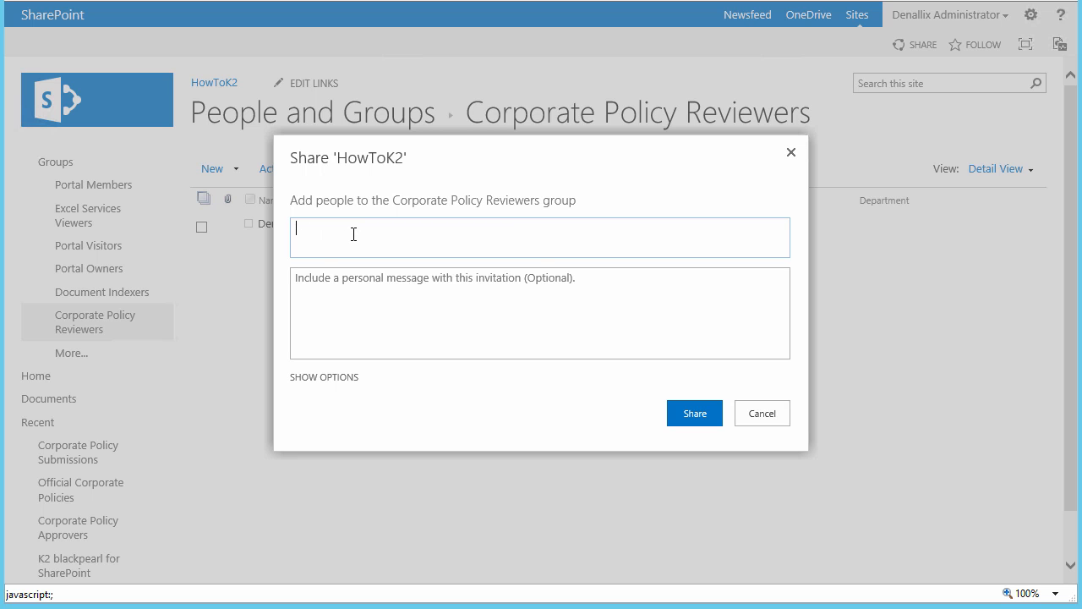
pyautogui.write('John')
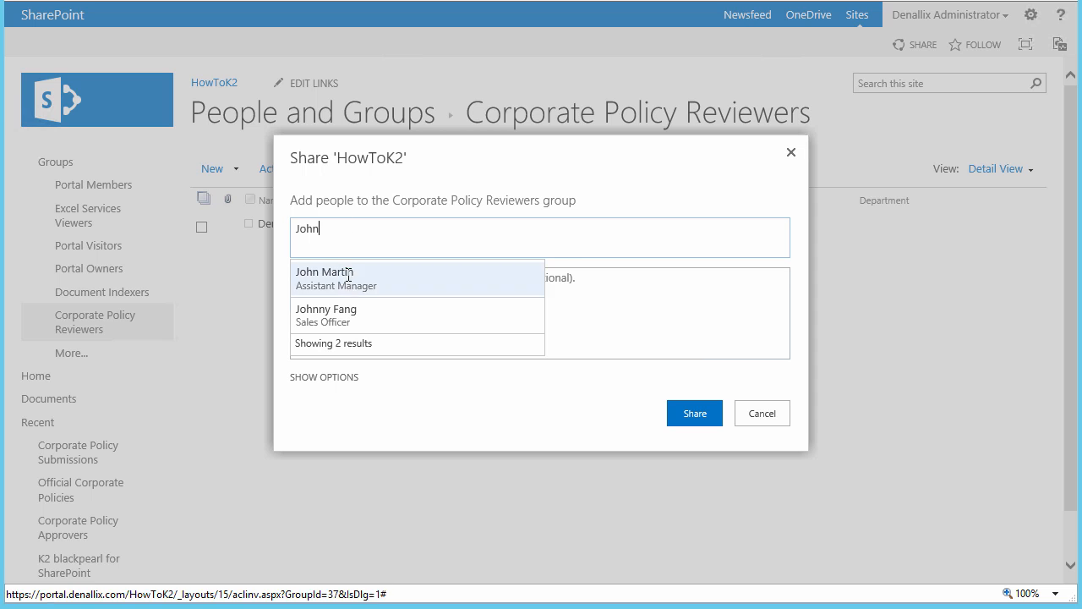
pyautogui.click(347, 274)
pyautogui.write('Julie')
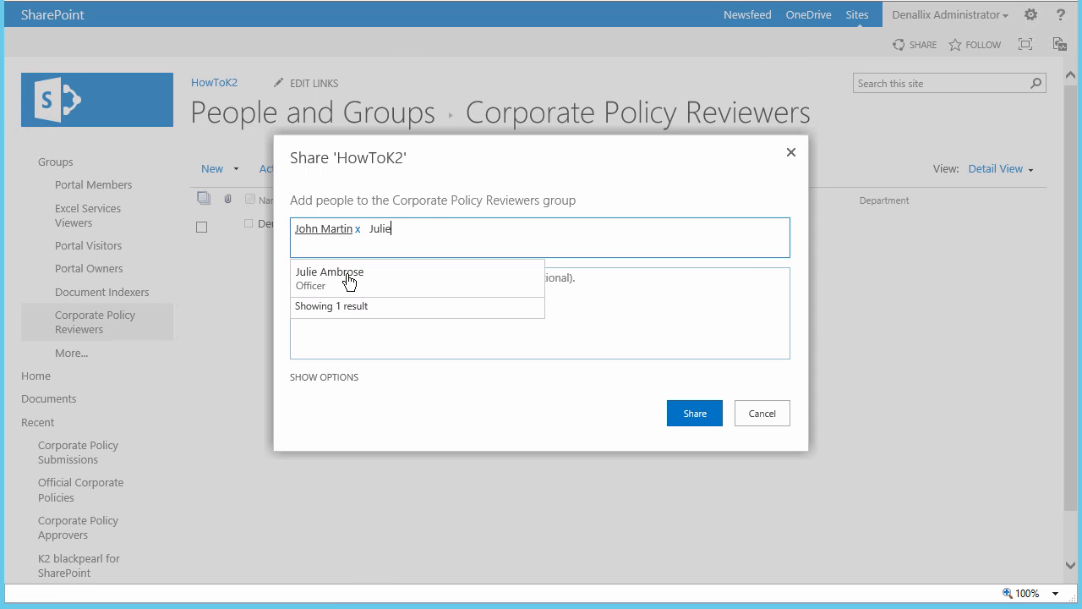
pyautogui.click(347, 274)
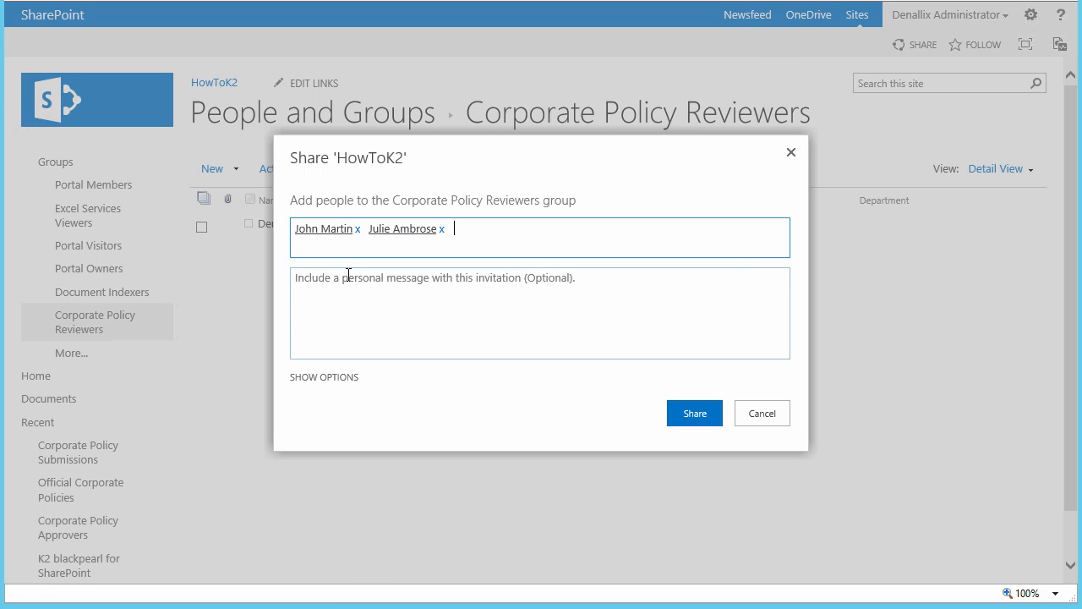
pyautogui.click(689, 413)
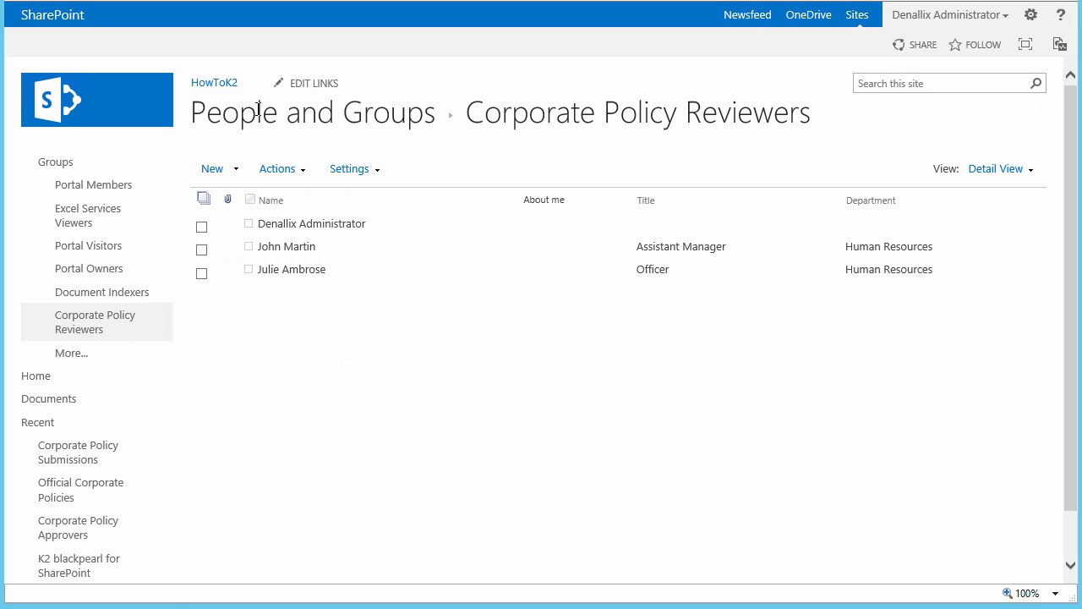
pyautogui.click(218, 88)
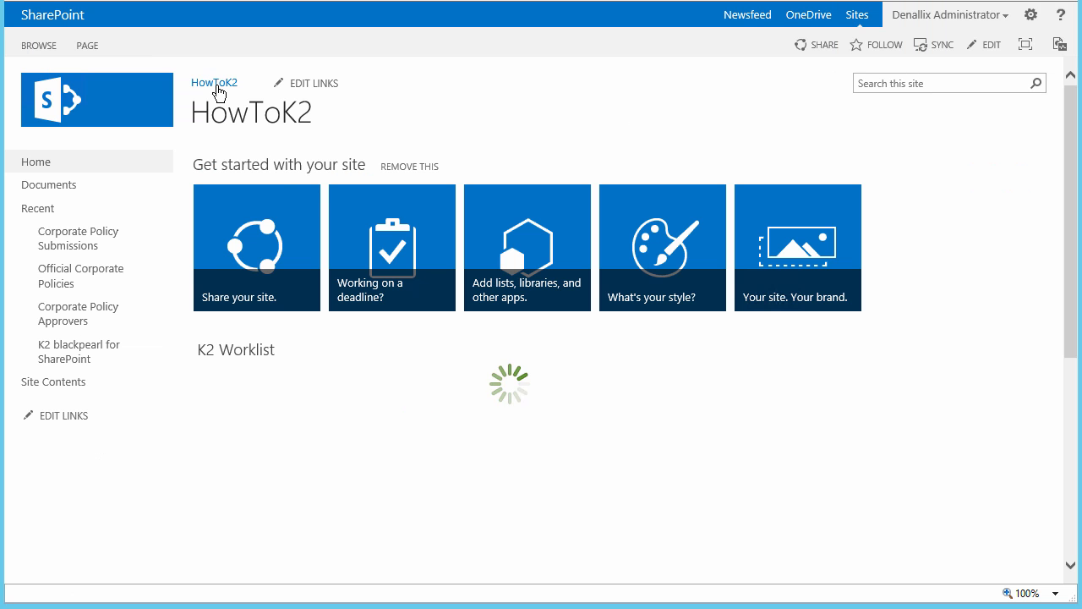
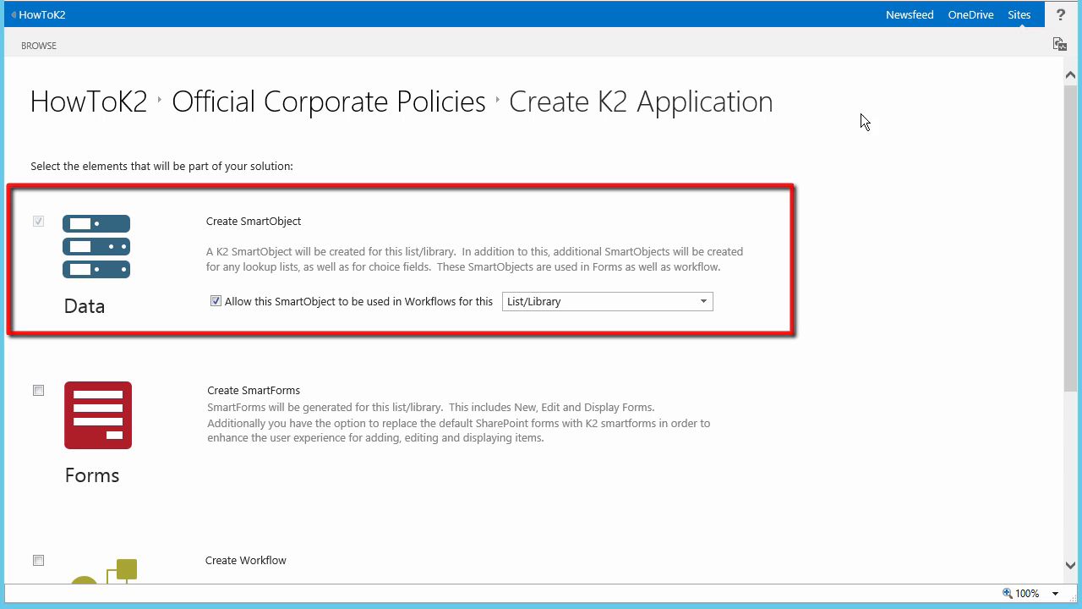
# Allow the SmartObject in workflows for the site and all of its subsites, and include a workflow named Corporate Policy Withdrawal Workflow.
pyautogui.click(708, 305)
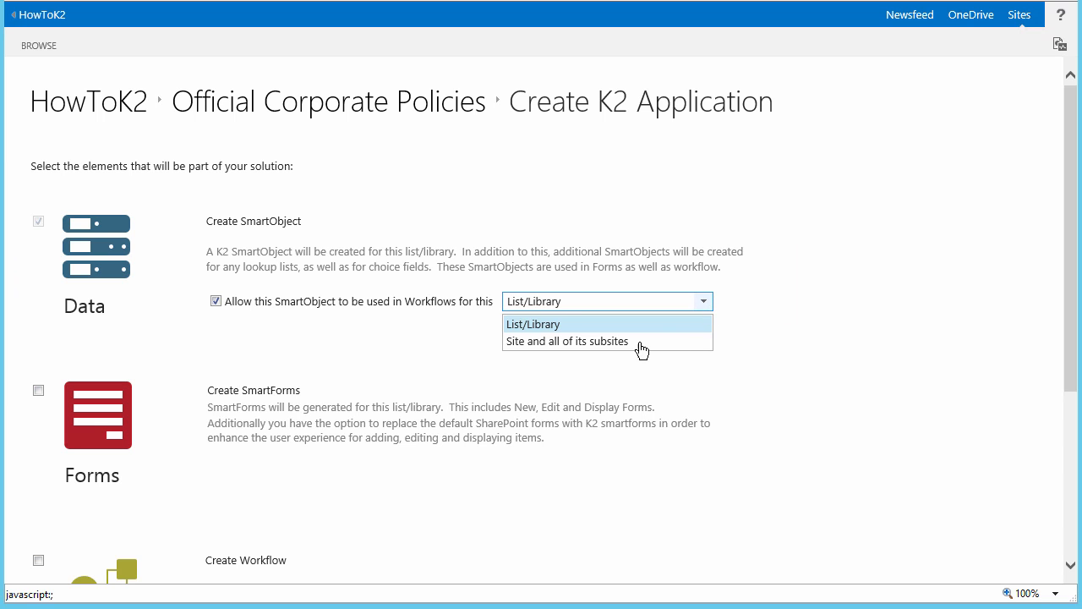
pyautogui.click(603, 341)
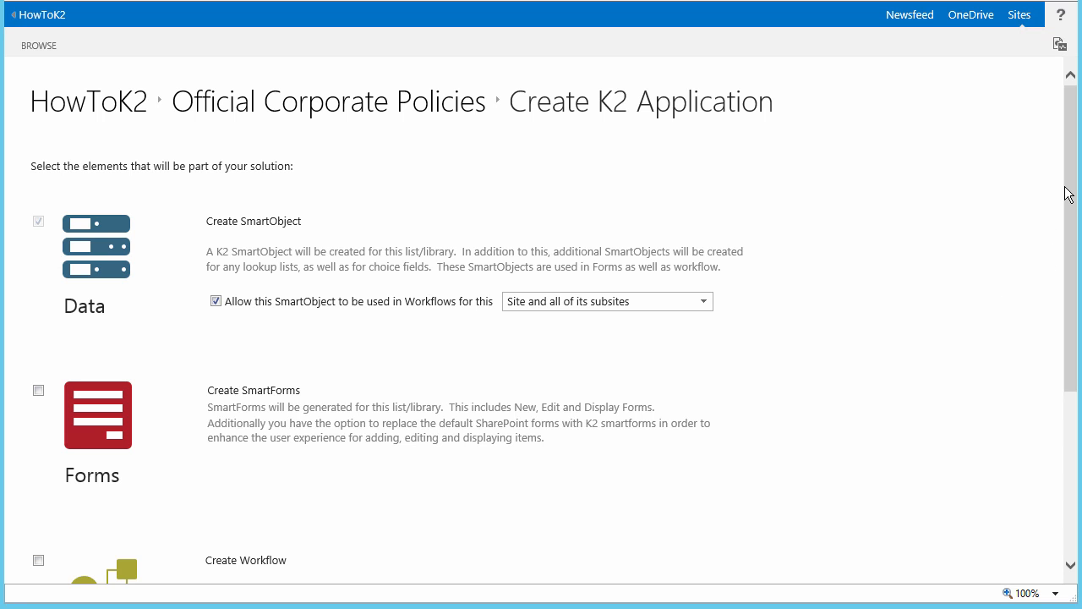
pyautogui.moveTo(1074, 188); pyautogui.dragTo(1079, 362)
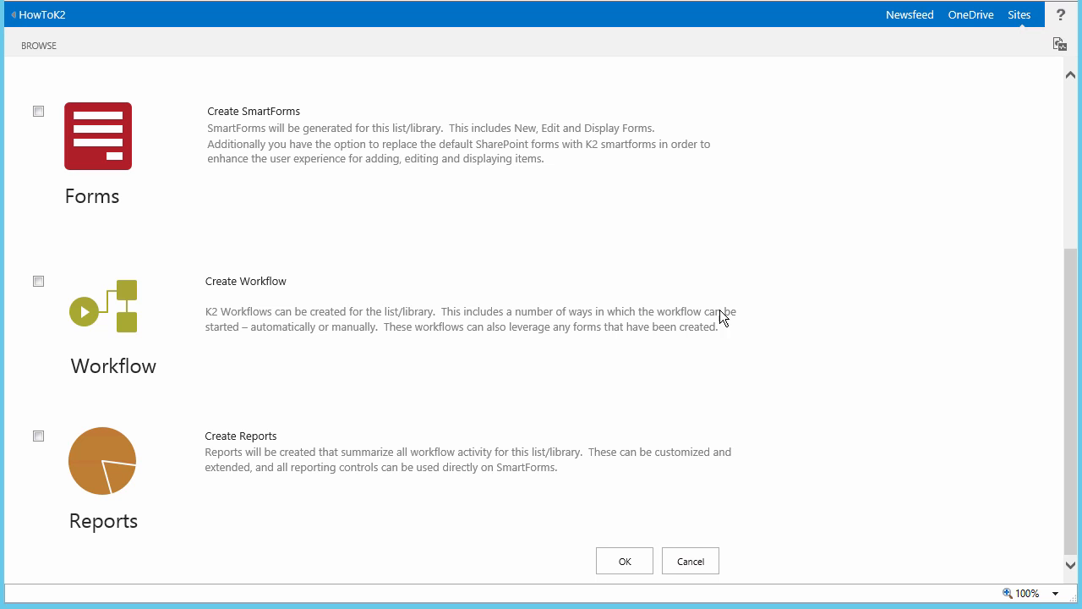
pyautogui.click(38, 281)
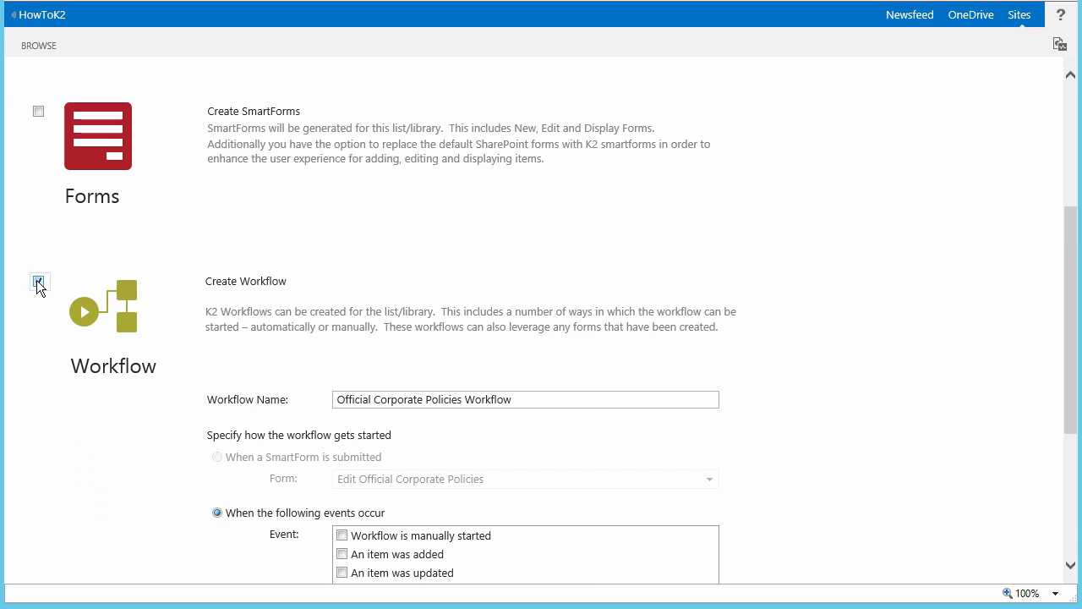
pyautogui.moveTo(516, 400); pyautogui.dragTo(289, 416)
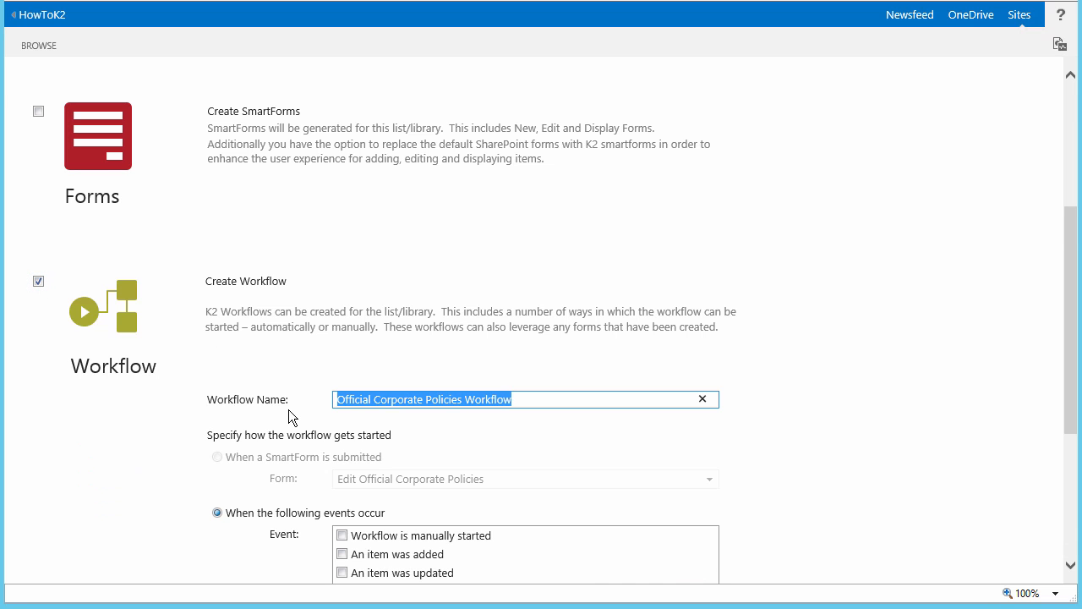
pyautogui.write('Corporate Policy Withdrawal Workflow')
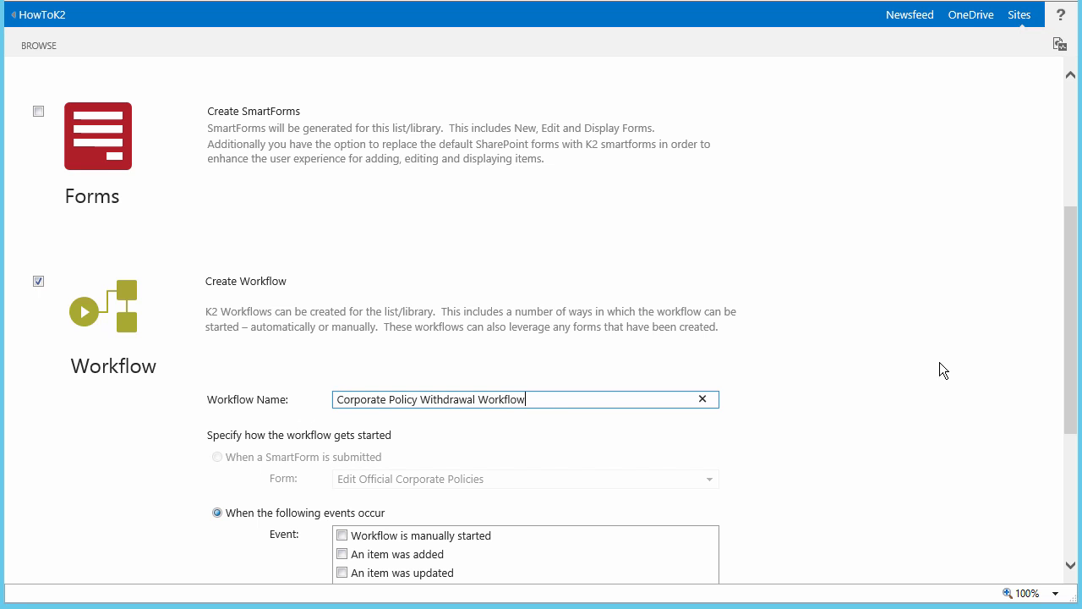
# Set the workflow to be manually started, include reports, and create the K2 application for Official Corporate Policies.
pyautogui.moveTo(1067, 296); pyautogui.dragTo(1071, 430)
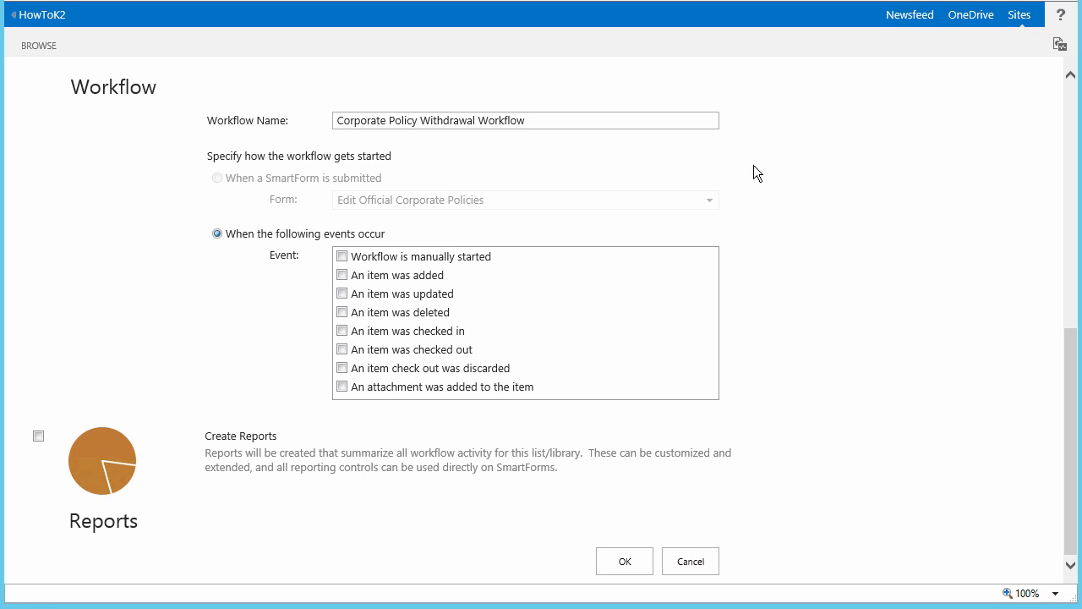
pyautogui.click(342, 257)
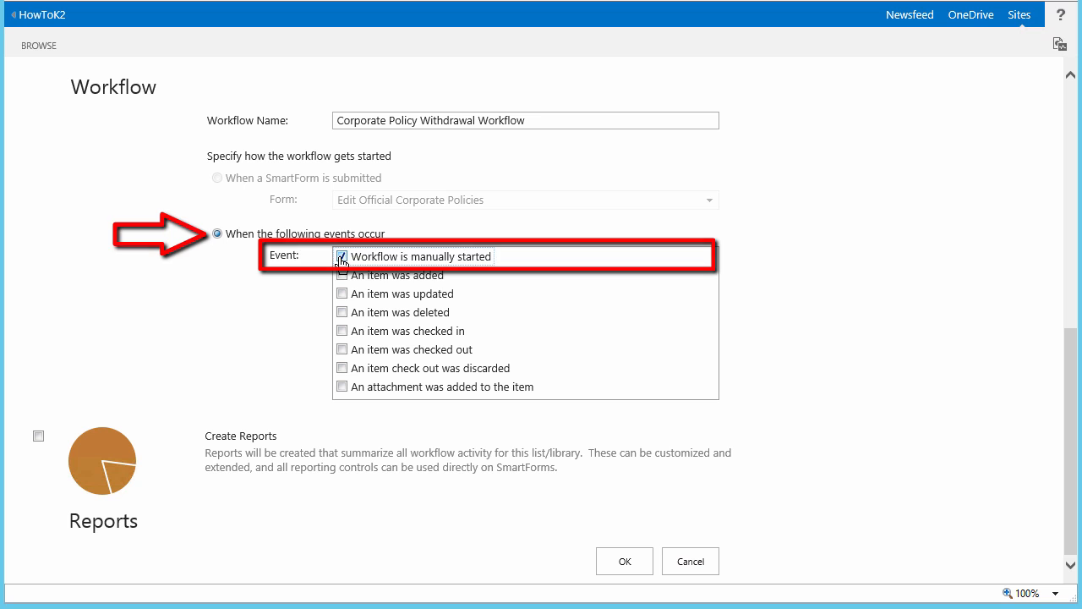
pyautogui.click(38, 436)
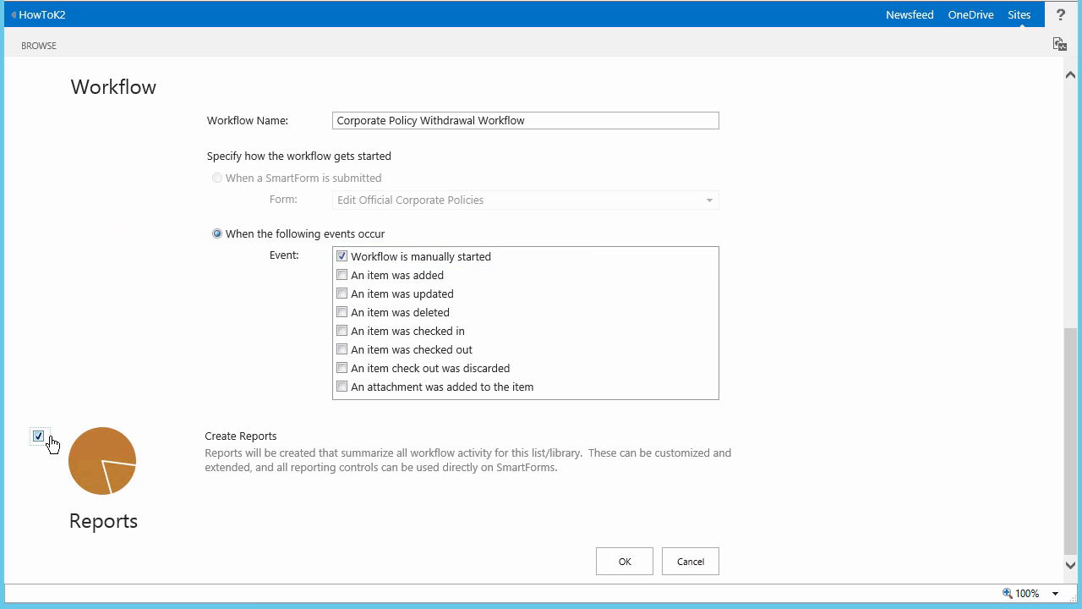
pyautogui.click(624, 561)
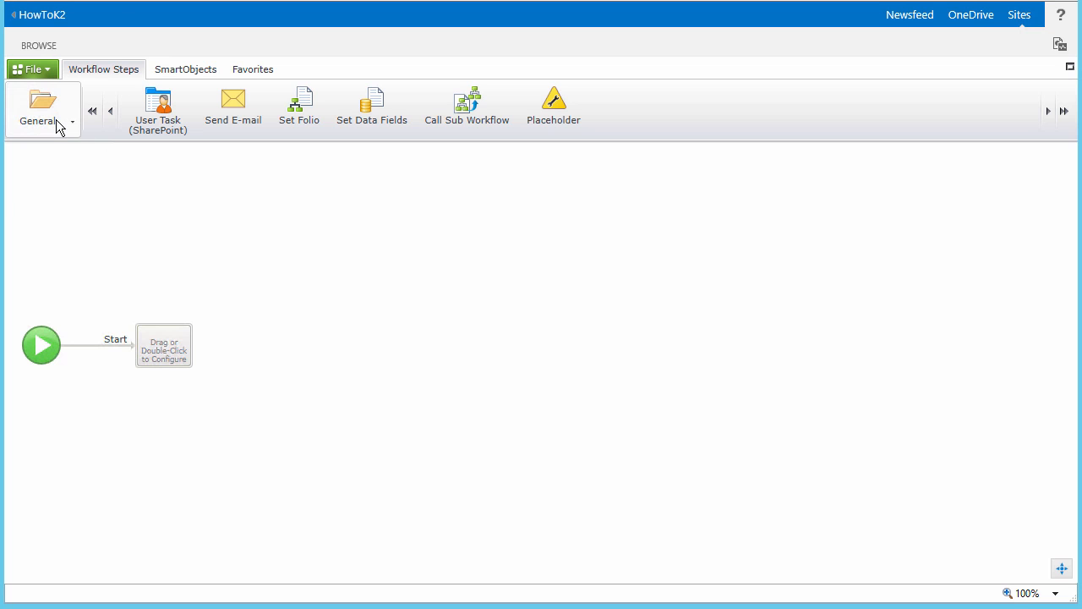
# Add an Update Document Properties step after Start that sets Policy Status to "Withdrawal Request Pending" on the Official Corporate Policies document.
pyautogui.click(59, 125)
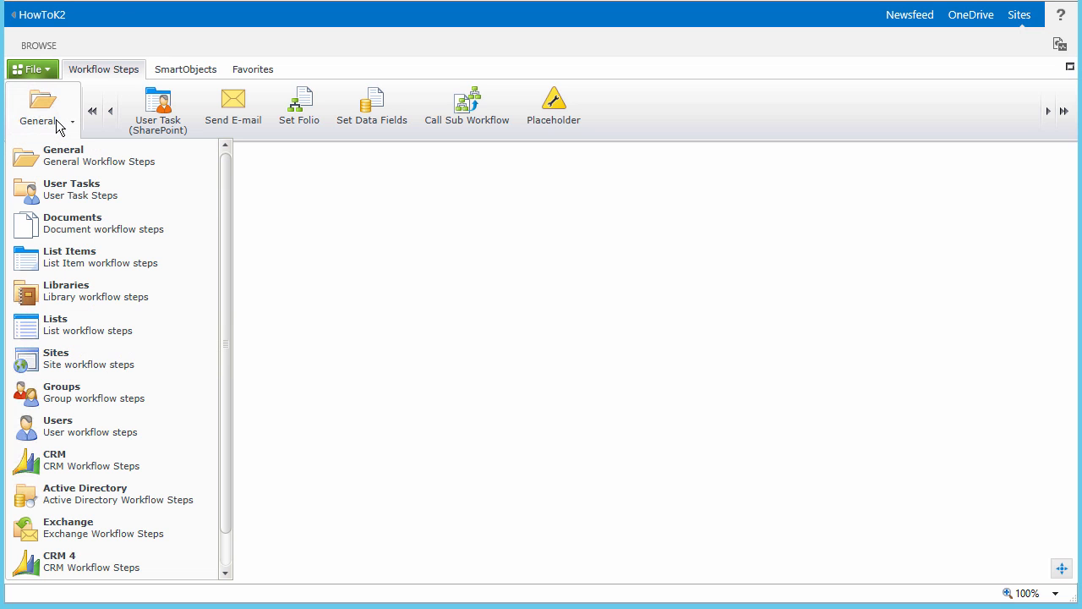
pyautogui.click(92, 225)
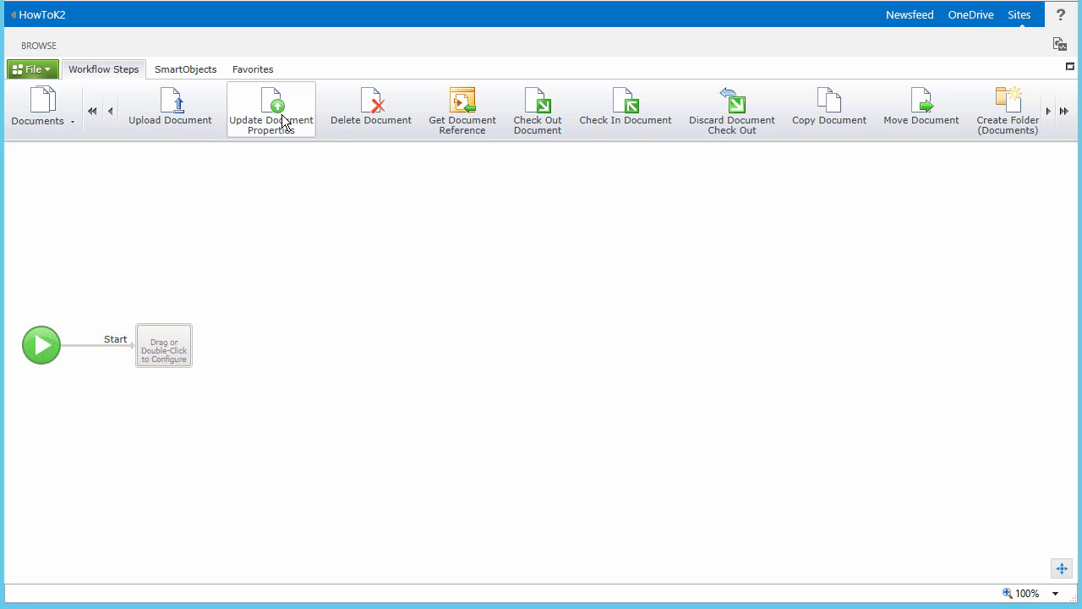
pyautogui.moveTo(283, 131); pyautogui.dragTo(170, 344)
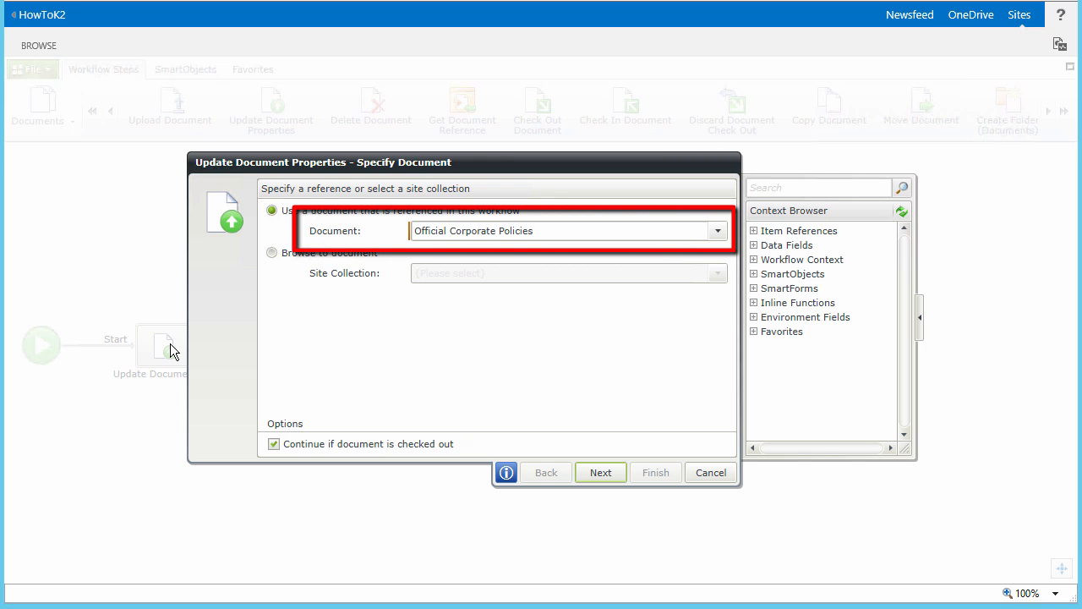
pyautogui.click(593, 474)
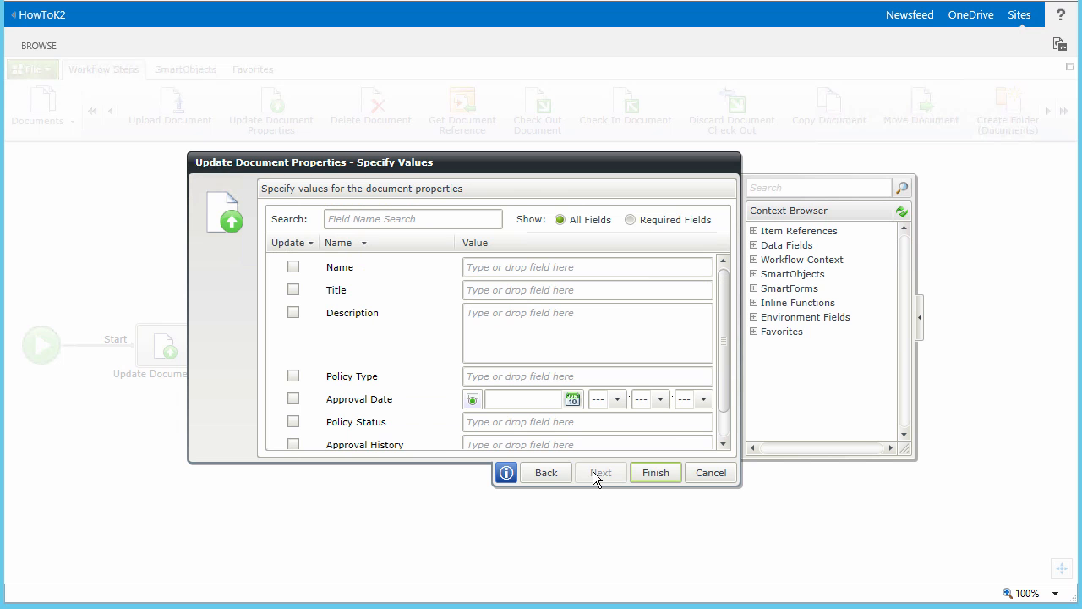
pyautogui.scroll(-2, 720, 402)
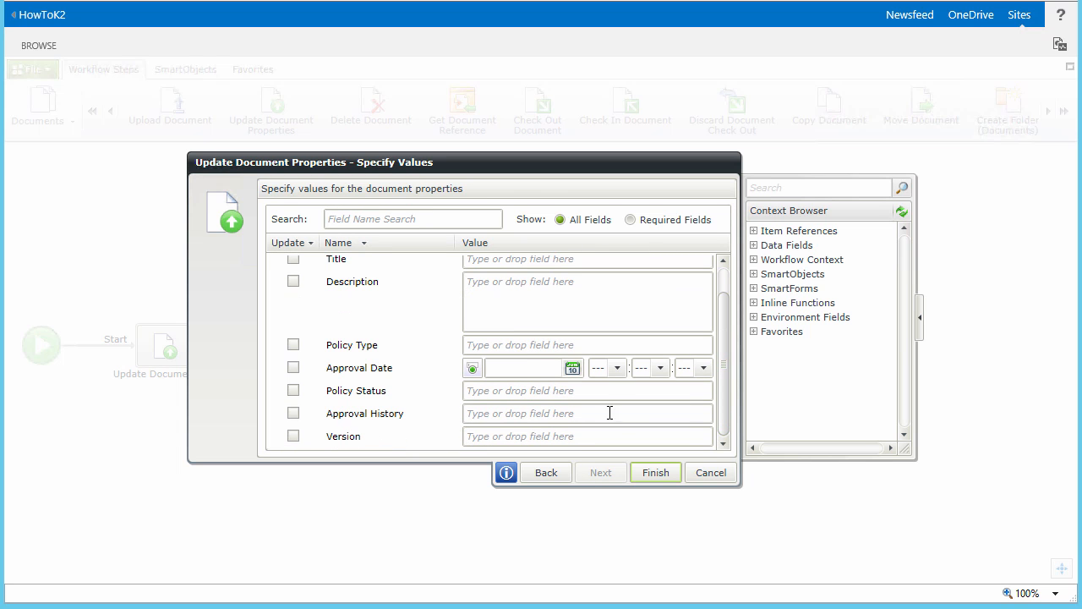
pyautogui.click(575, 388)
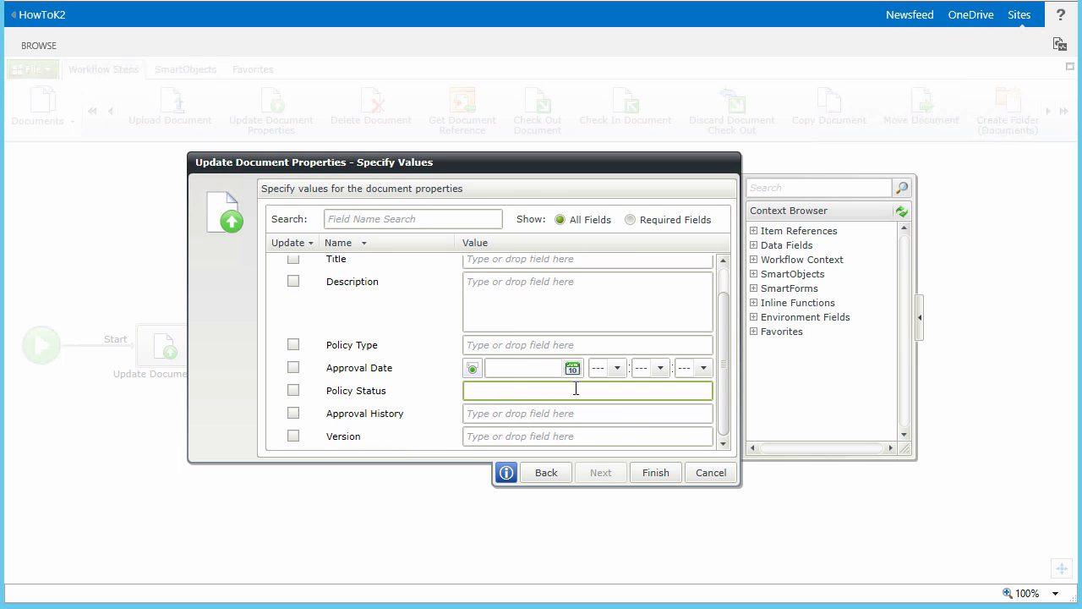
pyautogui.write('Withdrawal Request Pending')
pyautogui.click(654, 472)
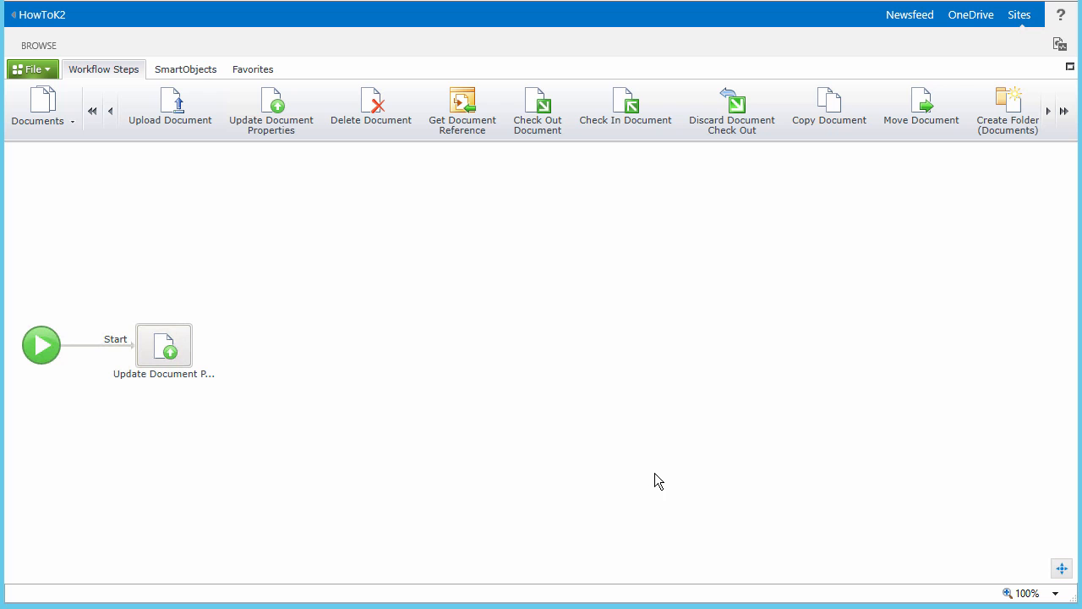
# Rename the Update Document Properties step as Set Status Pending Withdrawal.
pyautogui.click(174, 377)
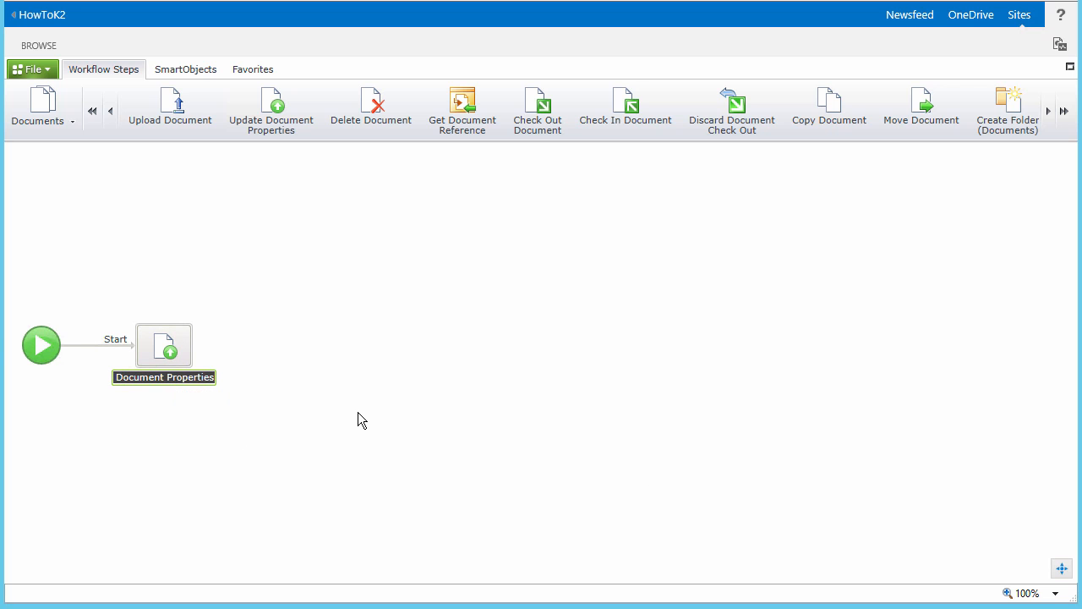
pyautogui.hotkey('ctrl', 'v')
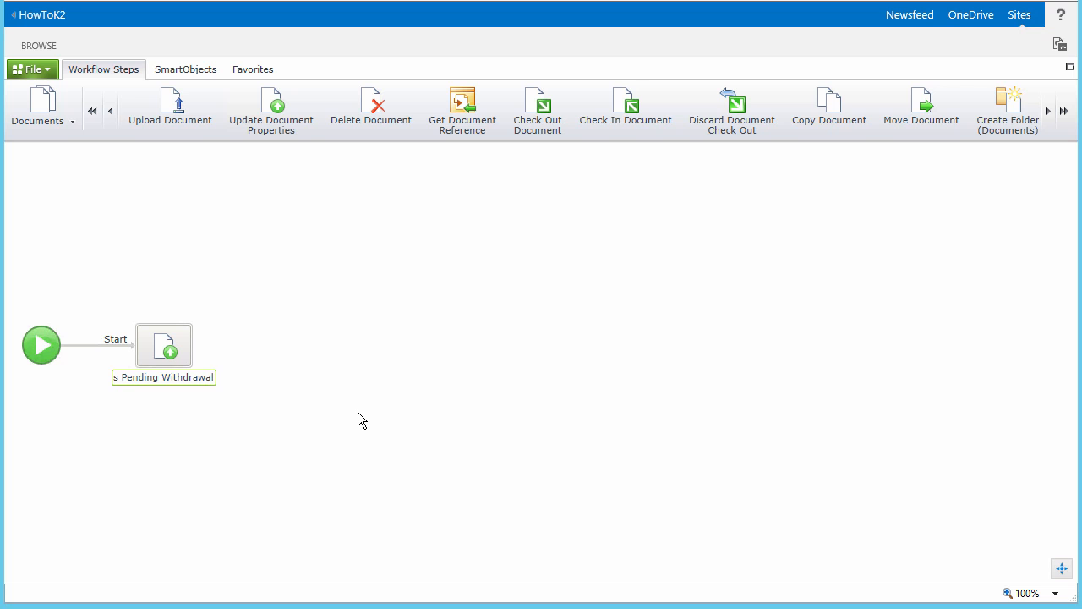
pyautogui.press('Return')
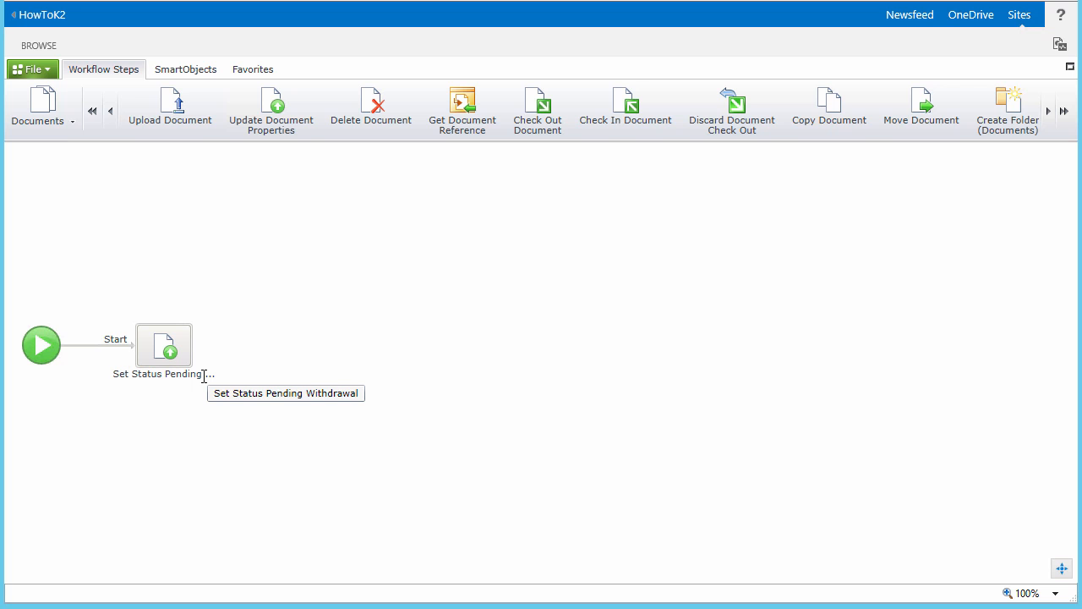
# Add an outcome named Continue to the Set Status Pending Withdrawal step, linked to a new workflow step.
pyautogui.moveTo(183, 342)
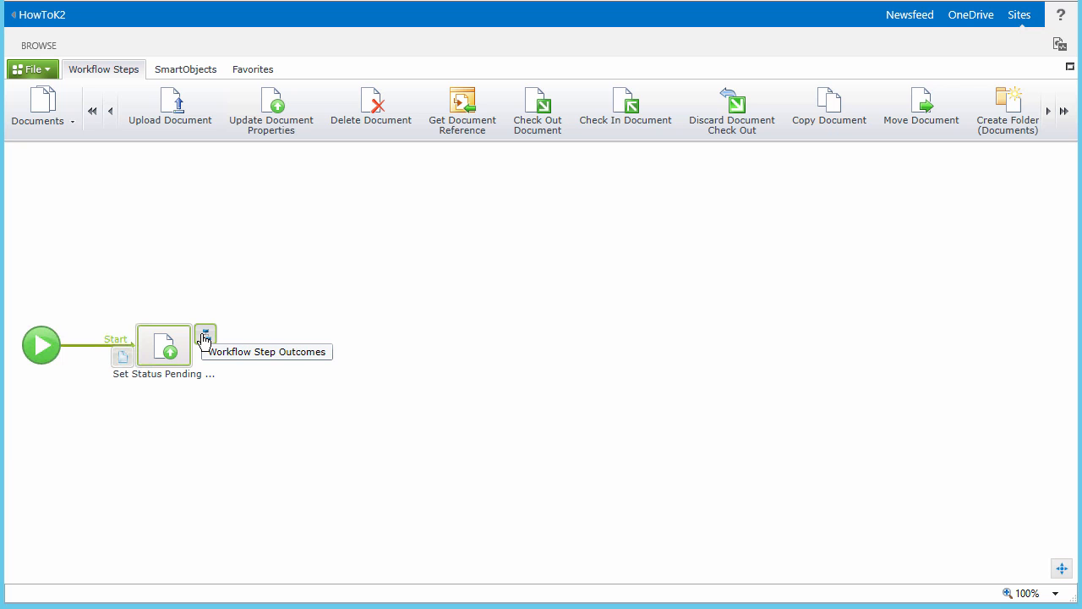
pyautogui.click(204, 338)
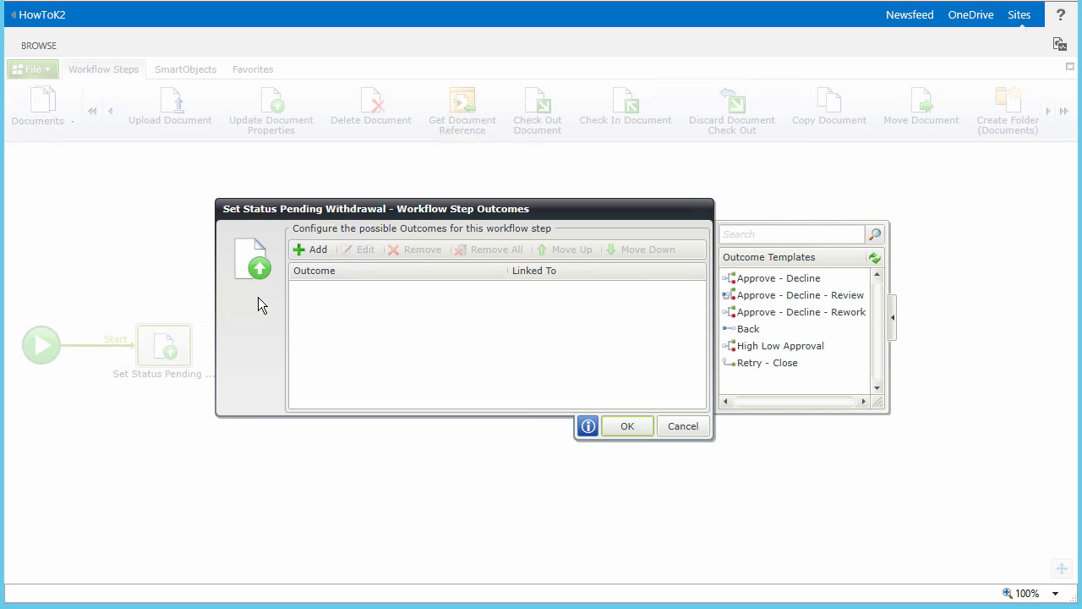
pyautogui.click(318, 250)
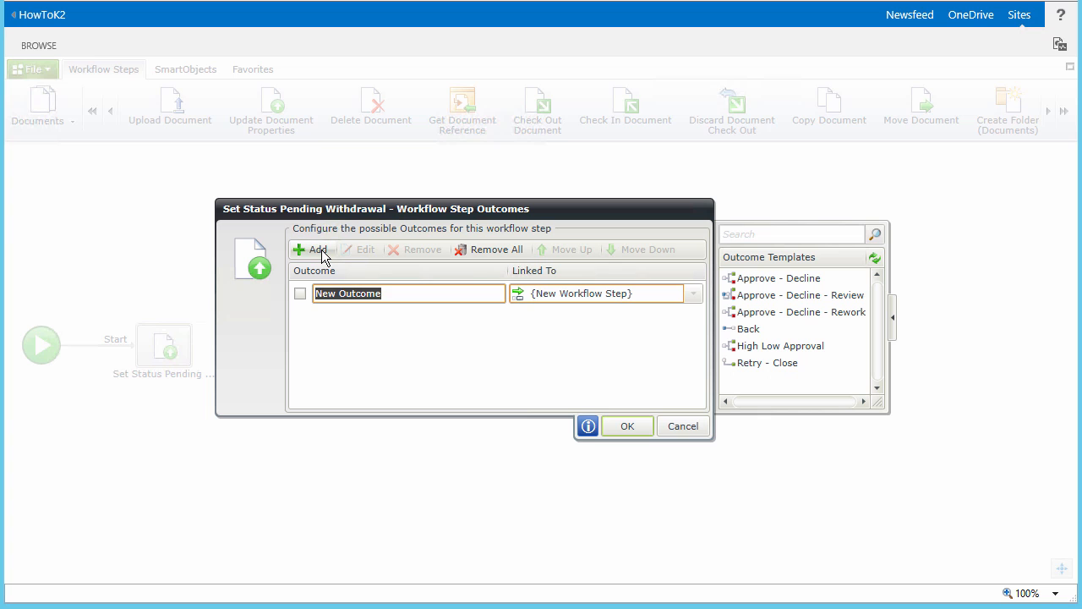
pyautogui.write('Continue')
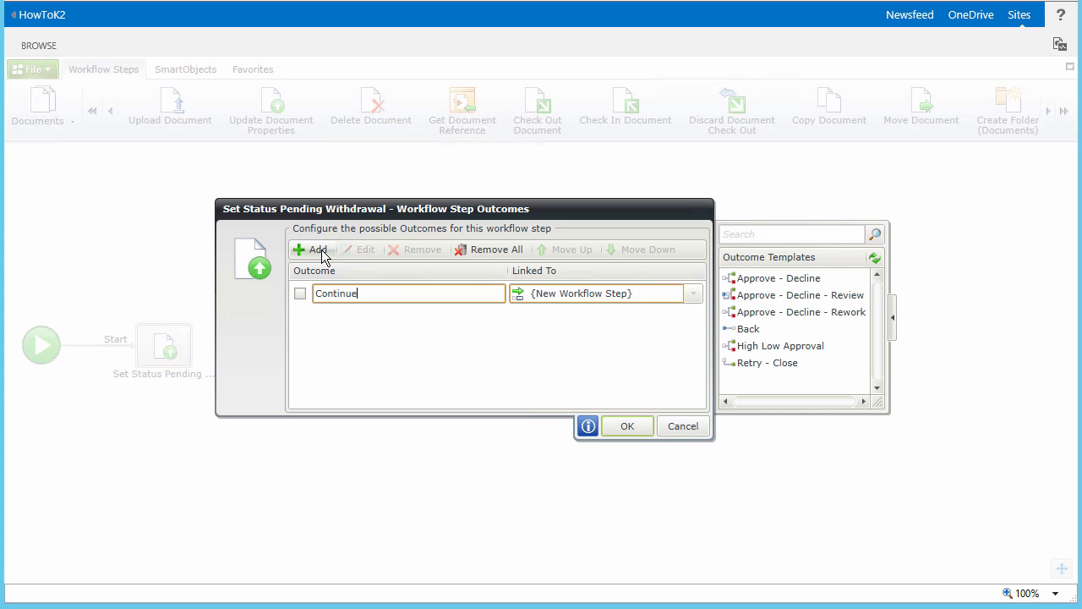
pyautogui.click(626, 426)
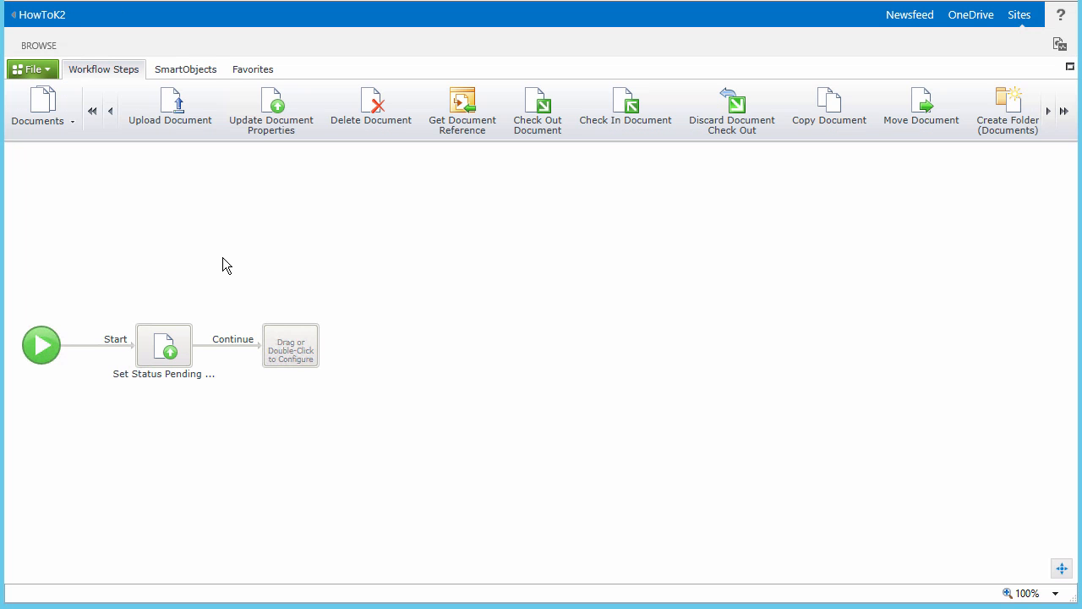
# Add a User Task named Approve Withdrawal Request with the instruction "Please review the official policy and decide whether or not the policy should be withdrawn".
pyautogui.click(44, 120)
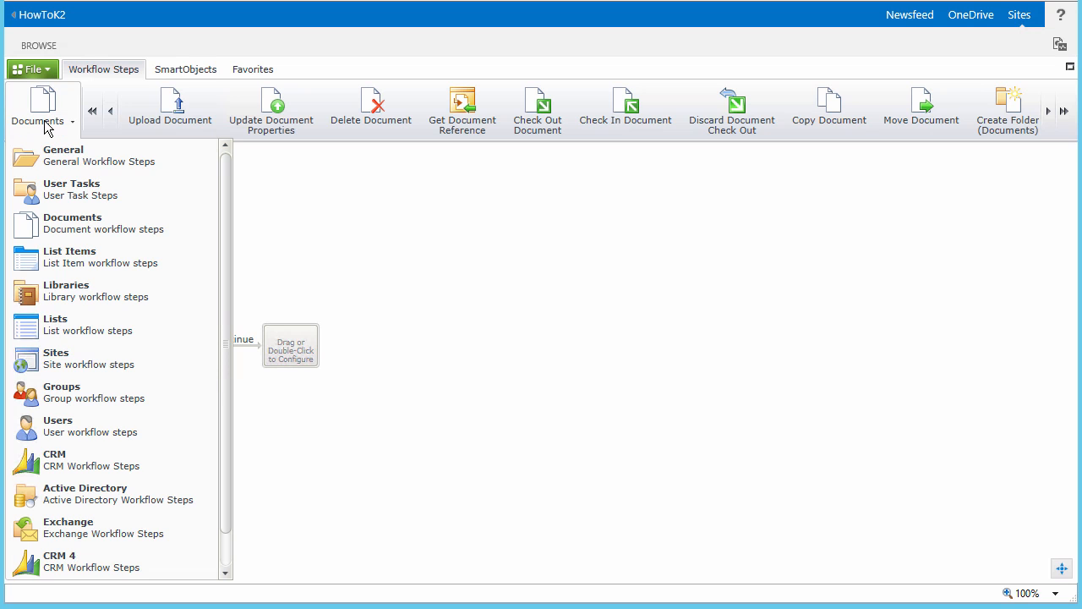
pyautogui.click(116, 163)
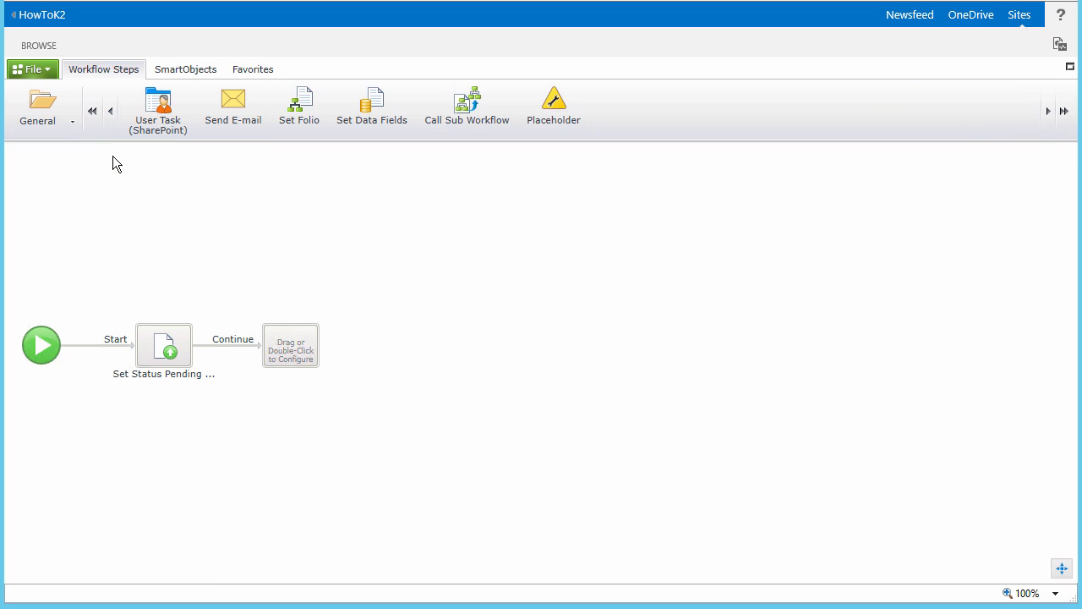
pyautogui.moveTo(167, 117); pyautogui.dragTo(286, 347)
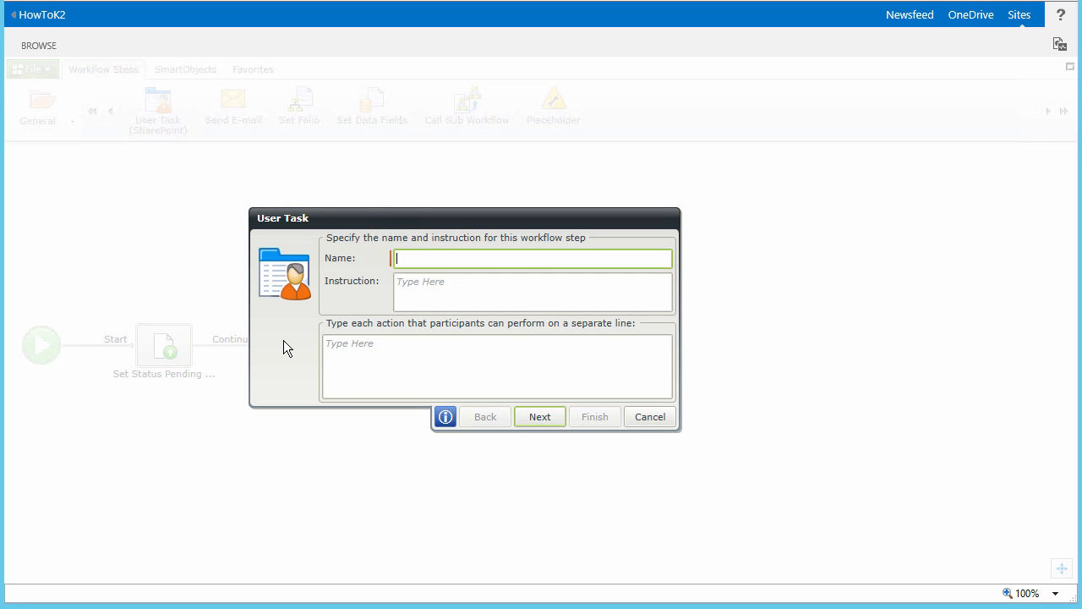
pyautogui.write('Approve Withdrawal Request')
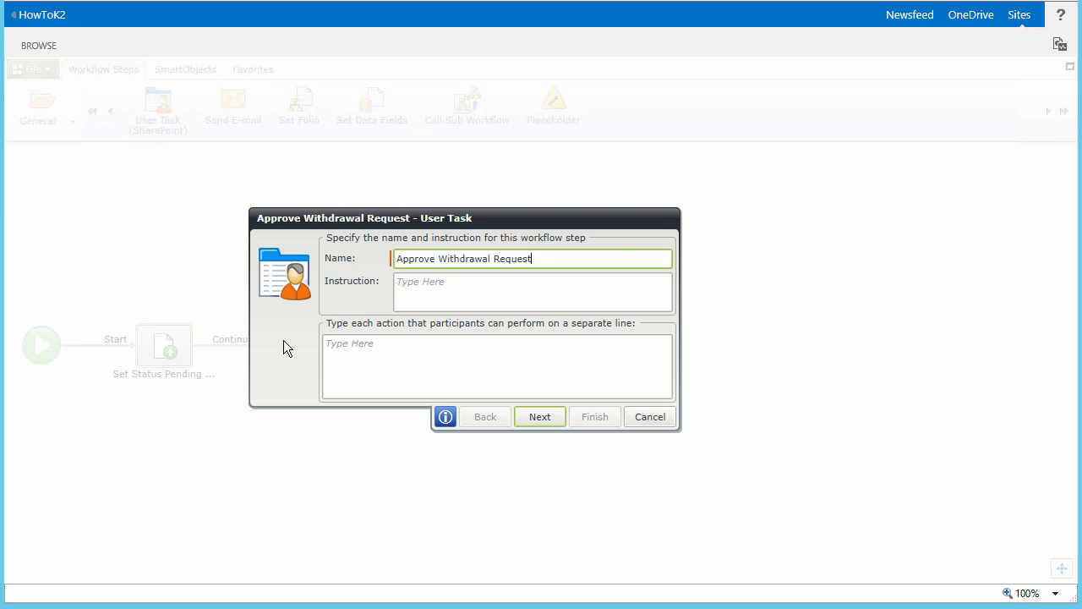
pyautogui.click(419, 288)
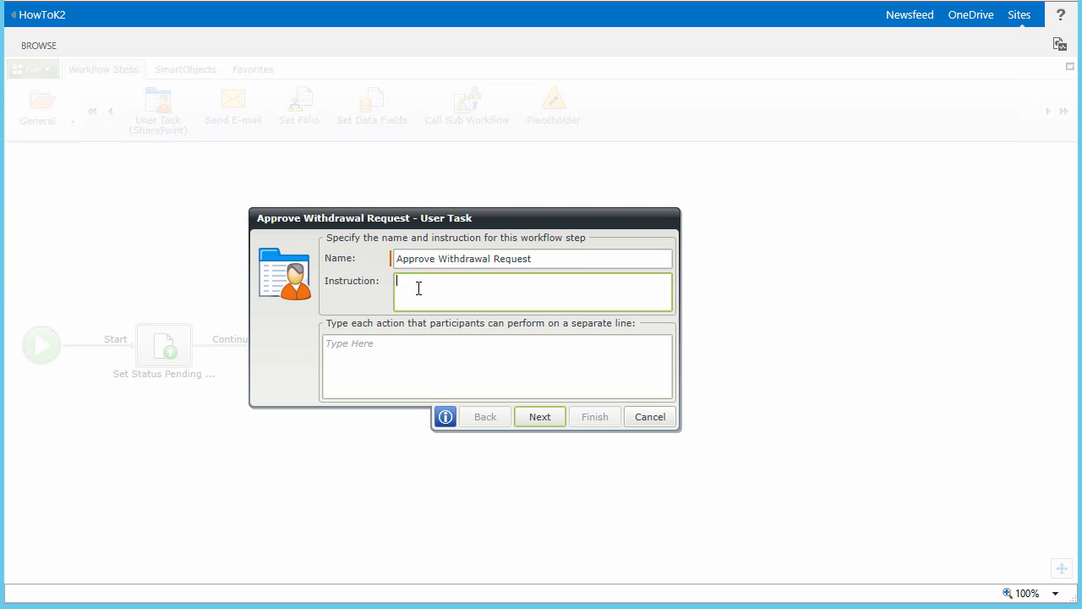
pyautogui.write('Please review the official policy and decide whether or not the policy should be withdrawn')
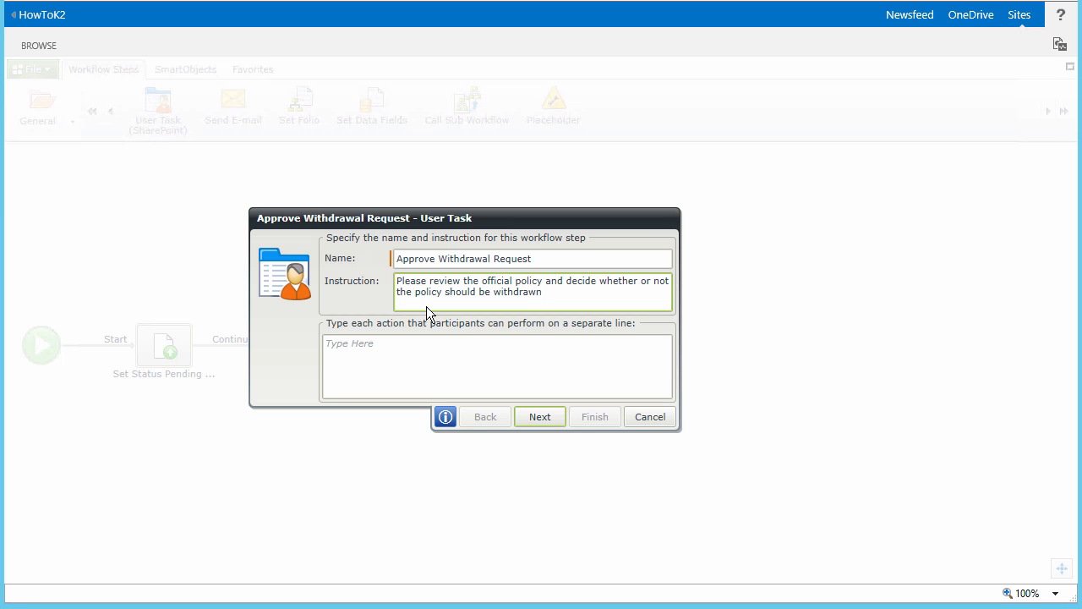
# Give the task the actions Approve withdrawal and Deny withdrawal, keep the Display form, and proceed to the participants settings.
pyautogui.click(438, 349)
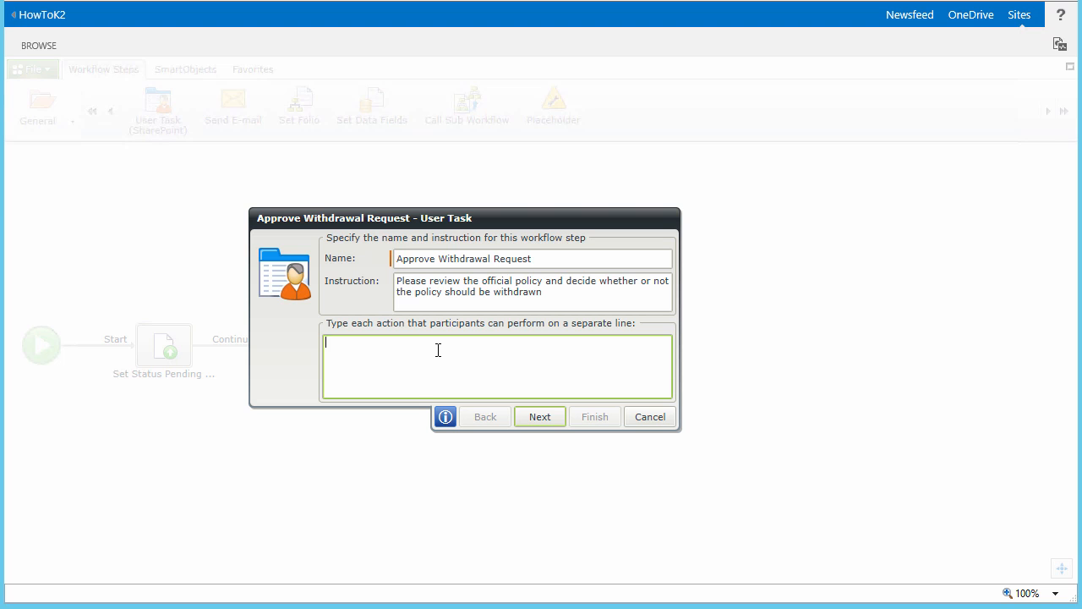
pyautogui.write('Approve withdrawal')
pyautogui.press('Return')
pyautogui.write('Deny withdrawal')
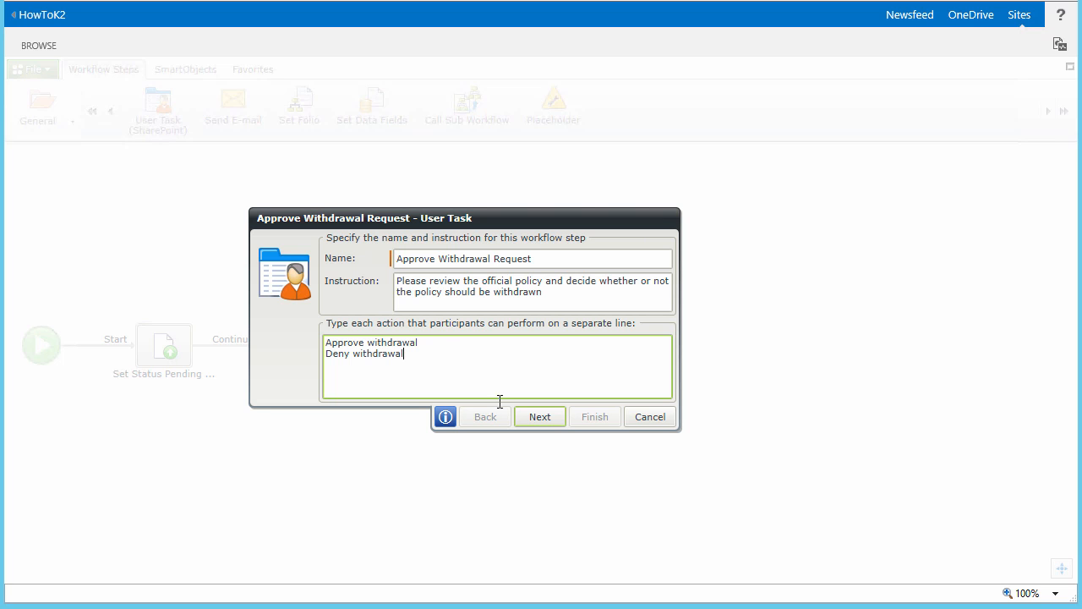
pyautogui.click(528, 416)
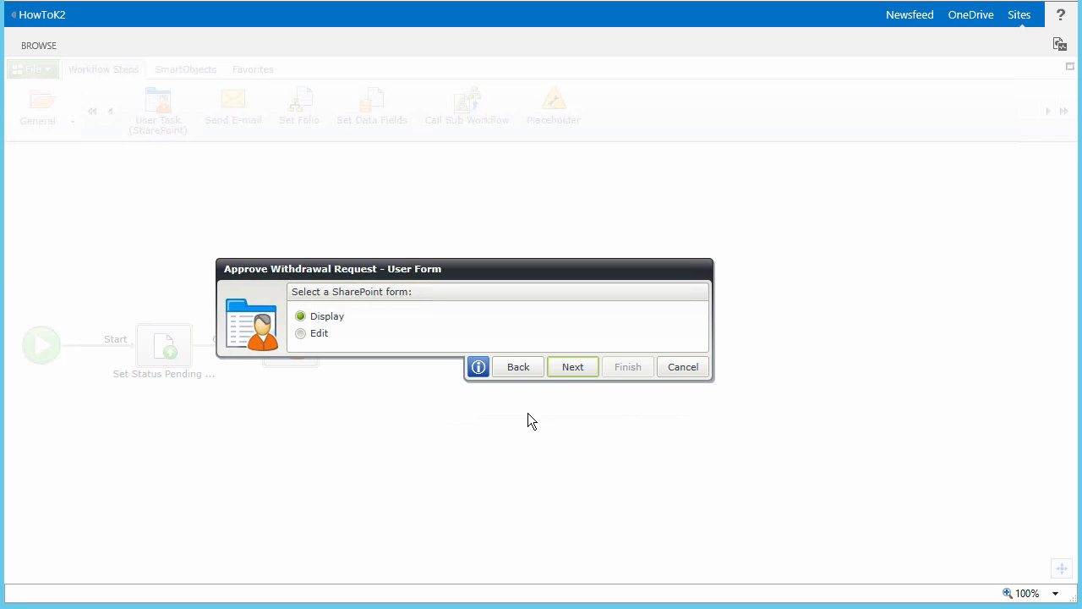
pyautogui.click(578, 370)
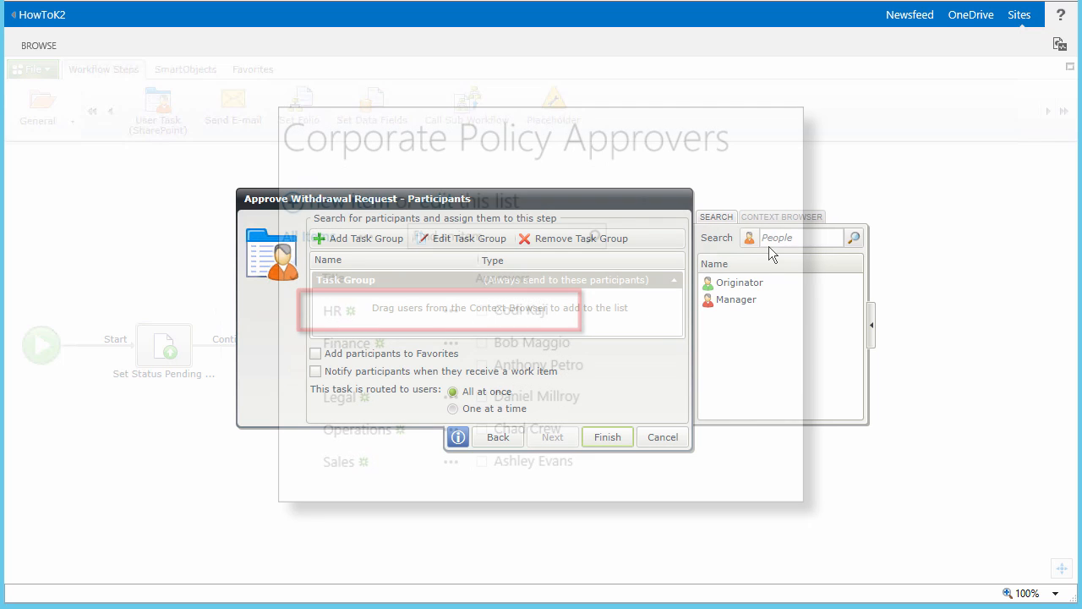
# Add the Approvers field from the Corporate Policy Approvers SmartObject's Get List Item By Title method as the task participant.
pyautogui.click(790, 217)
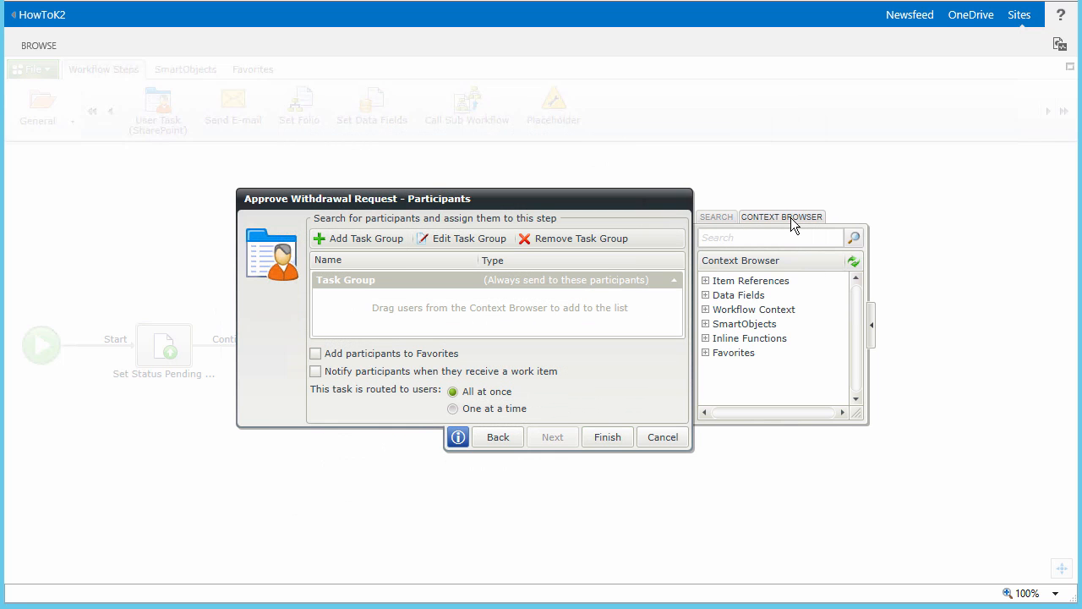
pyautogui.click(705, 324)
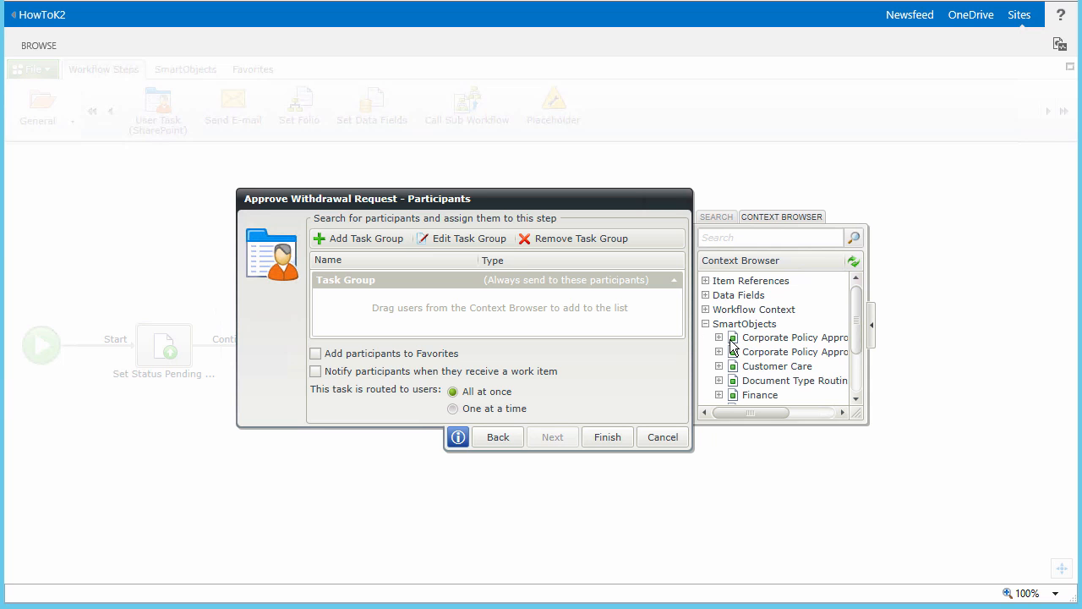
pyautogui.moveTo(858, 416); pyautogui.dragTo(986, 442)
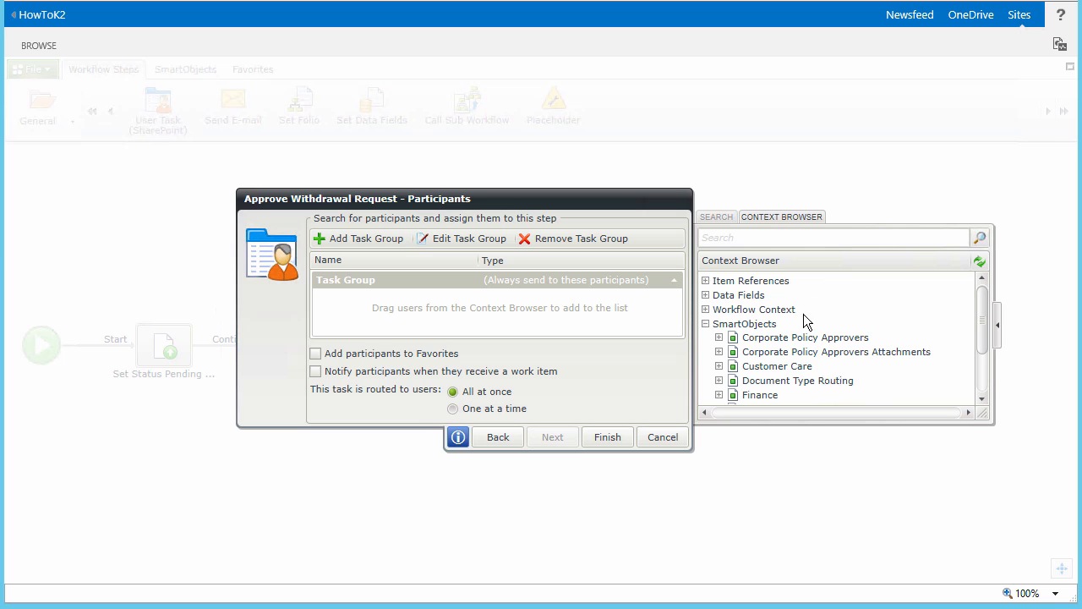
pyautogui.click(719, 338)
pyautogui.moveTo(989, 326); pyautogui.dragTo(986, 347)
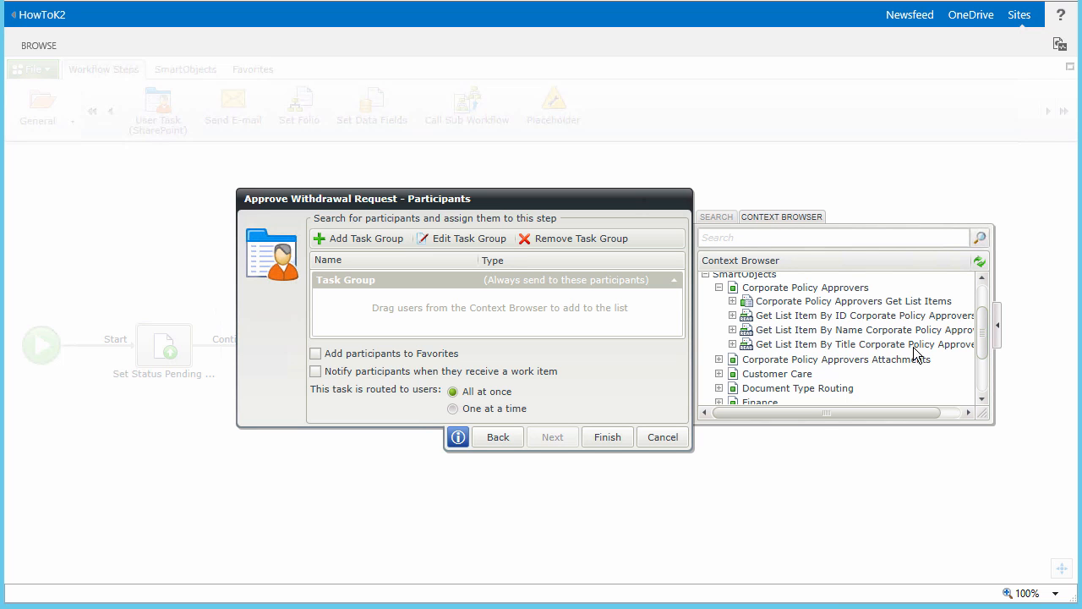
pyautogui.click(733, 345)
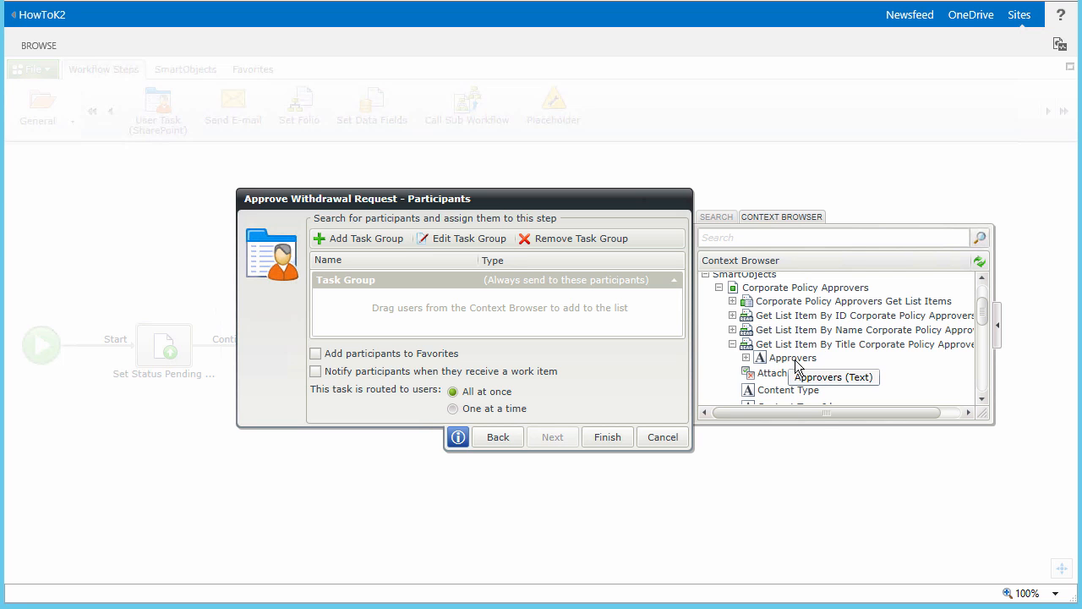
pyautogui.moveTo(799, 363); pyautogui.dragTo(492, 305)
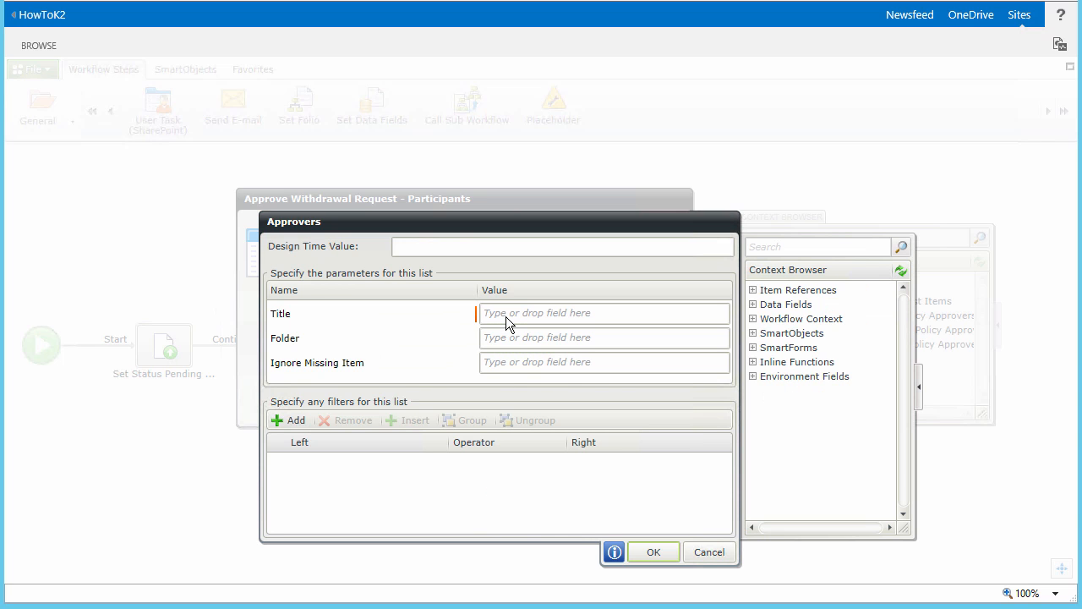
# Map the Approvers lookup's Title parameter to the Policy Type field of Official Corporate Policies and confirm the lookup.
pyautogui.click(505, 316)
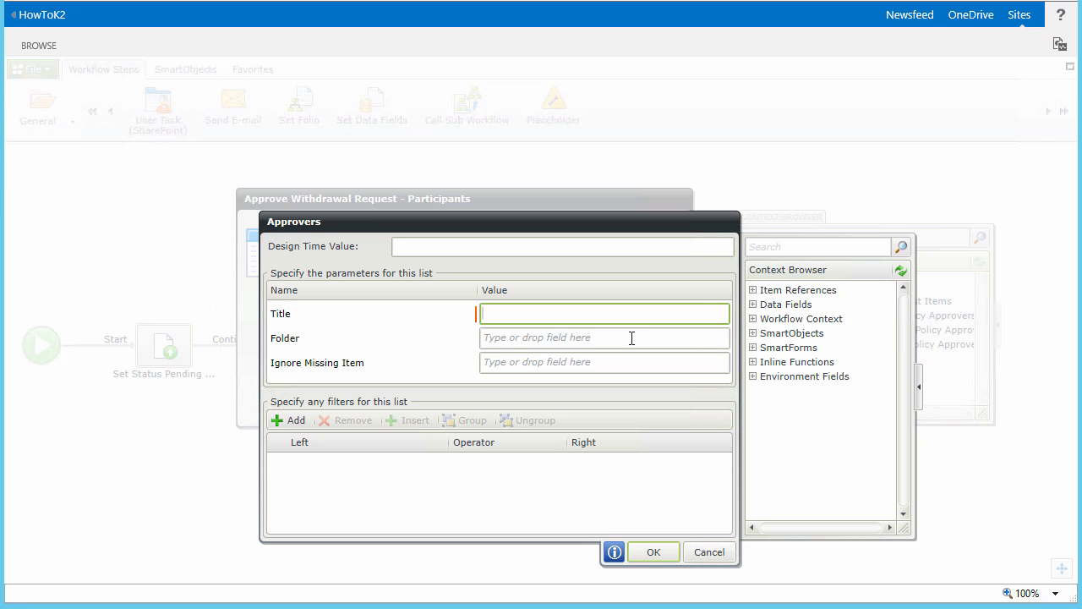
pyautogui.click(752, 291)
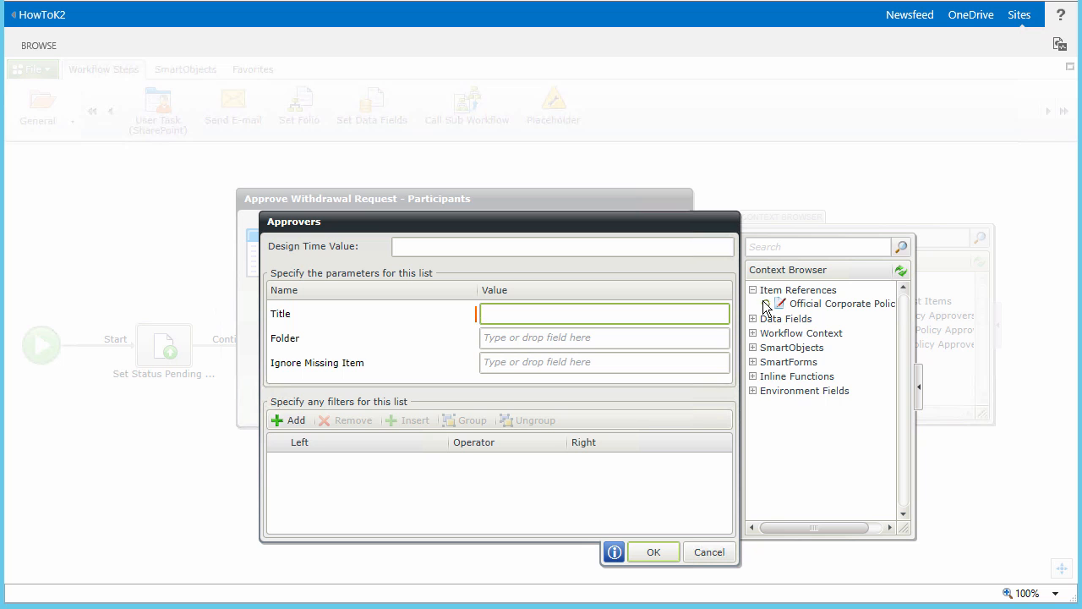
pyautogui.click(765, 304)
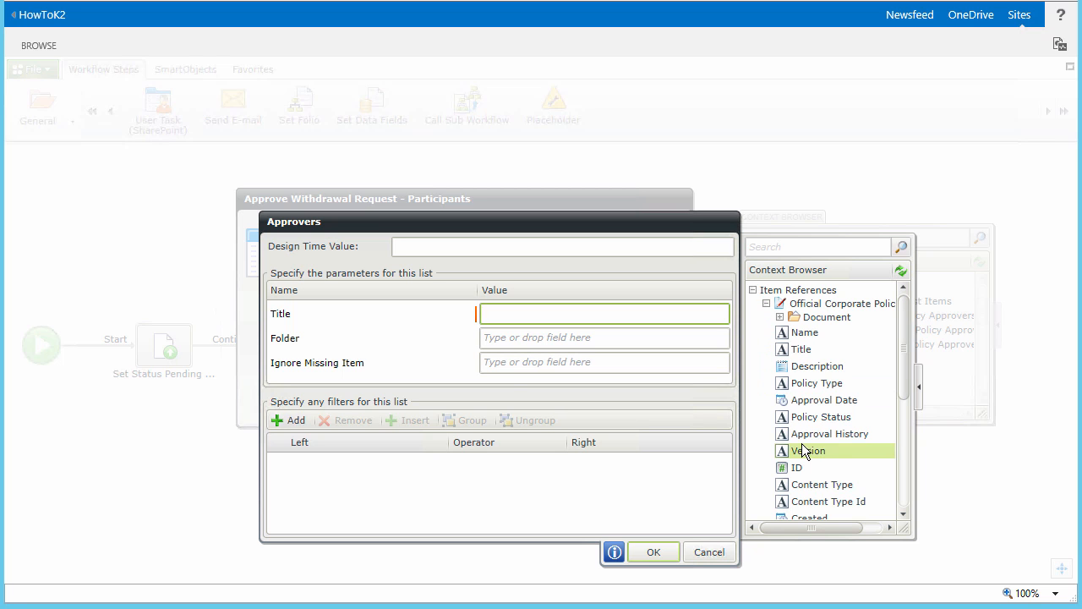
pyautogui.moveTo(817, 387); pyautogui.dragTo(620, 309)
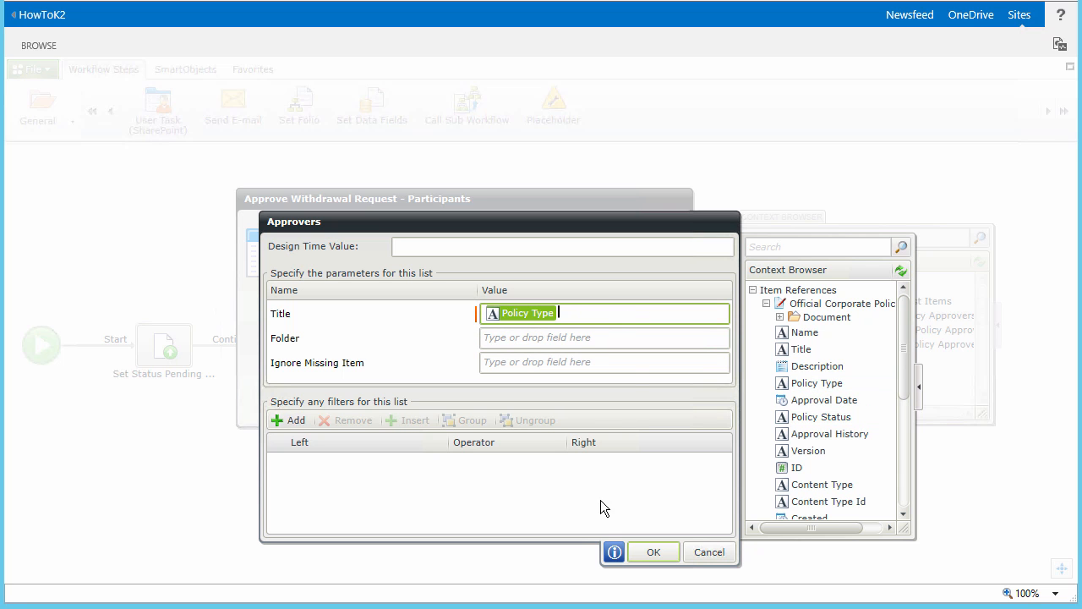
pyautogui.click(639, 550)
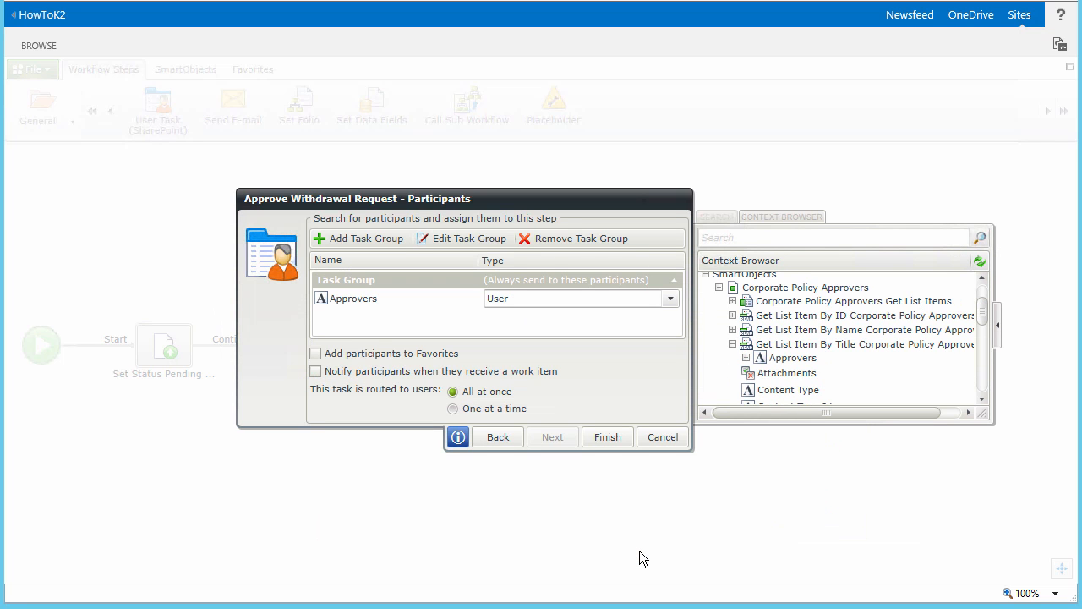
# Enable participant notification and customize its message with the subject "Corporate Policy withdrawal request: Your approval needed".
pyautogui.click(316, 371)
pyautogui.click(549, 436)
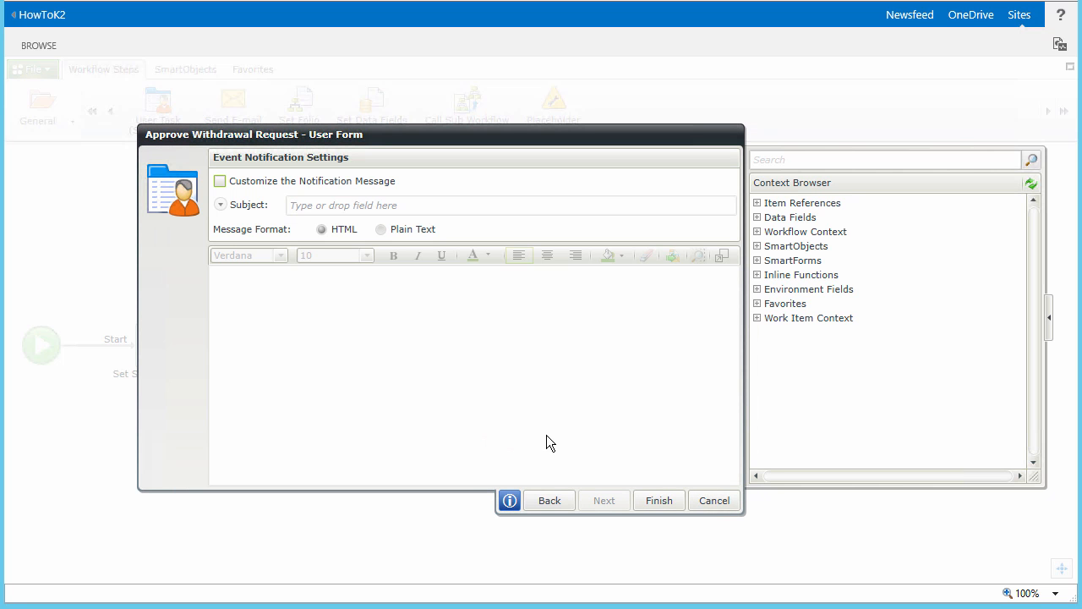
pyautogui.click(220, 182)
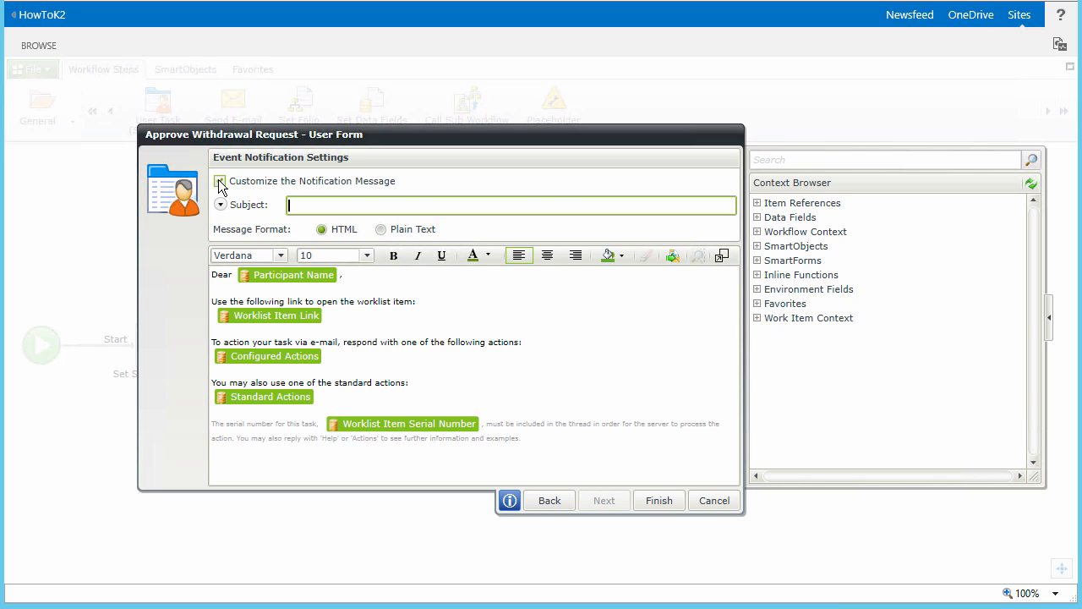
pyautogui.write('Corporate Policy withdrawal request: Your approval needed')
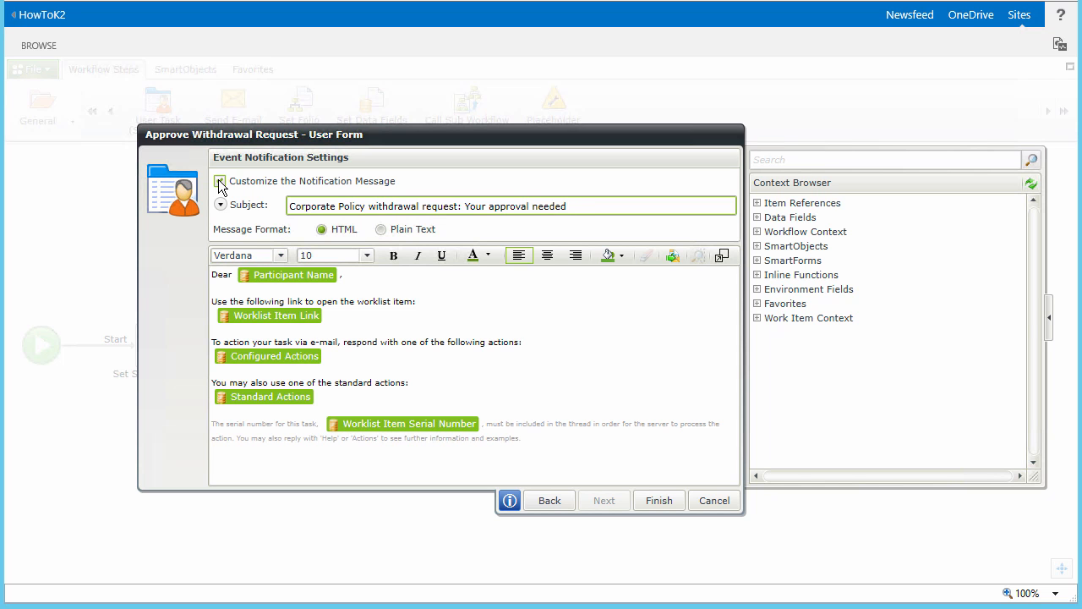
pyautogui.click(219, 182)
# Attach the Document item reference of Official Corporate Policies to the notification message.
pyautogui.click(220, 205)
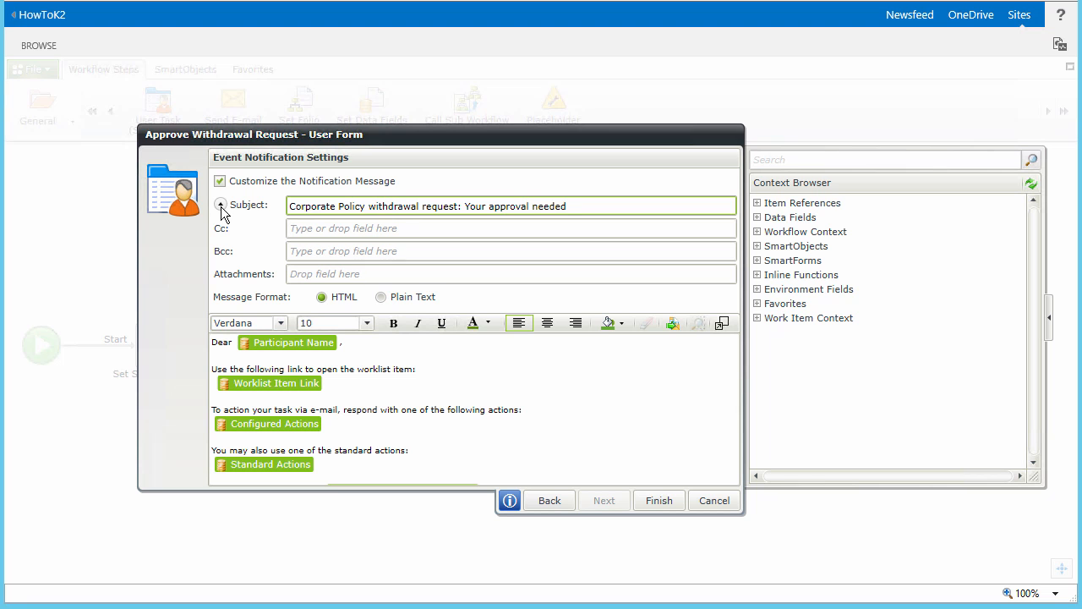
pyautogui.click(351, 273)
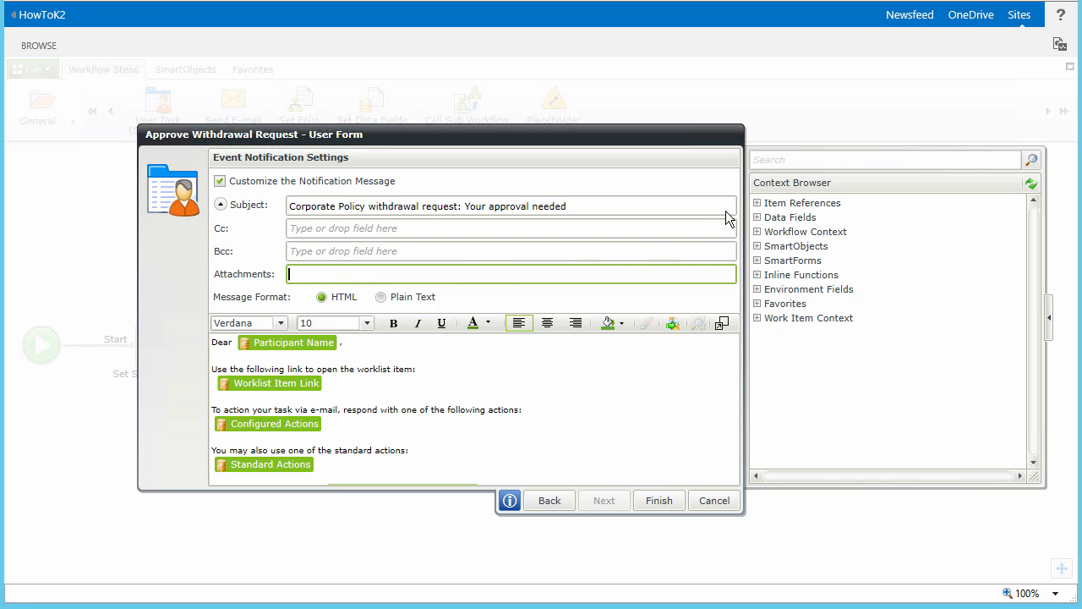
pyautogui.click(757, 203)
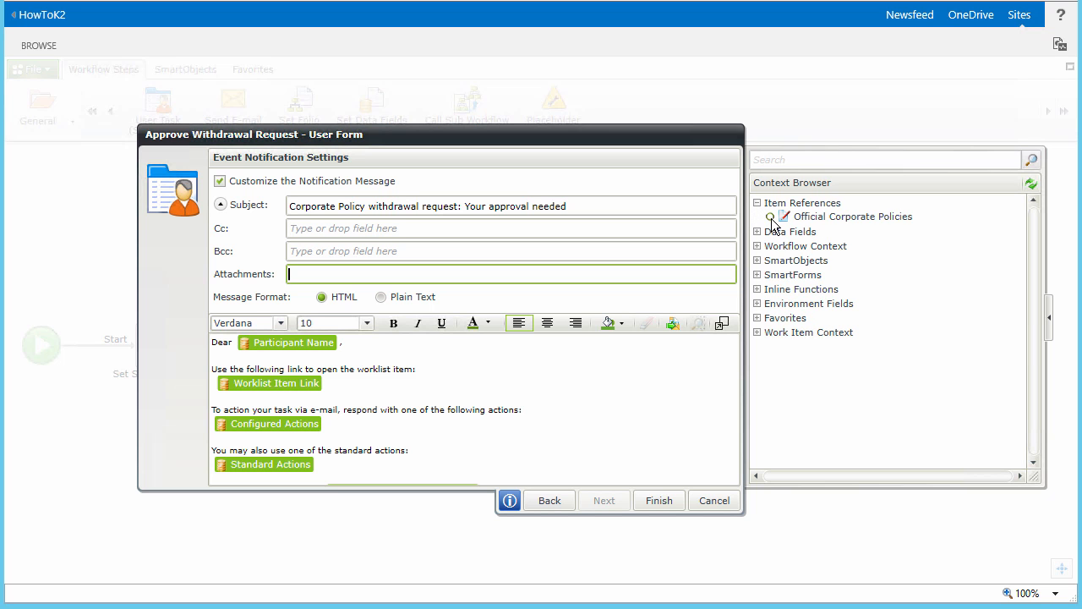
pyautogui.click(770, 218)
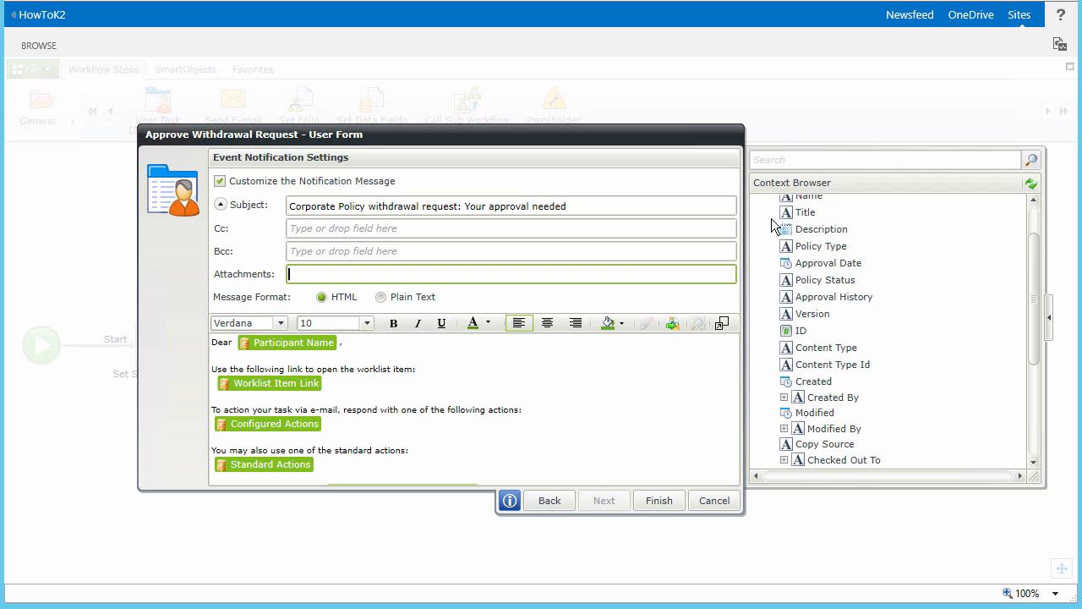
pyautogui.moveTo(1031, 253); pyautogui.dragTo(1028, 221)
pyautogui.moveTo(832, 230); pyautogui.dragTo(384, 273)
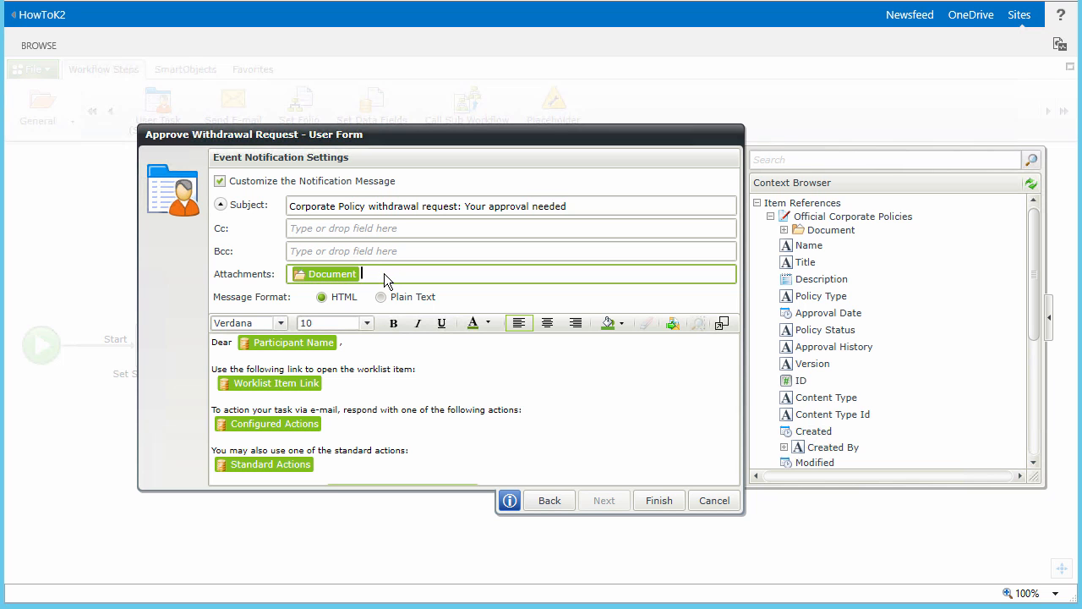
# Replace the worklist link and e-mail action lines with text stating that withdrawal is requested, the policy is attached, and a review and action reply are needed.
pyautogui.click(228, 361)
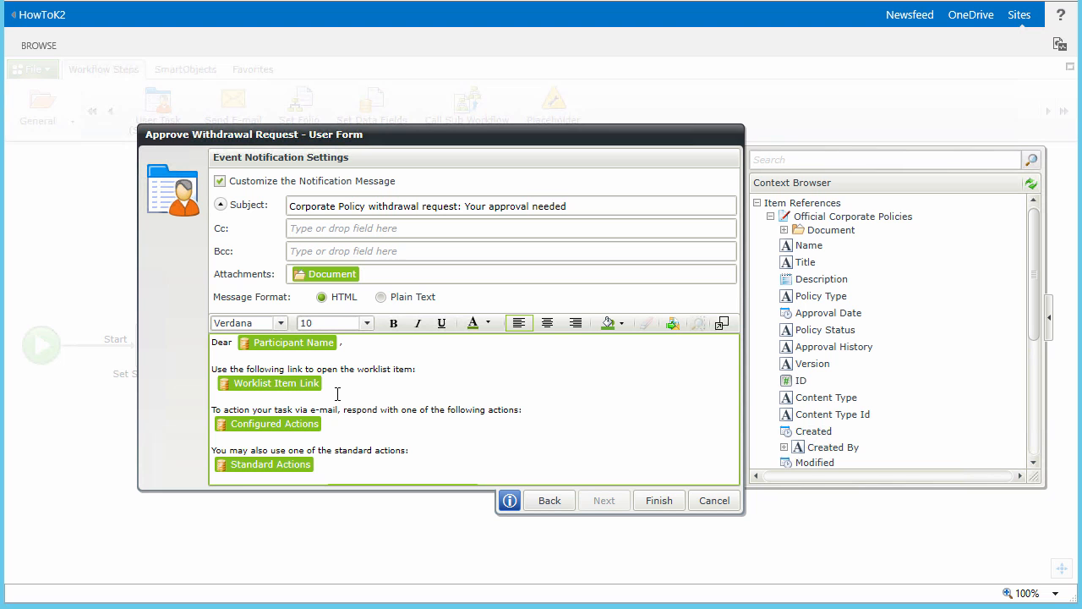
pyautogui.press('Down')
pyautogui.hotkey('shift', 'Down')
pyautogui.hotkey('shift', 'Down')
pyautogui.hotkey('shift', 'Down')
pyautogui.hotkey('shift', 'Down')
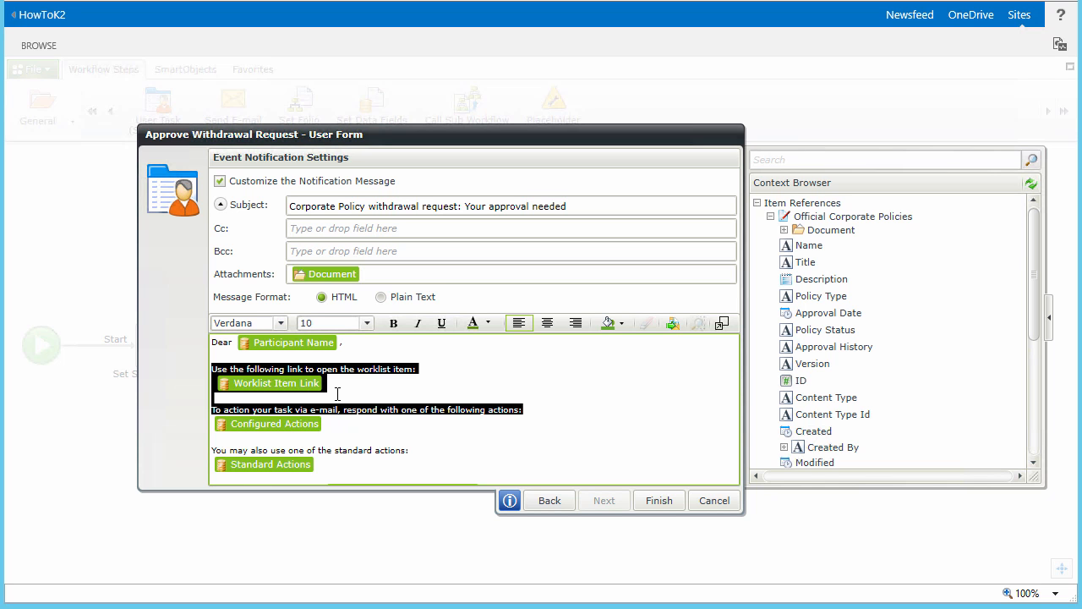
pyautogui.press('Delete')
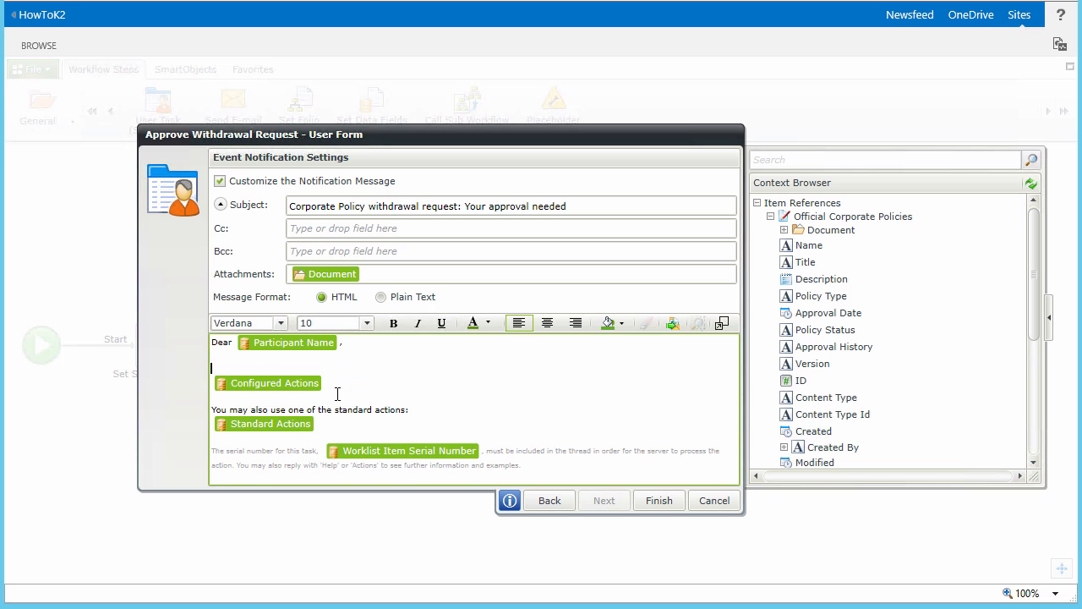
pyautogui.press('Return')
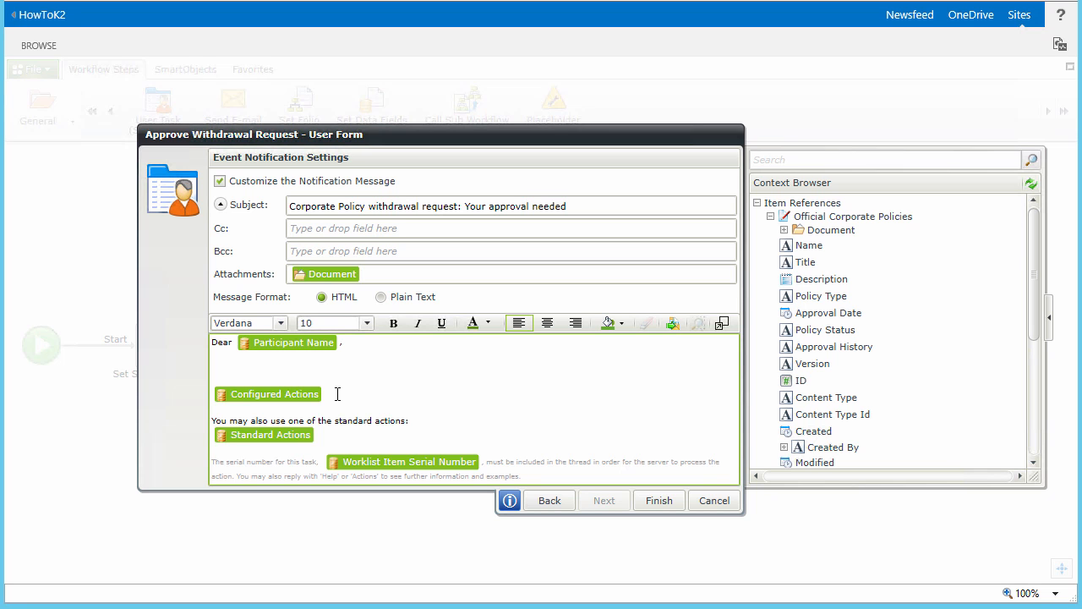
pyautogui.write('has requested that the Official Corporate Policy  should be withdrawn. The policy document is attached to this email. Please review the document and indicate whether the policy should be withdrawn or not, by replying to the e-mail with one of the following actions:')
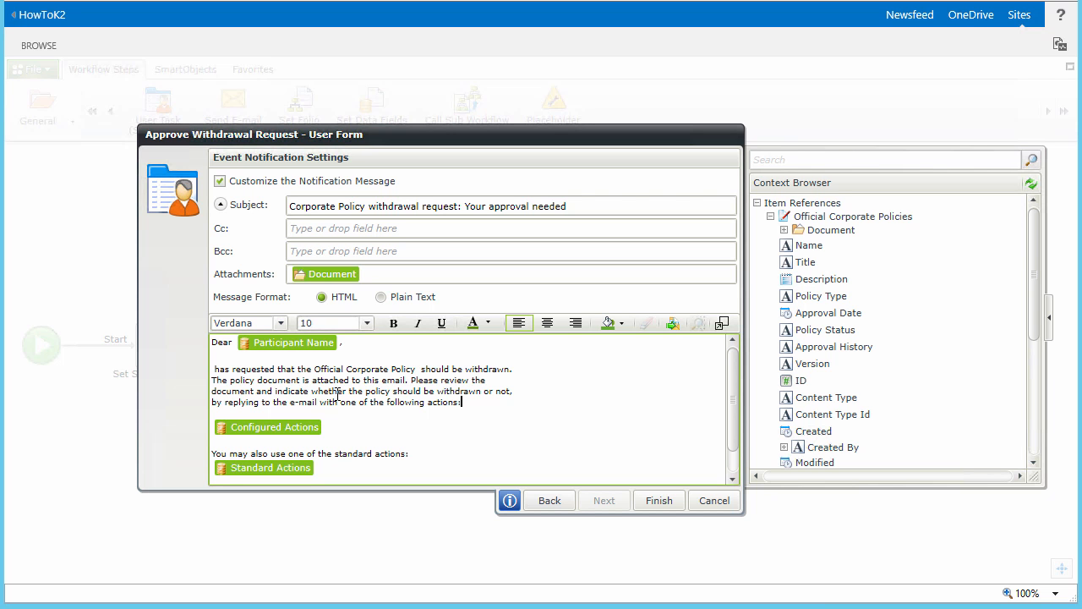
# Insert Originator Full Name before "has requested" and the policy's Title after "Official Corporate Policy" in the message, and finish the task configuration.
pyautogui.click(770, 217)
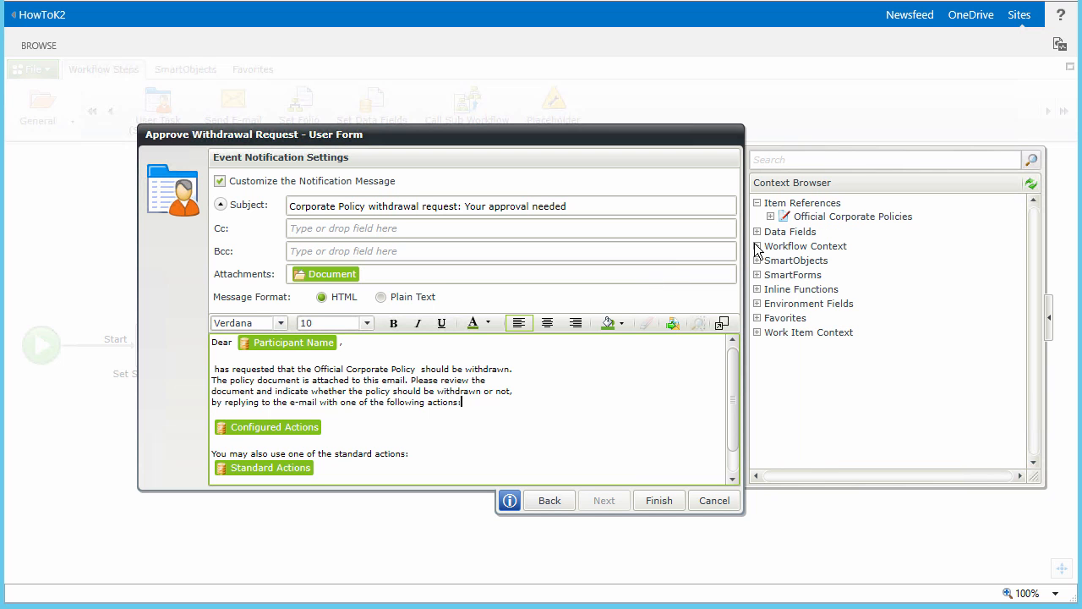
pyautogui.click(757, 246)
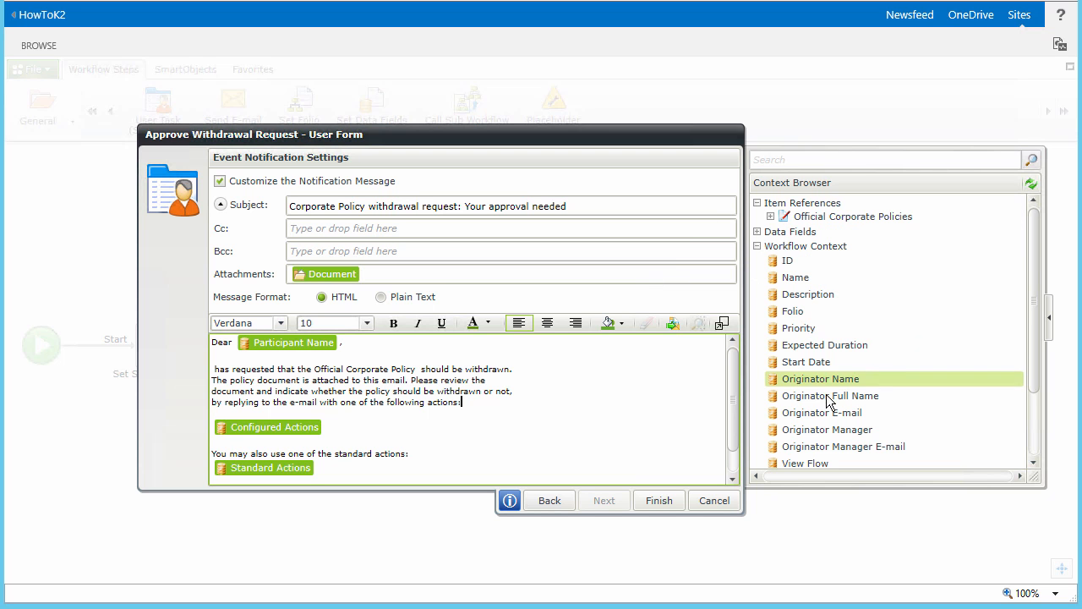
pyautogui.moveTo(825, 396); pyautogui.dragTo(215, 377)
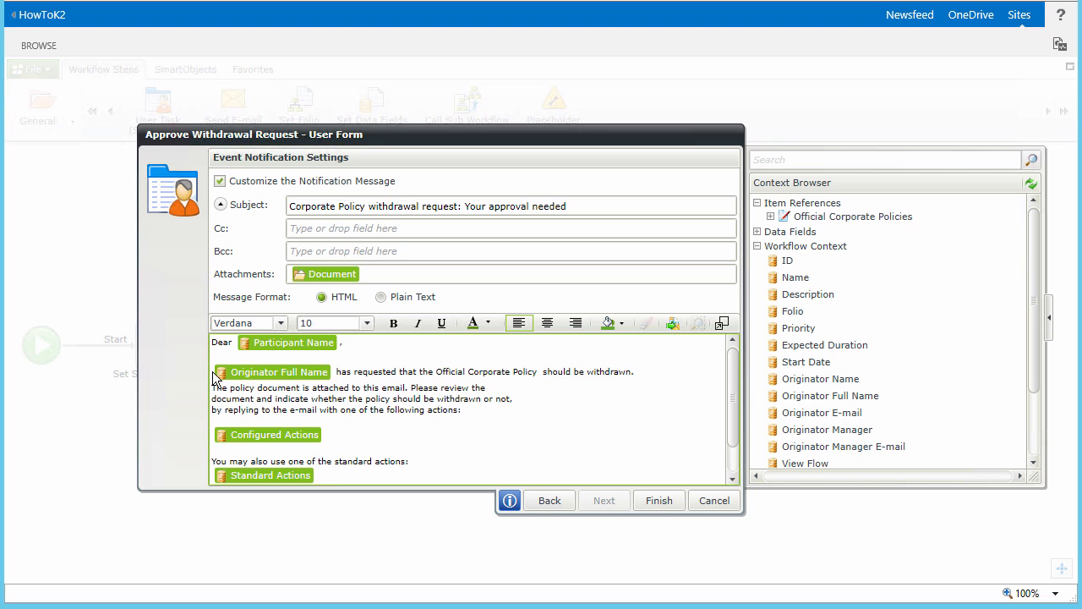
pyautogui.click(771, 217)
pyautogui.click(806, 262)
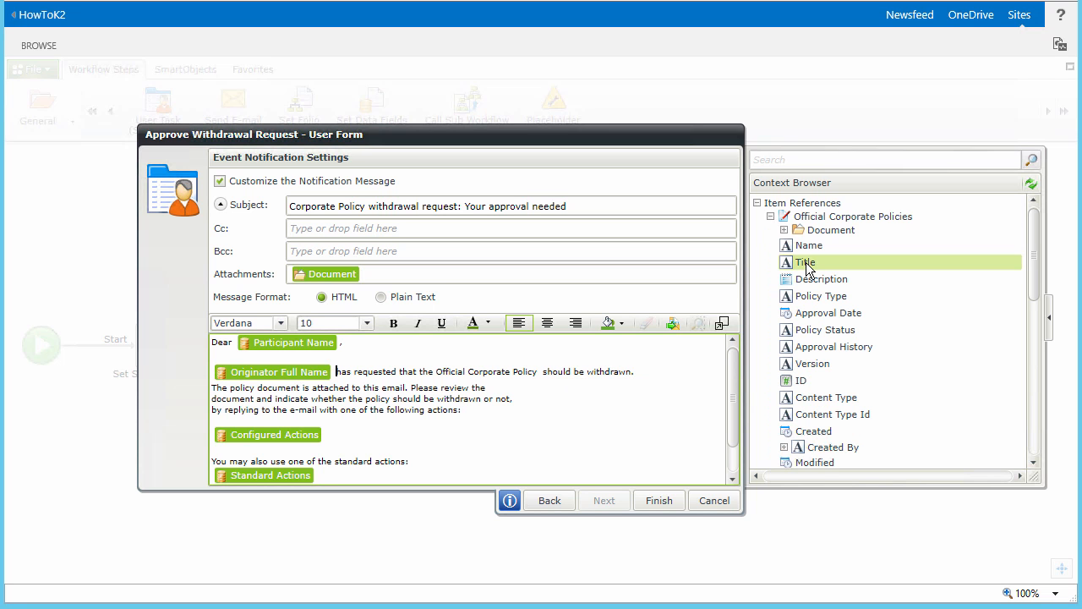
pyautogui.moveTo(736, 271); pyautogui.dragTo(544, 378)
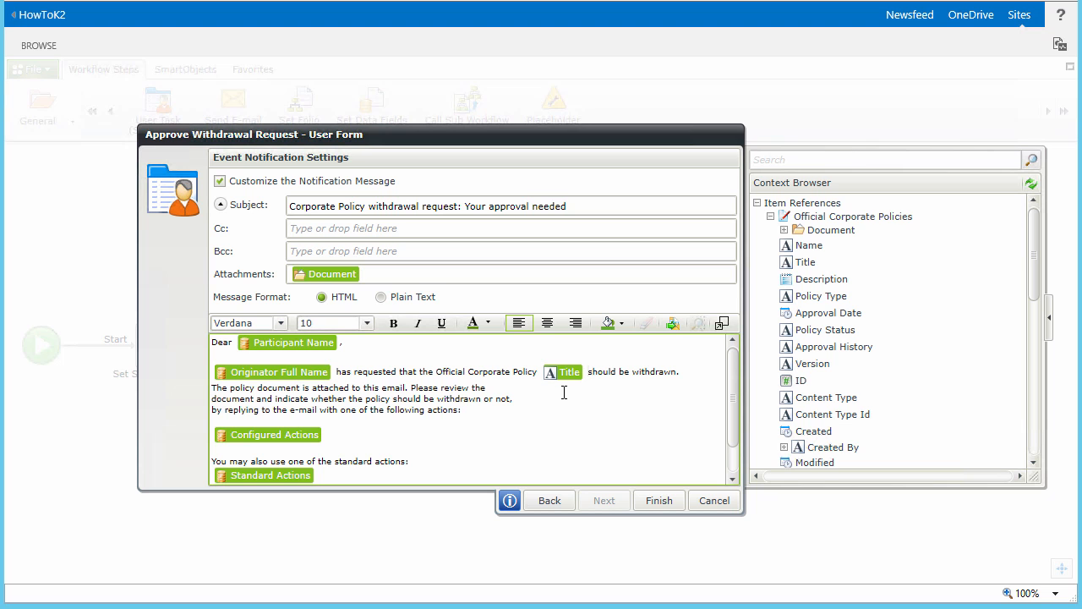
pyautogui.click(659, 501)
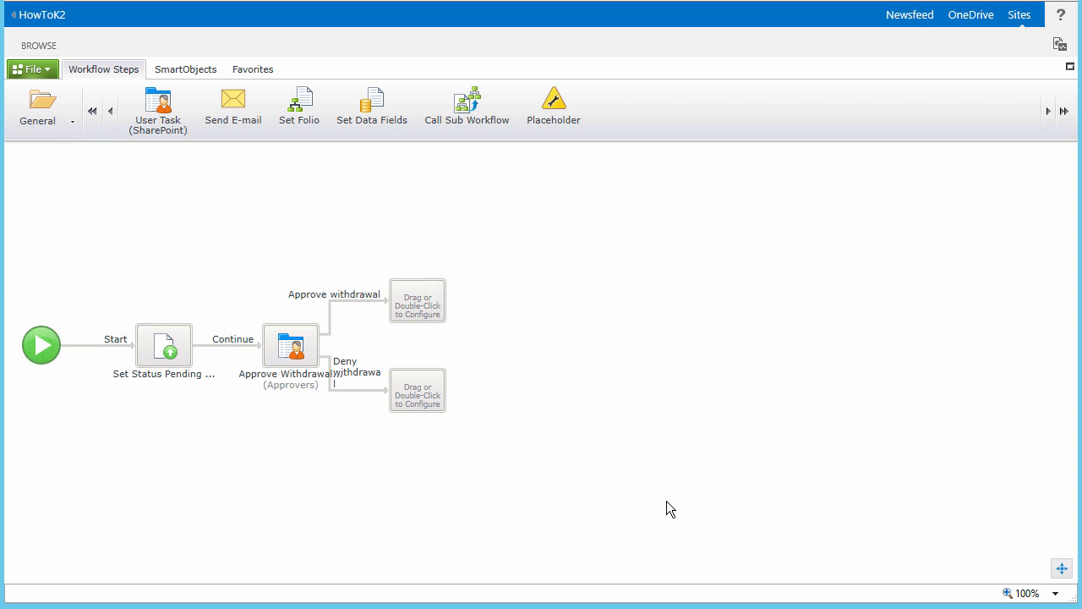
# Edit the Approve withdrawal outcome of the Approve Withdrawal Request task so that all participants must select the Approve withdrawal action.
pyautogui.click(288, 355)
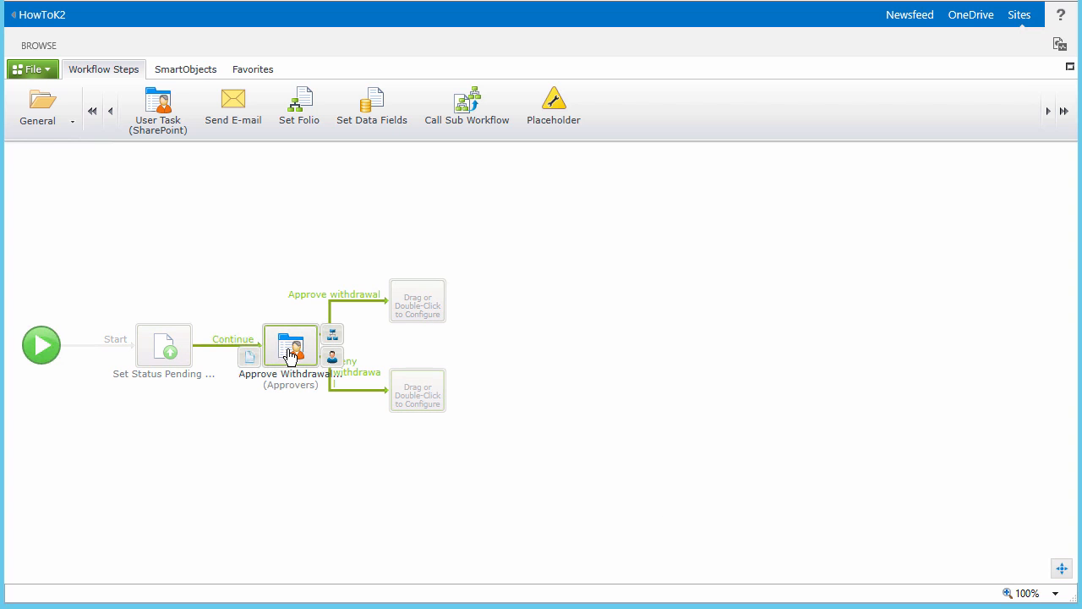
pyautogui.click(331, 338)
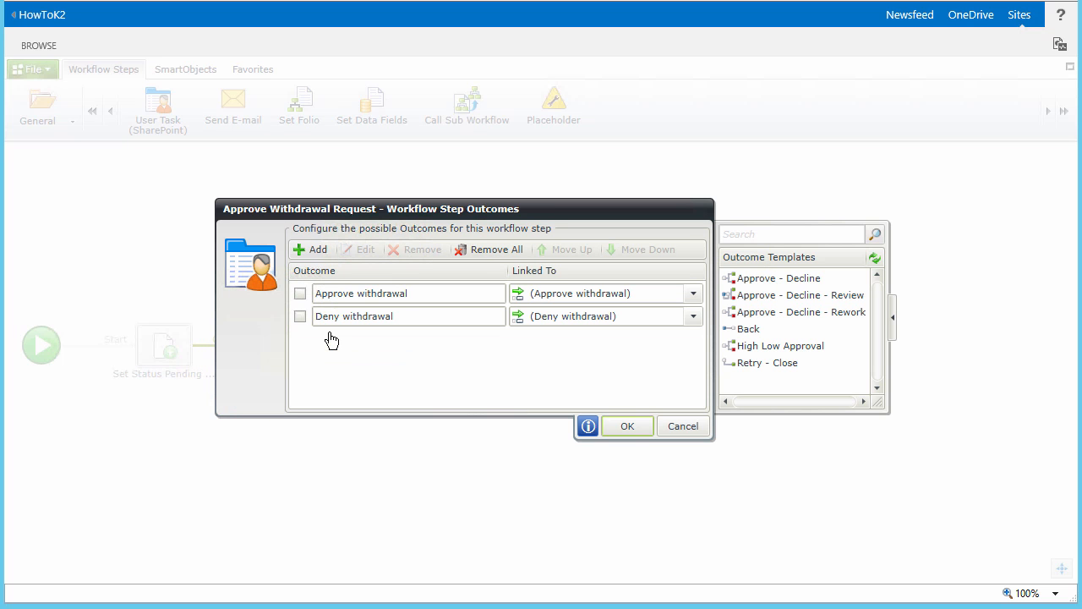
pyautogui.click(300, 294)
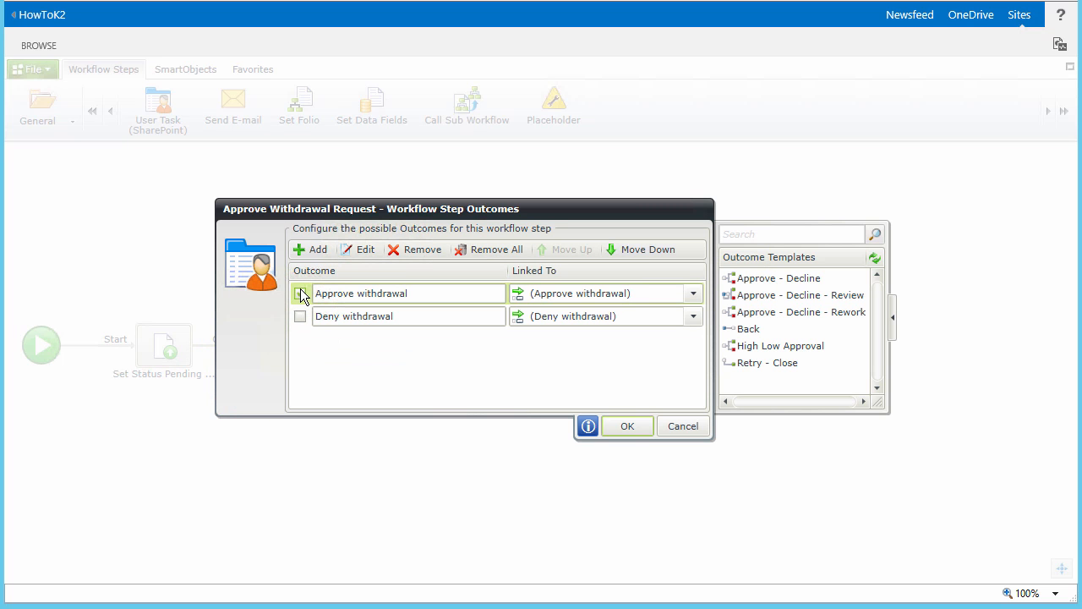
pyautogui.click(365, 250)
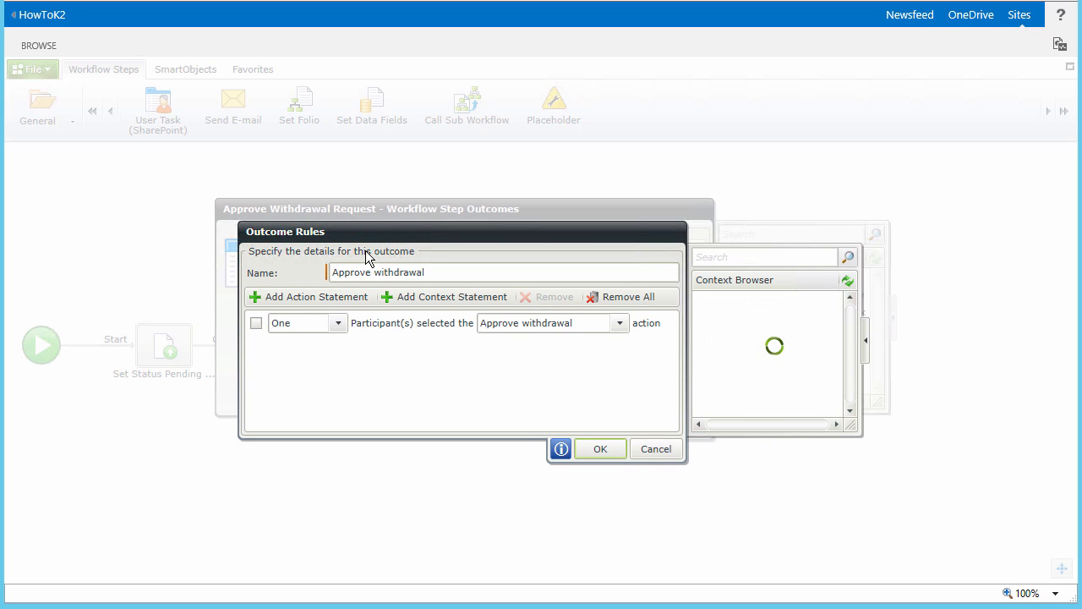
pyautogui.click(337, 324)
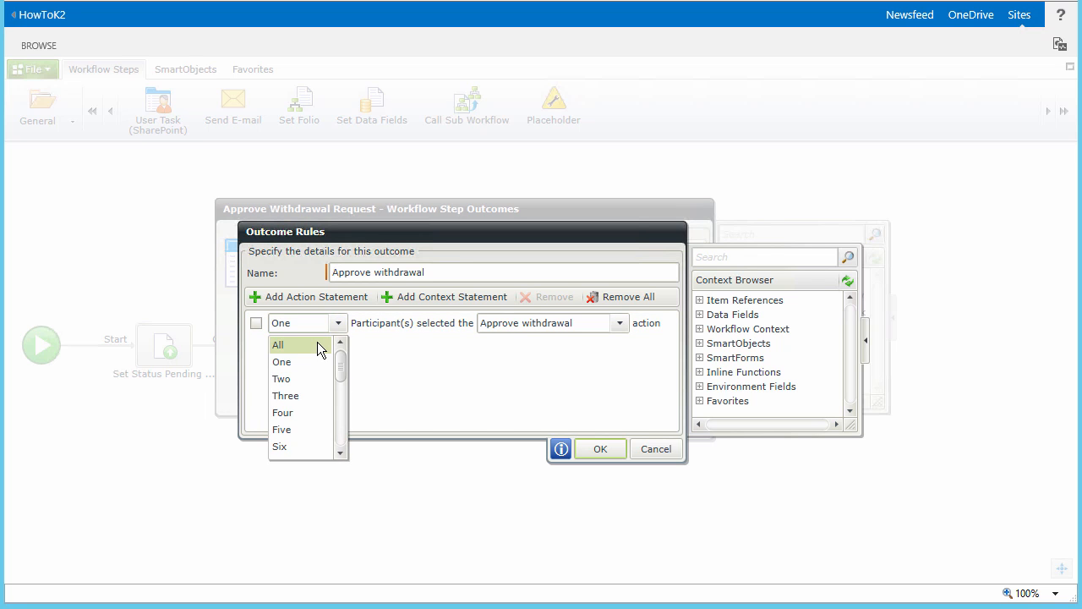
pyautogui.click(317, 343)
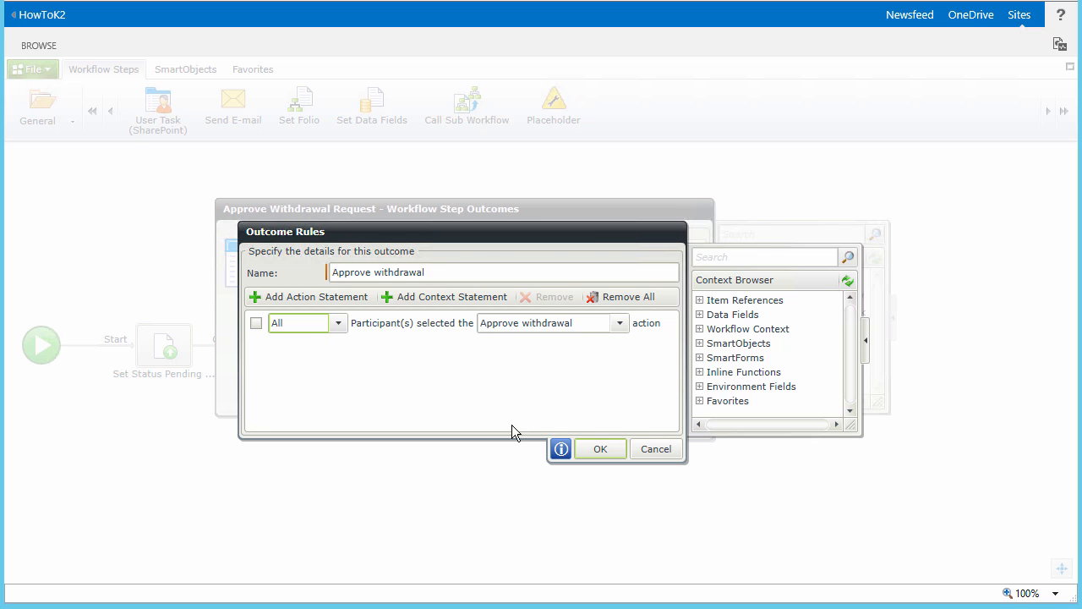
pyautogui.click(598, 449)
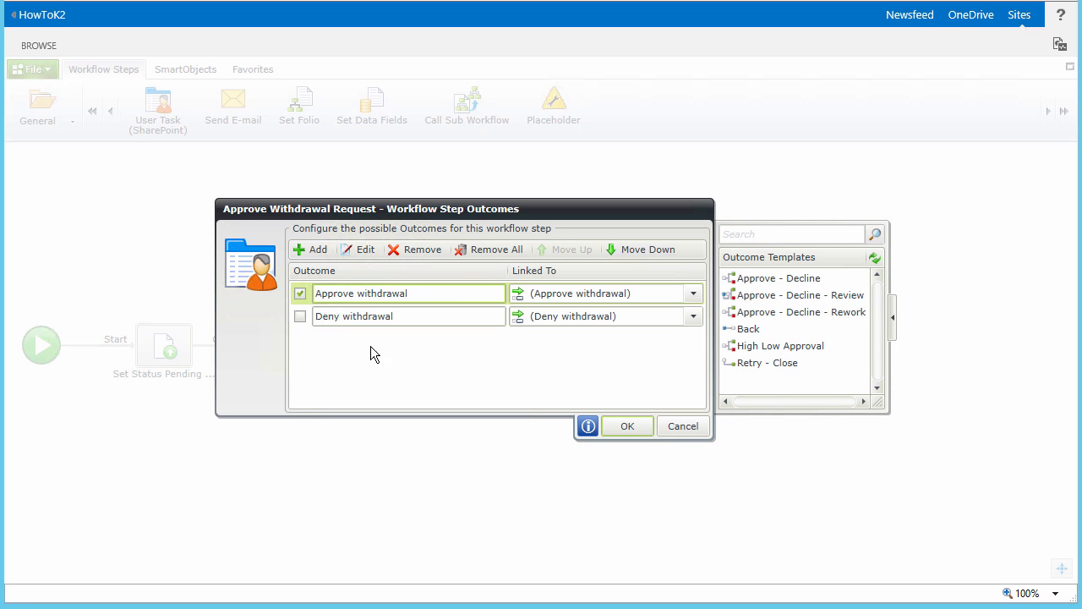
# Confirm the Deny withdrawal outcome rule with one participant selecting the Deny withdrawal action, and save the workflow.
pyautogui.click(301, 316)
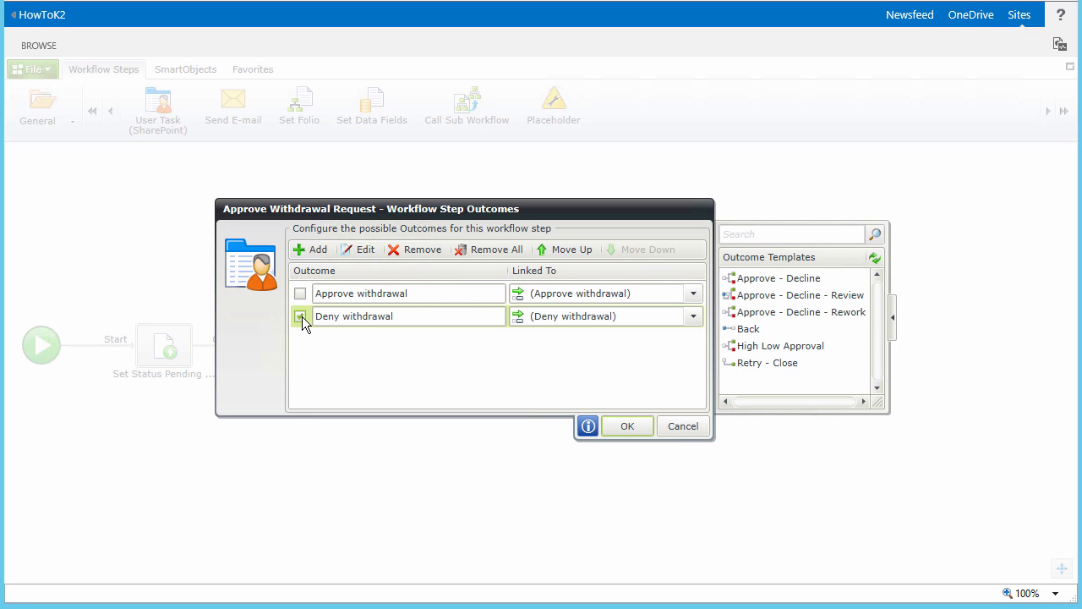
pyautogui.click(365, 251)
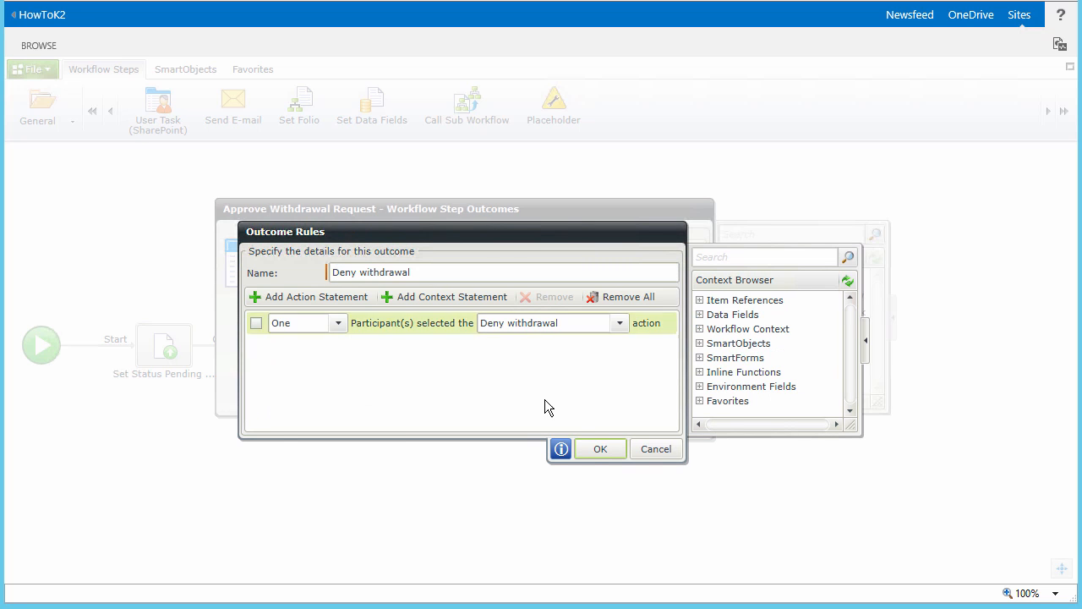
pyautogui.click(590, 454)
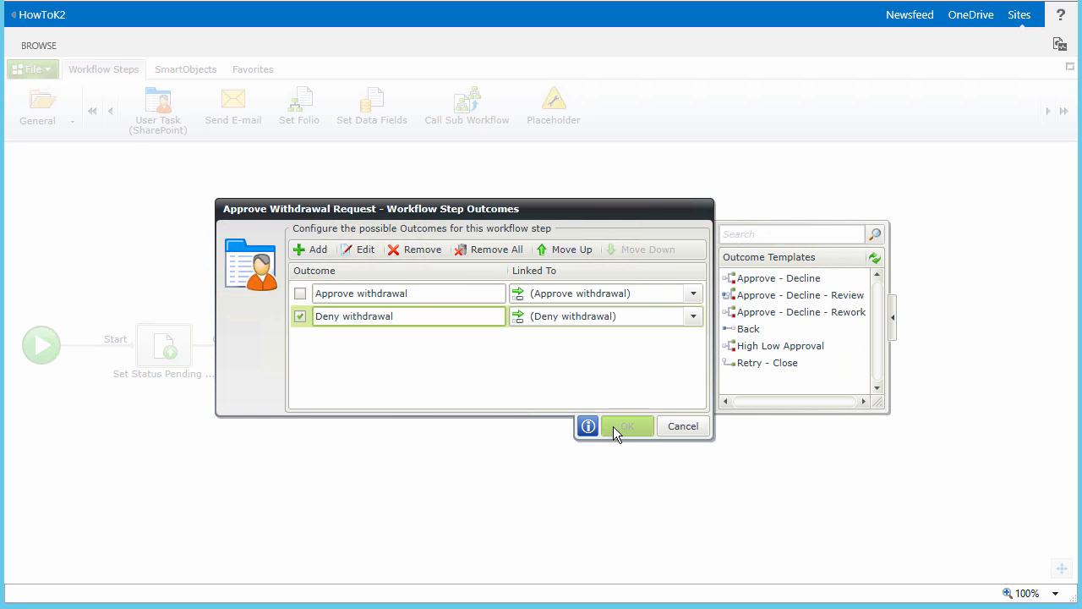
pyautogui.click(613, 426)
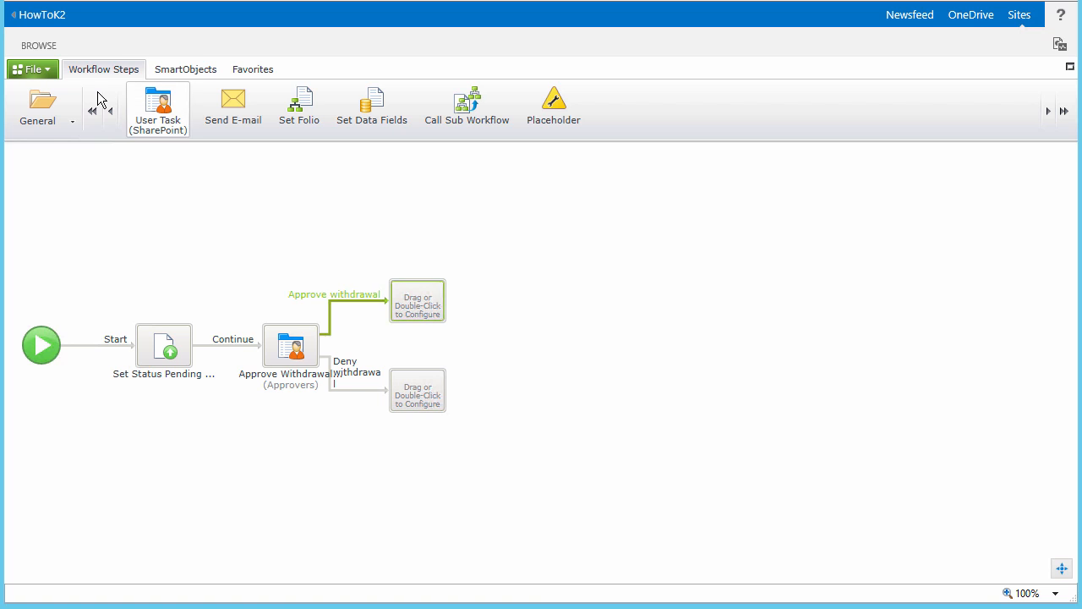
pyautogui.click(50, 71)
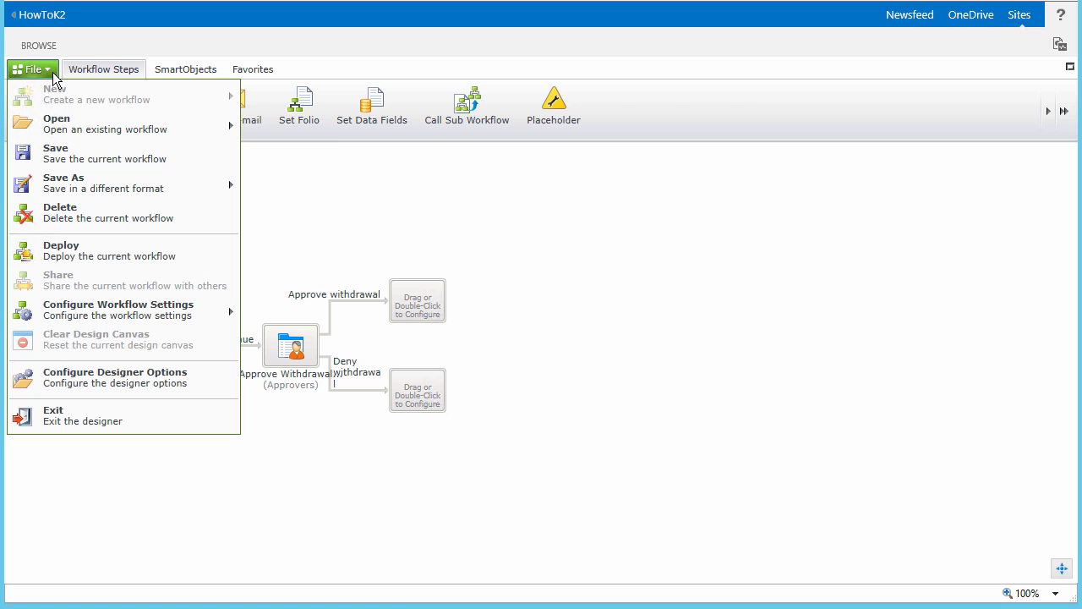
pyautogui.click(131, 165)
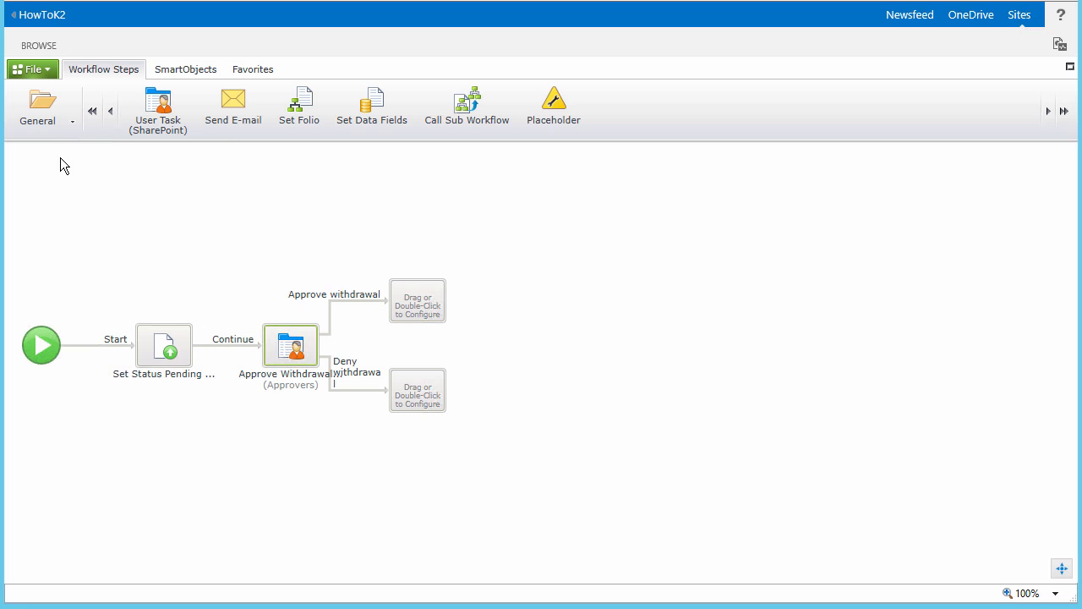
# Add a Delete Document step from the document workflow steps to the Approve withdrawal branch.
pyautogui.click(41, 119)
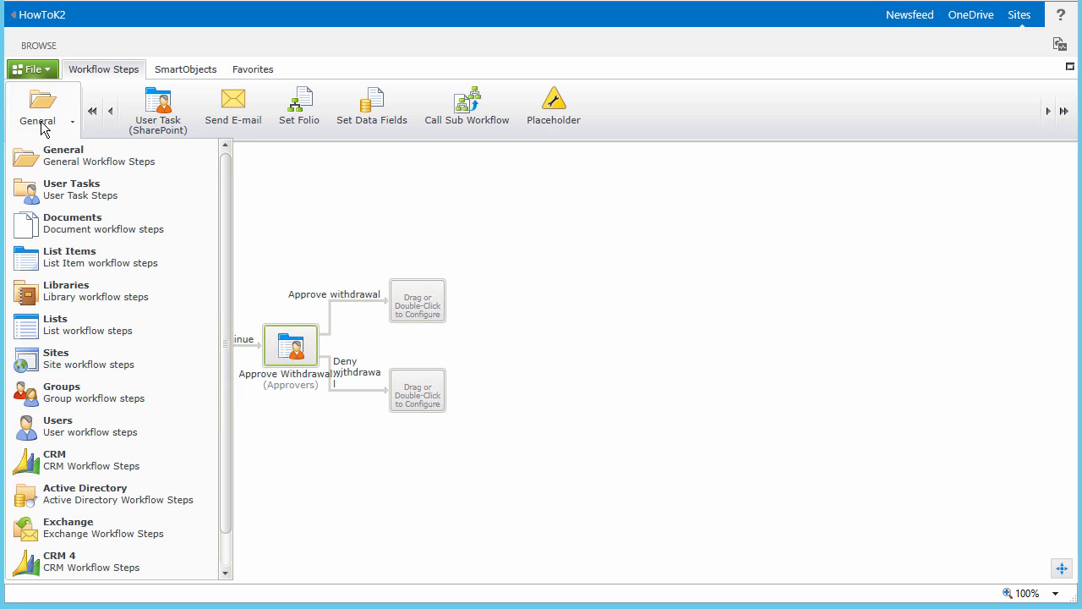
pyautogui.click(121, 235)
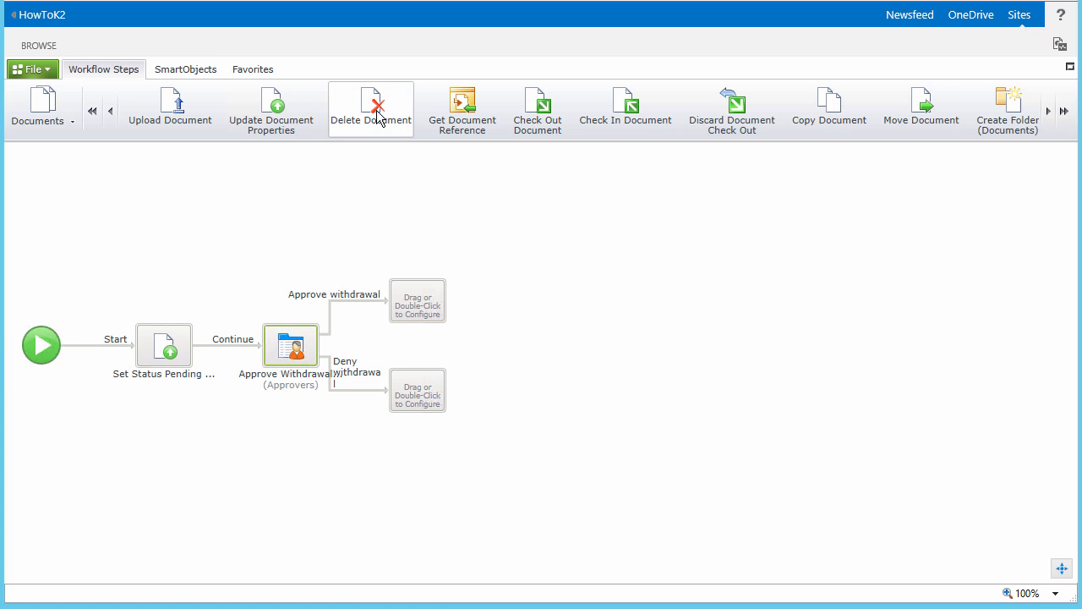
pyautogui.moveTo(378, 108); pyautogui.dragTo(413, 291)
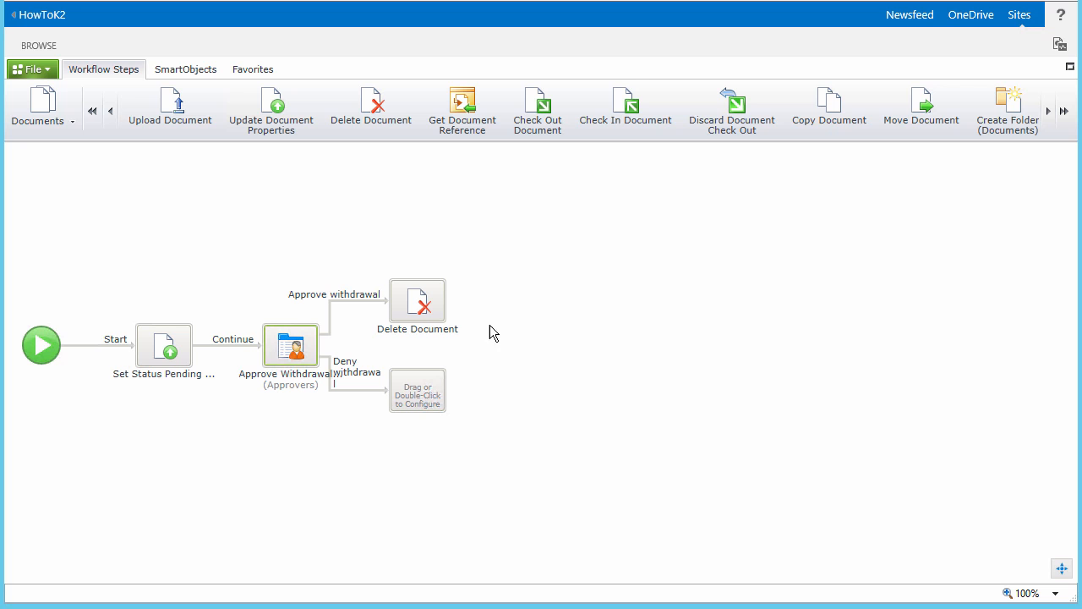
# Add an outcome named Continue, linked to a new workflow step, to the Delete Document step.
pyautogui.moveTo(428, 300)
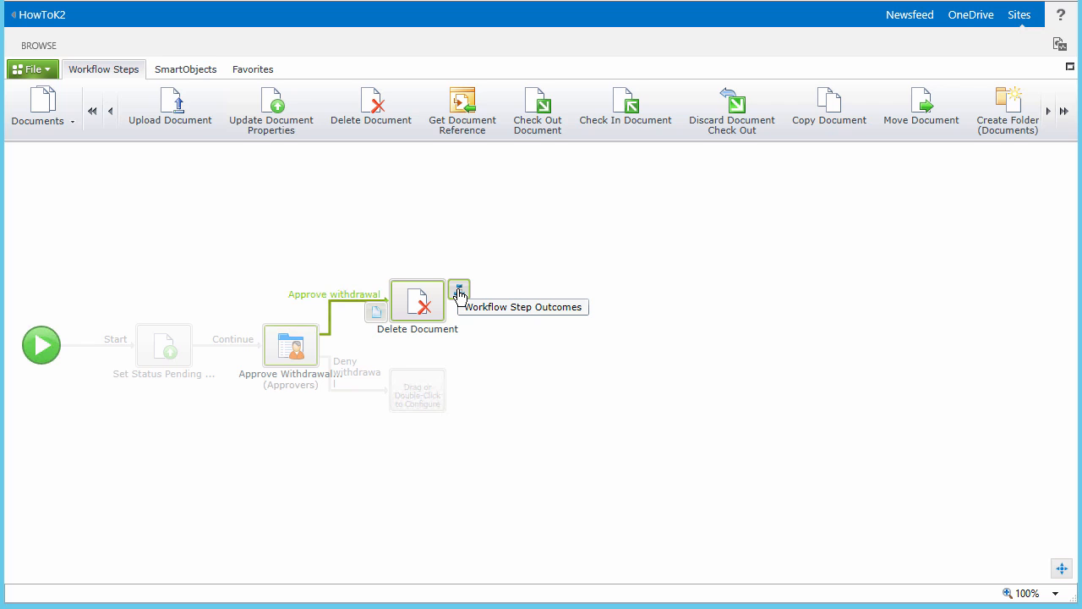
pyautogui.click(459, 292)
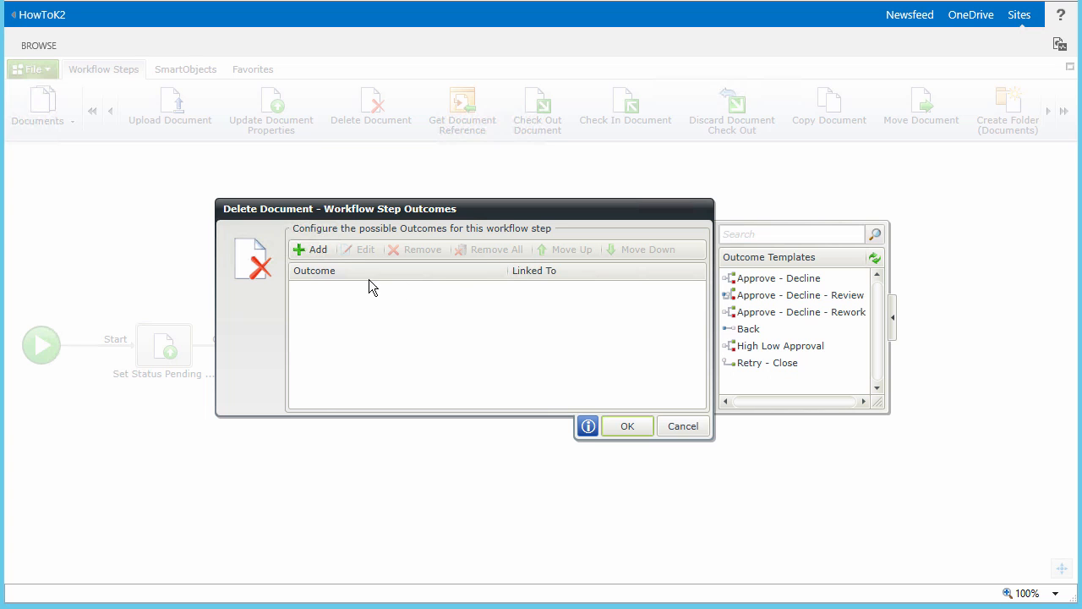
pyautogui.click(321, 256)
pyautogui.write('C')
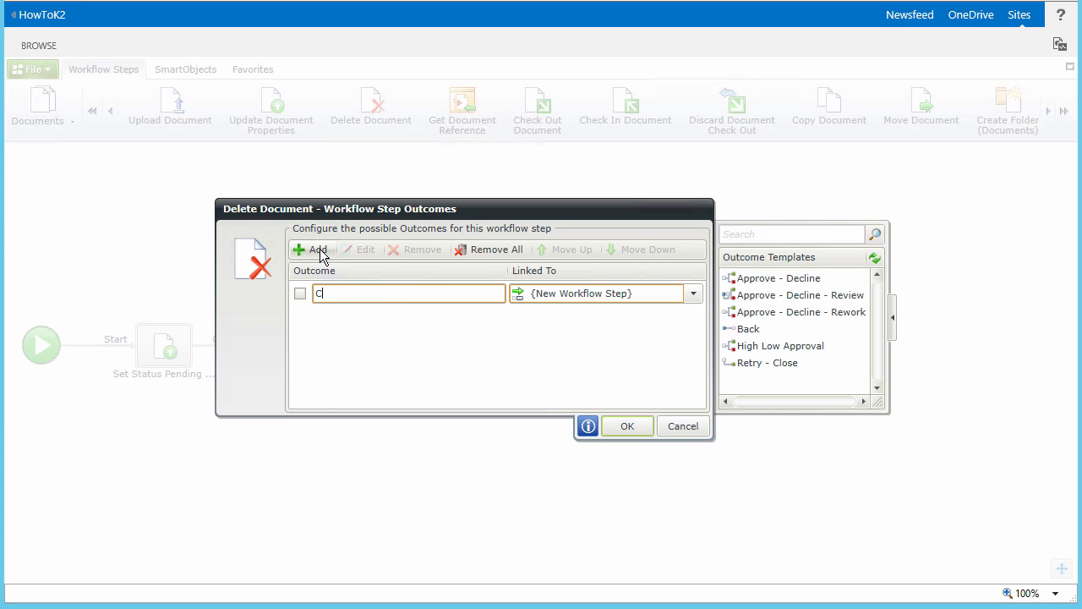
pyautogui.write('ontinue')
pyautogui.click(623, 430)
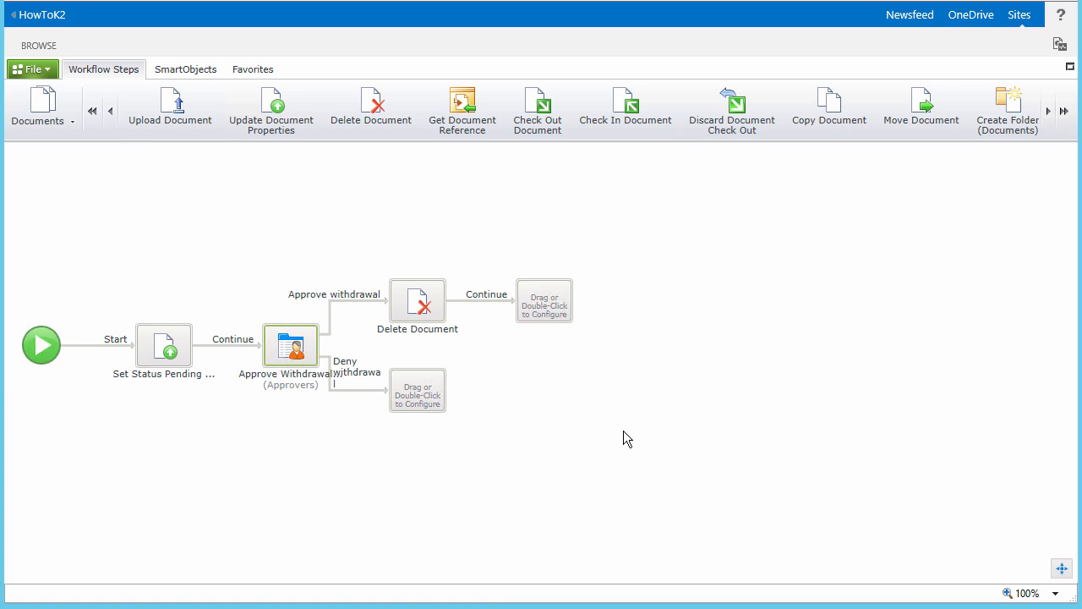
# Add a Send E-mail step after the Delete Document step's Continue outcome and address it to Originator E-mail.
pyautogui.click(63, 113)
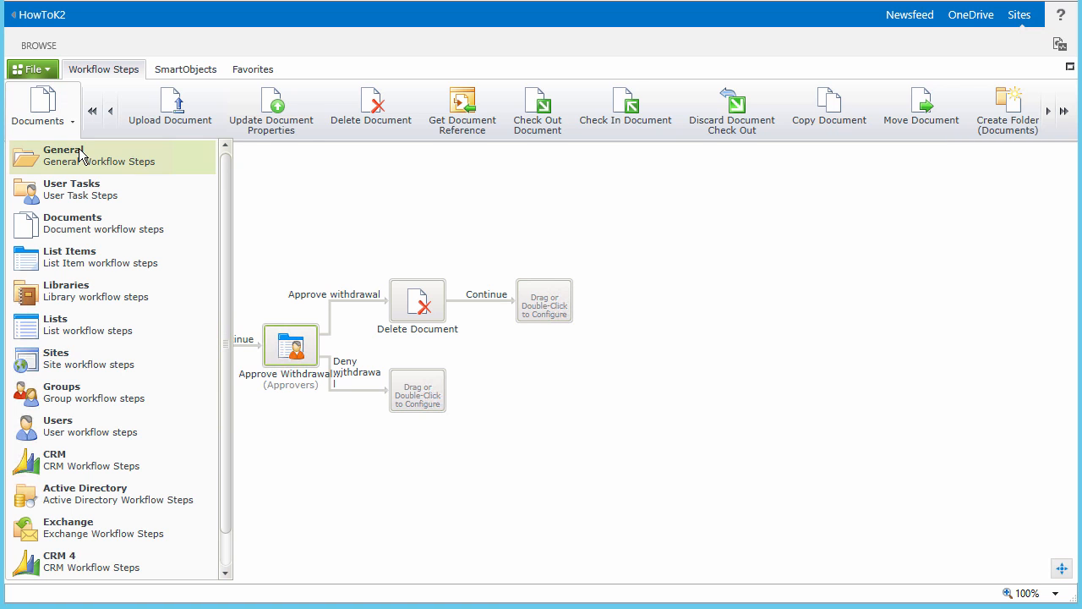
pyautogui.click(78, 149)
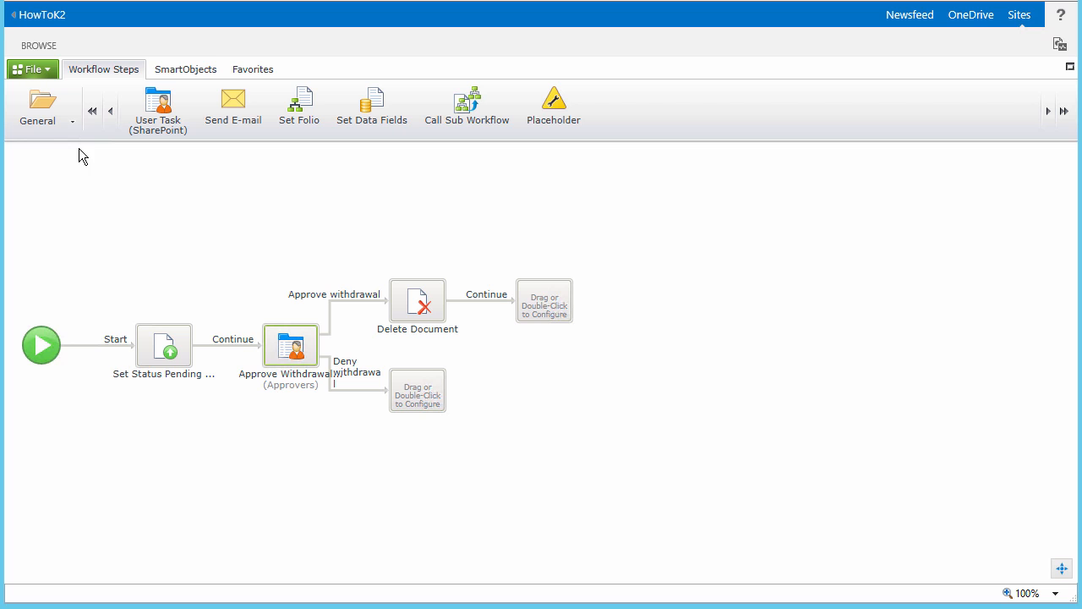
pyautogui.moveTo(224, 115); pyautogui.dragTo(553, 304)
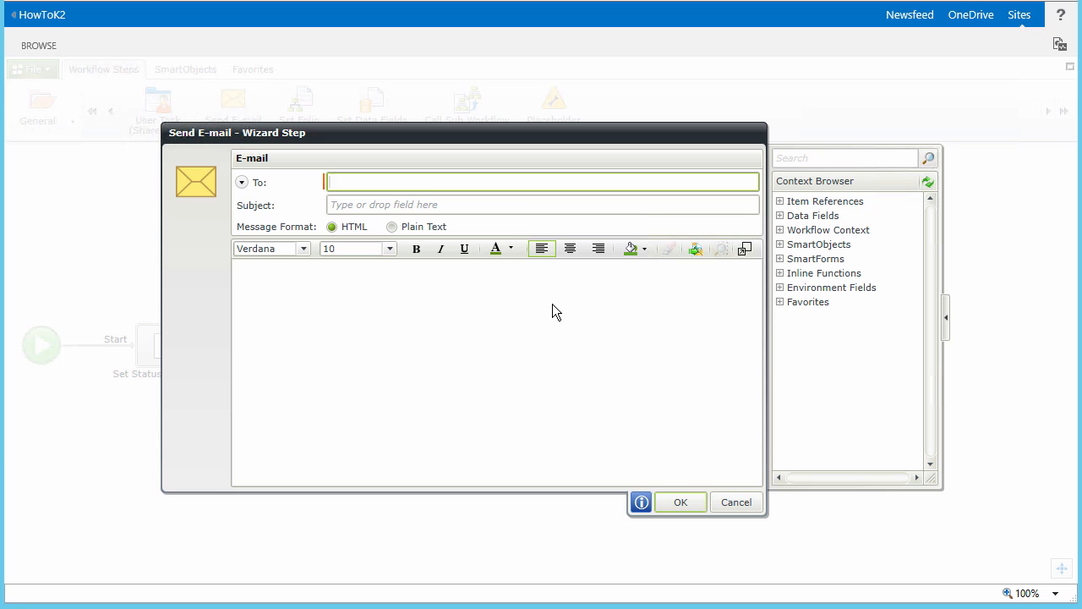
pyautogui.click(779, 229)
pyautogui.moveTo(808, 396); pyautogui.dragTo(495, 183)
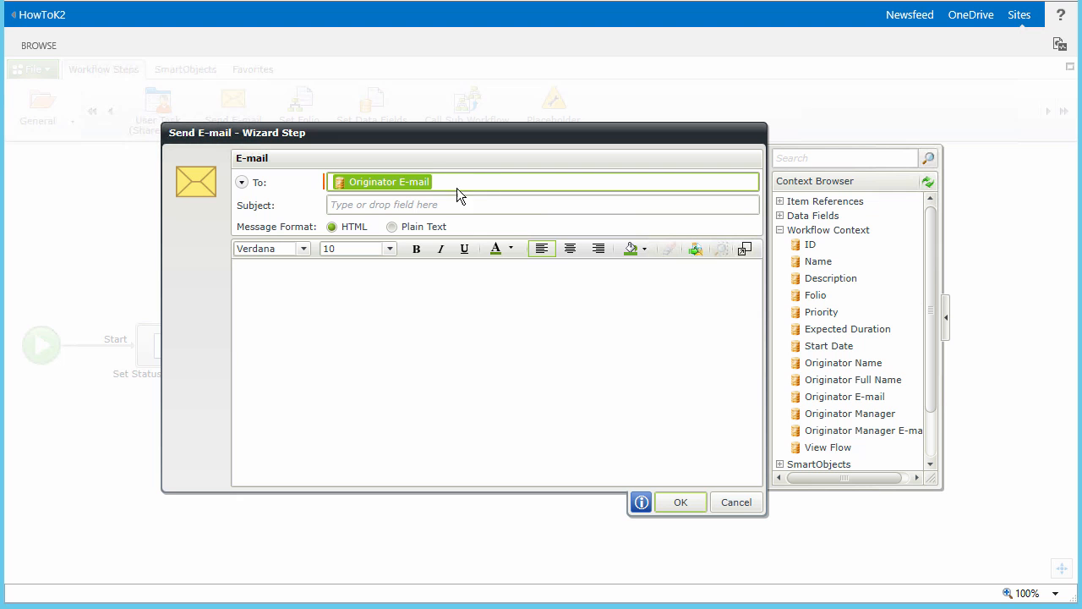
# Set the e-mail subject to "Your Corporate Policy Withdrawal Request has been approved" and write a body announcing approval and deletion from the Official Corporate Policies Library.
pyautogui.click(392, 210)
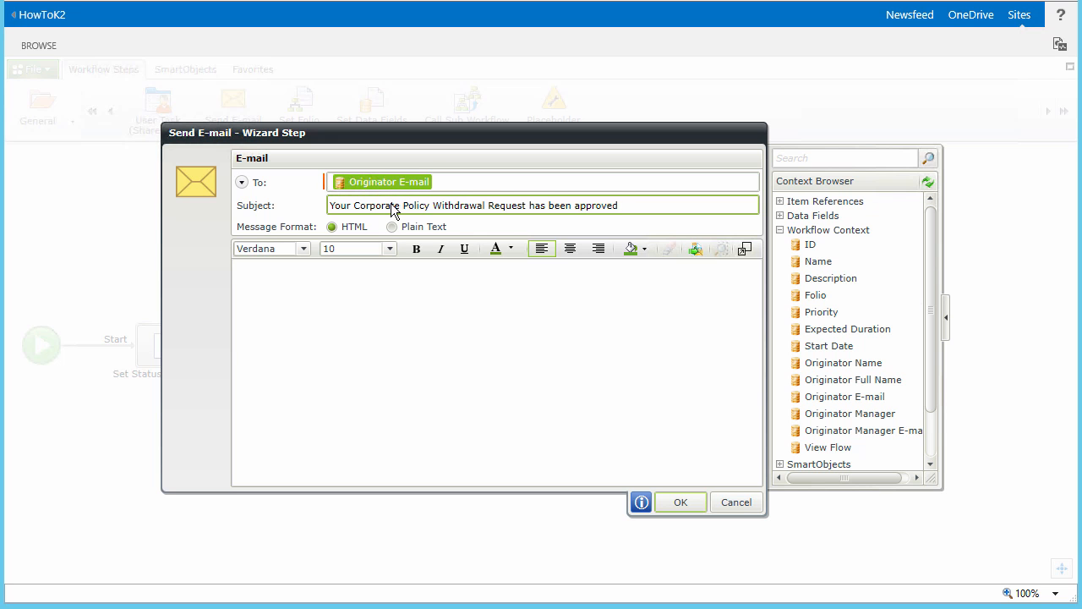
pyautogui.click(443, 288)
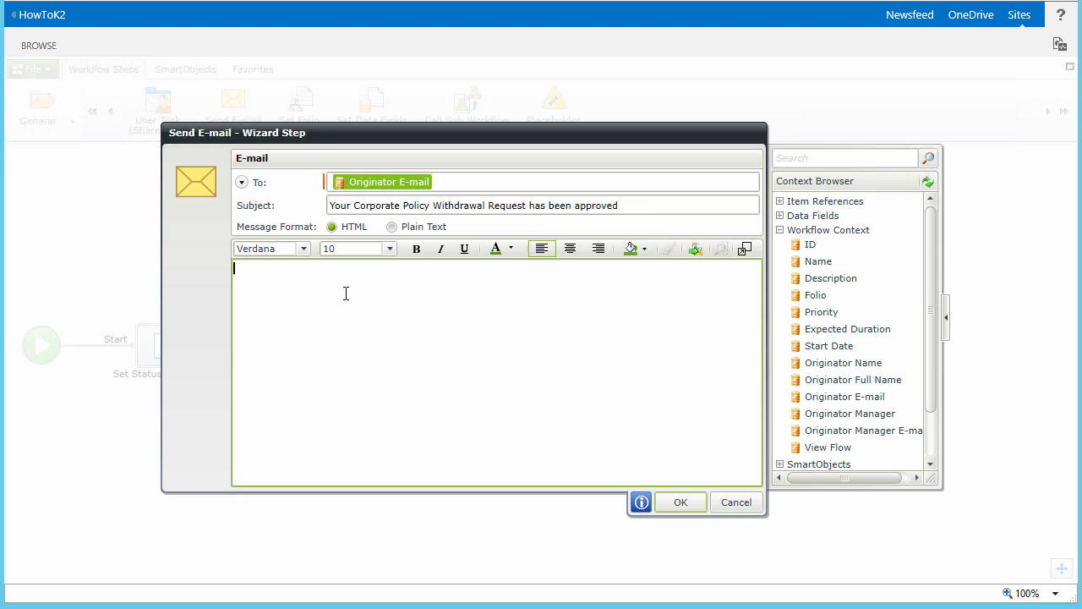
pyautogui.write('Your request to withdraw the Corporate Policy  has been approved and the document has been deleted from the Official Corporate Policies Library')
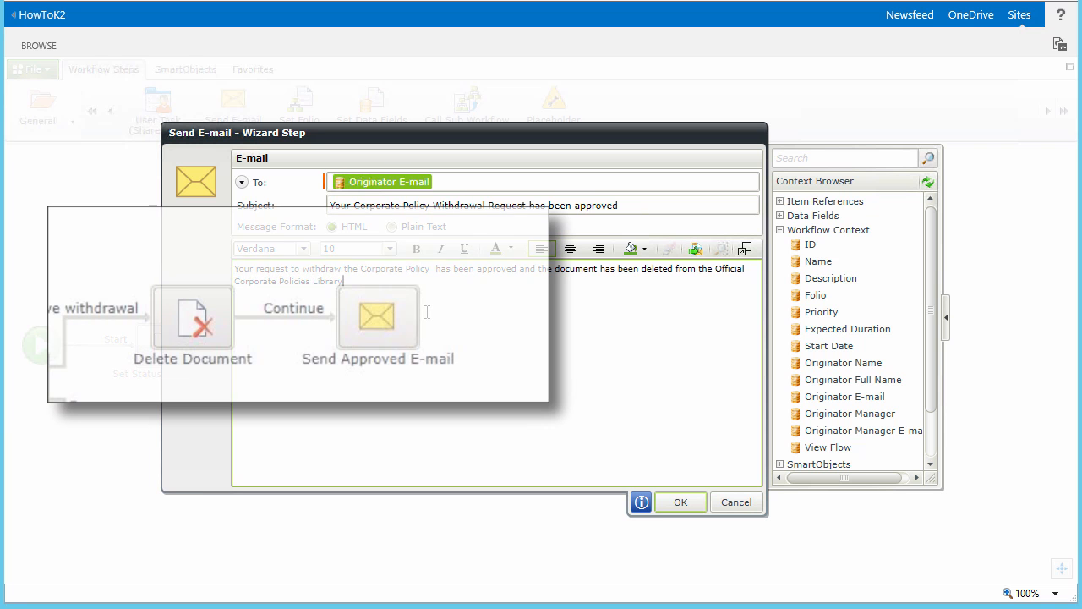
# Insert the workflow's Folio field after "Corporate Policy" in the e-mail body and complete the Send E-mail step.
pyautogui.click(780, 203)
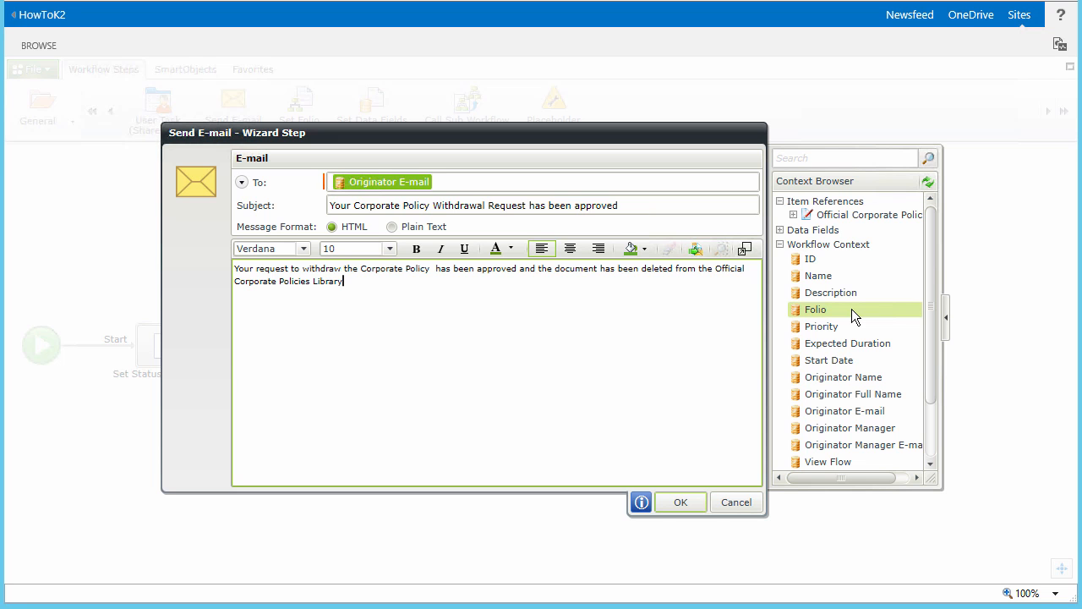
pyautogui.moveTo(852, 308); pyautogui.dragTo(433, 271)
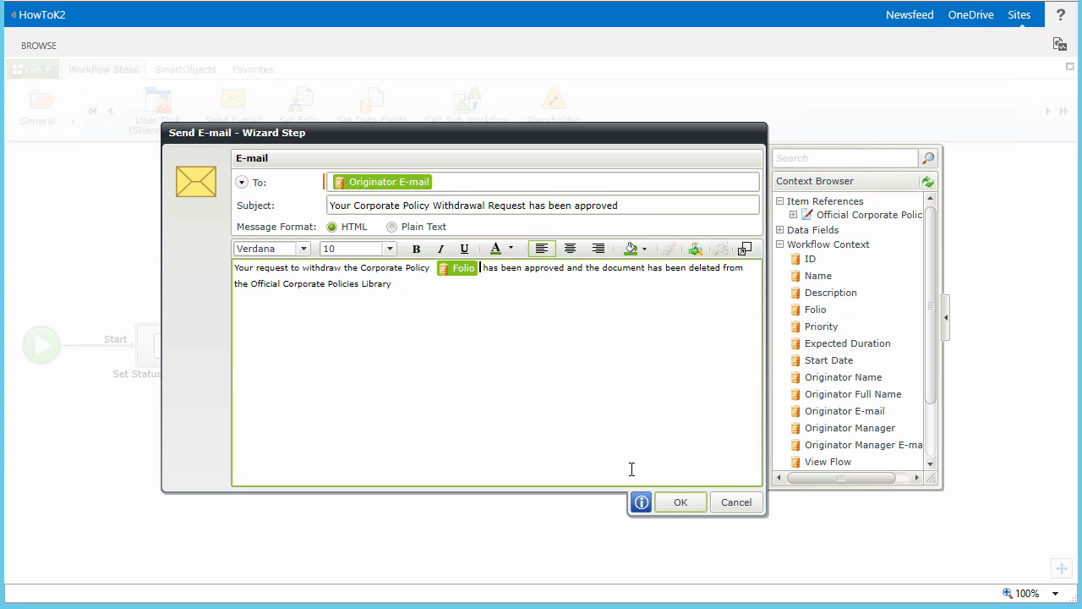
pyautogui.click(690, 503)
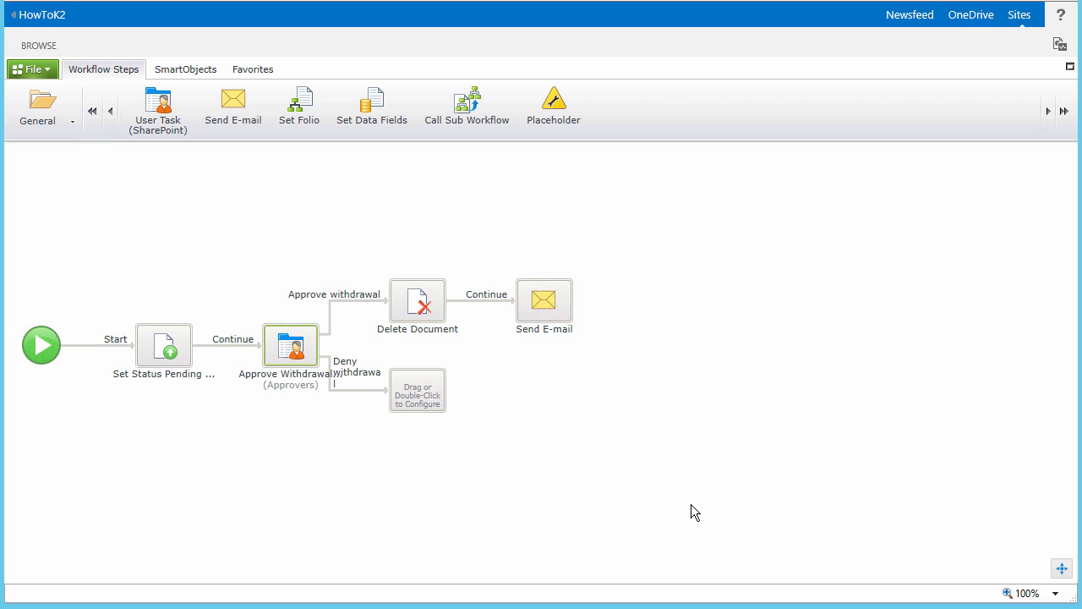
# Add an Update Document Properties step to the Deny withdrawal outcome that sets Policy Status to Approved on the Official Corporate Policies document.
pyautogui.click(54, 114)
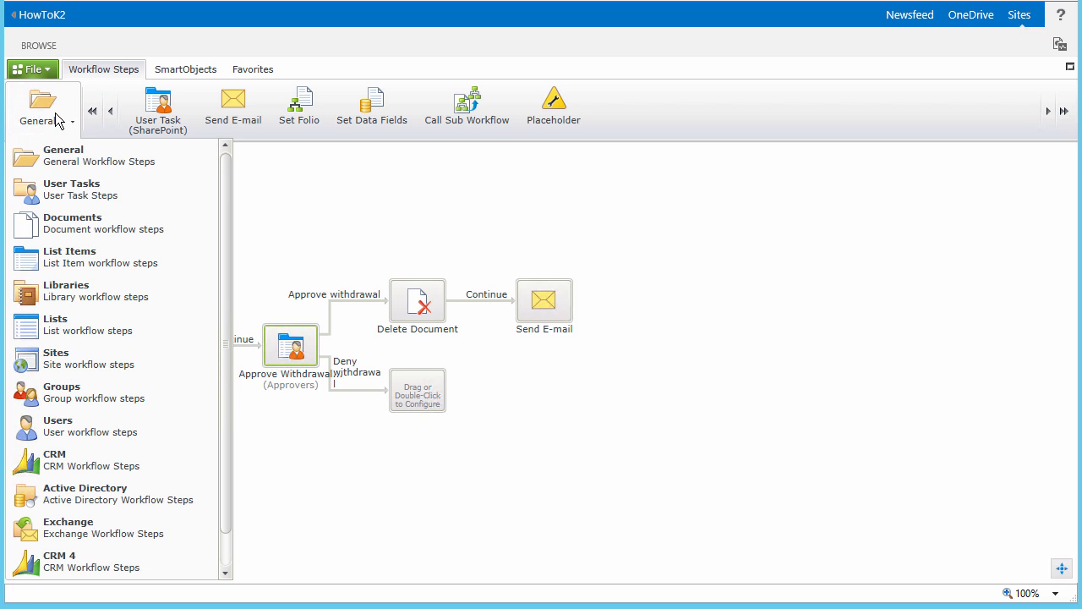
pyautogui.click(86, 221)
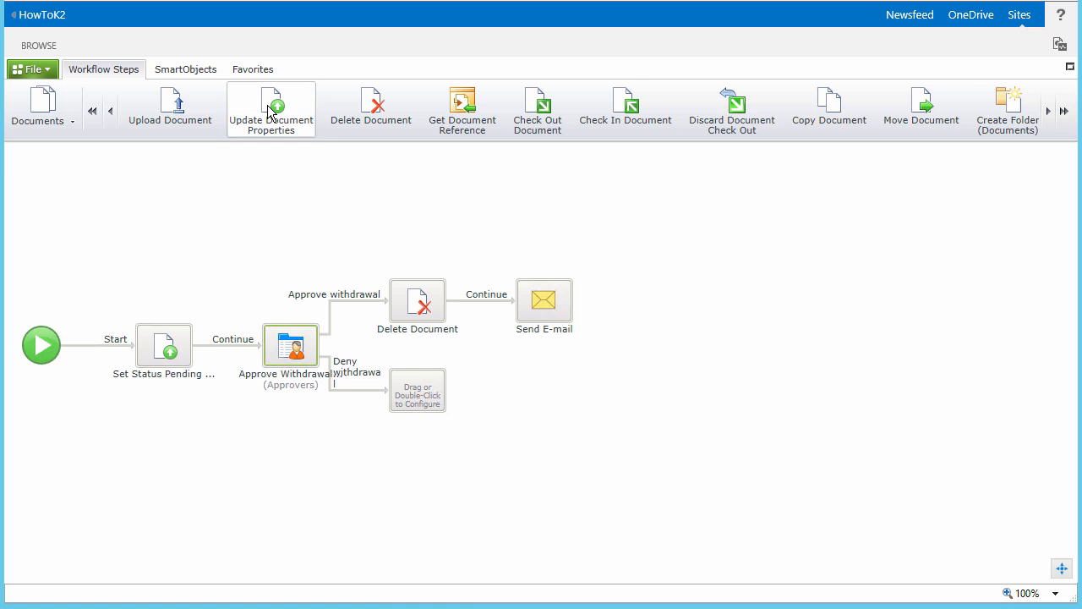
pyautogui.moveTo(310, 148); pyautogui.dragTo(409, 388)
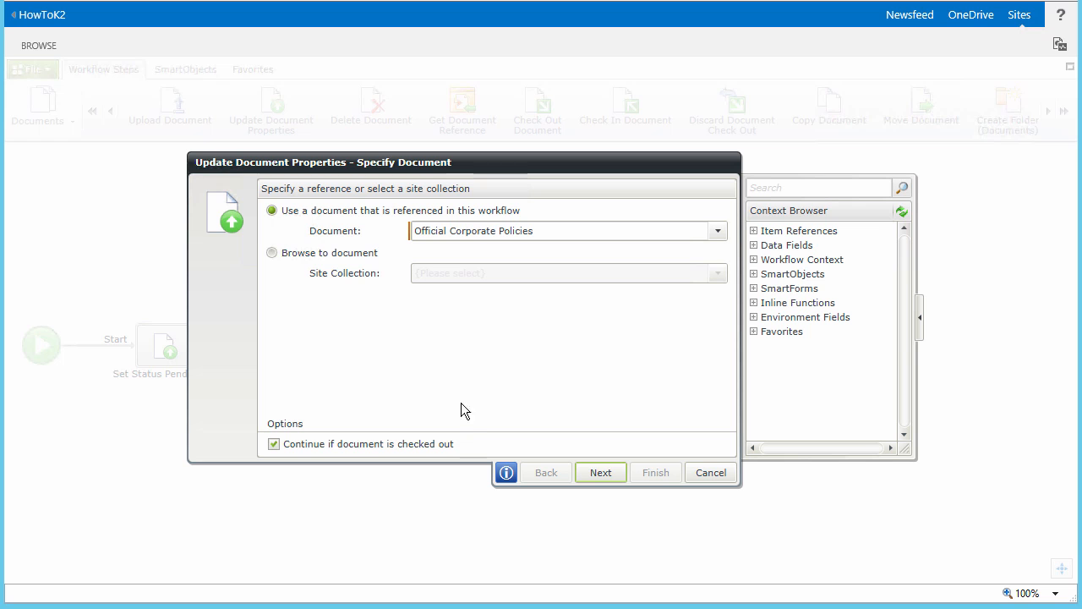
pyautogui.click(599, 473)
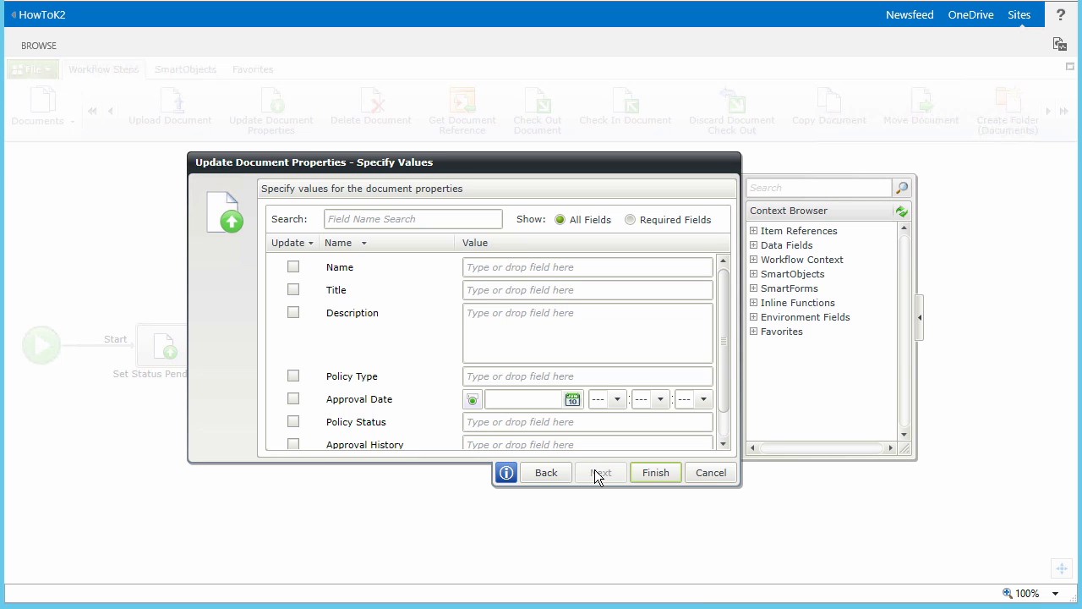
pyautogui.click(614, 417)
pyautogui.write('Approved')
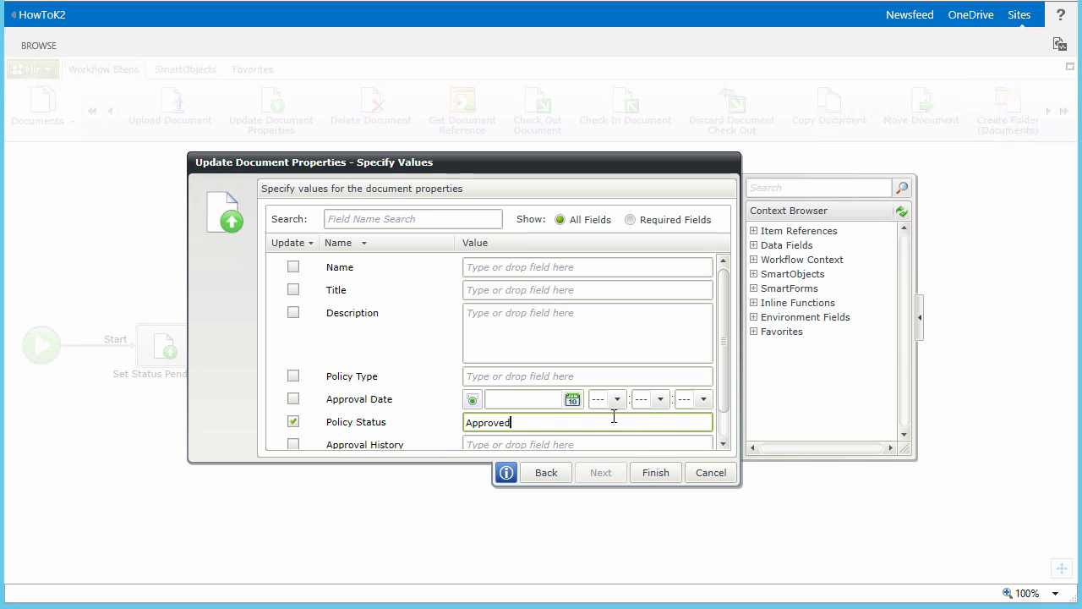
pyautogui.click(662, 471)
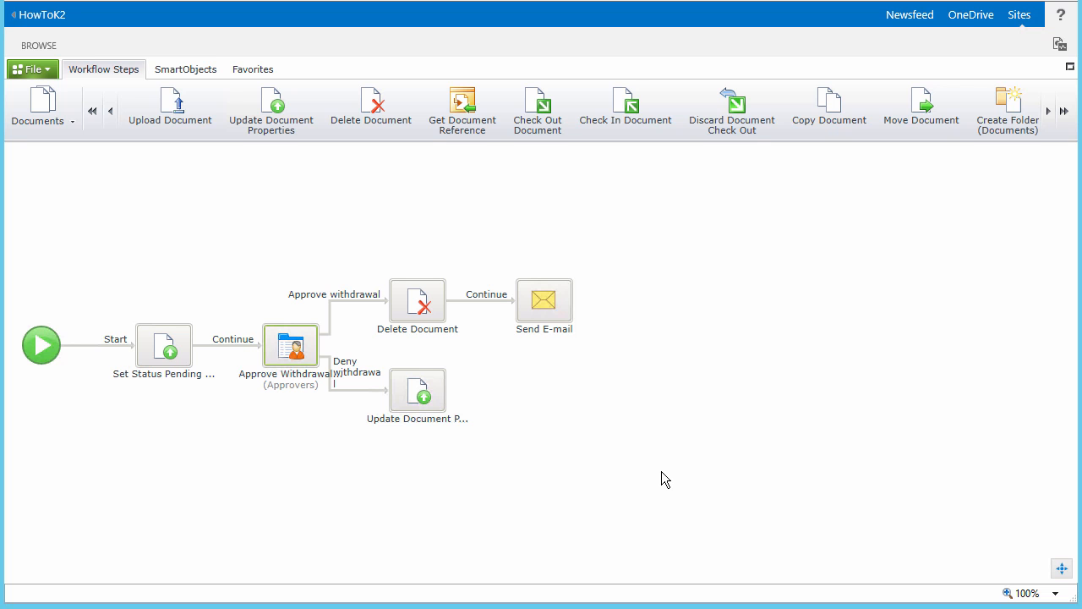
# Rename the Update Document Properties step on the Deny withdrawal branch as "Set Status Approved".
pyautogui.click(456, 420)
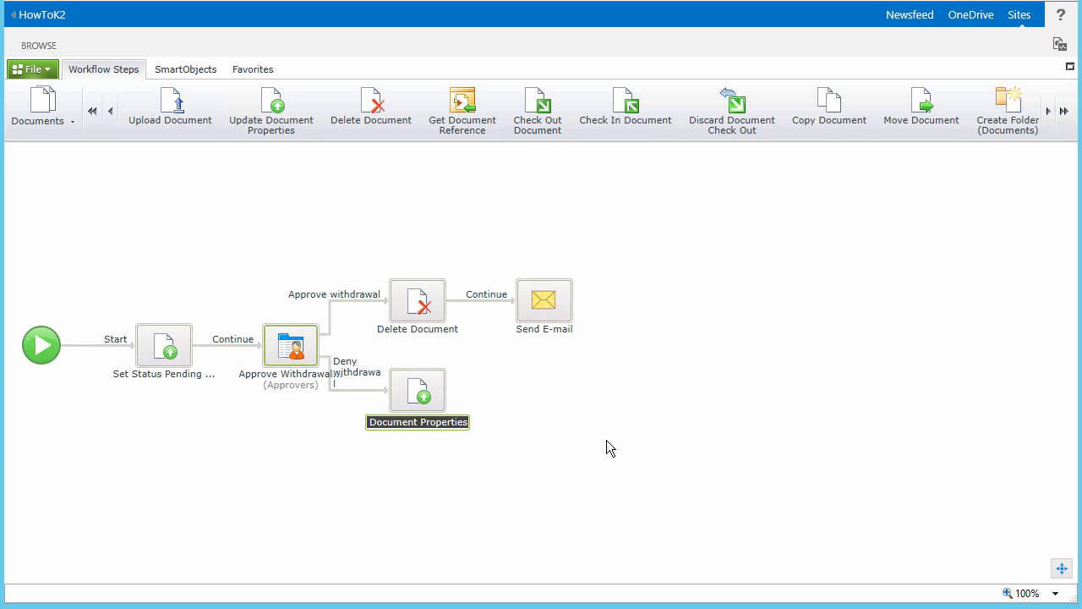
pyautogui.write('Set Status Approved')
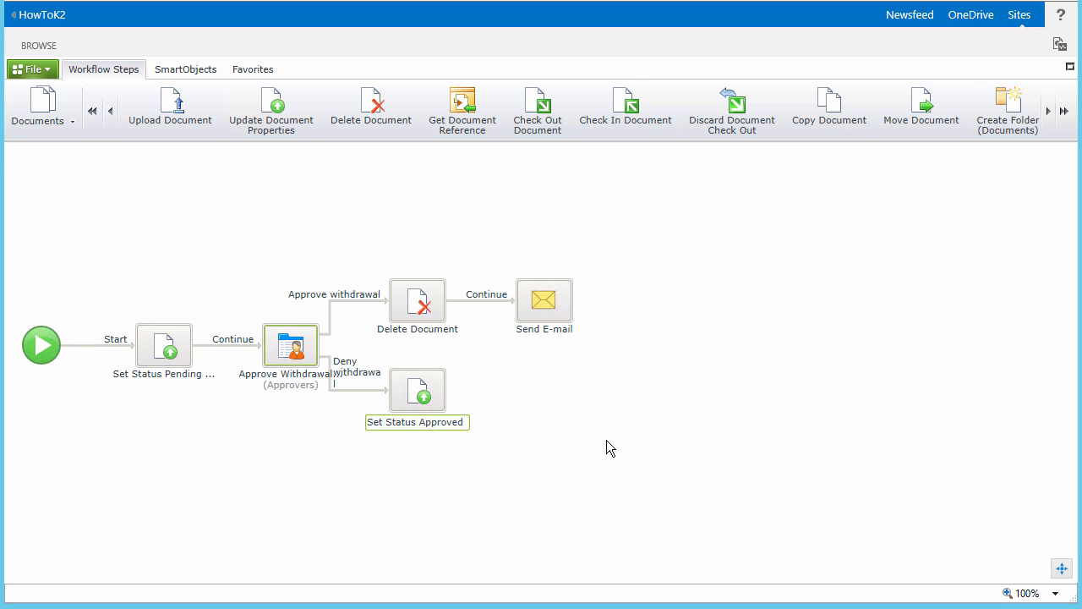
pyautogui.press('Return')
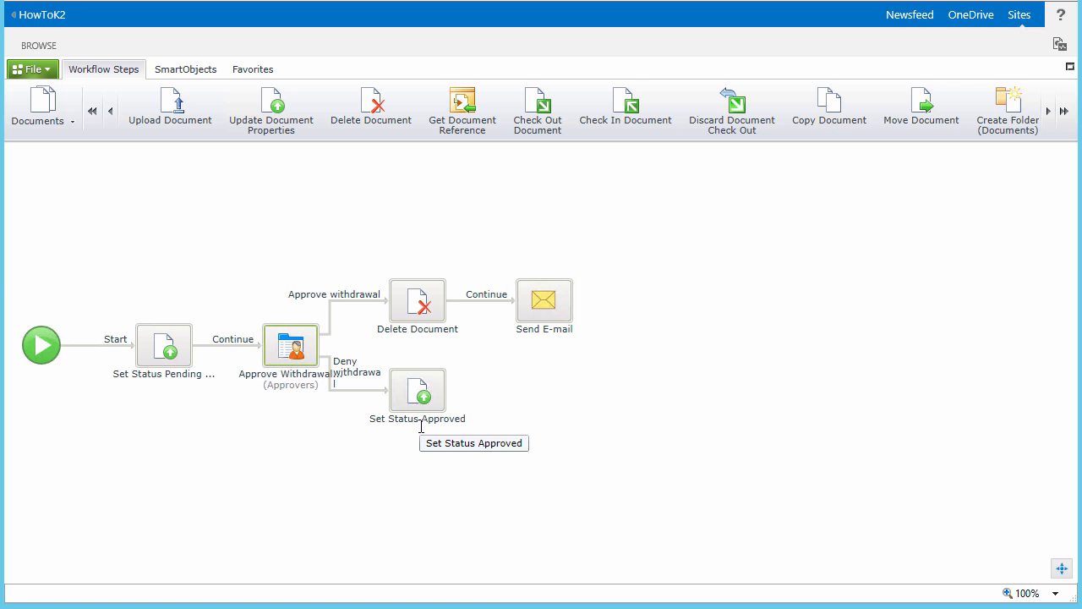
# Add an outcome named Continue, linked to a new workflow step, to the Set Status Approved step.
pyautogui.click(422, 398)
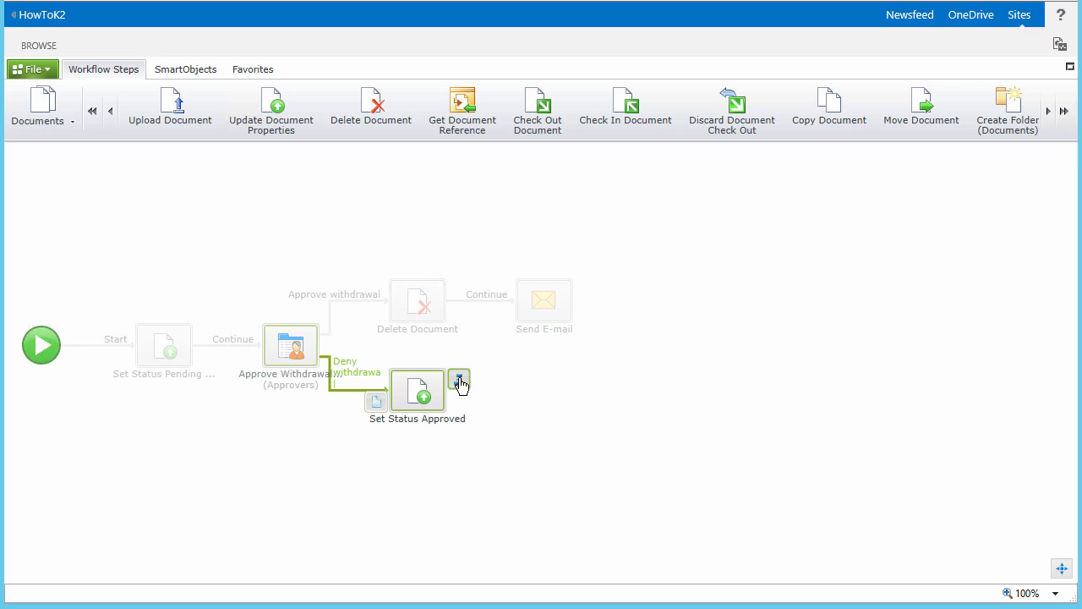
pyautogui.click(459, 383)
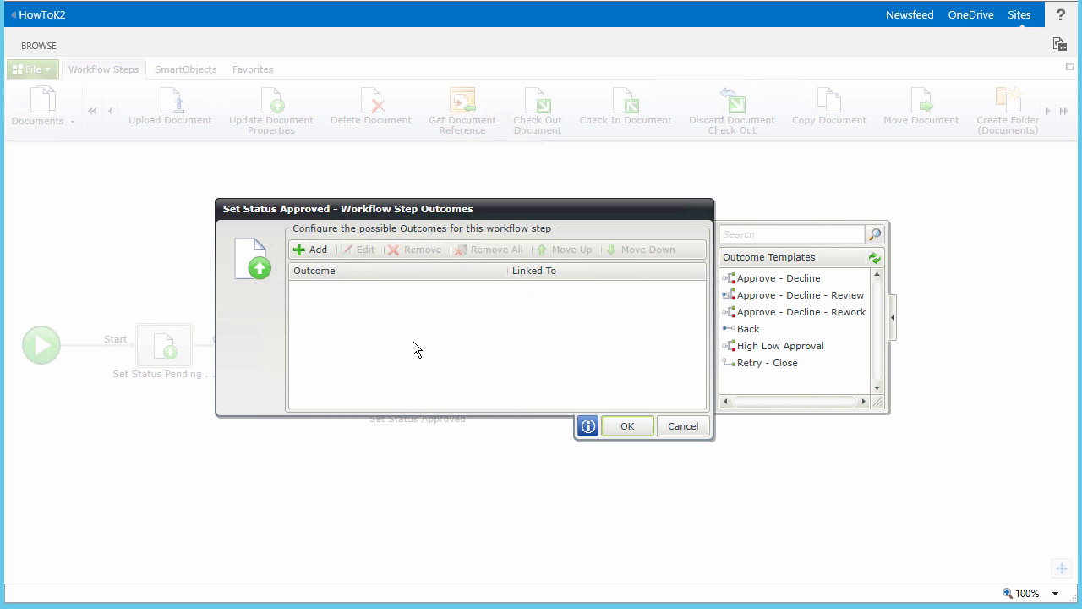
pyautogui.click(320, 252)
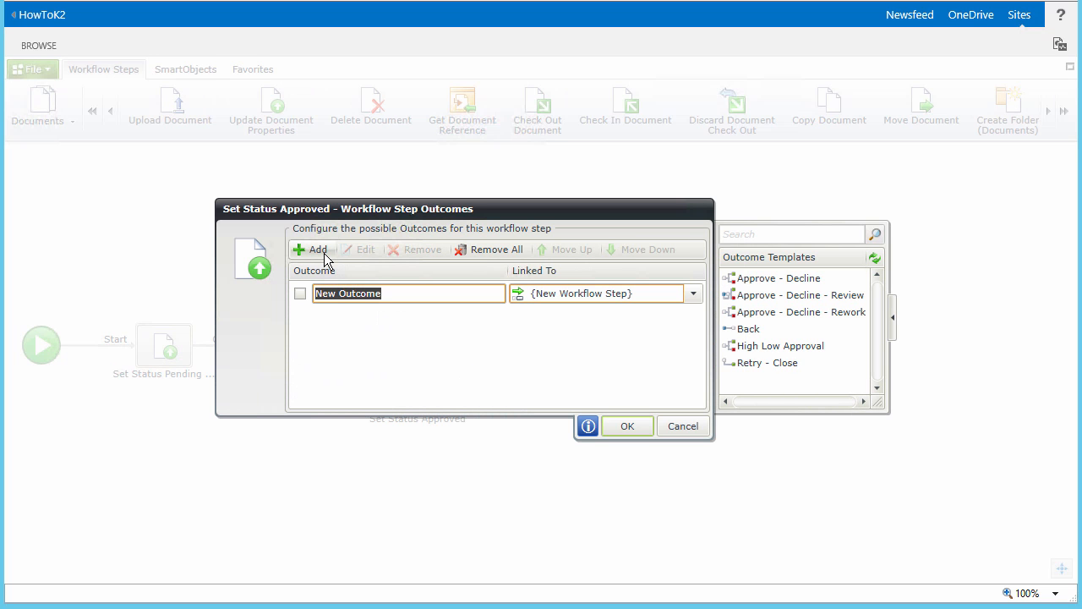
pyautogui.write('Continue')
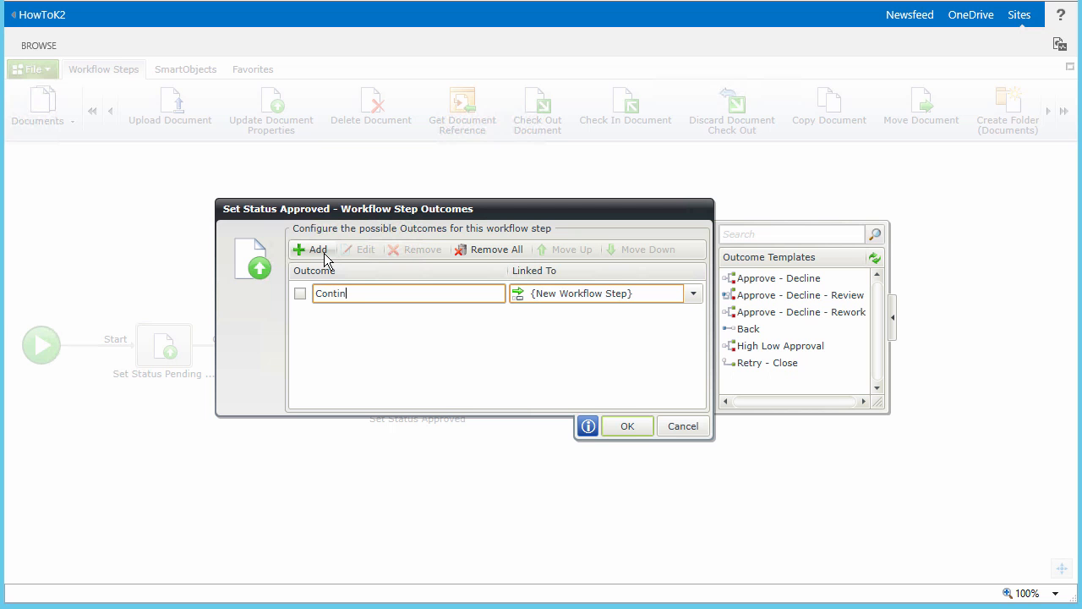
pyautogui.click(634, 423)
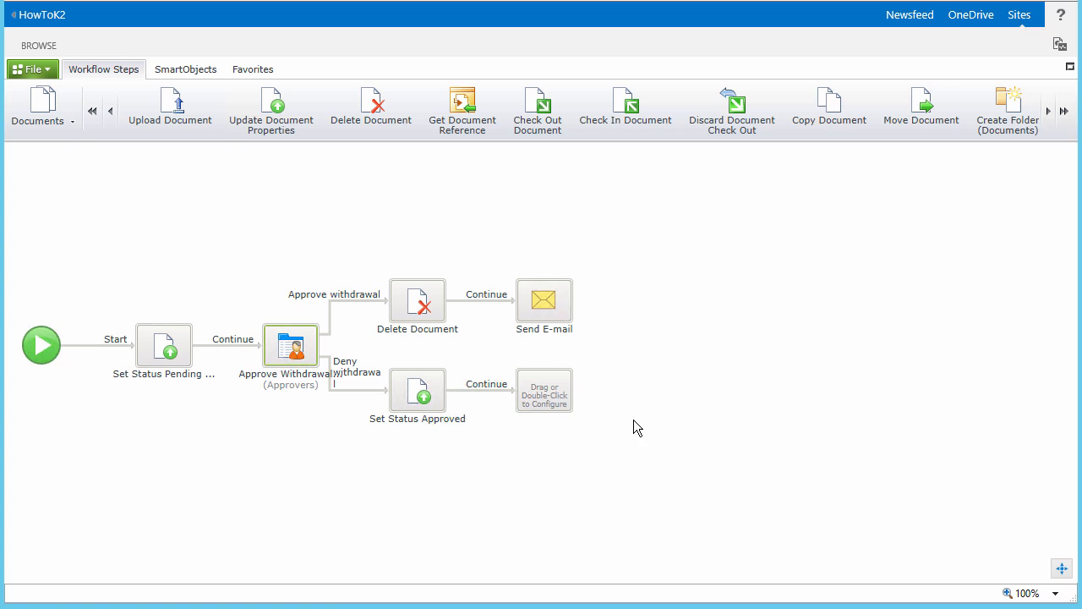
# Add a Send E-mail step after the Set Status Approved step's Continue outcome and address it to Originator E-mail.
pyautogui.click(58, 116)
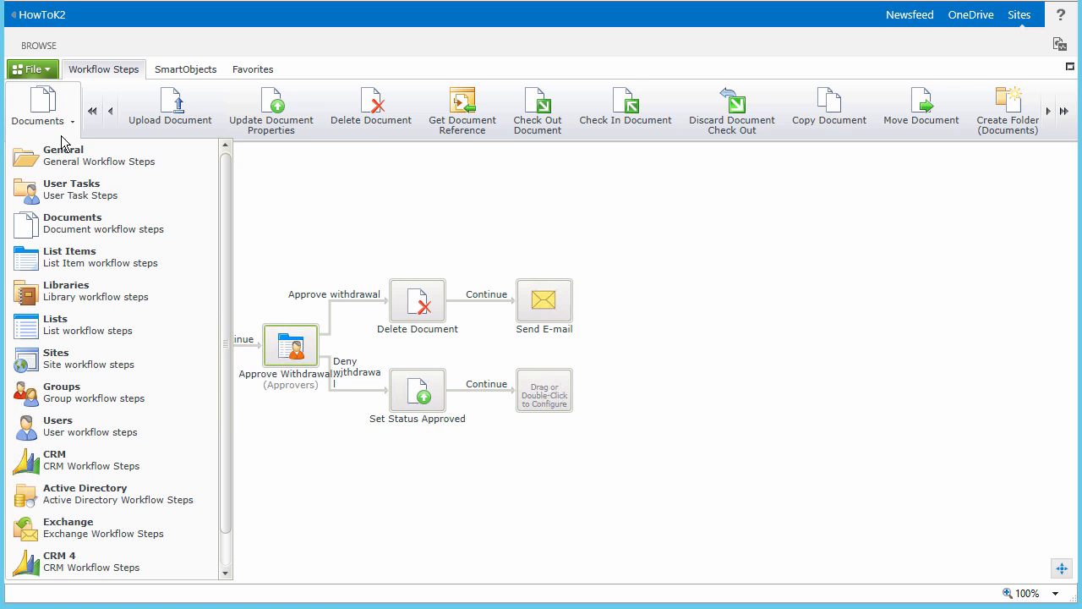
pyautogui.click(63, 158)
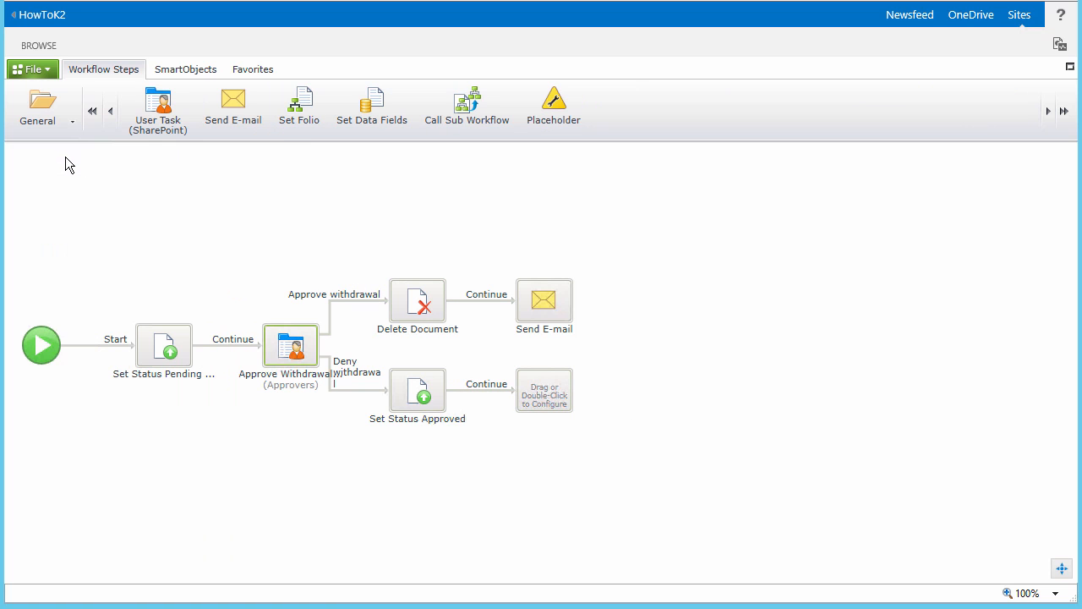
pyautogui.moveTo(232, 100); pyautogui.dragTo(541, 398)
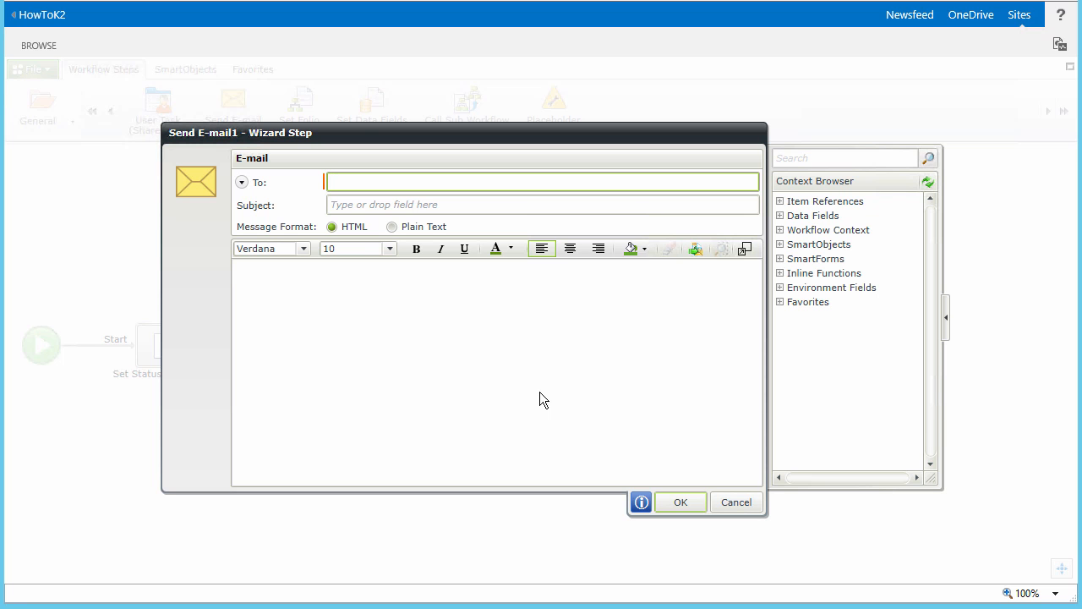
pyautogui.click(779, 230)
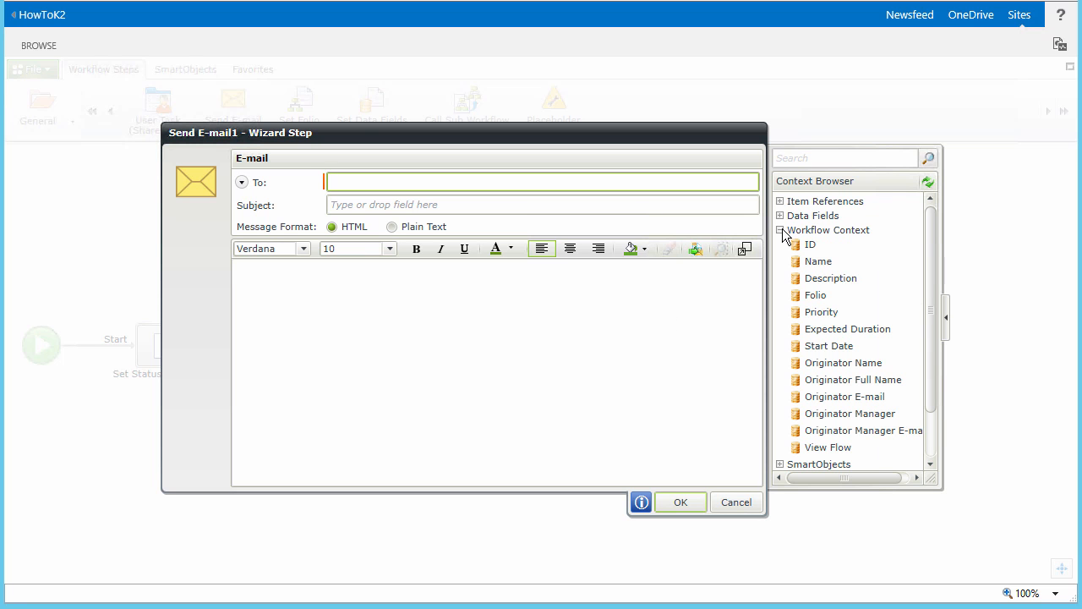
pyautogui.moveTo(833, 399); pyautogui.dragTo(523, 179)
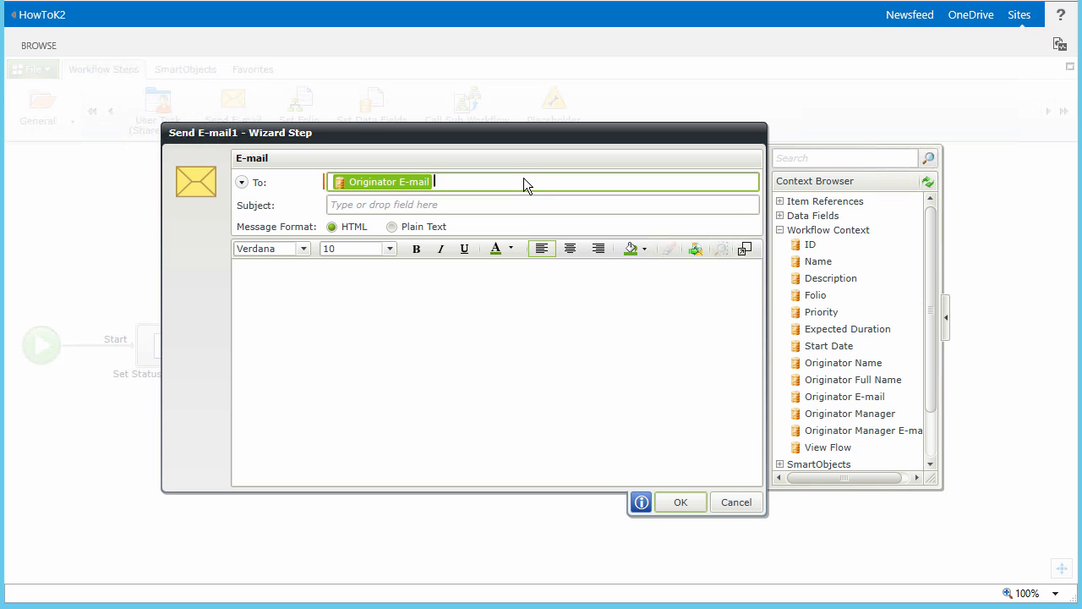
# Set the subject to "Your Corporate Policy Withdrawal Request has been denied" and the body to "Your request to withdraw the Corporate Policy [Folio] has been denied".
pyautogui.click(489, 206)
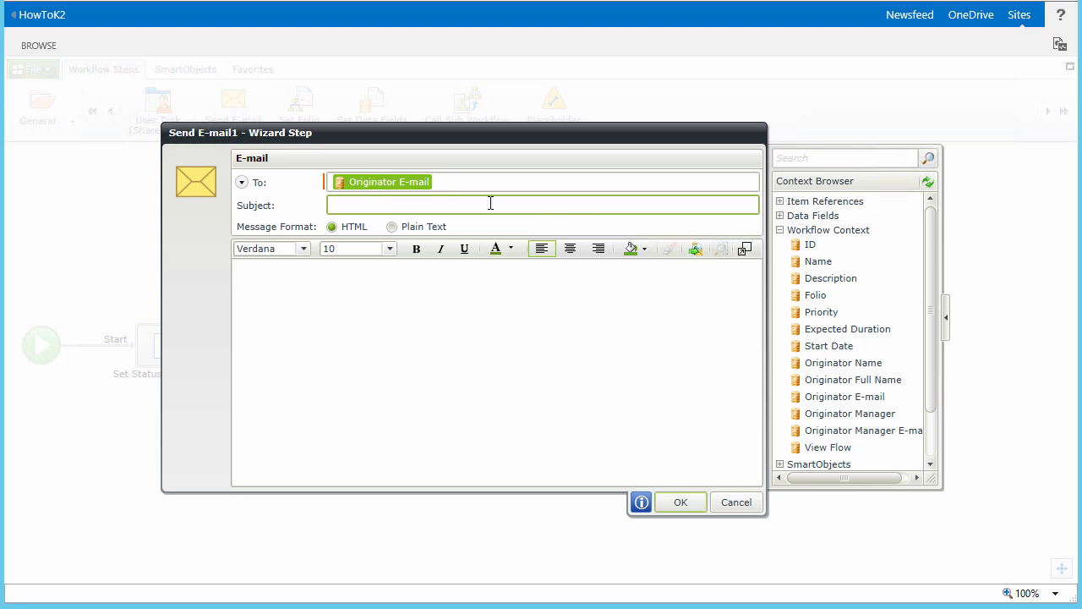
pyautogui.write('Your Corporate Policy Withdrawal Request has been denied')
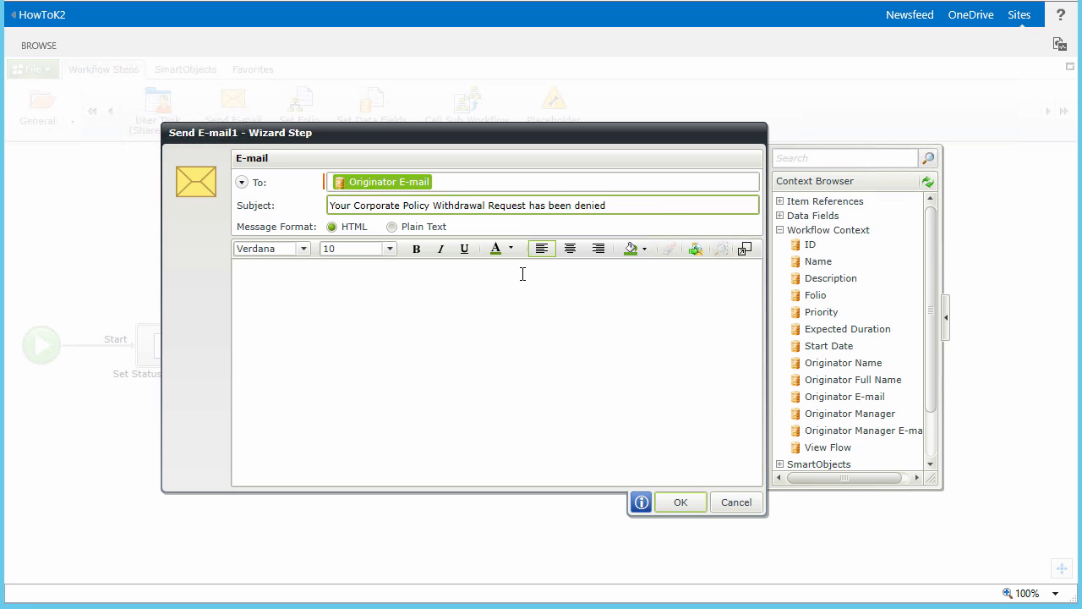
pyautogui.click(426, 303)
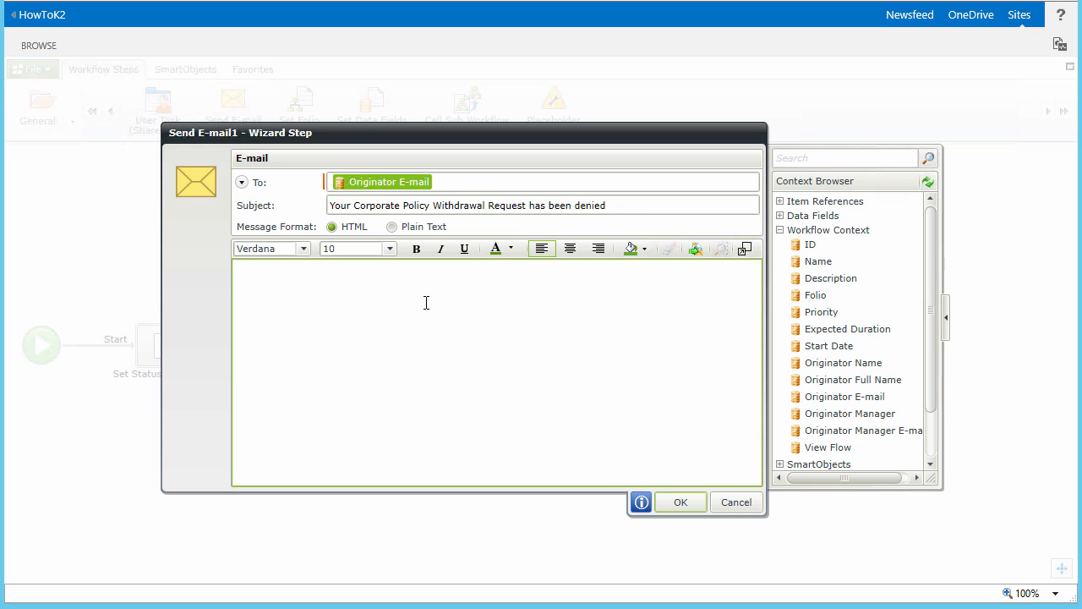
pyautogui.write('Your request to withdraw the Corporate Policy  has been denied')
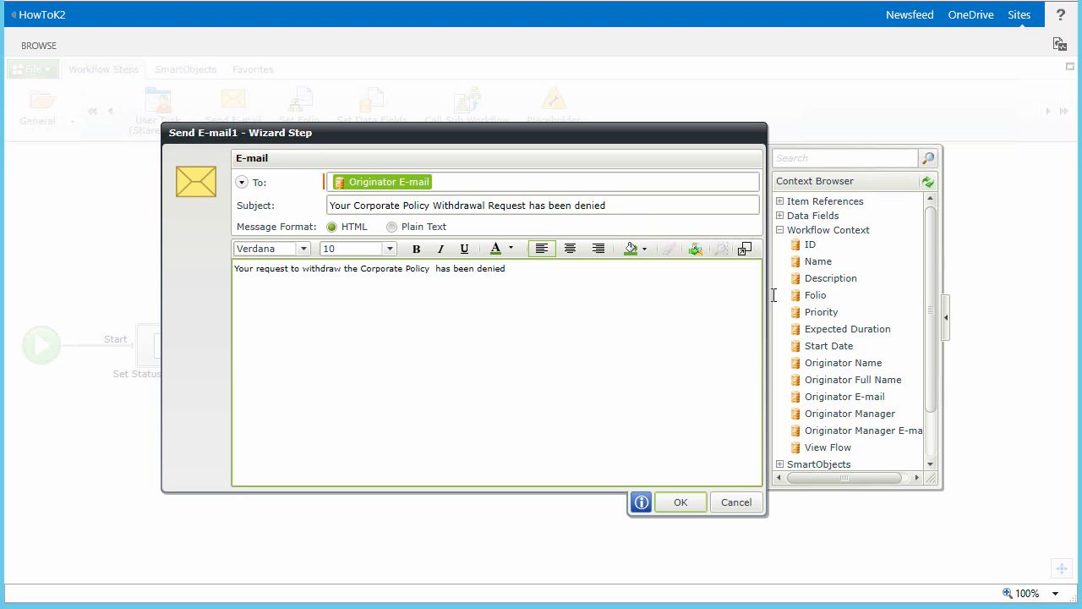
pyautogui.moveTo(818, 294); pyautogui.dragTo(431, 268)
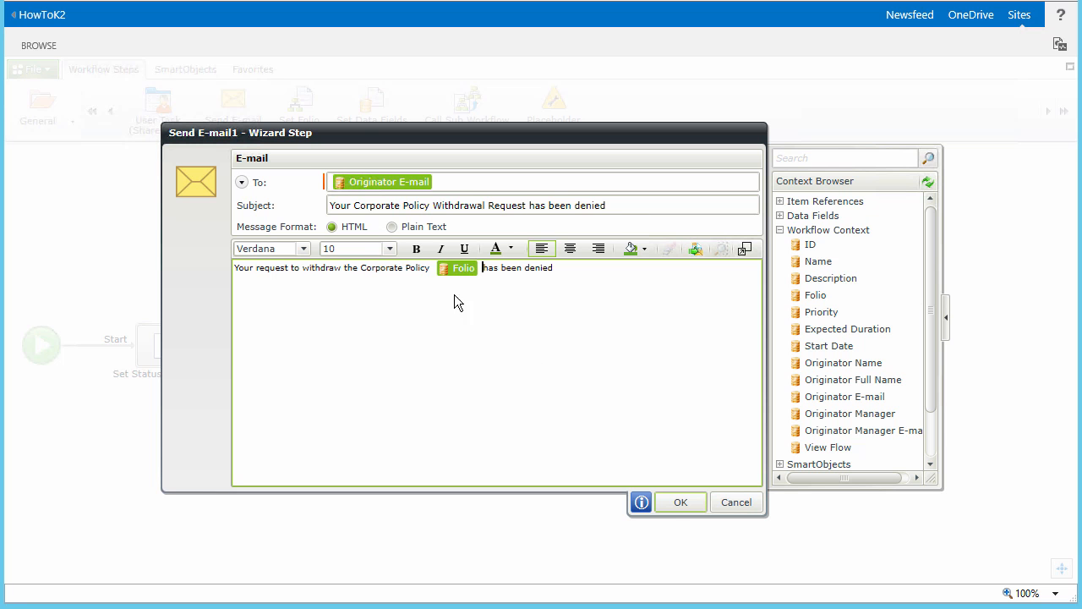
pyautogui.click(676, 502)
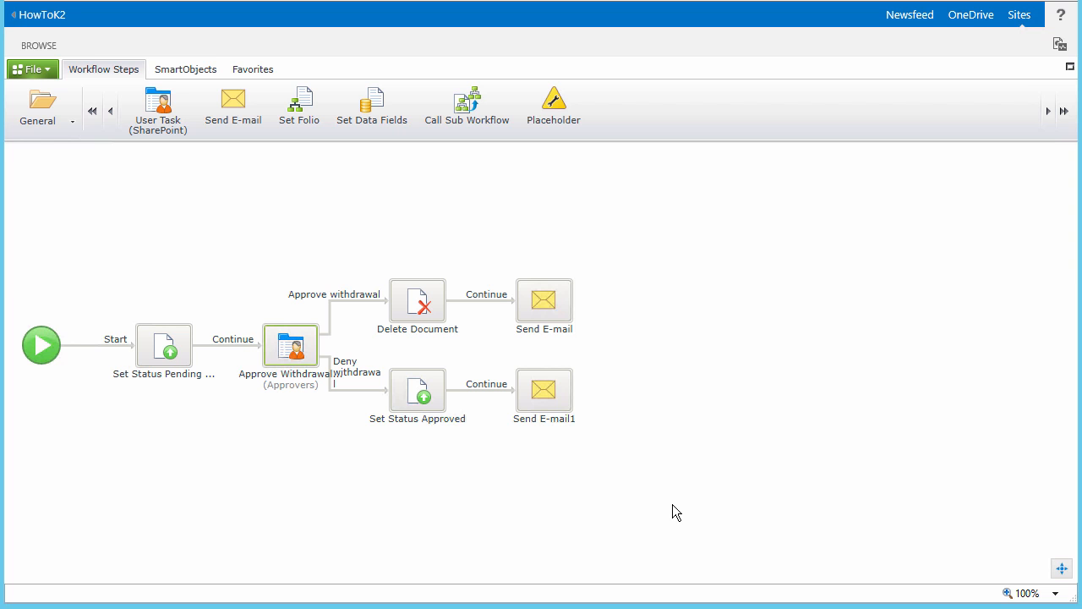
# Rename the e-mail step on the approval branch "Send Approved E-mail" and the one on the denial branch "Send Denied E-mail".
pyautogui.click(567, 331)
pyautogui.write('Send Approved E-mail')
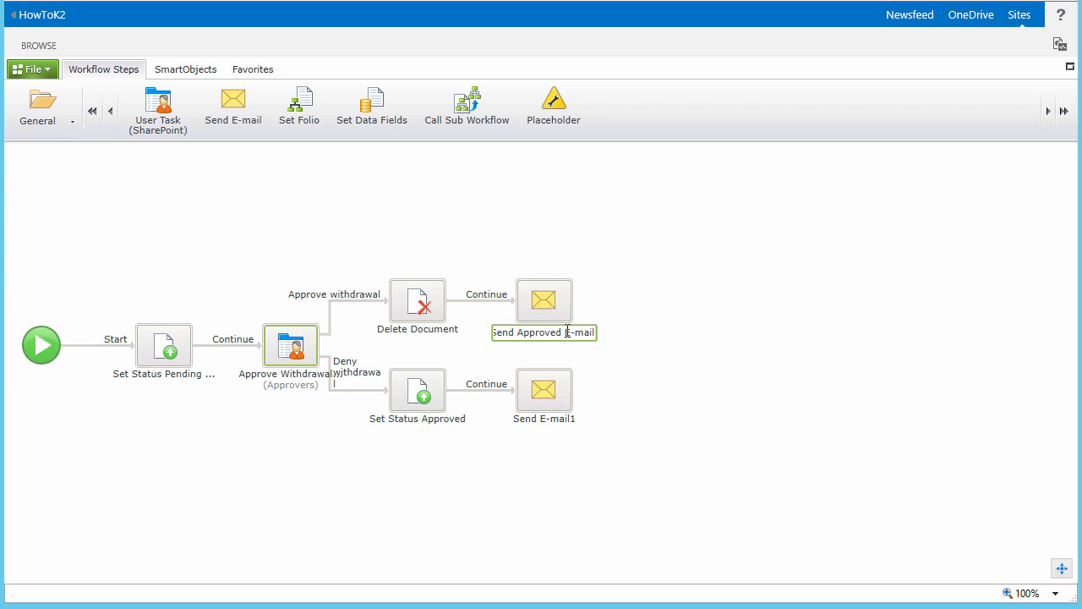
pyautogui.click(623, 343)
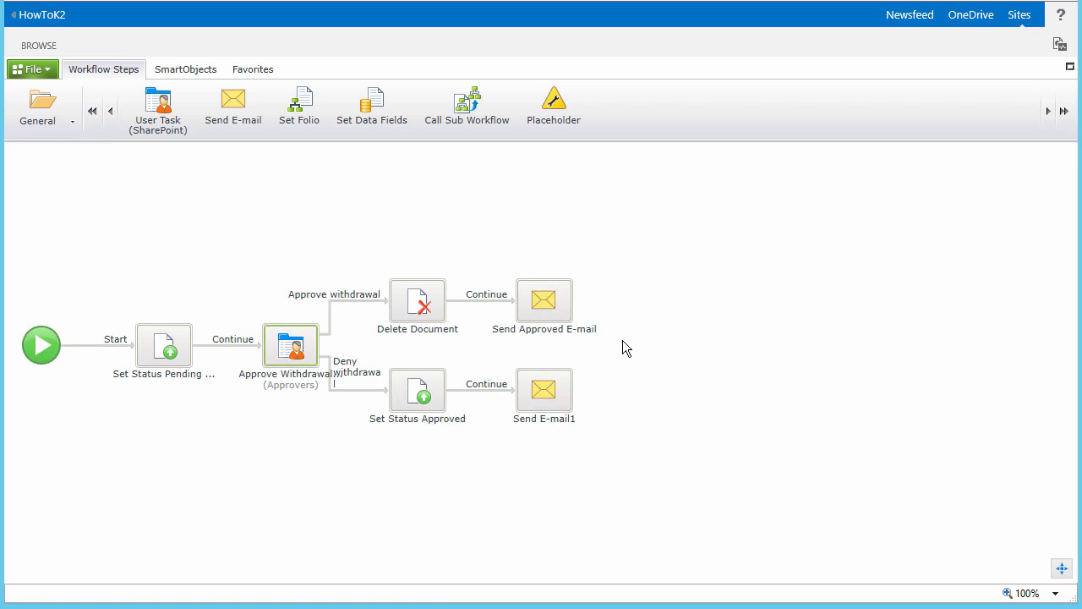
pyautogui.click(541, 420)
pyautogui.click(541, 420)
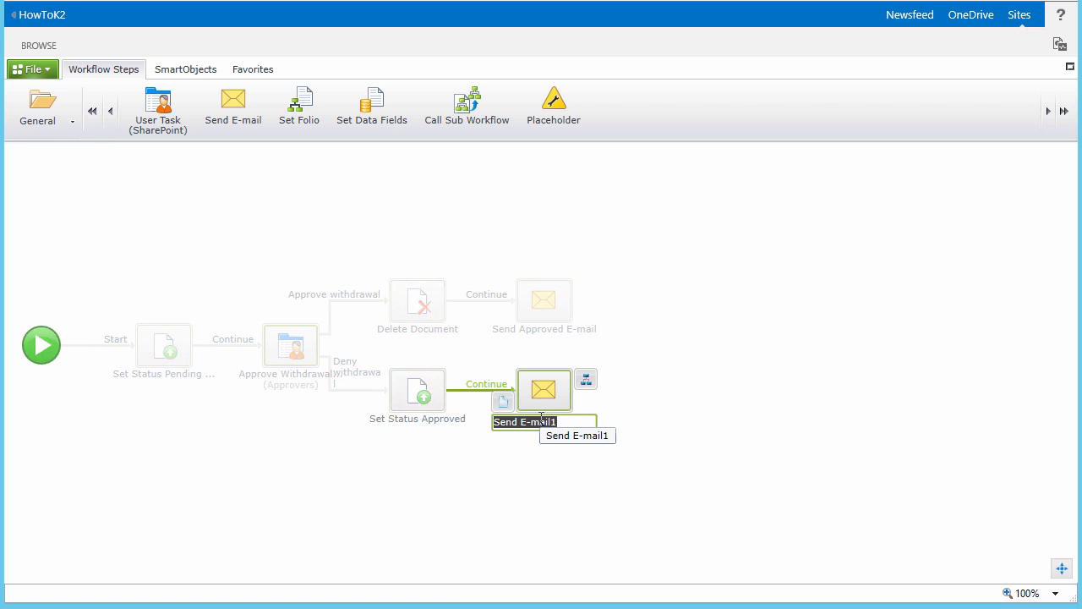
pyautogui.click(546, 438)
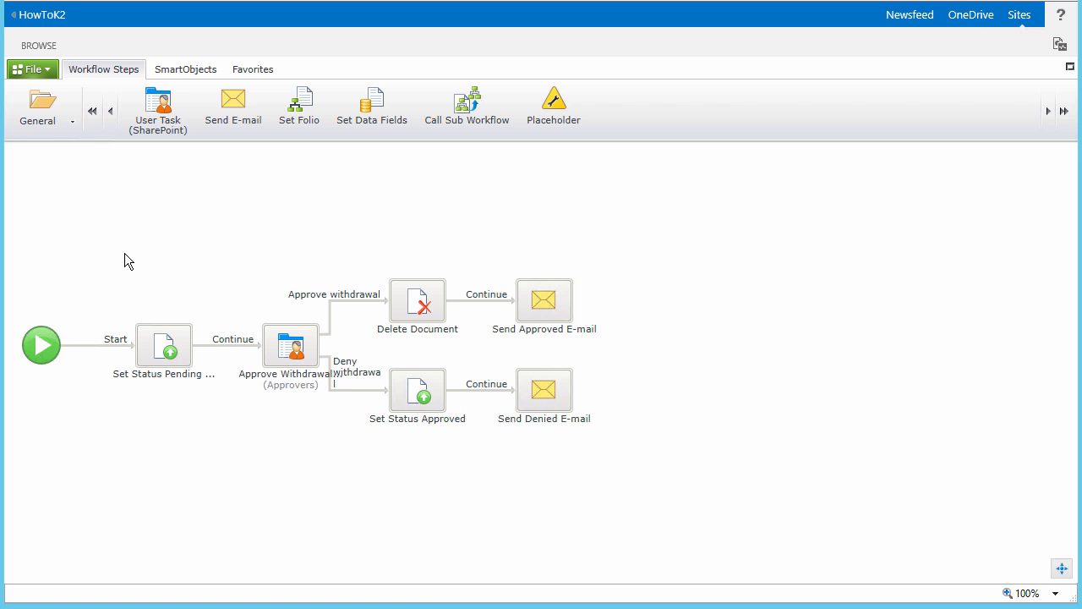
# Deploy the Corporate Policy Withdrawal Workflow to the server and exit the workflow designer.
pyautogui.click(21, 70)
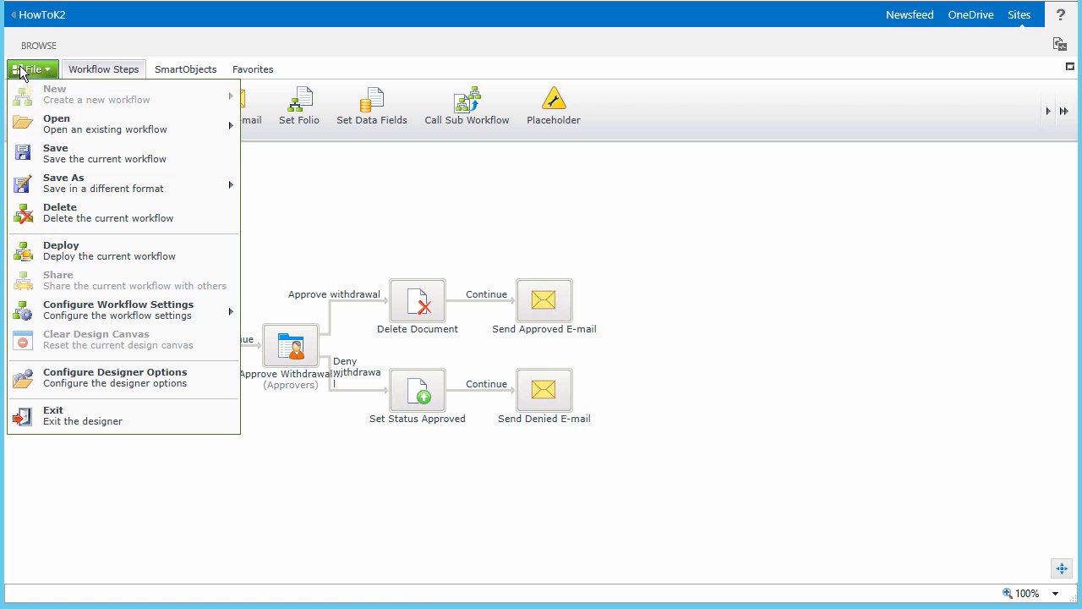
pyautogui.click(116, 252)
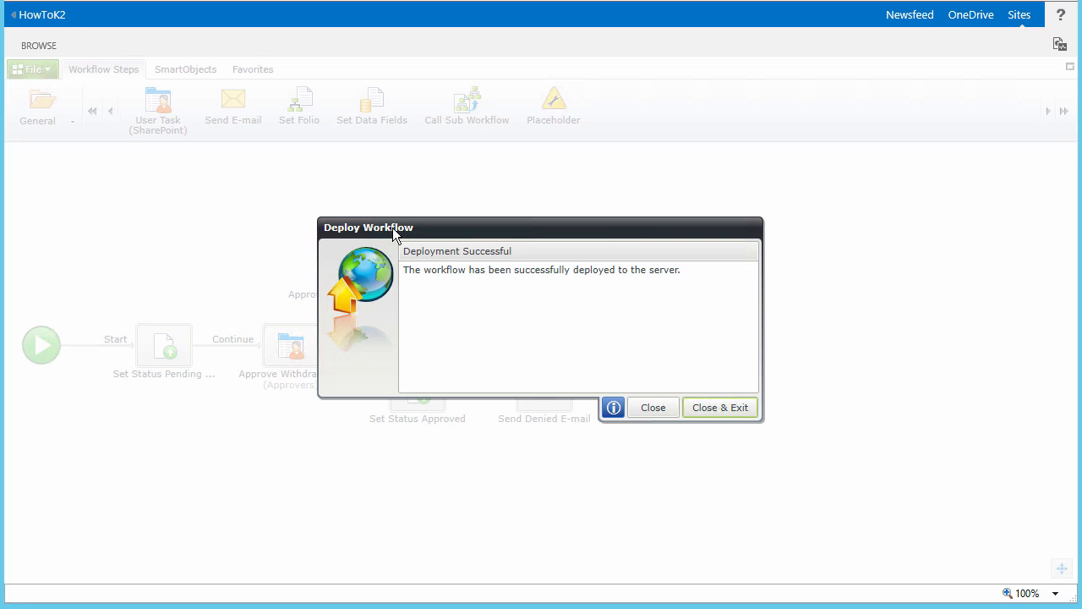
pyautogui.click(706, 412)
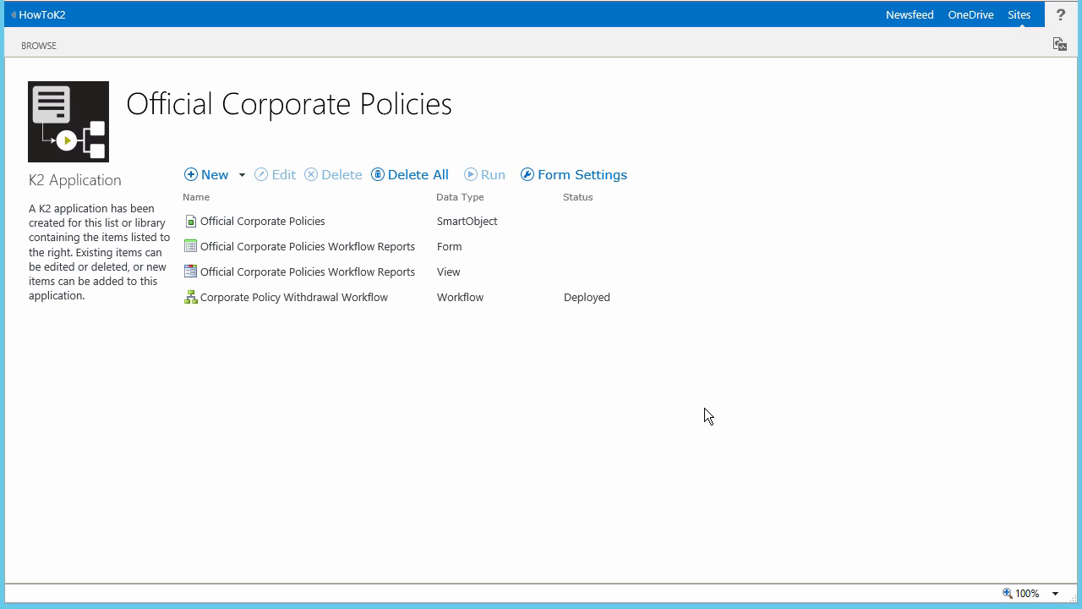
# Open the K2 application setup for the Corporate Policy Submissions library on the HowToK2 site.
pyautogui.click(46, 15)
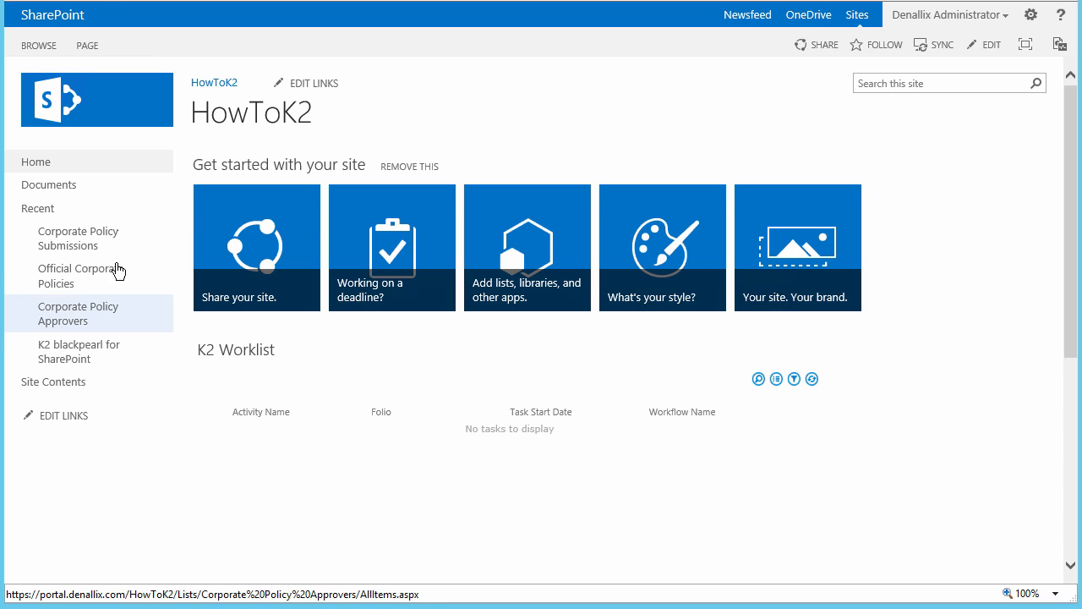
pyautogui.click(97, 235)
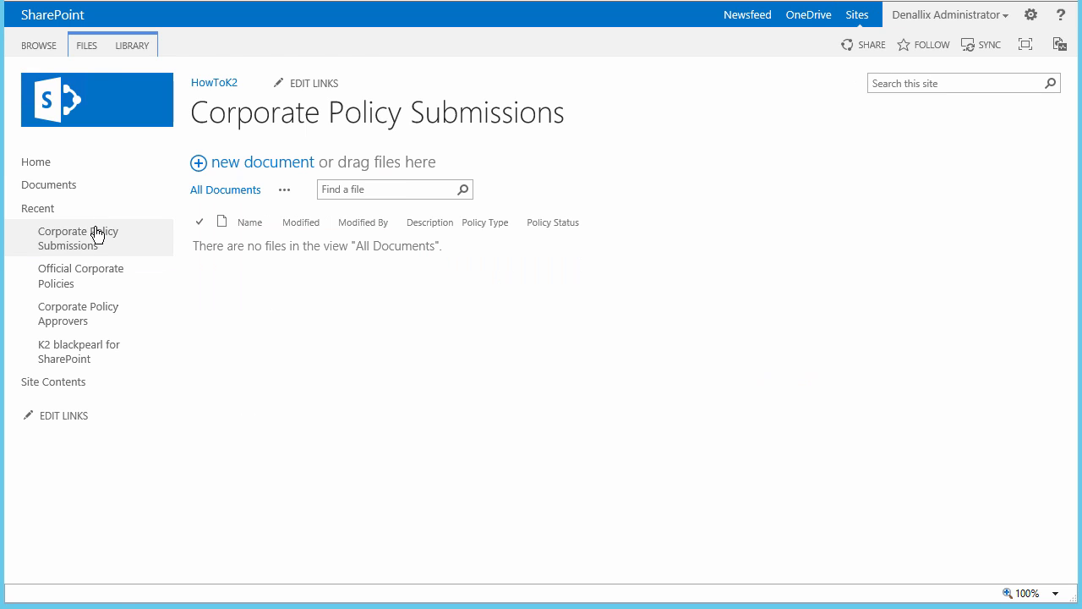
pyautogui.click(143, 47)
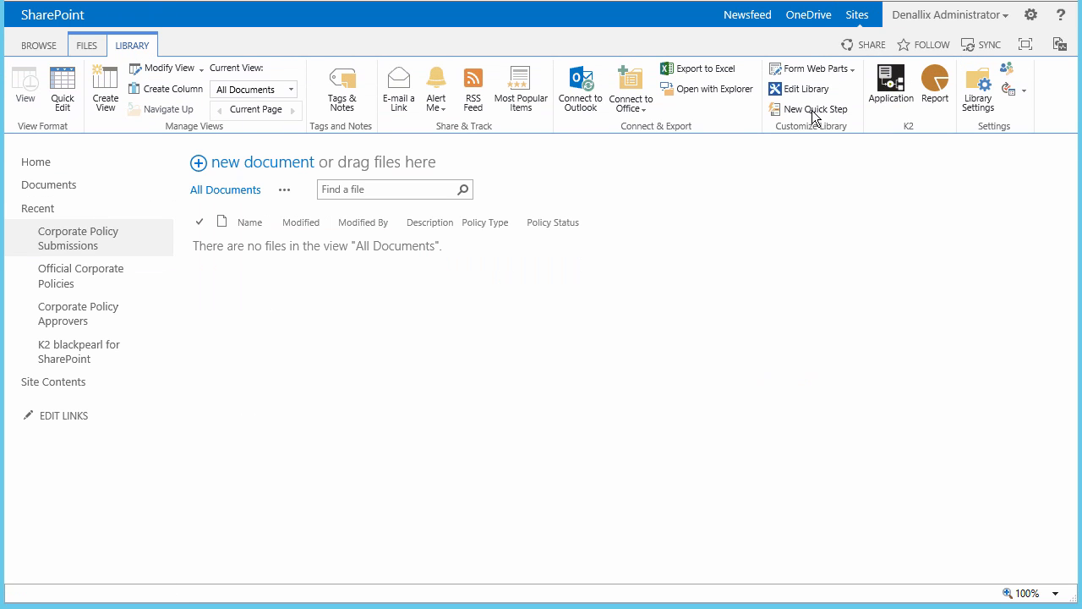
pyautogui.click(896, 94)
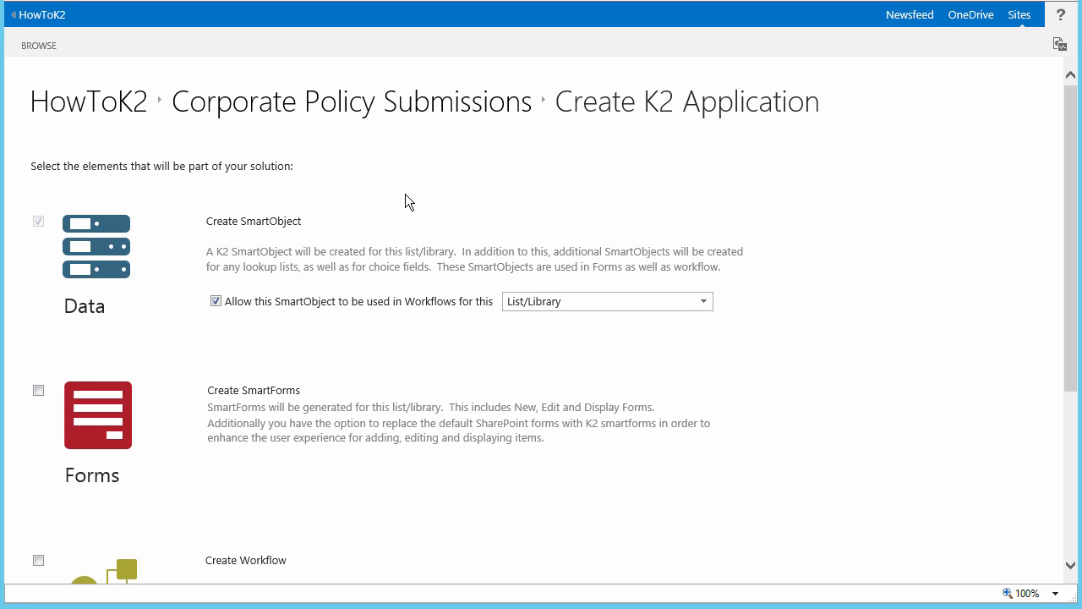
# Include SmartForms and a workflow named "Corporate Policy Submission Workflow" in the library's K2 application.
pyautogui.click(38, 391)
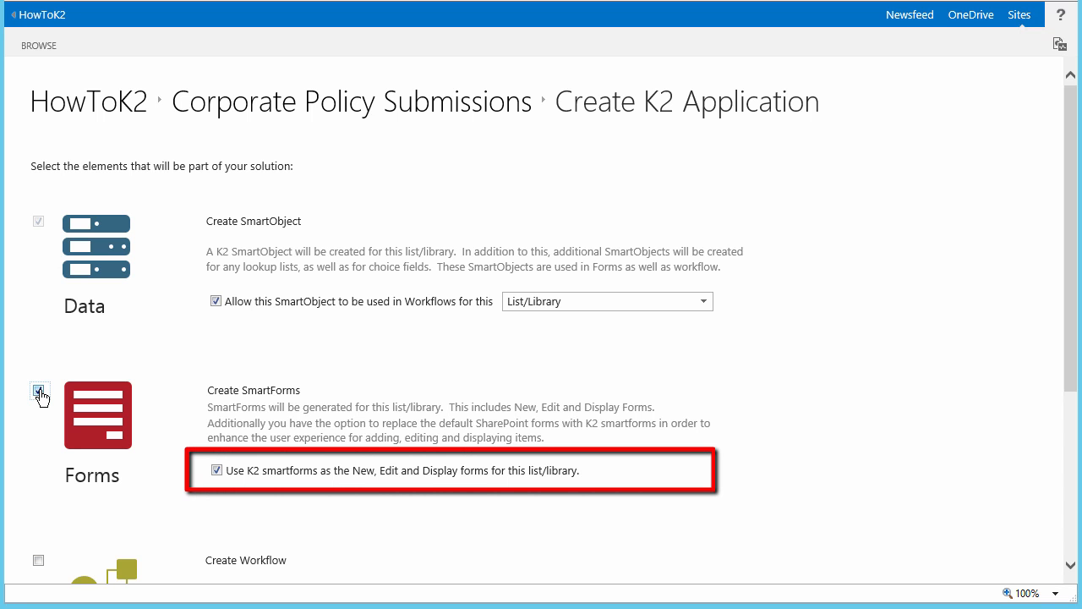
pyautogui.scroll(-1, 1075, 328)
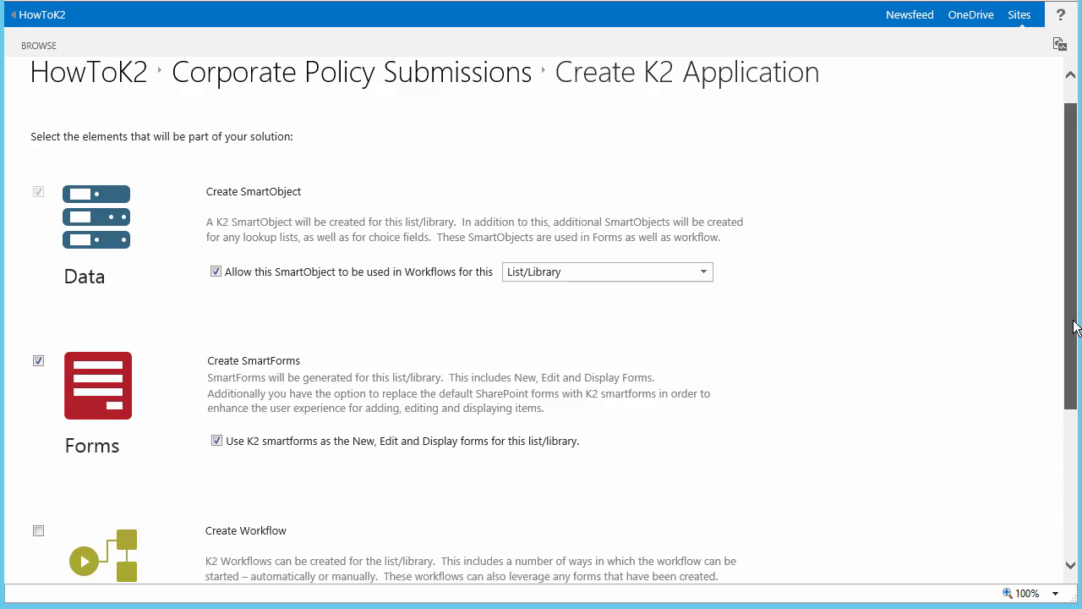
pyautogui.scroll(-5, 1076, 328)
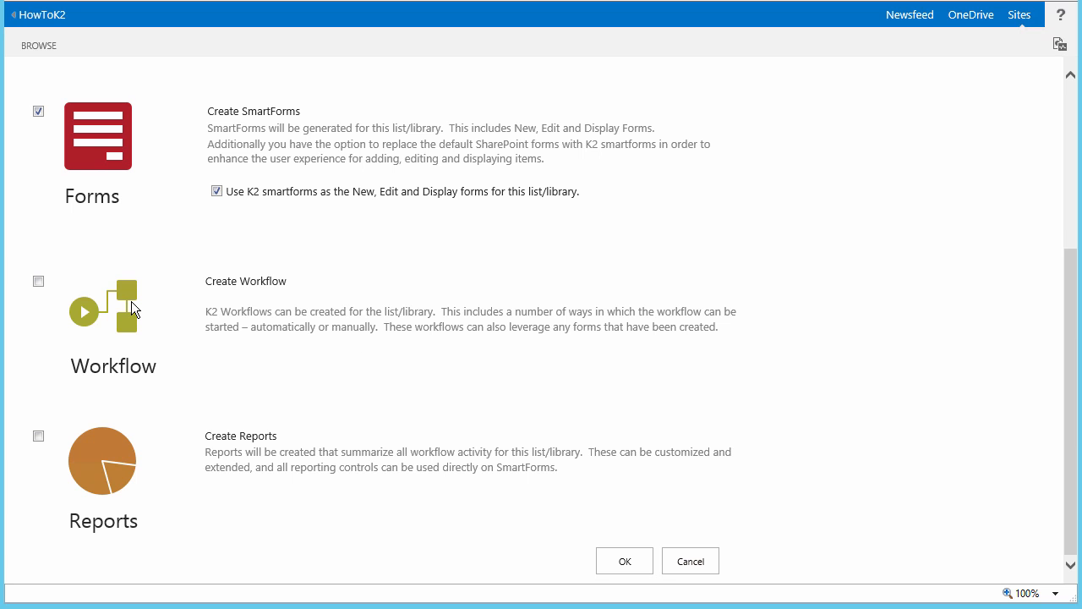
pyautogui.click(39, 282)
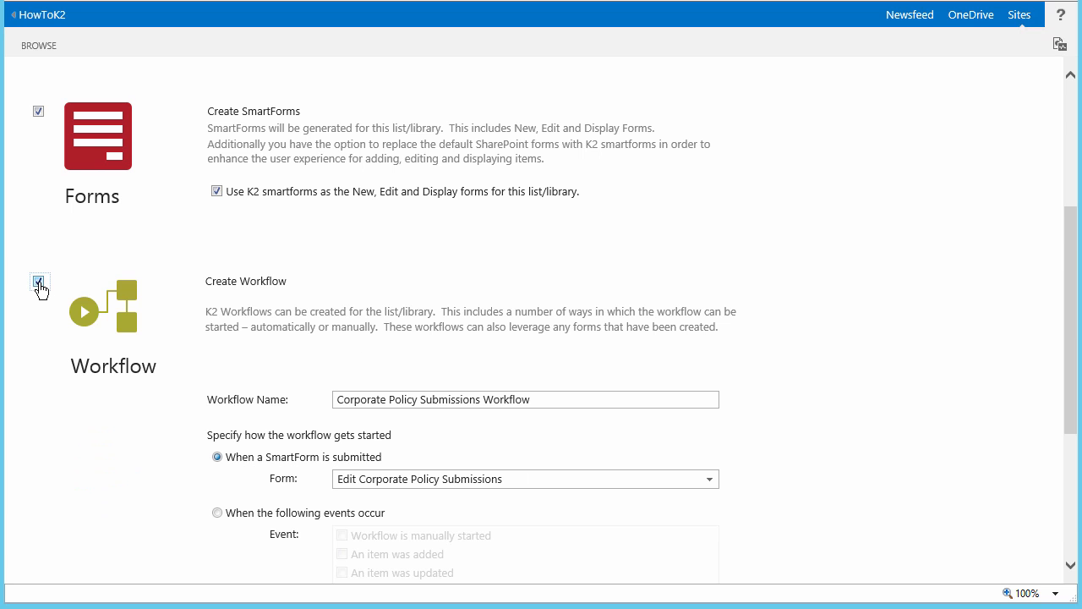
pyautogui.tripleClick(483, 401)
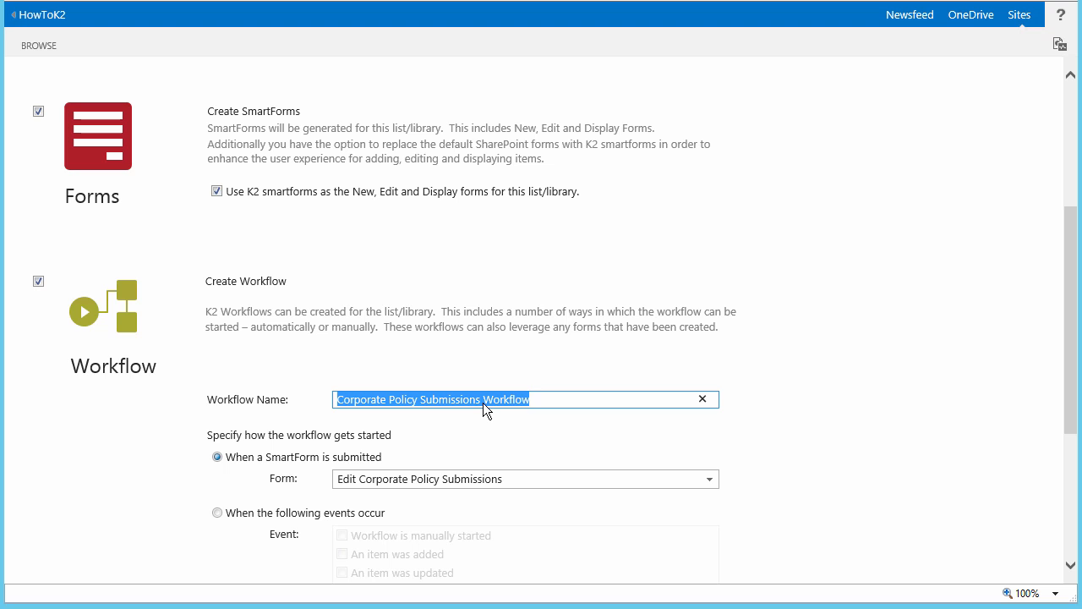
pyautogui.write('Corporate Policy Submission Workflow')
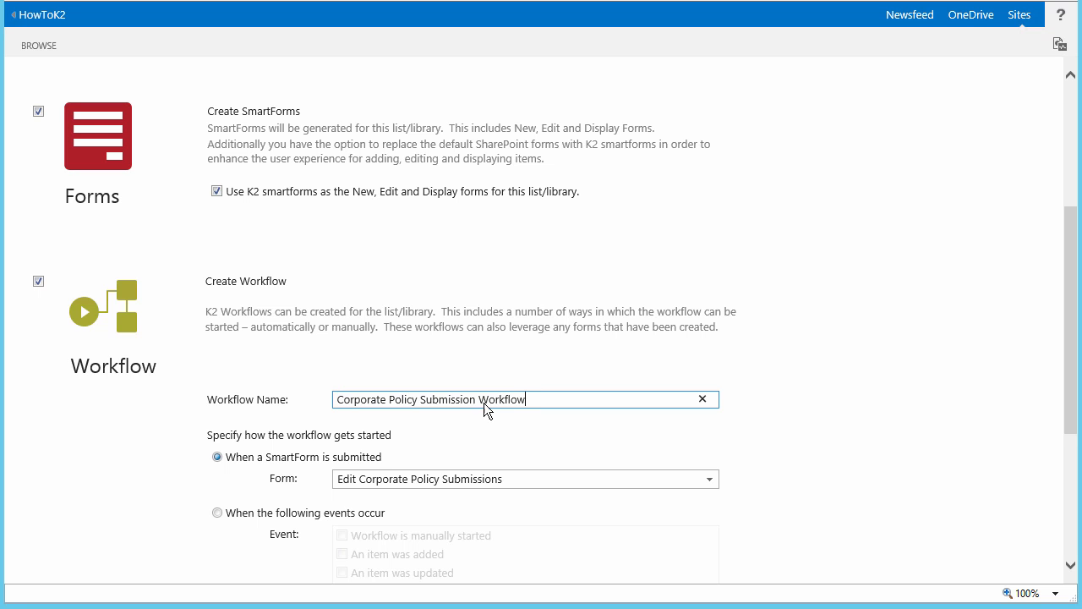
pyautogui.click(496, 367)
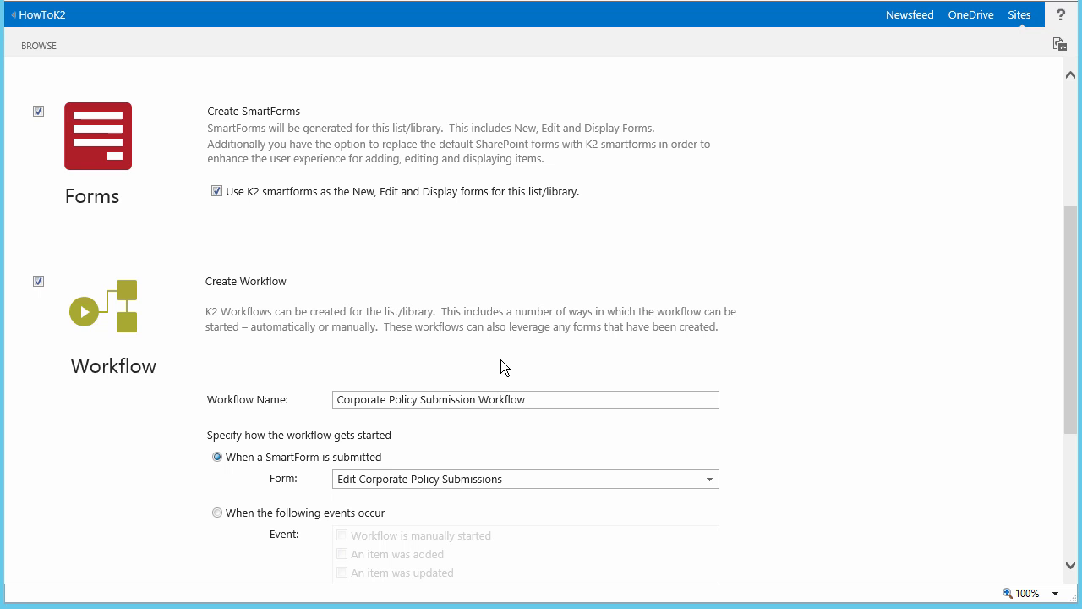
# Have the workflow start on the "Workflow is manually started" event and create the application with reports included.
pyautogui.moveTo(1069, 338); pyautogui.dragTo(1067, 445)
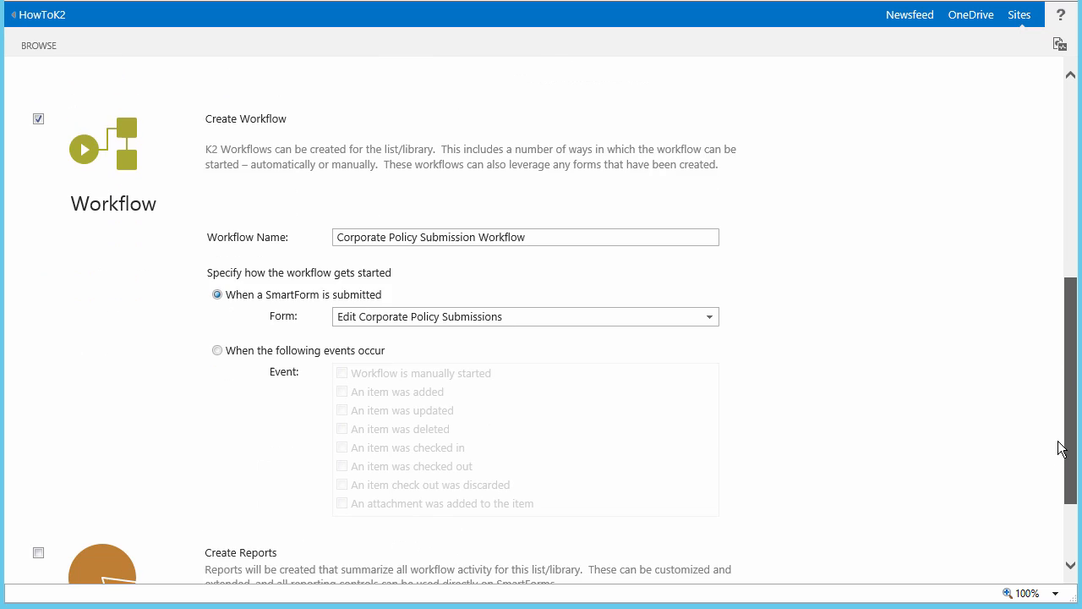
pyautogui.click(218, 237)
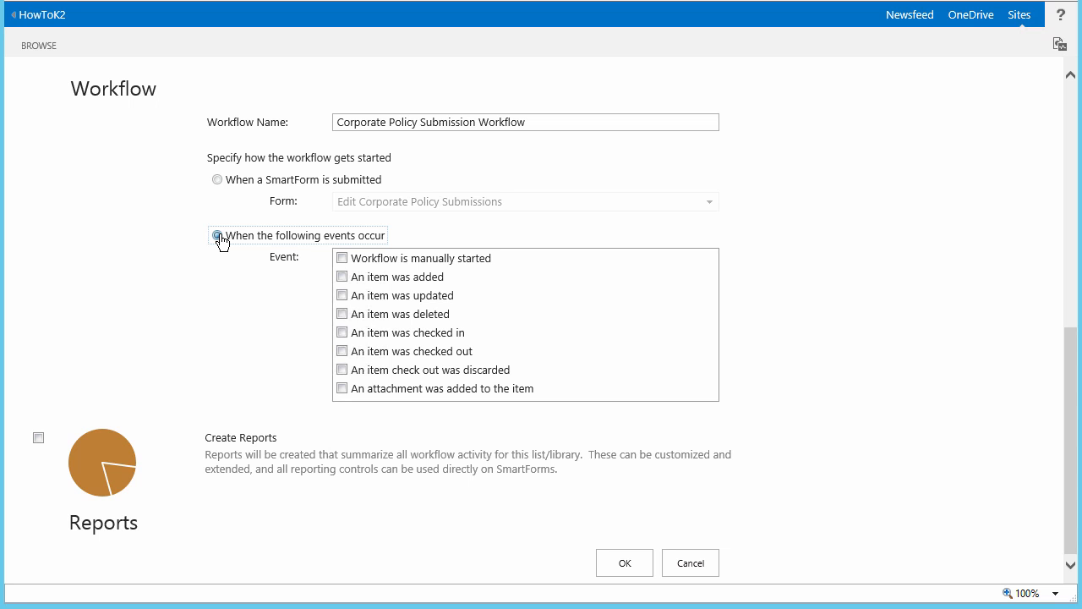
pyautogui.click(343, 258)
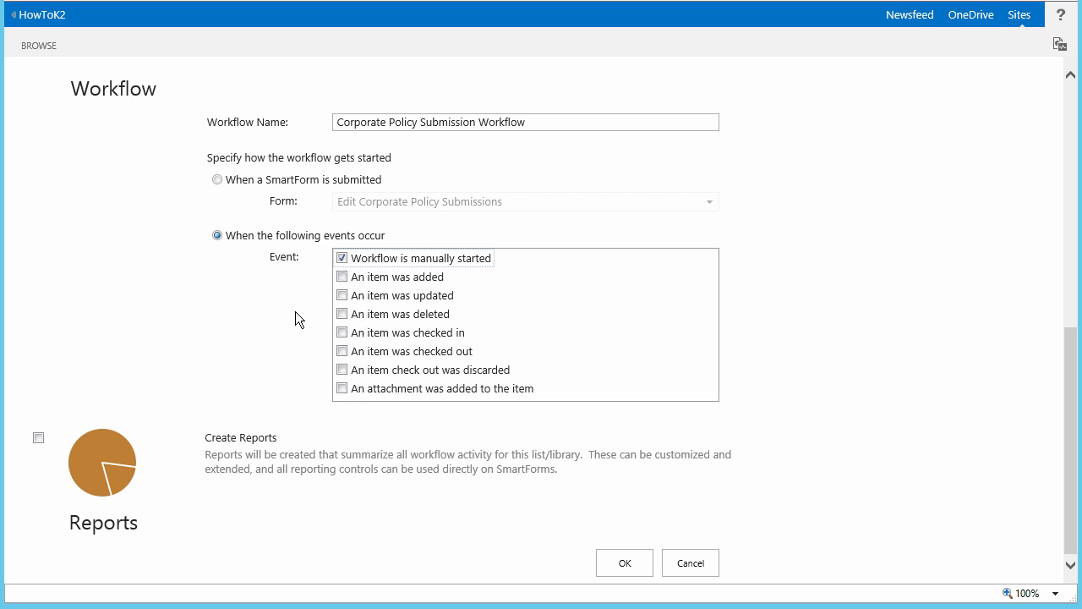
pyautogui.click(39, 439)
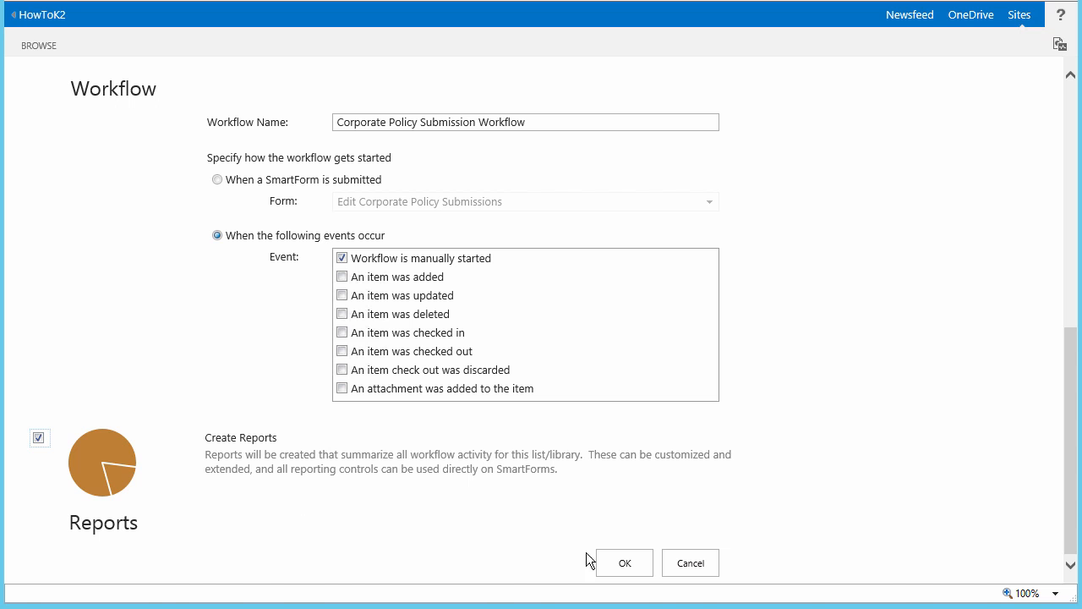
pyautogui.click(613, 572)
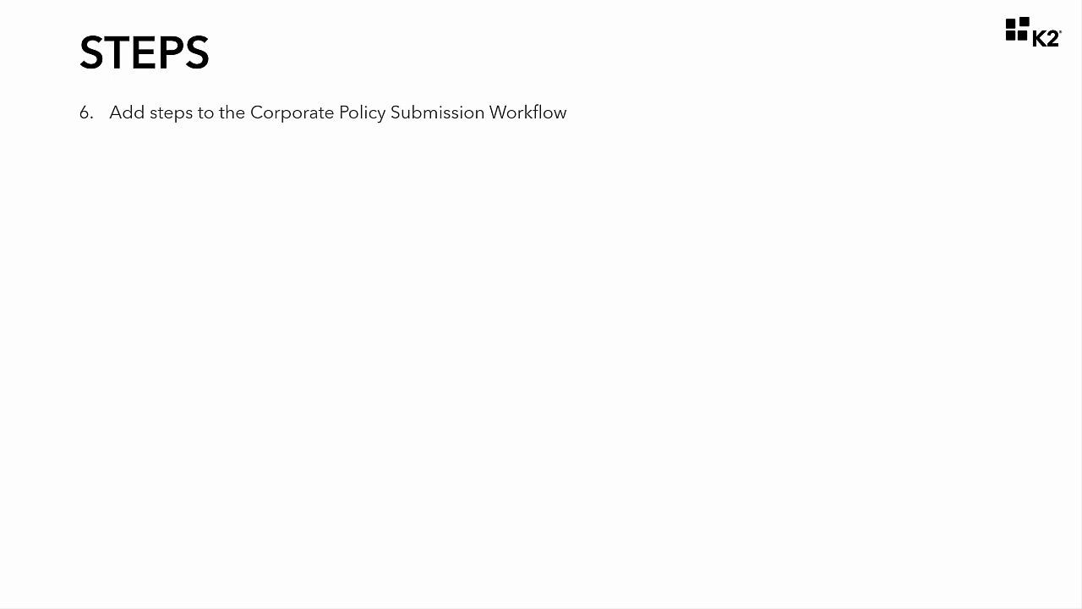
pyautogui.press('Right')
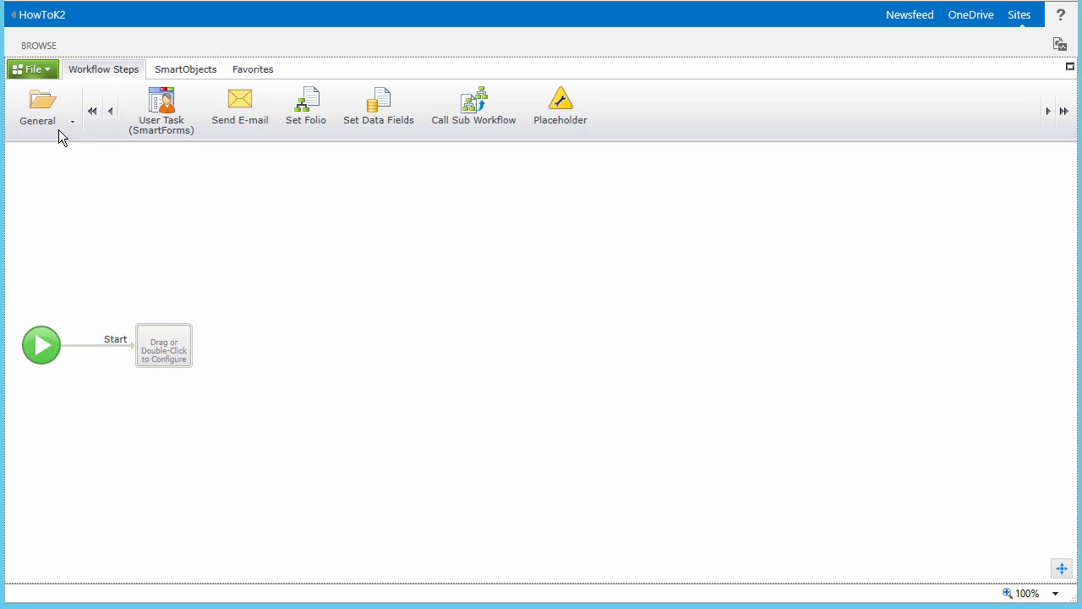
# Add an Update Document Properties step after Start that sets the Corporate Policy Submissions document's Policy Status to "Submitted for Review".
pyautogui.click(58, 131)
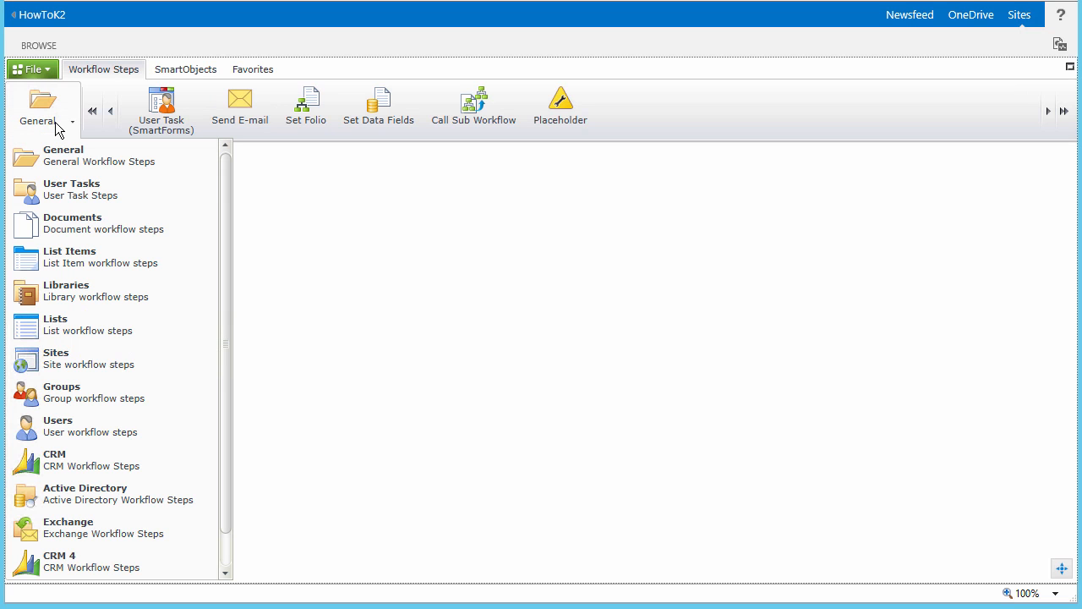
pyautogui.click(86, 233)
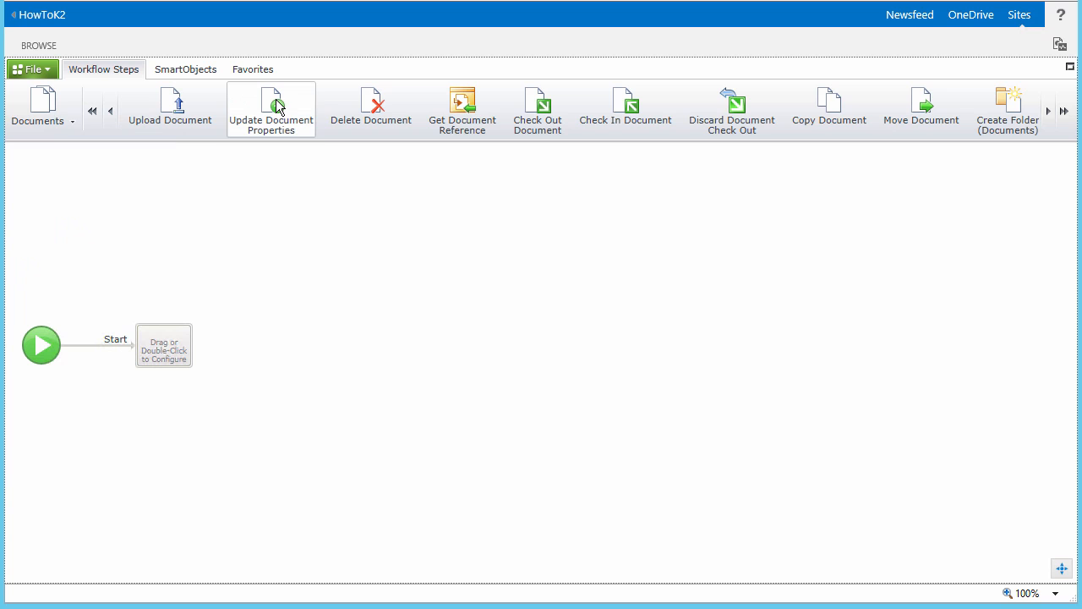
pyautogui.moveTo(277, 105); pyautogui.dragTo(153, 355)
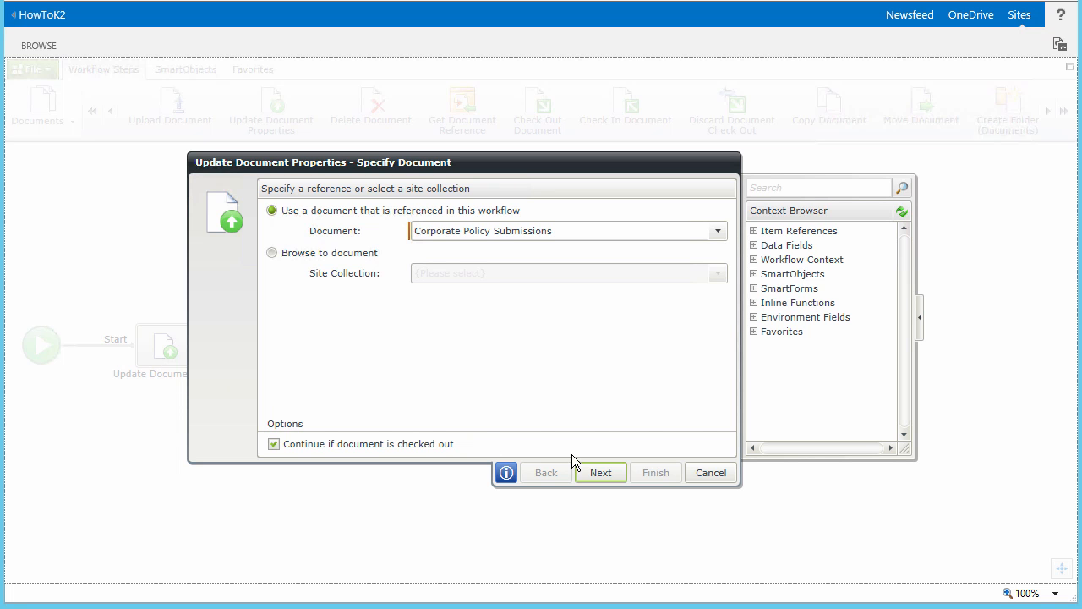
pyautogui.click(603, 468)
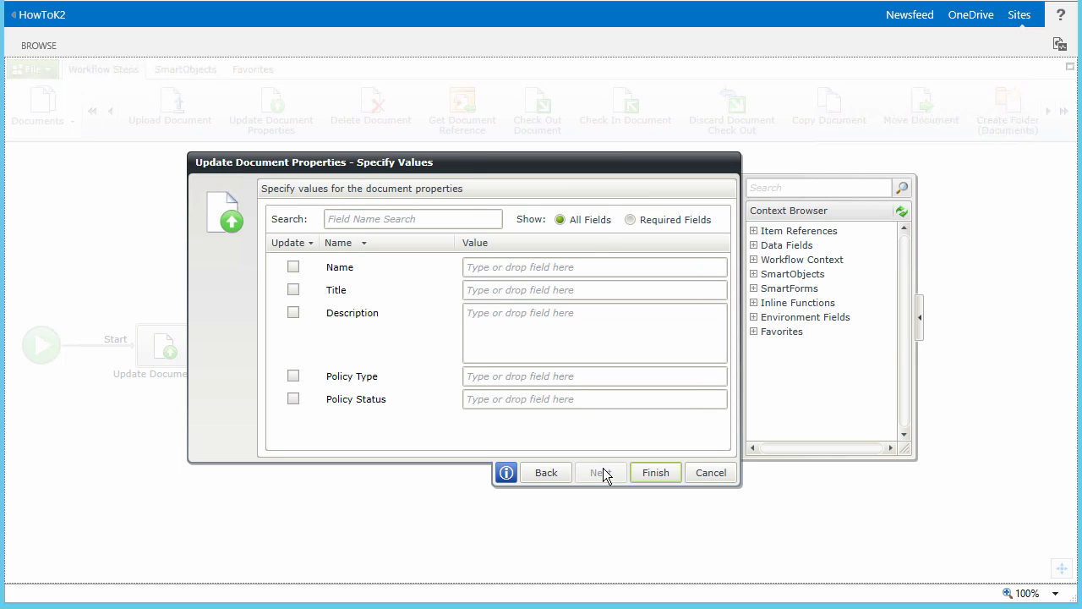
pyautogui.click(594, 398)
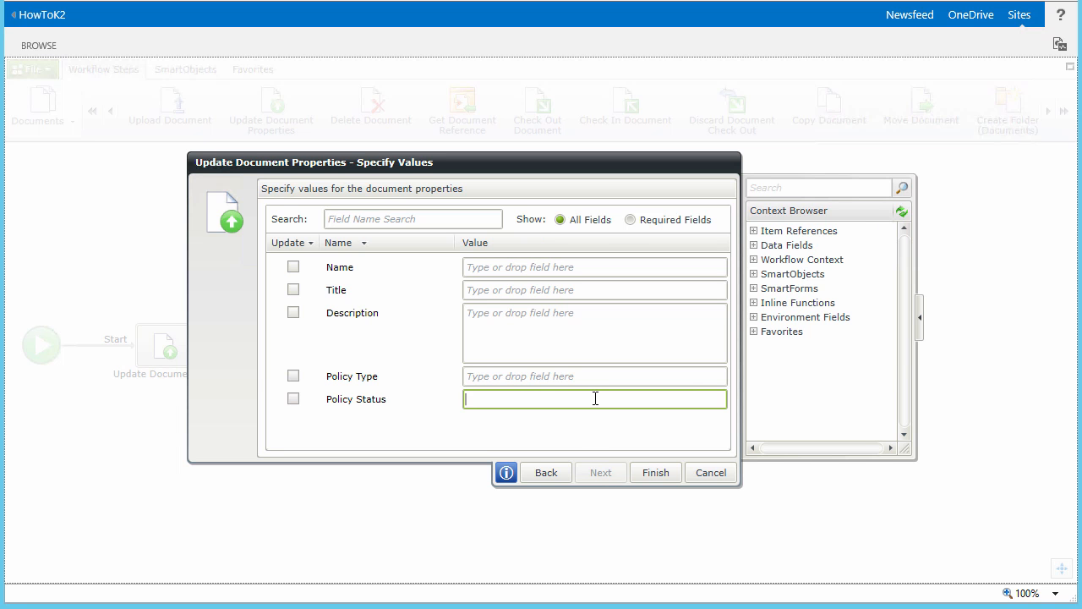
pyautogui.write('Submitted for Review')
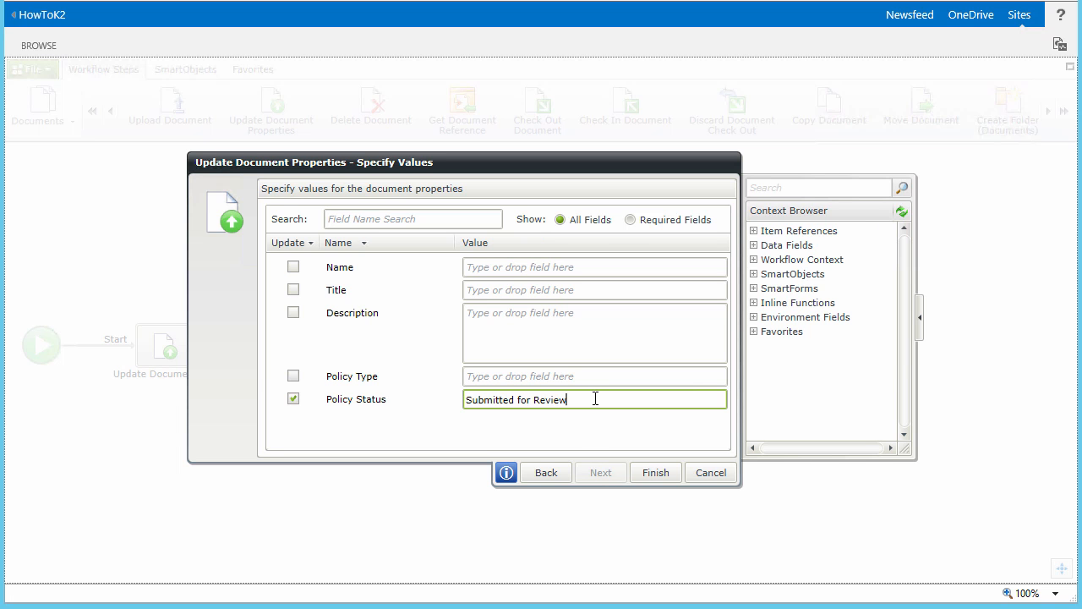
pyautogui.click(657, 468)
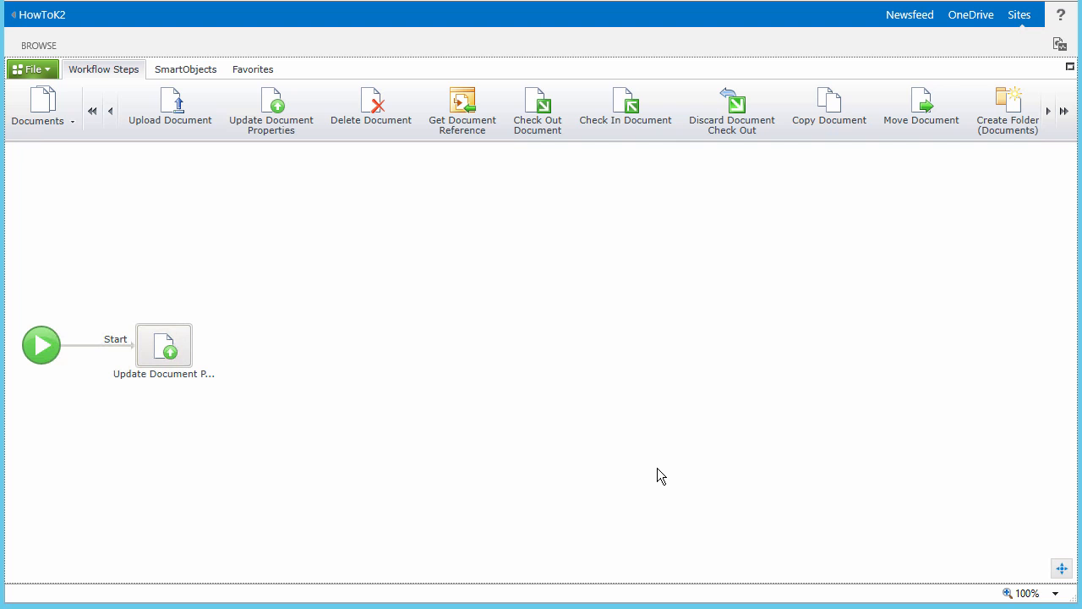
# Rename the Update Document Properties step "Set Status Submitted for Review".
pyautogui.click(184, 379)
pyautogui.write('Submitted for Review')
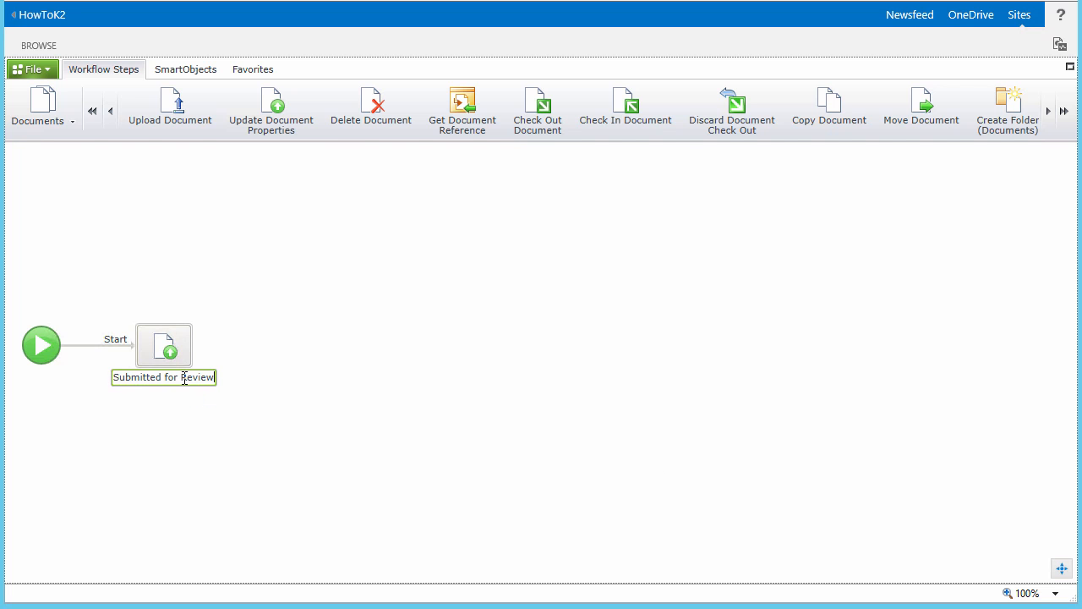
pyautogui.click(211, 429)
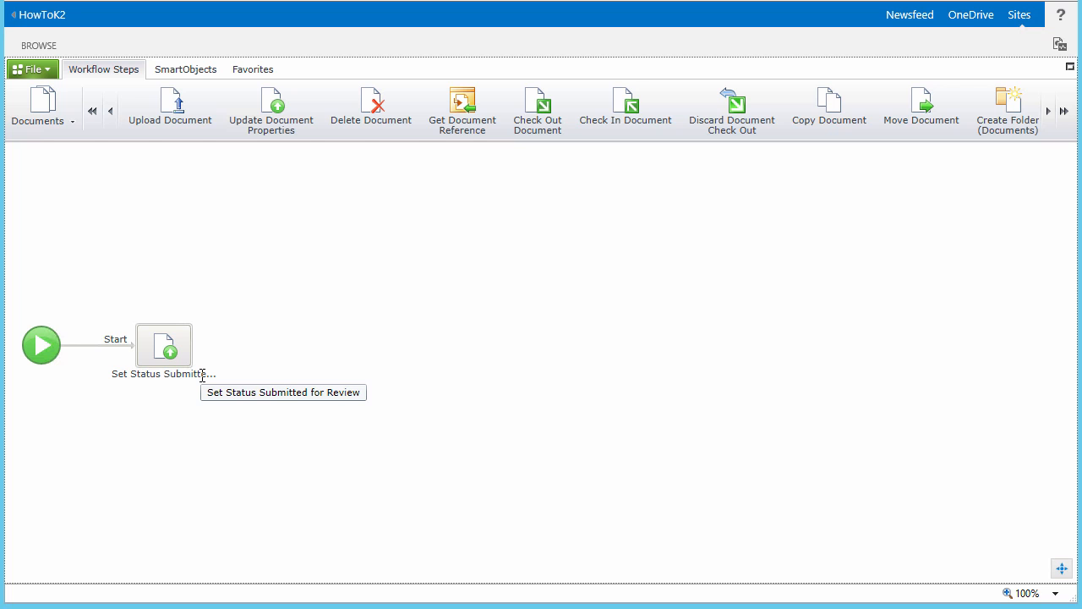
# Add an outcome named "Continue" to the Set Status Submitted for Review step, linked to a new workflow step.
pyautogui.click(180, 352)
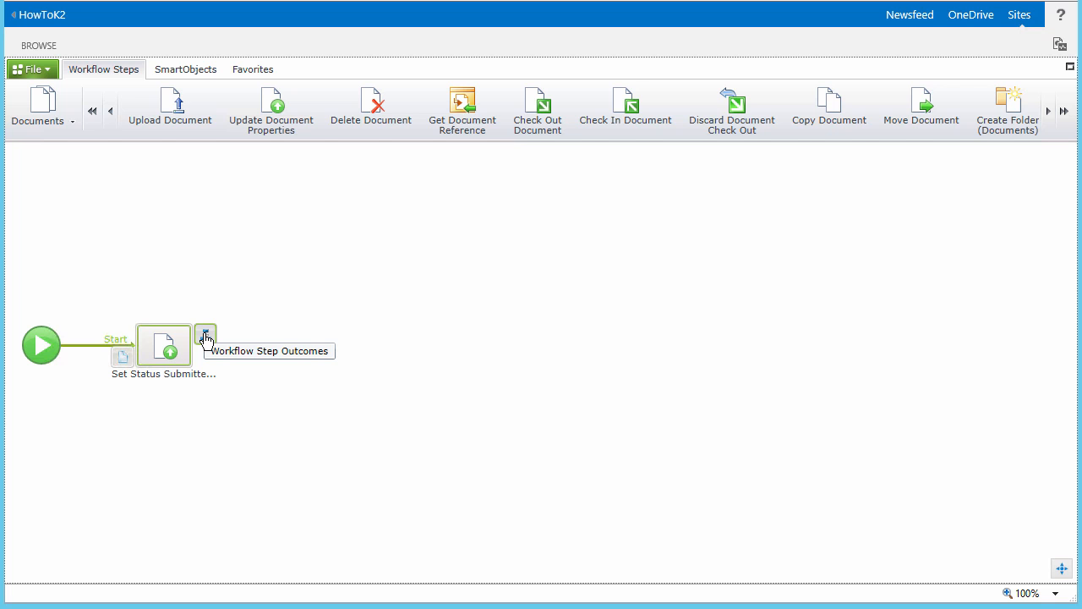
pyautogui.click(205, 337)
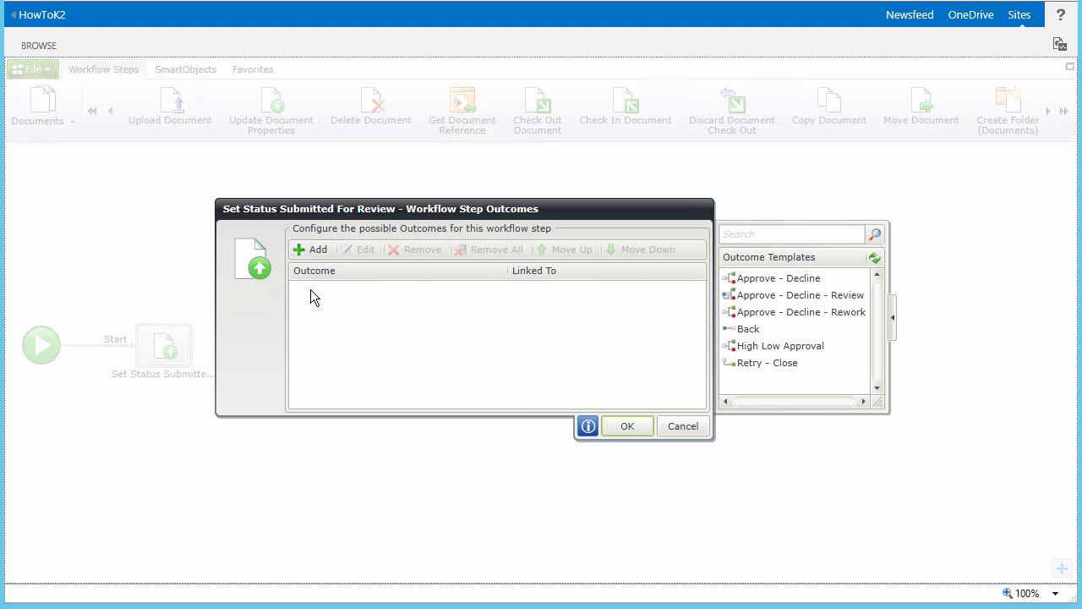
pyautogui.click(310, 250)
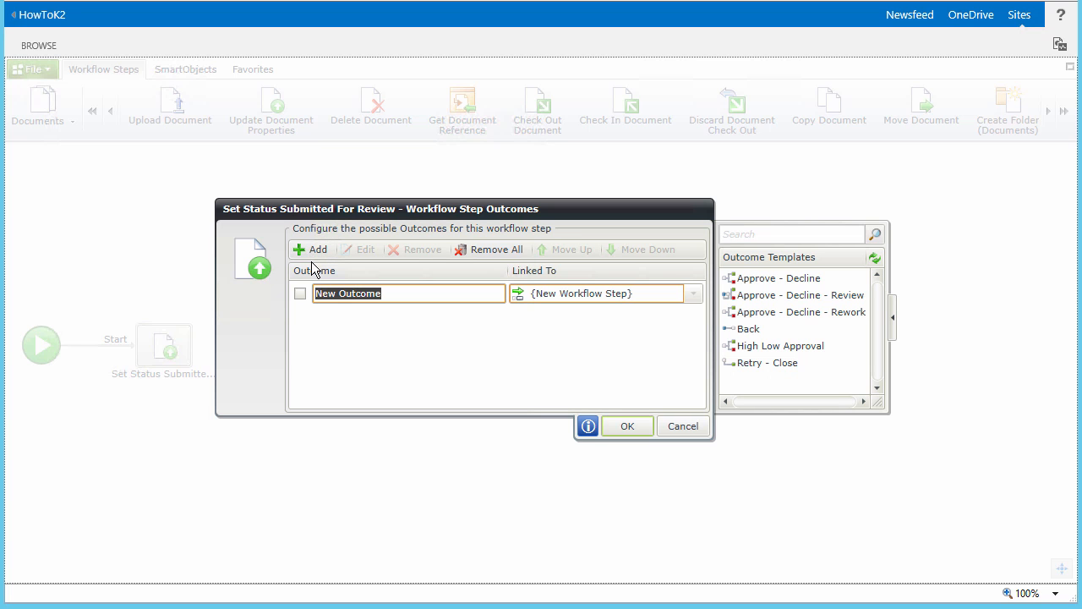
pyautogui.write('Continue')
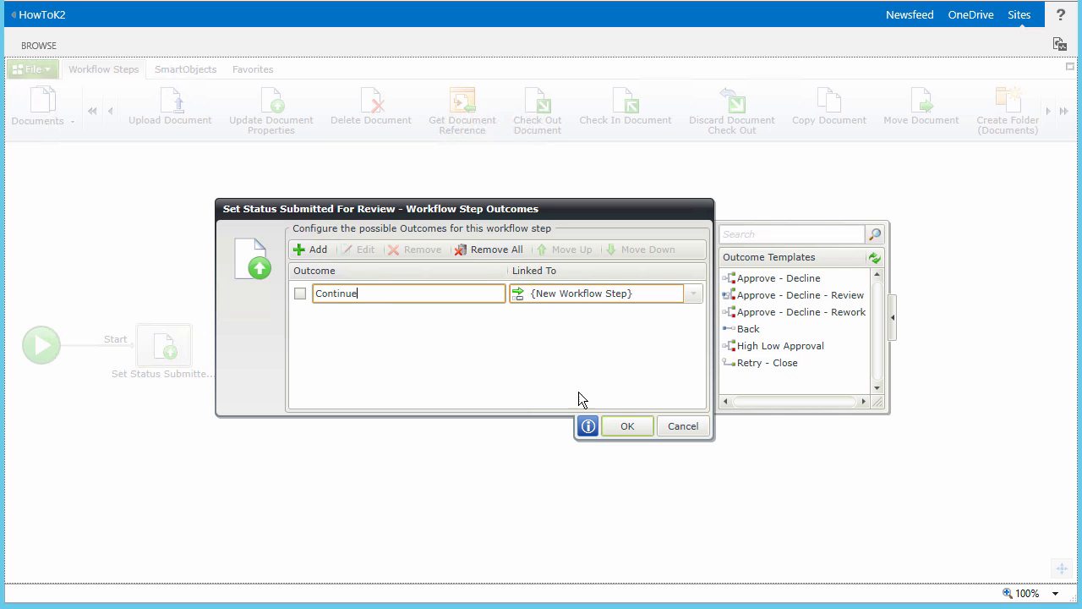
pyautogui.click(624, 426)
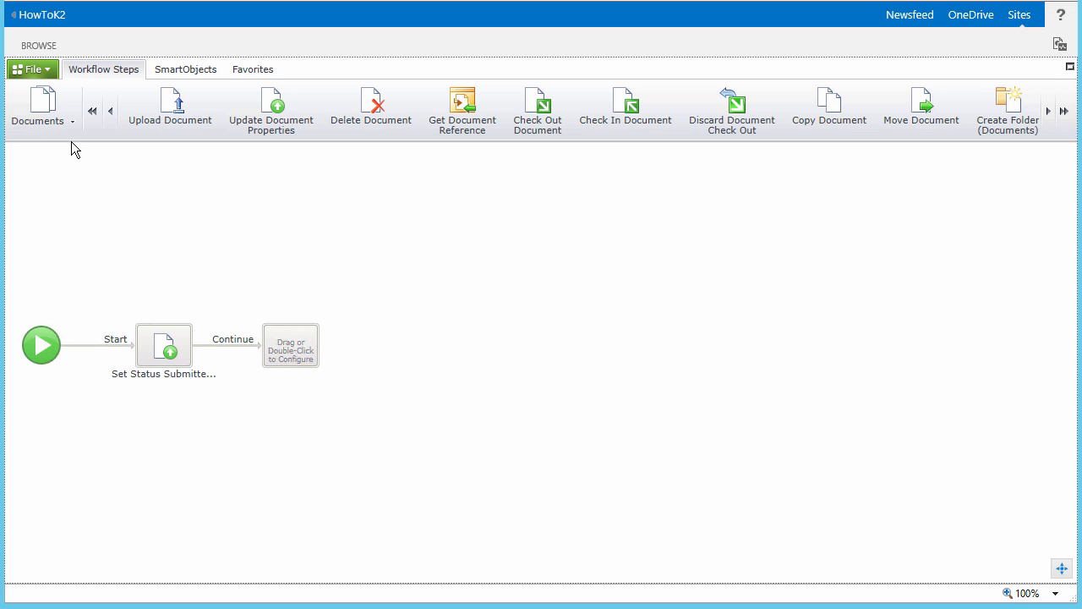
# Add a User Task step after the Continue outcome and name it "Review new policy".
pyautogui.click(46, 118)
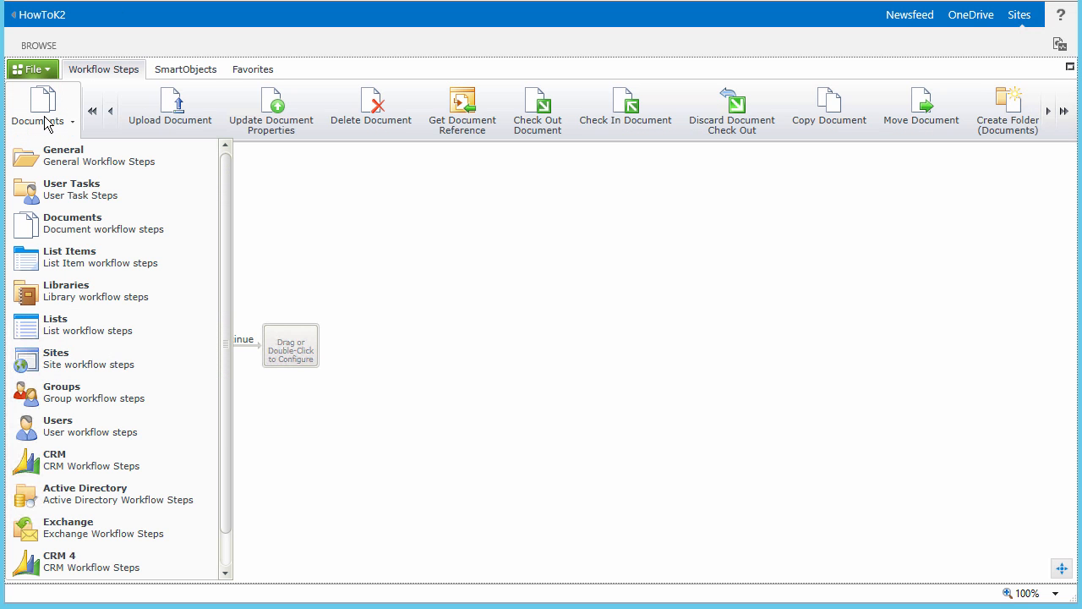
pyautogui.click(62, 156)
pyautogui.moveTo(157, 106); pyautogui.dragTo(290, 338)
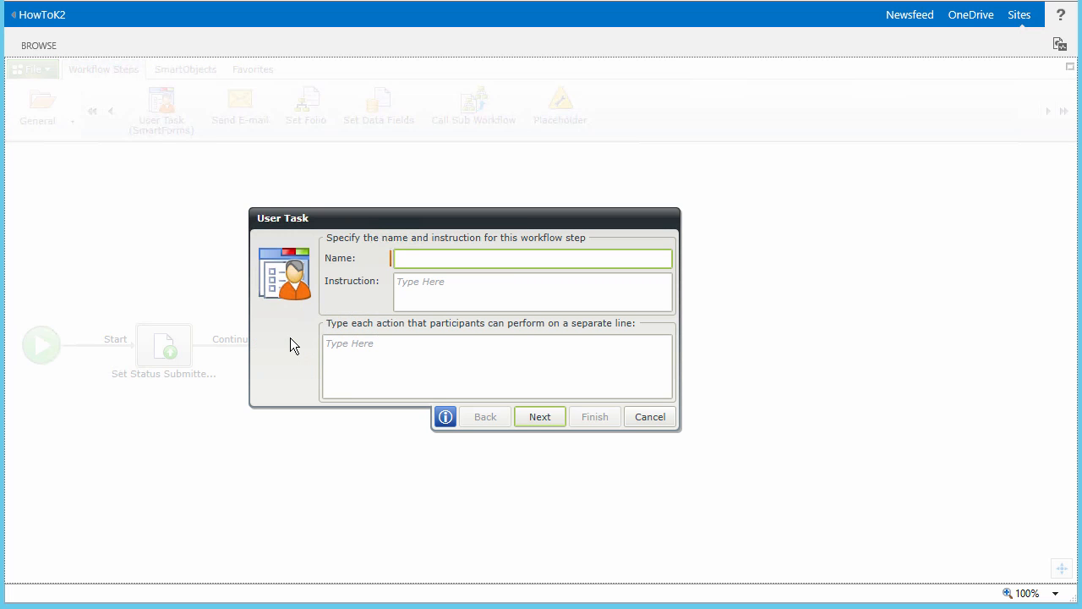
pyautogui.write('Review new policy')
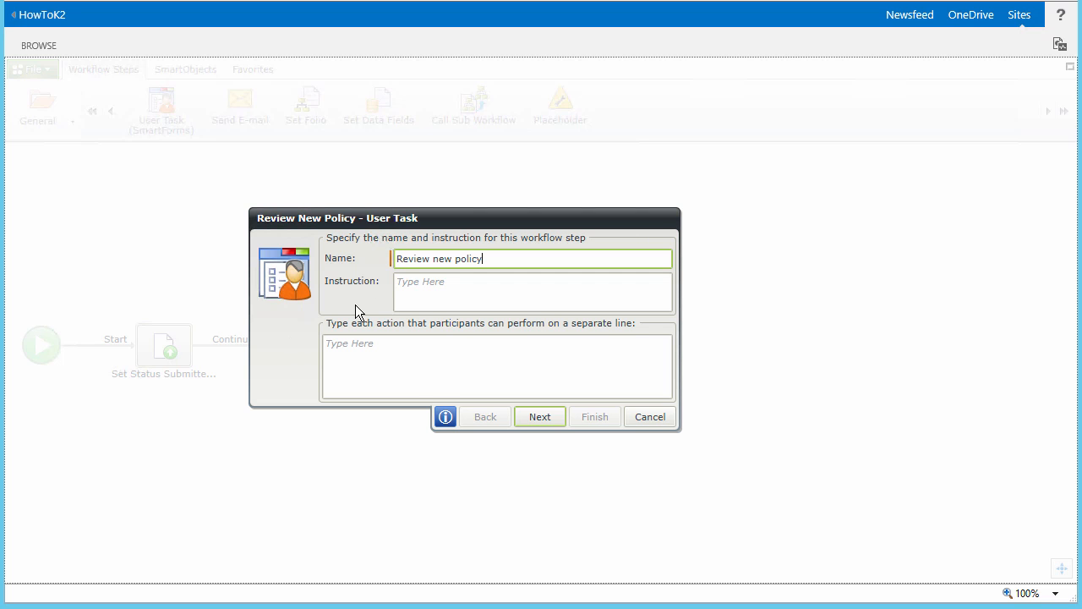
# Enter instruction "Please review the submitted policy and indicate whether it can be sent for Approval or Returned for Rework" and actions "Send for Approval", "Return for Rework".
pyautogui.click(410, 287)
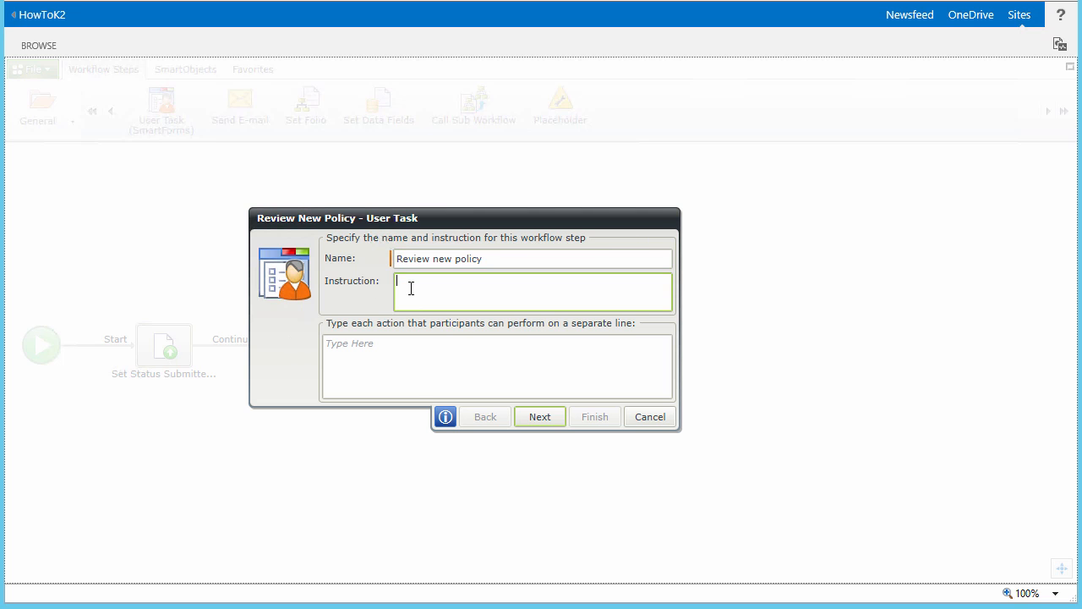
pyautogui.write('Please review the submitted policy and indicate whether it can be sent for Approval or Returned for Rework')
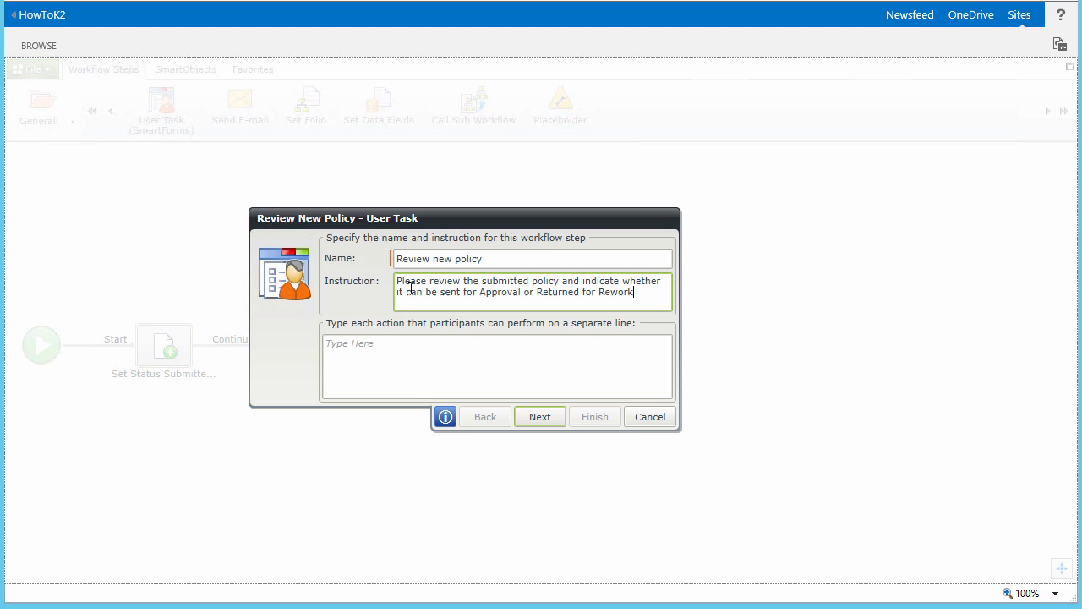
pyautogui.click(389, 343)
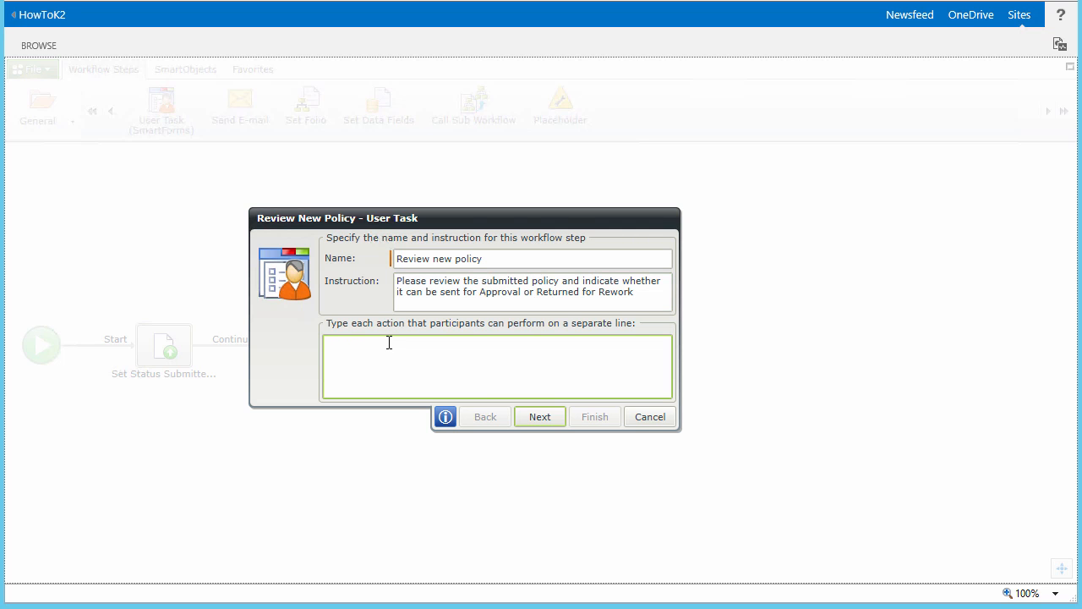
pyautogui.write('Send for Approval Return for Rework')
pyautogui.click(532, 414)
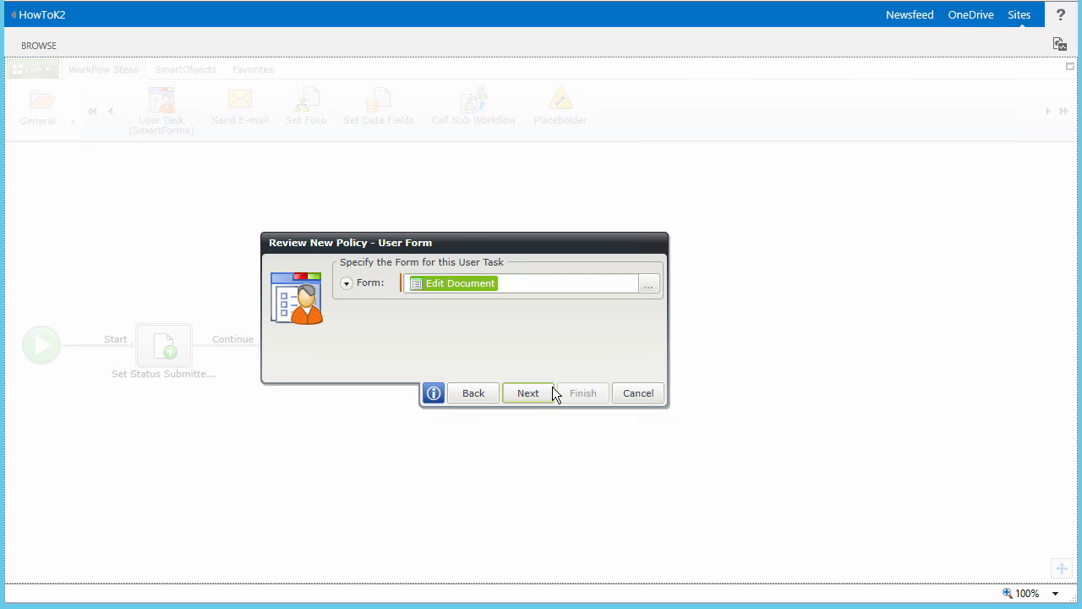
# Set the user task's form to Display Document from the Corporate Policy Submissions library of the HowToK2 site.
pyautogui.click(649, 284)
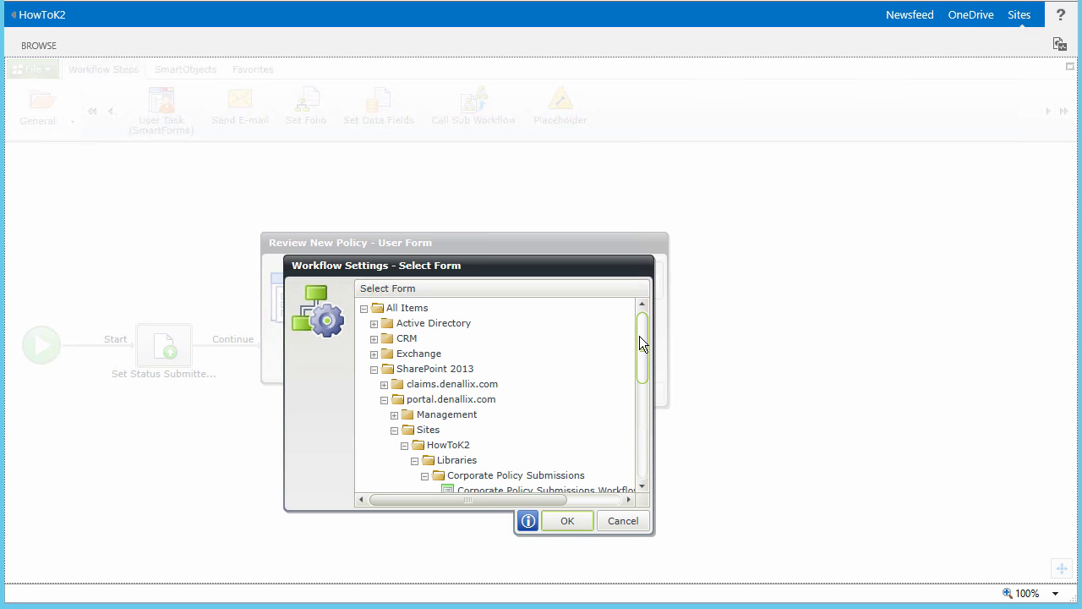
pyautogui.moveTo(640, 331); pyautogui.dragTo(649, 374)
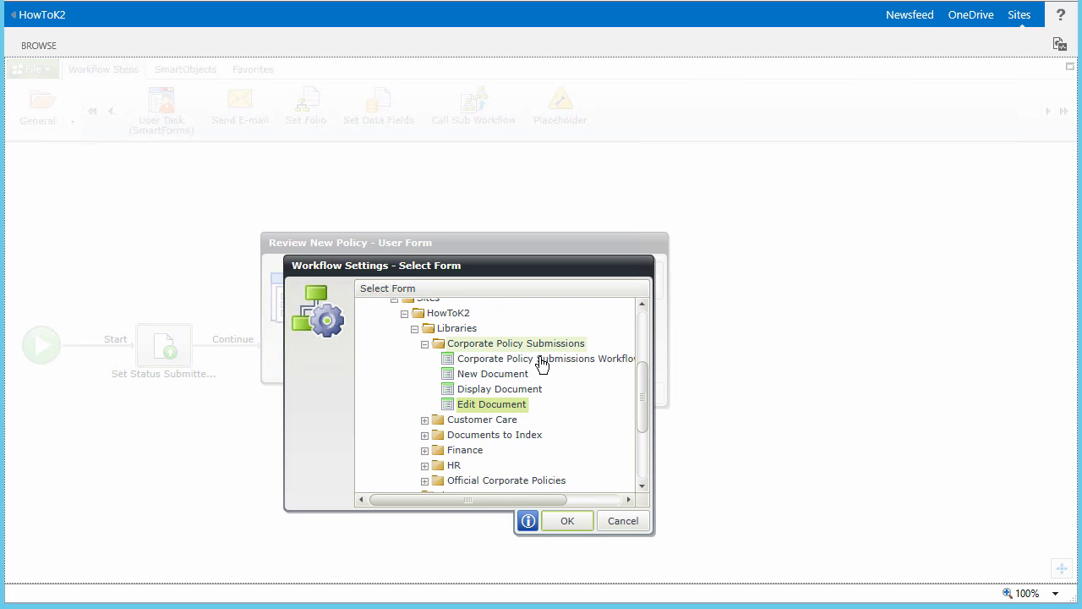
pyautogui.click(507, 390)
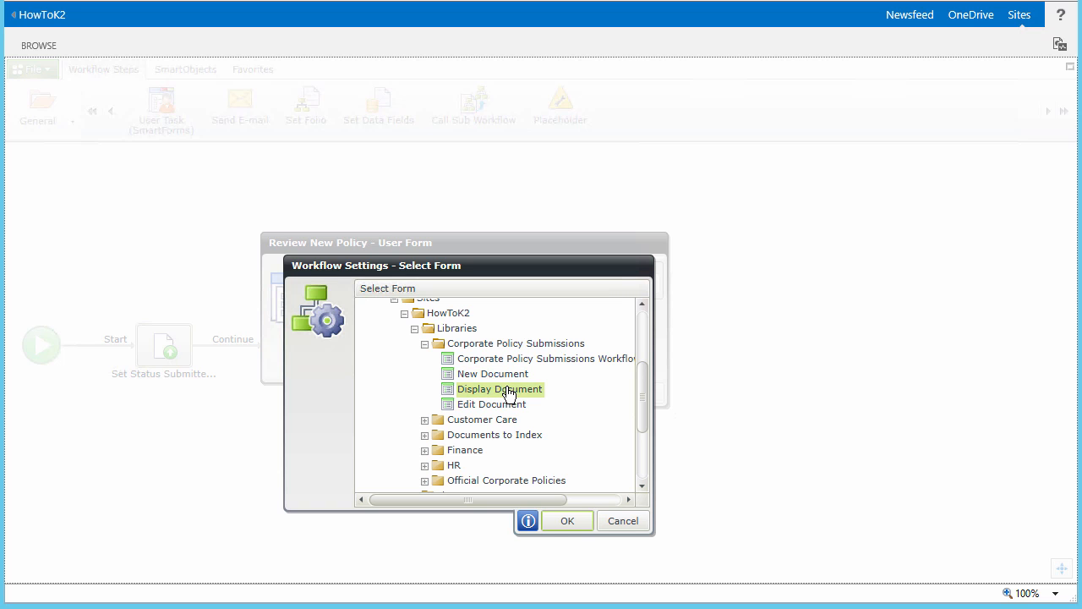
pyautogui.click(553, 519)
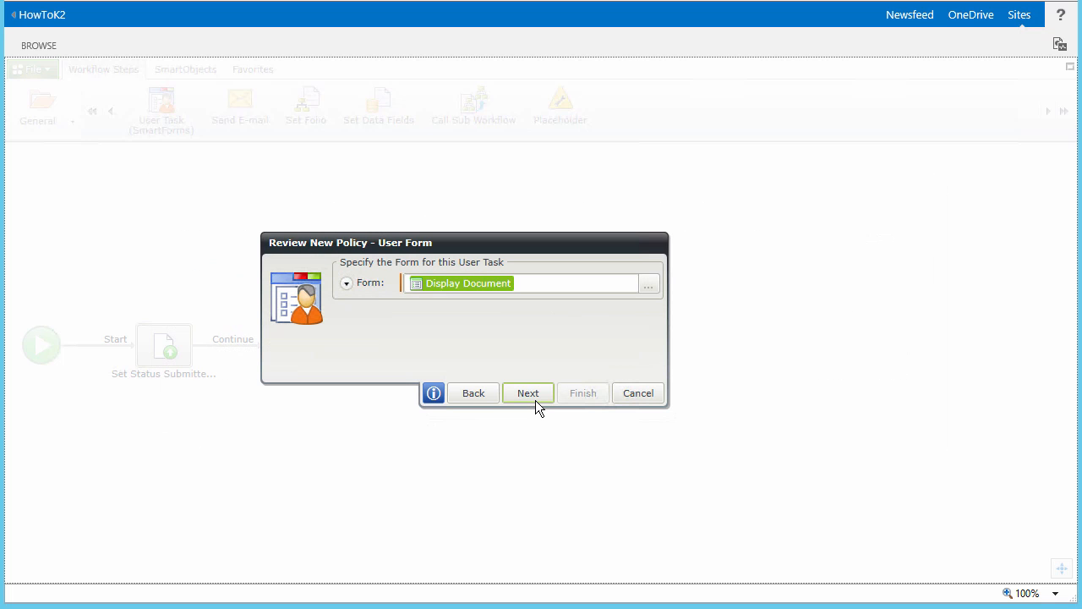
pyautogui.click(535, 400)
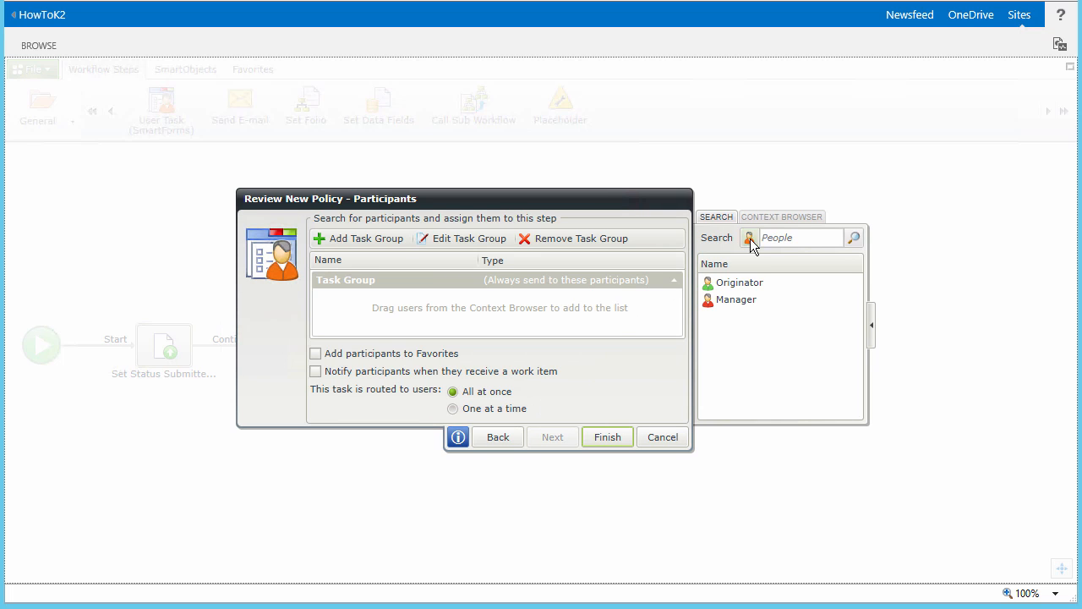
# Search the groups for "Corporate Policy" and assign Portal\Corporate Policy Reviewers as the task's participants.
pyautogui.click(749, 239)
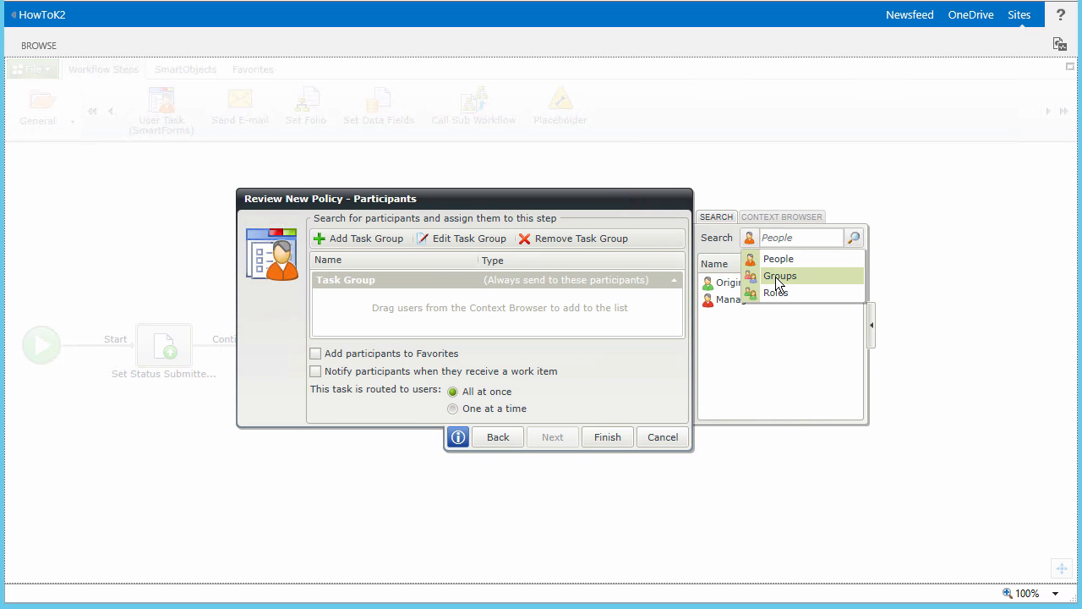
pyautogui.click(778, 279)
pyautogui.write('Corporate Policy')
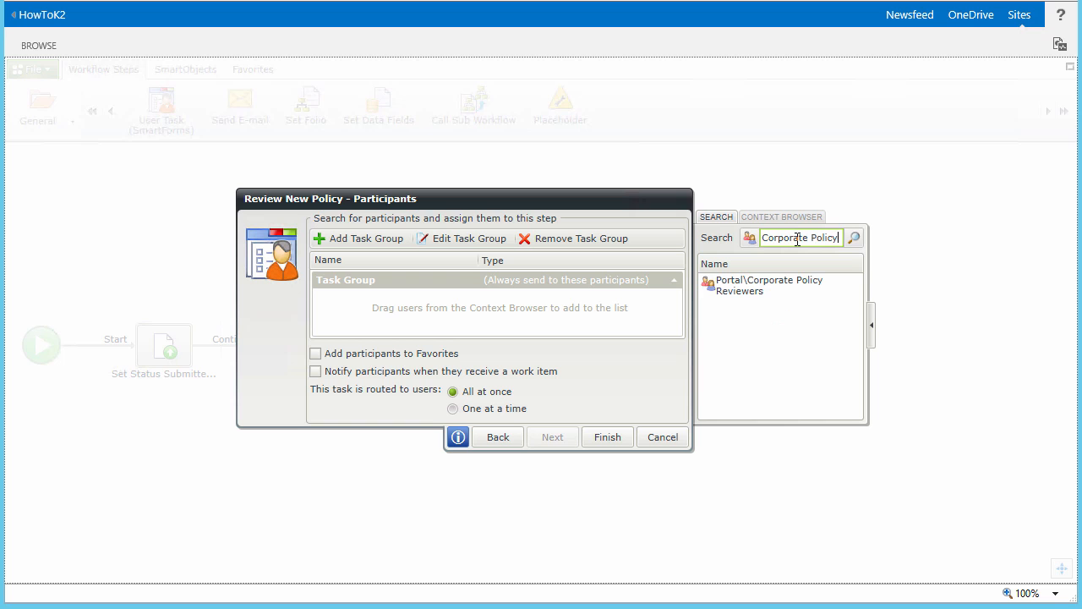
pyautogui.click(764, 284)
pyautogui.moveTo(763, 287); pyautogui.dragTo(509, 313)
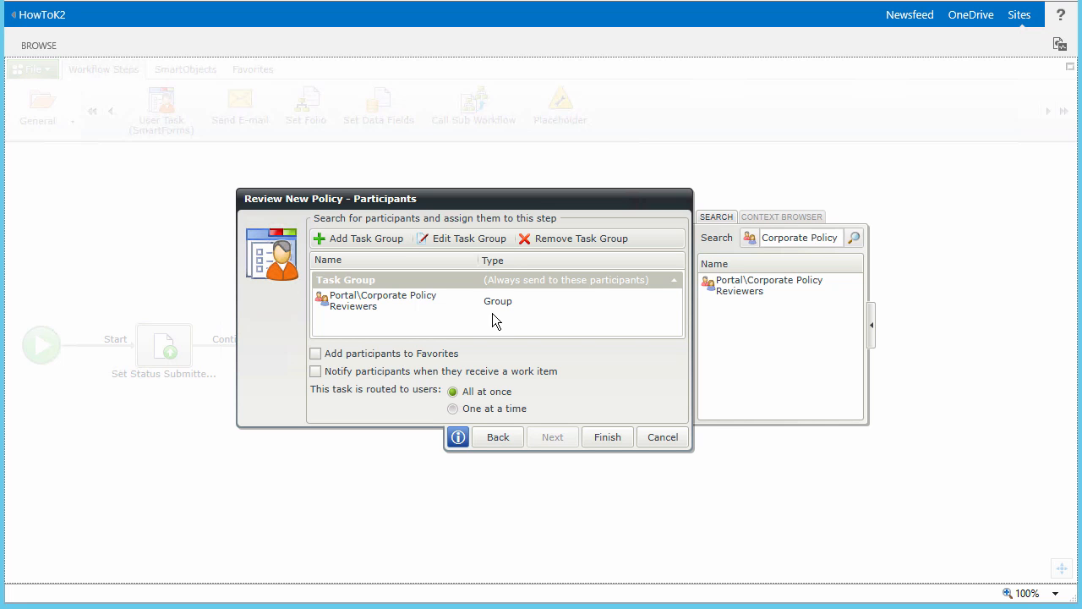
# Notify participants when they receive a work item, using a customized message with the subject "Corporate Policy submitted for review".
pyautogui.click(316, 372)
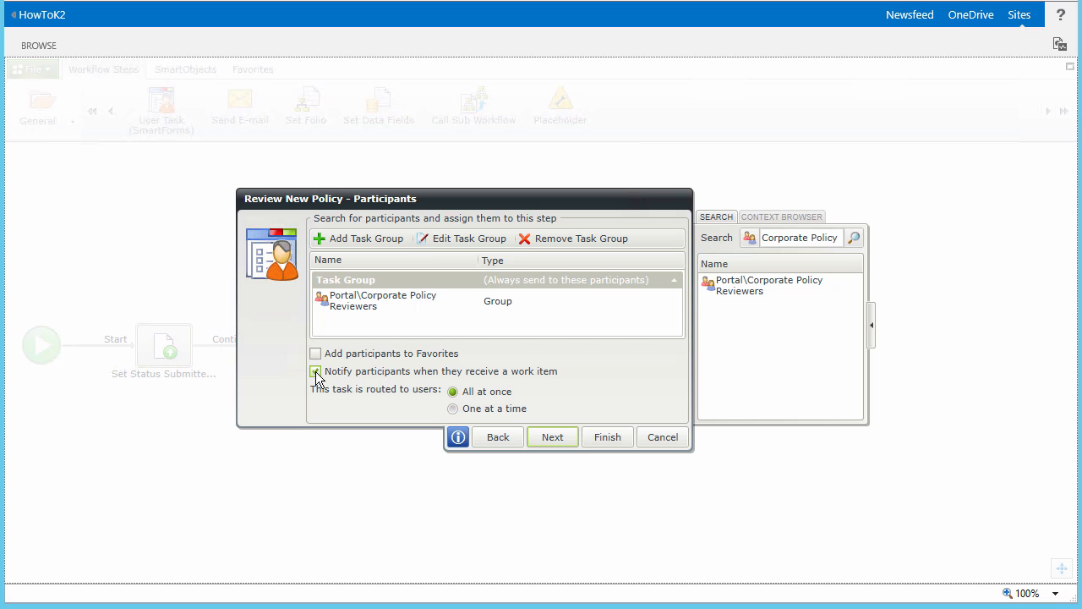
pyautogui.click(552, 437)
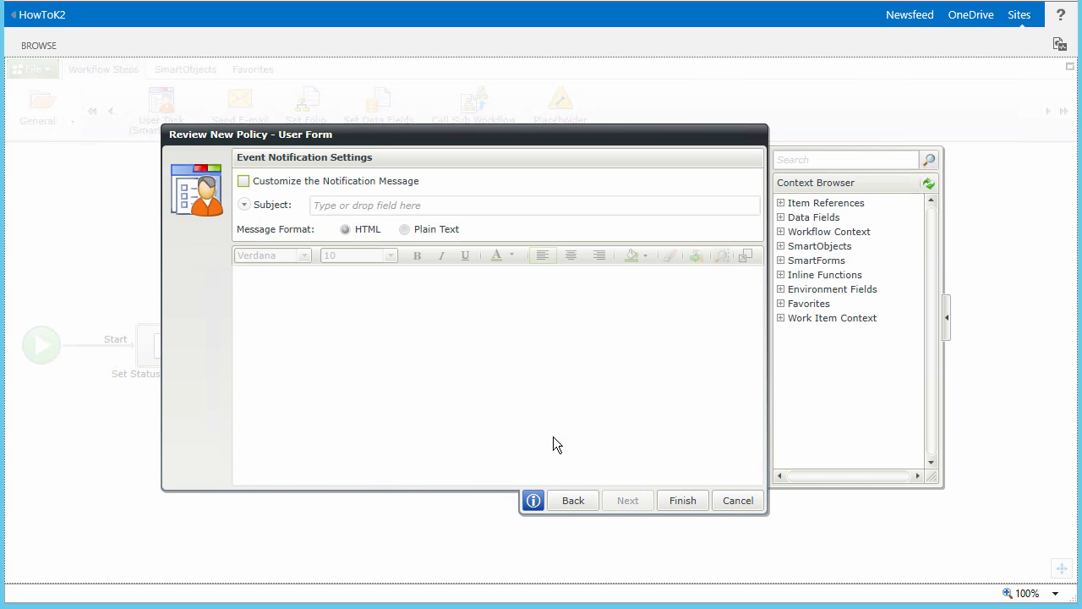
pyautogui.click(244, 181)
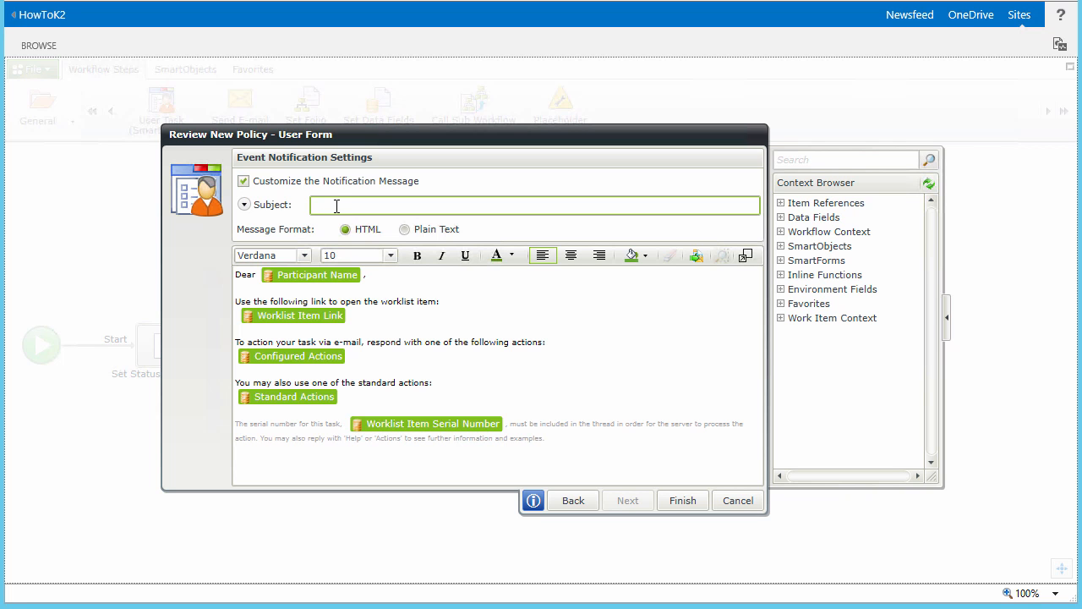
pyautogui.write('Corporate Policy submitted for review')
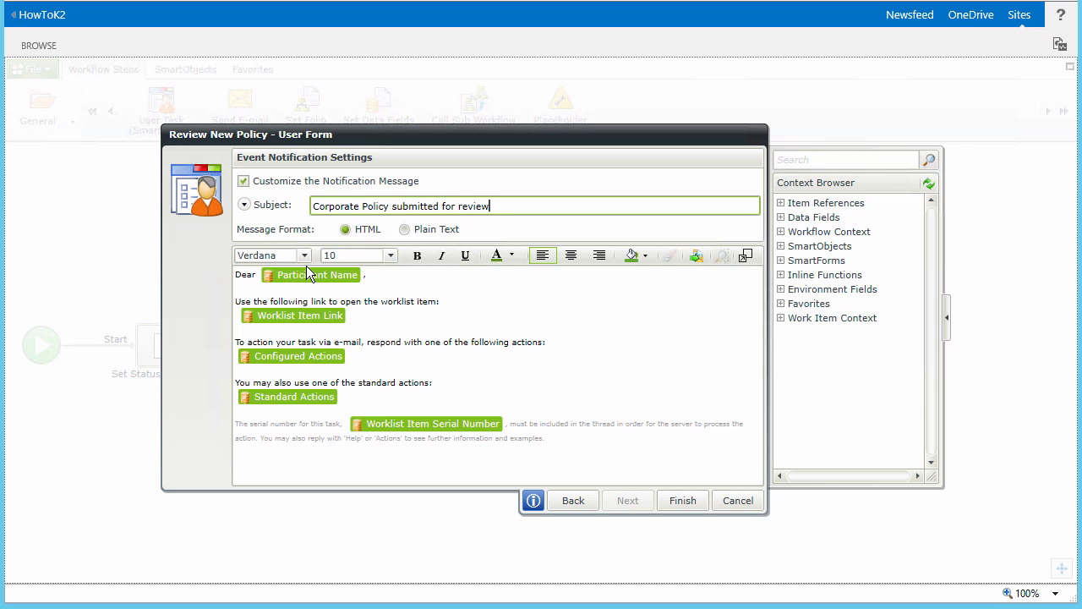
# Replace the link introduction with "has submitted a new Corporate Policy titled ." and a request to review it via the link and indicate Approval or rework.
pyautogui.click(262, 290)
pyautogui.press('Down')
pyautogui.hotkey('shift', 'End')
pyautogui.press('Delete')
pyautogui.press('Up')
pyautogui.press('Return')
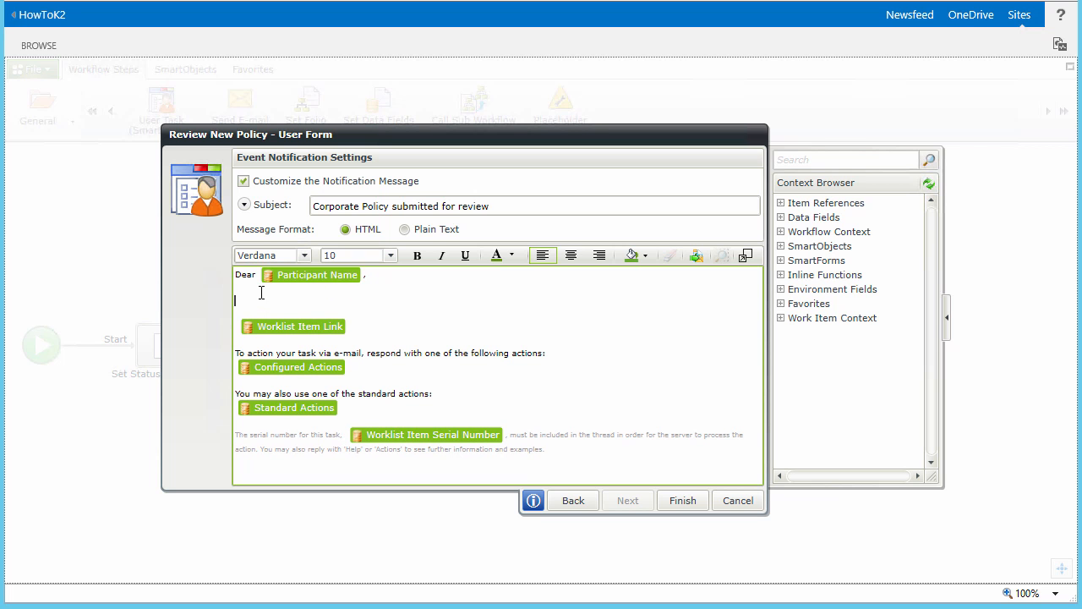
pyautogui.write('has submitted a new Corporate Policy titled . Please review the policy using the link below, and indicate whether or not the policy can be submitted for Approval or requires rework.')
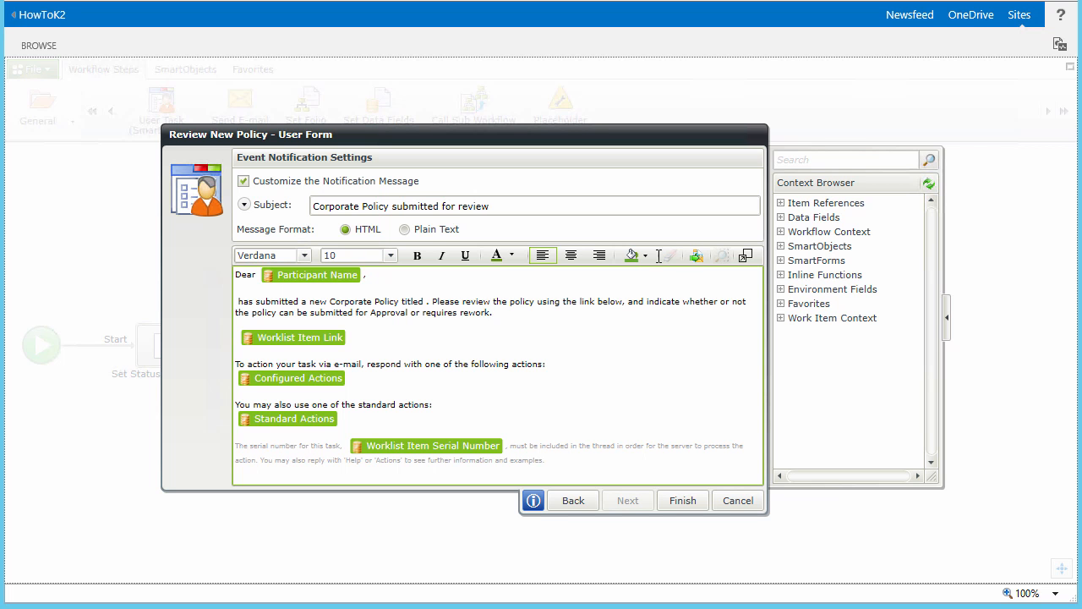
# Insert the Originator Full Name before "has submitted" and a referenced document field after "titled", and finish the Review New Policy task.
pyautogui.click(781, 232)
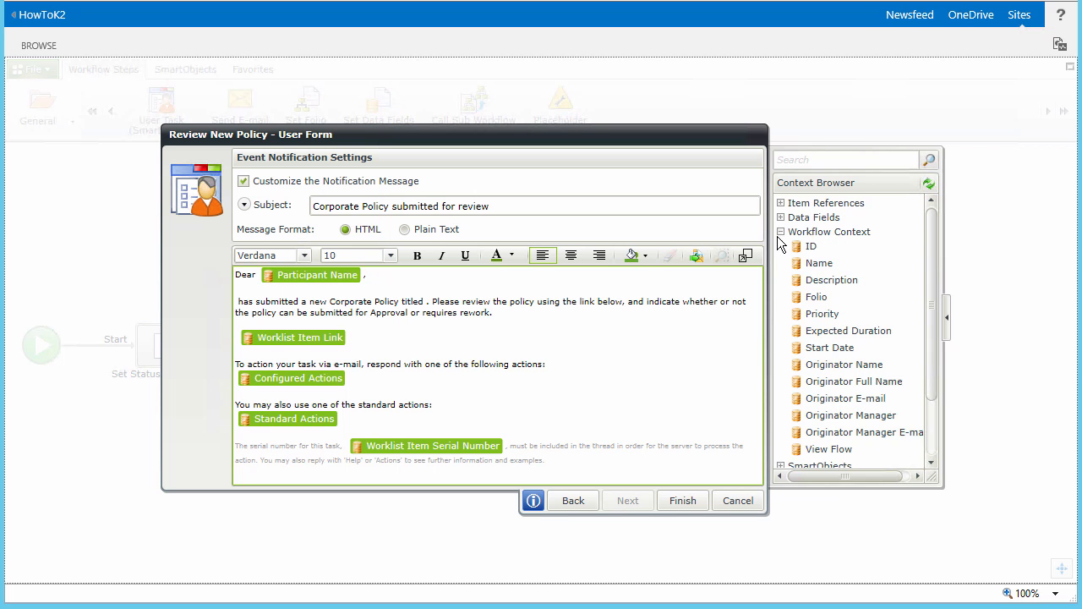
pyautogui.moveTo(867, 381); pyautogui.dragTo(232, 302)
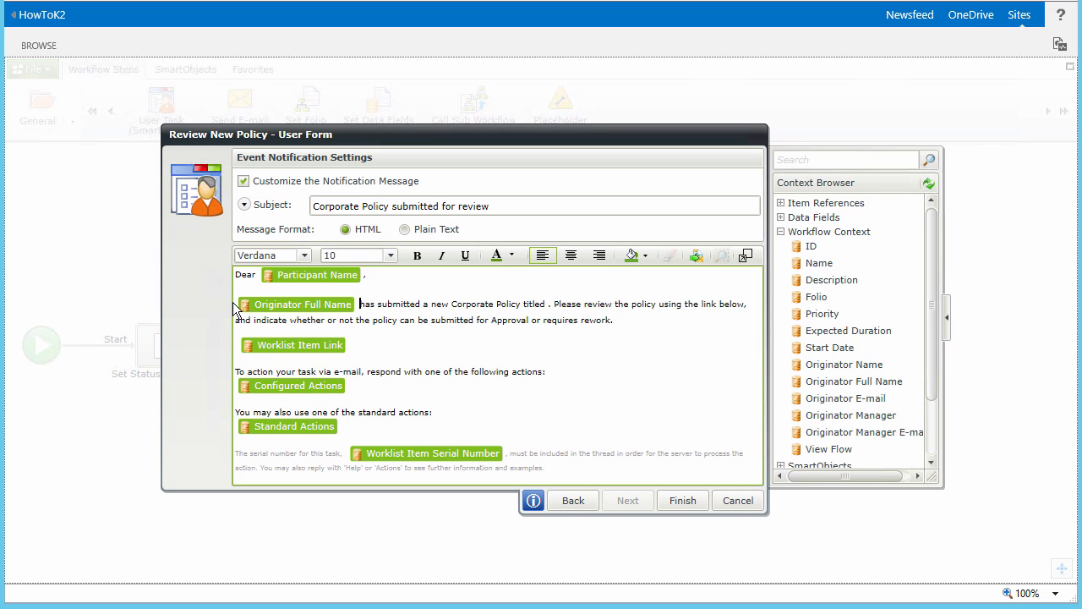
pyautogui.click(780, 204)
pyautogui.click(794, 218)
pyautogui.moveTo(819, 261); pyautogui.dragTo(548, 310)
pyautogui.click(692, 503)
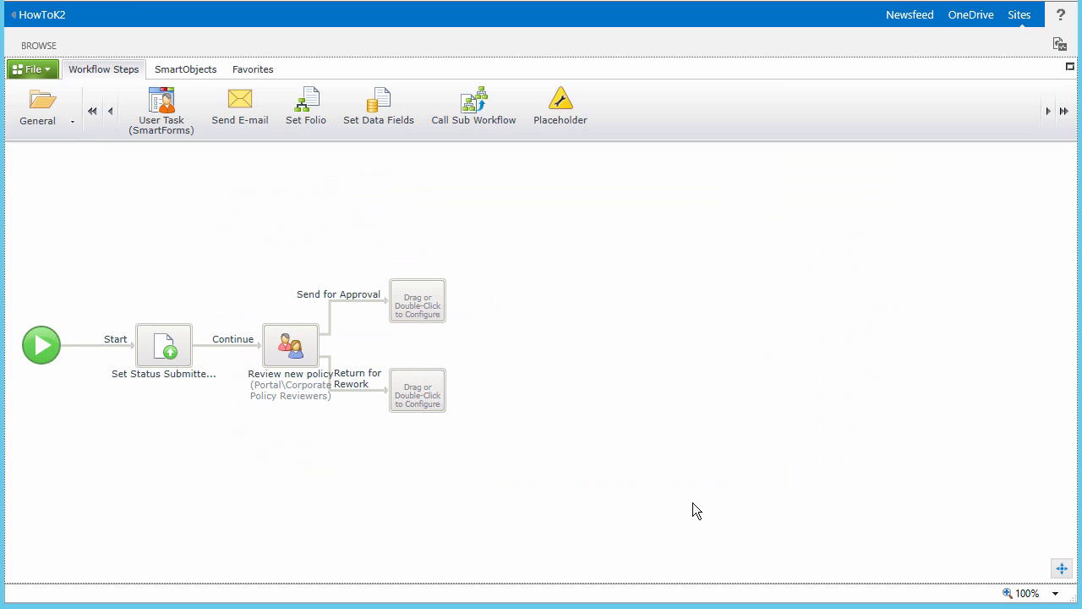
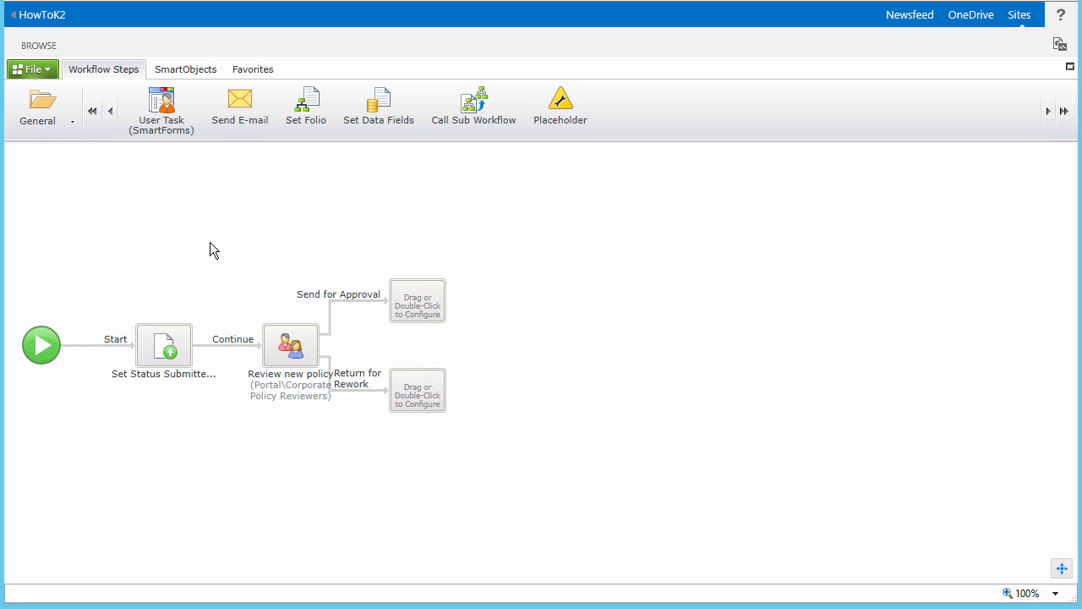
# Add an Update Document Properties step on the Return for Rework outcome that sets the Corporate Policy Submissions document's Policy Status to "Rework Required".
pyautogui.click(53, 125)
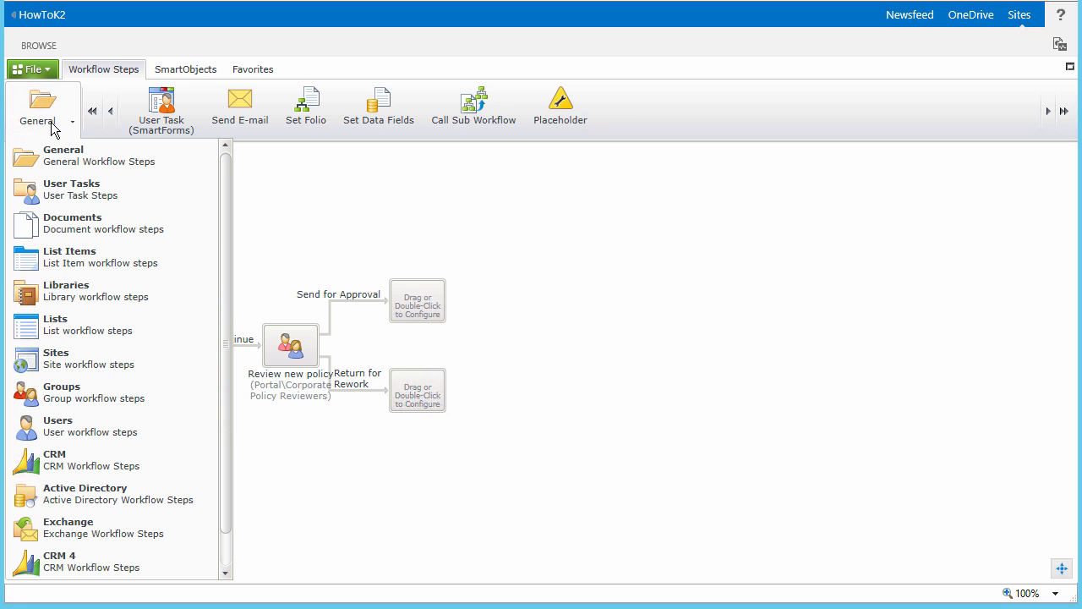
pyautogui.click(73, 216)
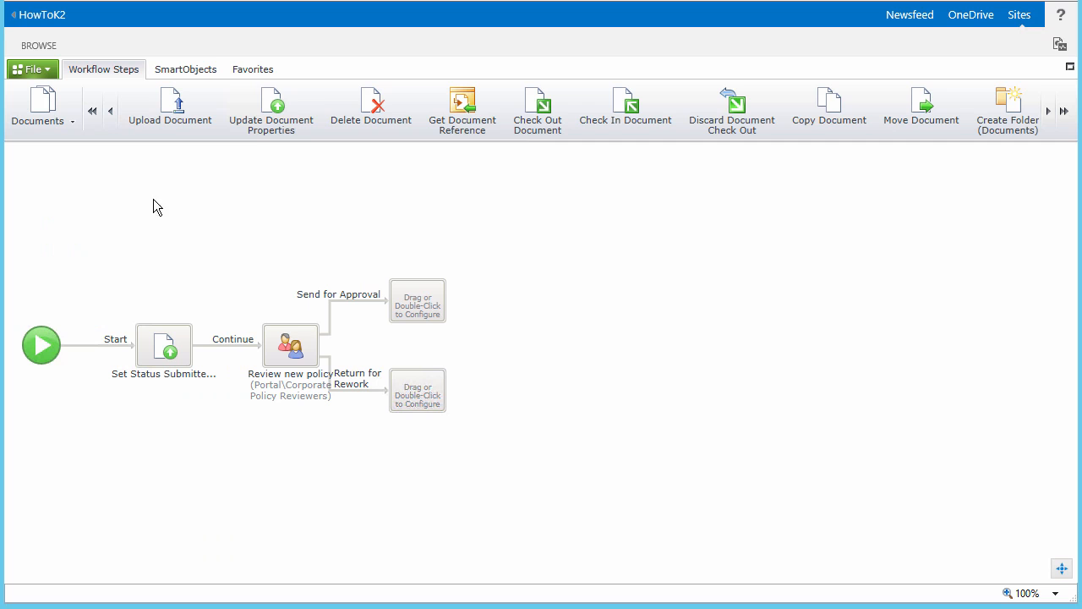
pyautogui.moveTo(347, 222); pyautogui.dragTo(415, 382)
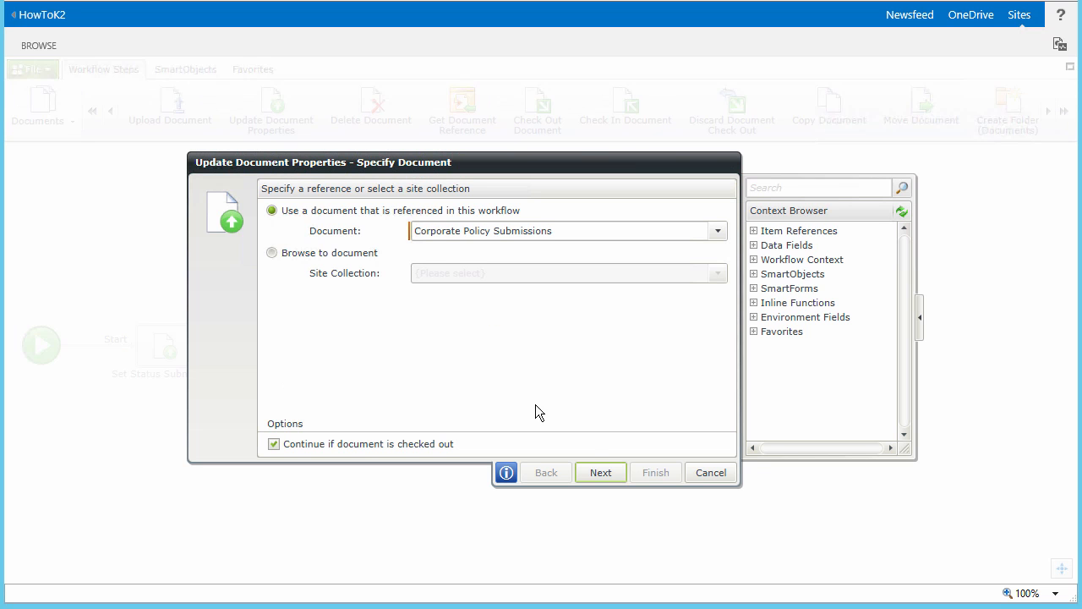
pyautogui.click(607, 473)
pyautogui.click(541, 408)
pyautogui.write('Rework Required')
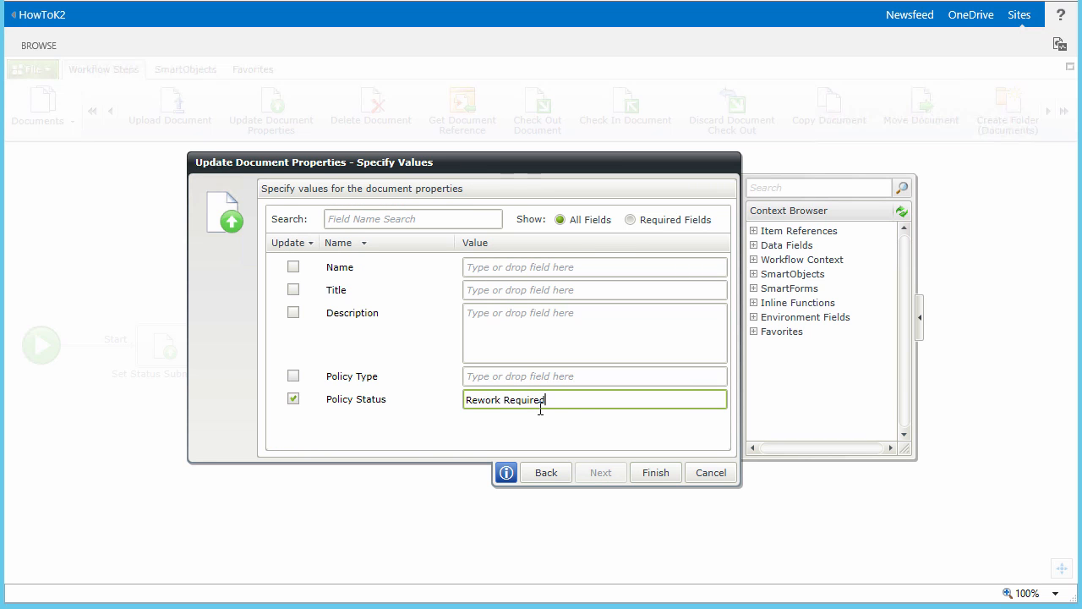
pyautogui.click(653, 473)
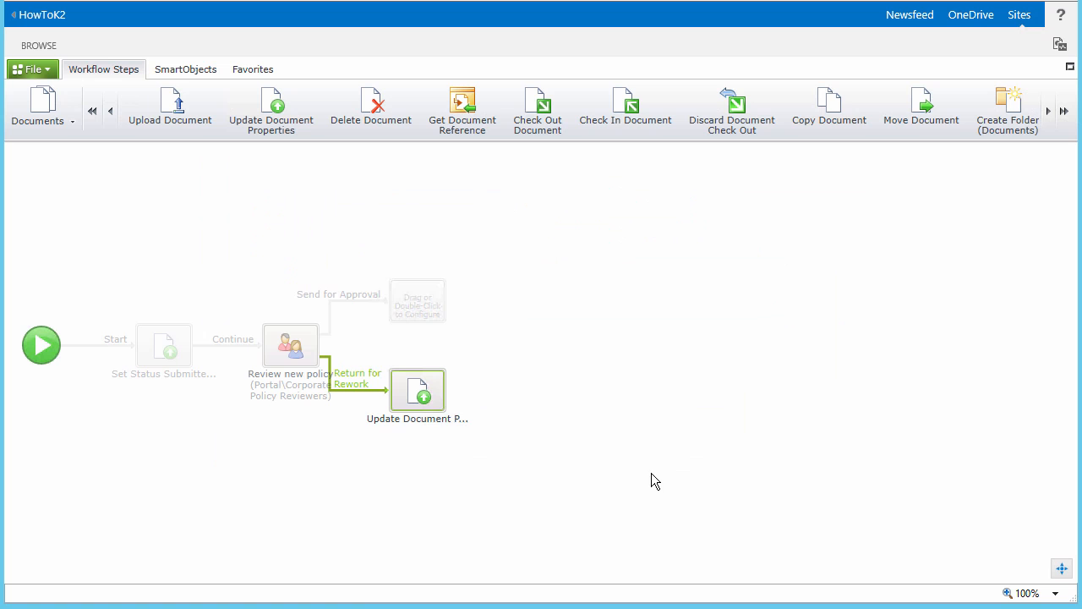
# Rename the Update Document Properties step on the Return for Rework branch "Set Status Rework".
pyautogui.click(438, 418)
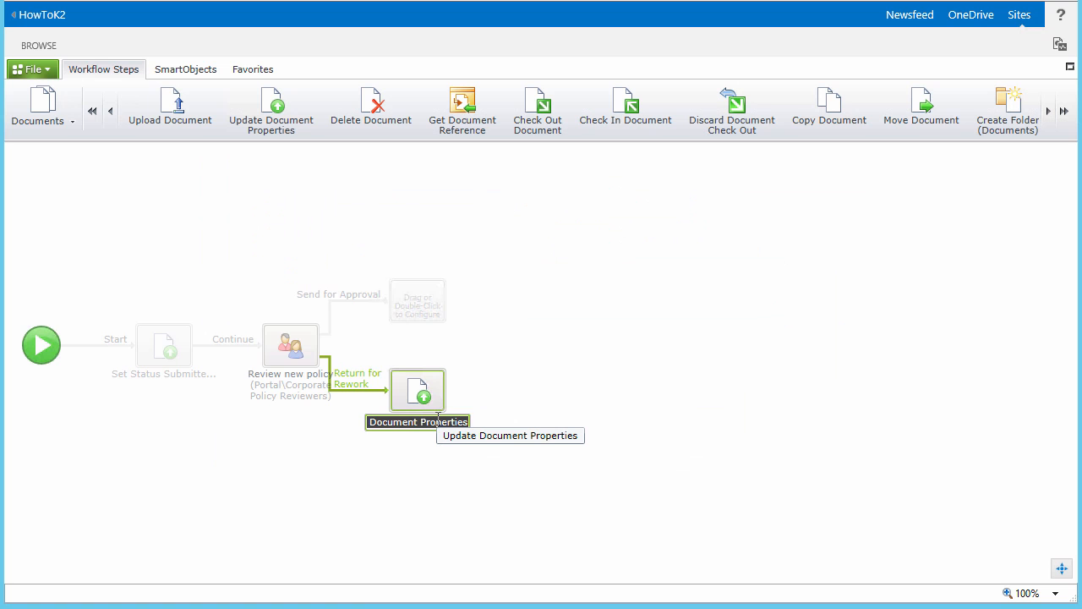
pyautogui.write('Set Status Rework')
pyautogui.press('Return')
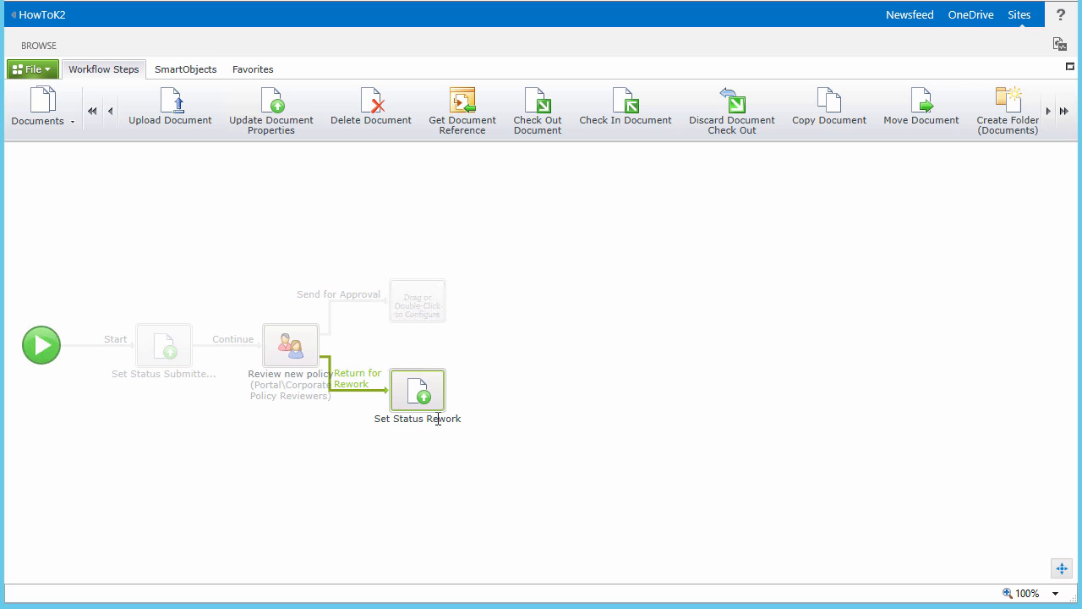
pyautogui.click(518, 389)
# Add an outcome named "Continue" to the Set Status Rework step, linked to a new workflow step.
pyautogui.click(433, 391)
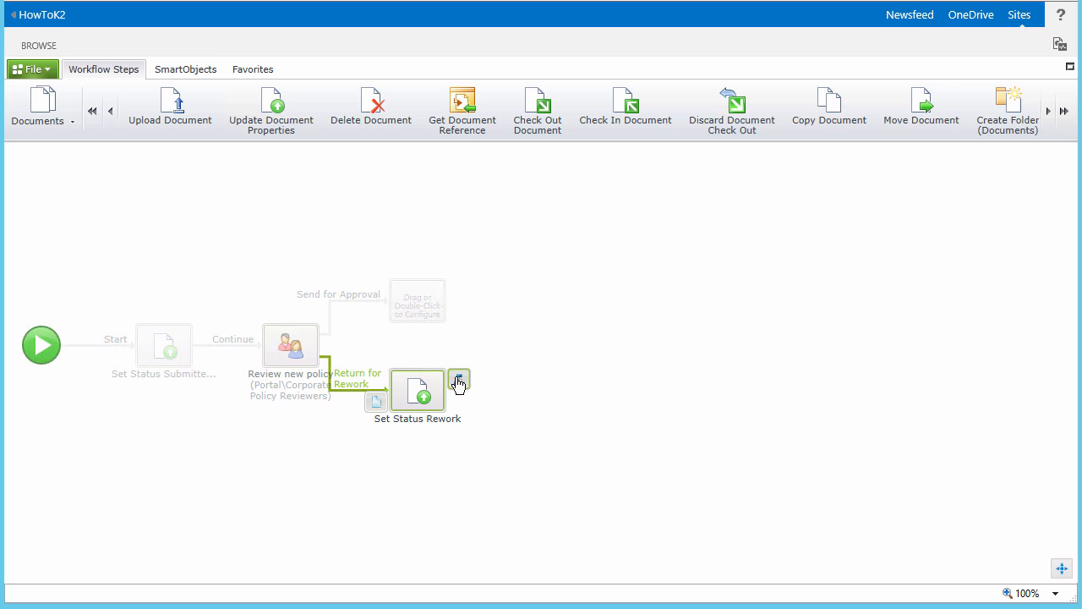
pyautogui.click(457, 379)
pyautogui.click(321, 251)
pyautogui.write('Continue')
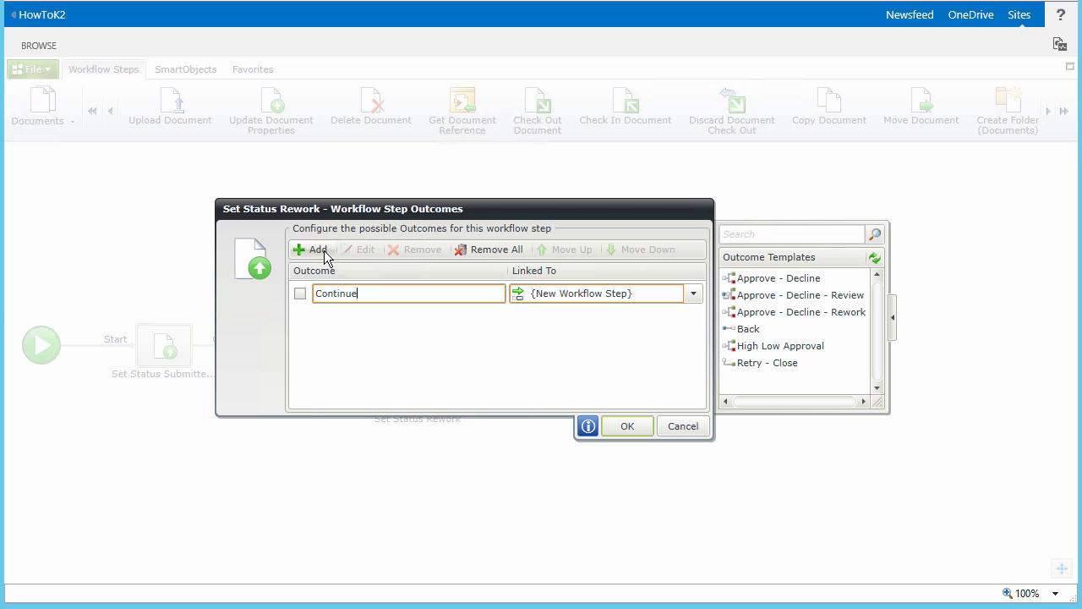
pyautogui.click(627, 426)
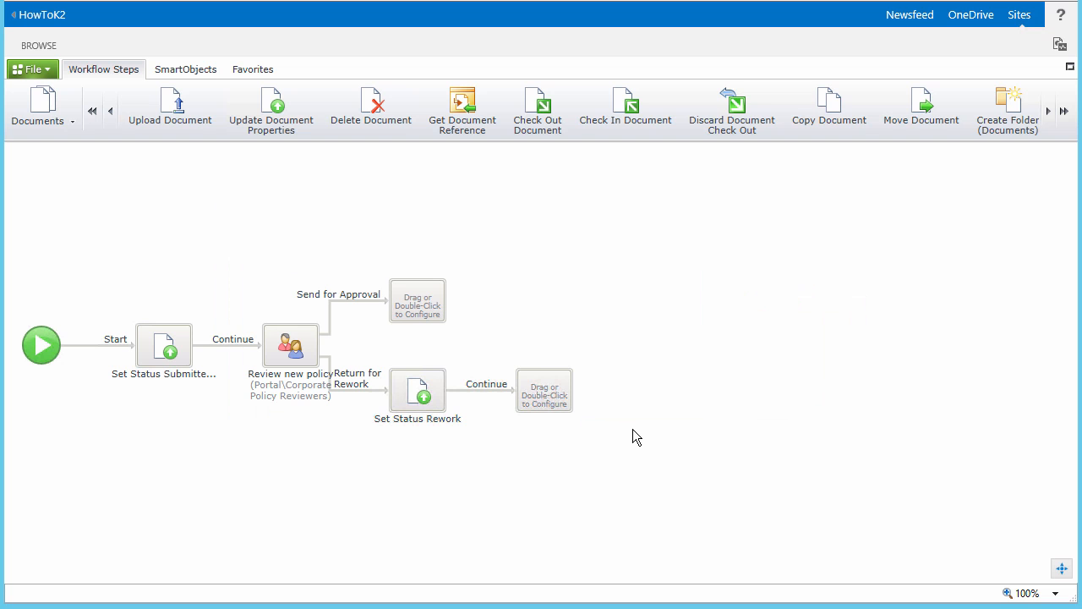
# Show the General workflow steps for configuring the empty step after Set Status Rework.
pyautogui.click(47, 113)
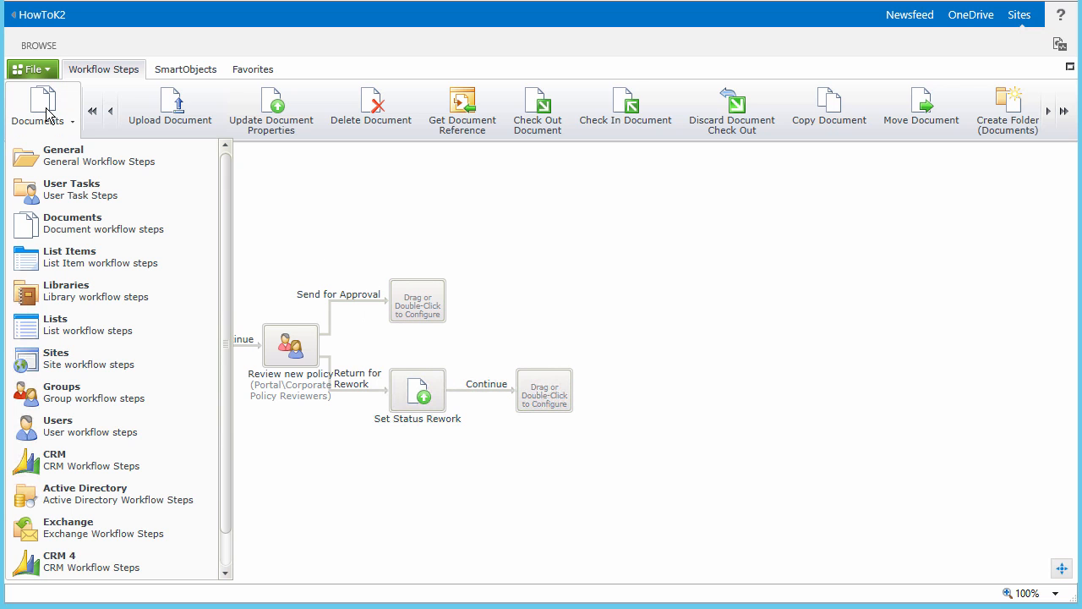
pyautogui.click(51, 157)
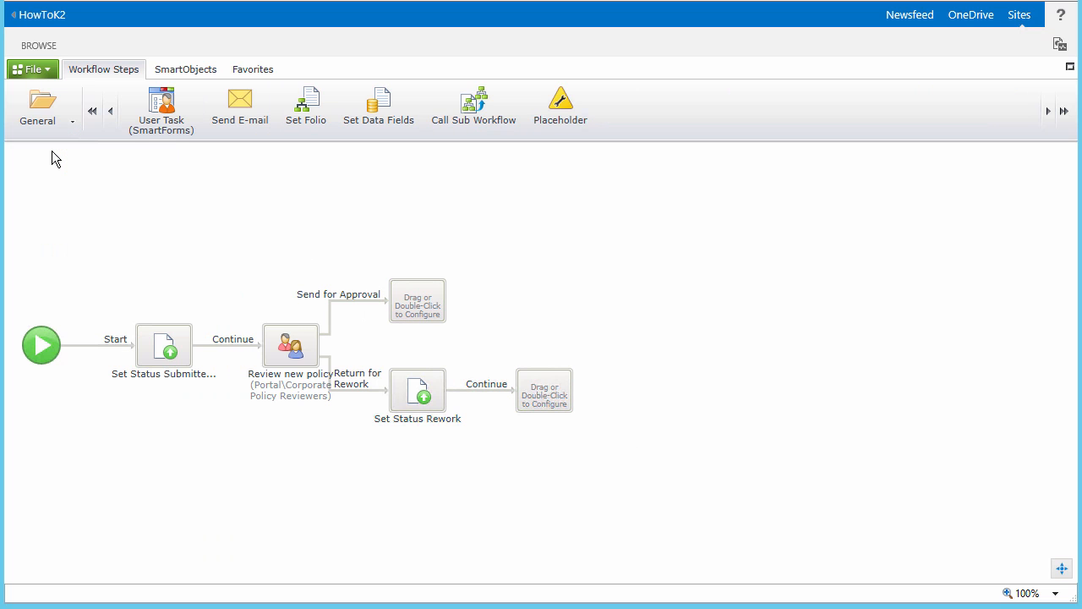
# Add a SmartForms user task after Set Status Rework, named "Rework or cancel new policy", instructing "Please rework or cancel the policy you submitted for approval.".
pyautogui.moveTo(161, 108); pyautogui.dragTo(539, 385)
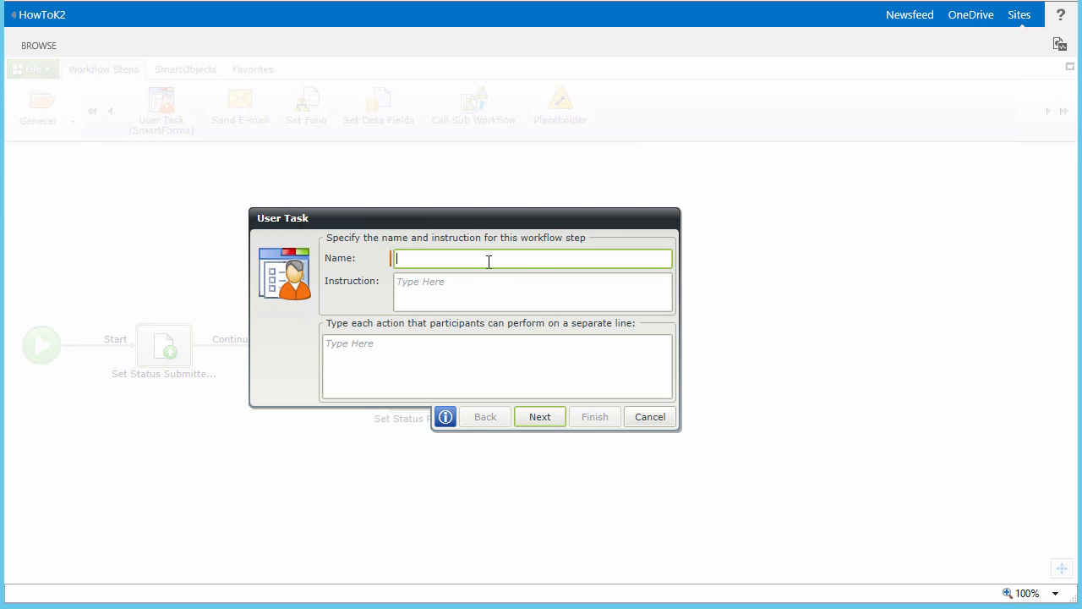
pyautogui.write('Rework or cancel new policy')
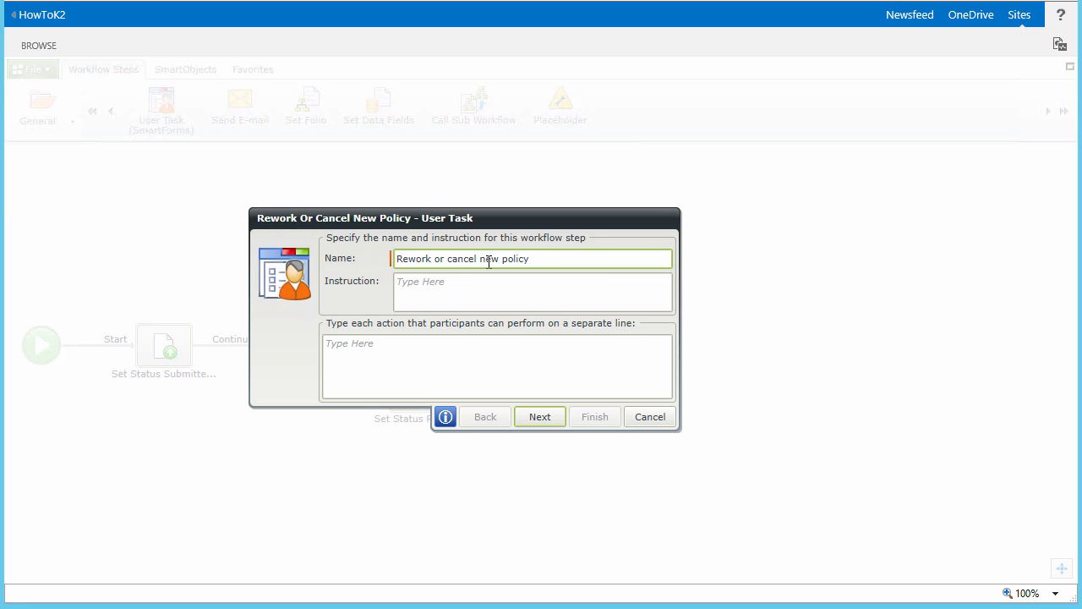
pyautogui.click(487, 282)
pyautogui.write('Please rework or cancel the policy you submitted for approval.')
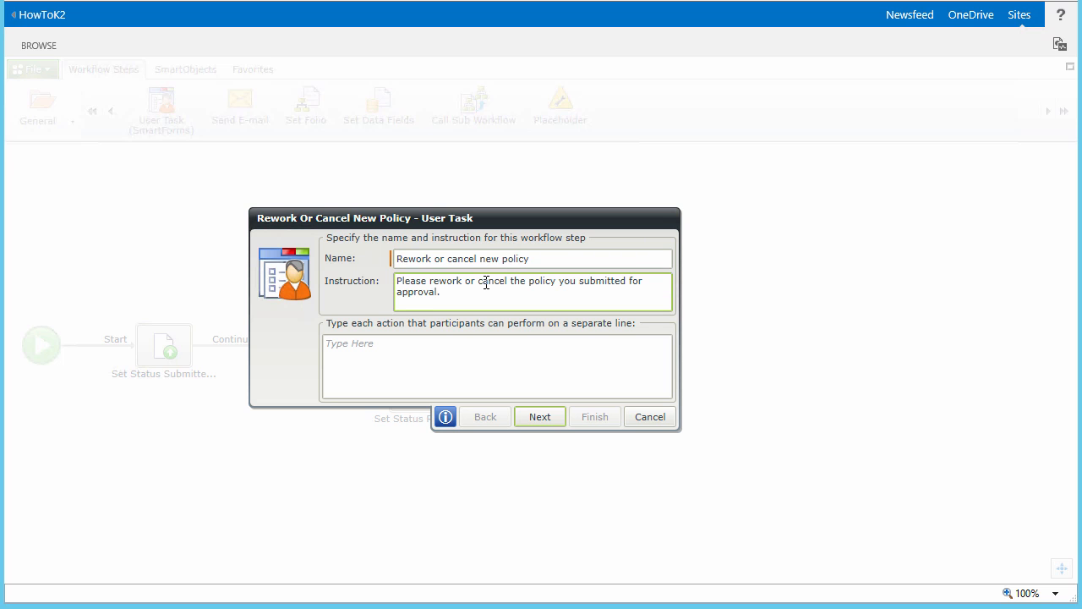
# Give the user task the actions "Return for Review" and "Cancel Policy Submission", keeping Edit Document as its form.
pyautogui.click(471, 354)
pyautogui.write('Return for Review Cancel Policy Submission')
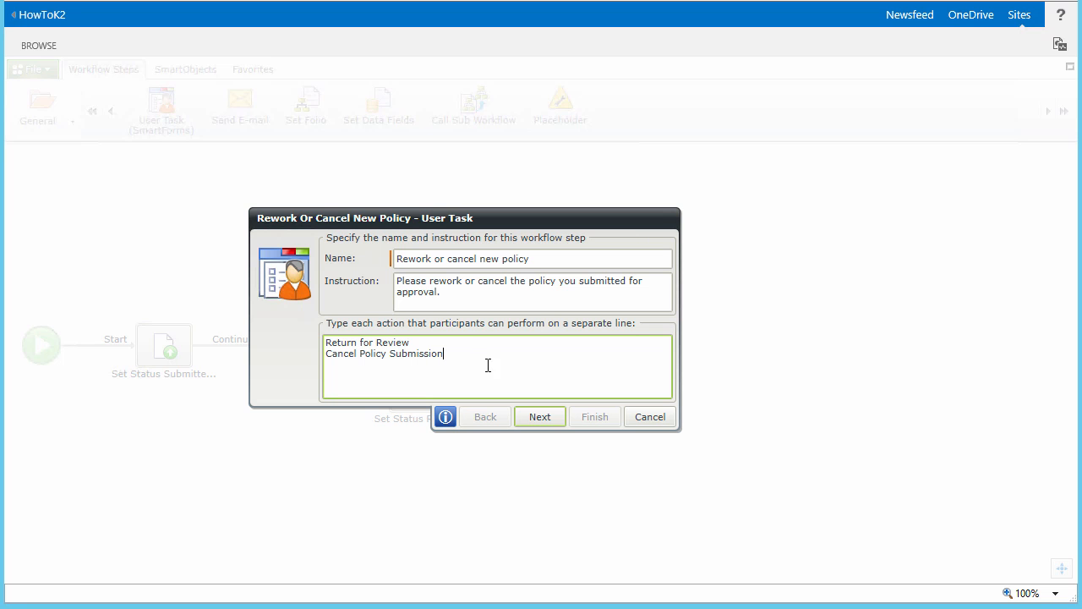
pyautogui.click(529, 417)
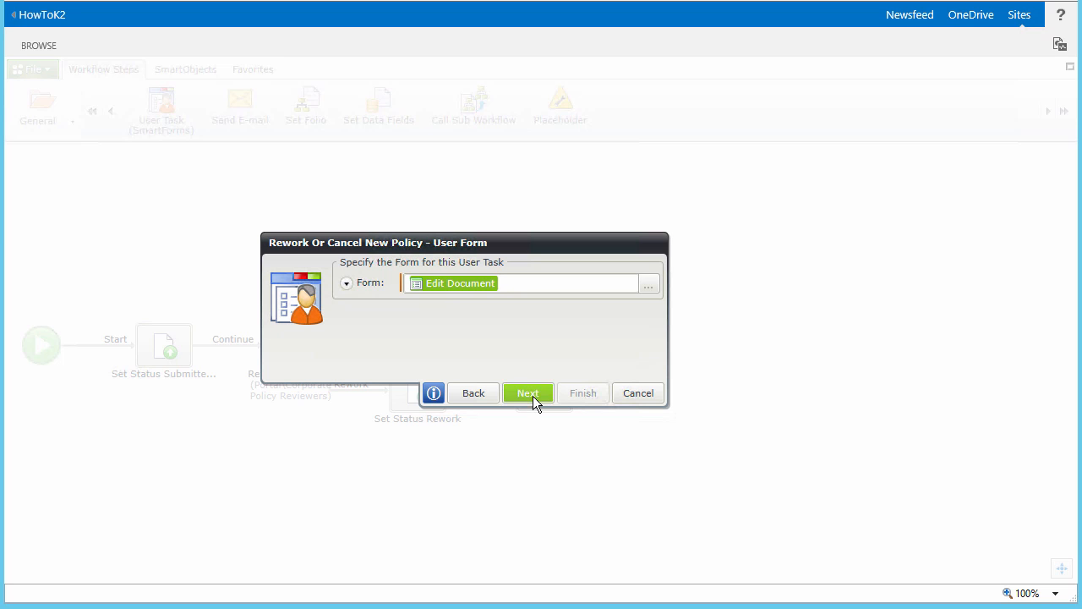
pyautogui.click(533, 396)
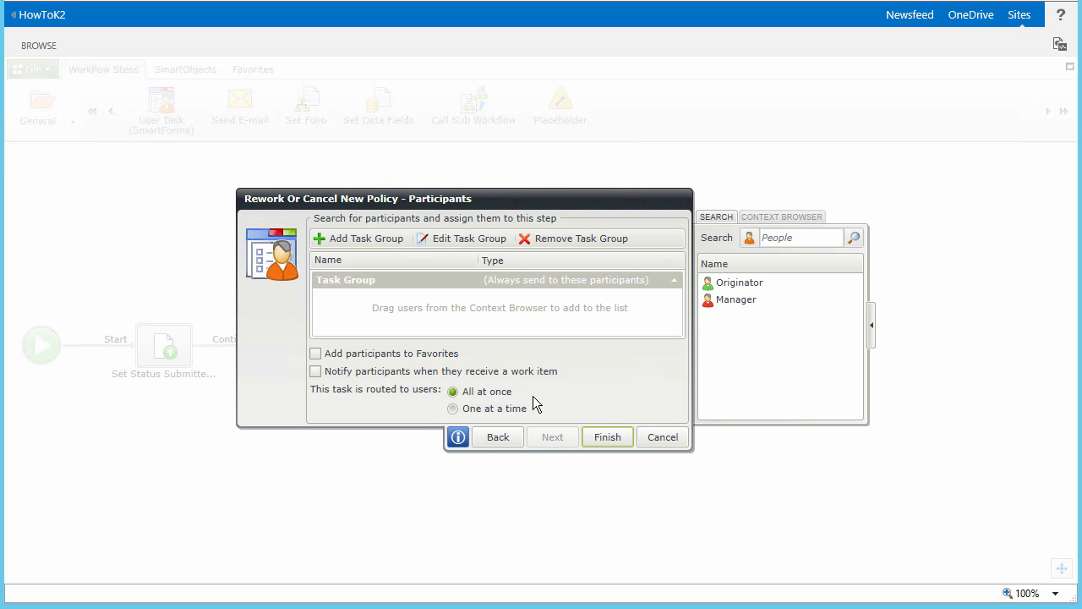
# Assign the Originator as the task's participant and enable notifying participants when they receive a work item.
pyautogui.moveTo(740, 283); pyautogui.dragTo(407, 297)
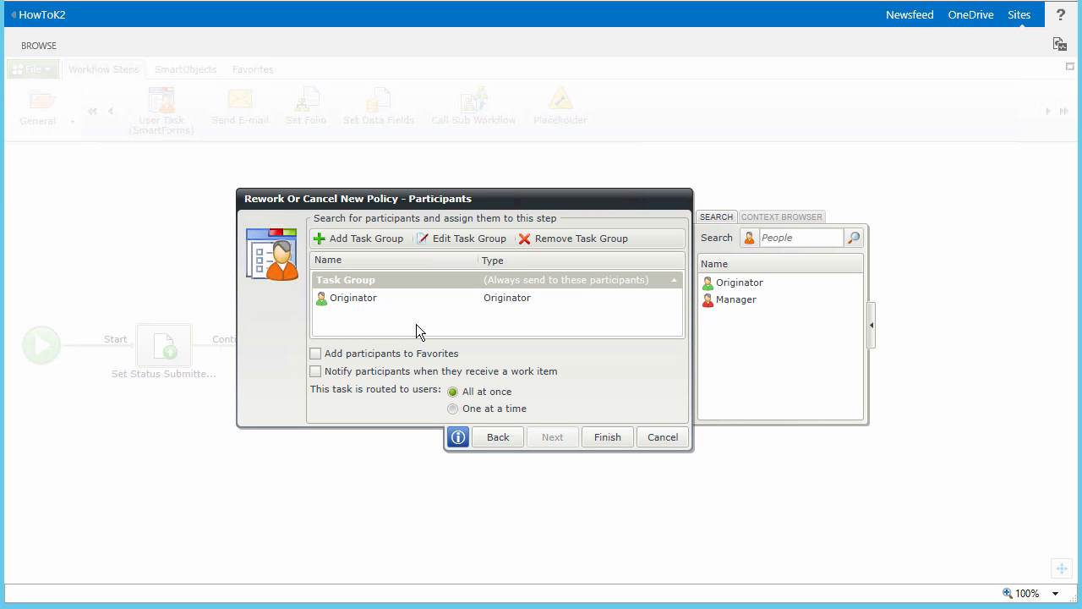
pyautogui.click(315, 372)
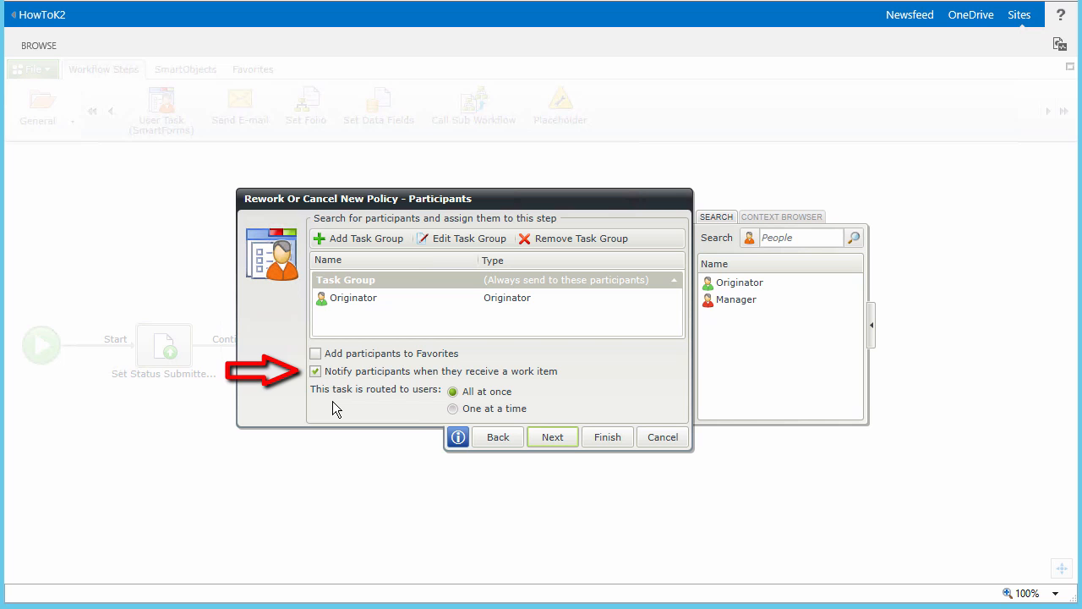
pyautogui.click(543, 438)
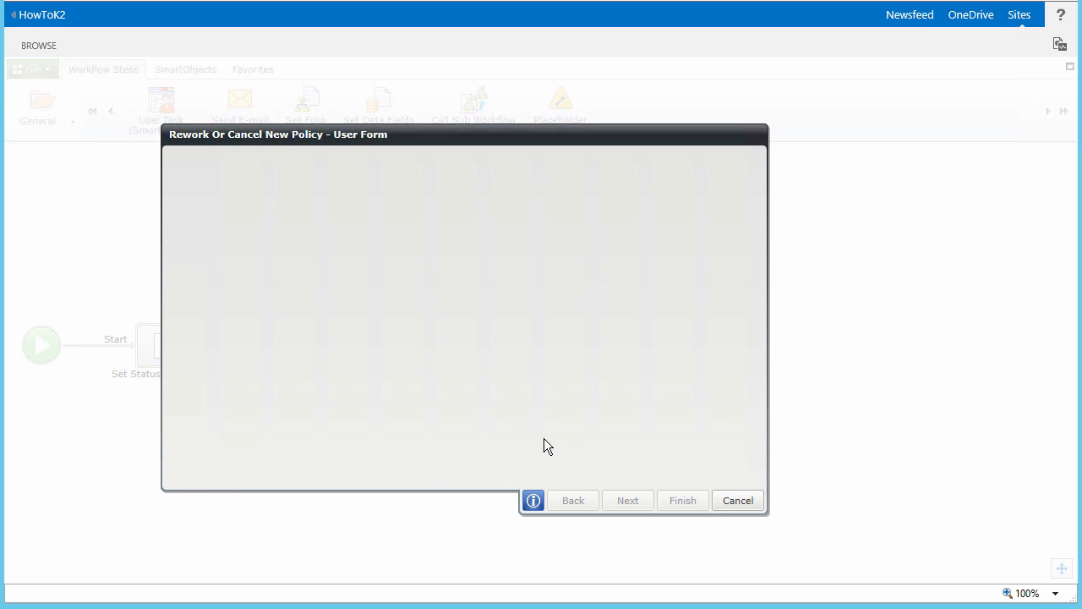
# Customize the notification with subject "New Policy Submission: Rework Required" and a paragraph after the greeting asking to rework and resubmit the returned policy or cancel it.
pyautogui.click(244, 182)
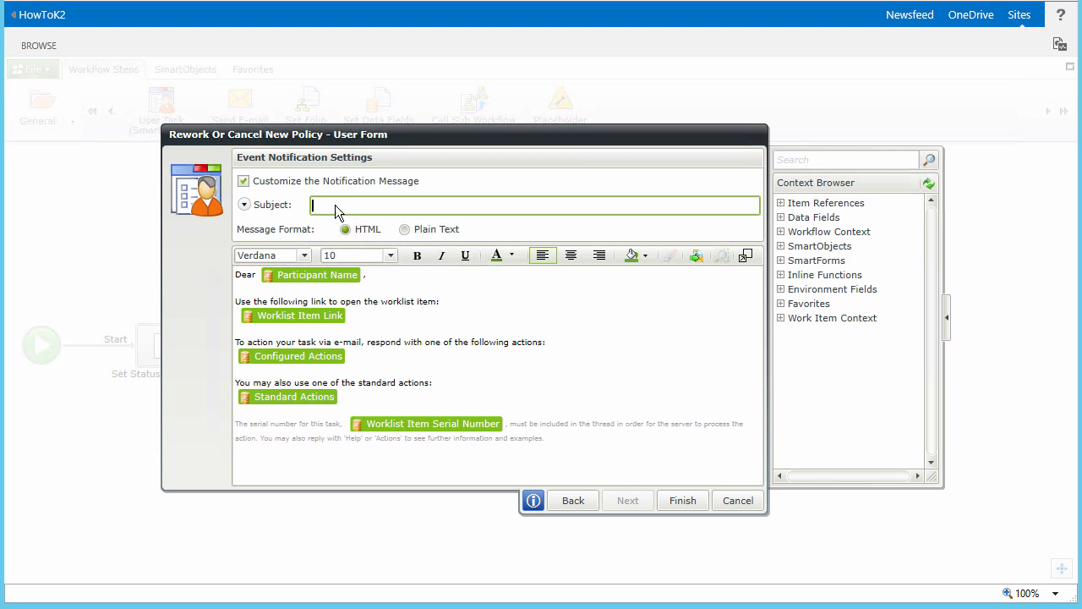
pyautogui.write('New Policy Submission: Rework Required')
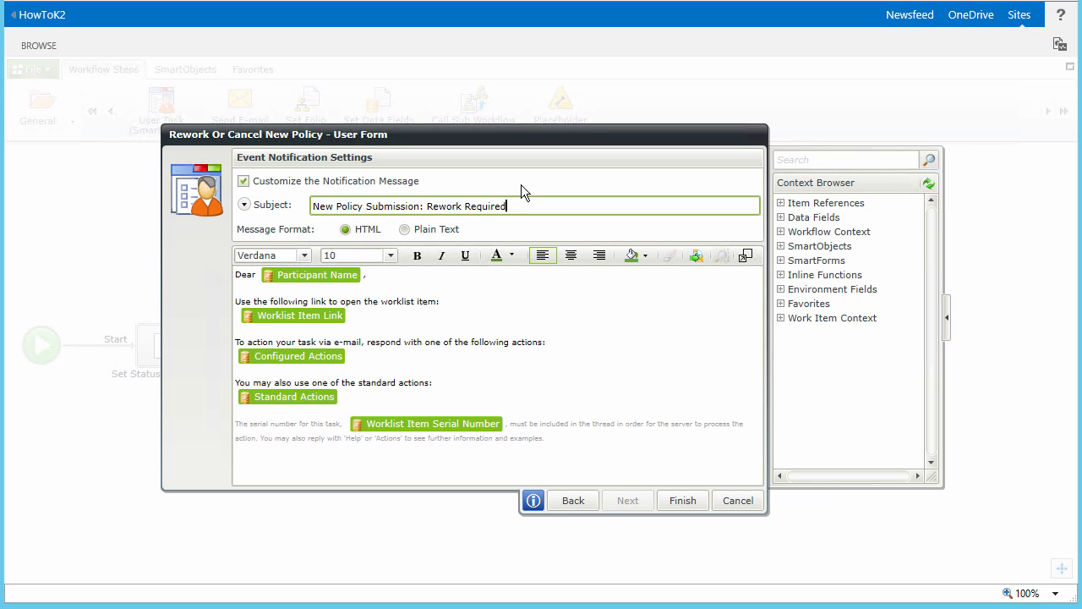
pyautogui.click(420, 280)
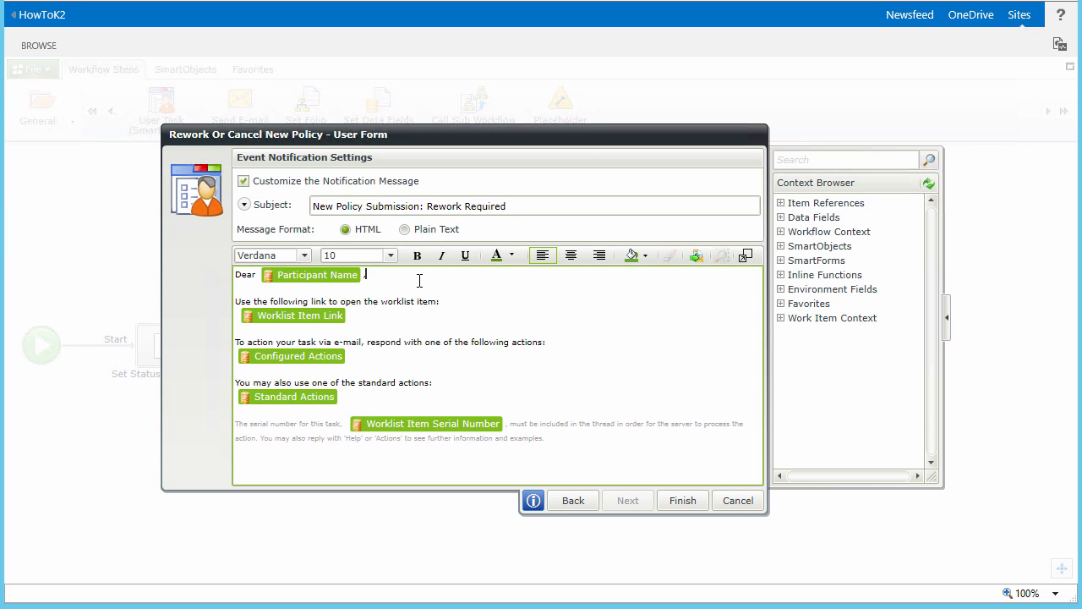
pyautogui.press('Return')
pyautogui.press('Return')
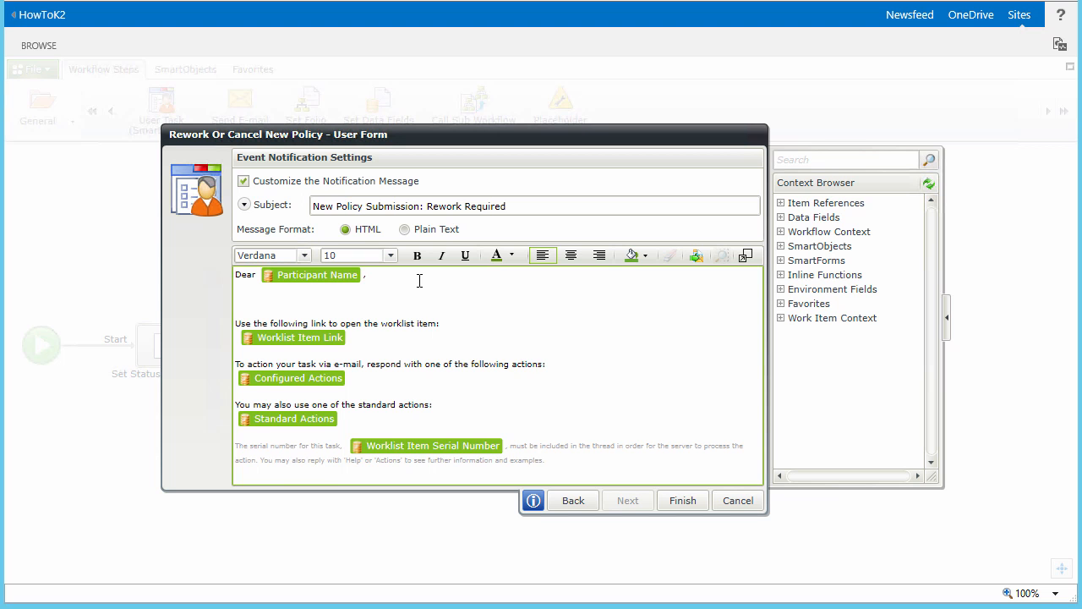
pyautogui.write('The new corporate policy titles  that you submitted for review has been returned for rework. Please rework the submitted policy and resubmit it for review, or alternatively cancel the policy submission')
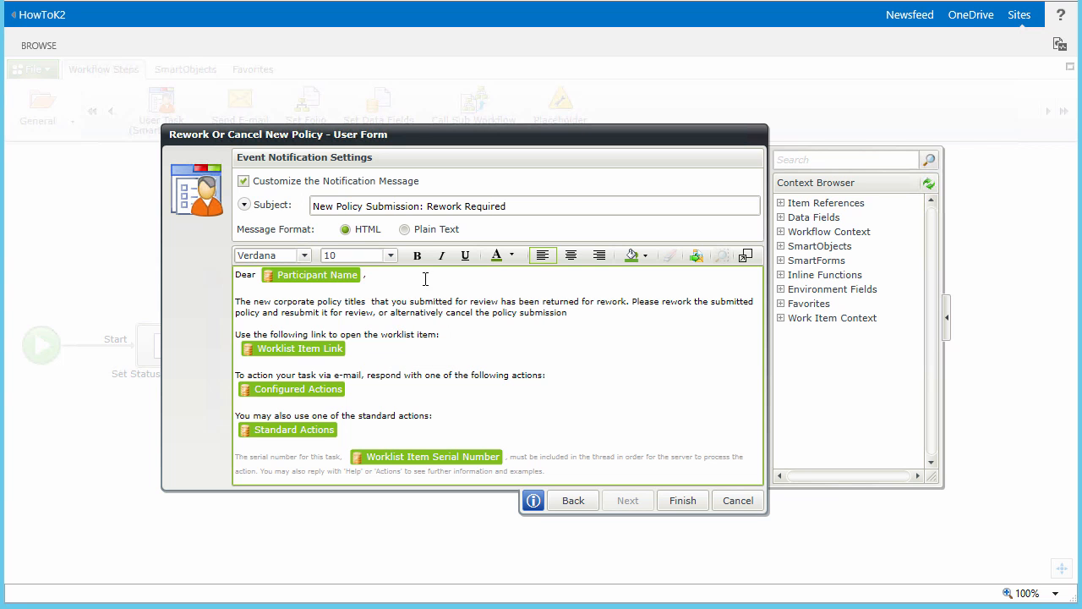
# Insert the Title field of the Corporate Policy Submissions item after "policy titles" in the message body and finish the user task.
pyautogui.click(780, 203)
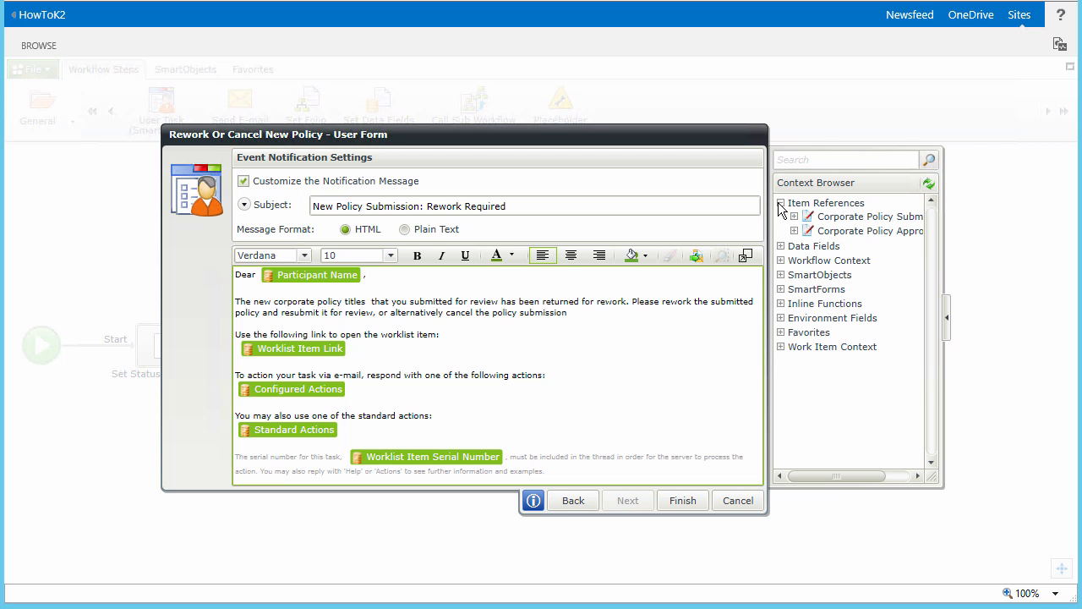
pyautogui.click(794, 216)
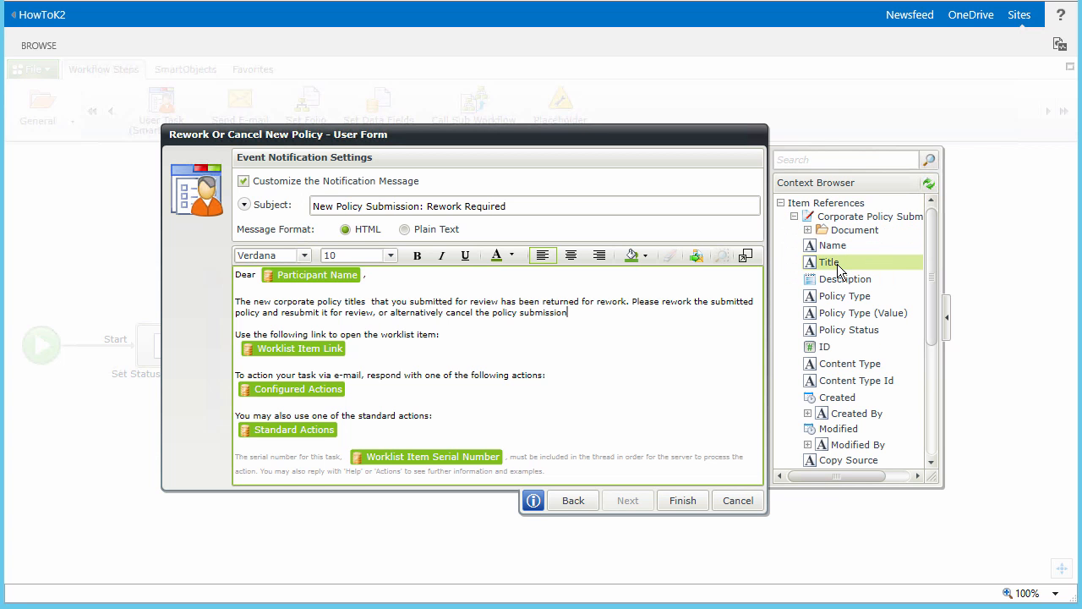
pyautogui.moveTo(838, 269); pyautogui.dragTo(371, 306)
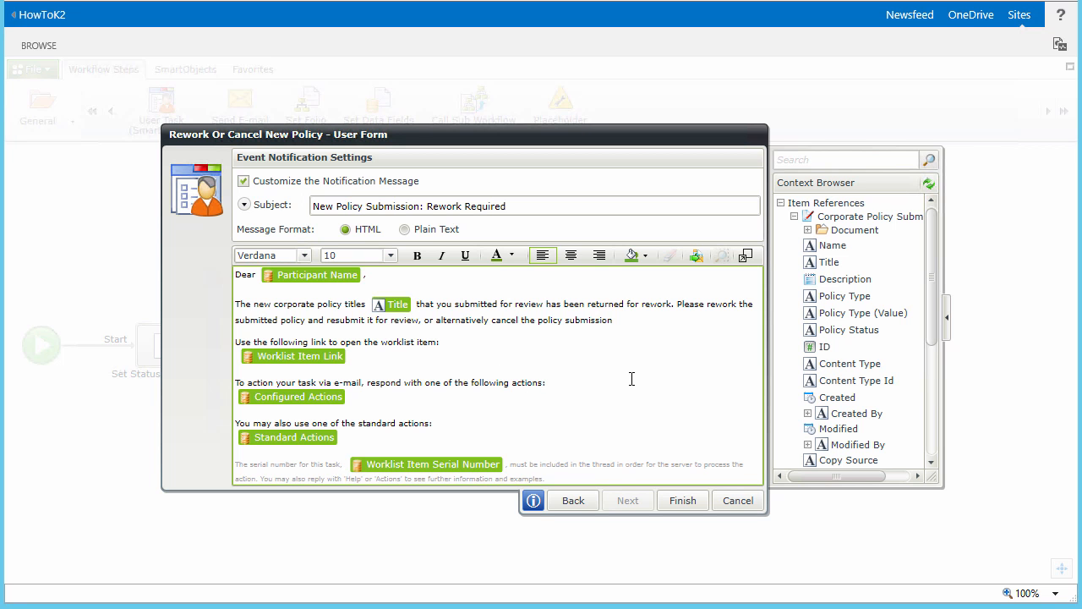
pyautogui.click(689, 502)
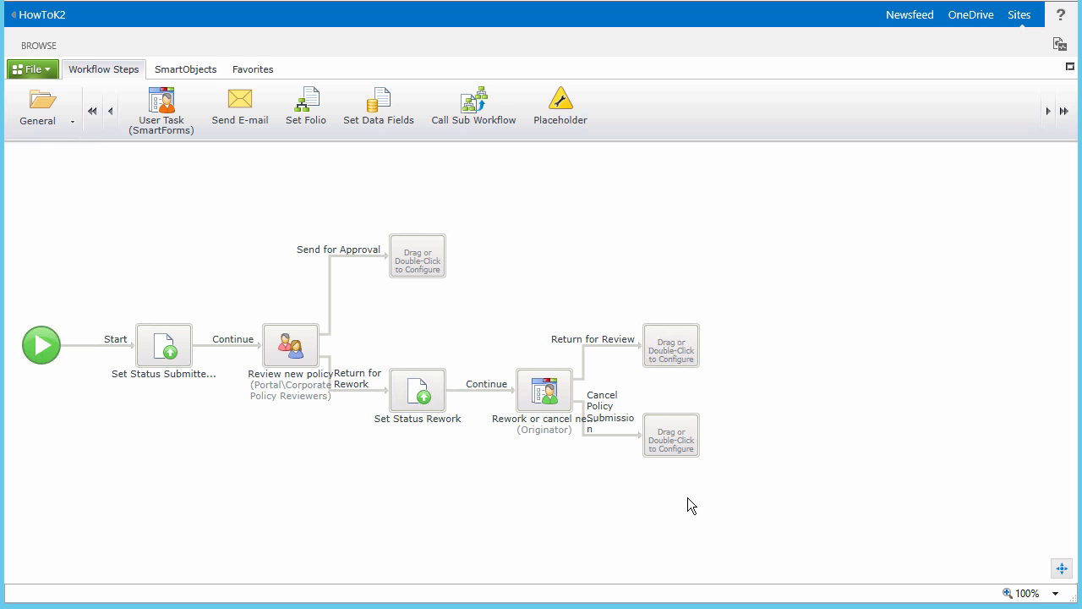
# Add an Update Document Properties step on the Return for Review outcome, setting the submission's Policy Status to "Resubmitted for Review".
pyautogui.click(53, 121)
pyautogui.click(68, 225)
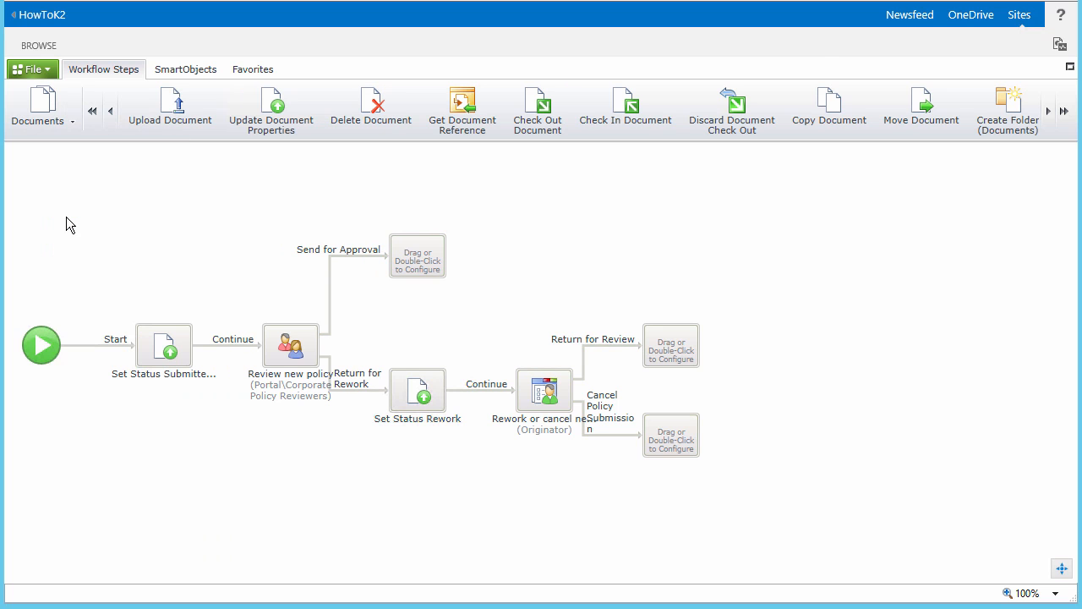
pyautogui.moveTo(284, 110); pyautogui.dragTo(669, 353)
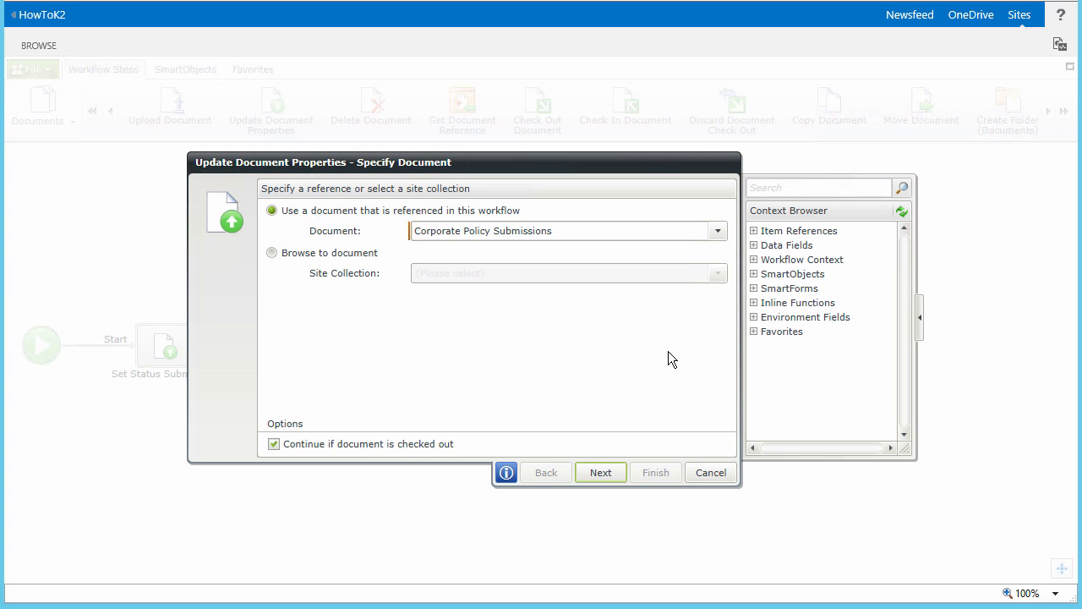
pyautogui.click(599, 474)
pyautogui.click(554, 396)
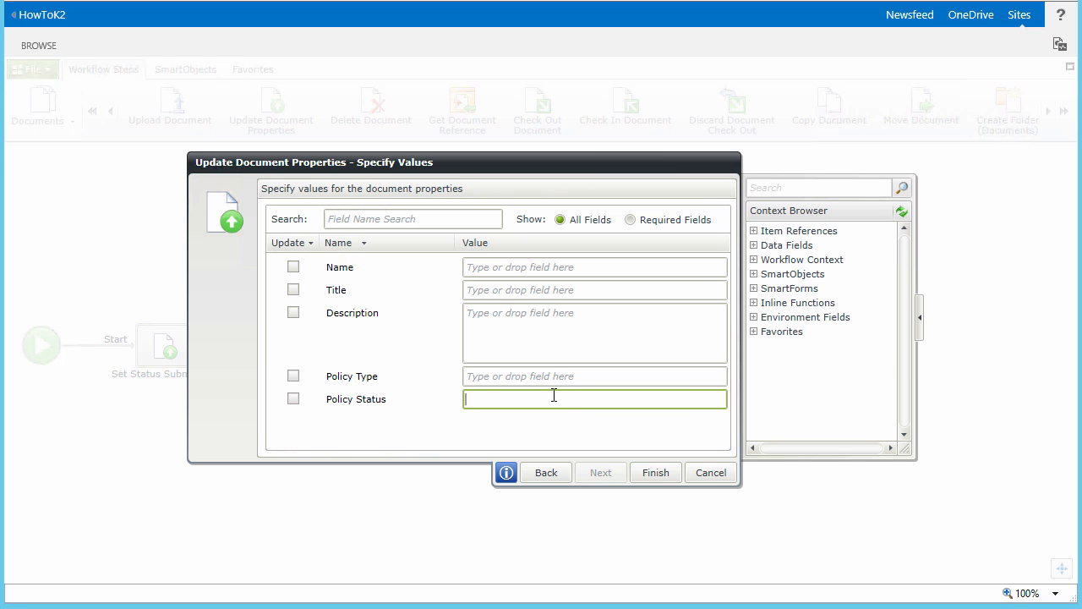
pyautogui.write('Resubmitted for Review')
pyautogui.click(653, 472)
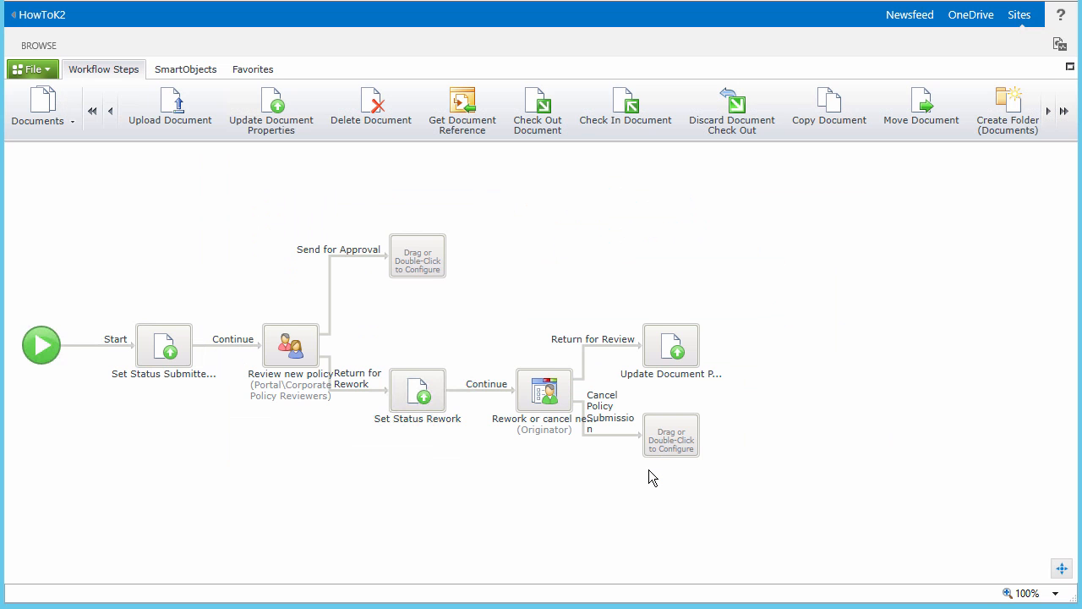
# Rename the new step on the Return for Review outcome to "Set Status Resubmitted".
pyautogui.click(674, 375)
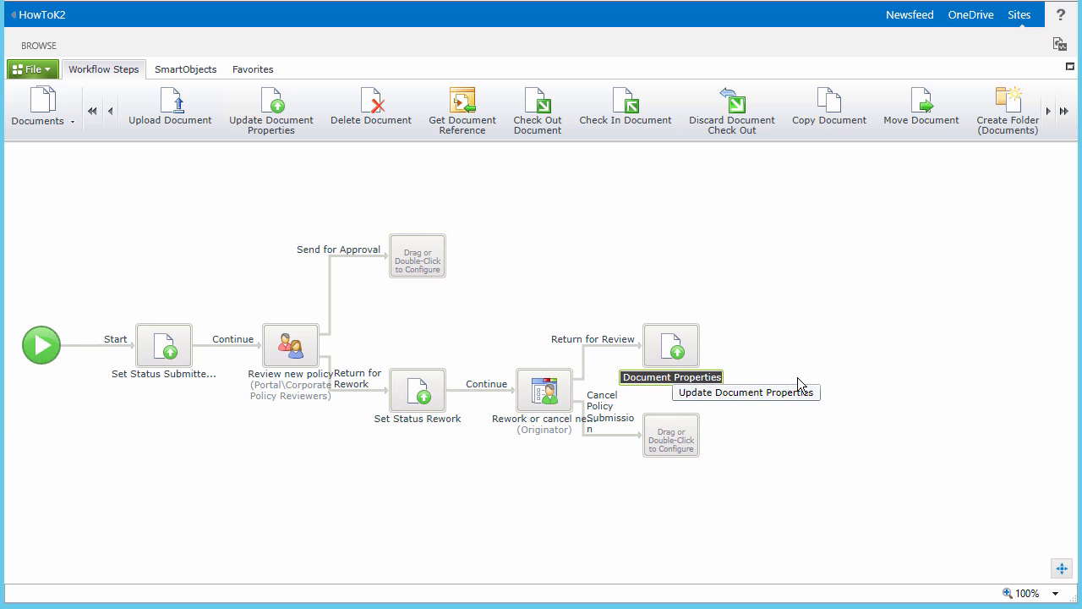
pyautogui.write('Set Status Resubmitted')
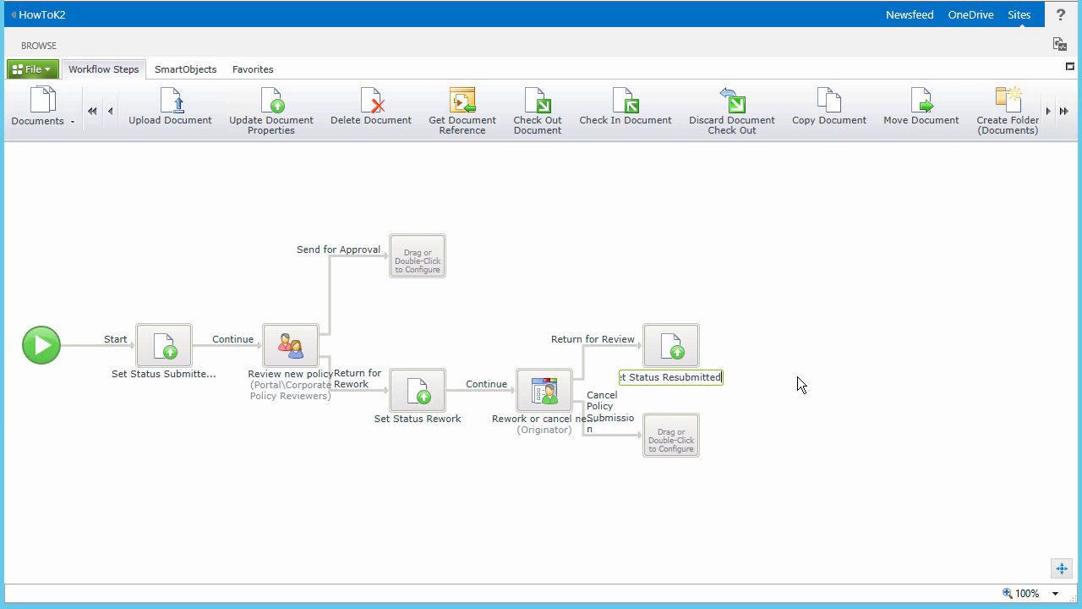
pyautogui.press('Return')
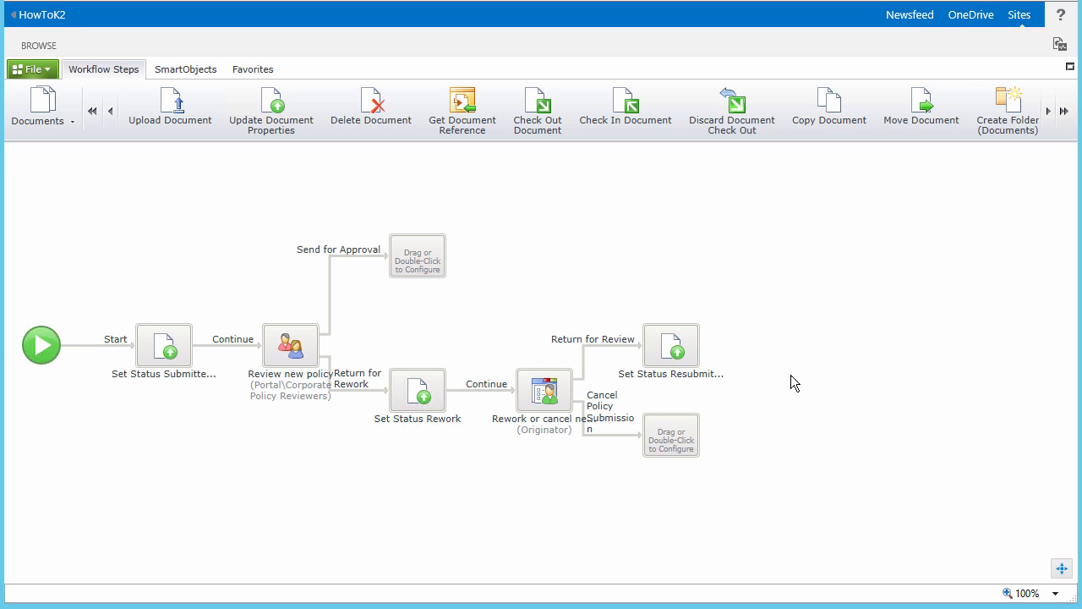
# Add an outcome named "Go to Review" to the Set Status Resubmitted step, linked to the "Review new policy" step.
pyautogui.click(678, 350)
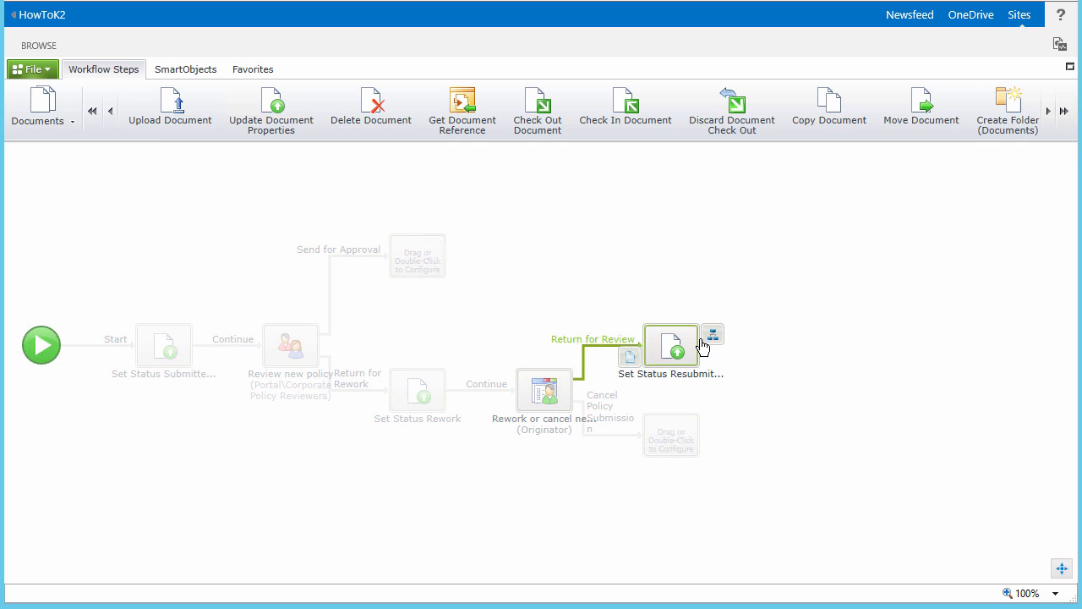
pyautogui.click(712, 335)
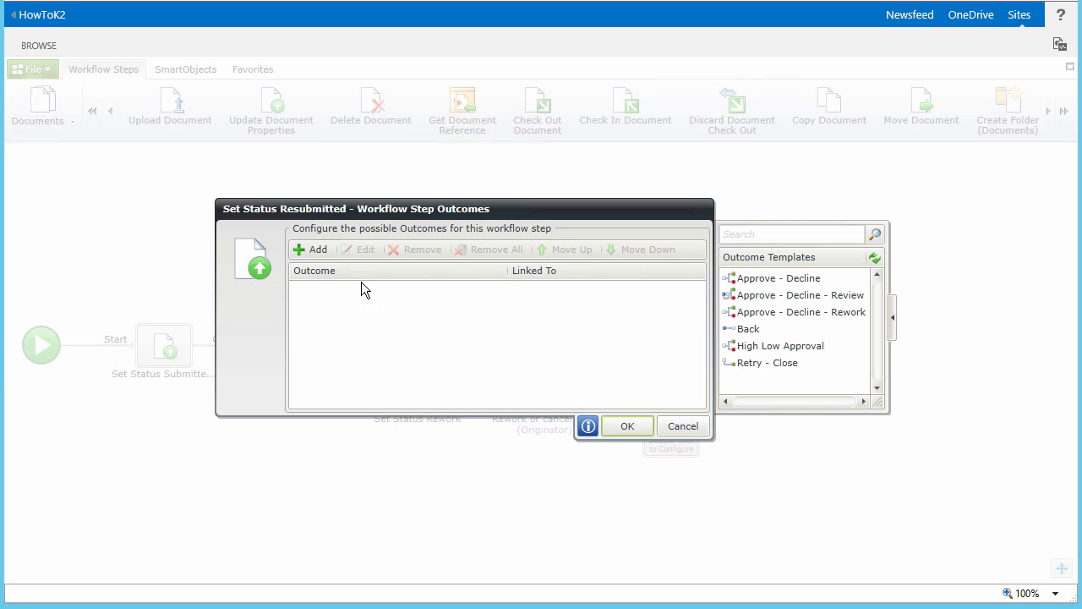
pyautogui.click(317, 252)
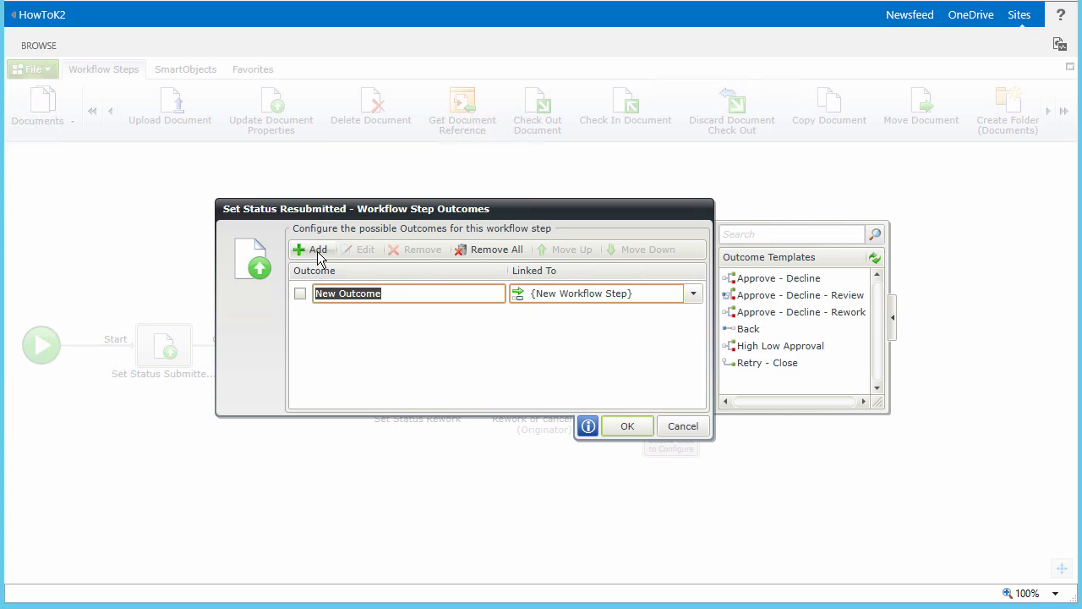
pyautogui.write('Go to Review')
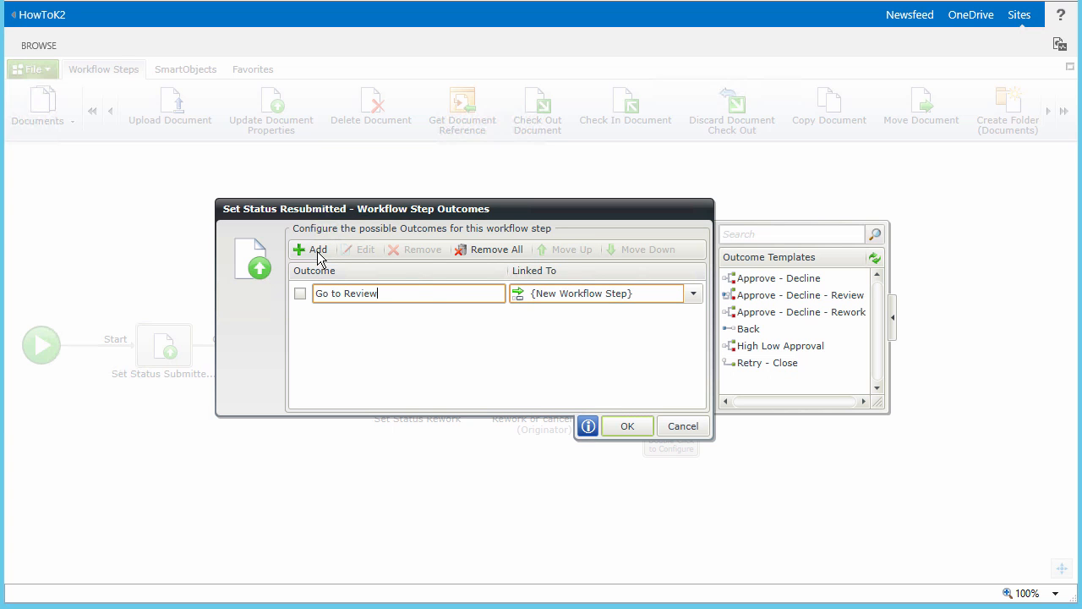
pyautogui.click(693, 296)
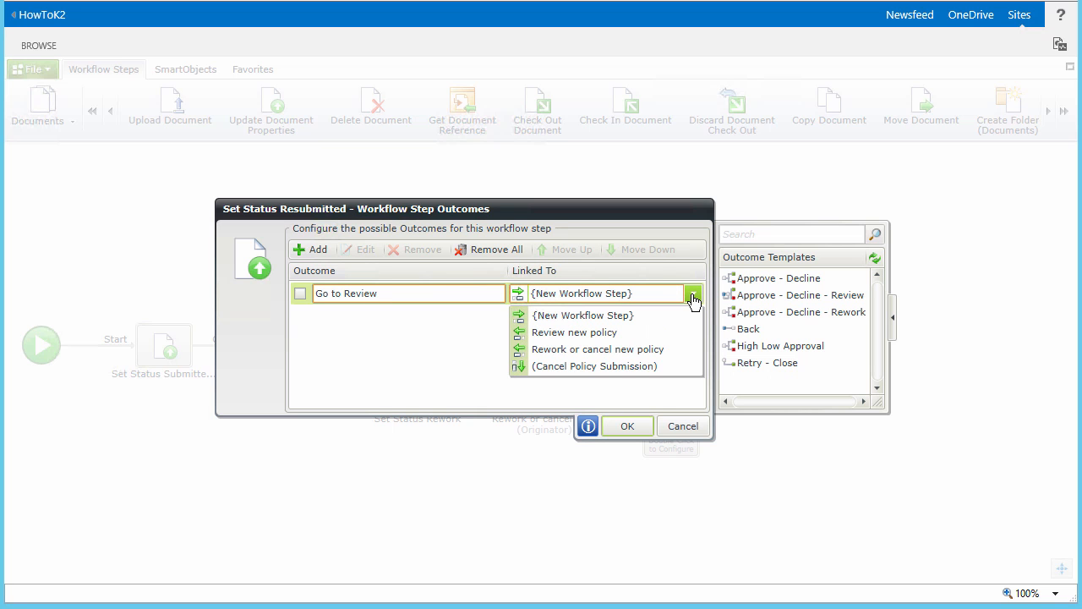
pyautogui.click(626, 334)
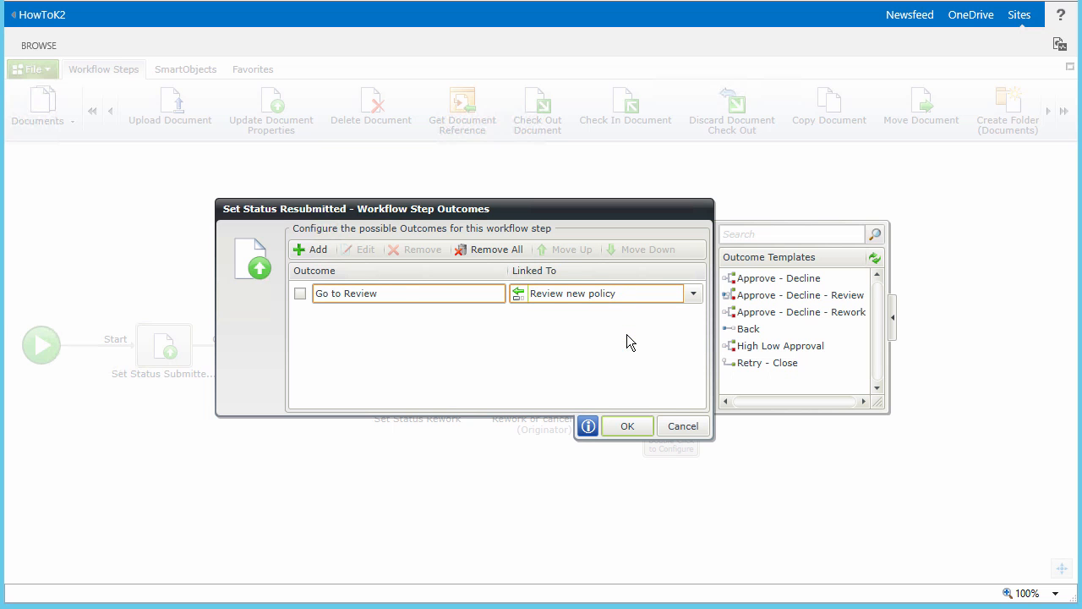
pyautogui.click(627, 425)
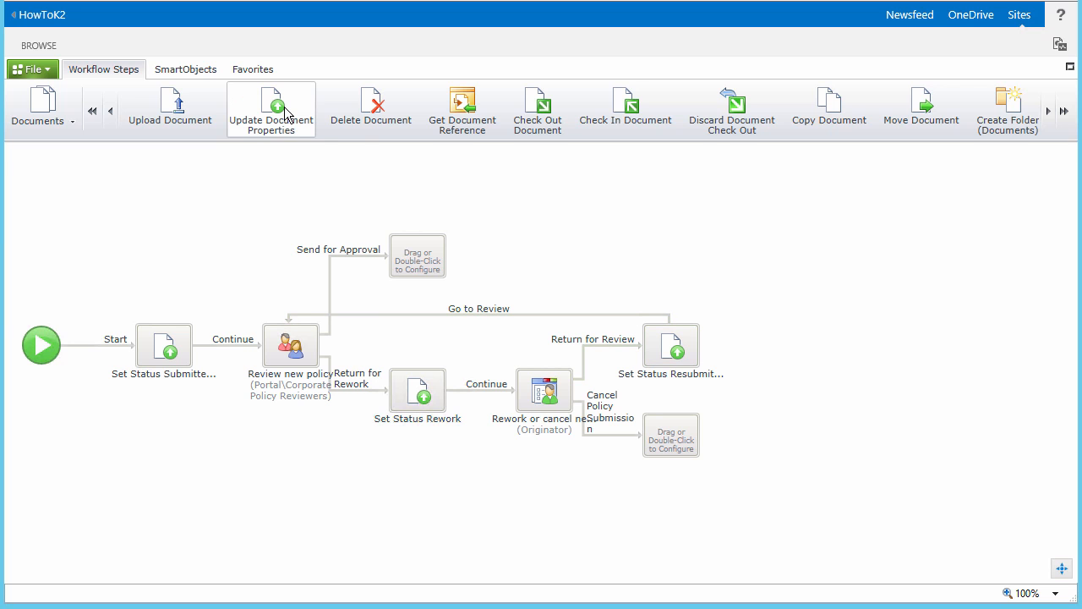
# Add an Update Document Properties step on the Cancel Policy Submission outcome, setting the submission's Policy Status to "Cancelled".
pyautogui.moveTo(281, 110); pyautogui.dragTo(667, 429)
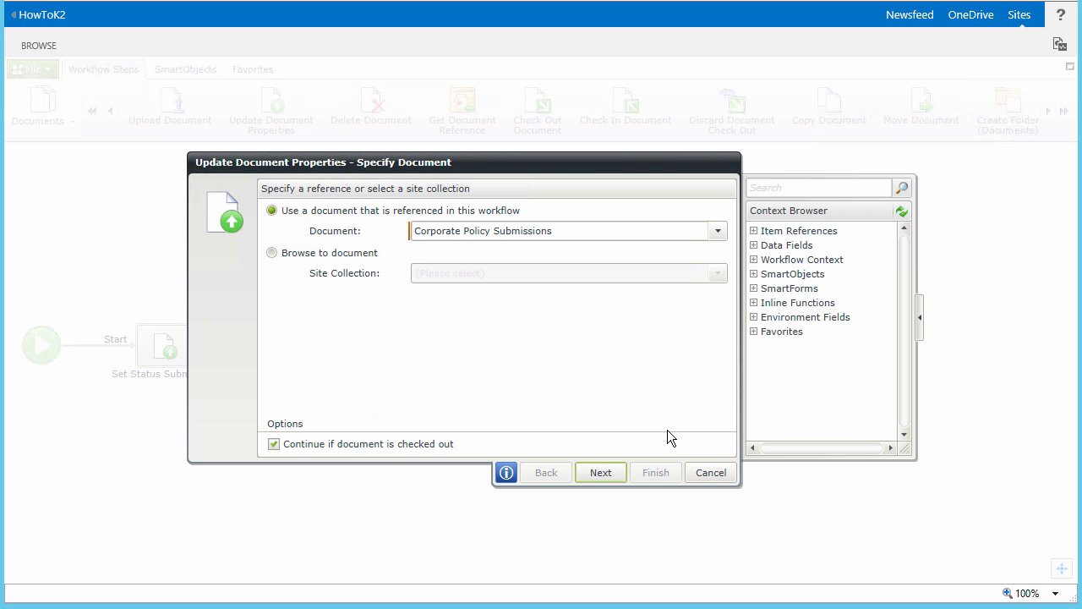
pyautogui.click(599, 474)
pyautogui.click(532, 401)
pyautogui.write('Can')
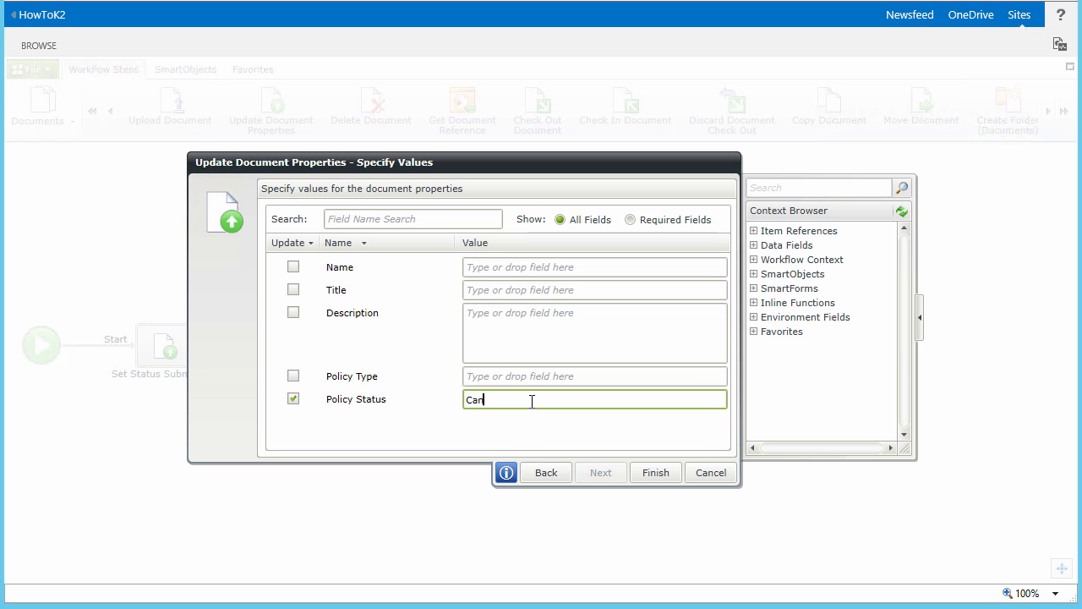
pyautogui.write('celled')
pyautogui.click(649, 473)
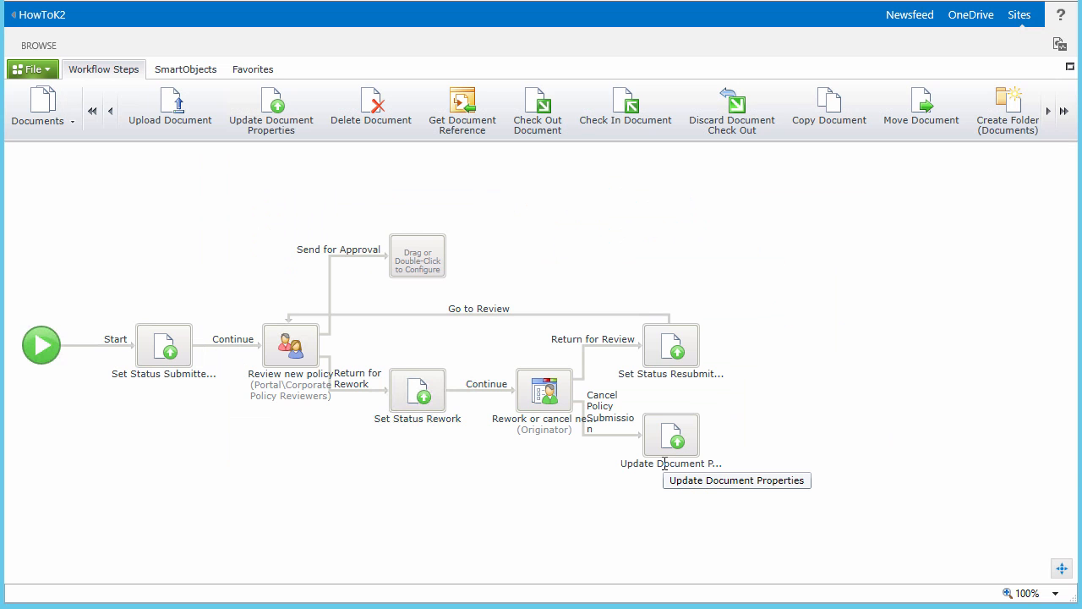
# Rename the new step on the Cancel Policy Submission outcome to "Set Status cancelled" and save the workflow.
pyautogui.click(665, 463)
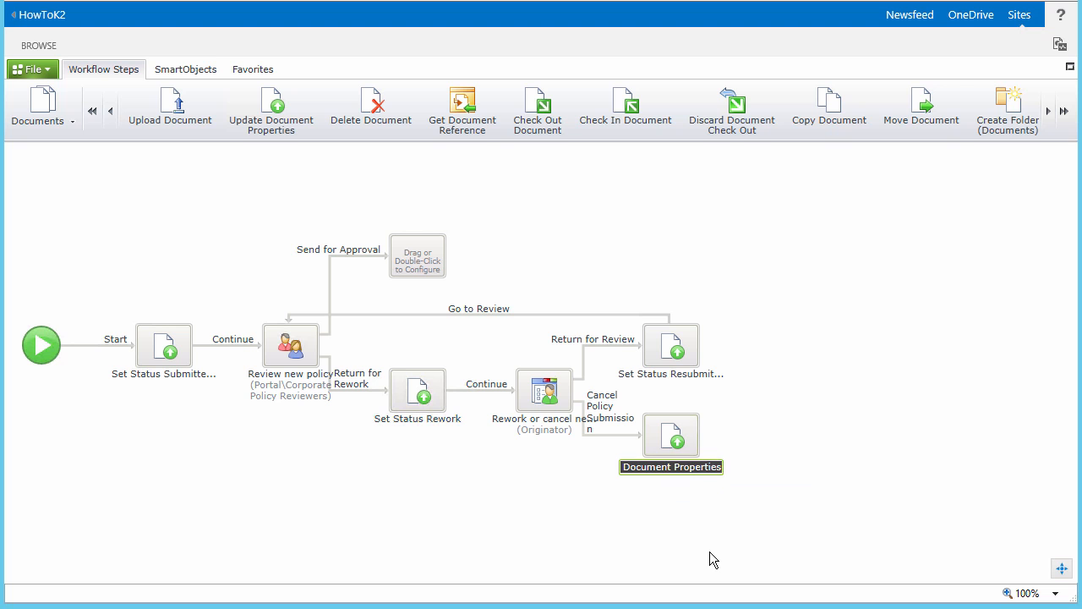
pyautogui.write('Set Status cancelled')
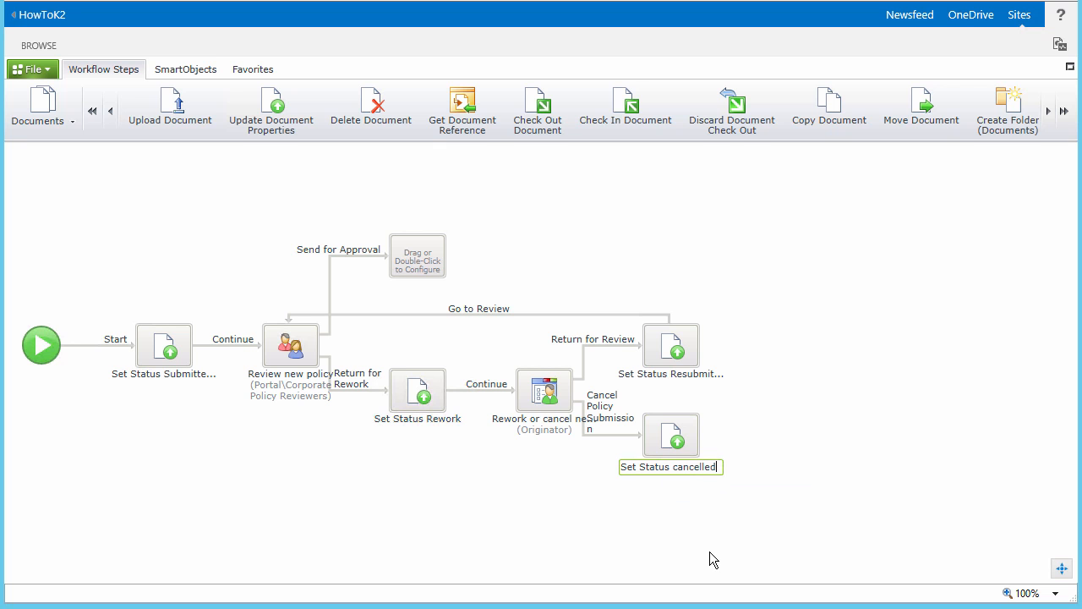
pyautogui.click(731, 508)
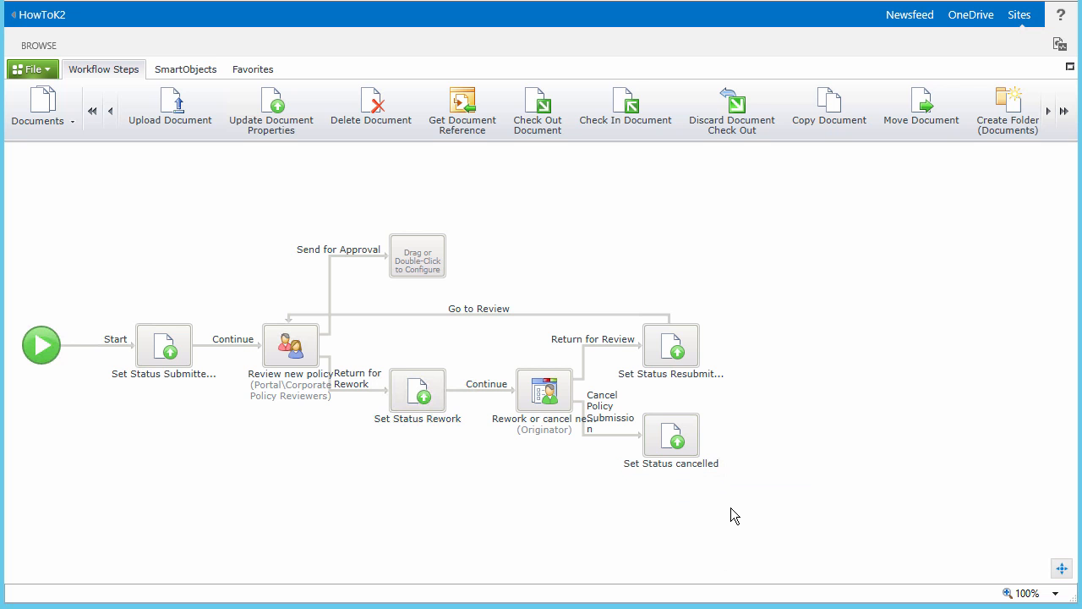
pyautogui.click(47, 74)
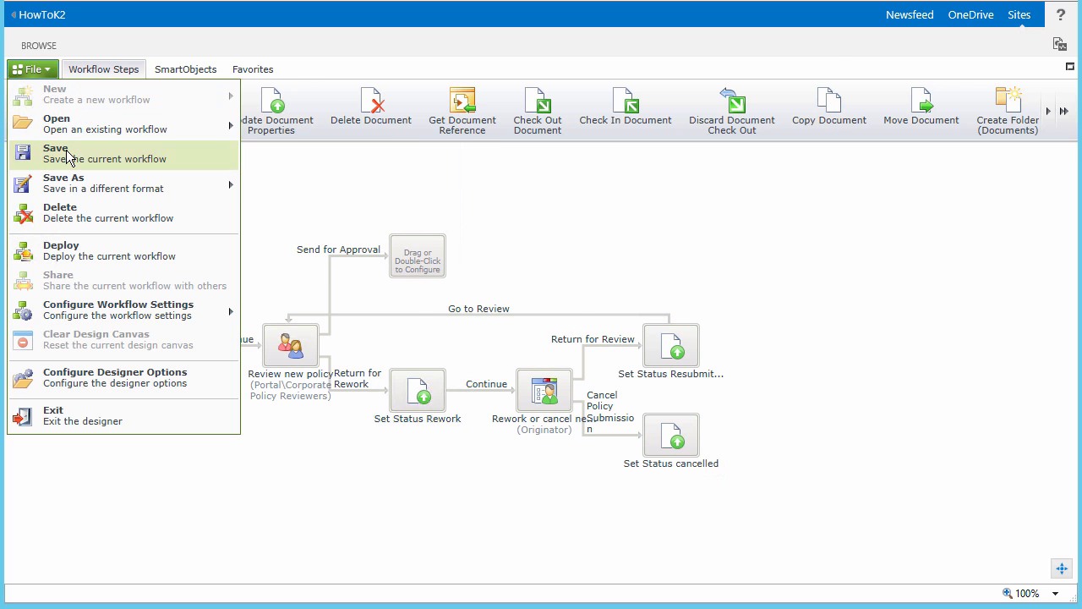
pyautogui.click(67, 152)
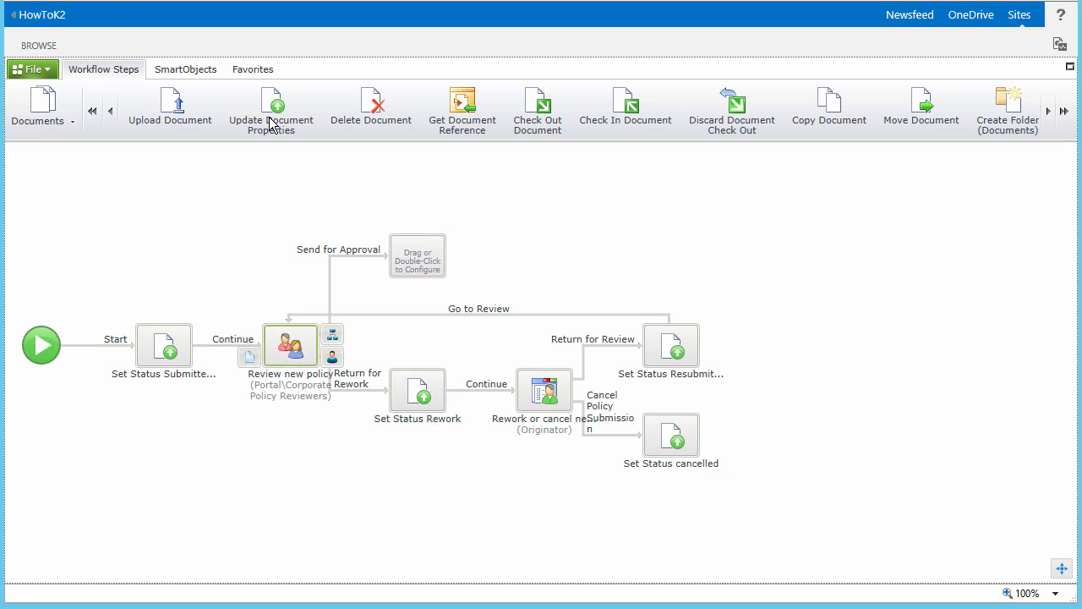
# Add an Update Document Properties step on the Send for Approval outcome, setting the Corporate Policy Submissions document's Policy Status to "Pending Approval".
pyautogui.moveTo(271, 105); pyautogui.dragTo(413, 256)
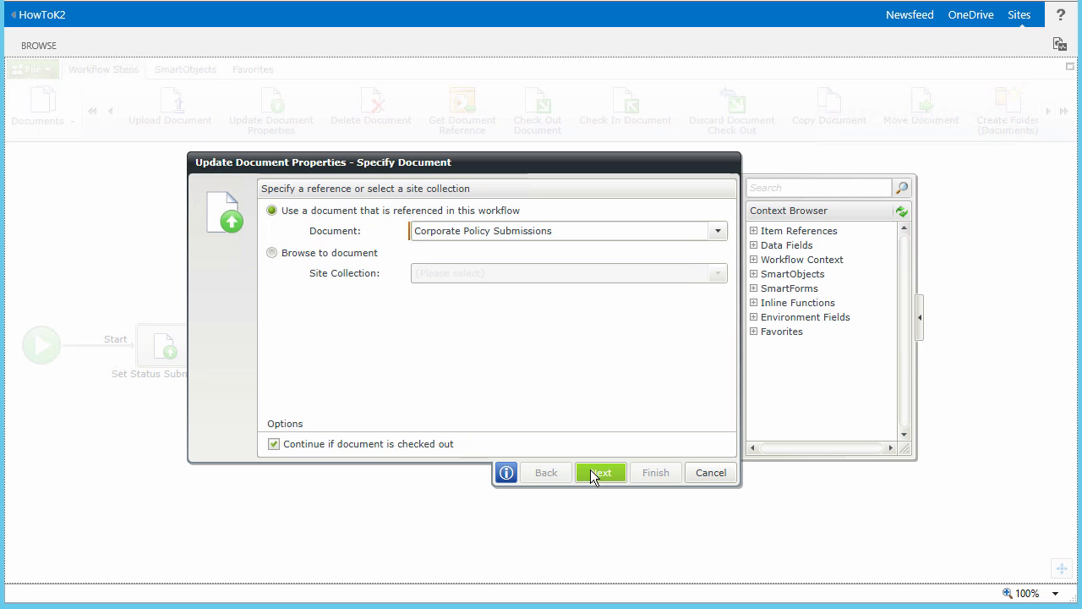
pyautogui.click(594, 475)
pyautogui.click(548, 402)
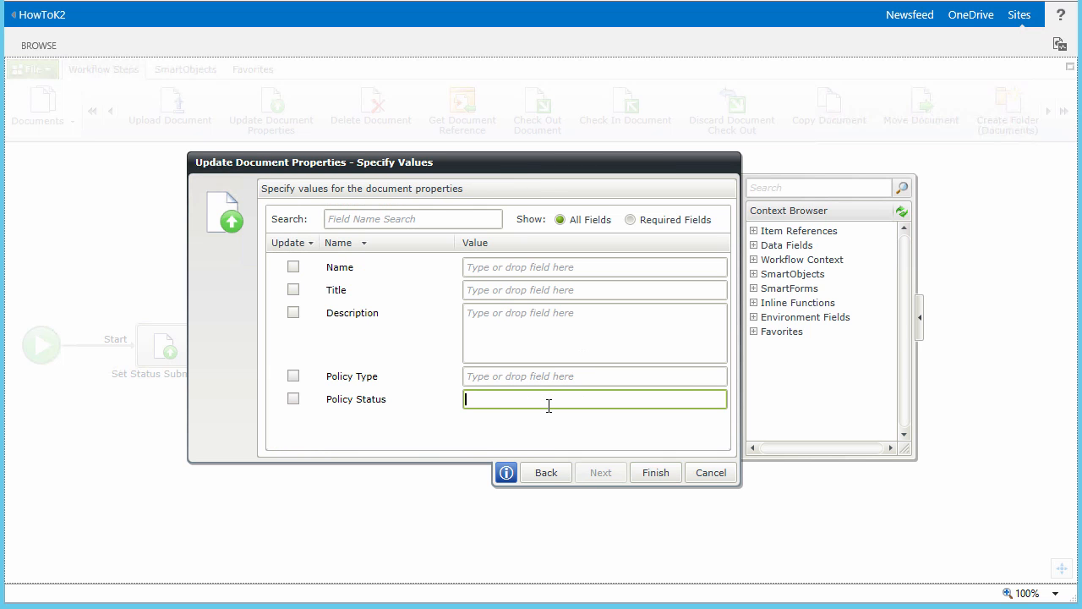
pyautogui.write('Pending Ap')
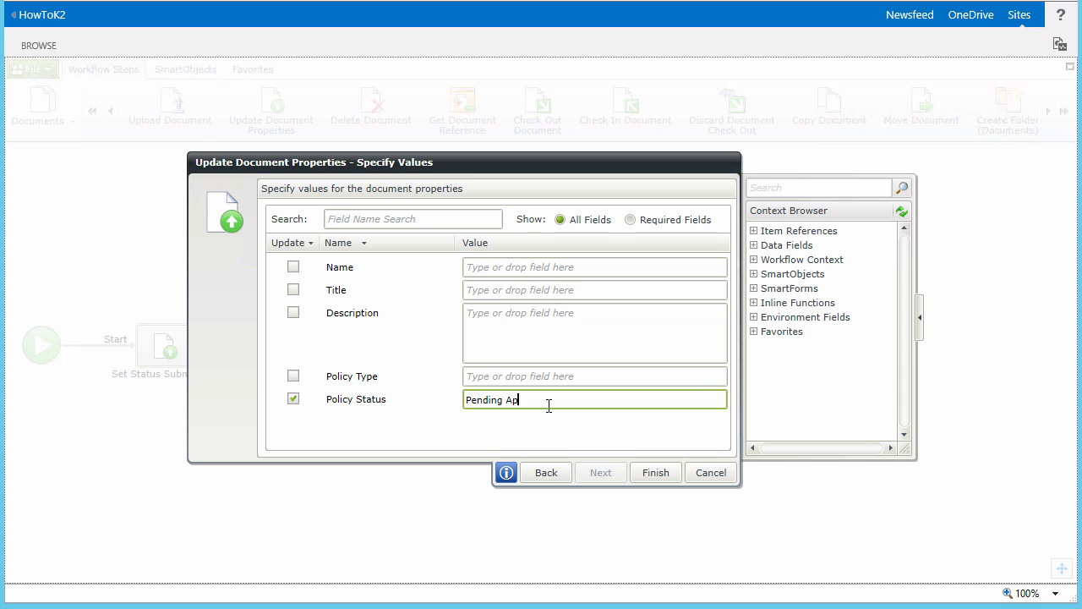
pyautogui.write('proval')
pyautogui.click(644, 475)
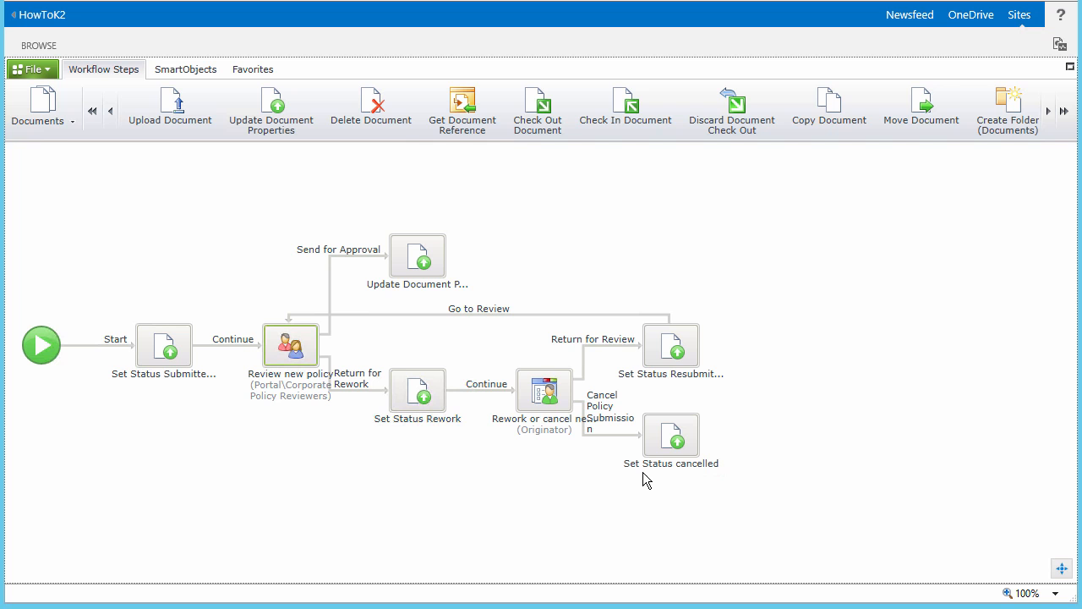
# Rename the new step on the Send for Approval outcome to "Set Status Pending Approval".
pyautogui.click(433, 285)
pyautogui.write('Set Status Pending Approval')
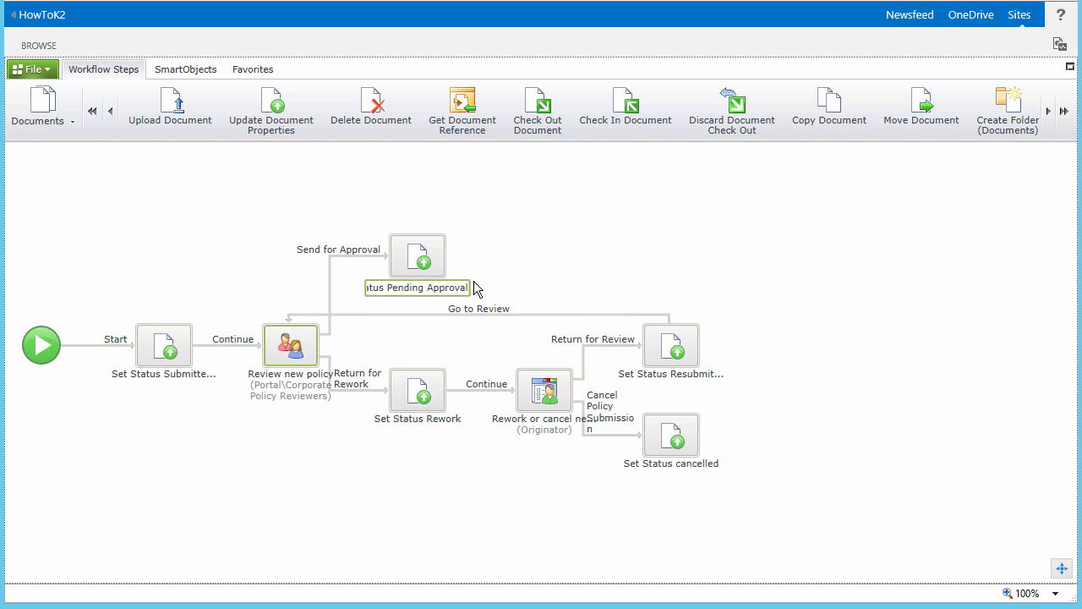
pyautogui.click(475, 284)
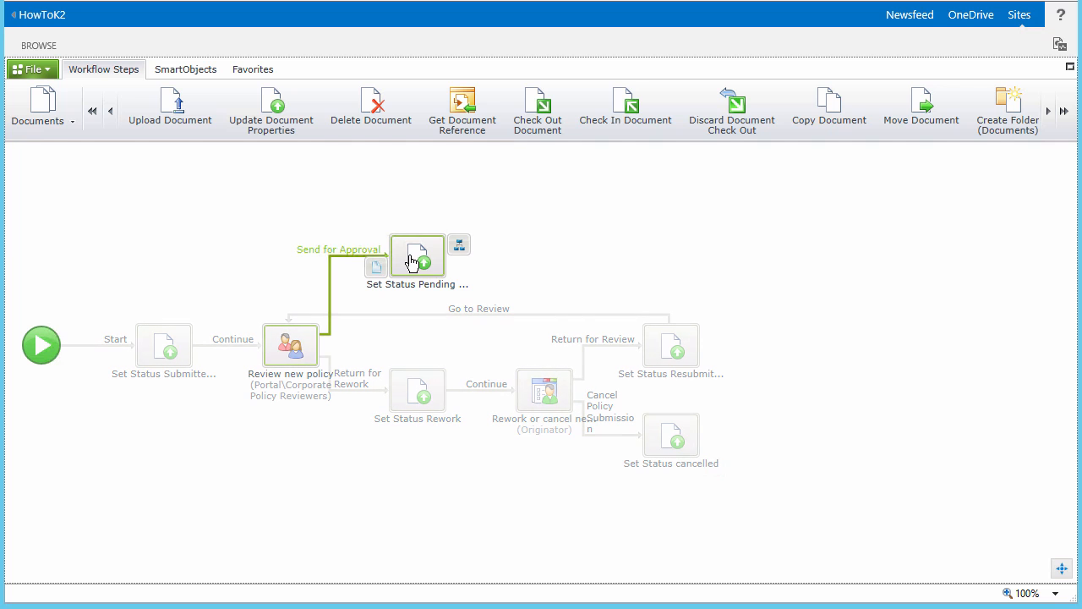
# Add an outcome named "Continue" to the Set Status Pending Approval step, linked to a new workflow step.
pyautogui.click(454, 244)
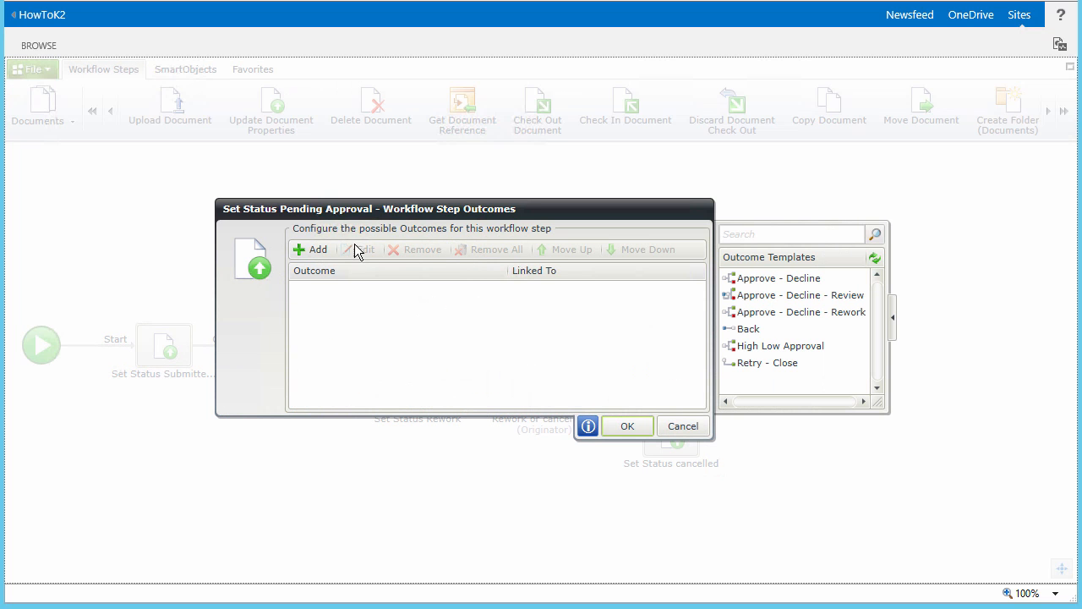
pyautogui.click(318, 249)
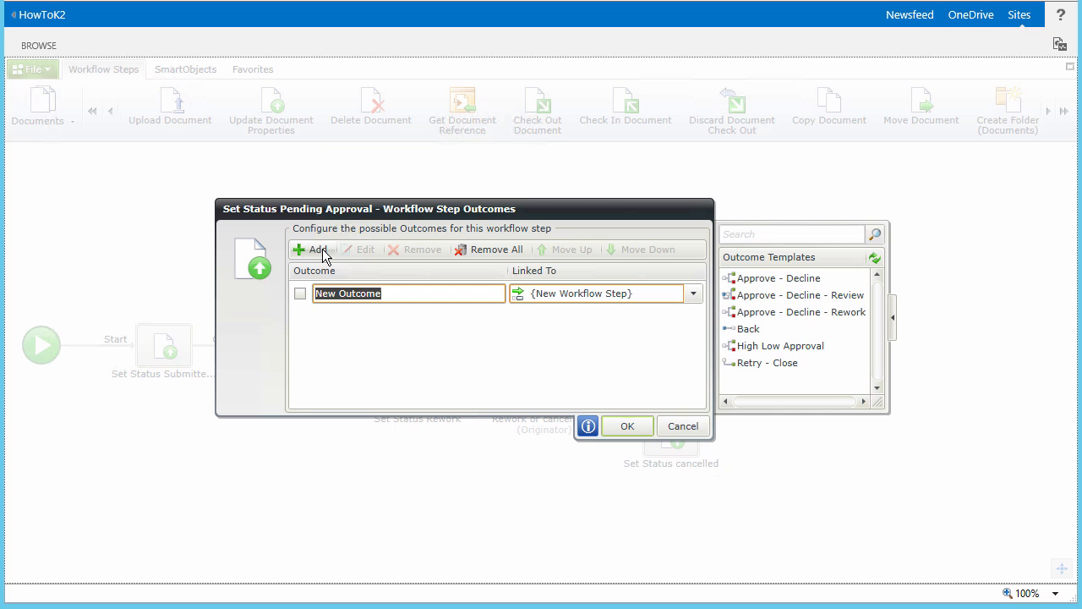
pyautogui.write('Continue')
pyautogui.click(626, 435)
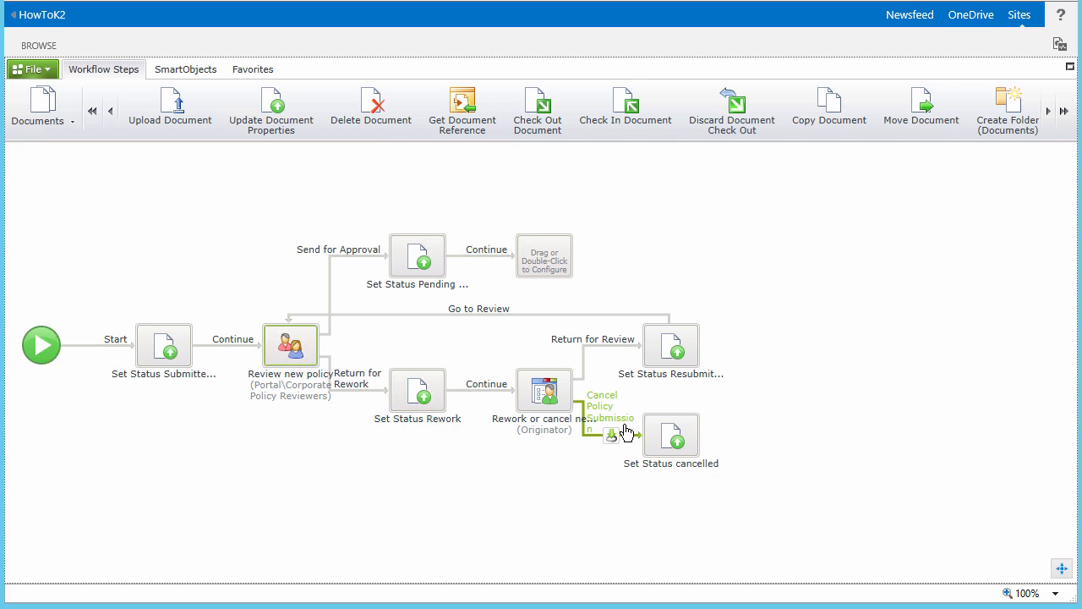
# Add a SmartForms User Task on the Continue outcome of Set Status Pending Approval, named "Approve new Policy".
pyautogui.click(49, 103)
pyautogui.click(69, 151)
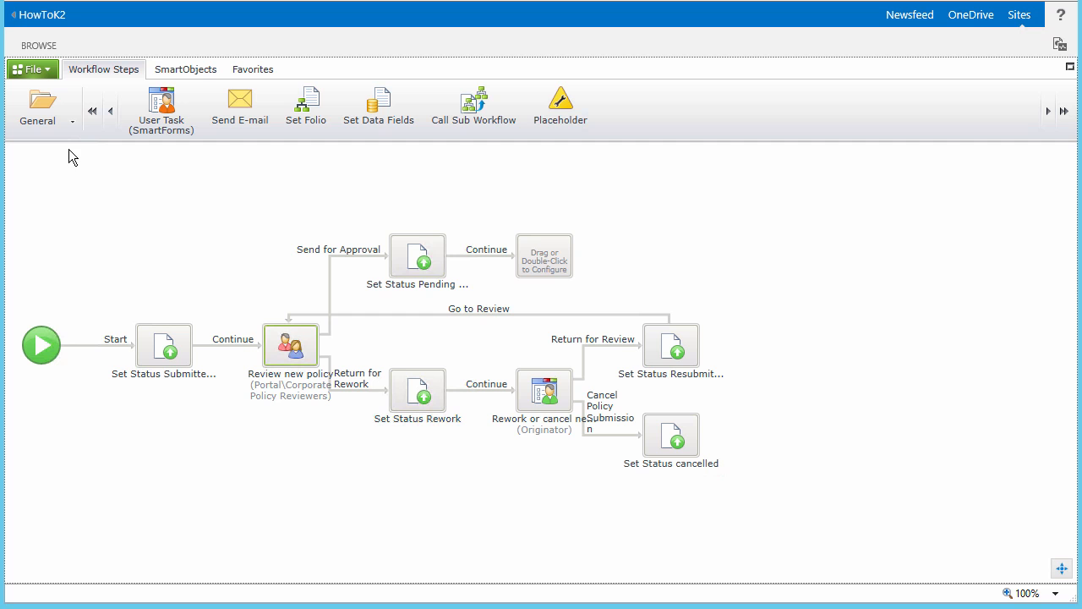
pyautogui.moveTo(160, 108); pyautogui.dragTo(535, 251)
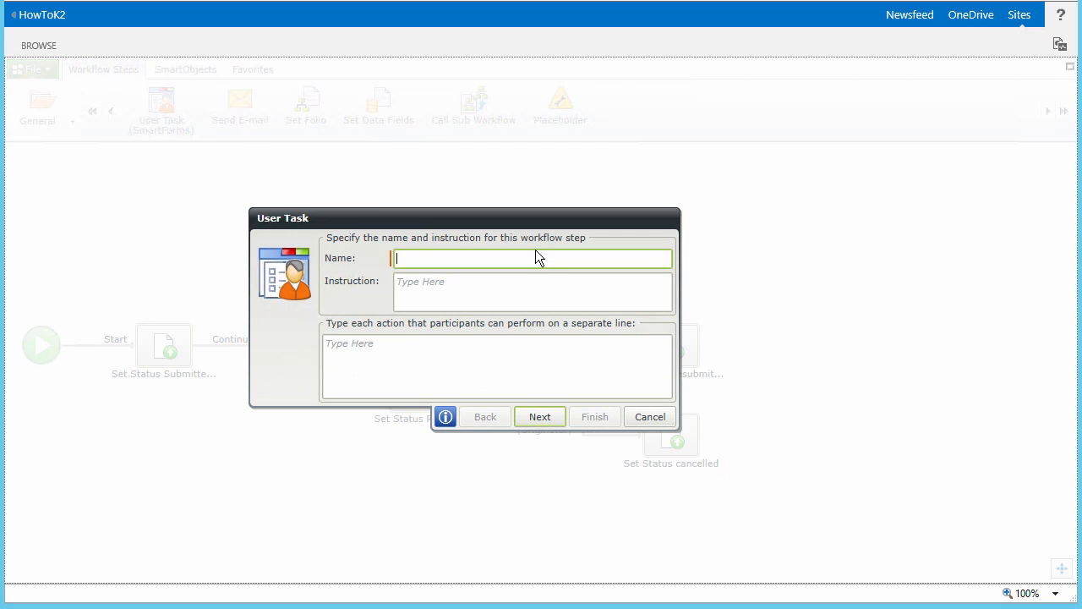
pyautogui.write('Approve new Policy')
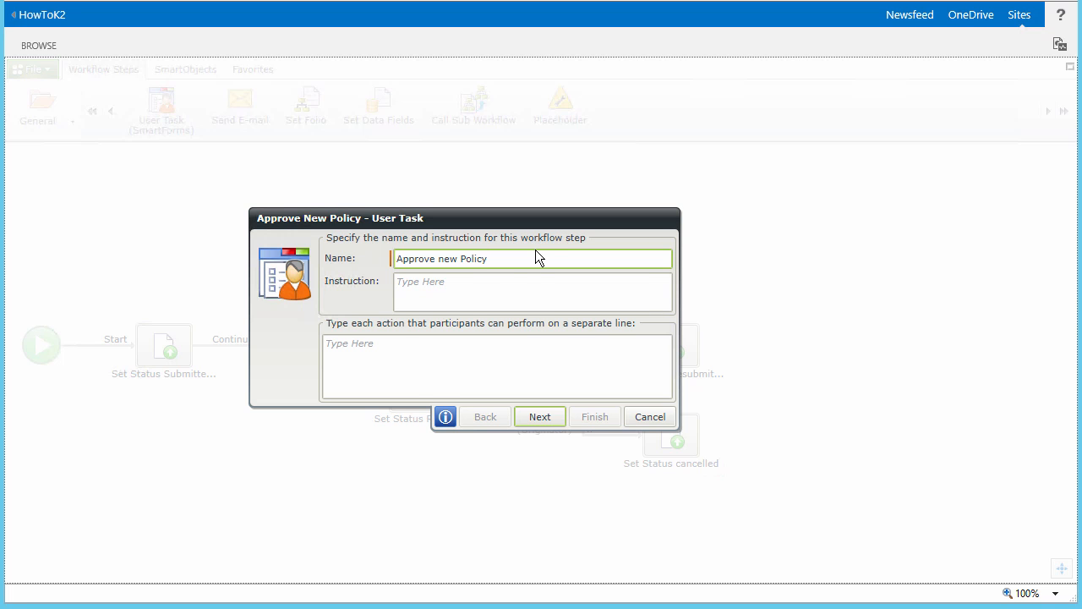
# Enter the instruction "Please review the proposed new policy and submit your decision about the proposed policy." and actions Approved, Rejected and Return for Rework.
pyautogui.click(499, 285)
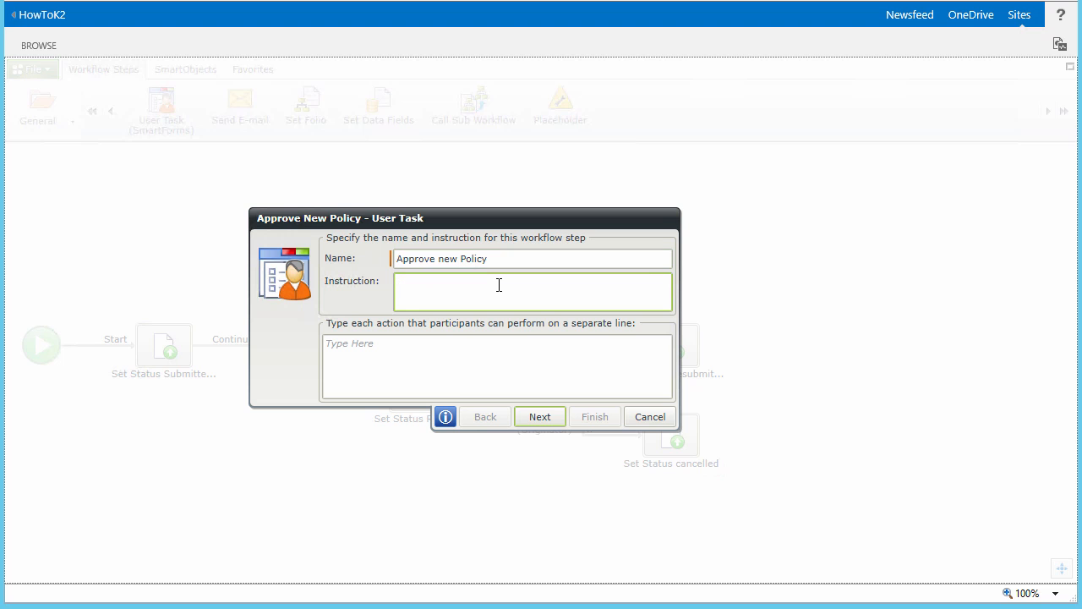
pyautogui.write('Please review the proposed new policy and submit your decision about the proposed policy.')
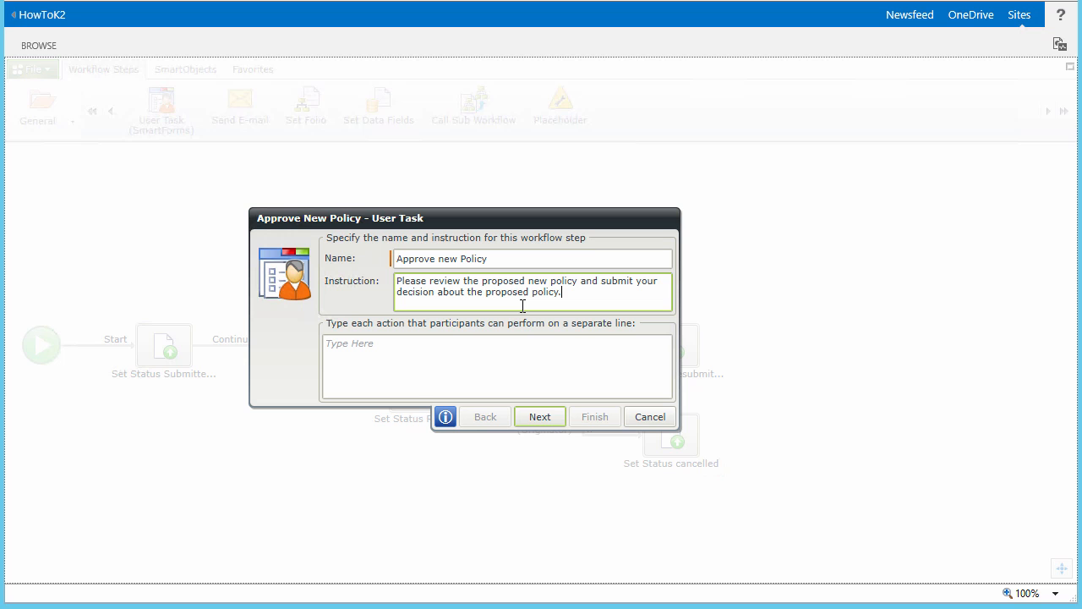
pyautogui.click(472, 353)
pyautogui.write('Approved Rejected Return for Rework')
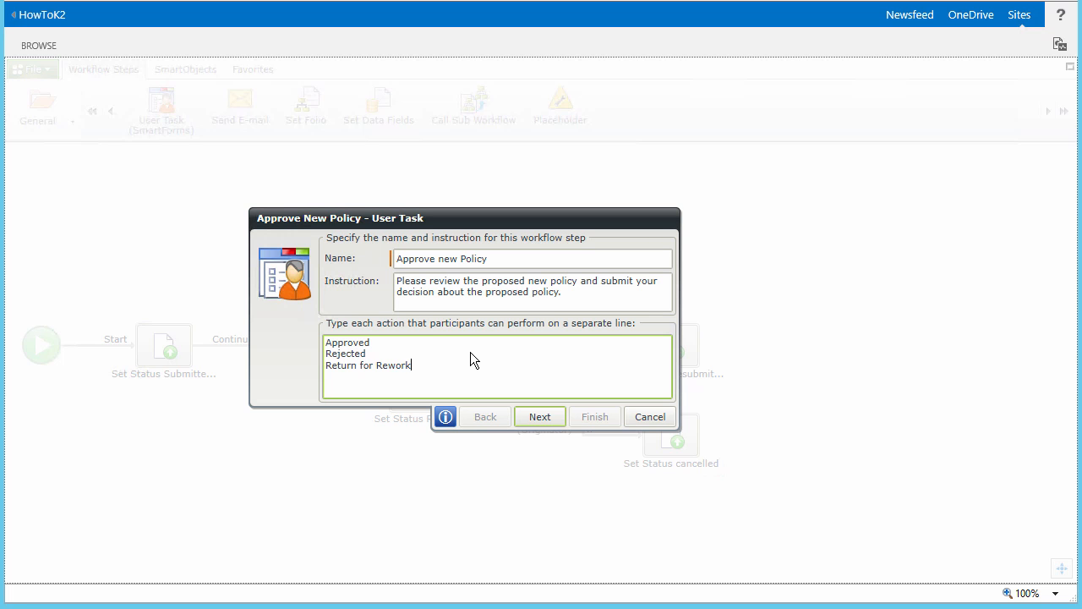
pyautogui.click(534, 415)
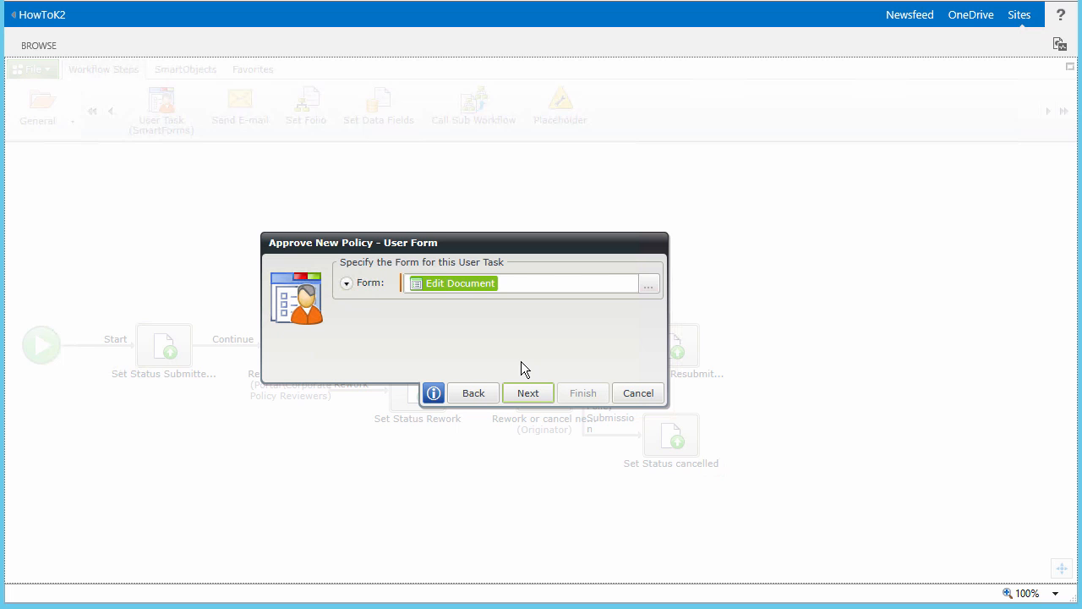
# Set the approval task's form to Display Document from the Corporate Policy Submissions library.
pyautogui.click(648, 287)
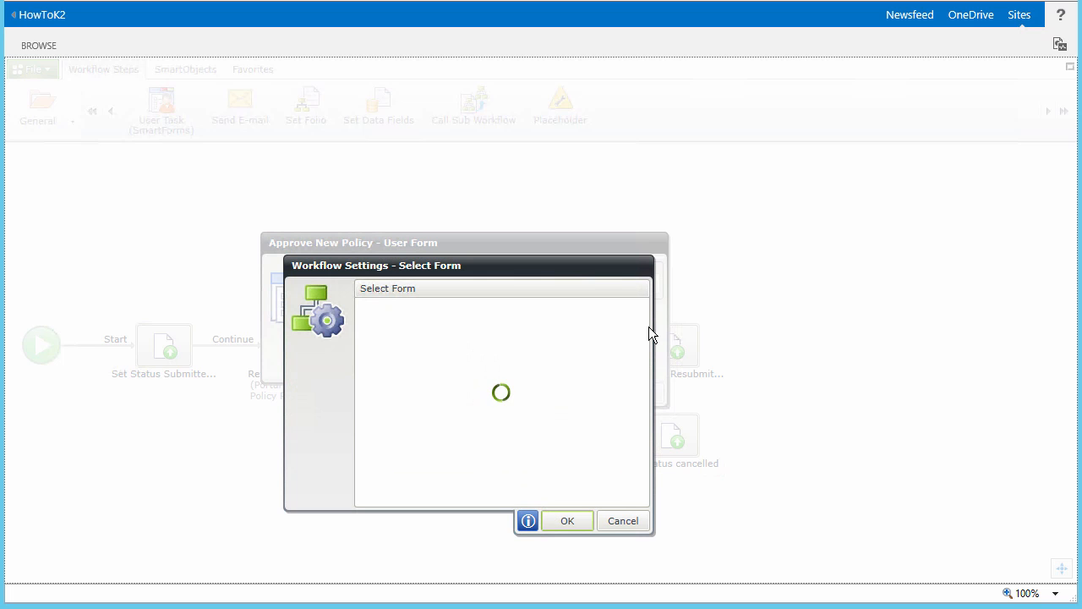
pyautogui.moveTo(643, 351); pyautogui.dragTo(640, 412)
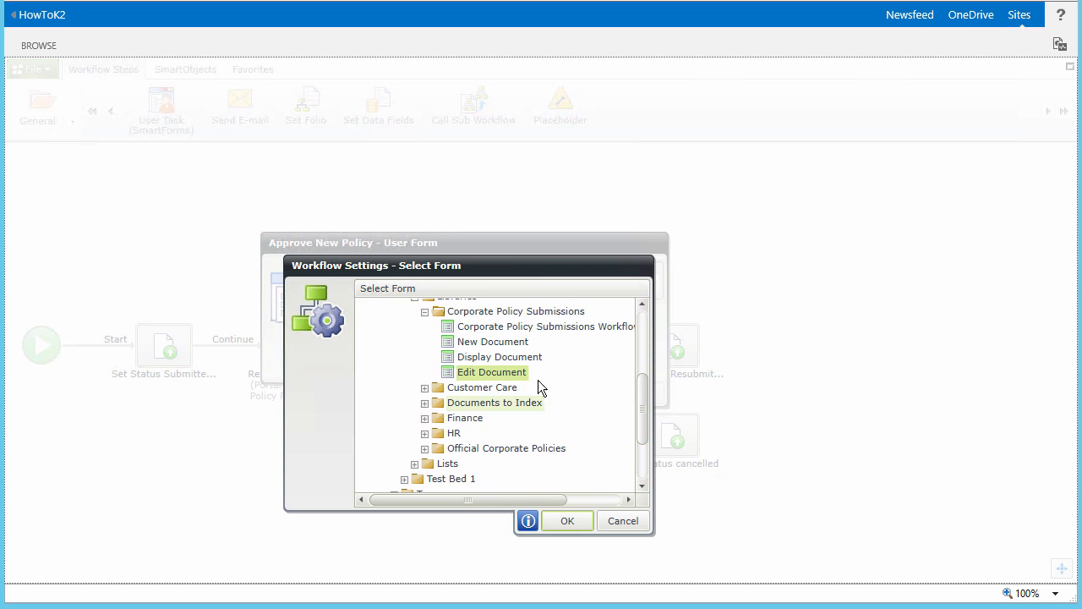
pyautogui.click(524, 357)
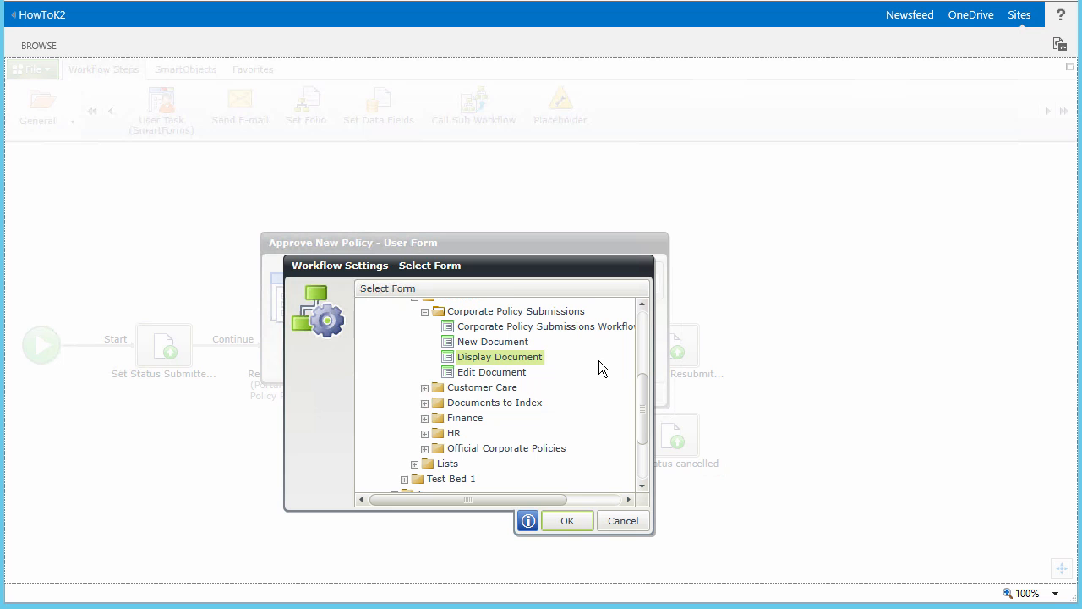
pyautogui.click(573, 520)
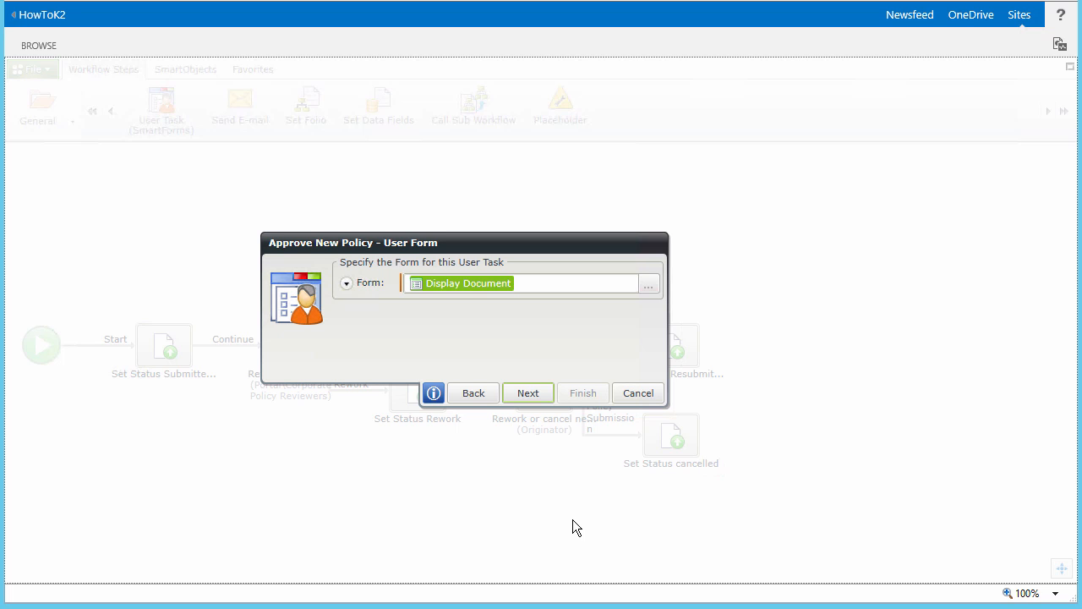
pyautogui.click(517, 393)
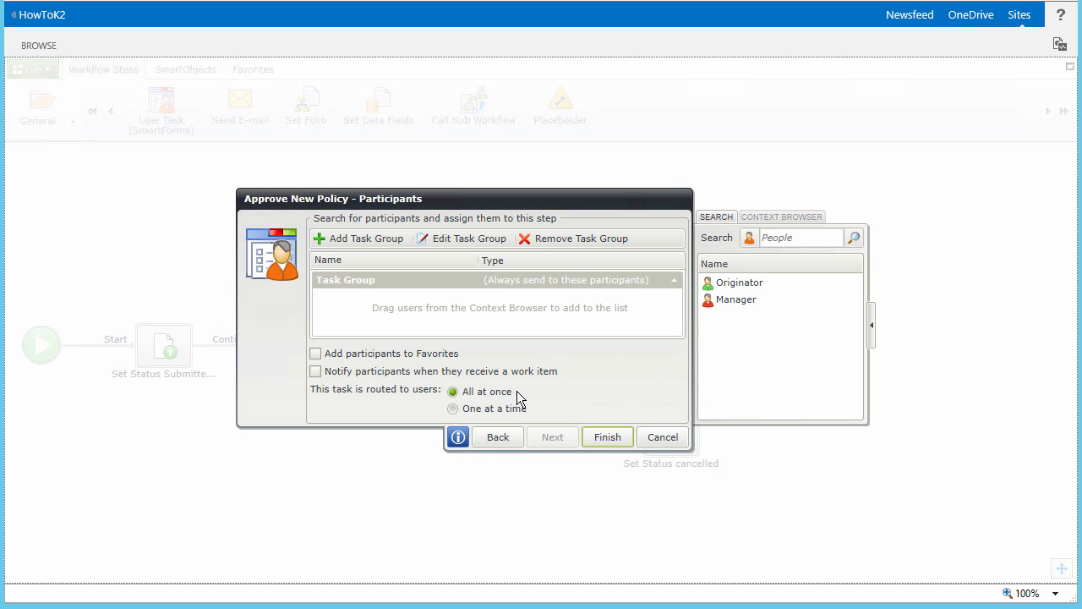
# Assign the Approvers field from the Corporate Policy Approvers item reference as the approval task's participant.
pyautogui.click(768, 218)
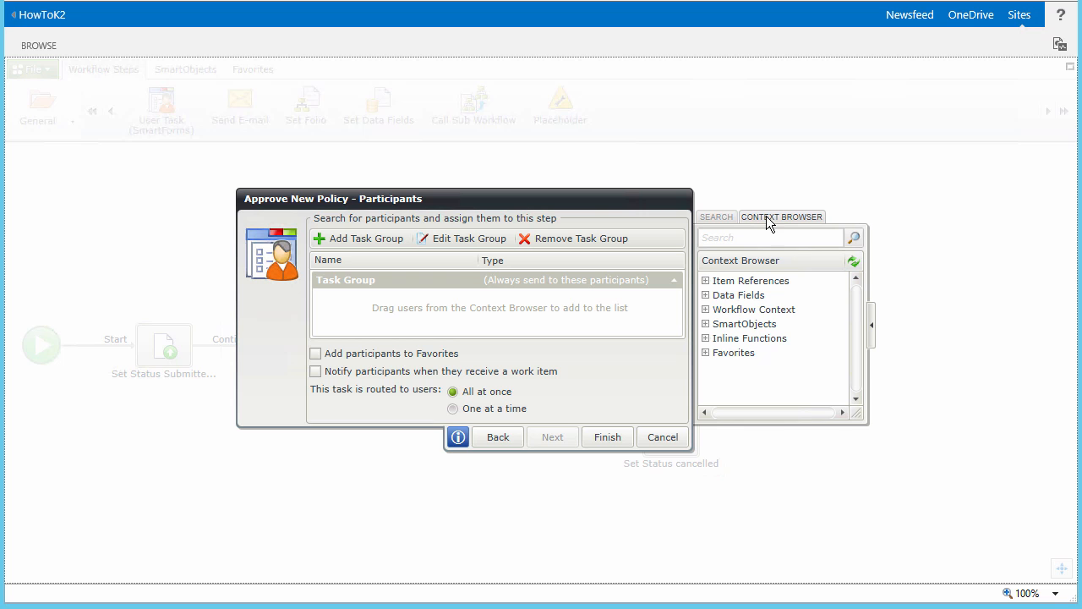
pyautogui.click(706, 280)
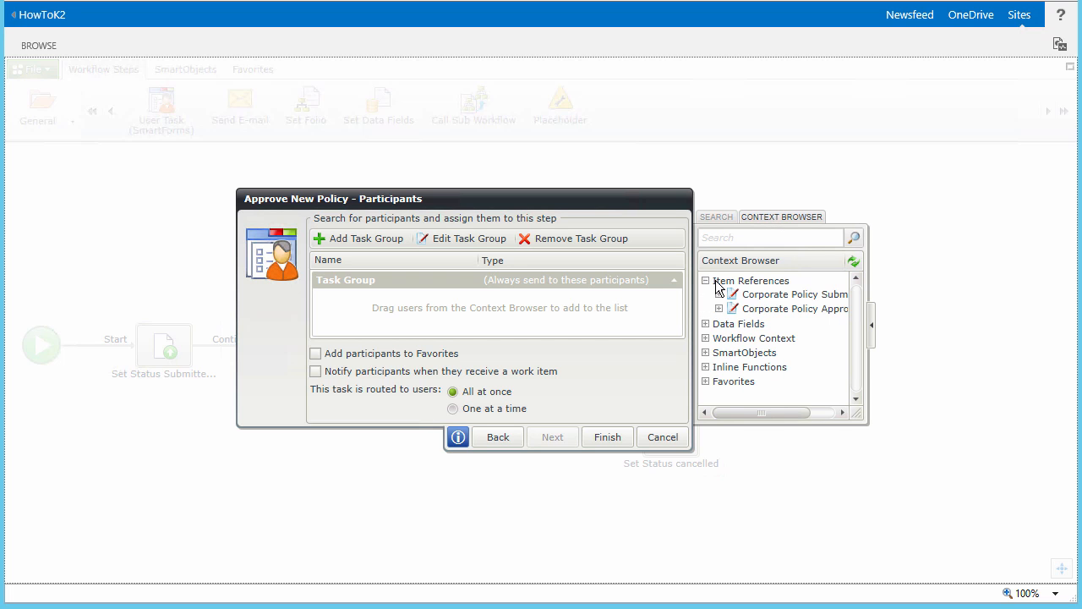
pyautogui.moveTo(856, 413); pyautogui.dragTo(935, 414)
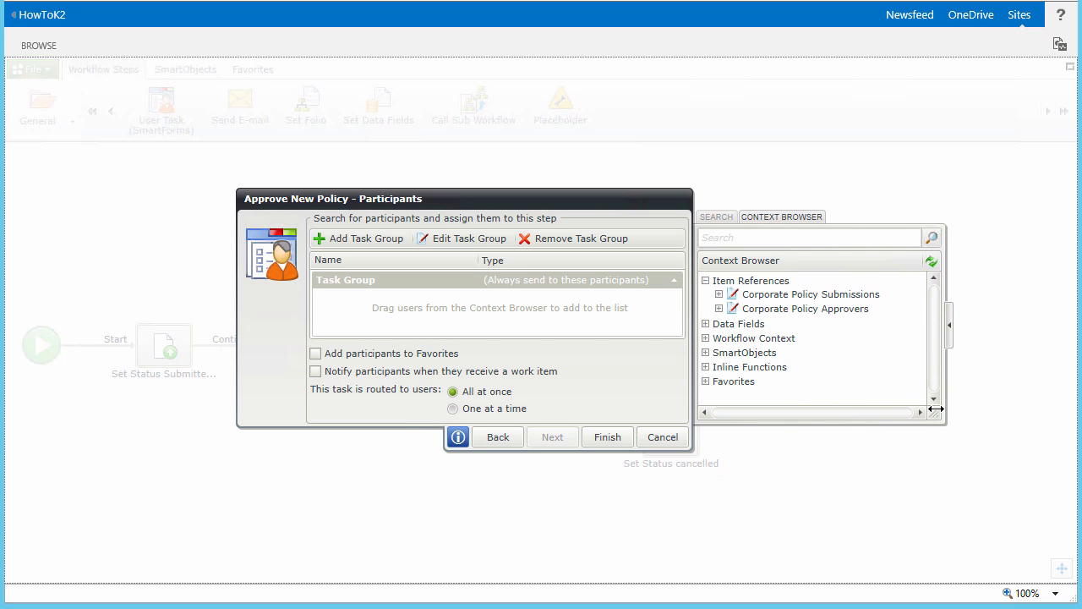
pyautogui.click(719, 308)
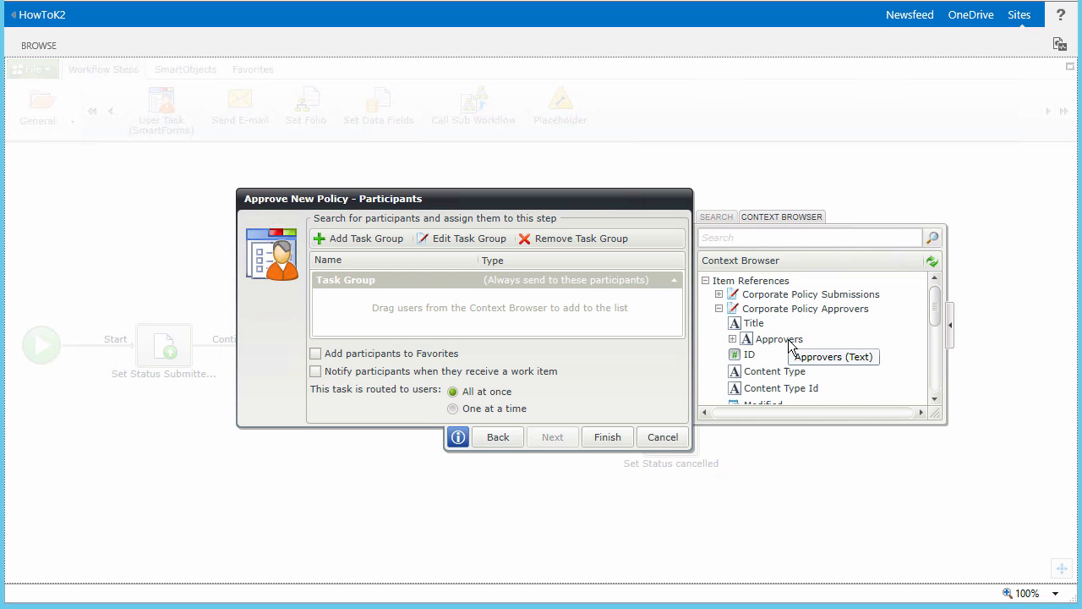
pyautogui.moveTo(785, 340); pyautogui.dragTo(450, 306)
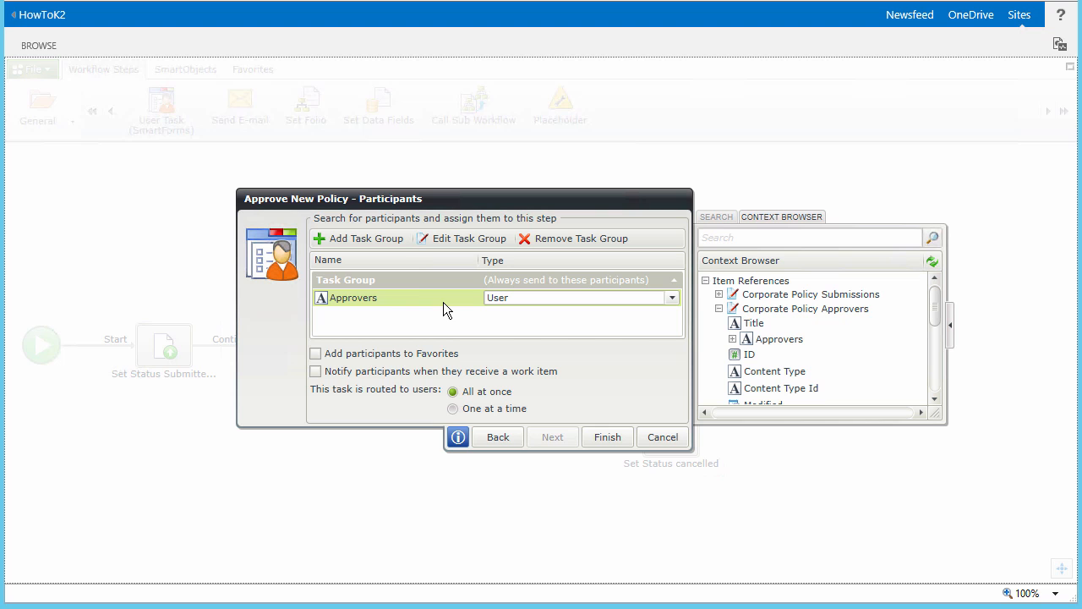
# Enable participant notification for new work items in the approval task and choose to customize the notification message.
pyautogui.click(317, 371)
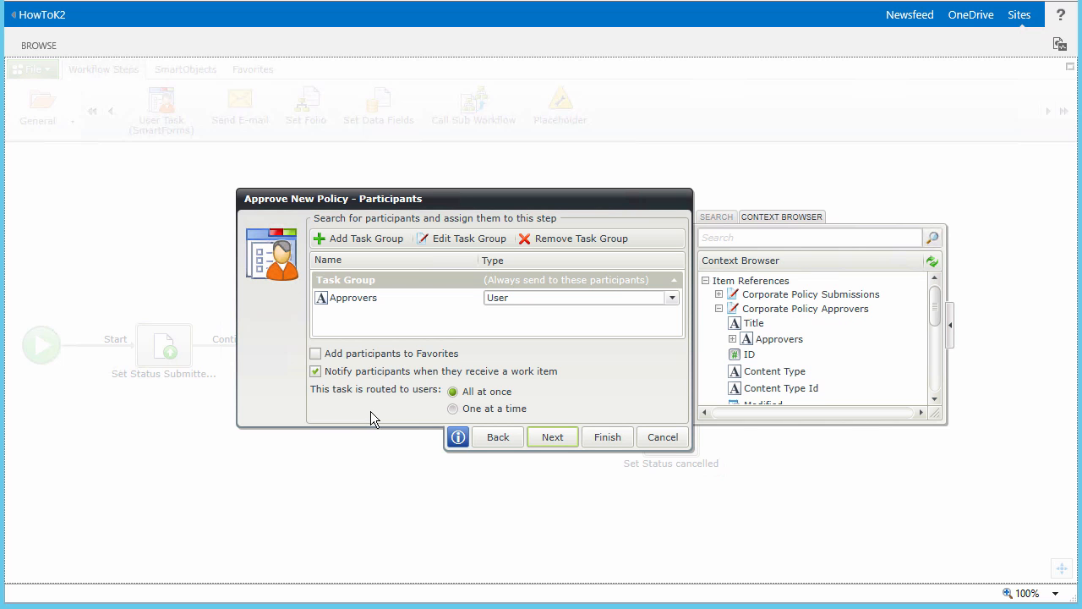
pyautogui.click(568, 437)
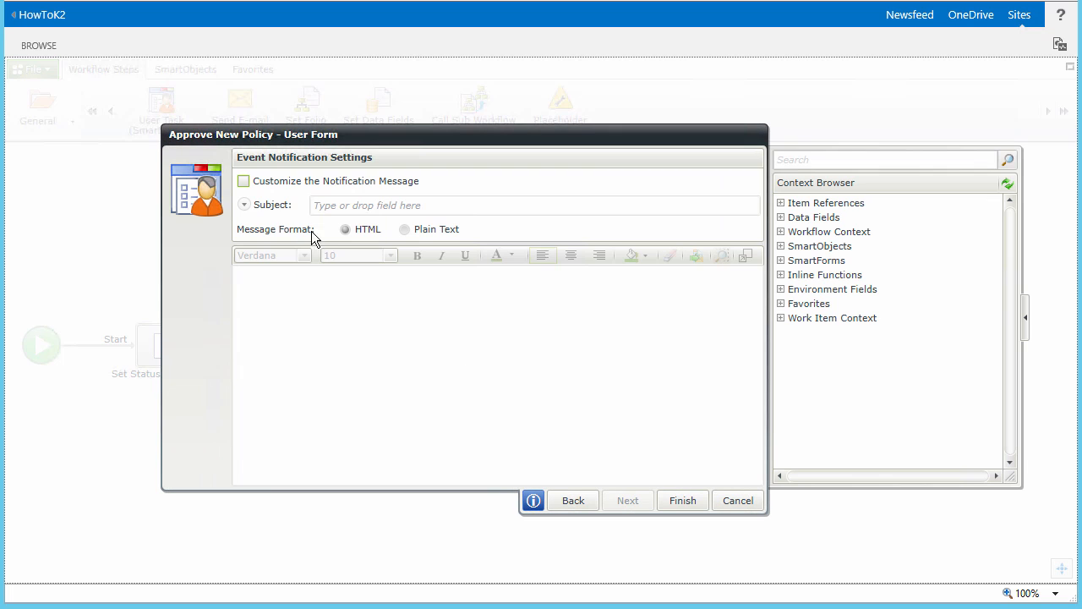
pyautogui.click(244, 181)
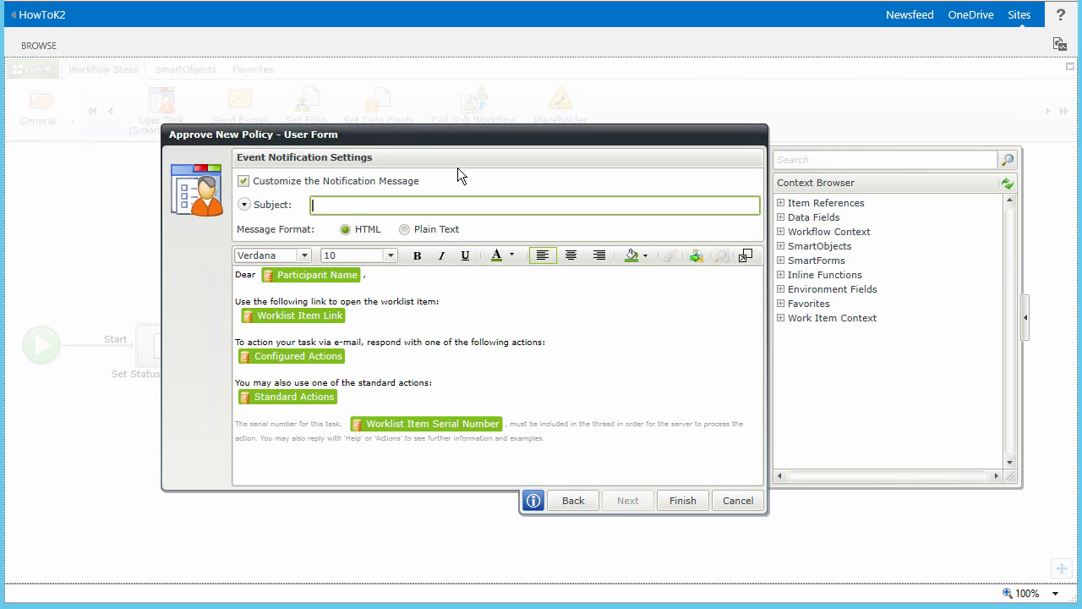
# Set the subject to "New corporate policy ([Title]) submitted – your approval required" using the submission's Title field, and attach the submission's Document.
pyautogui.write('New corporate policy () submitted – your approval required')
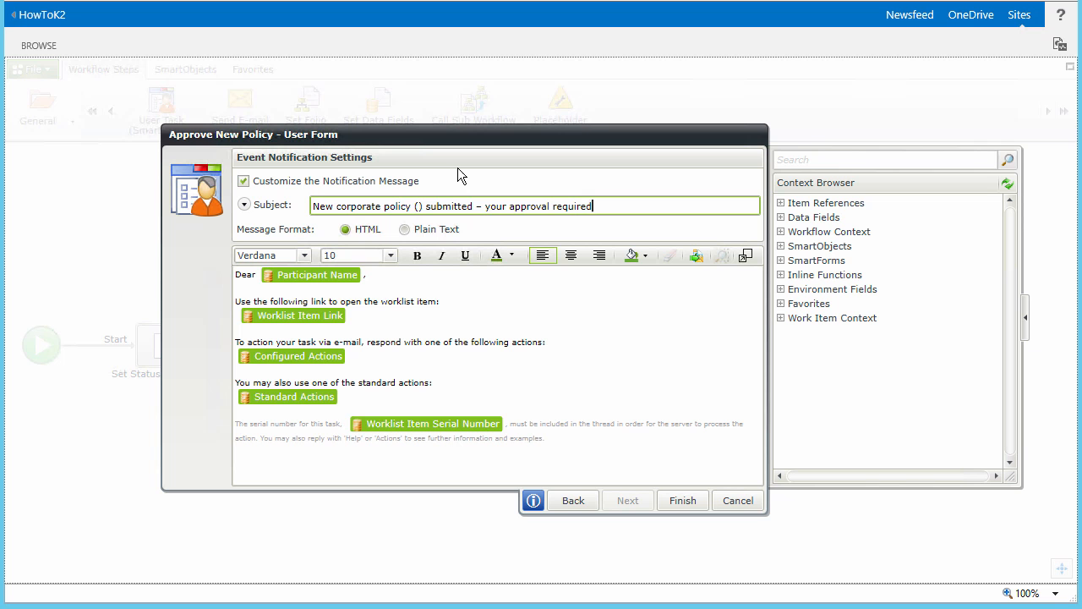
pyautogui.click(780, 203)
pyautogui.click(794, 216)
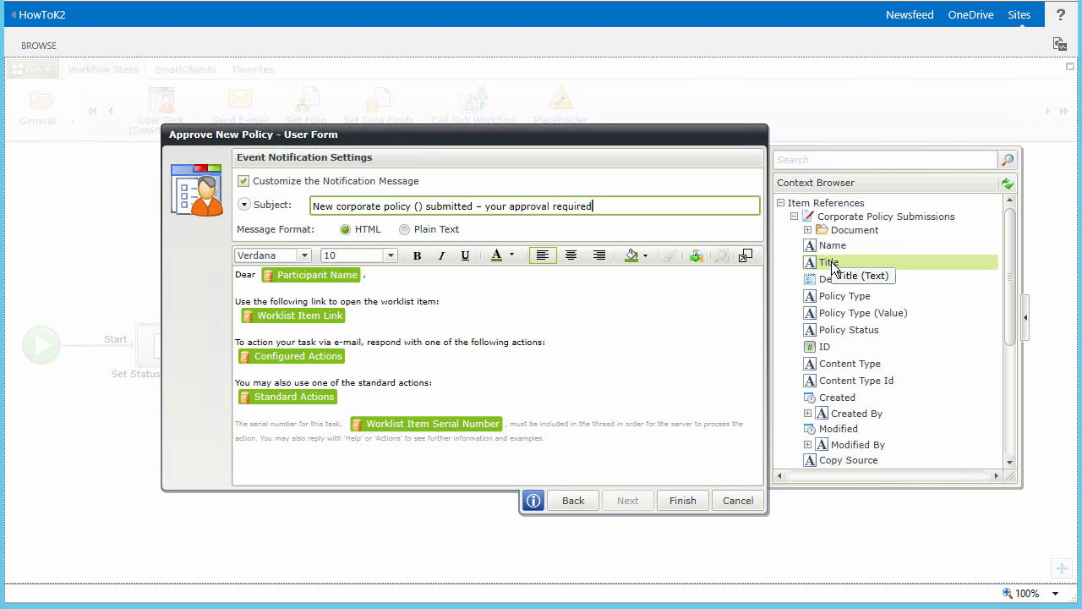
pyautogui.moveTo(831, 264); pyautogui.dragTo(422, 209)
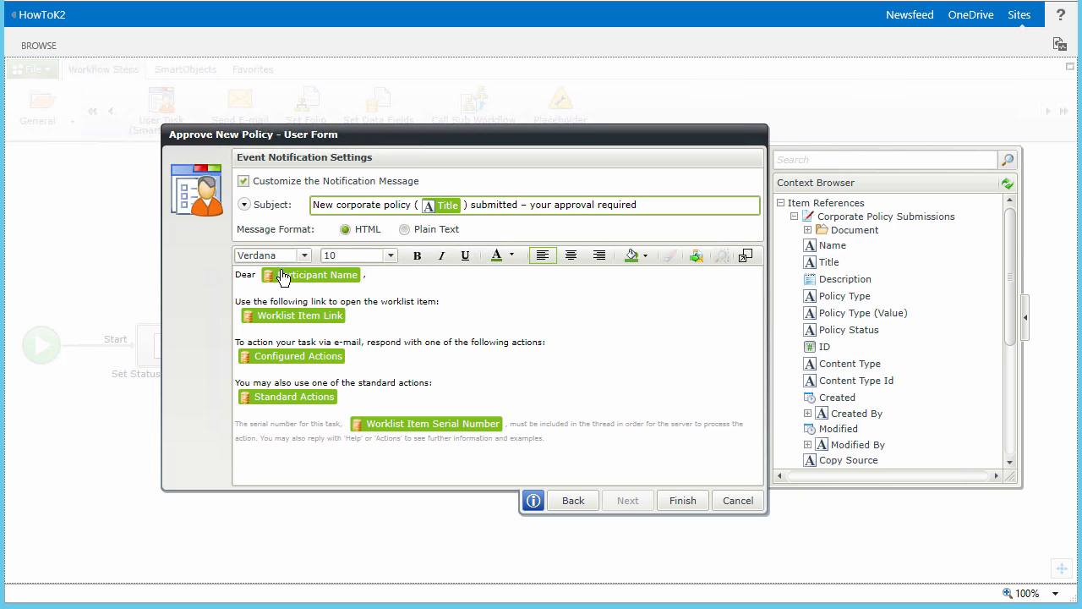
pyautogui.click(244, 204)
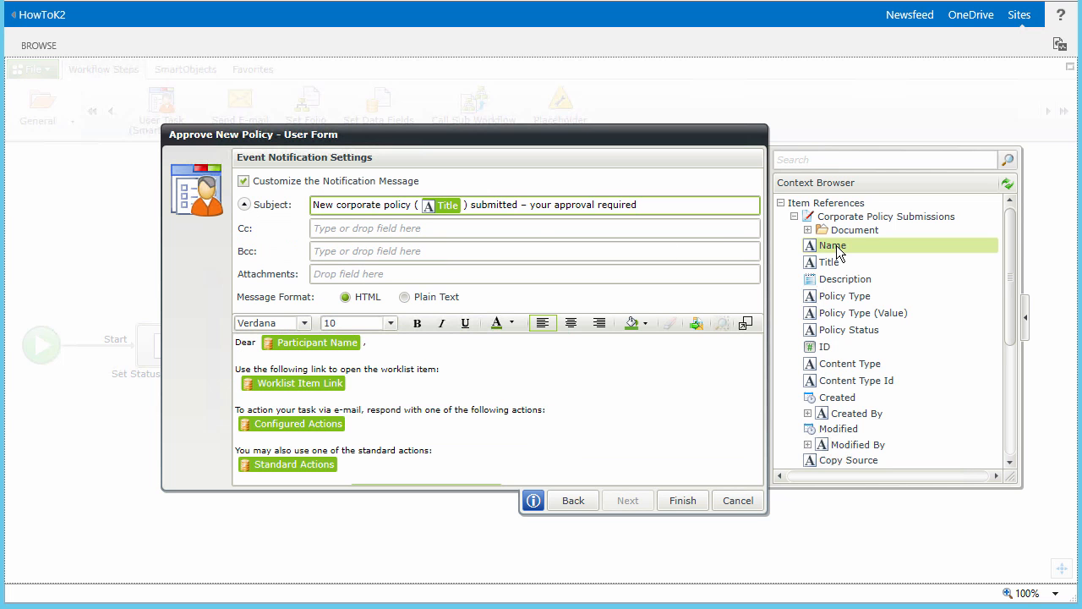
pyautogui.moveTo(844, 236); pyautogui.dragTo(469, 270)
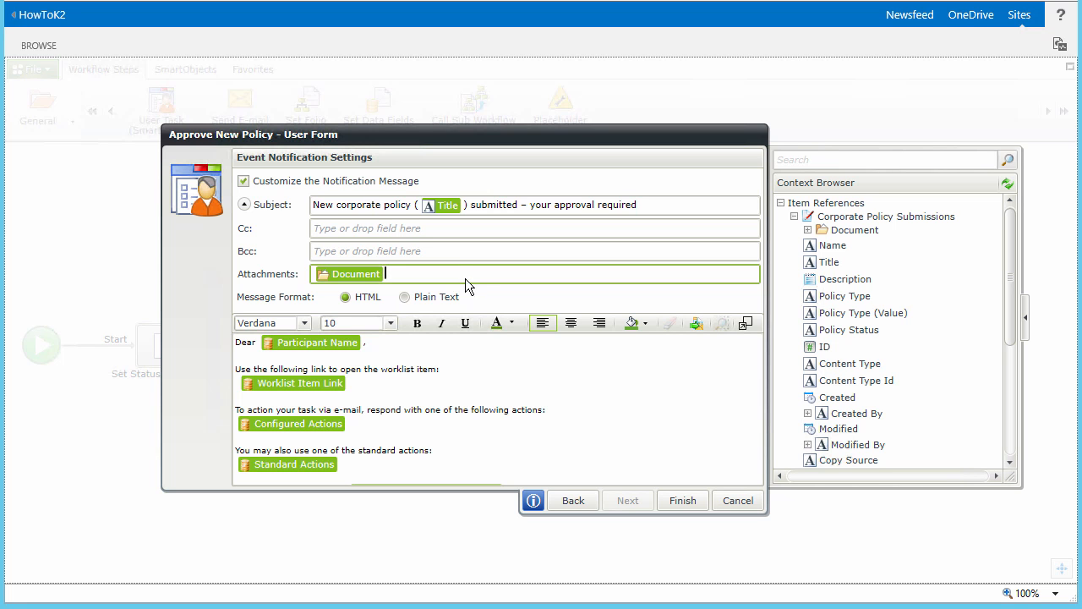
# Below the greeting, write "has submitted a new corporate policy titled ." and ask for review of the attached policy and an approval decision in the following ways.
pyautogui.click(417, 344)
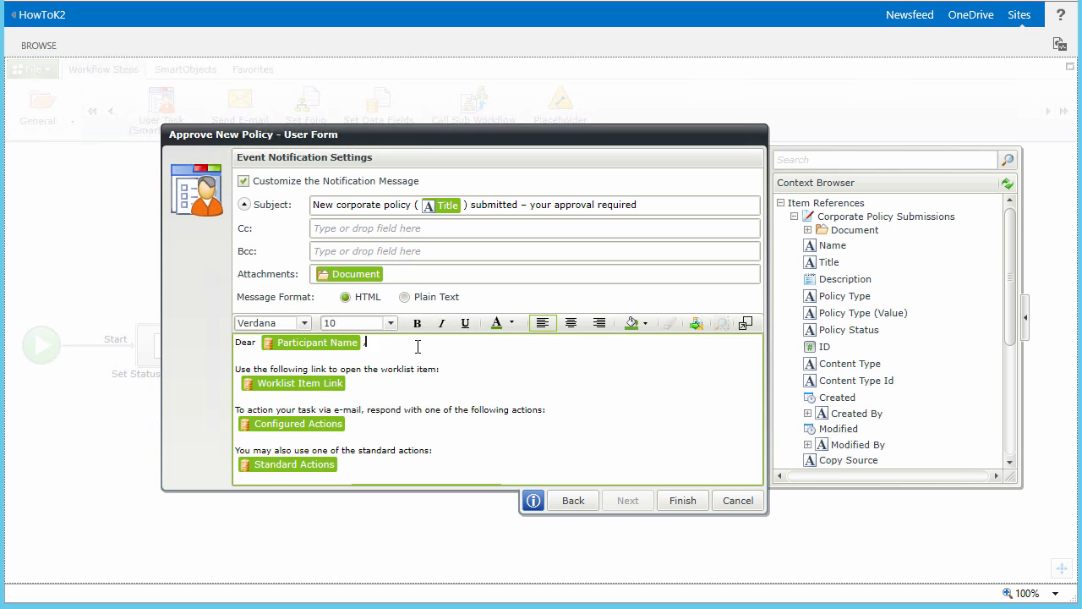
pyautogui.press('Return')
pyautogui.press('Return')
pyautogui.press('Return')
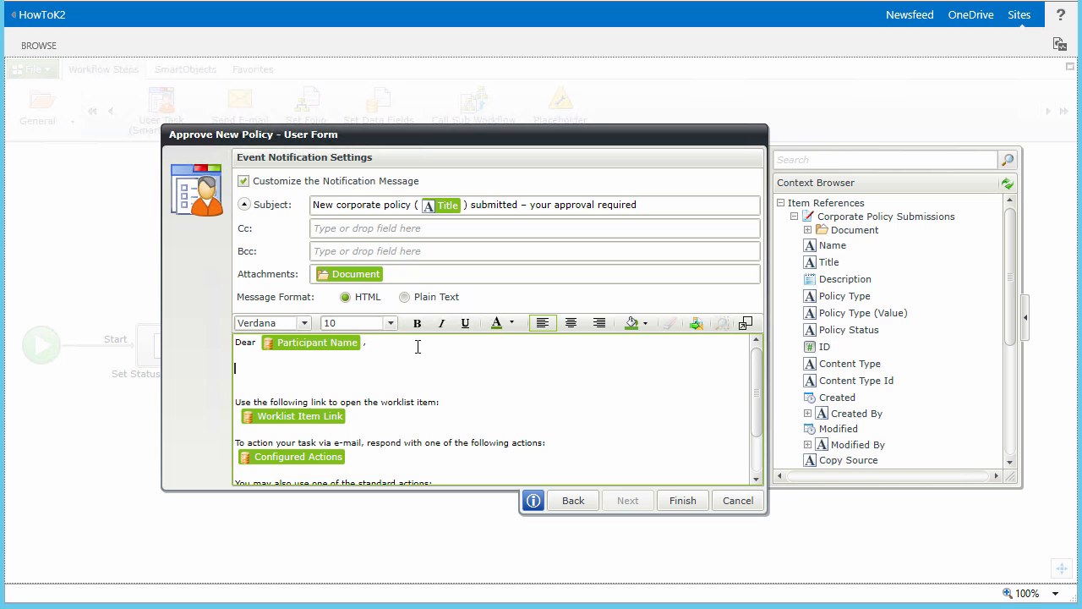
pyautogui.write('has submitted a new corporate policy titled . Please review the proposed policy (attached to this e-mail) and then indicate your approval decision in one of the following ways:')
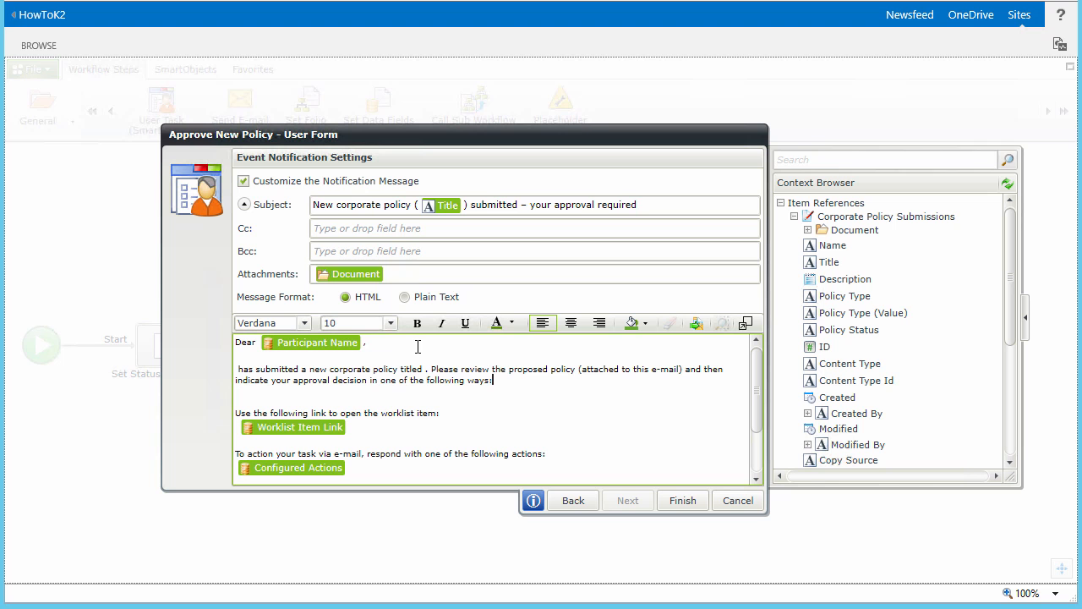
# Insert Originator Full Name before "has submitted" and the submission's Title after "titled" in the message body, and finish the approval task configuration.
pyautogui.click(794, 217)
pyautogui.click(780, 261)
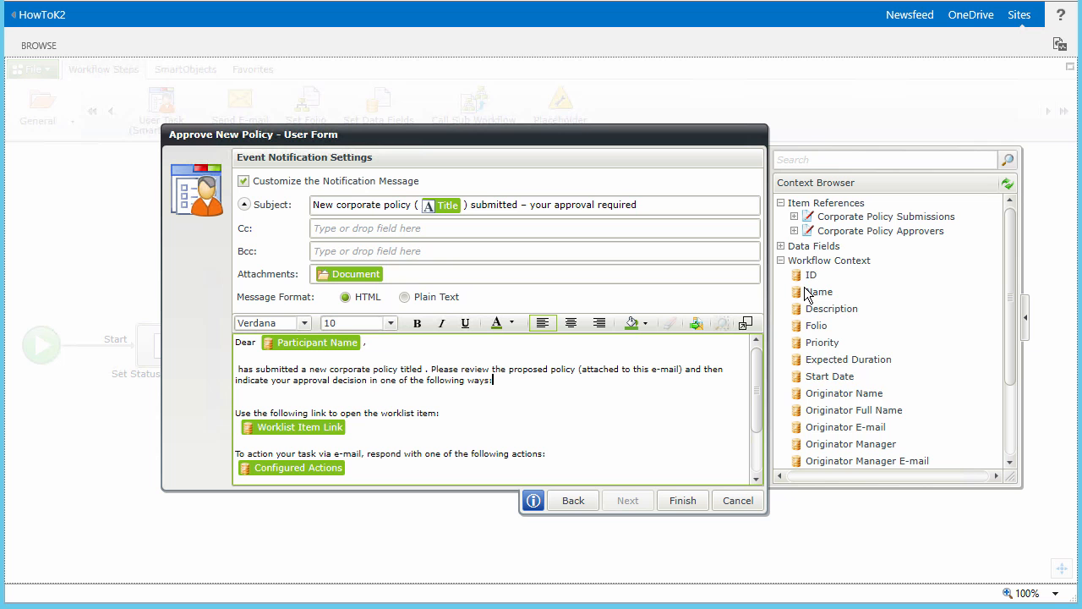
pyautogui.moveTo(834, 411); pyautogui.dragTo(239, 377)
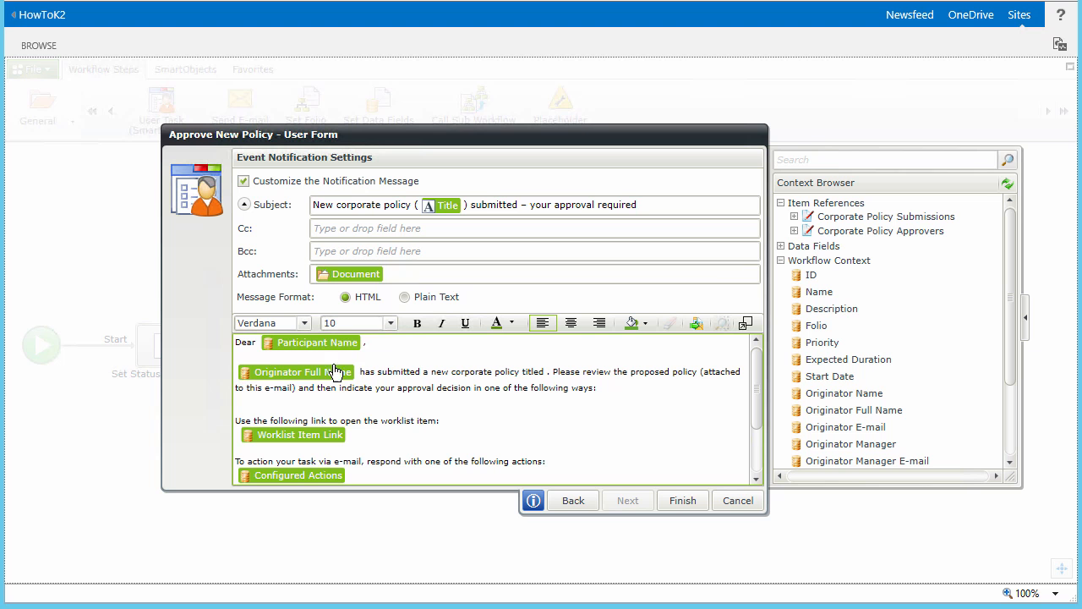
pyautogui.click(793, 217)
pyautogui.moveTo(829, 262); pyautogui.dragTo(548, 378)
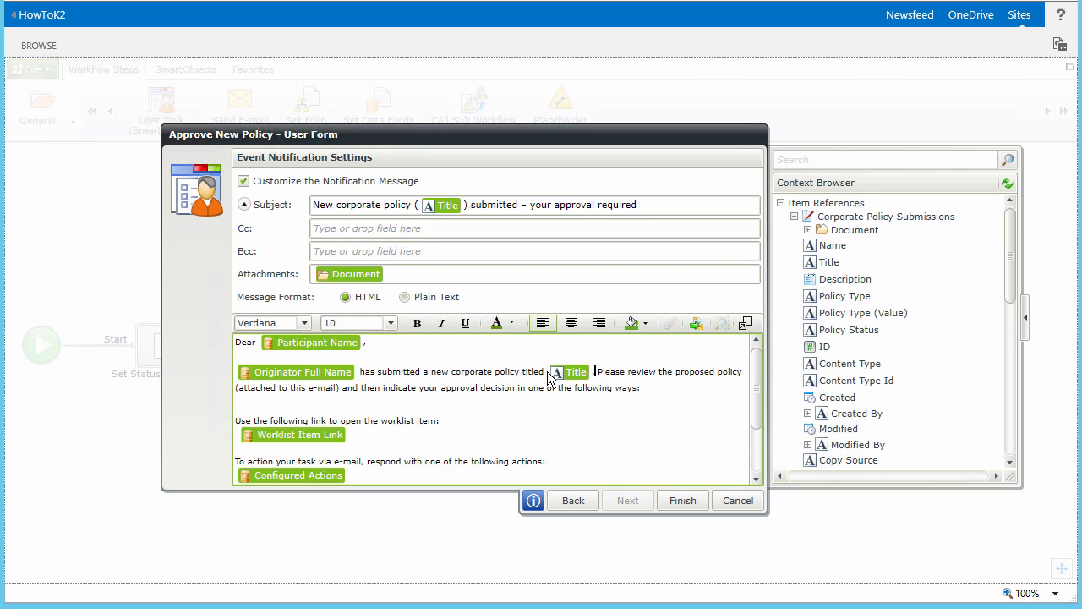
pyautogui.click(679, 501)
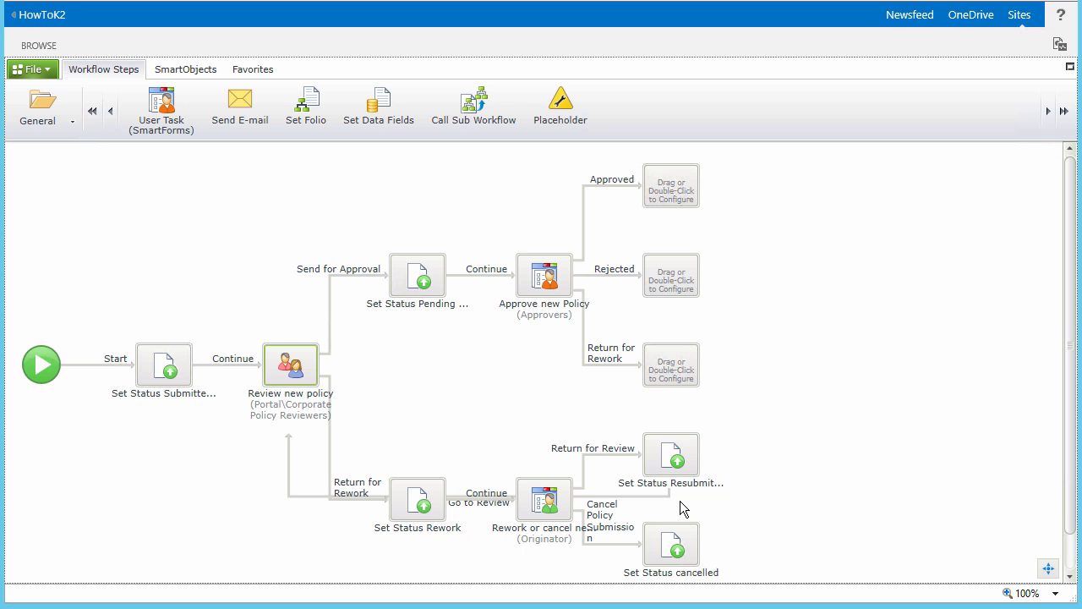
# Edit the Approved outcome rule of Approve new Policy so that All participants must select the Approved action.
pyautogui.moveTo(550, 273)
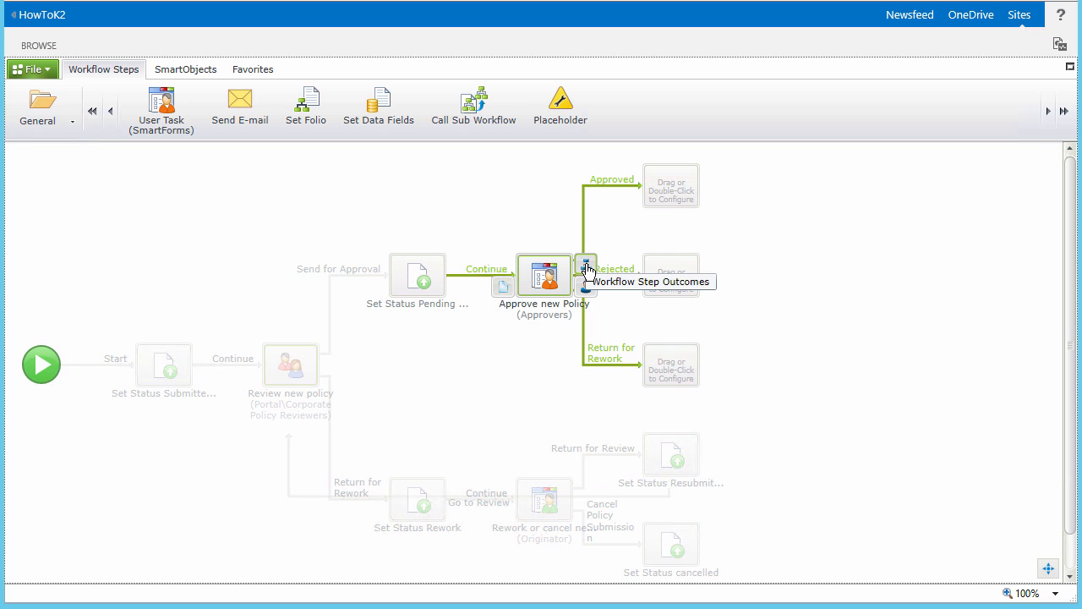
pyautogui.click(586, 269)
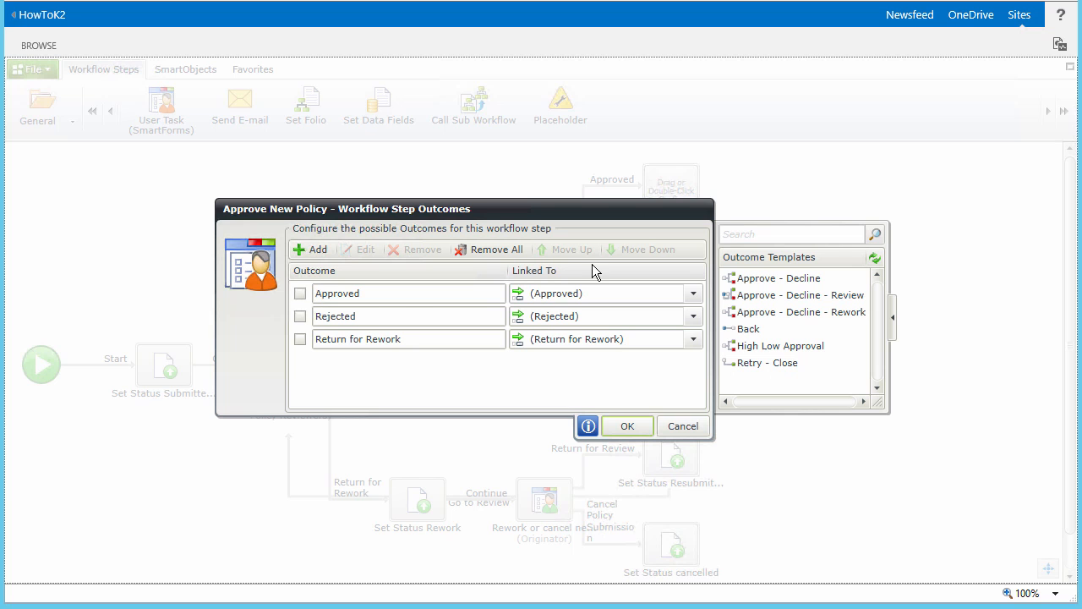
pyautogui.click(299, 293)
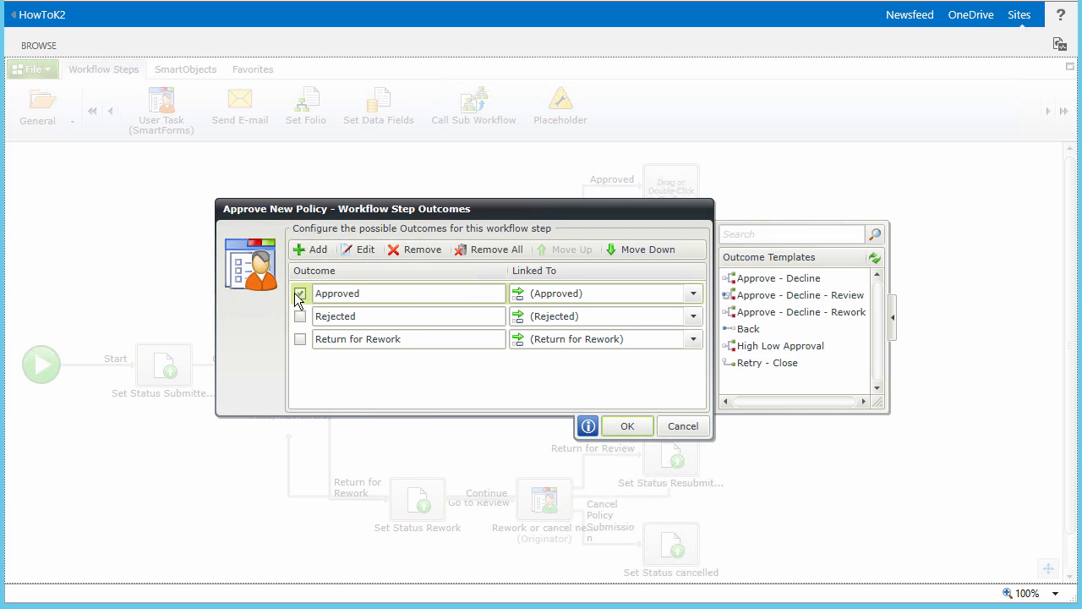
pyautogui.click(364, 251)
pyautogui.click(338, 323)
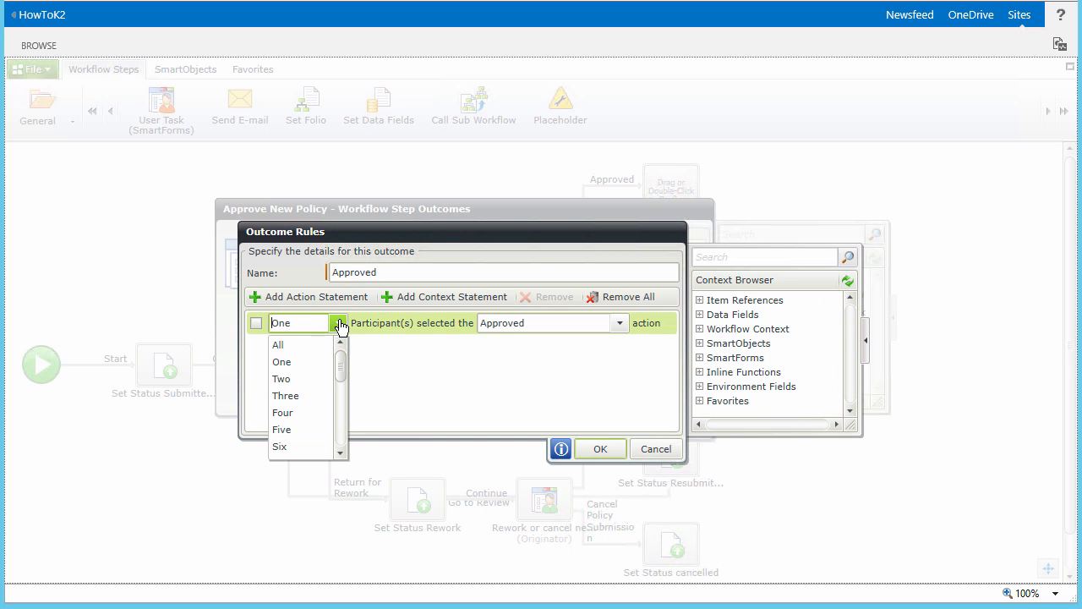
pyautogui.click(295, 347)
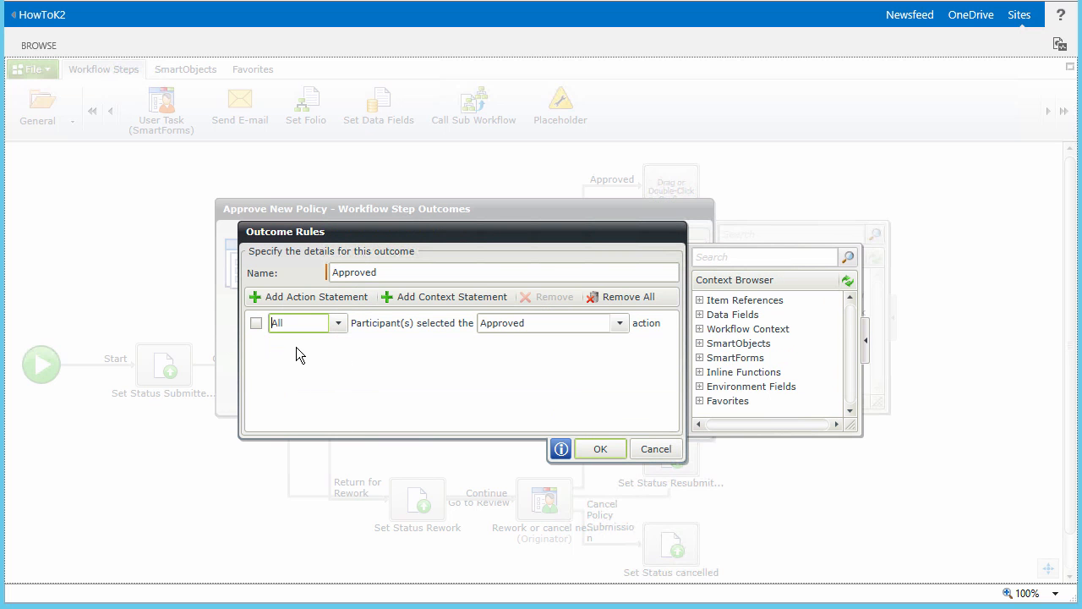
pyautogui.click(604, 452)
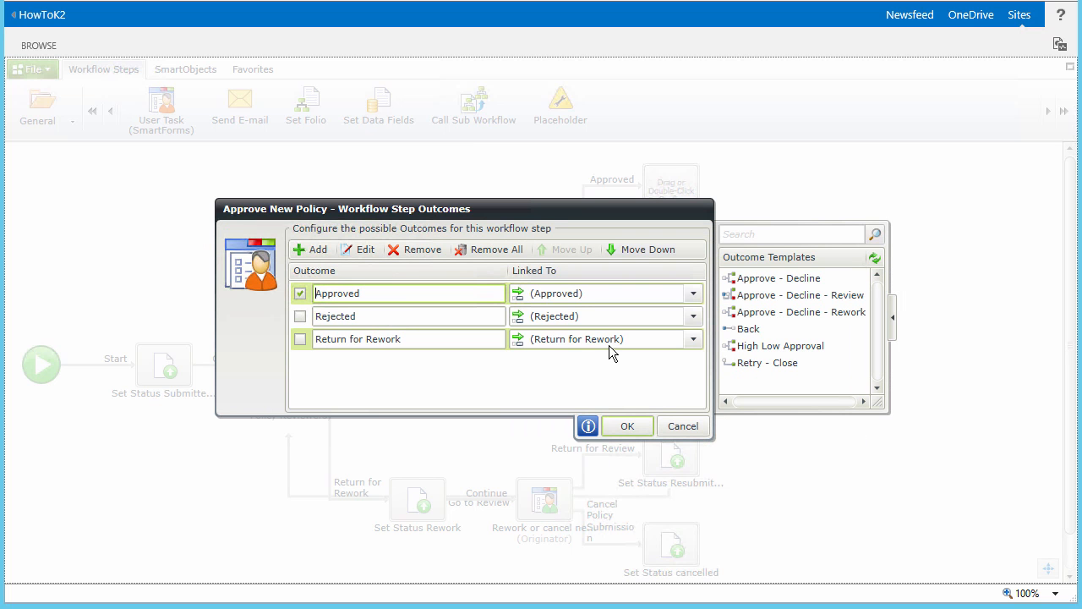
# Link the Return for Rework outcome of Approve new Policy to the existing Set Status Rework step.
pyautogui.click(694, 341)
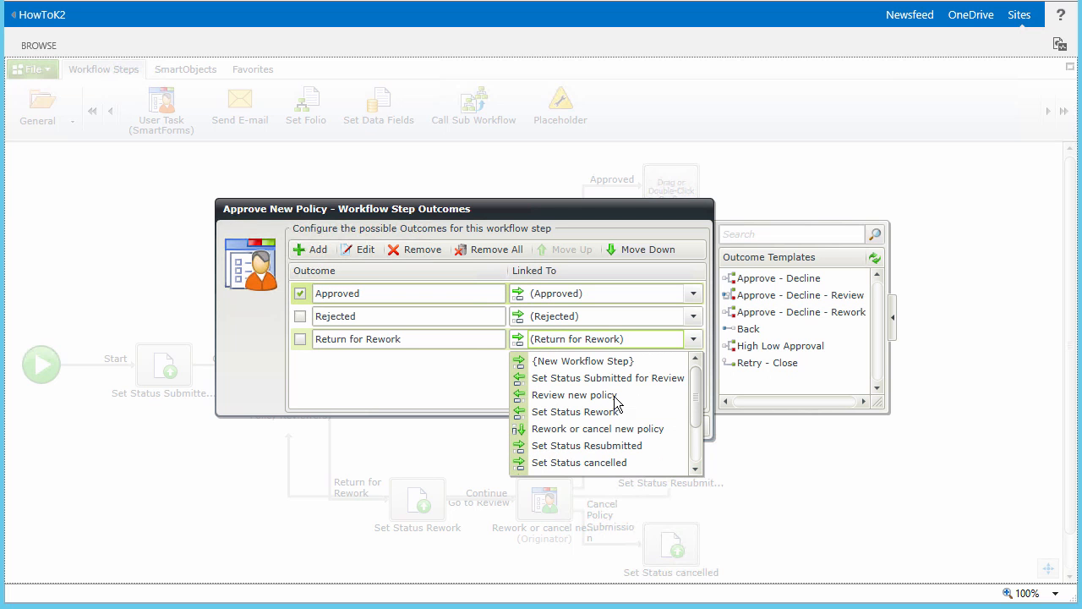
pyautogui.click(605, 411)
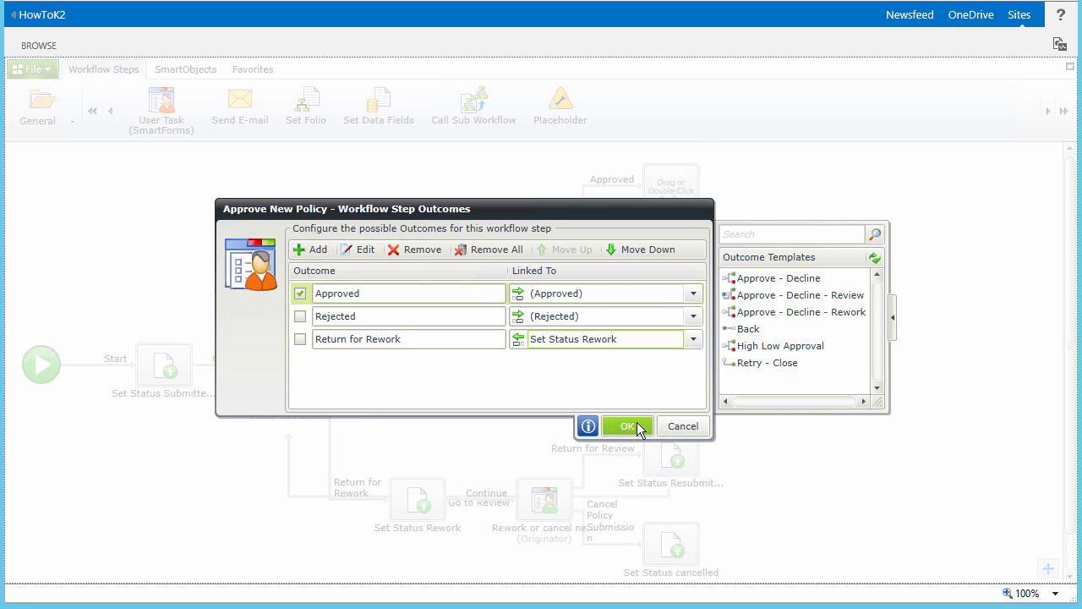
pyautogui.click(628, 426)
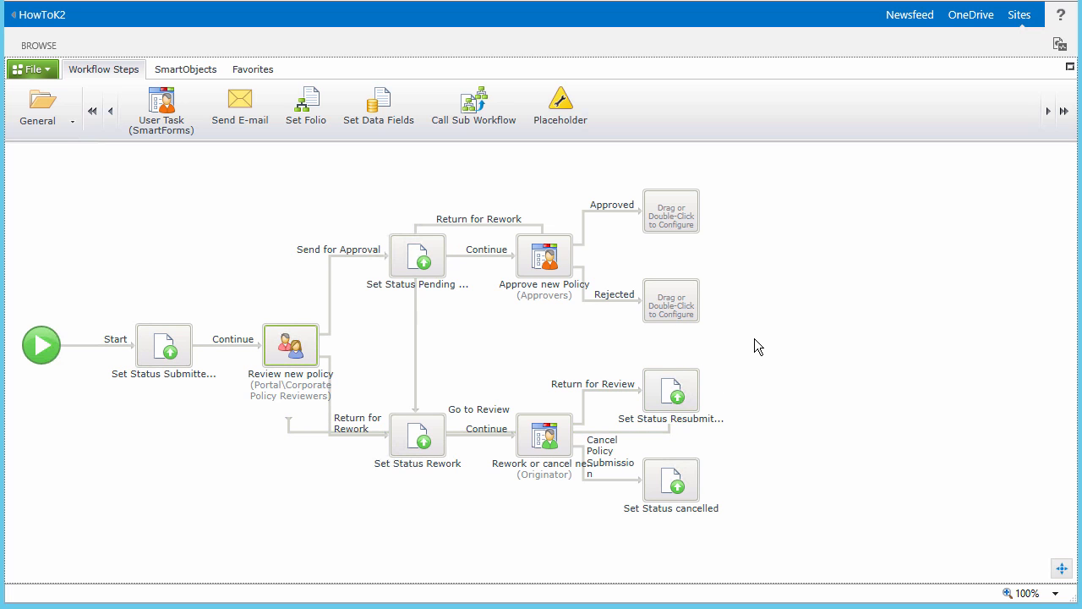
# Add an Update Document Properties step on the Rejected outcome that sets the Corporate Policy Submissions document's Policy Status to Rejected.
pyautogui.click(39, 114)
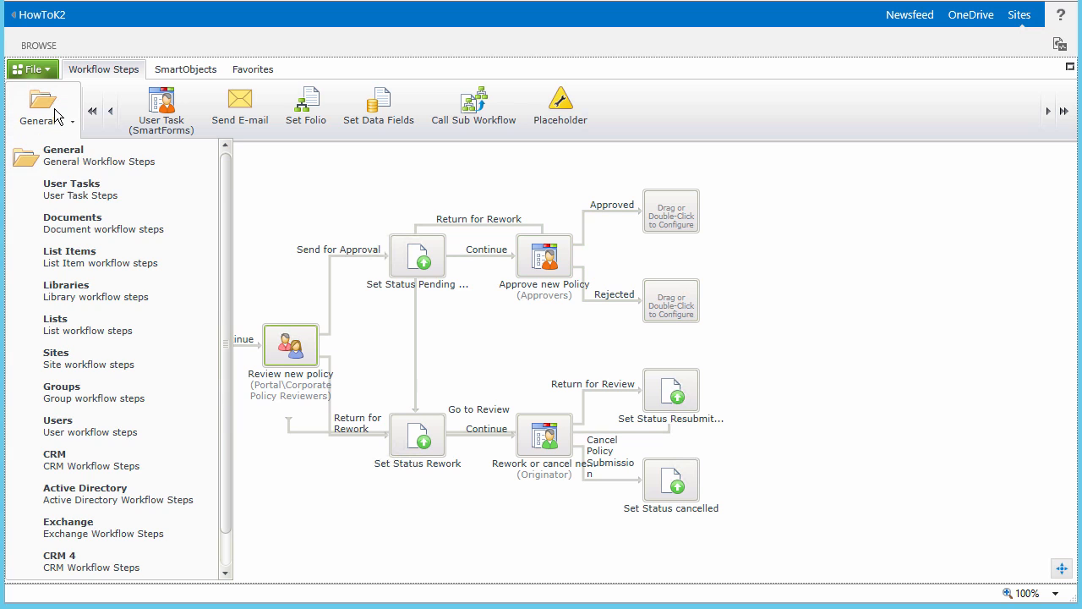
pyautogui.click(81, 223)
pyautogui.moveTo(258, 133); pyautogui.dragTo(676, 300)
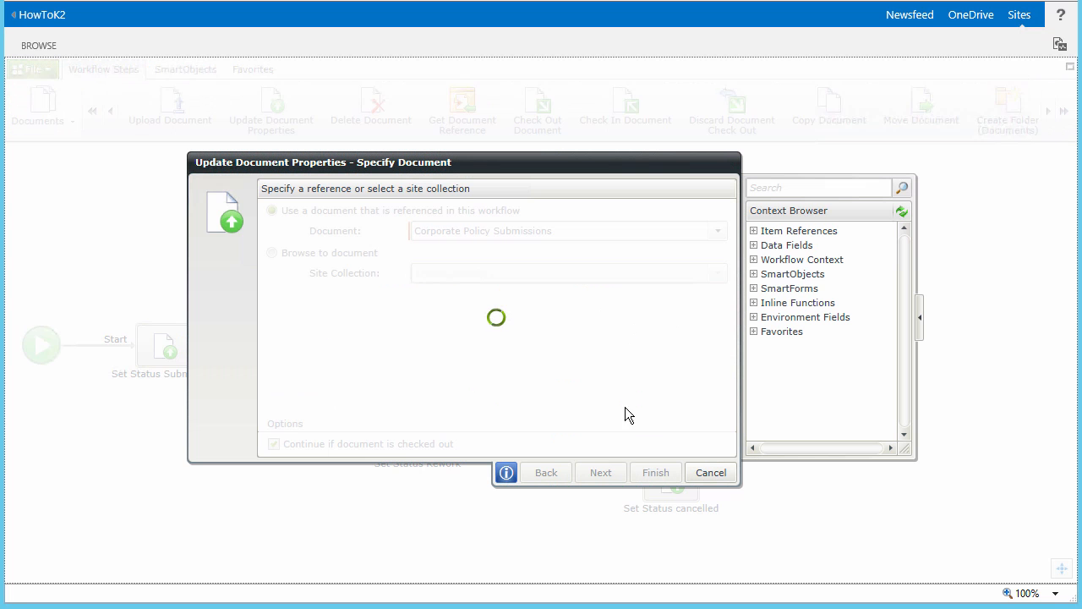
pyautogui.click(602, 473)
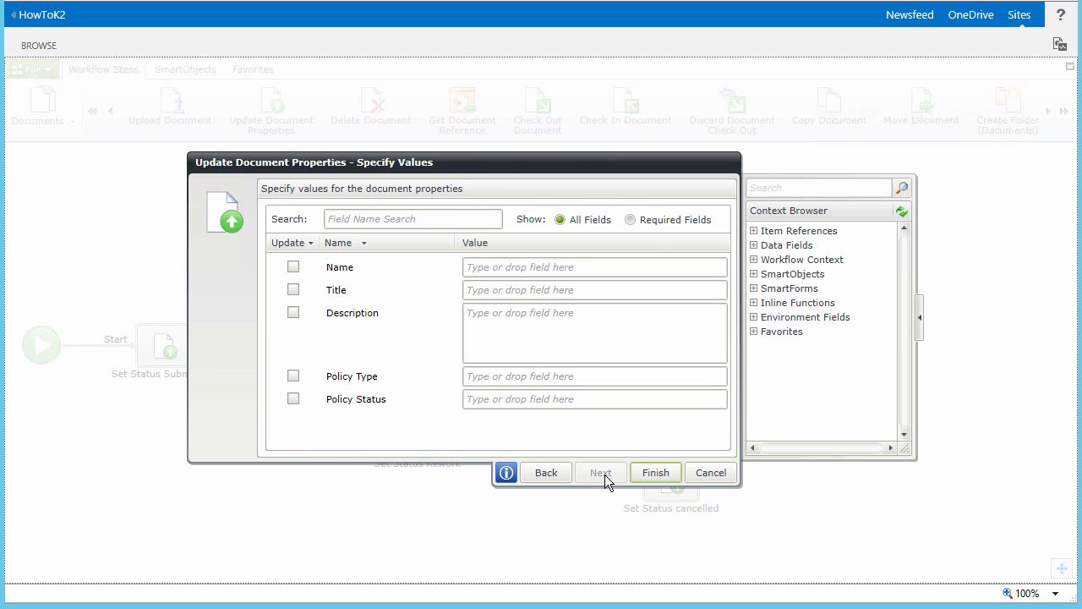
pyautogui.click(568, 398)
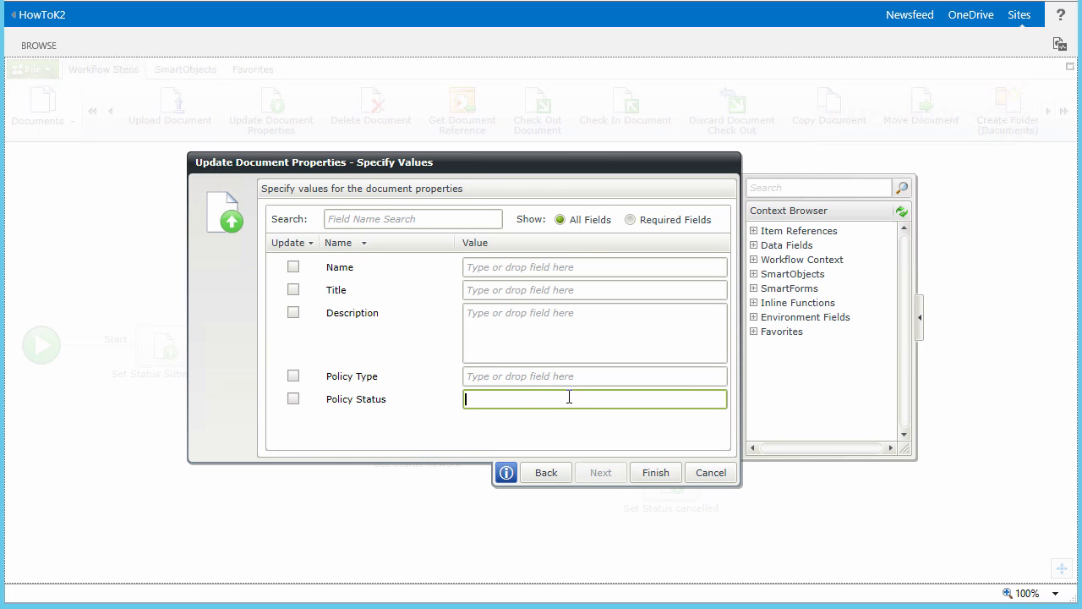
pyautogui.write('Rejected')
pyautogui.click(653, 473)
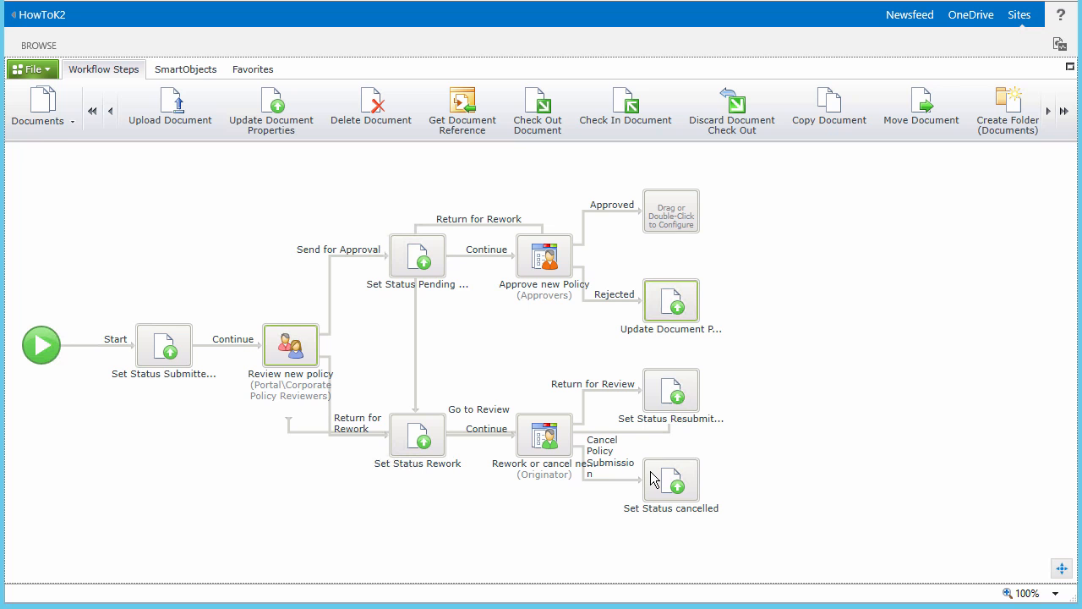
# Rename the update step on the Rejected outcome to "Set Status Rejected".
pyautogui.click(677, 333)
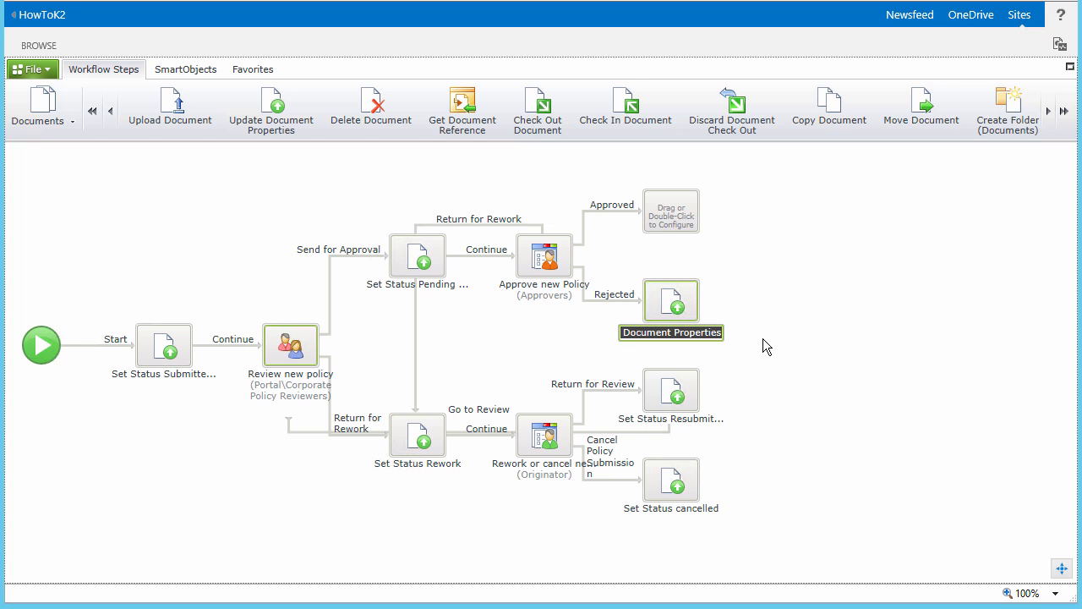
pyautogui.write('Set Status Rejected')
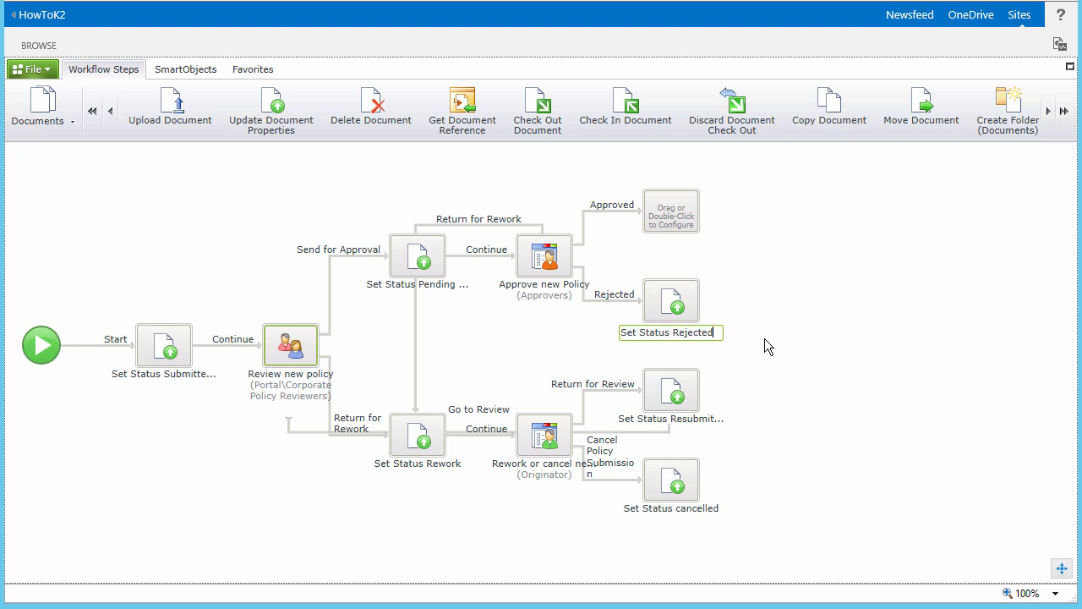
pyautogui.press('Return')
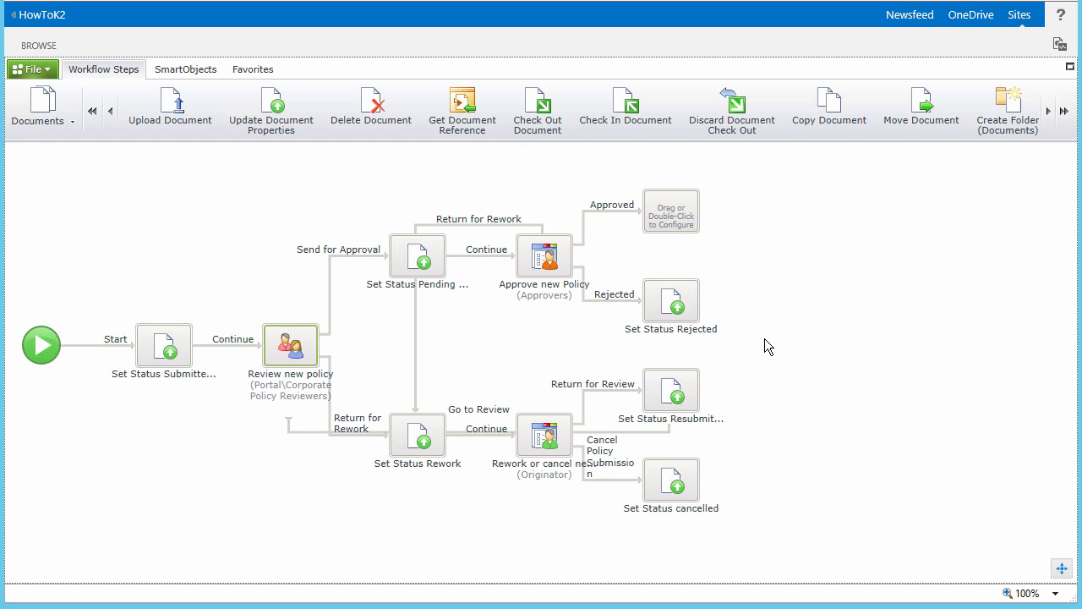
# Add a Continue outcome linked to a new workflow step on Set Status Rejected.
pyautogui.moveTo(682, 298)
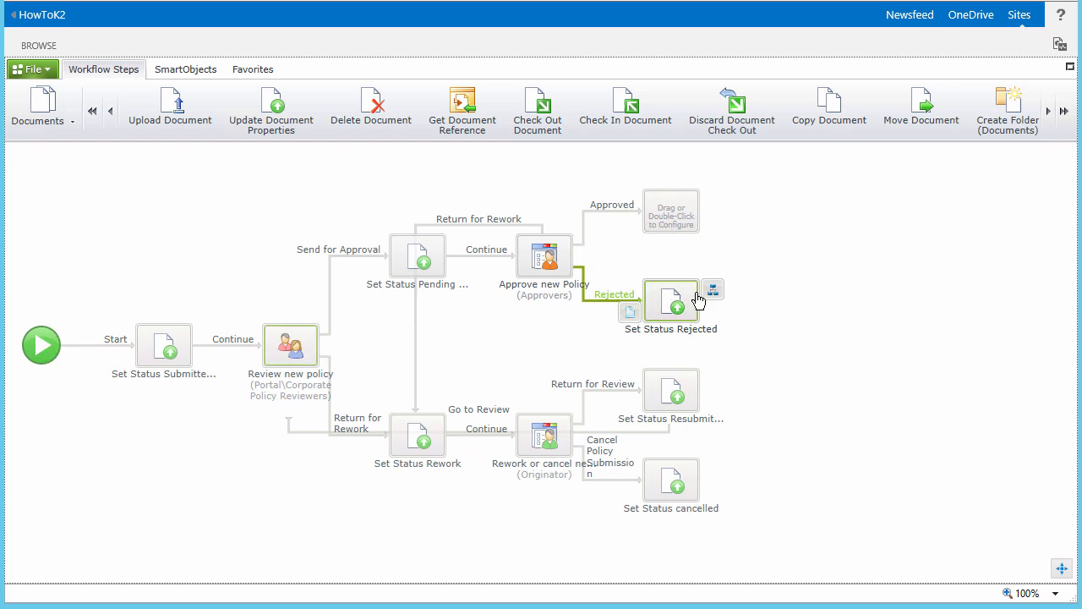
pyautogui.click(715, 291)
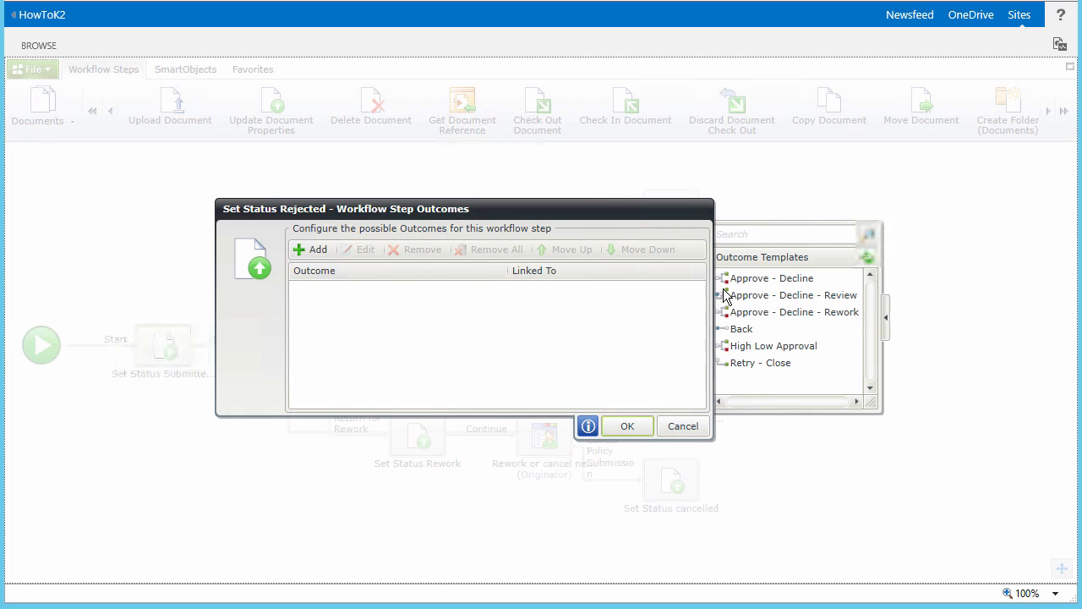
pyautogui.click(323, 250)
pyautogui.write('Continue')
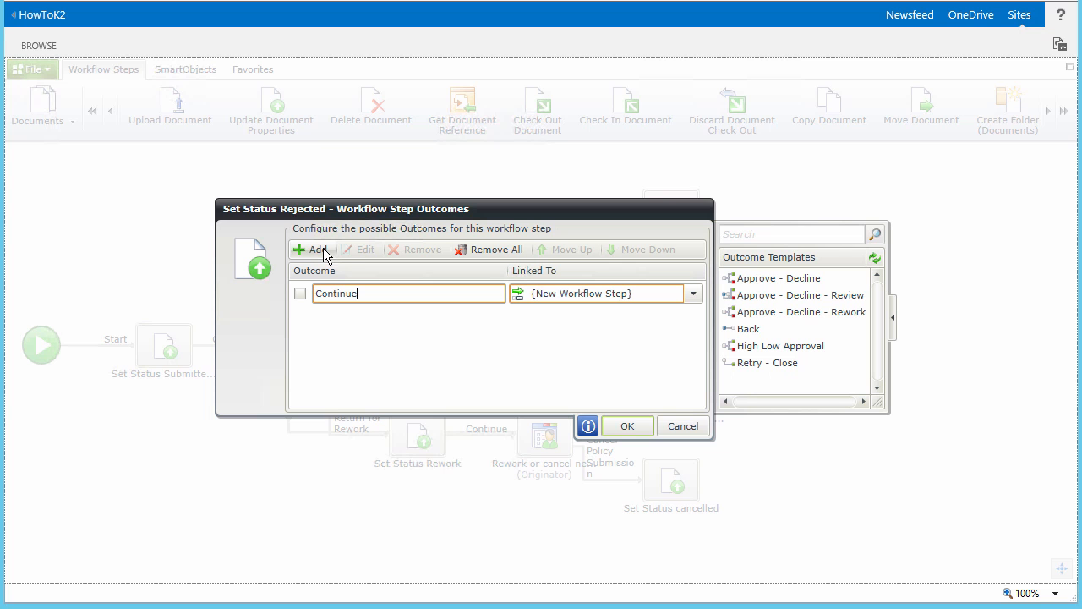
pyautogui.click(631, 427)
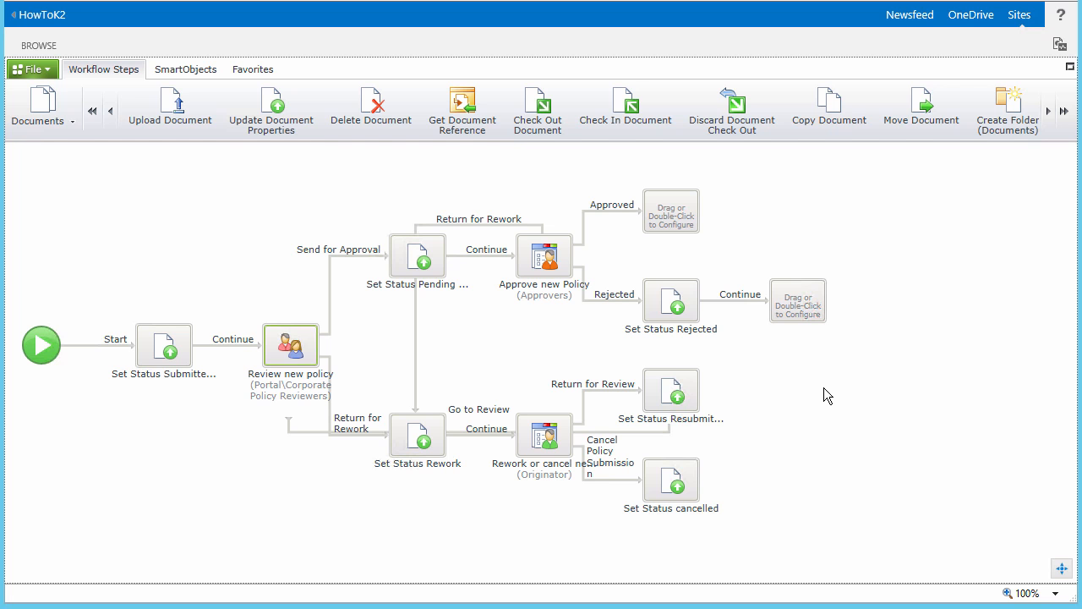
# Add a Send E-mail step on the Continue outcome of Set Status Rejected, addressed to the workflow context's Originator E-mail field.
pyautogui.click(41, 119)
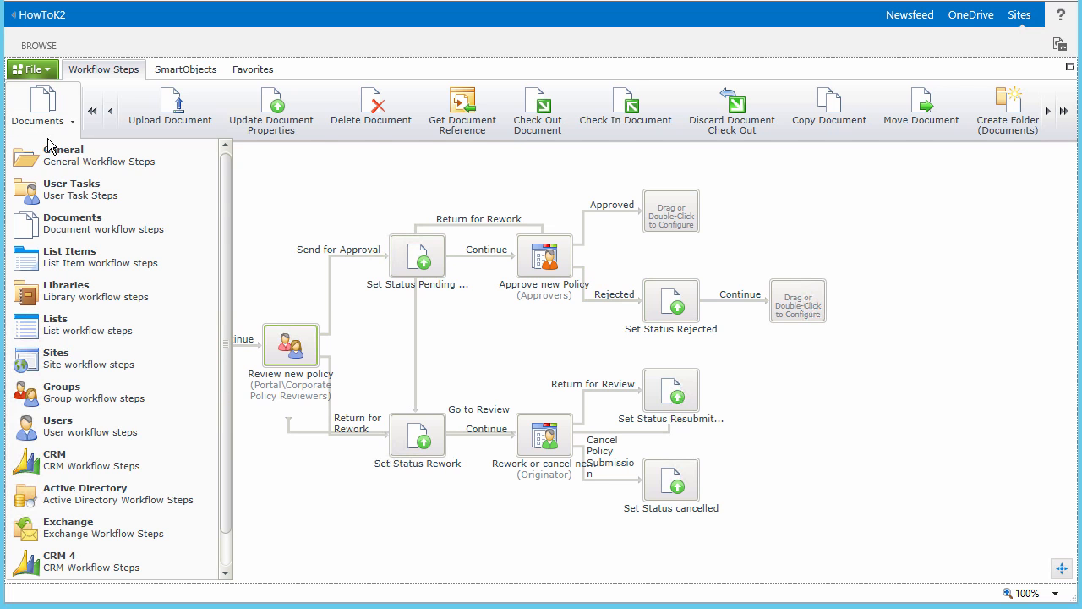
pyautogui.click(61, 160)
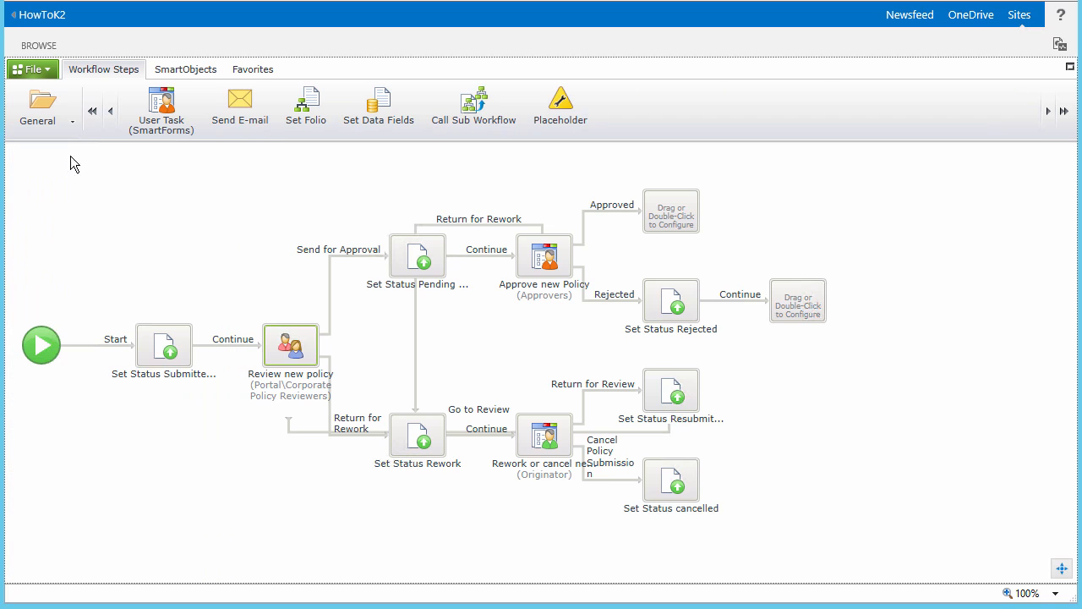
pyautogui.moveTo(238, 108); pyautogui.dragTo(785, 303)
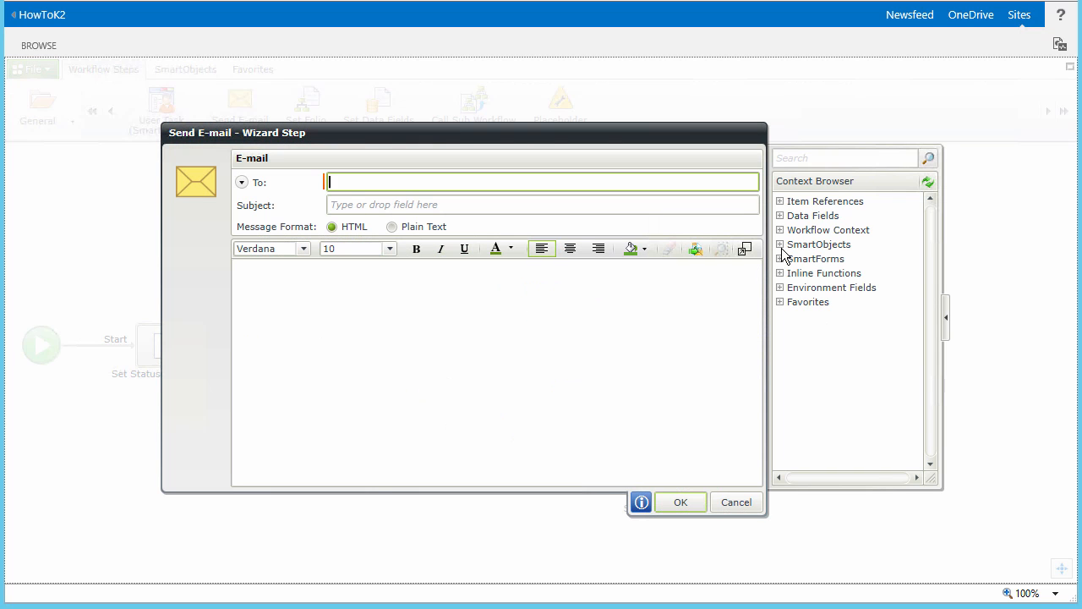
pyautogui.click(780, 230)
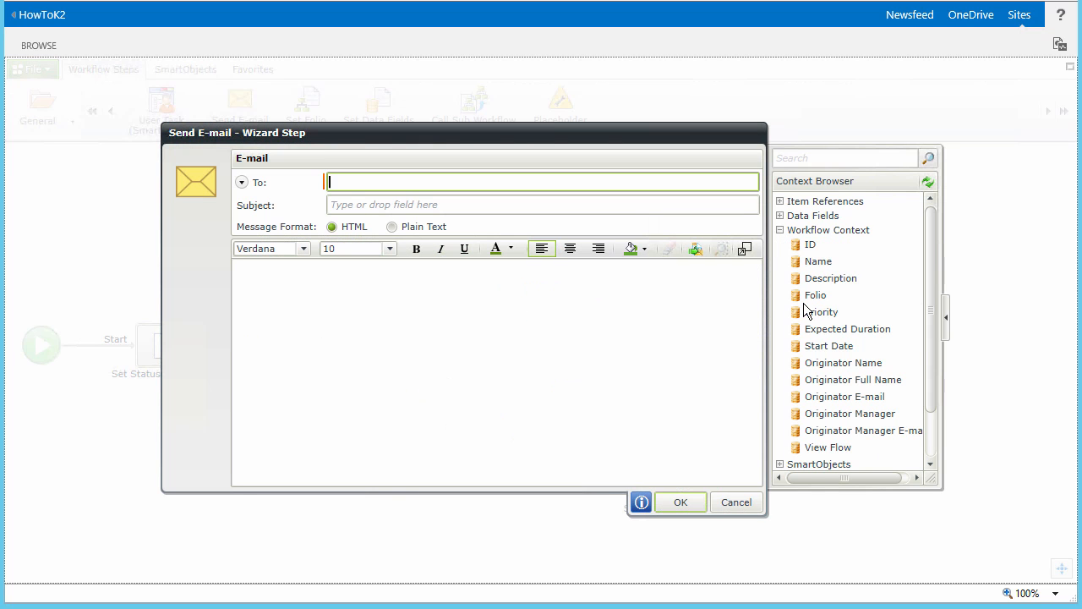
pyautogui.moveTo(854, 402); pyautogui.dragTo(474, 191)
# Set the e-mail subject to "Your policy titled [Title] has been rejected", using the Corporate Policy Submissions Title field.
pyautogui.click(465, 204)
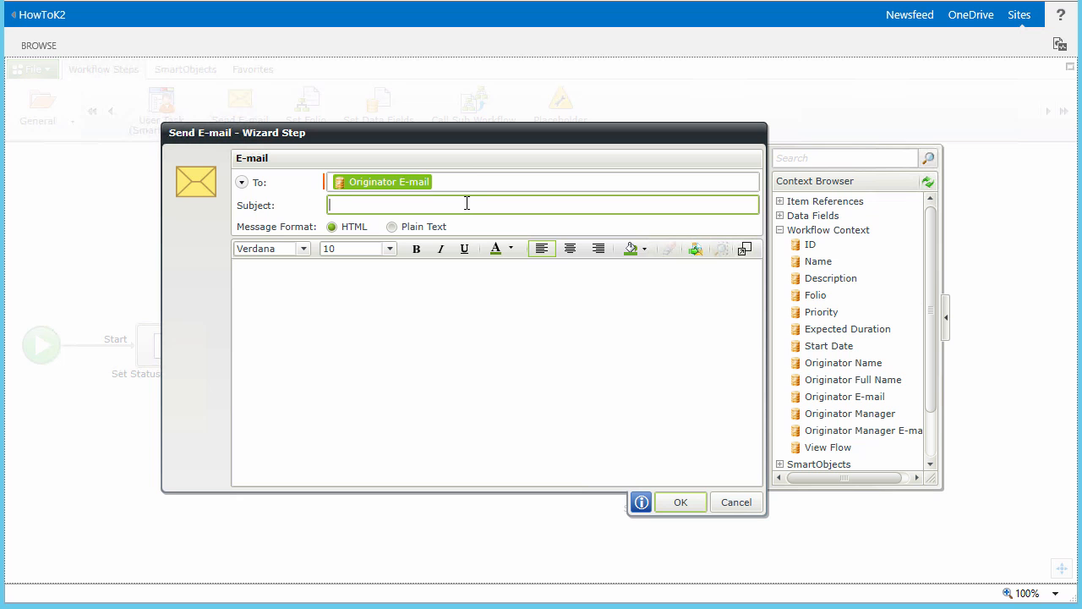
pyautogui.write('Your policy titled  has been rejected')
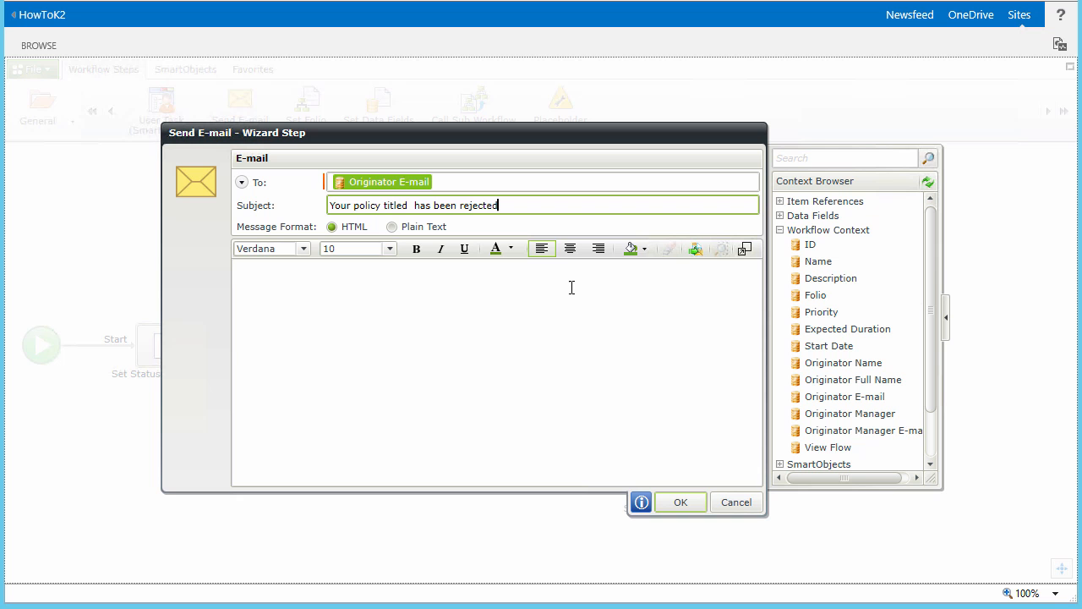
pyautogui.click(780, 201)
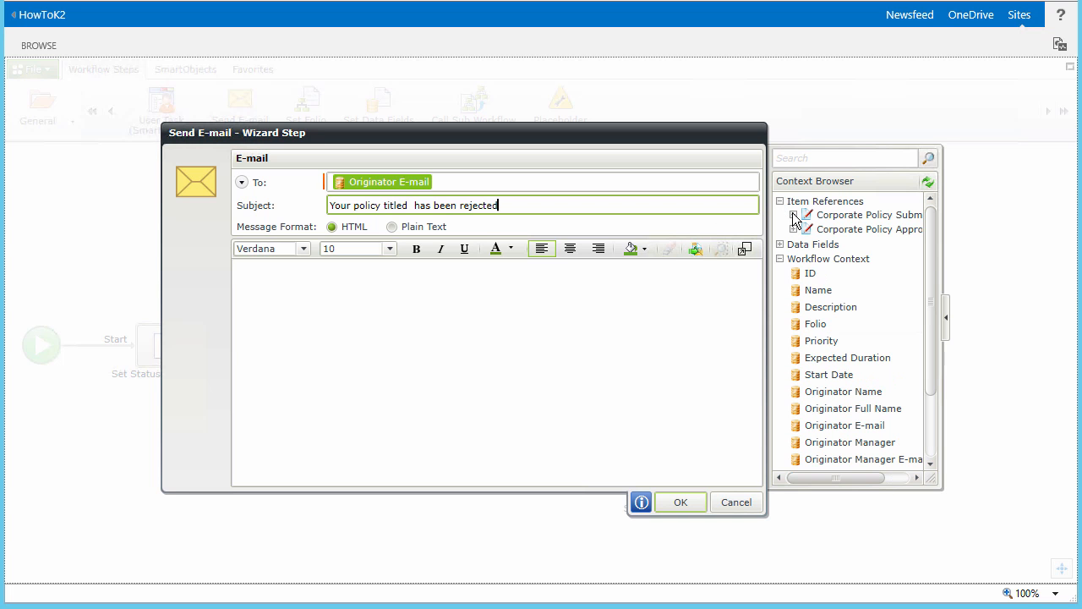
pyautogui.click(794, 215)
pyautogui.moveTo(835, 264); pyautogui.dragTo(412, 207)
# Write the body "Your proposed corporate policy titled [Title] has been rejected by the approver for the [Policy Type (Value)] policy type" and confirm the e-mail.
pyautogui.click(409, 284)
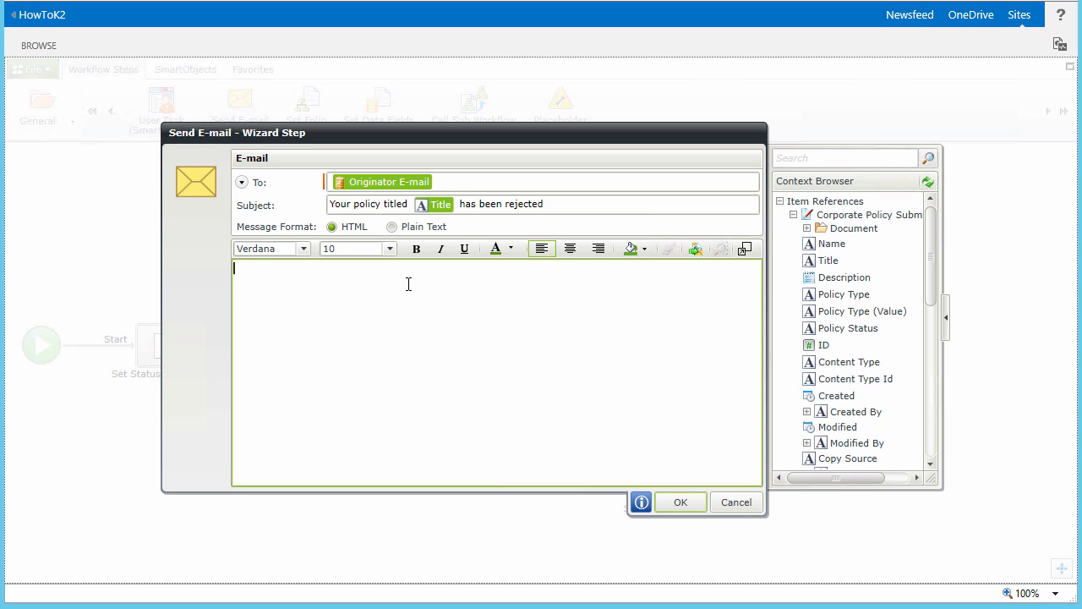
pyautogui.write('Your proposed corporate policy titled  has been rejected by the approver for the  policy type')
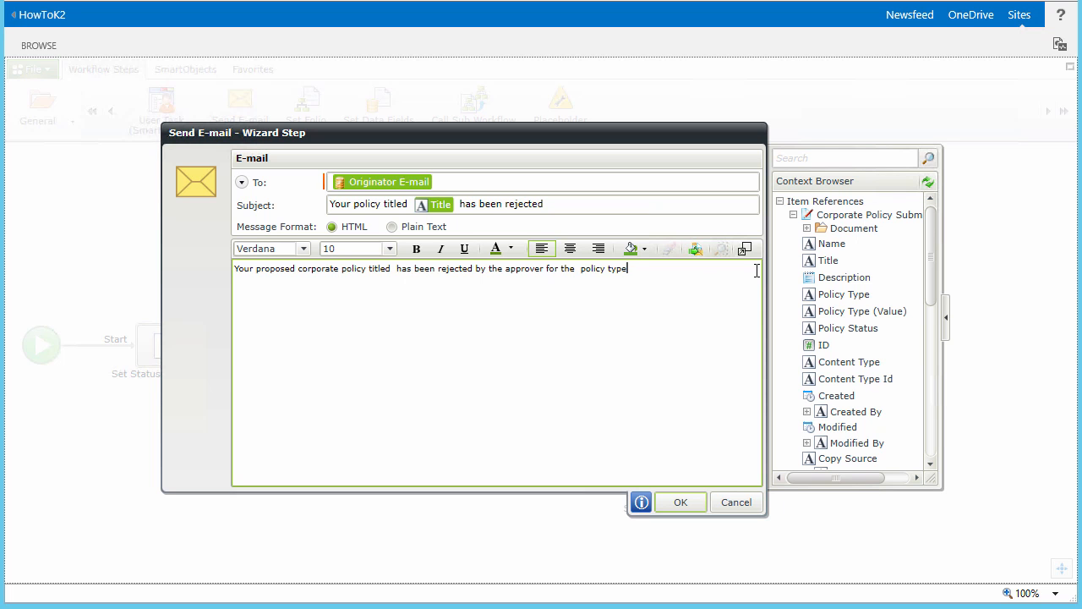
pyautogui.moveTo(826, 262); pyautogui.dragTo(395, 269)
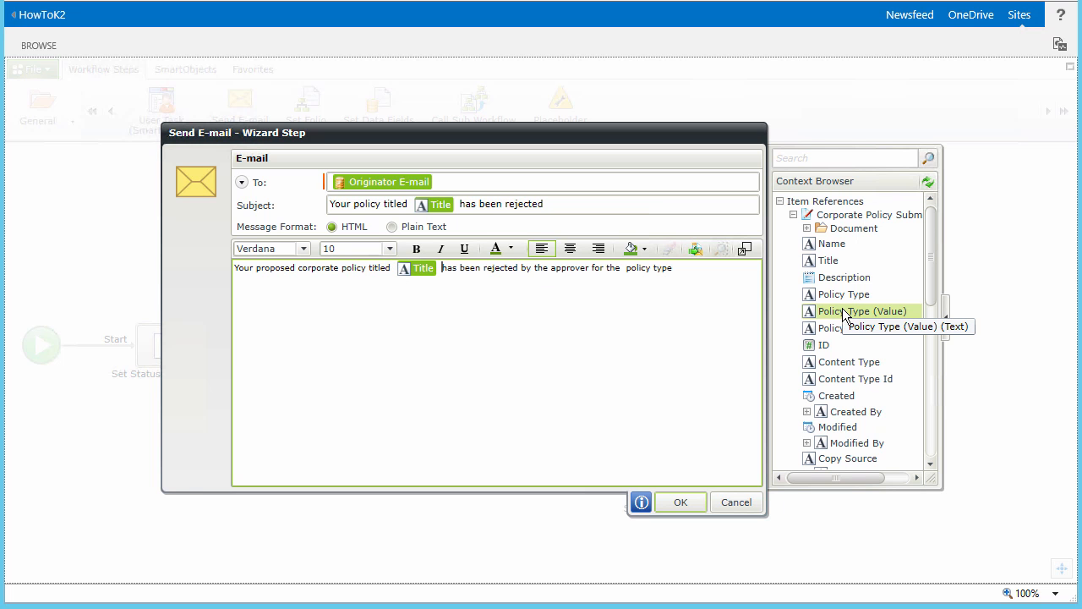
pyautogui.moveTo(844, 313); pyautogui.dragTo(623, 269)
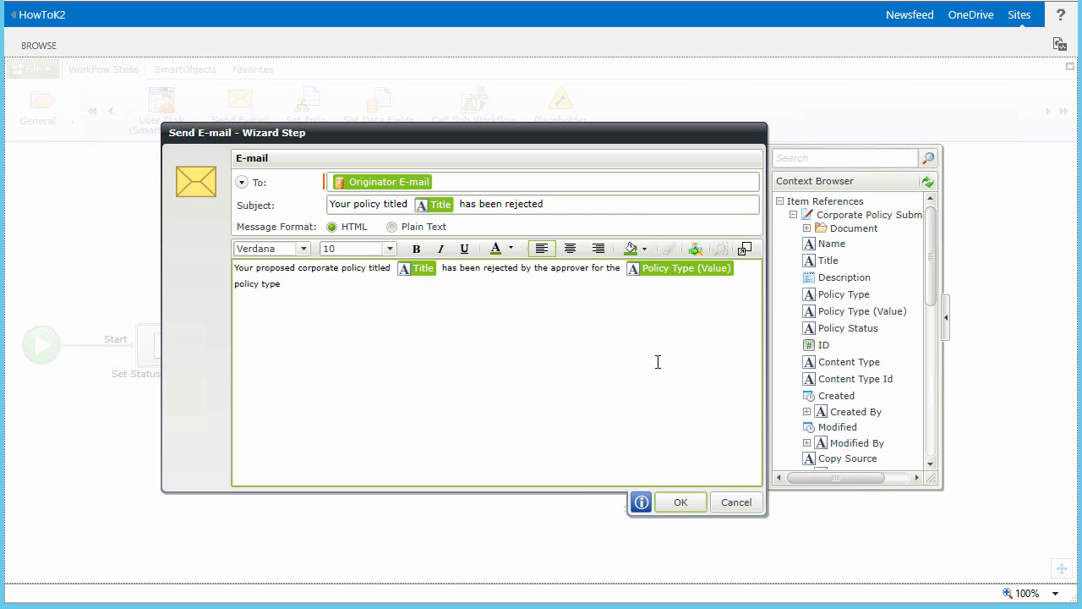
pyautogui.click(681, 502)
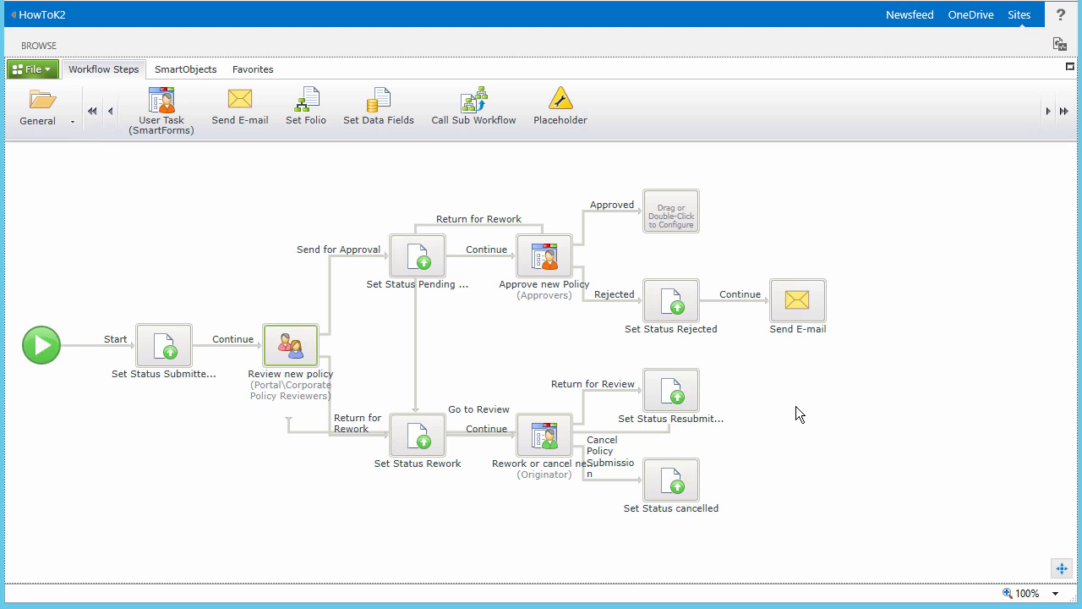
# Rename the e-mail step to "Send Rejected notification" and save the workflow.
pyautogui.click(796, 329)
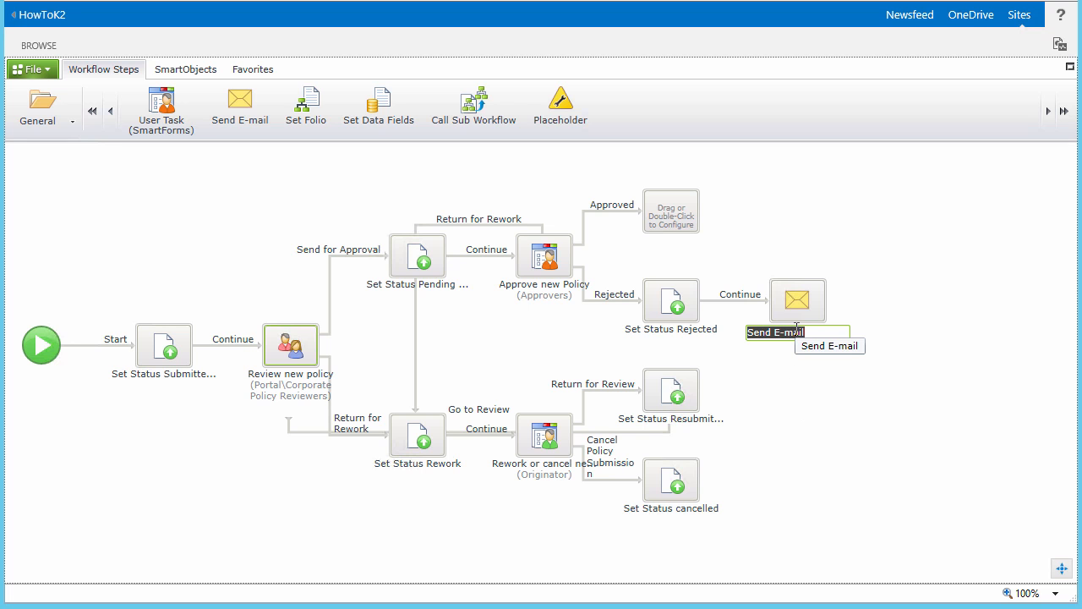
pyautogui.write('Send Rejected notification')
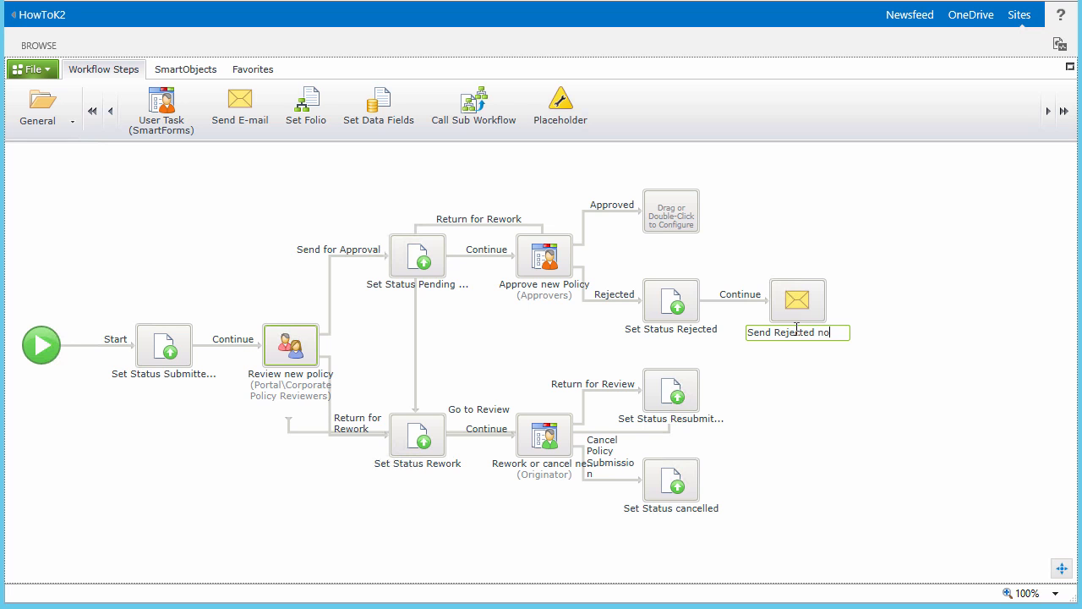
pyautogui.press('Return')
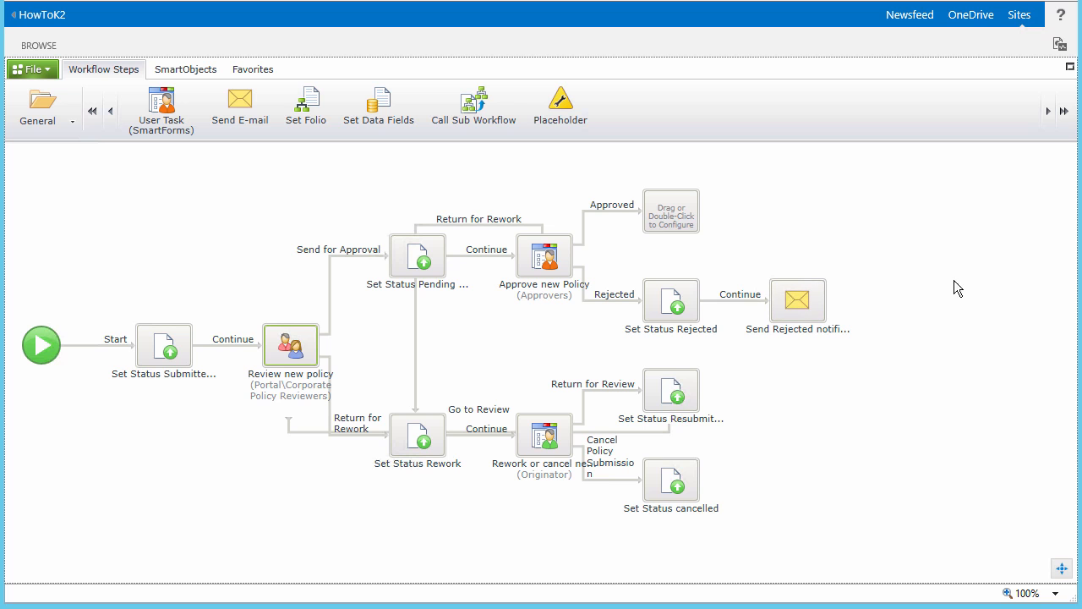
pyautogui.click(50, 75)
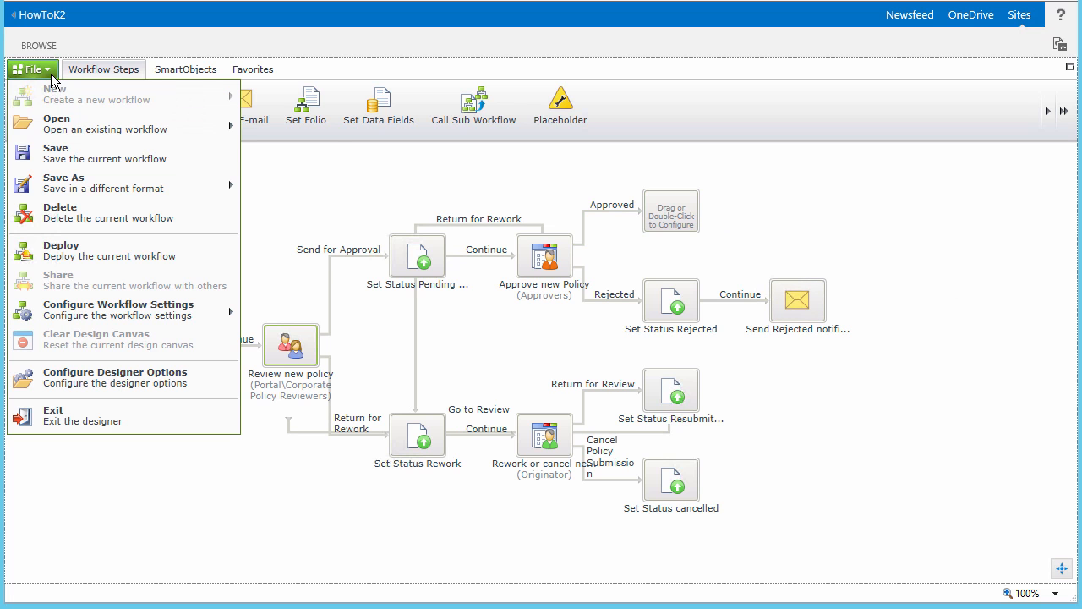
pyautogui.click(110, 164)
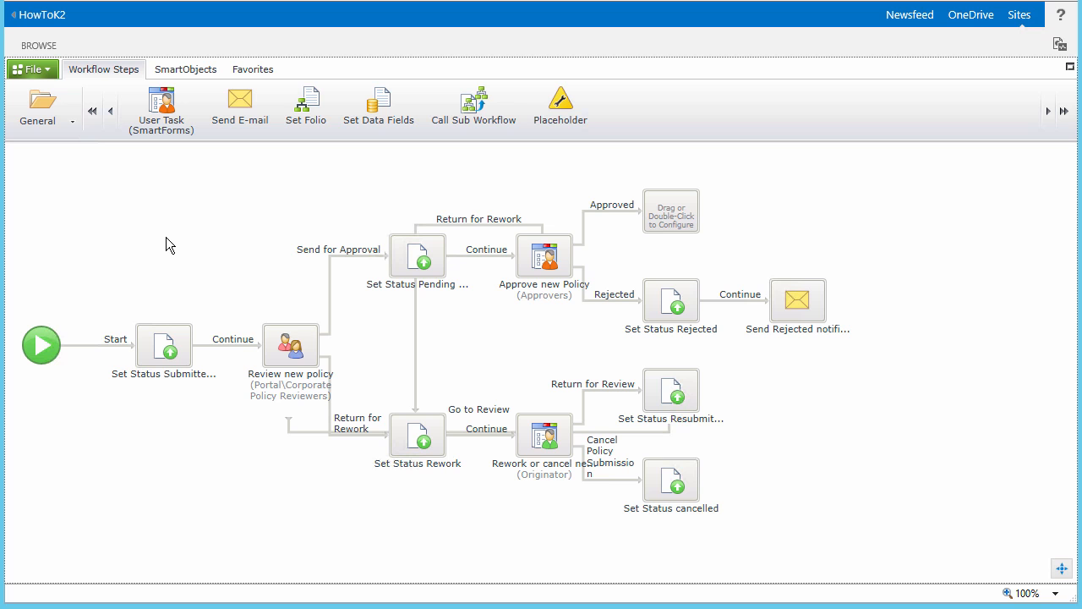
# Add a Move Document step on the Approved outcome of Approve new Policy, using the referenced Corporate Policy Submissions document as the source.
pyautogui.click(70, 118)
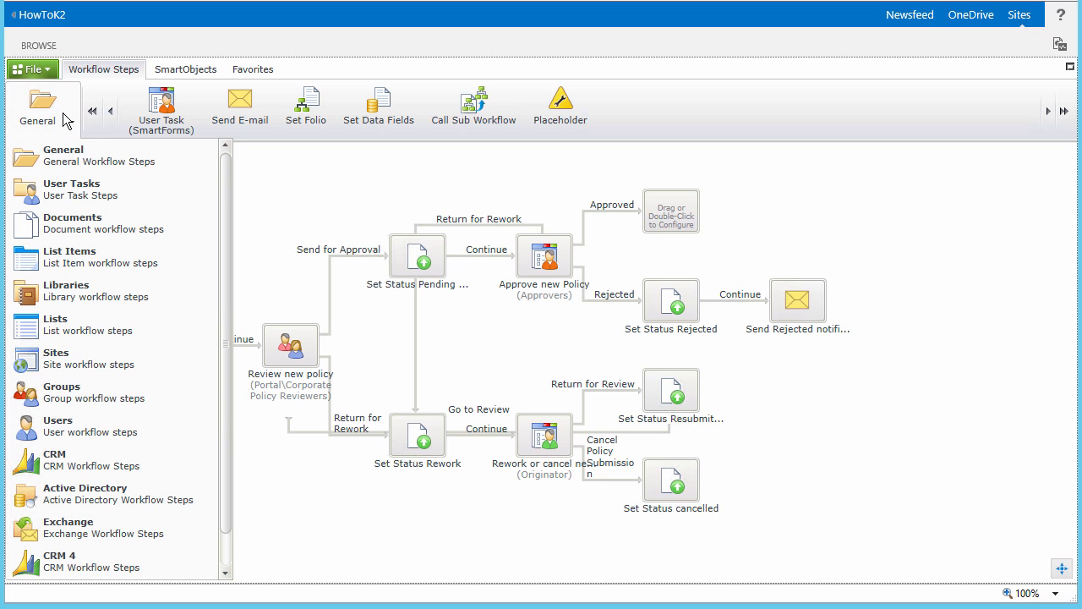
pyautogui.click(82, 222)
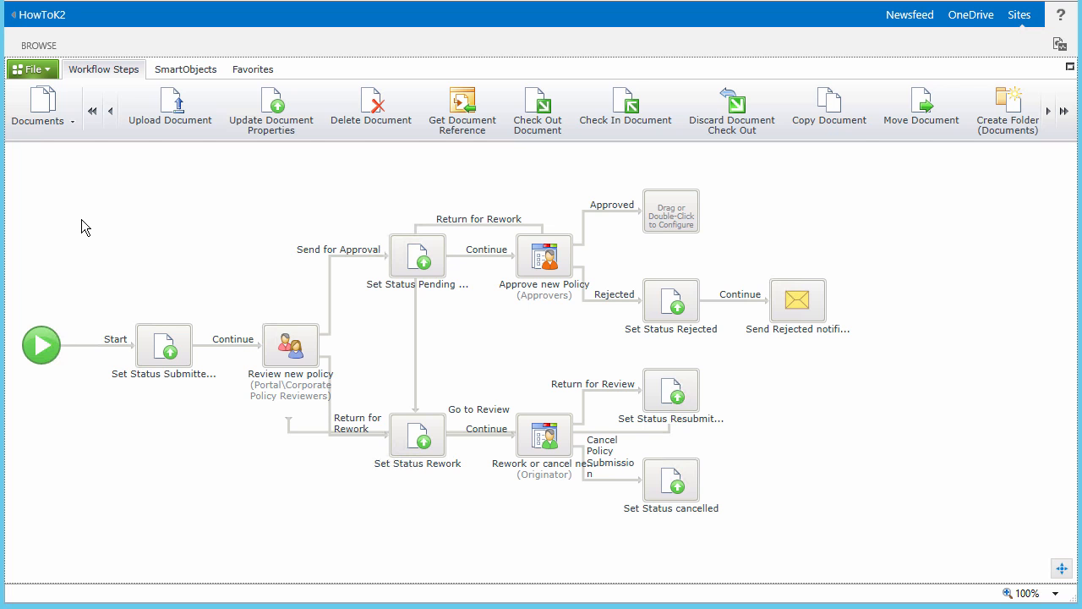
pyautogui.moveTo(919, 118); pyautogui.dragTo(674, 216)
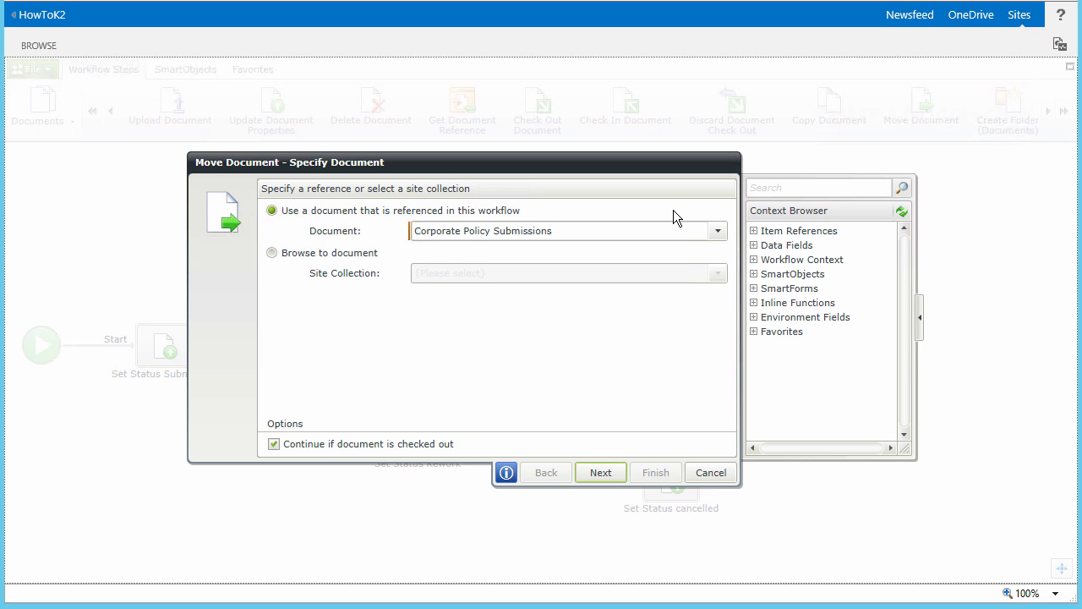
pyautogui.click(594, 476)
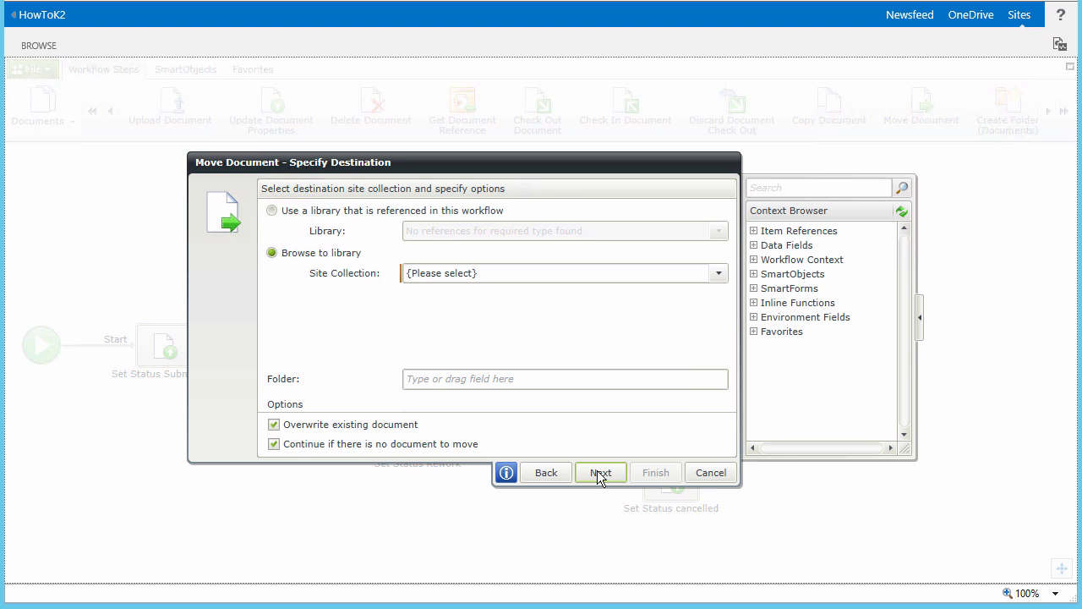
# Set the move destination to the Official Corporate Policies library under HowToK2 in the portal.denallix.com site collection.
pyautogui.click(719, 276)
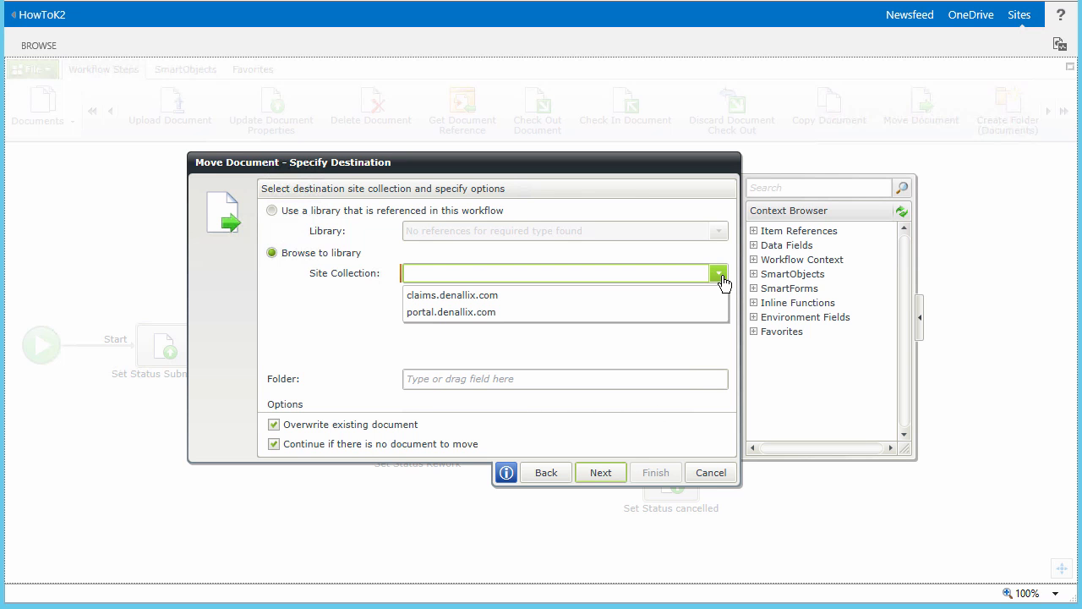
pyautogui.click(656, 311)
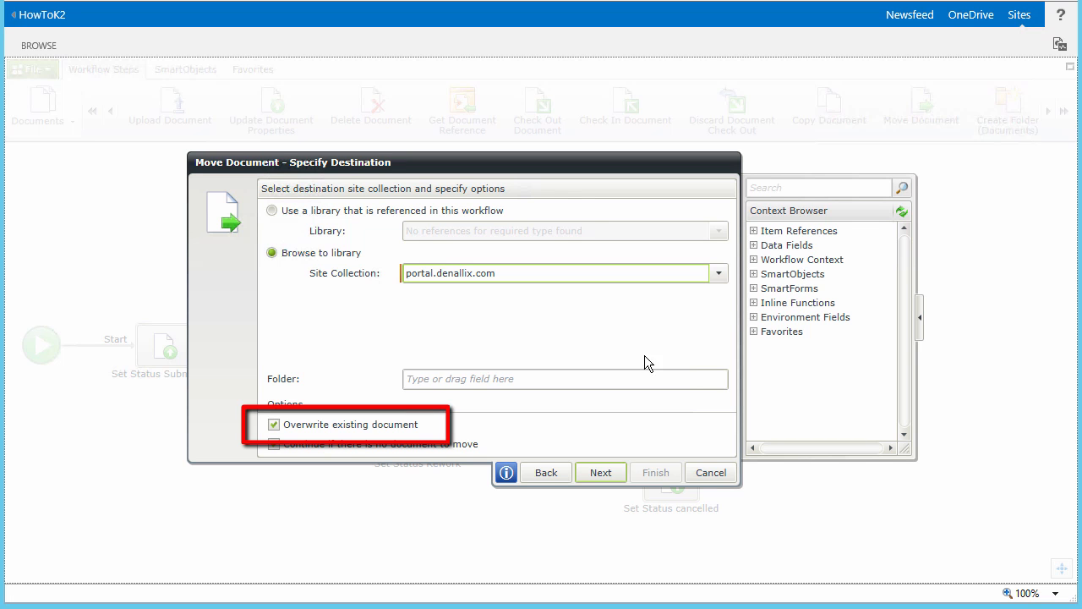
pyautogui.click(614, 472)
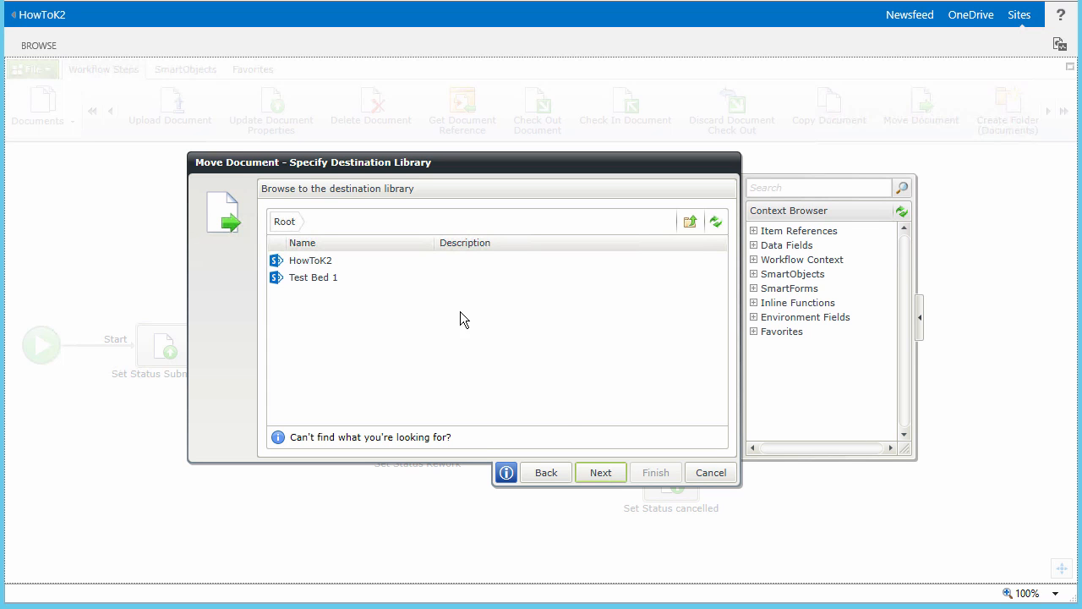
pyautogui.doubleClick(322, 263)
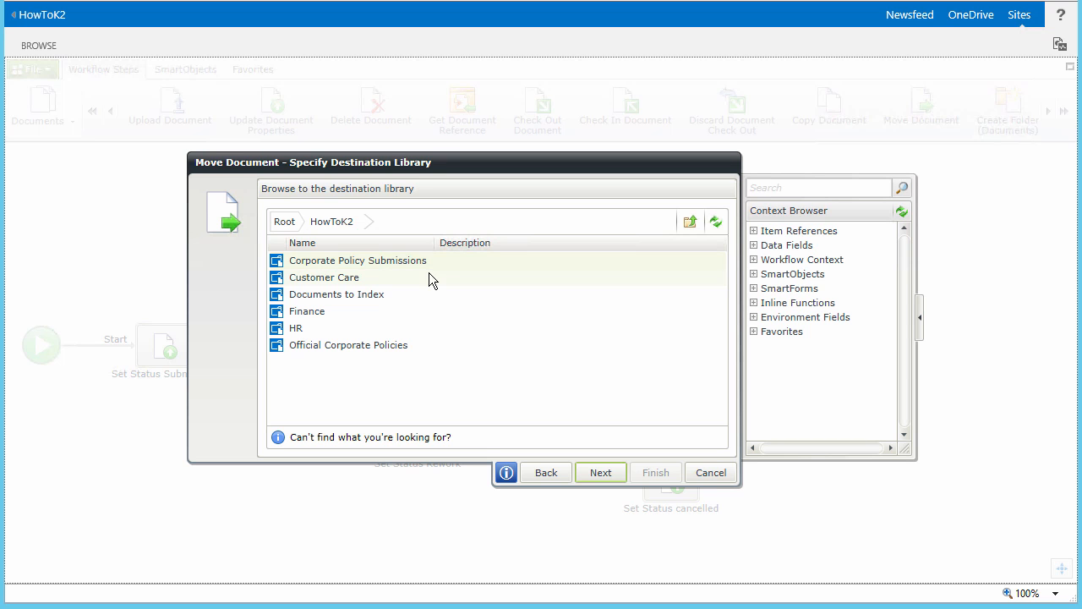
pyautogui.click(390, 345)
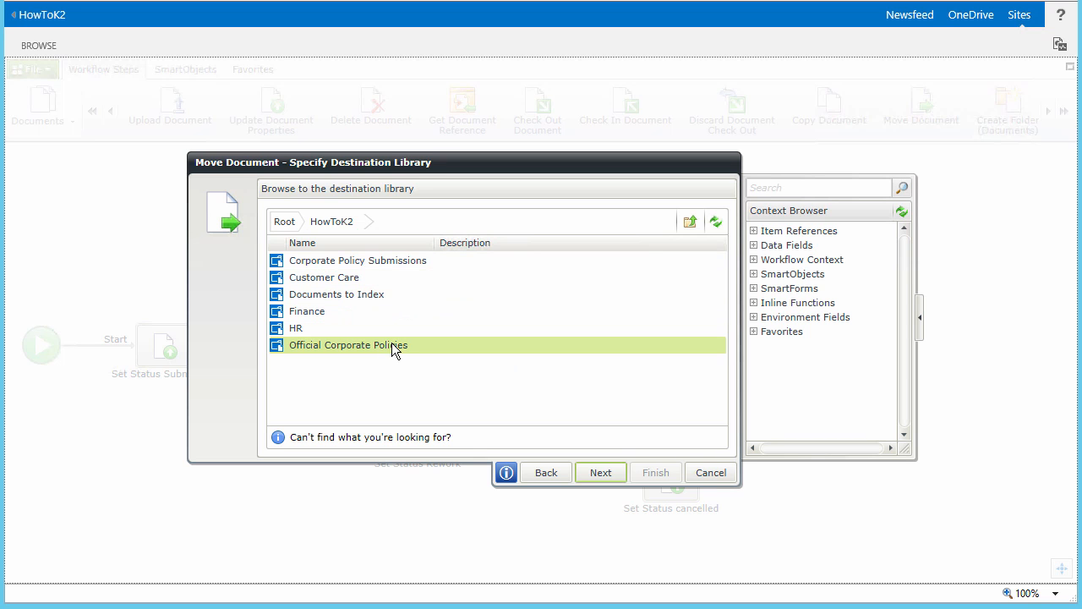
pyautogui.click(592, 473)
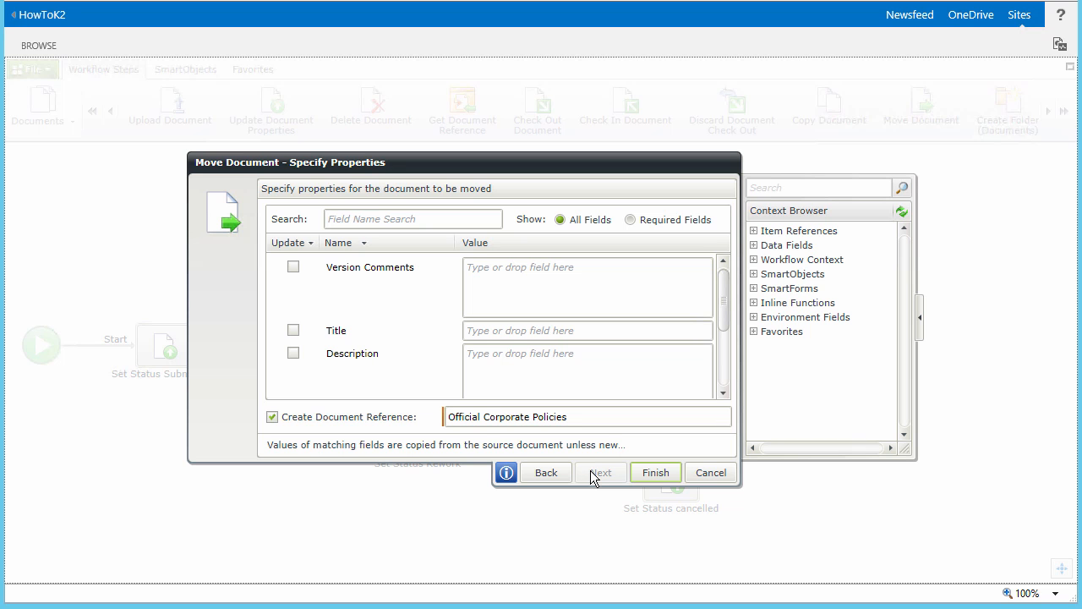
# Fill the moved document's Title and Description properties with the Title and Description fields of the Corporate Policy Submissions reference.
pyautogui.click(753, 231)
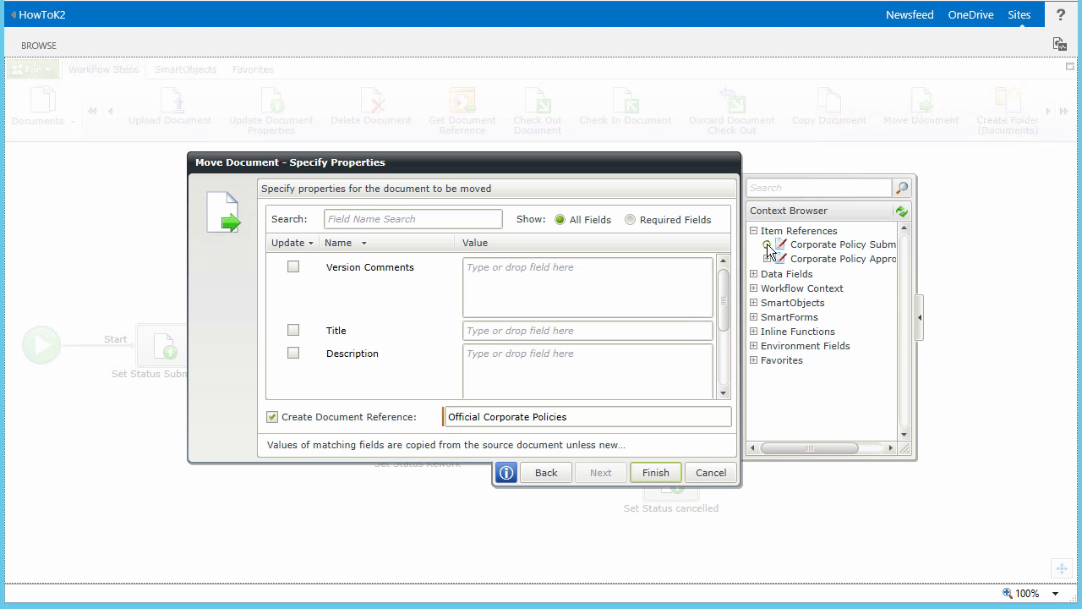
pyautogui.click(766, 245)
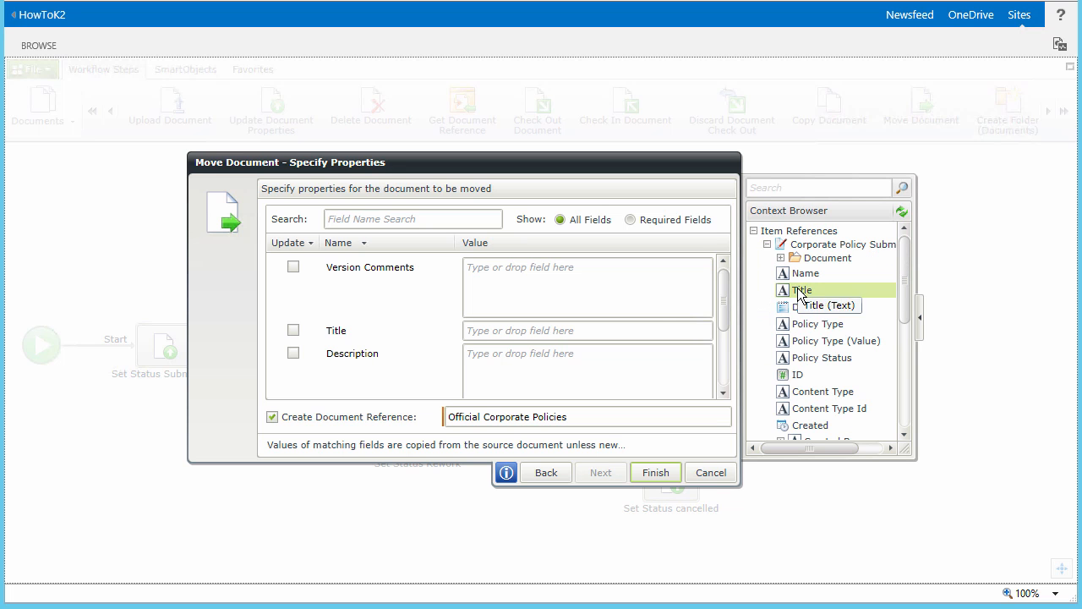
pyautogui.moveTo(794, 291); pyautogui.dragTo(658, 325)
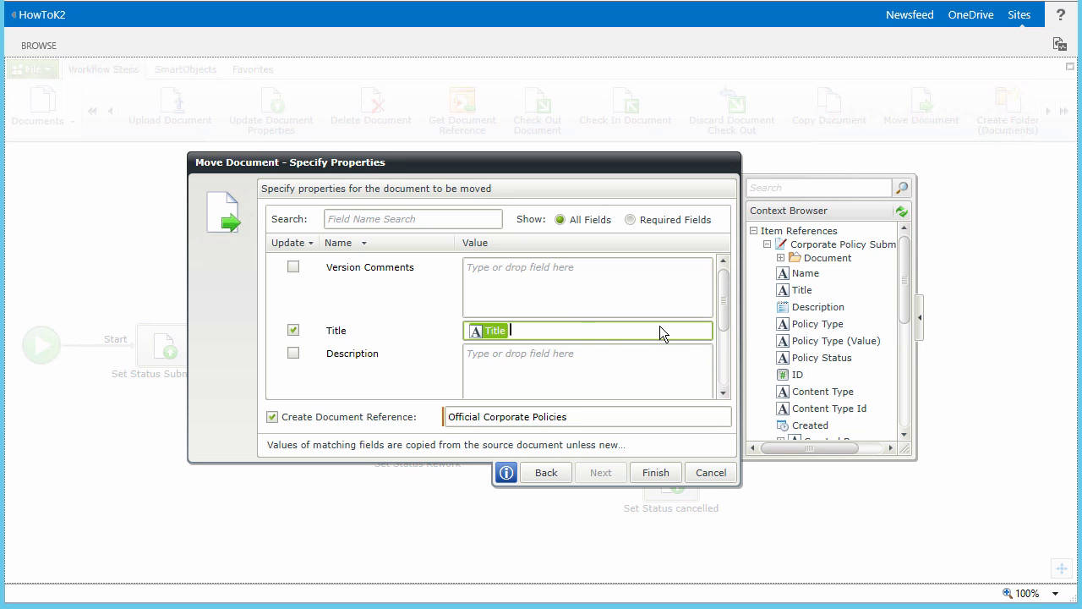
pyautogui.moveTo(792, 307); pyautogui.dragTo(623, 367)
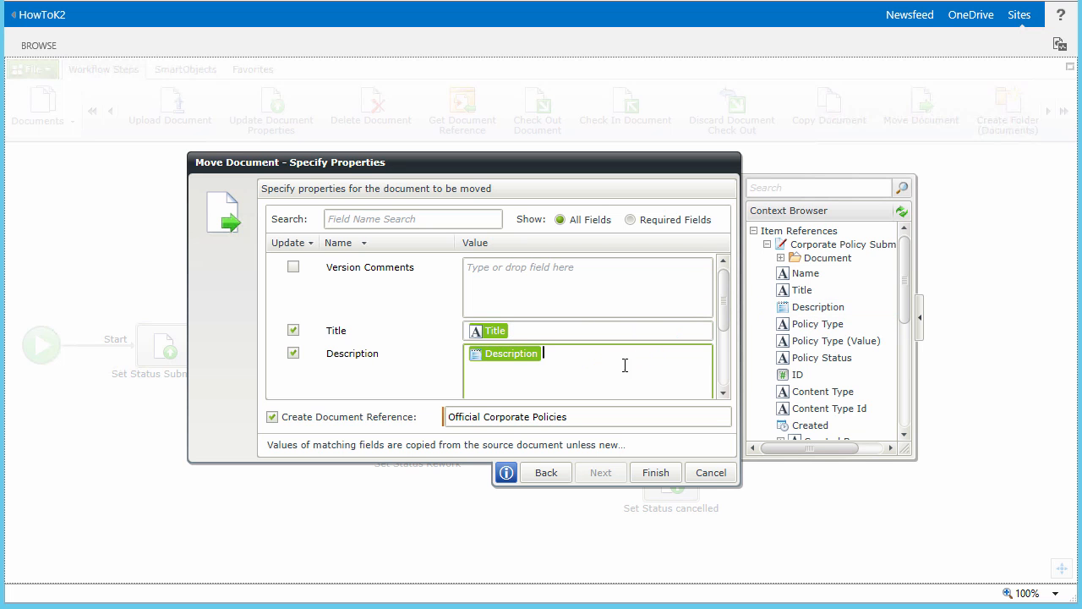
# Fill the moved document's Policy Type with the Policy Type (Value) field and set its Policy Status to "Approved".
pyautogui.click(723, 395)
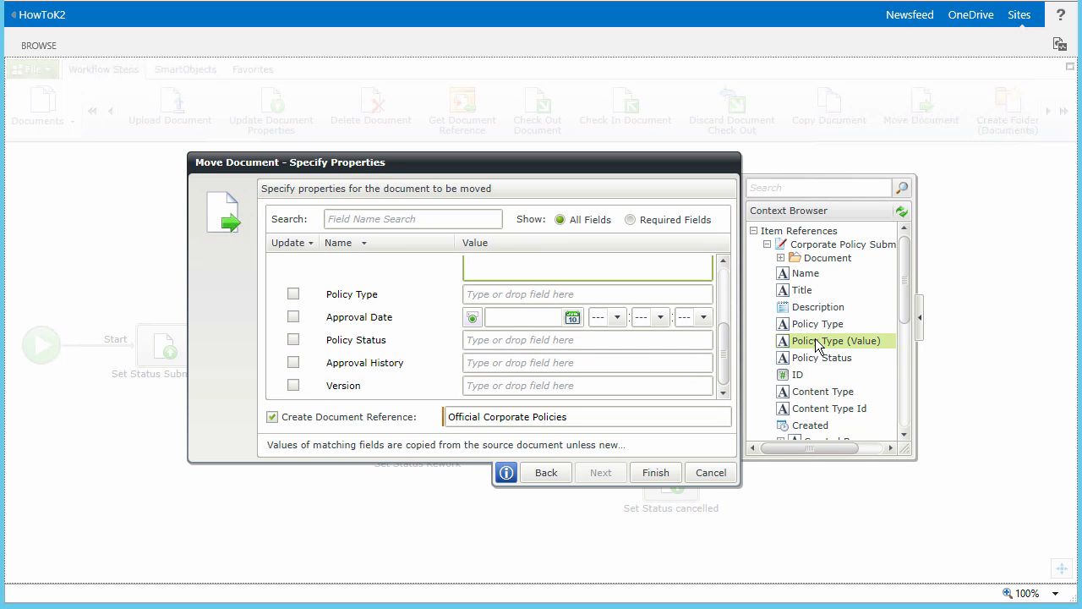
pyautogui.moveTo(815, 340); pyautogui.dragTo(672, 292)
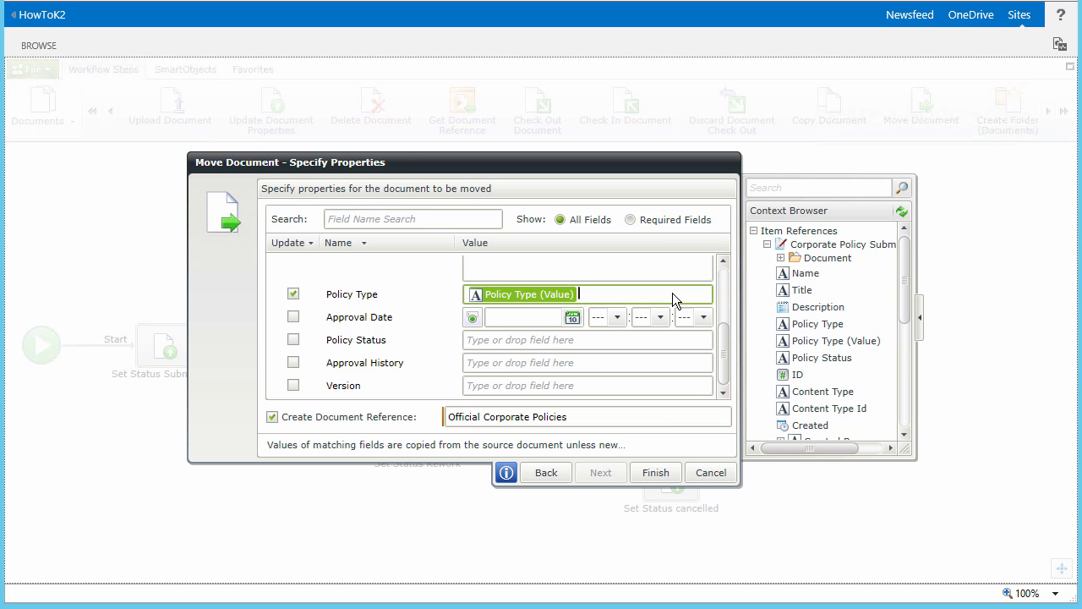
pyautogui.click(558, 339)
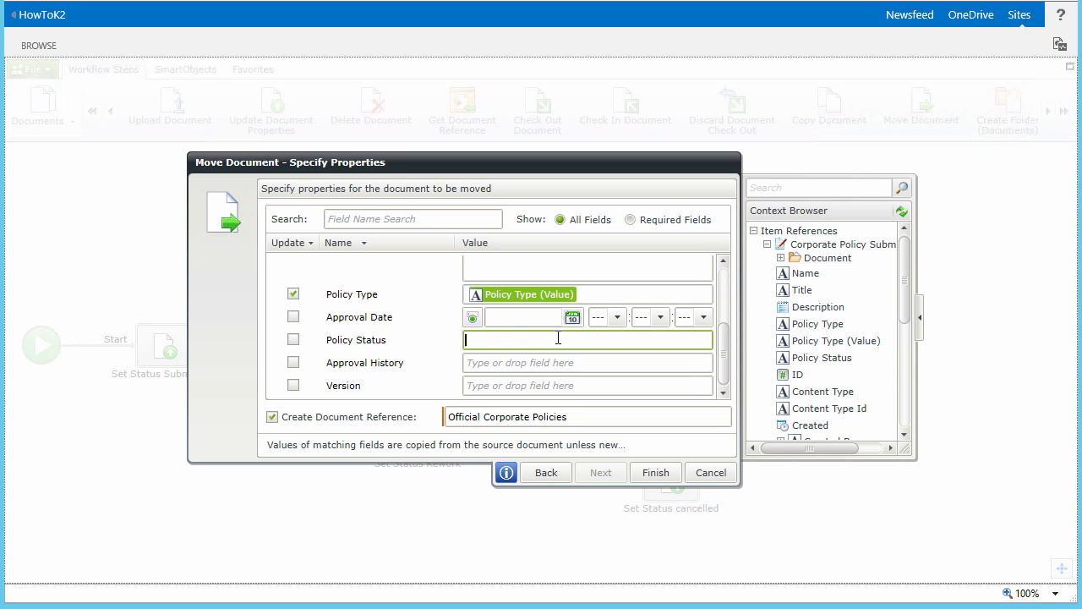
pyautogui.write('Approved')
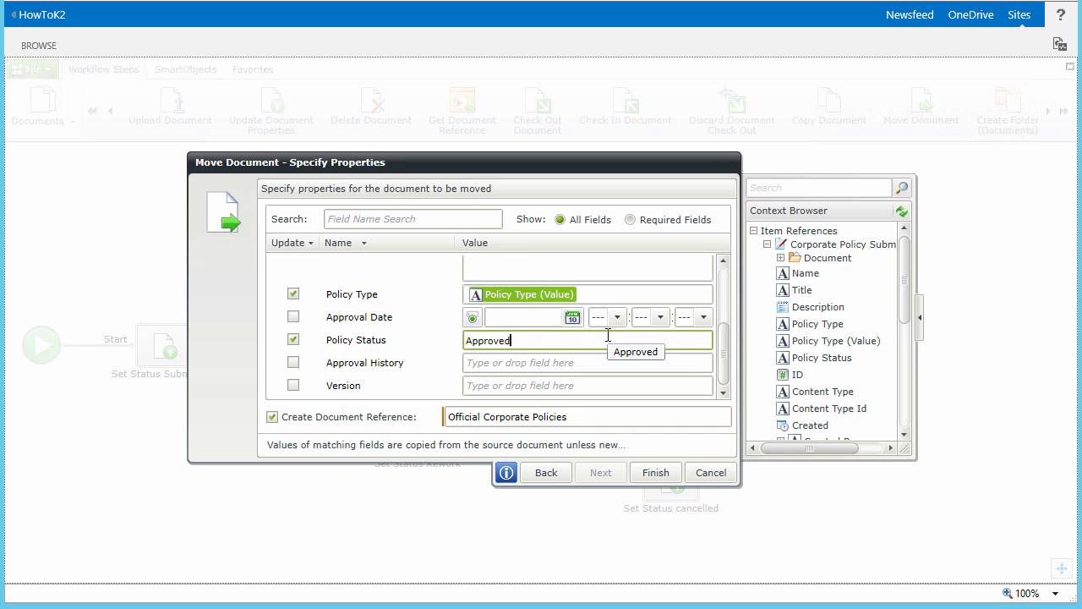
# Fill the moved document's Approval Date with the Now() date and time inline function.
pyautogui.click(767, 245)
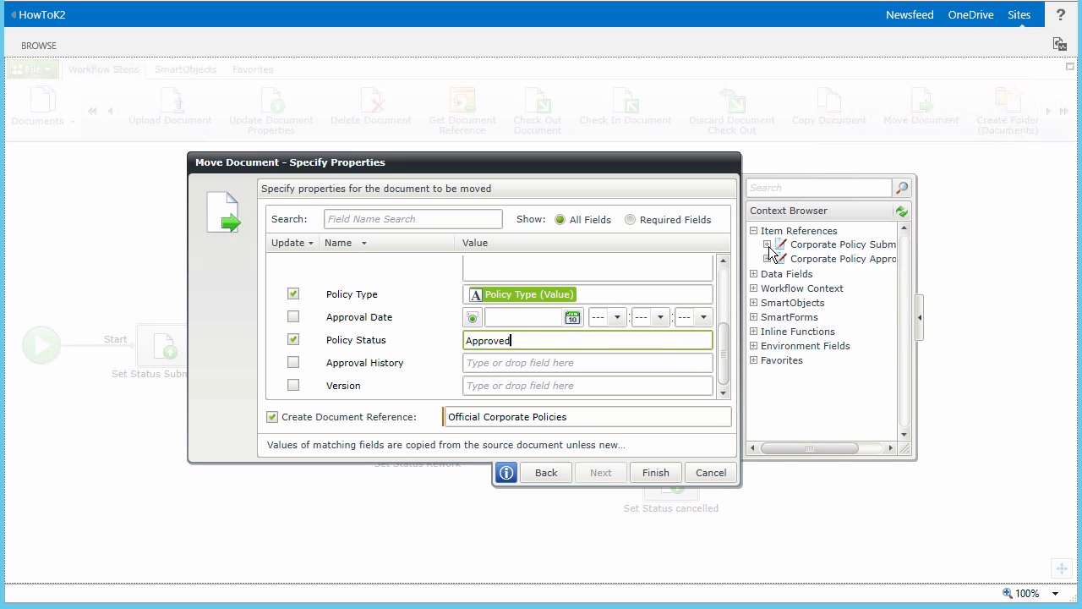
pyautogui.click(753, 332)
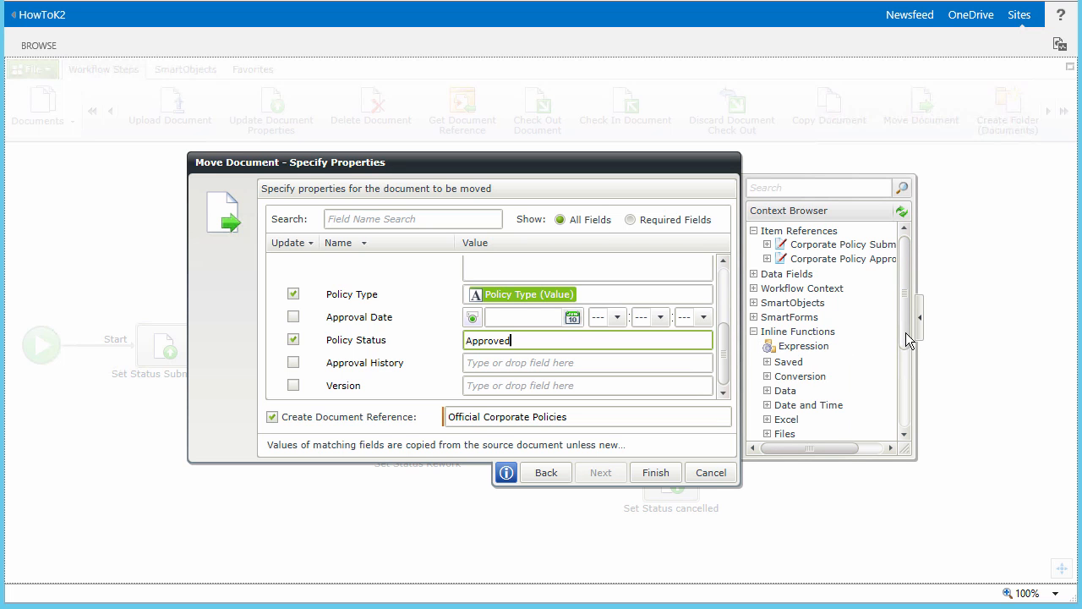
pyautogui.moveTo(903, 345); pyautogui.dragTo(897, 384)
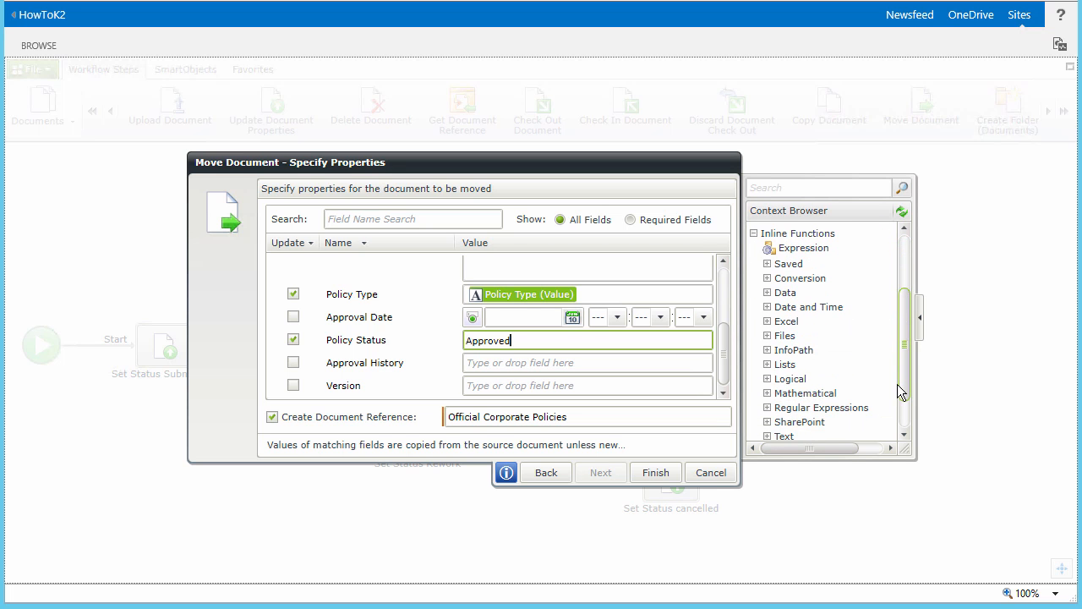
pyautogui.click(768, 308)
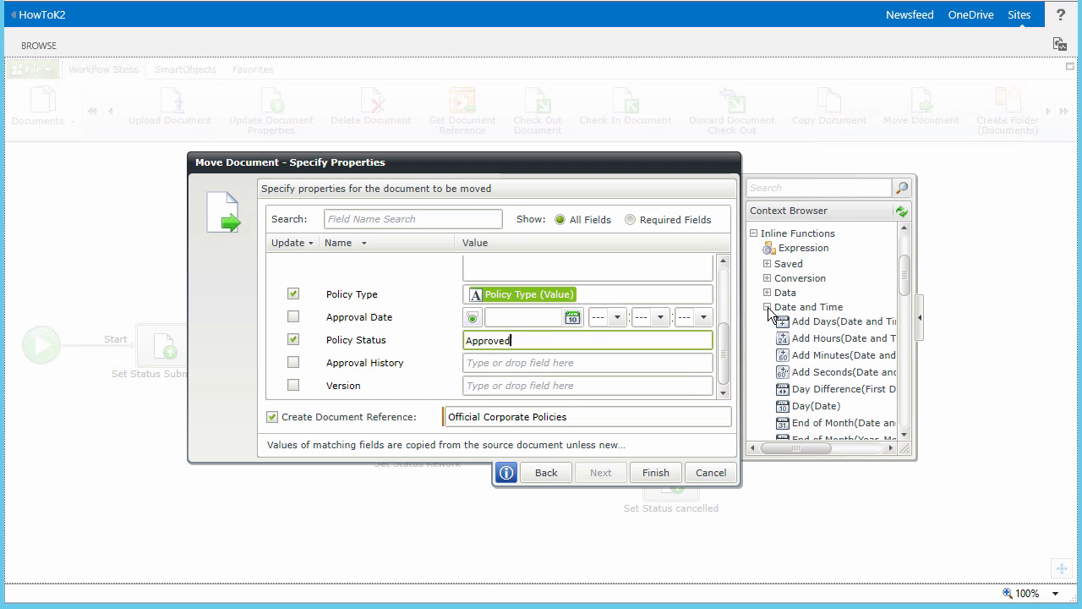
pyautogui.moveTo(903, 298); pyautogui.dragTo(906, 340)
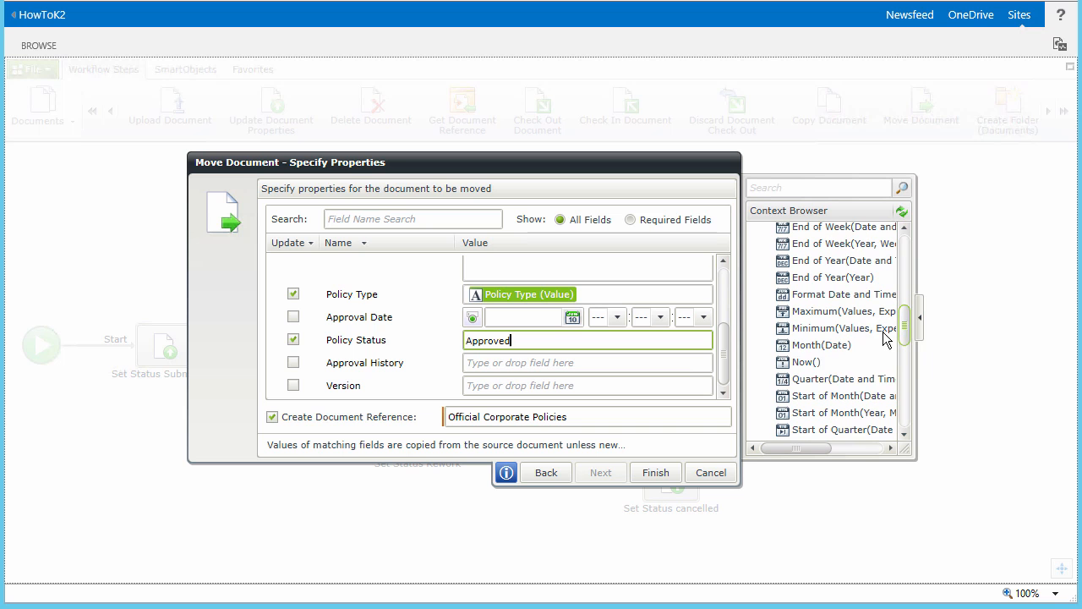
pyautogui.moveTo(817, 360); pyautogui.dragTo(553, 313)
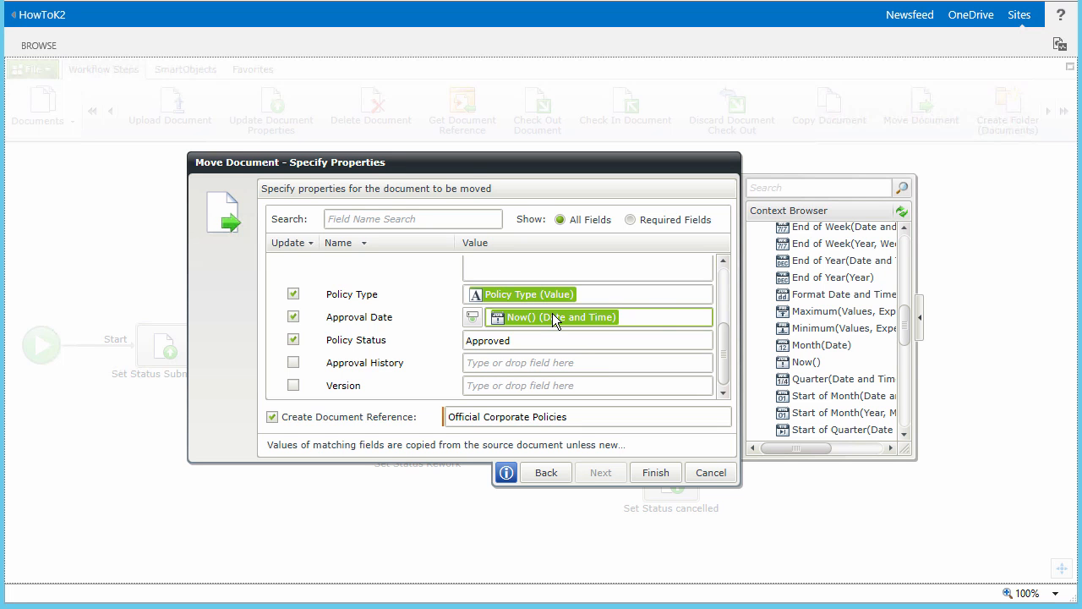
# Fill the moved document's Approval History with the View Flow workflow context field and finish the Move Document configuration.
pyautogui.moveTo(905, 331); pyautogui.dragTo(901, 268)
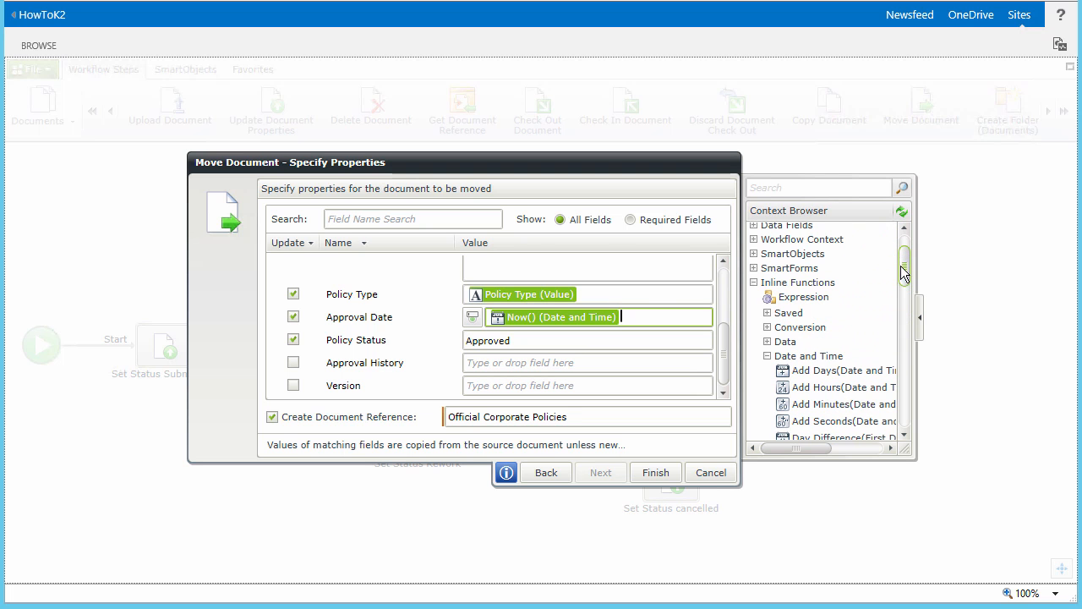
pyautogui.click(753, 283)
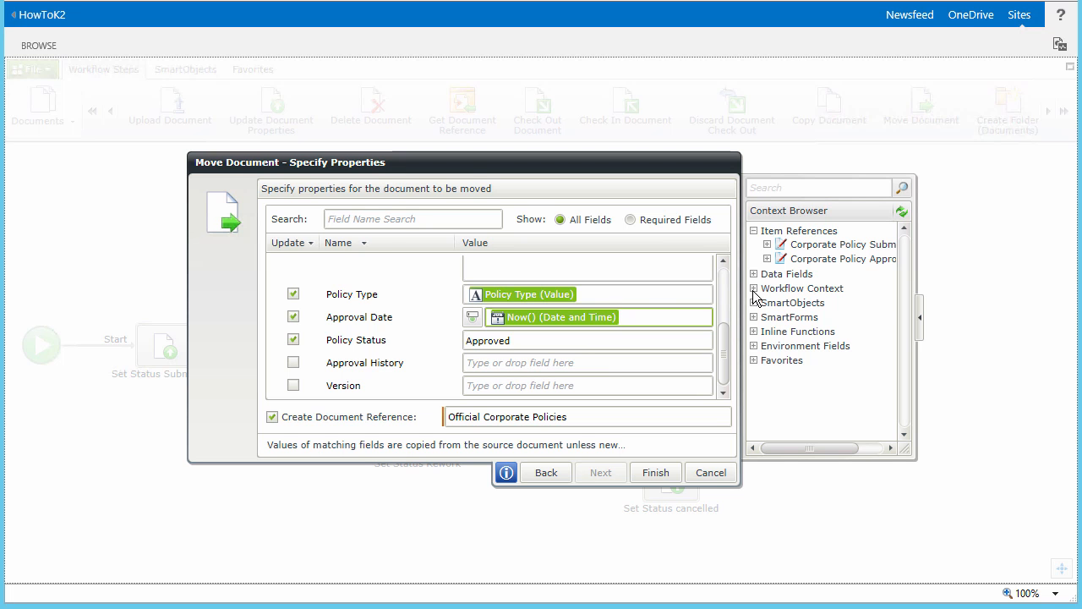
pyautogui.click(754, 288)
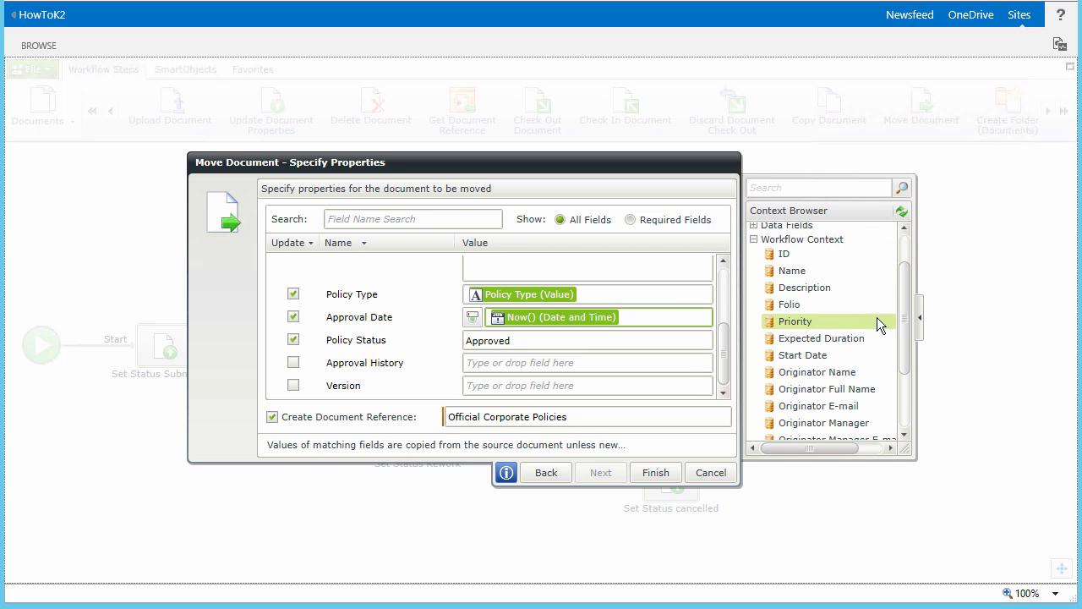
pyautogui.moveTo(905, 325); pyautogui.dragTo(691, 366)
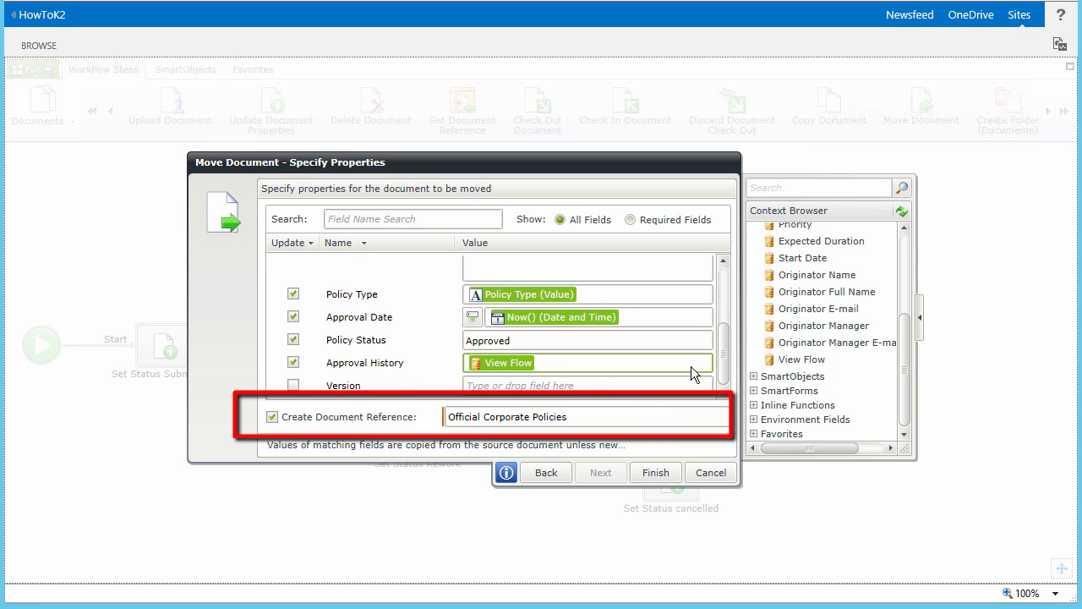
pyautogui.click(682, 415)
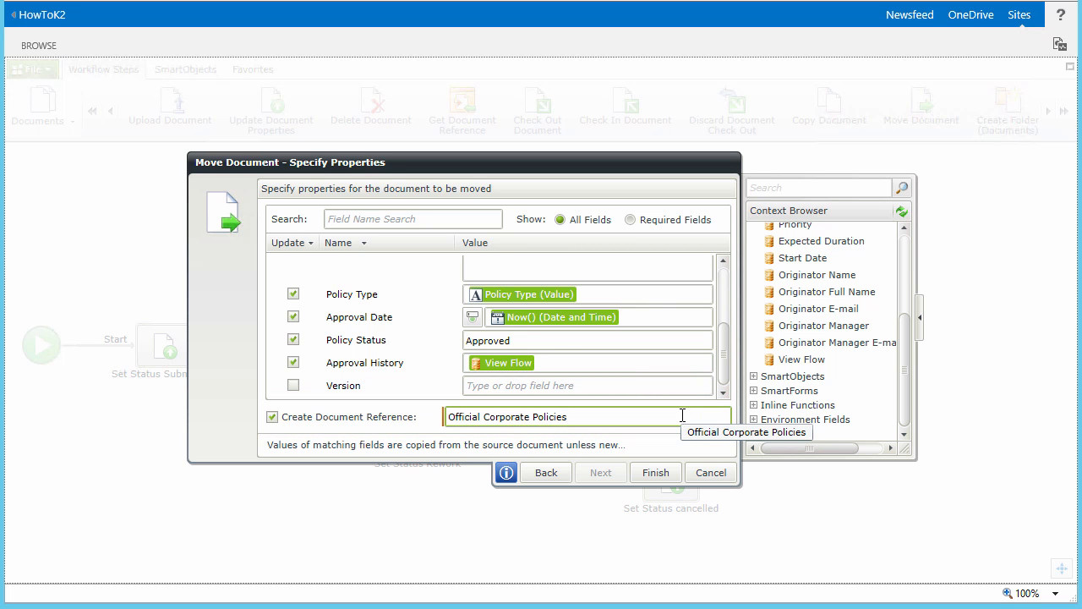
pyautogui.click(661, 472)
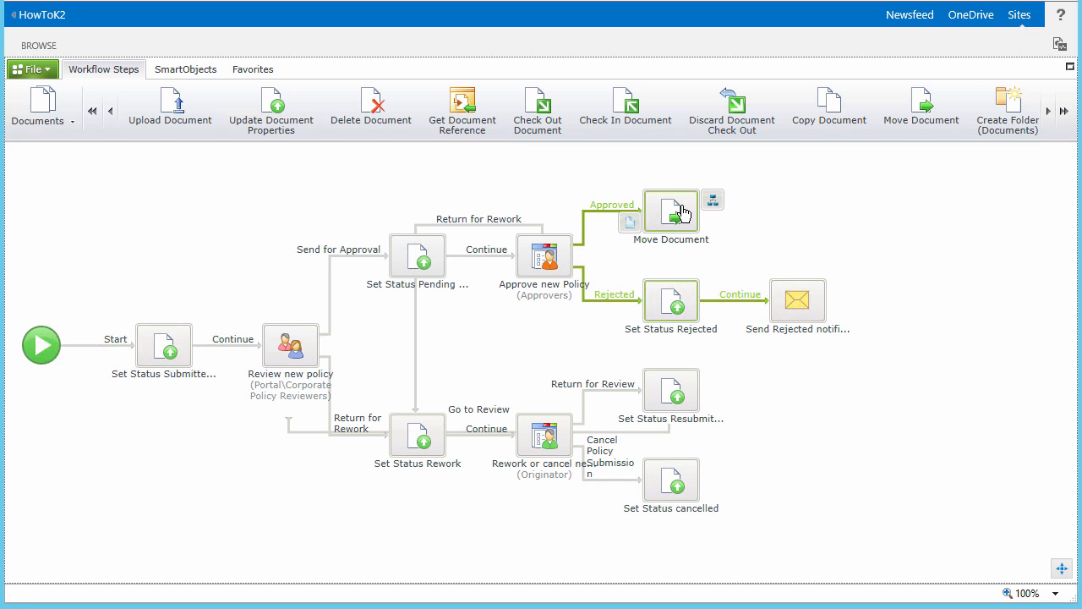
# Add a "Continue" outcome to the Move Document step, linked to a new workflow step.
pyautogui.click(711, 201)
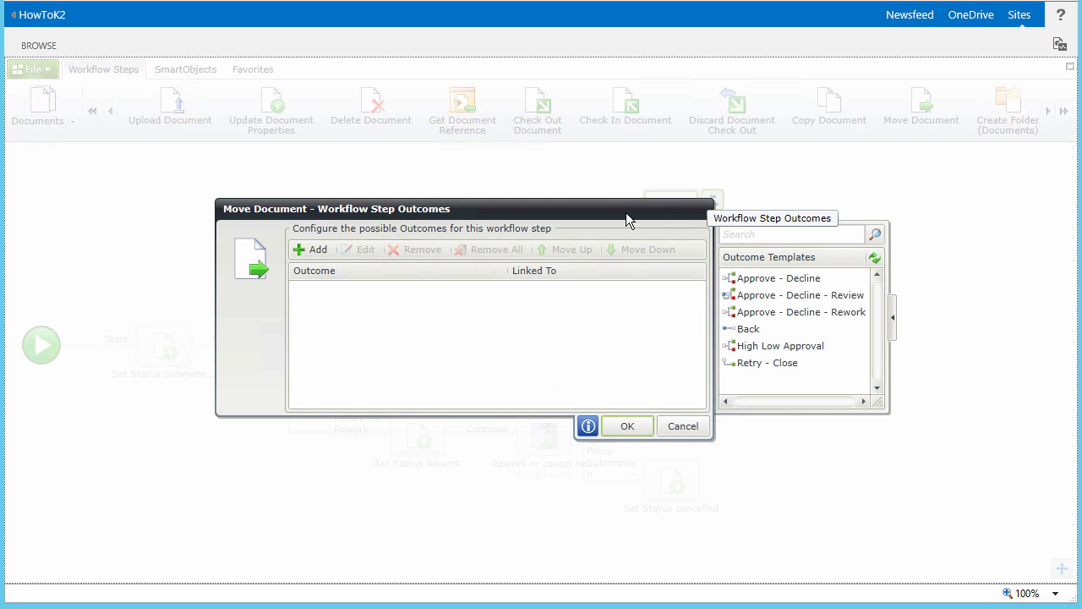
pyautogui.click(314, 251)
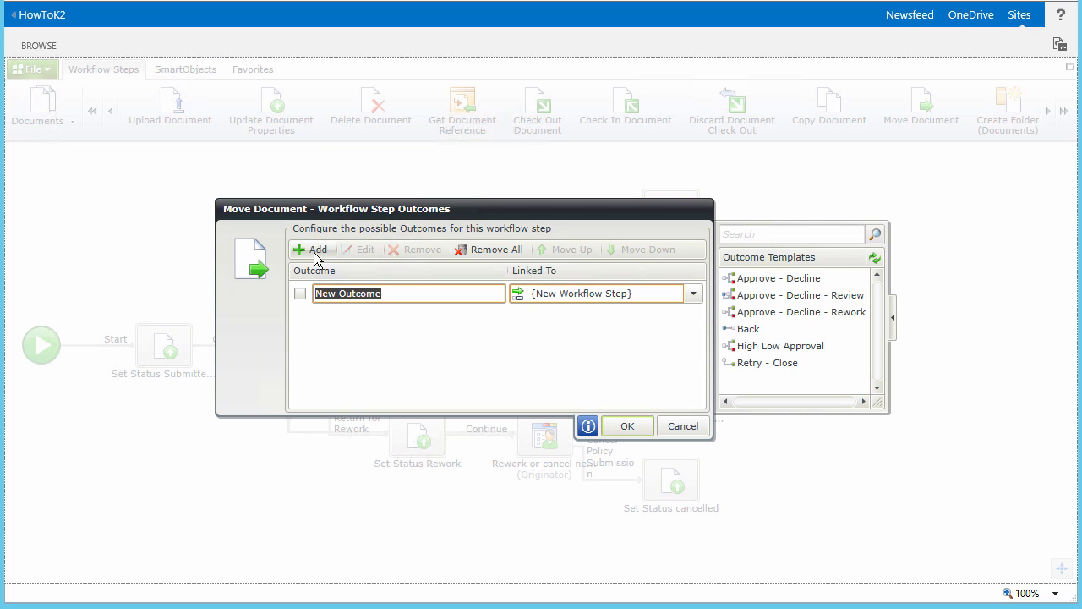
pyautogui.write('Continue')
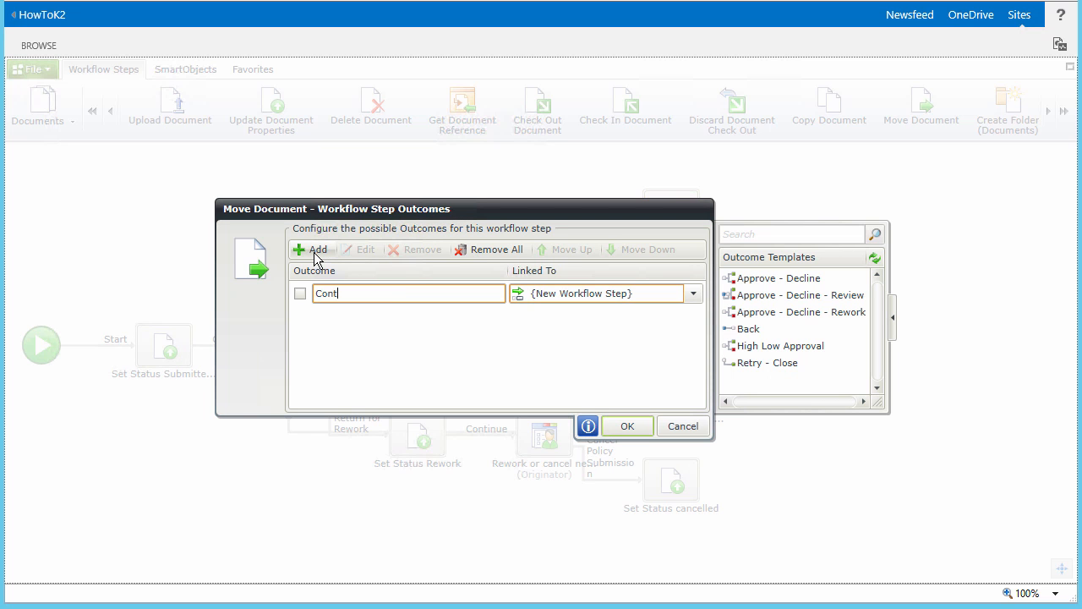
pyautogui.click(625, 427)
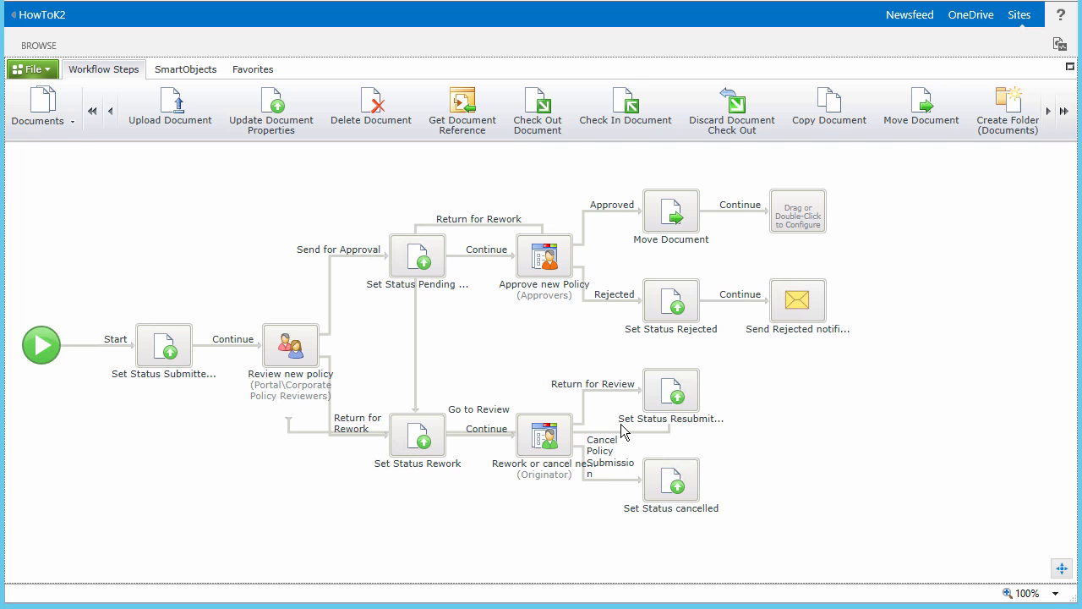
# Add a Send E-mail step on the Continue outcome of Move Document and address it to the Originator E-mail workflow context field.
pyautogui.click(61, 129)
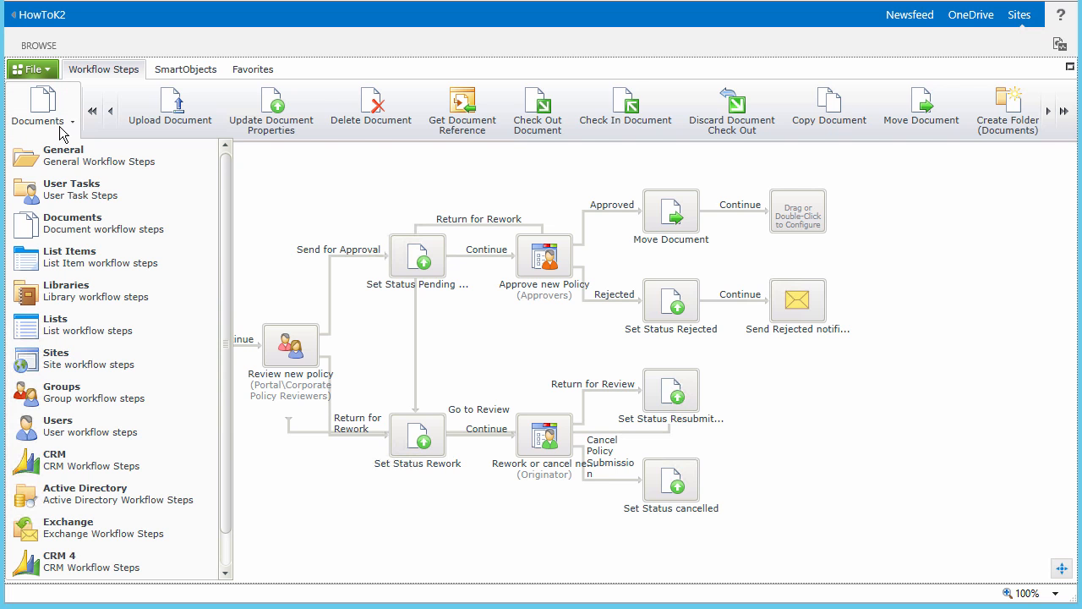
pyautogui.click(63, 153)
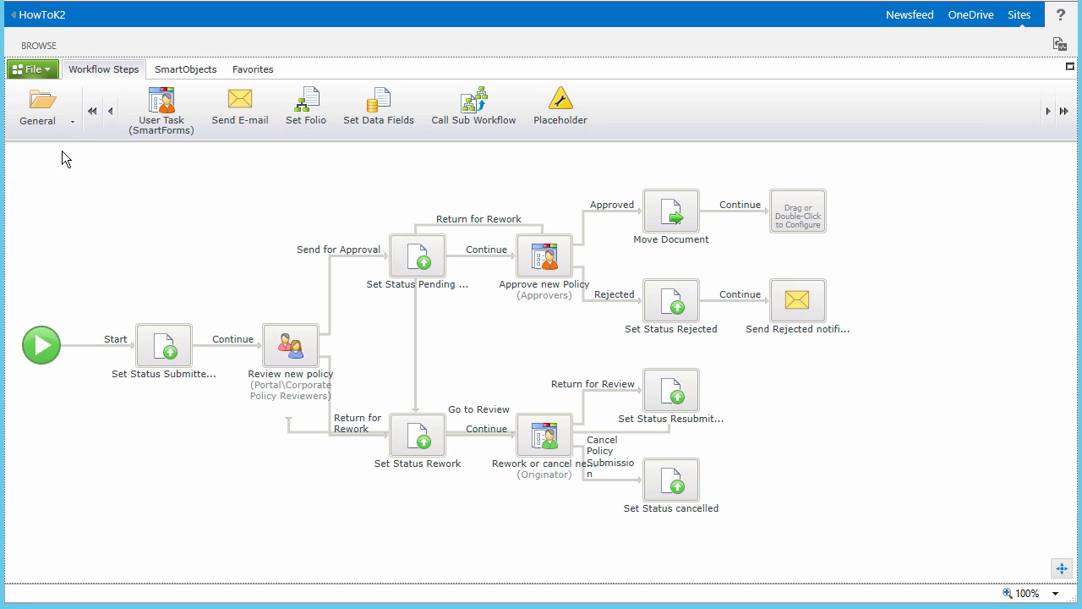
pyautogui.moveTo(243, 110); pyautogui.dragTo(794, 209)
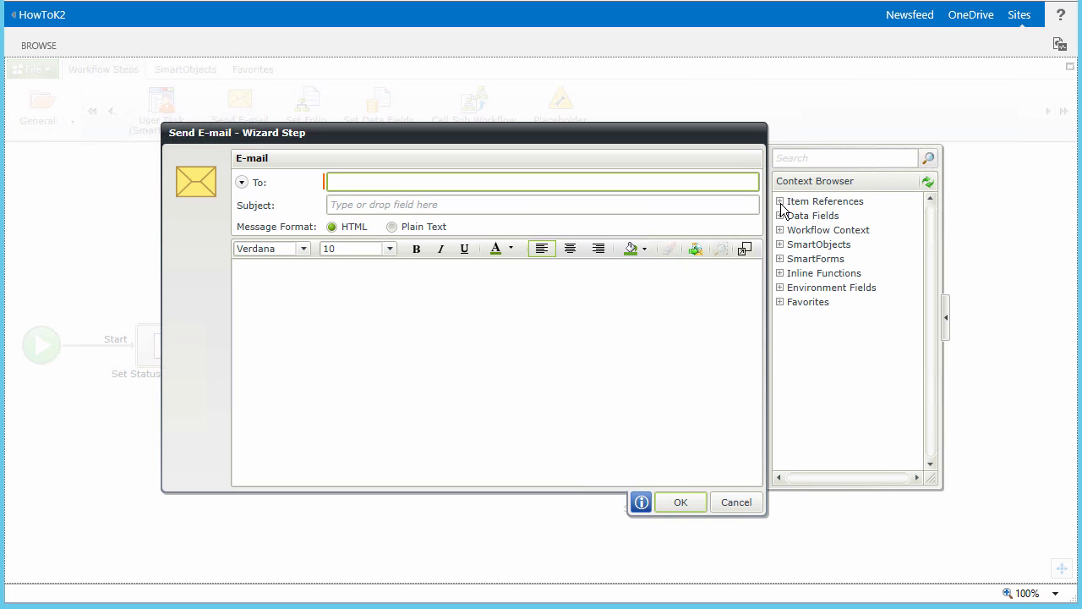
pyautogui.click(780, 201)
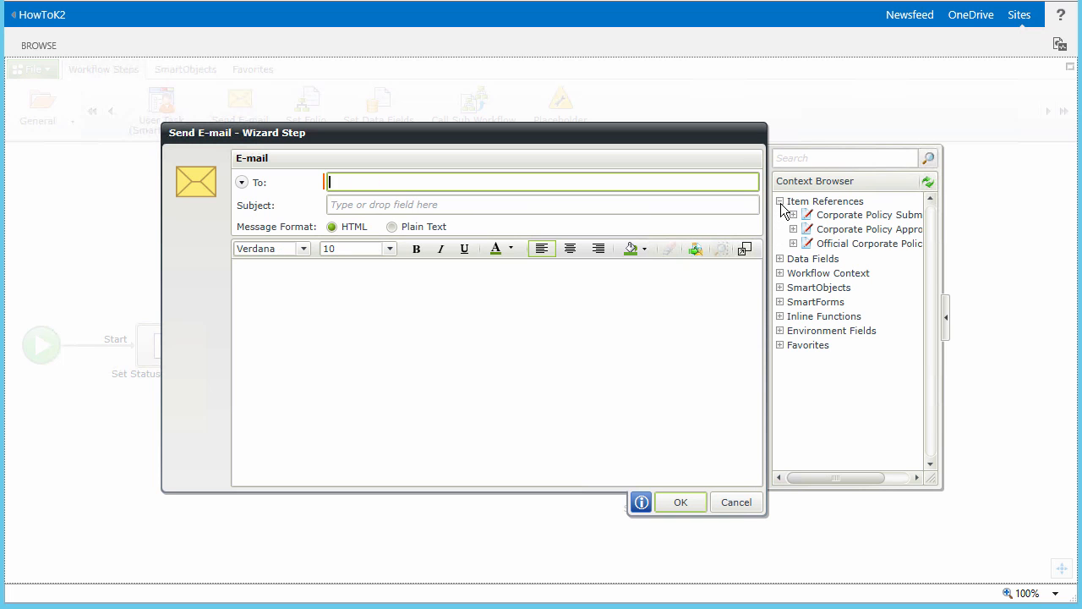
pyautogui.click(779, 273)
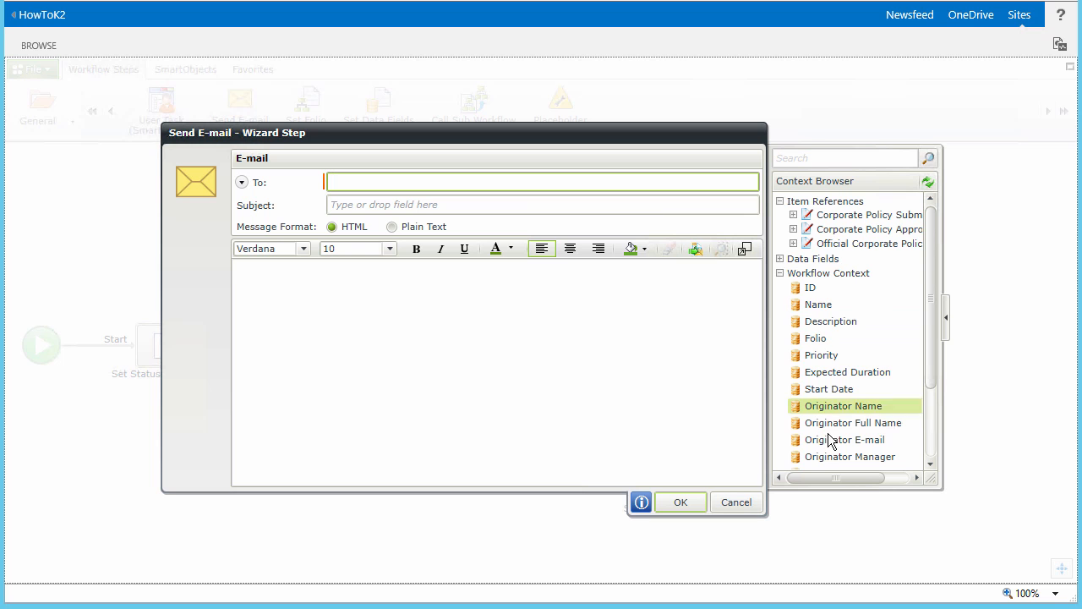
pyautogui.moveTo(845, 442); pyautogui.dragTo(465, 194)
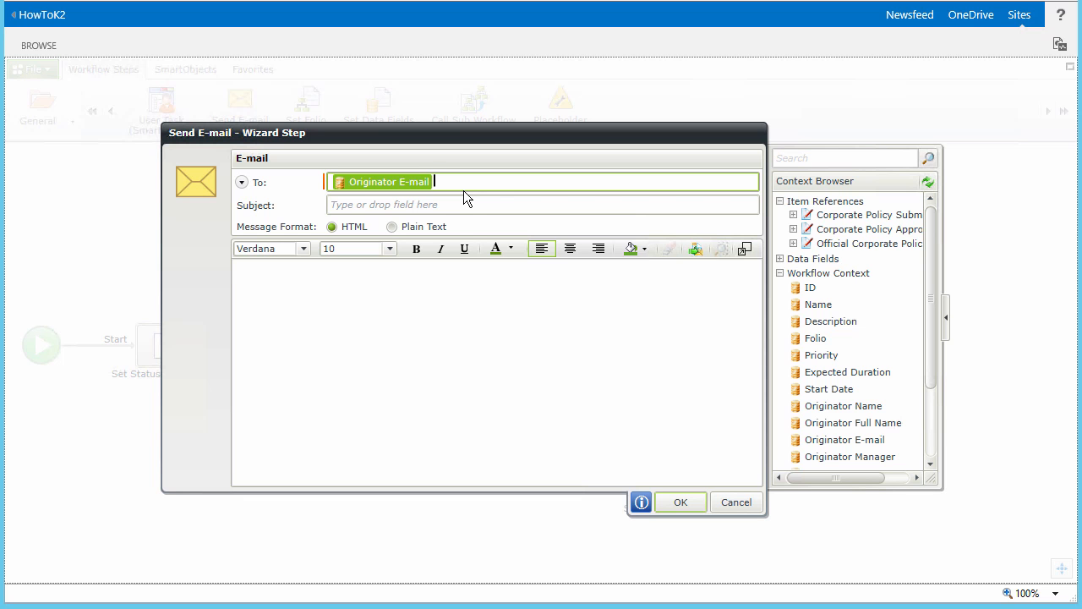
# Enter the subject "Your proposed policy, , has been approved" and body "Your corporate policy titled, , has been approved and has been published in the".
pyautogui.click(442, 203)
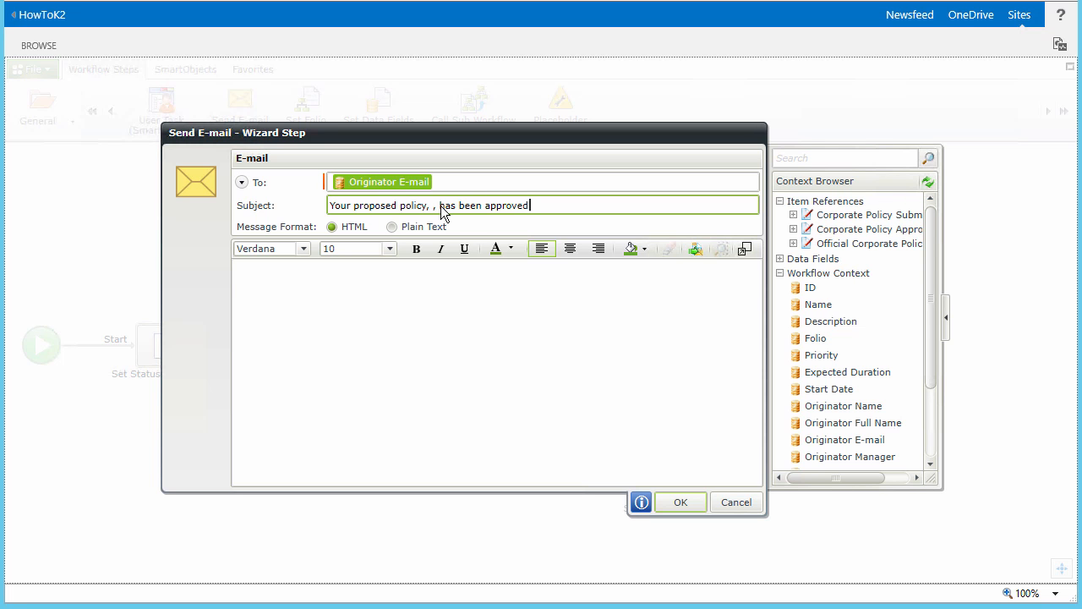
pyautogui.click(337, 291)
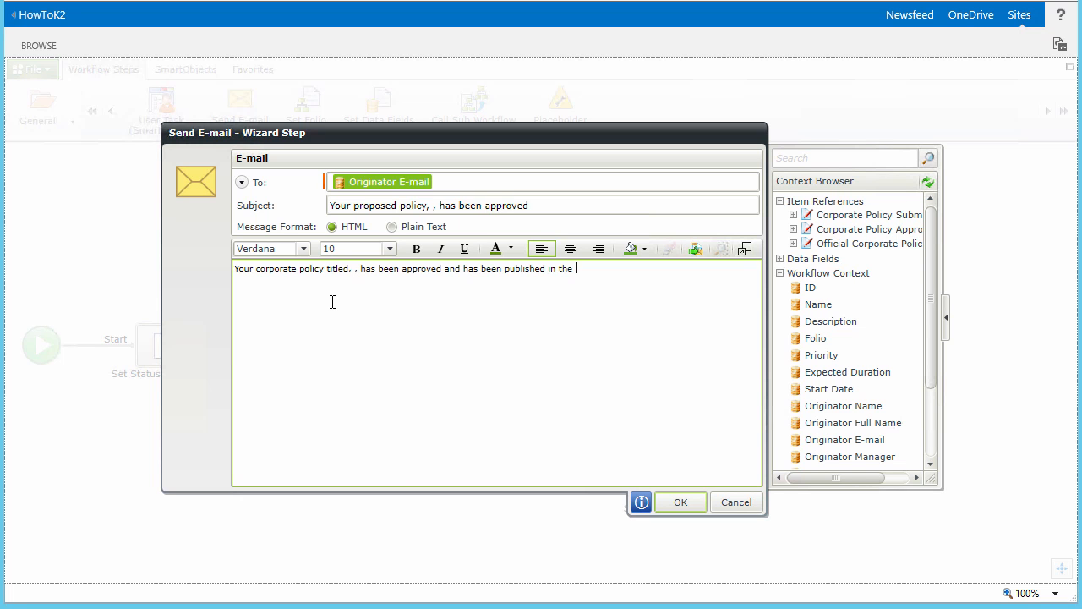
# Insert the Official Corporate Policies item's Title field between the commas in both the e-mail subject and body.
pyautogui.click(793, 243)
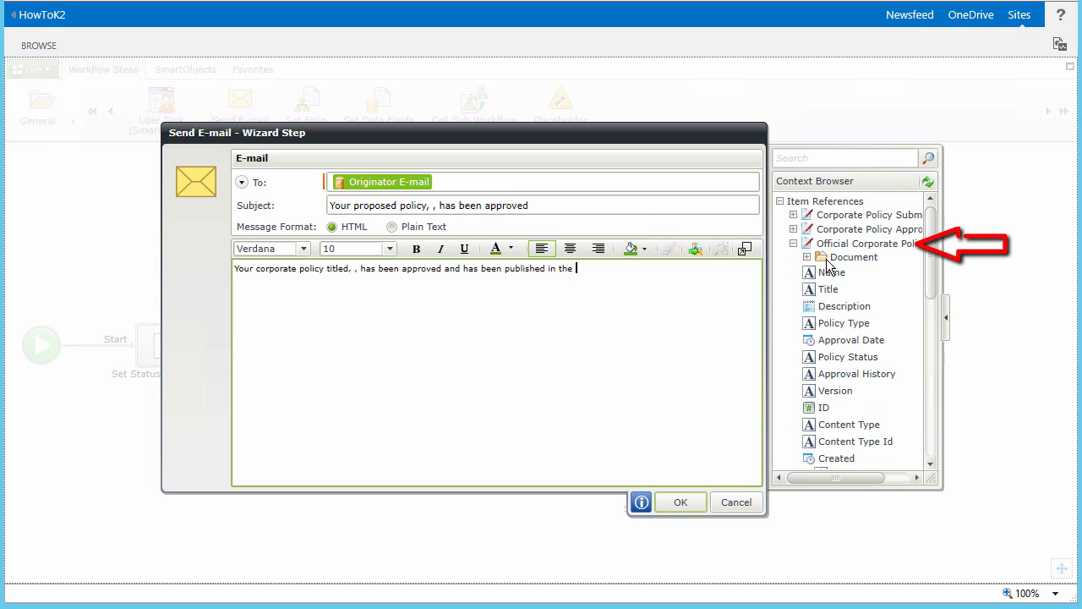
pyautogui.moveTo(830, 292); pyautogui.dragTo(435, 215)
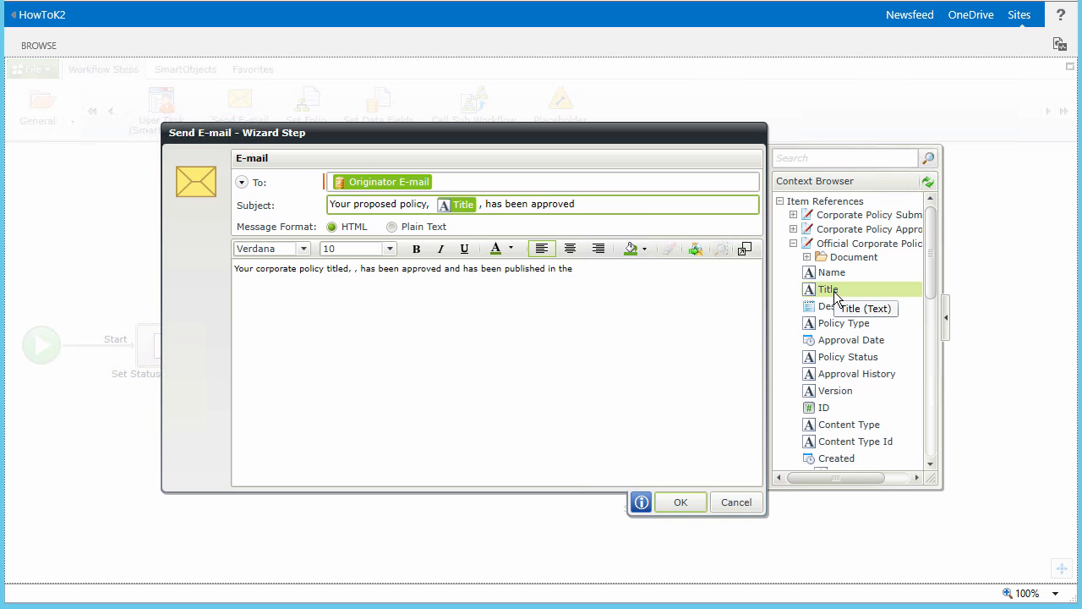
pyautogui.moveTo(833, 295); pyautogui.dragTo(355, 268)
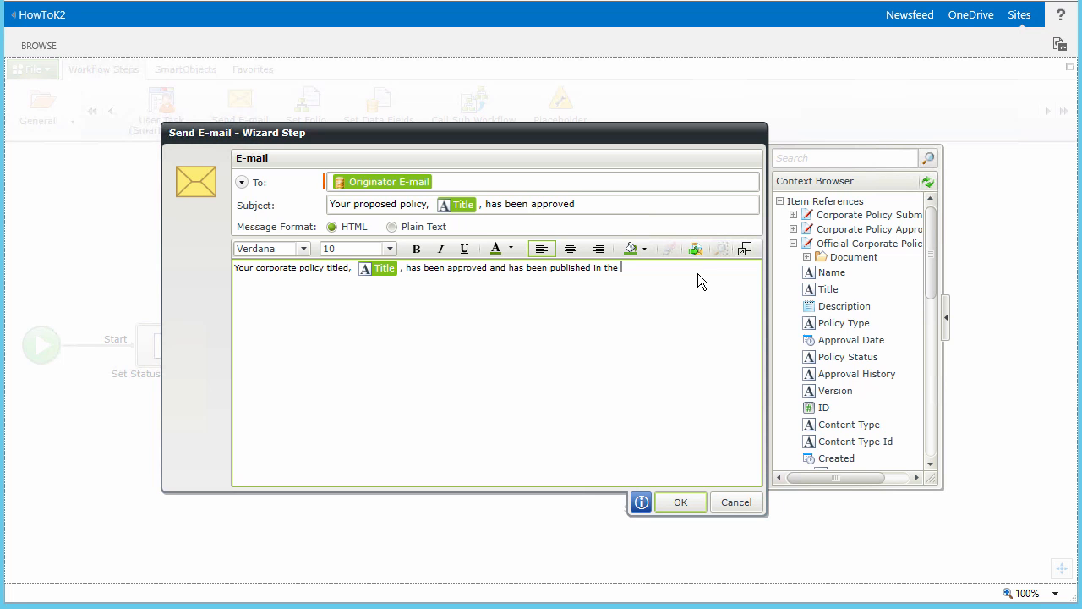
# Insert the Hyperlink text inline function at the end of the e-mail body sentence.
pyautogui.click(794, 243)
pyautogui.click(780, 273)
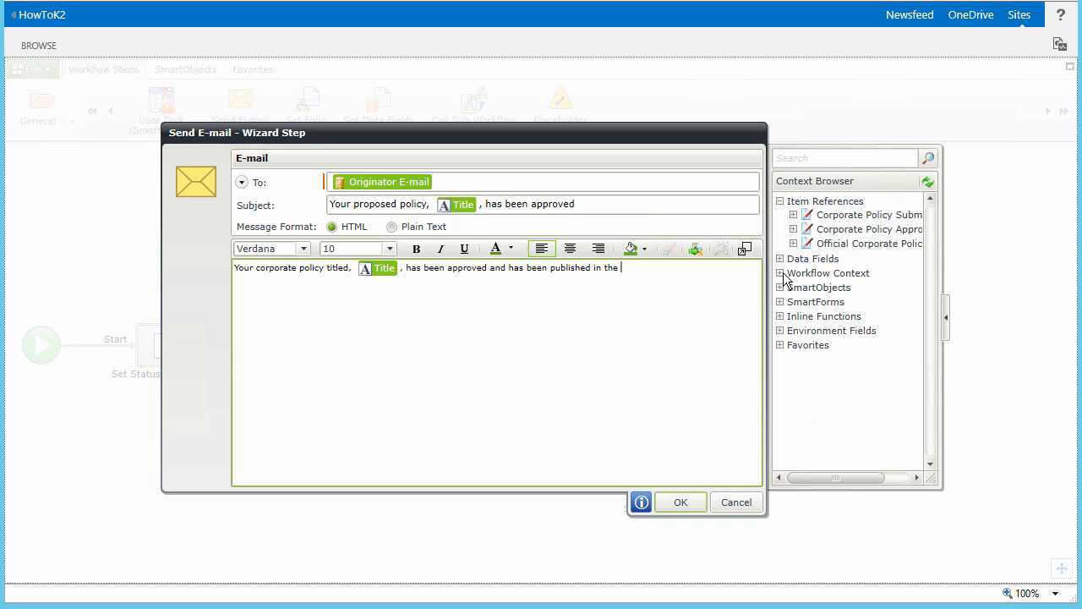
pyautogui.click(779, 316)
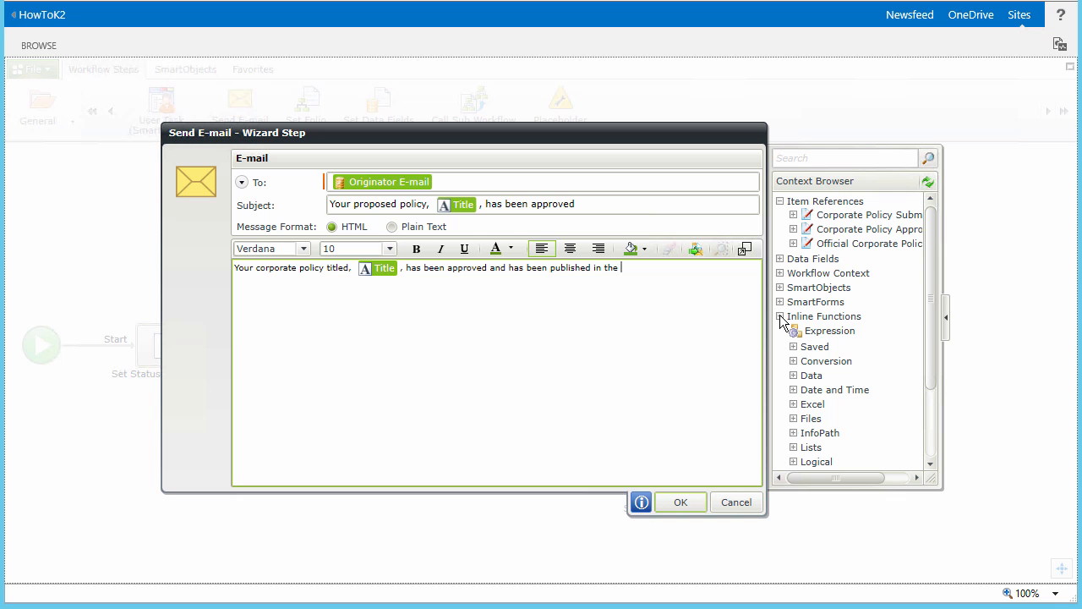
pyautogui.moveTo(929, 339); pyautogui.dragTo(927, 398)
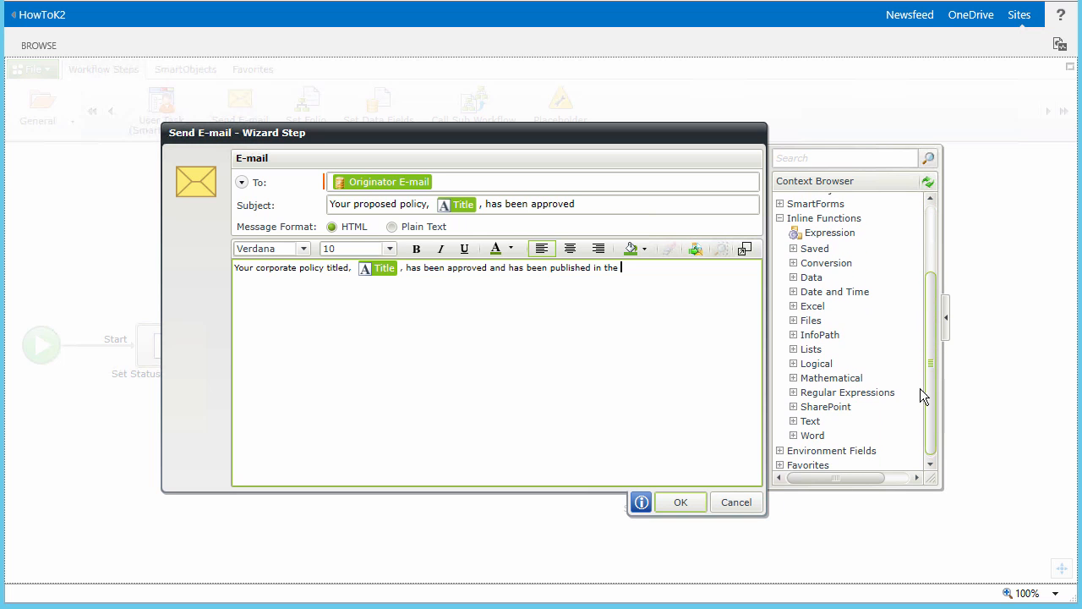
pyautogui.click(794, 419)
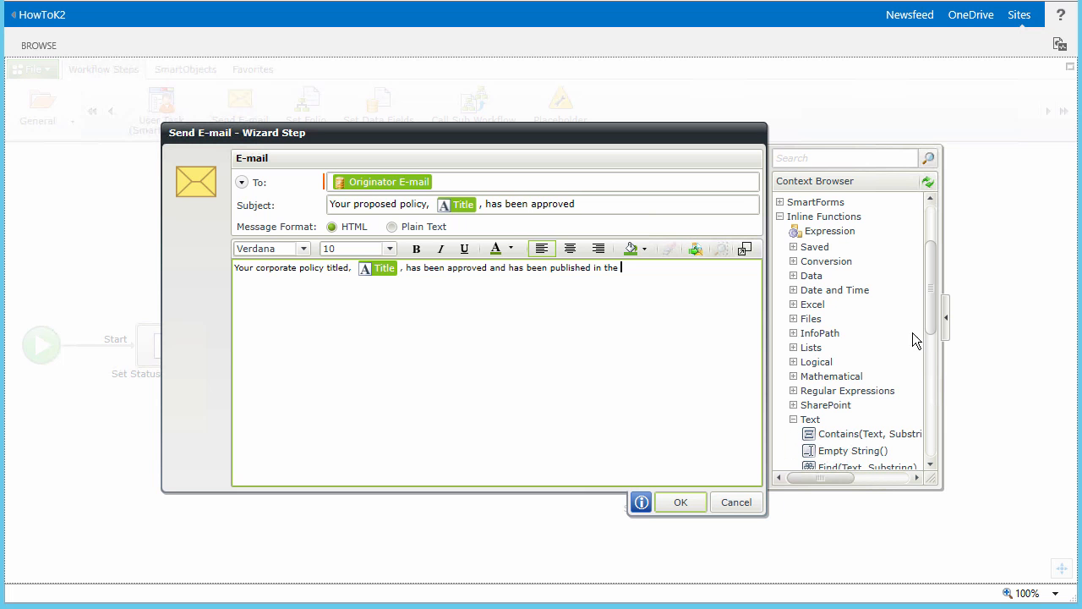
pyautogui.moveTo(928, 303); pyautogui.dragTo(915, 390)
pyautogui.scroll(-5, 916, 391)
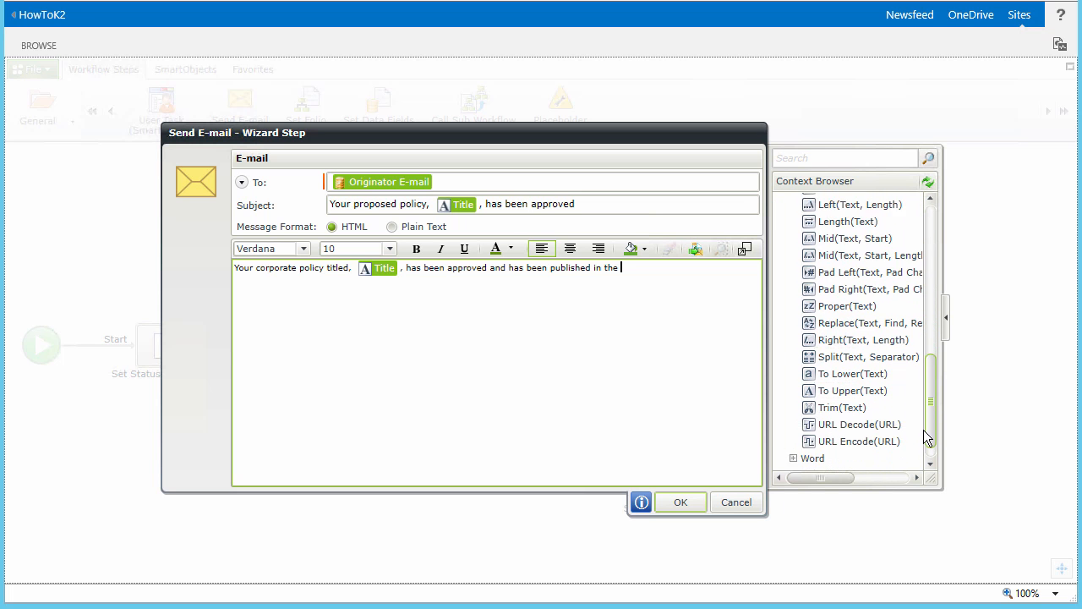
pyautogui.scroll(4, 923, 417)
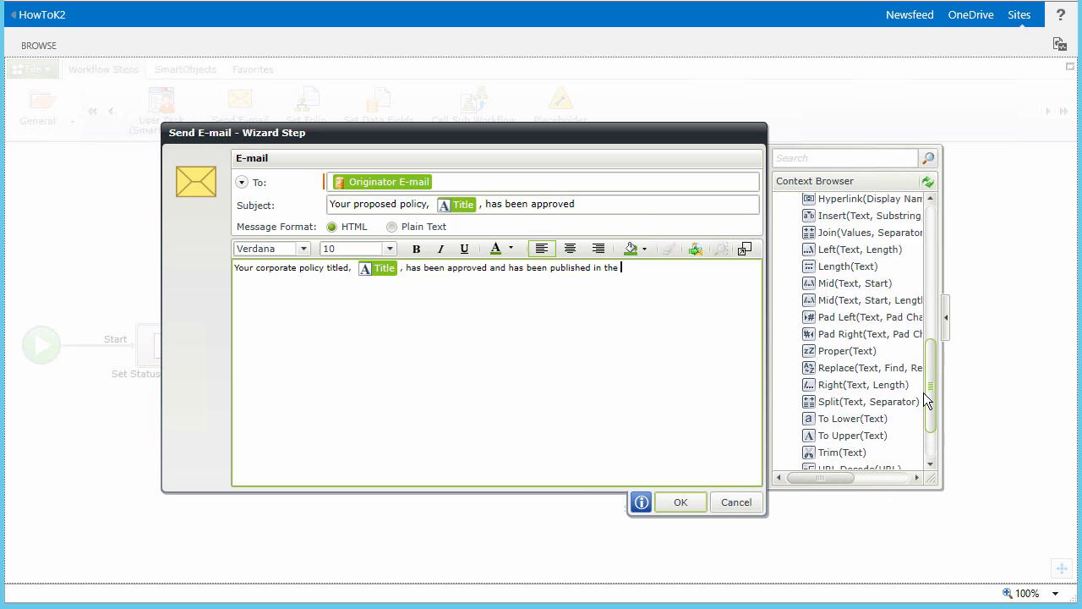
pyautogui.moveTo(864, 301); pyautogui.dragTo(717, 274)
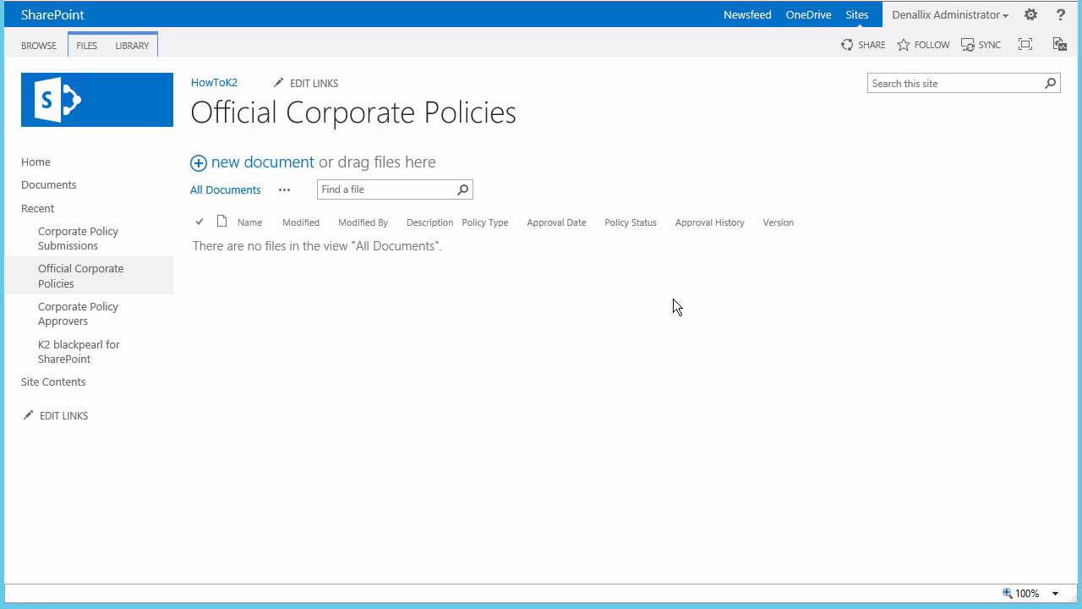
# Copy the Official Corporate Policies library's link address from SharePoint and paste it as the hyperlink function's URL.
pyautogui.rightClick(438, 109)
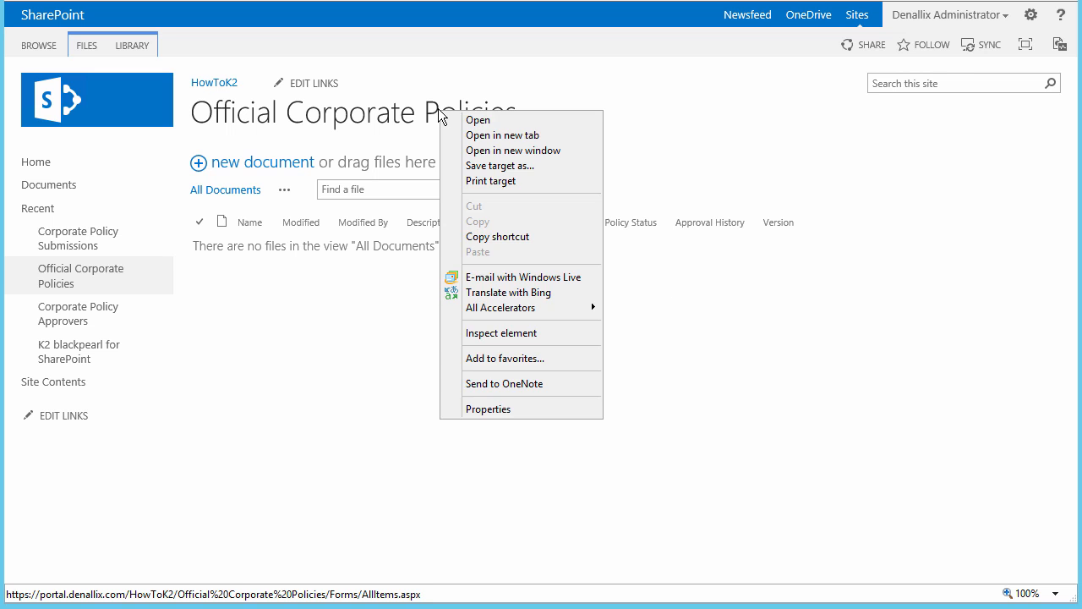
pyautogui.click(505, 238)
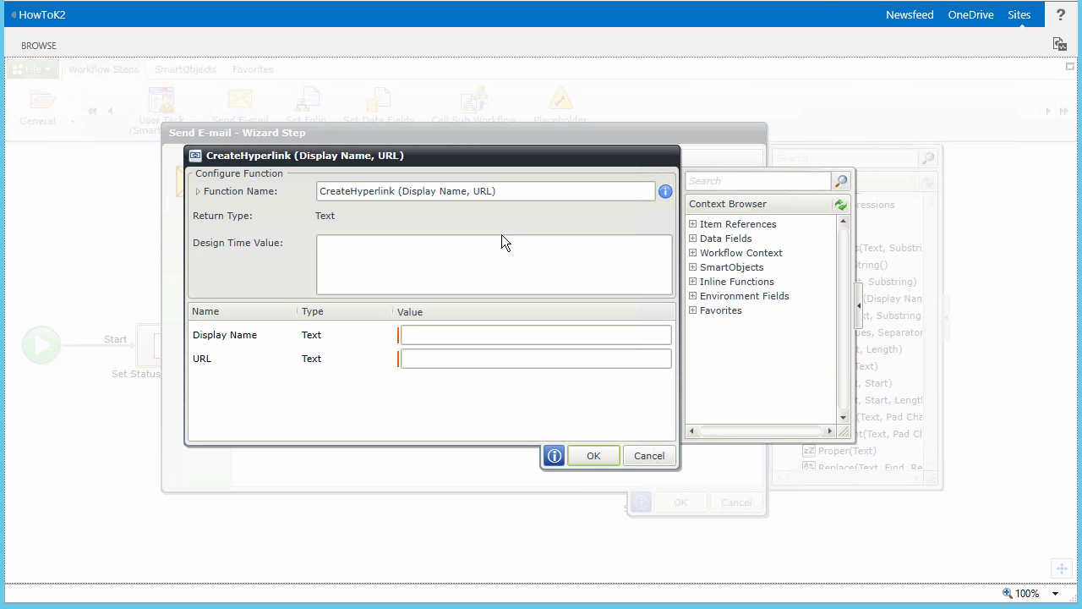
pyautogui.click(458, 357)
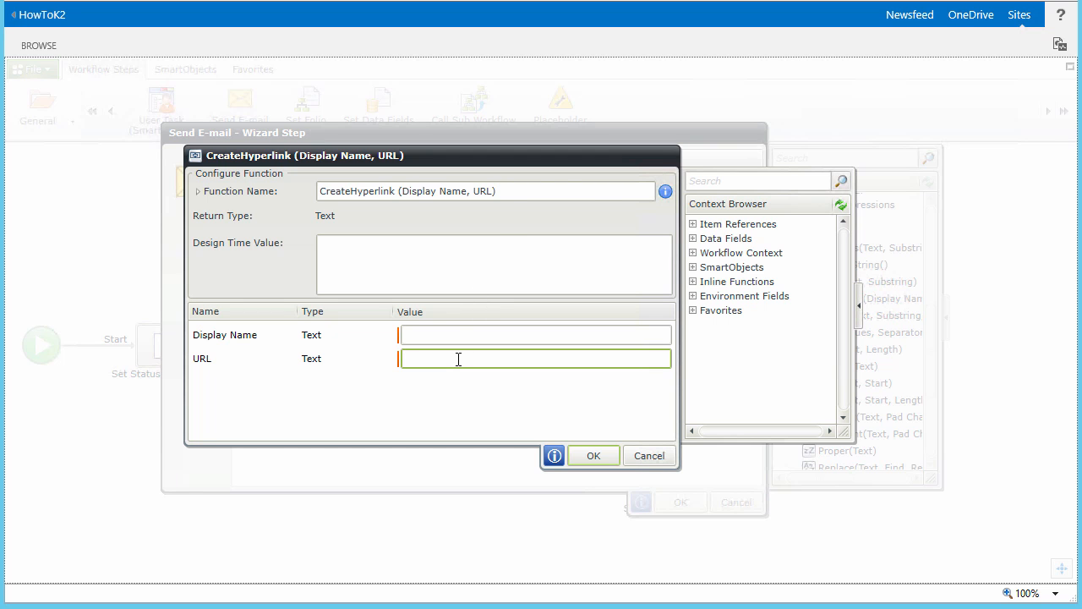
pyautogui.hotkey('ctrl', 'v')
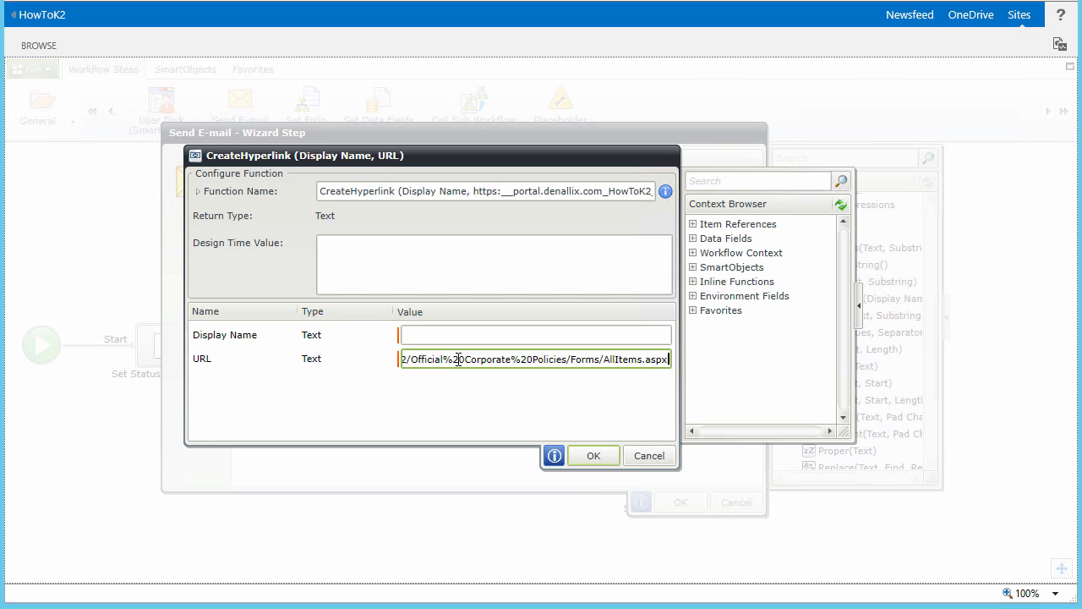
# Set the hyperlink's display name to "Official Corporate Policies Library" and finish the approval e-mail configuration.
pyautogui.click(456, 334)
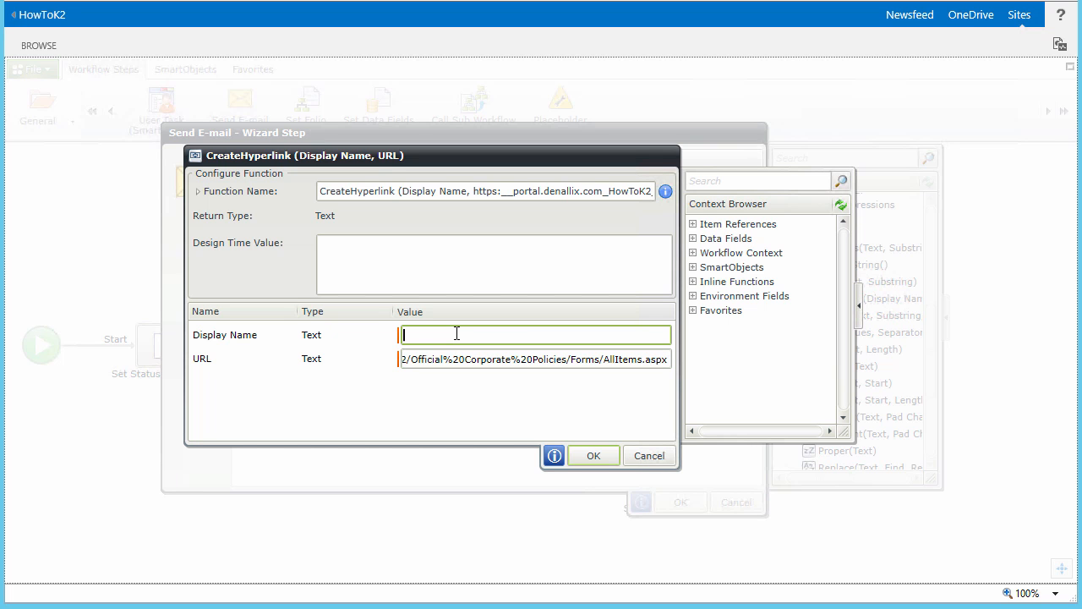
pyautogui.hotkey('ctrl', 'v')
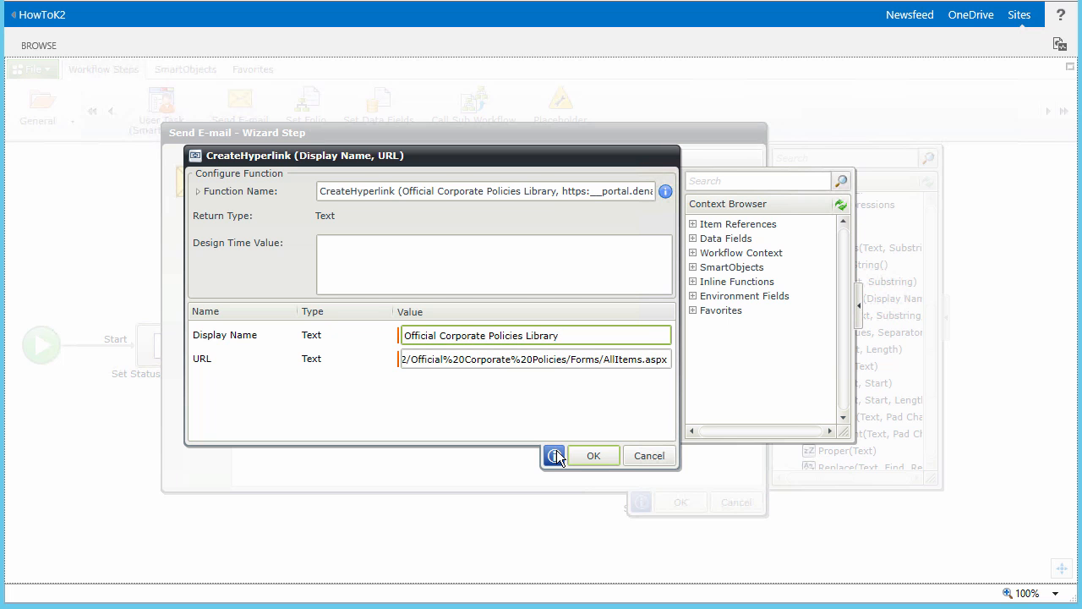
pyautogui.click(579, 454)
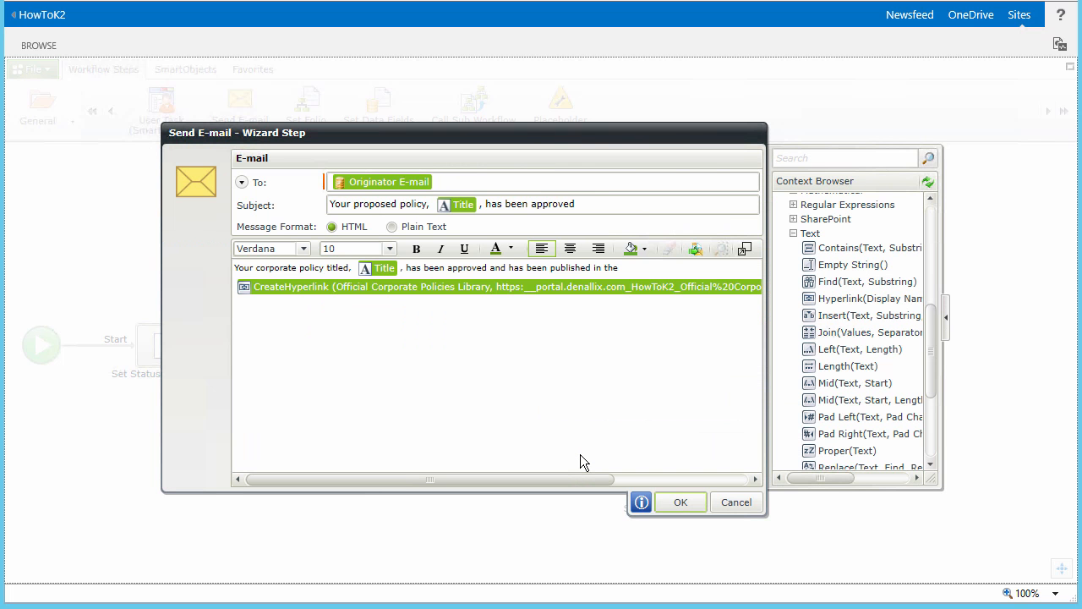
pyautogui.click(676, 504)
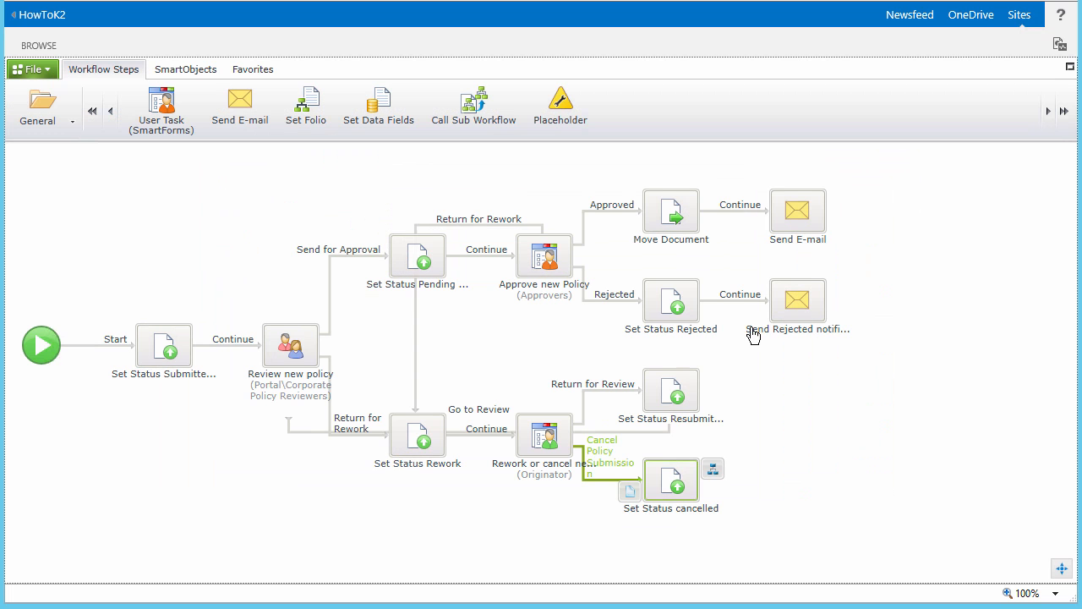
# Rename the Send E-mail step following Move Document as "Send Approval Notification".
pyautogui.click(800, 241)
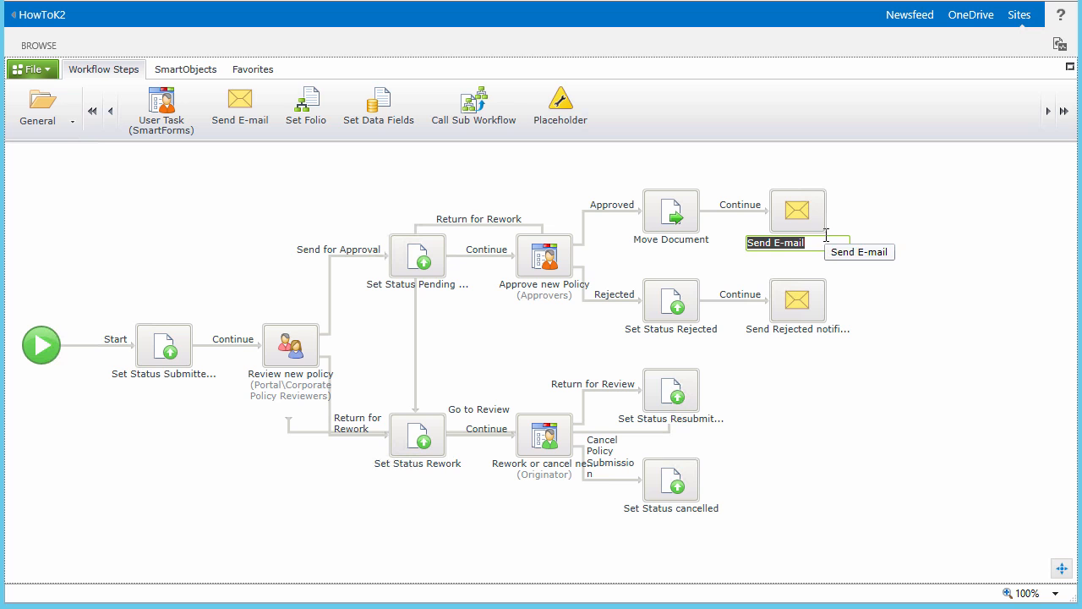
pyautogui.hotkey('ctrl', 'v')
pyautogui.click(930, 227)
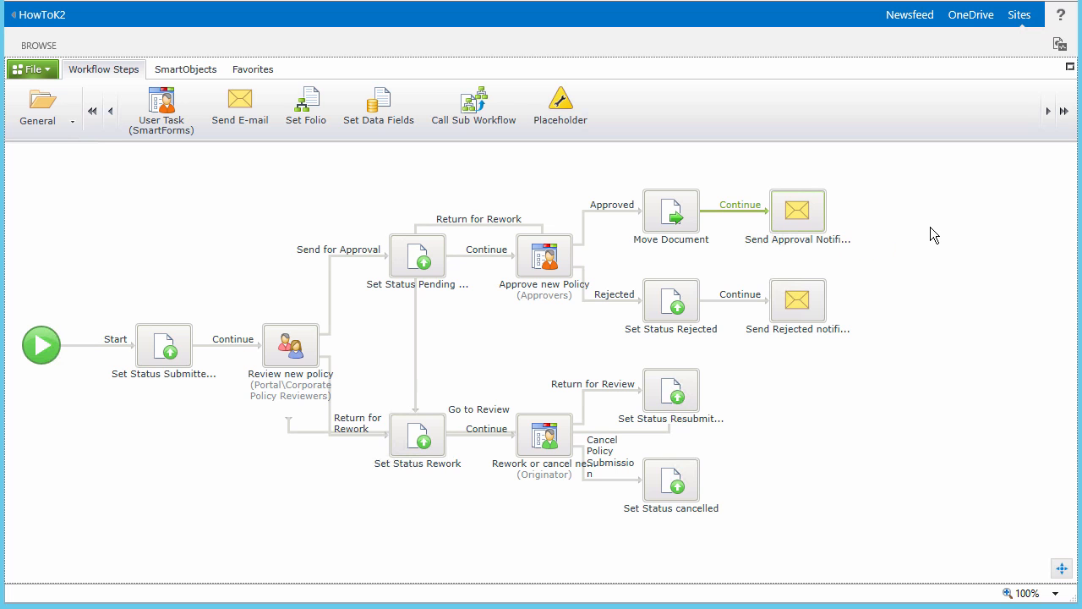
# Add a "Continue" outcome to Send Approval Notification, linked to a new workflow step, and place a Send E-mail step on it.
pyautogui.moveTo(805, 217)
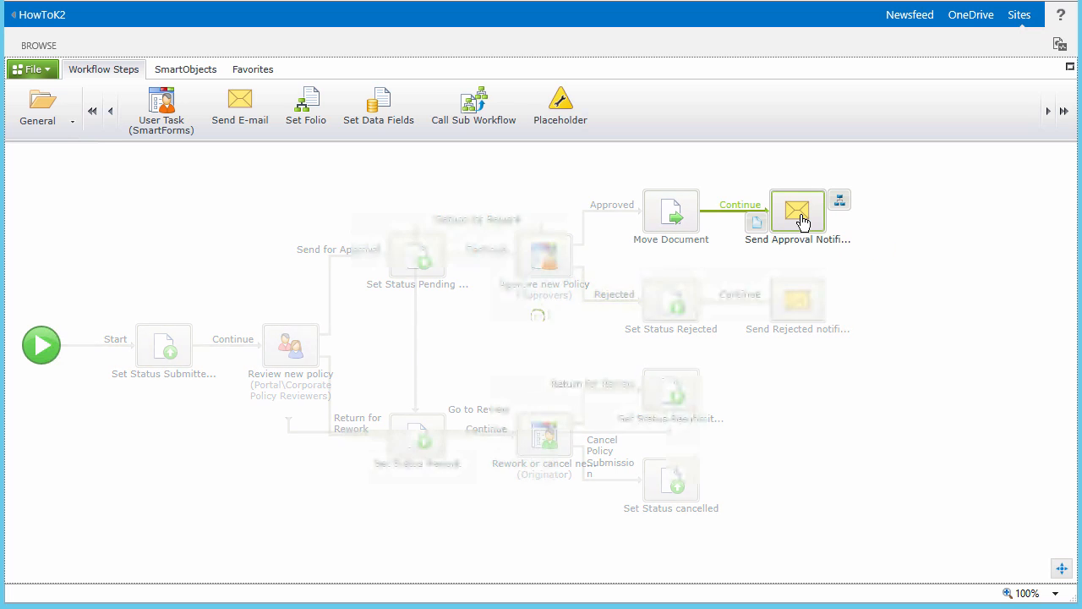
pyautogui.click(837, 202)
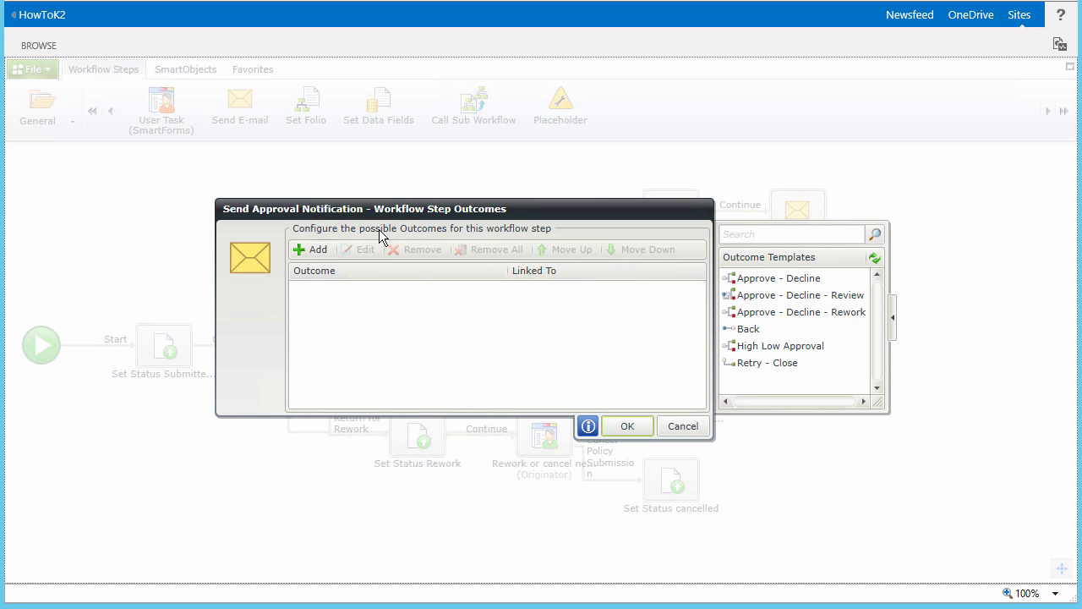
pyautogui.click(326, 248)
pyautogui.write('C')
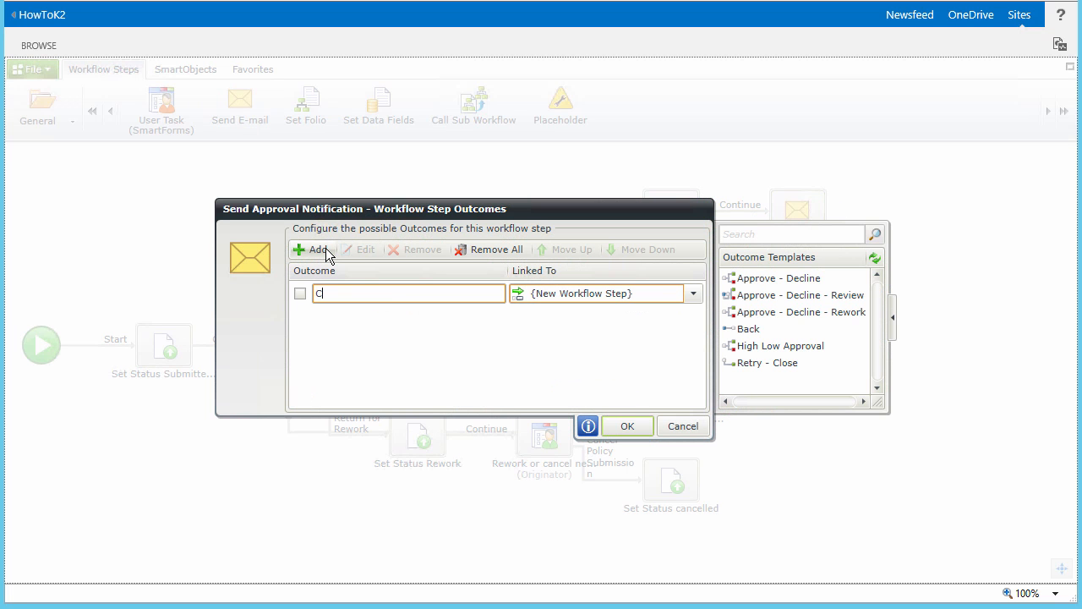
pyautogui.write('ontinue')
pyautogui.click(617, 424)
pyautogui.moveTo(236, 106); pyautogui.dragTo(919, 216)
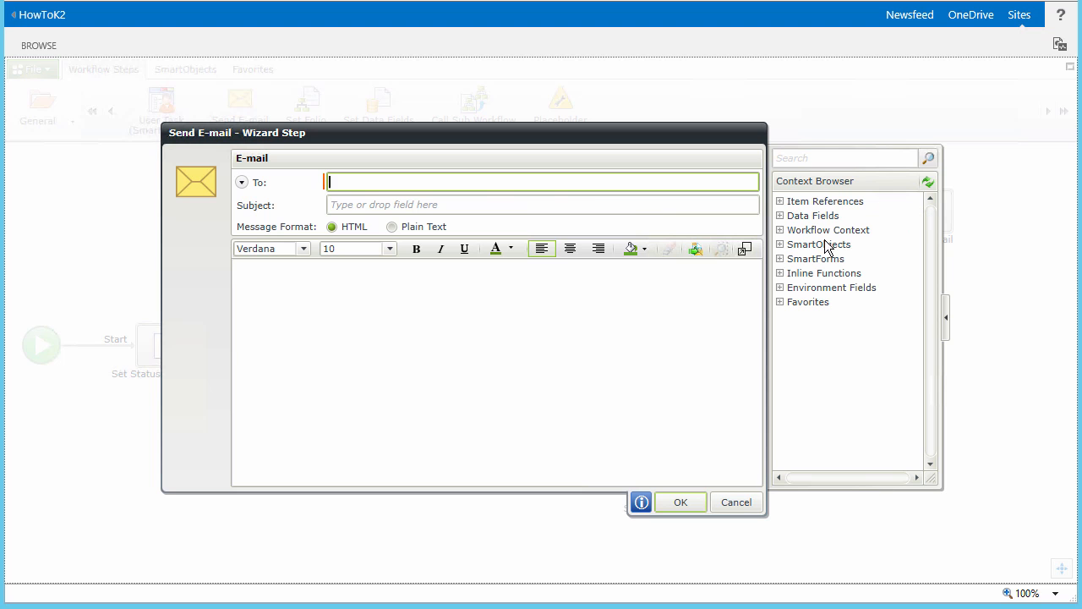
# Address the e-mail to the company-wide address and set the subject to "New Corporate Policy published:" followed by the Official Corporate Policies Title field.
pyautogui.hotkey('ctrl', 'v')
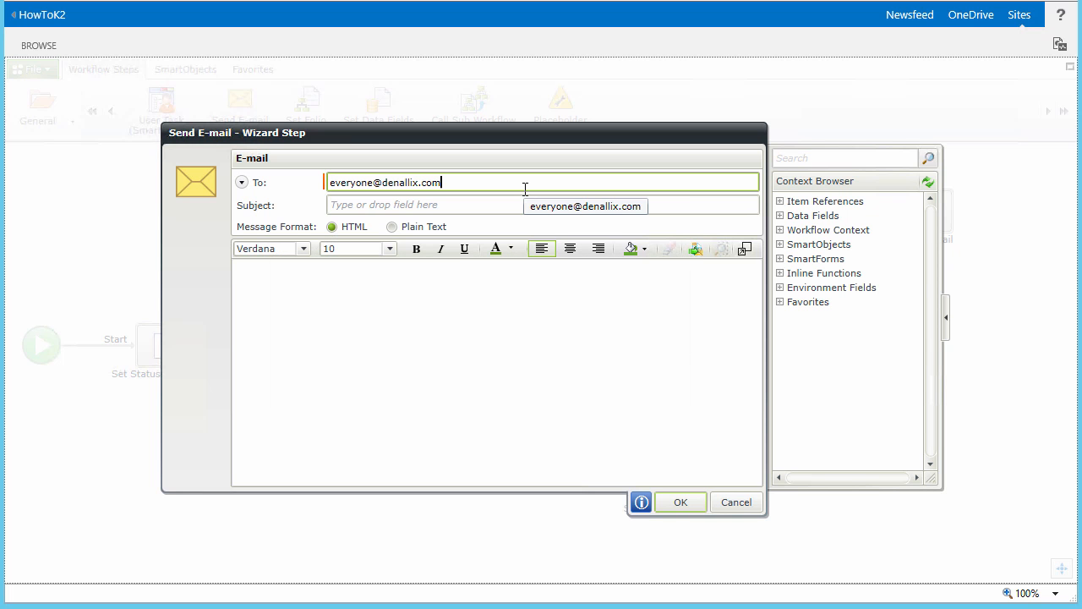
pyautogui.click(525, 207)
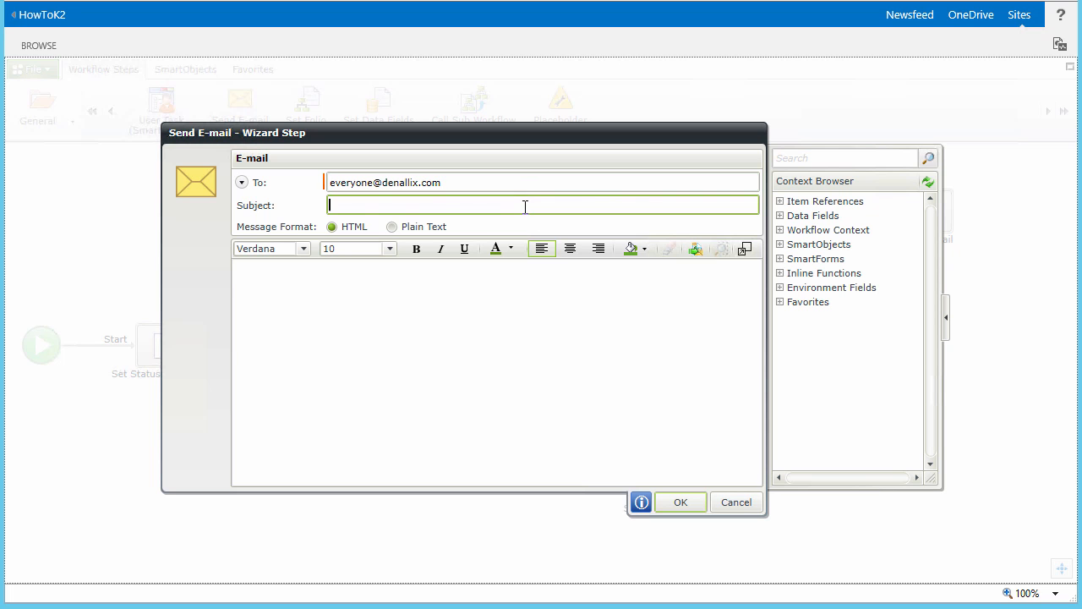
pyautogui.write('New Corporate Policy published:')
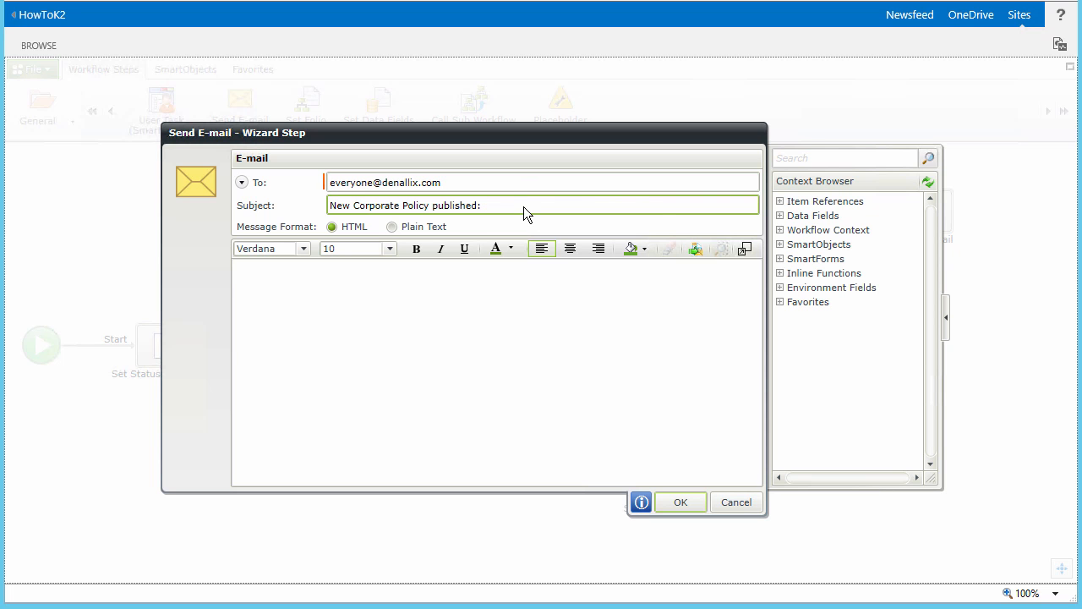
pyautogui.click(780, 202)
pyautogui.click(793, 244)
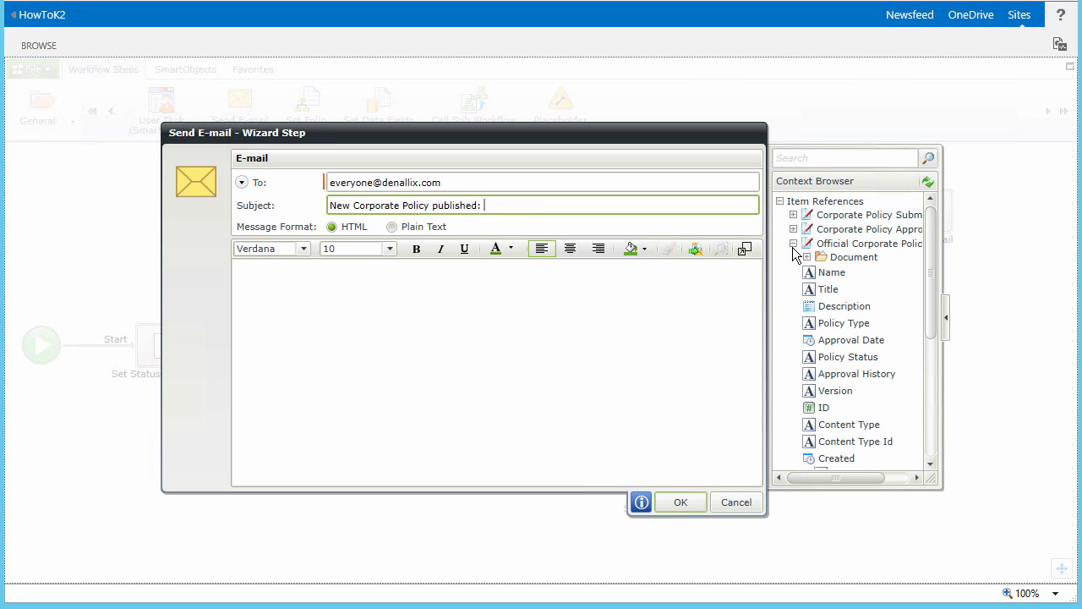
pyautogui.moveTo(832, 291); pyautogui.dragTo(634, 204)
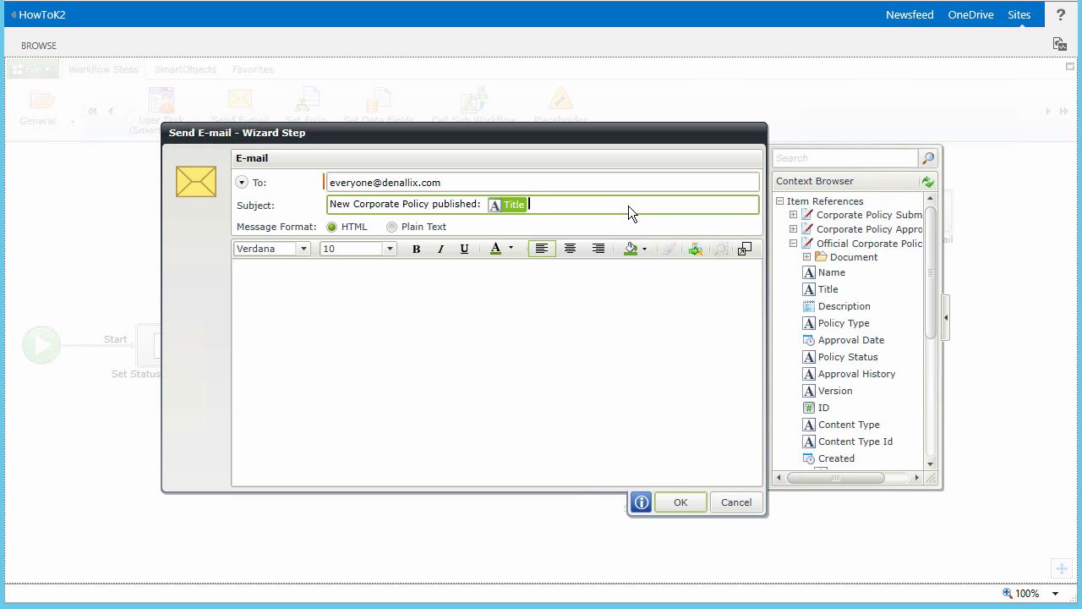
# Fill the body with the new corporate policy announcement text and insert the Title and Description fields after their matching labels.
pyautogui.click(481, 288)
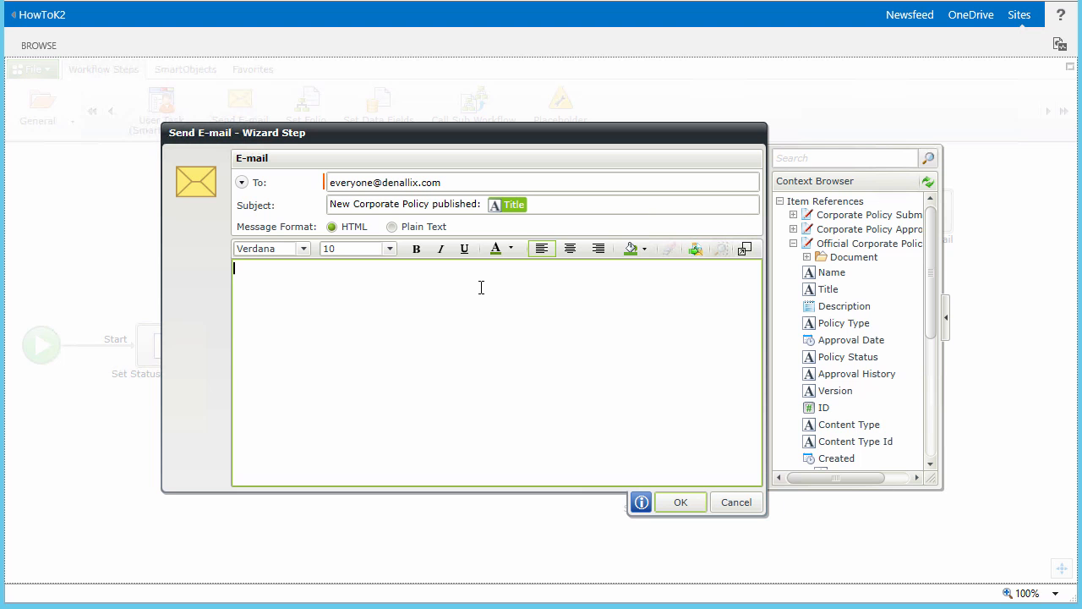
pyautogui.hotkey('ctrl', 'v')
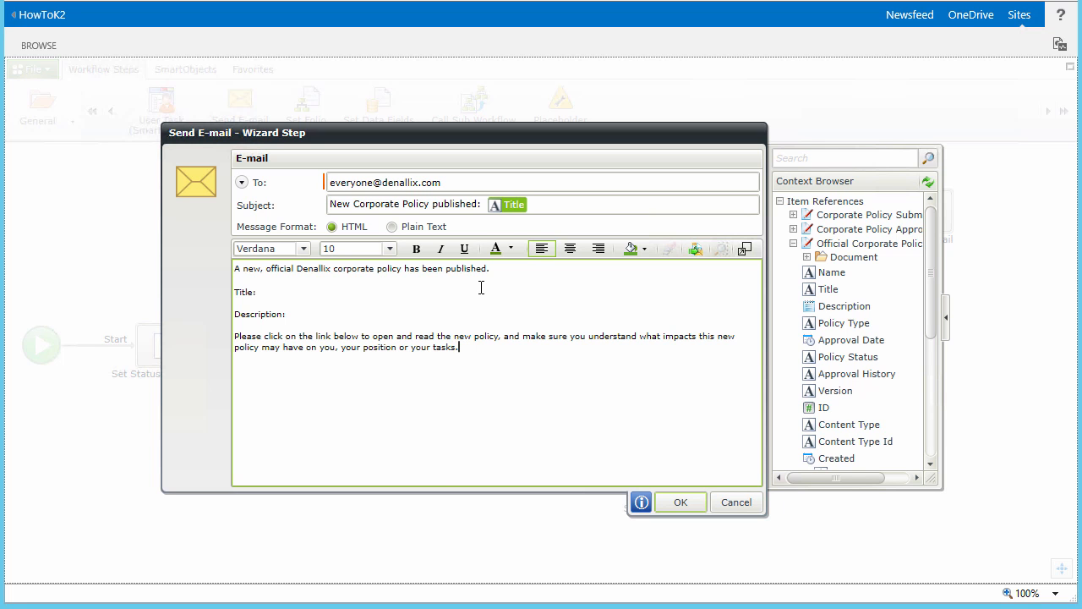
pyautogui.moveTo(812, 291); pyautogui.dragTo(354, 290)
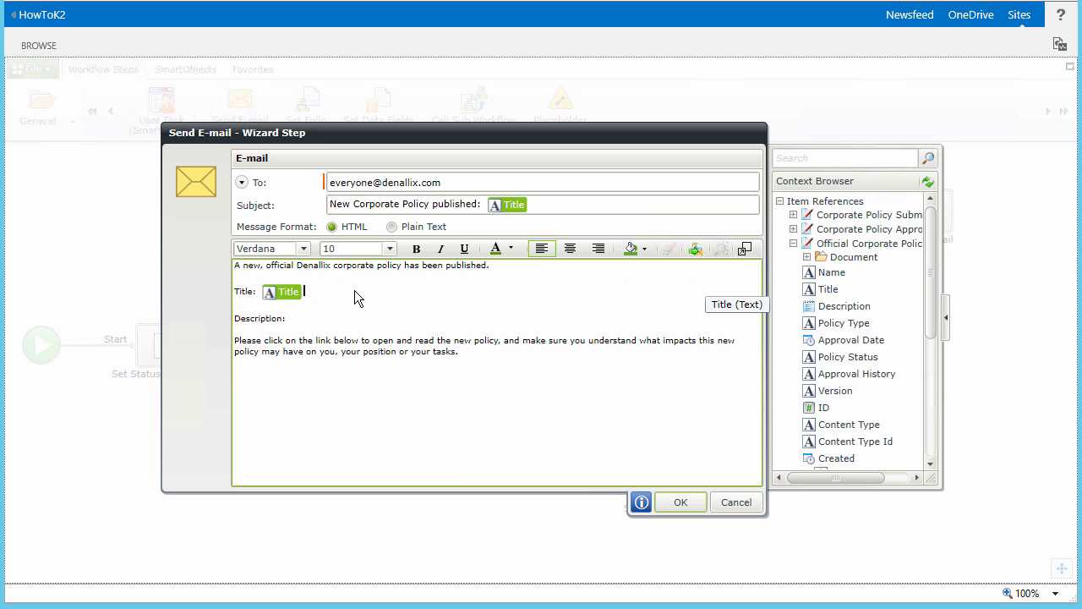
pyautogui.moveTo(834, 305); pyautogui.dragTo(341, 327)
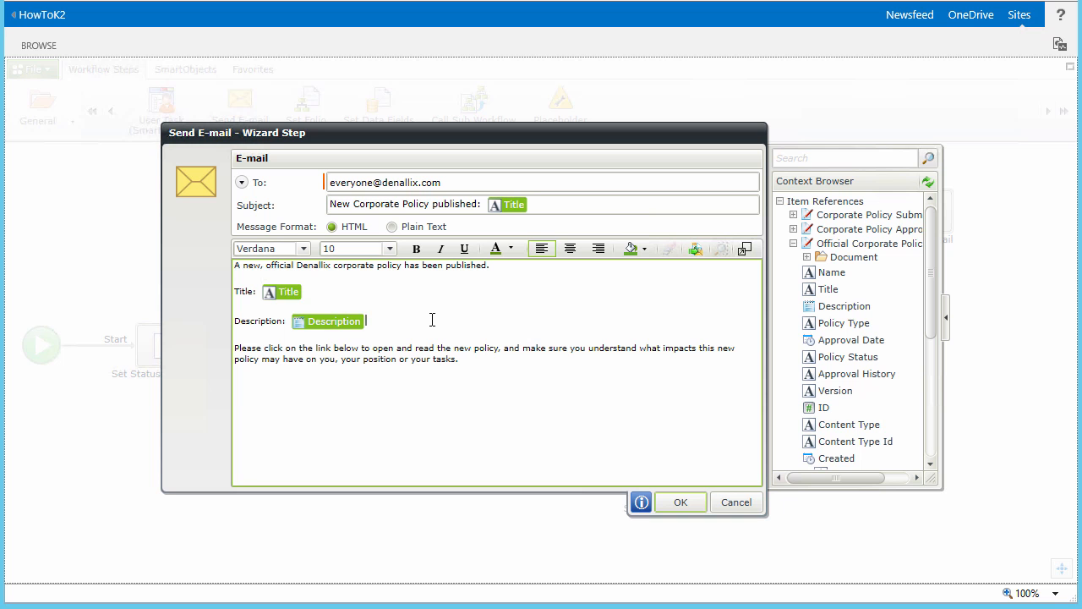
# Insert a Hyperlink text function at the end of the announcement e-mail's body, below the request to read the new policy.
pyautogui.click(793, 243)
pyautogui.moveTo(931, 254); pyautogui.dragTo(927, 351)
pyautogui.click(793, 420)
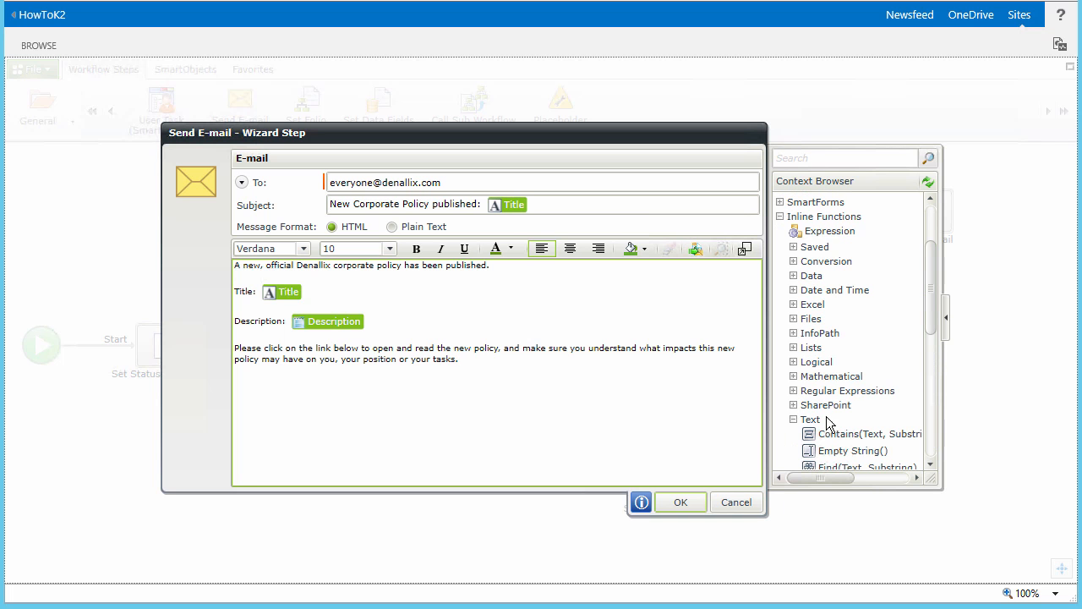
pyautogui.moveTo(928, 317); pyautogui.dragTo(928, 367)
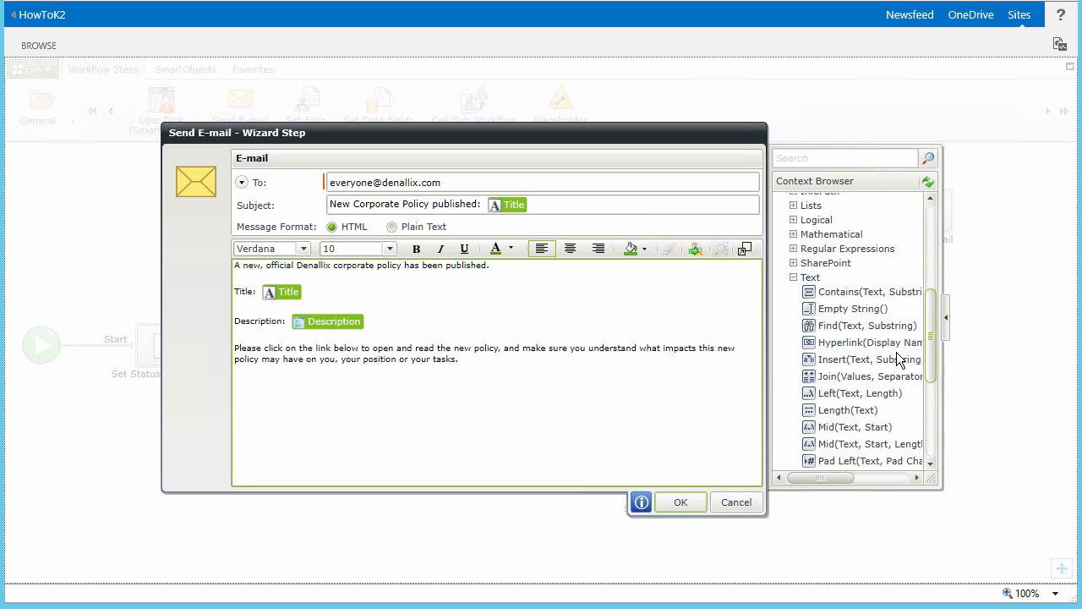
pyautogui.moveTo(795, 342); pyautogui.dragTo(471, 409)
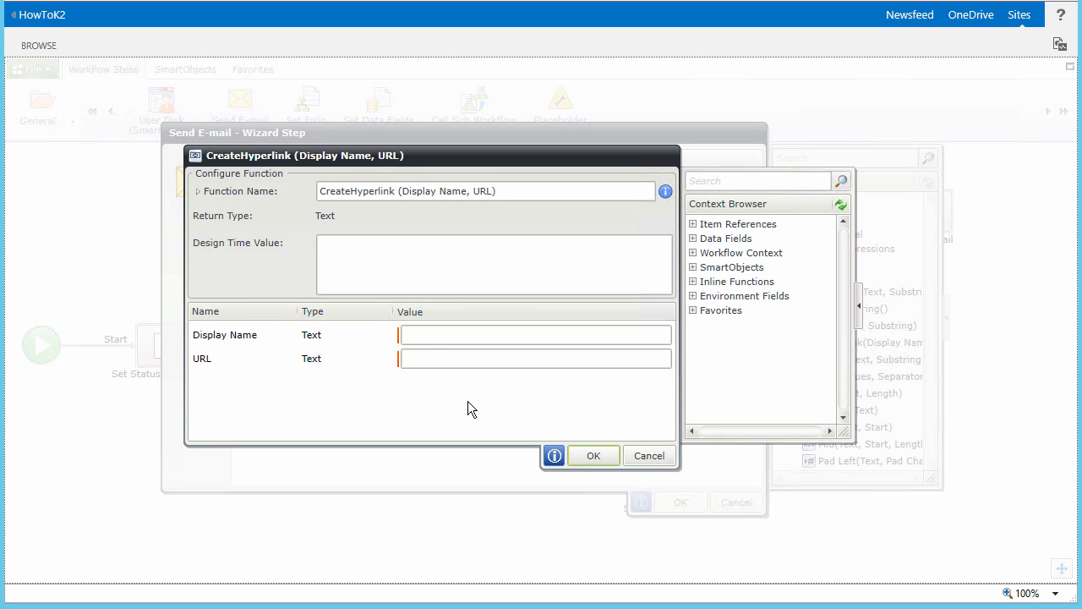
# Configure the hyperlink with the Official Corporate Policies Title as display name and Link to Item as URL, and finish the e-mail step.
pyautogui.click(692, 224)
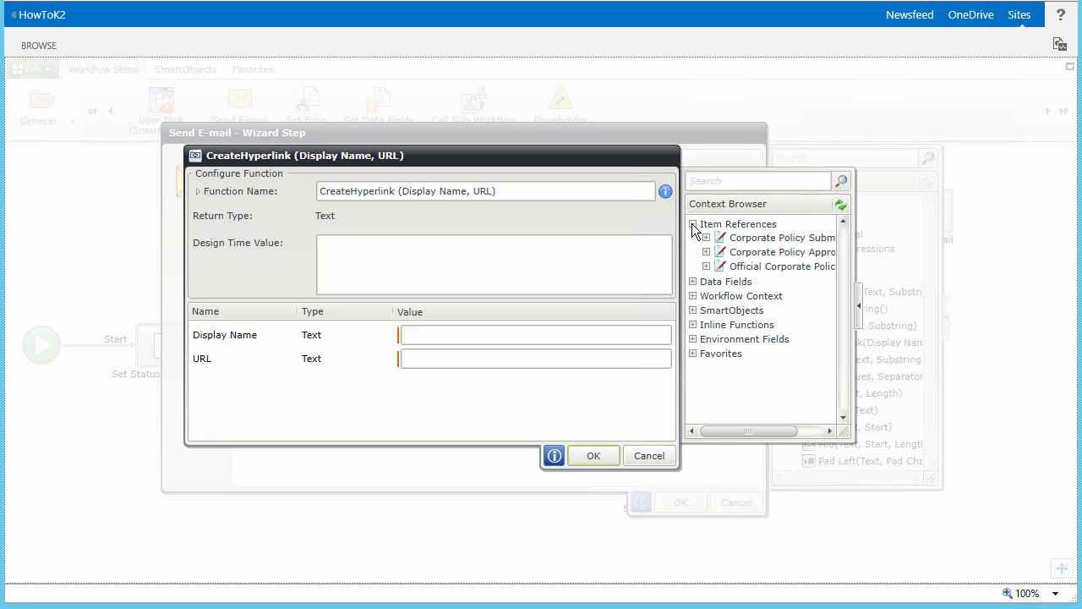
pyautogui.click(706, 266)
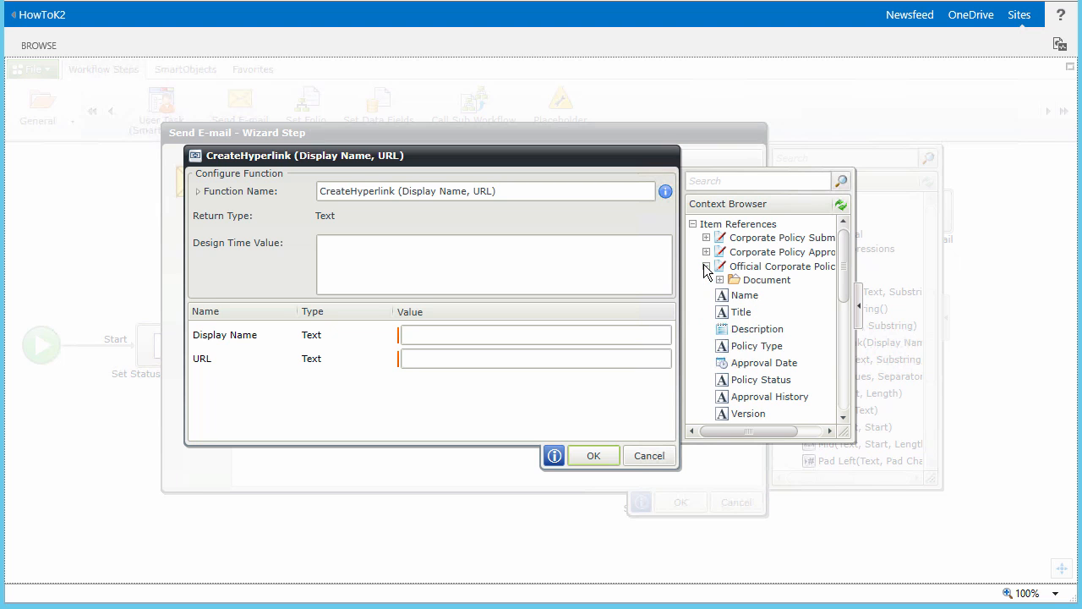
pyautogui.moveTo(745, 316); pyautogui.dragTo(587, 331)
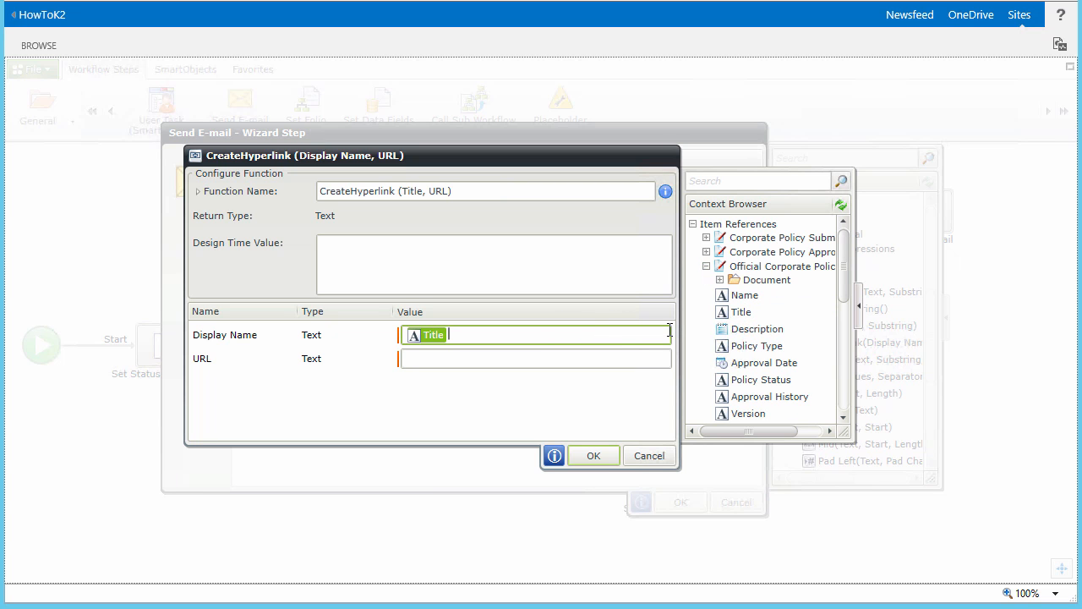
pyautogui.moveTo(842, 287); pyautogui.dragTo(847, 366)
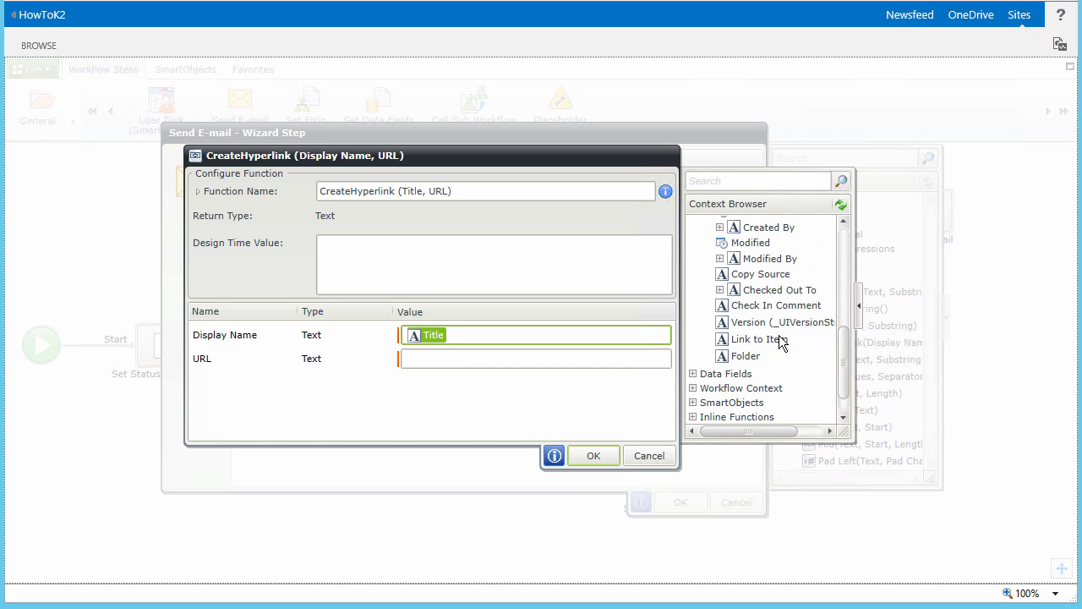
pyautogui.moveTo(776, 341); pyautogui.dragTo(625, 356)
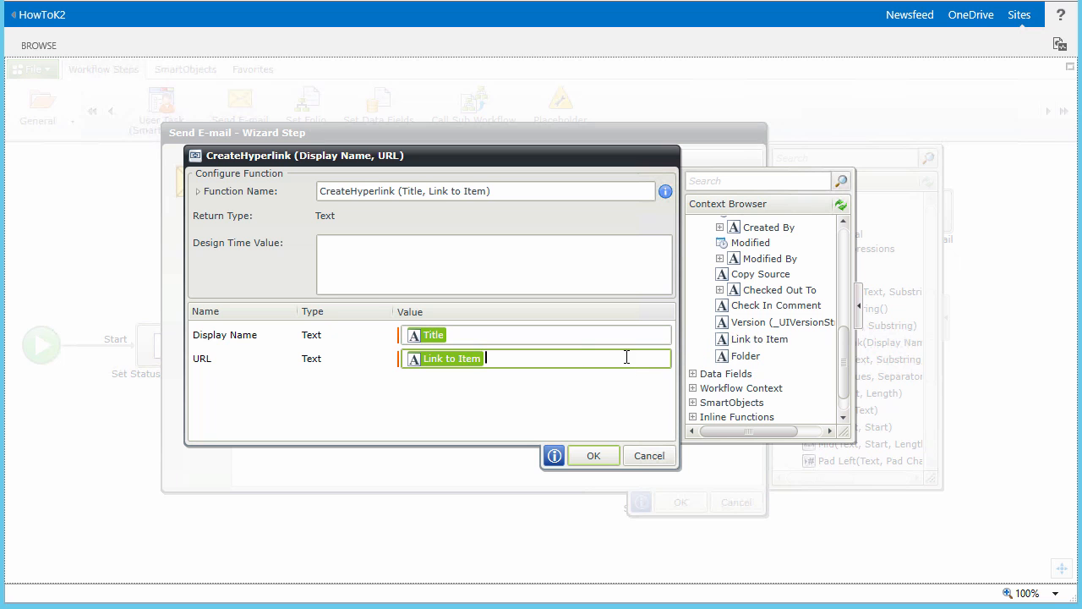
pyautogui.click(589, 457)
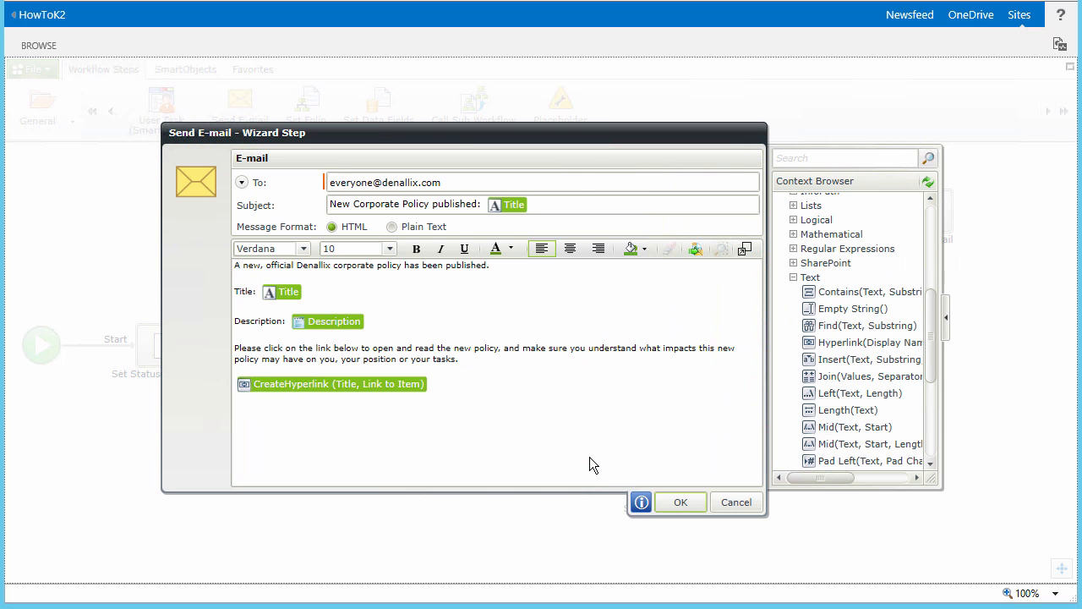
pyautogui.click(679, 503)
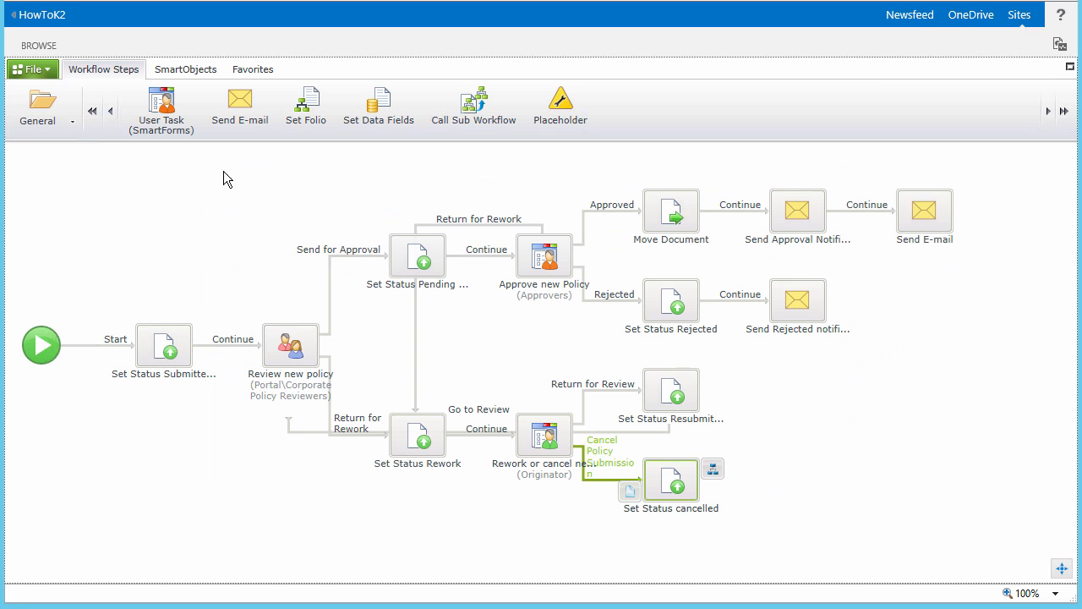
# Save the current workflow, deploy it to the server and exit the workflow designer.
pyautogui.click(56, 75)
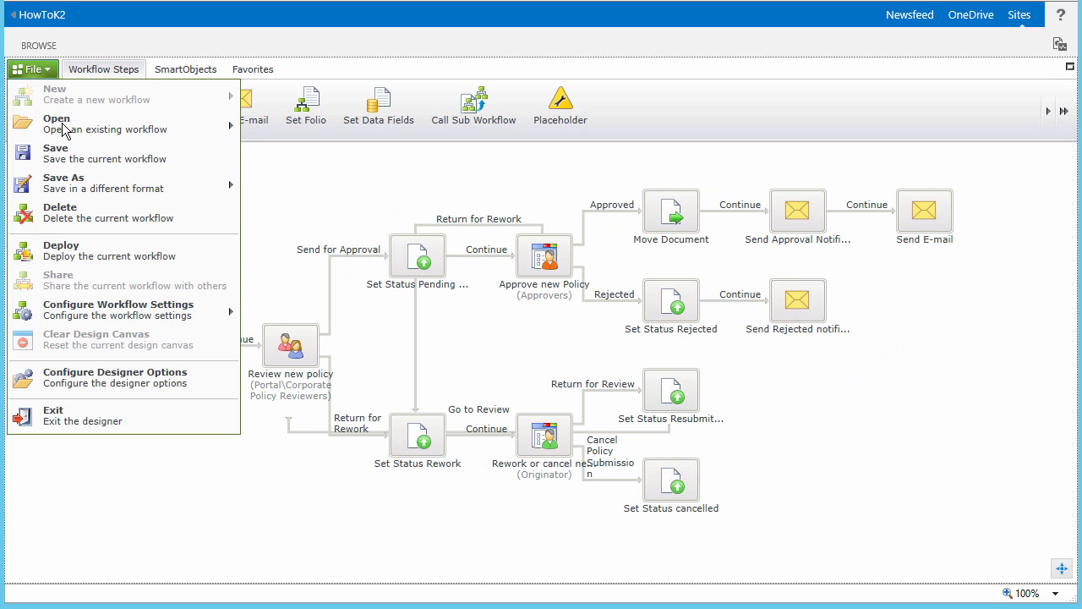
pyautogui.click(67, 157)
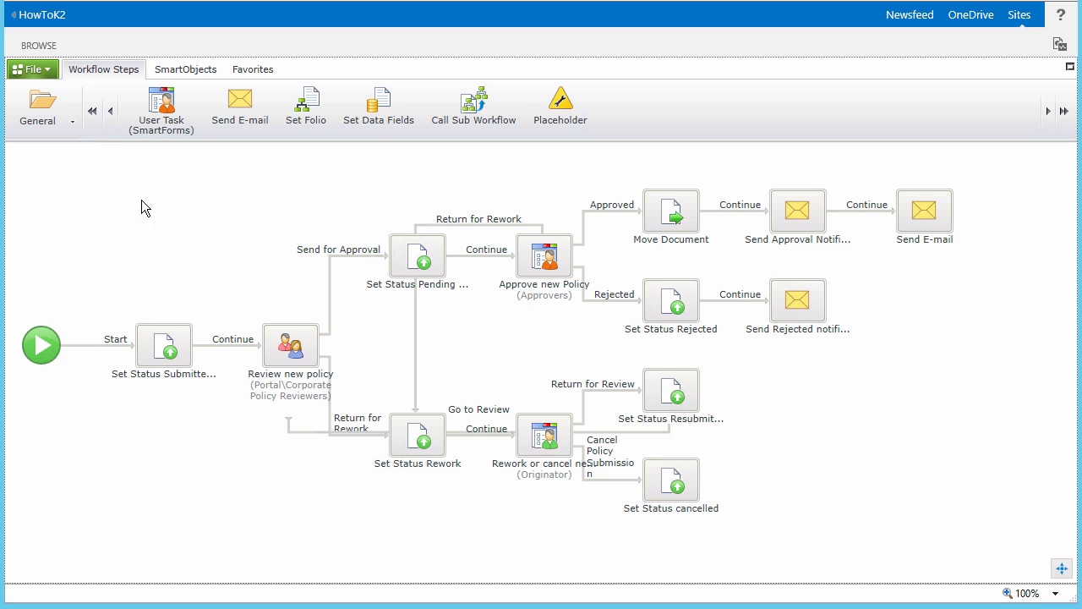
pyautogui.click(34, 70)
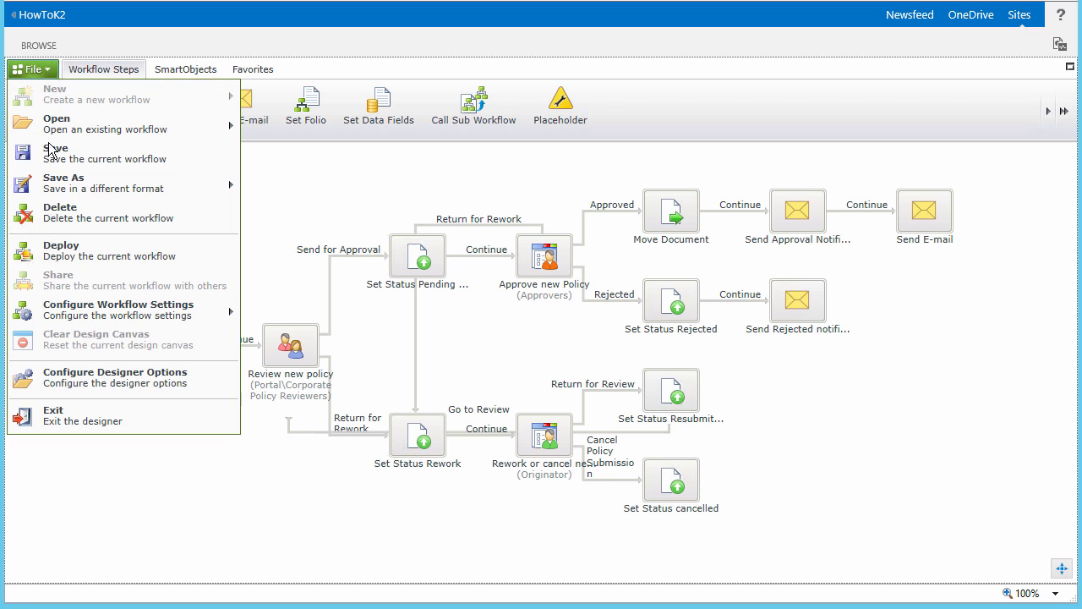
pyautogui.click(131, 258)
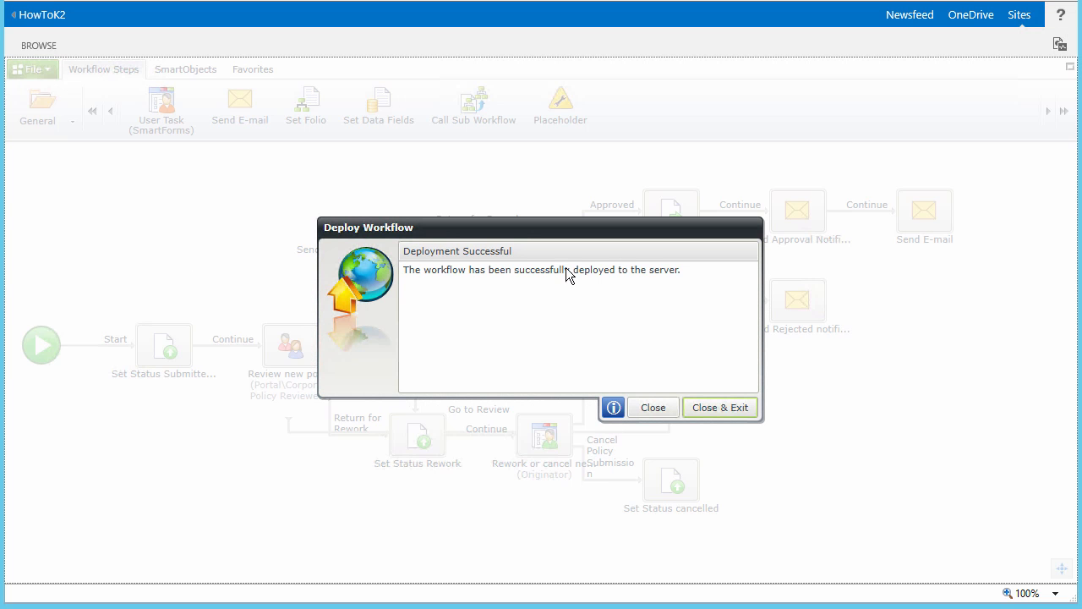
pyautogui.click(728, 407)
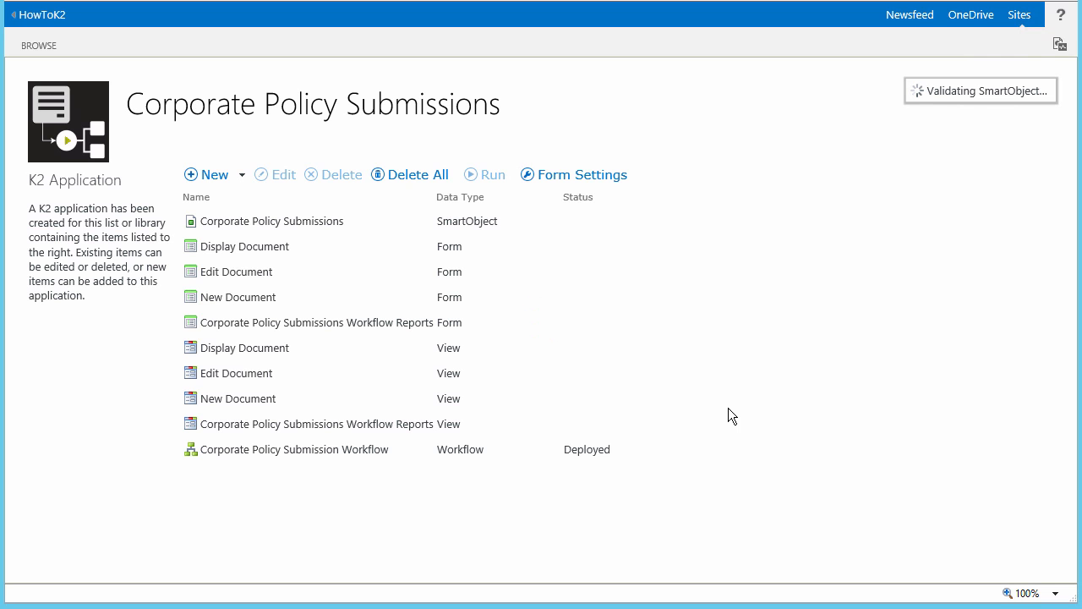
# Return to the HowToK2 site and upload "Sample Policy Document.docx" to the Corporate Policy Submissions library.
pyautogui.click(49, 14)
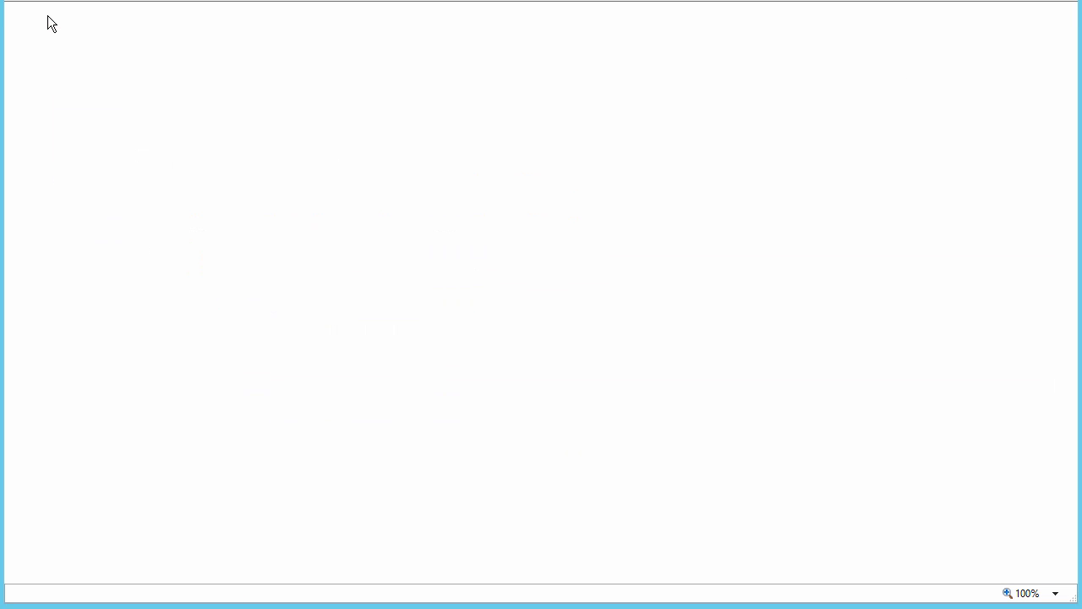
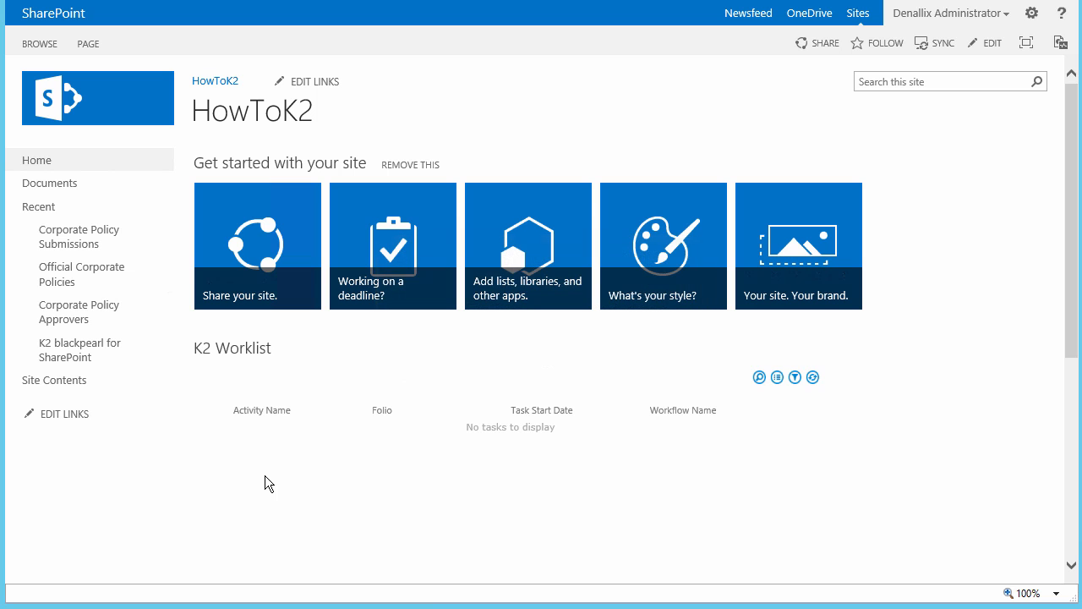
pyautogui.click(98, 240)
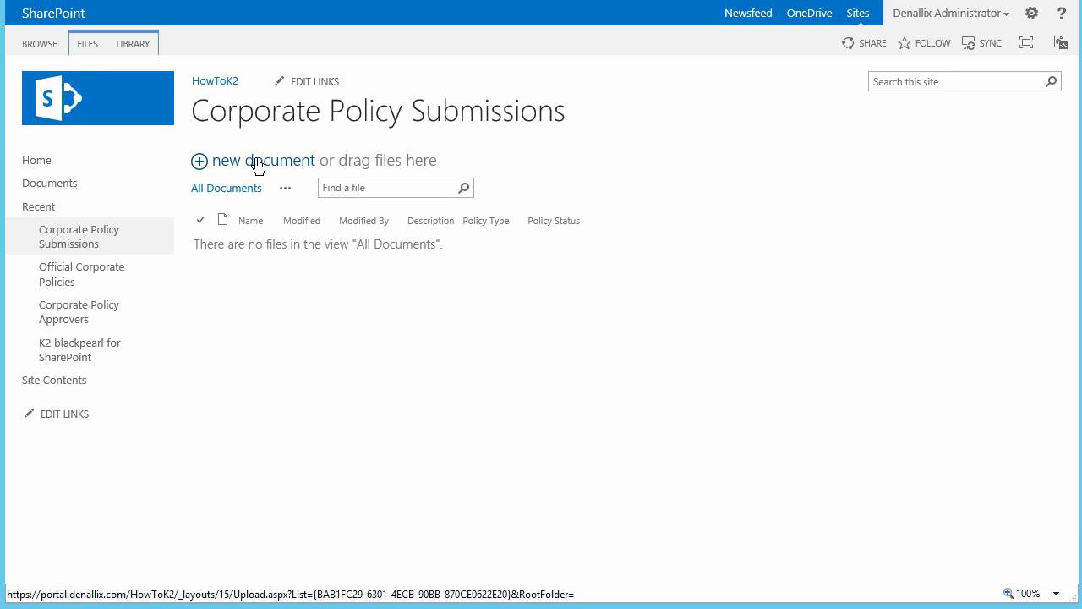
pyautogui.click(255, 160)
pyautogui.click(743, 255)
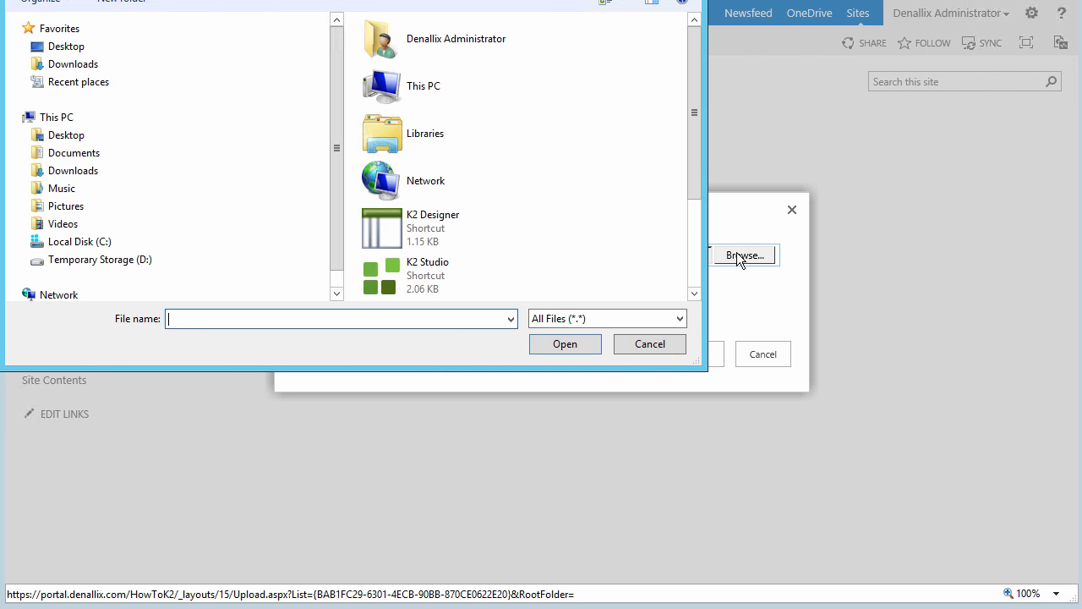
pyautogui.moveTo(697, 171); pyautogui.dragTo(685, 277)
pyautogui.click(453, 232)
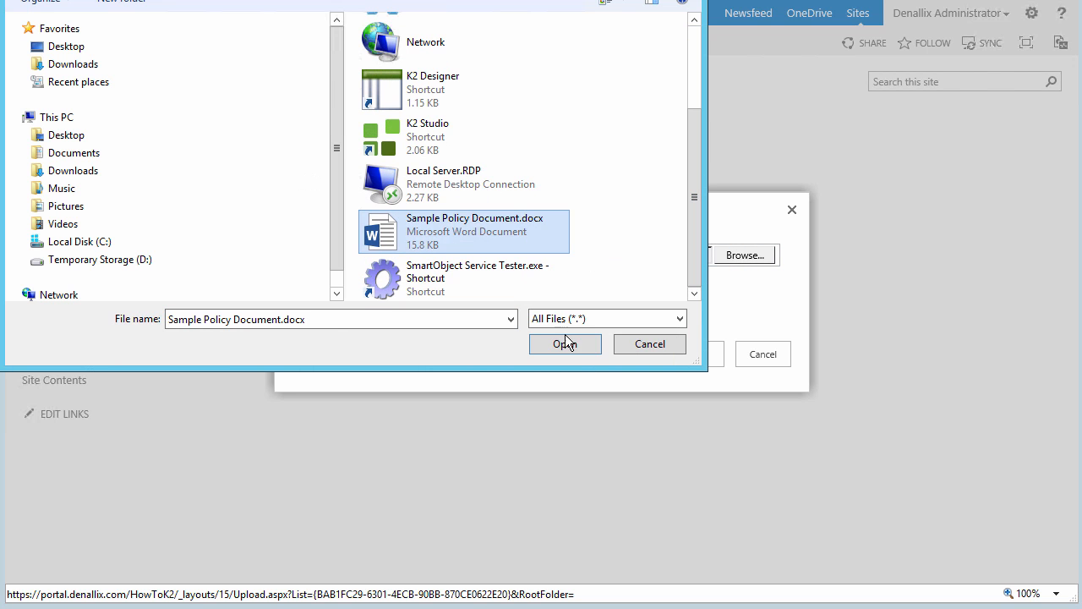
pyautogui.click(565, 343)
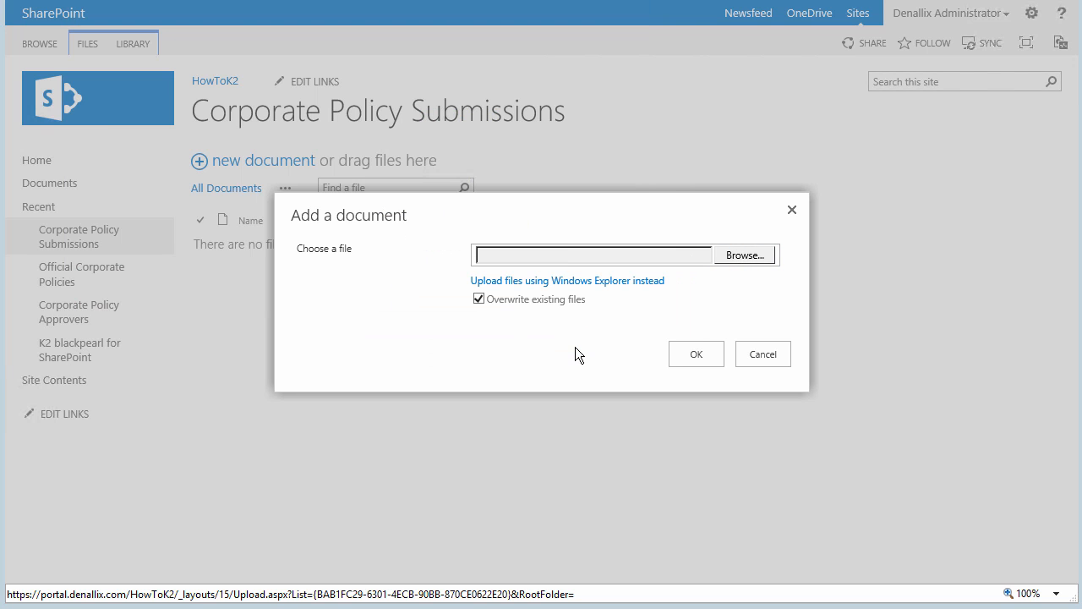
pyautogui.click(696, 354)
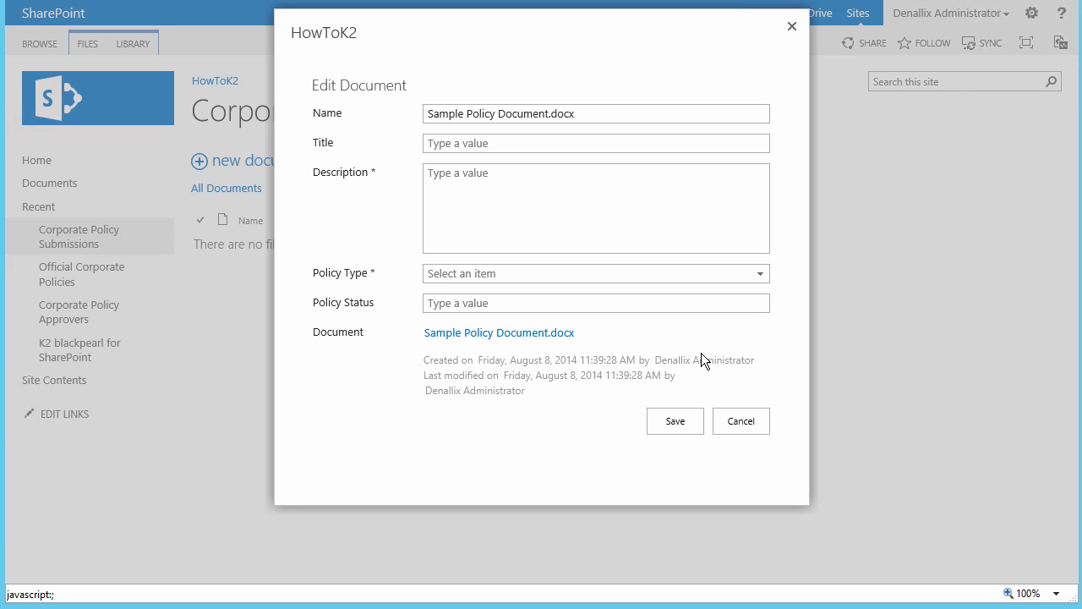
# Save the document's properties with title "Sample Policy (TEST)", description "This is a sample policy used for testing purposes." and policy type HR.
pyautogui.click(613, 144)
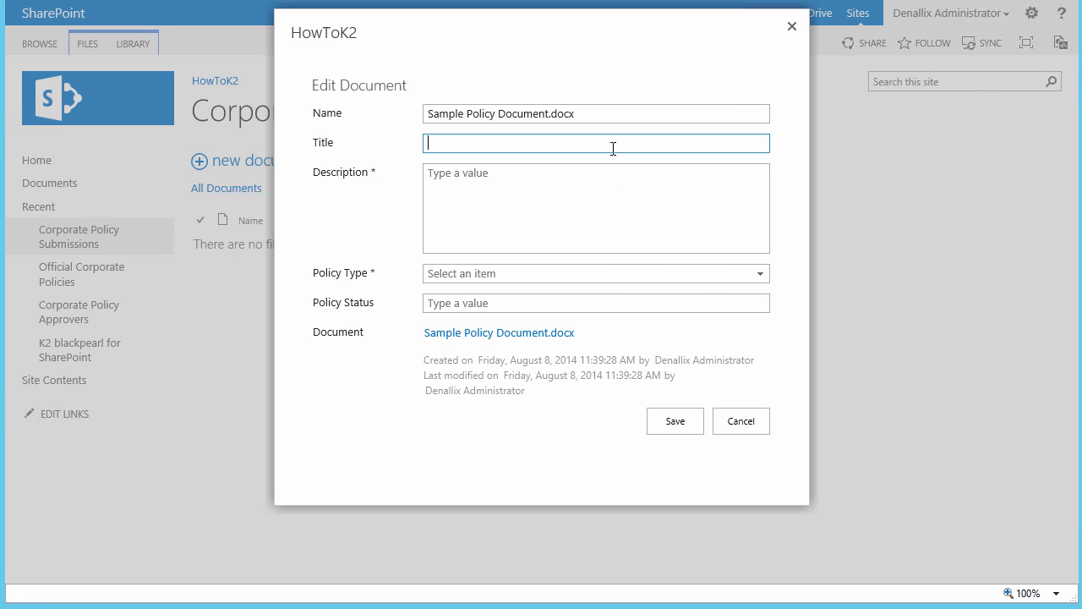
pyautogui.write('Sample Policy (TEST)')
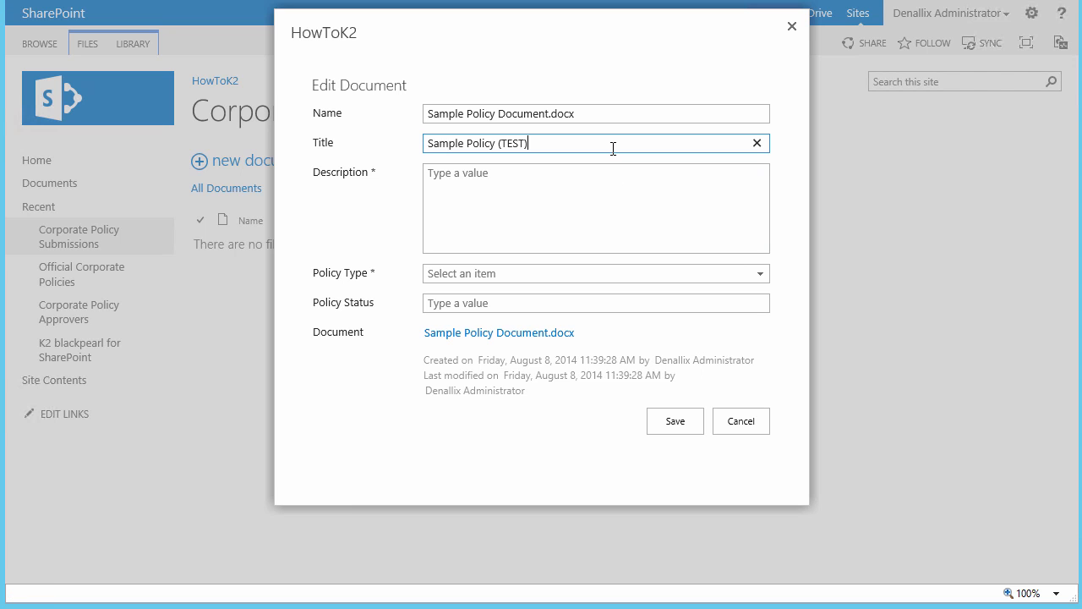
pyautogui.click(604, 186)
pyautogui.write('This is a sample policy used for testing purposes.')
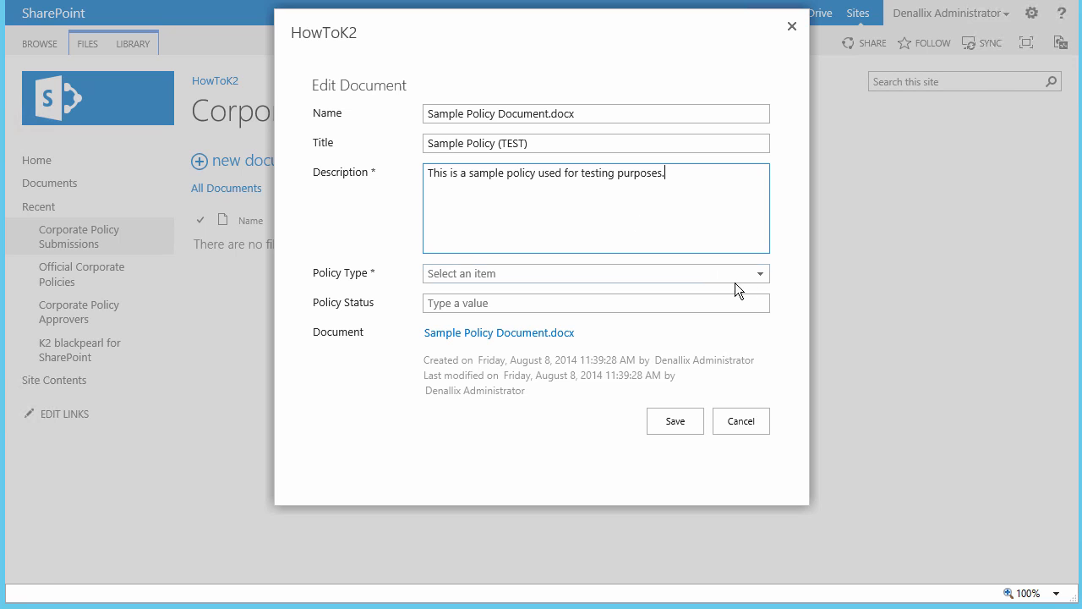
pyautogui.click(759, 276)
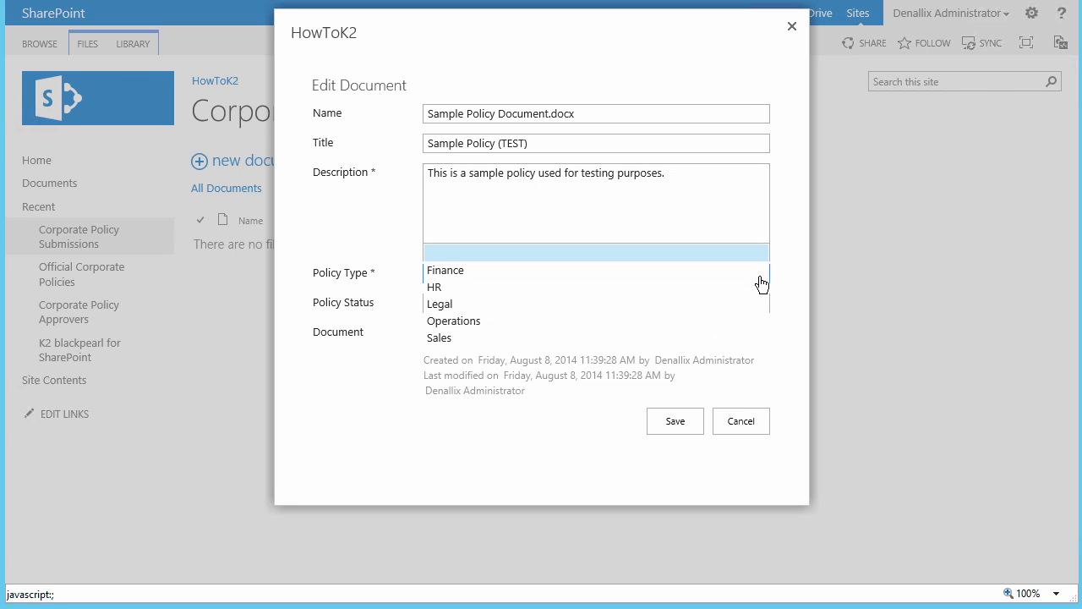
pyautogui.click(495, 287)
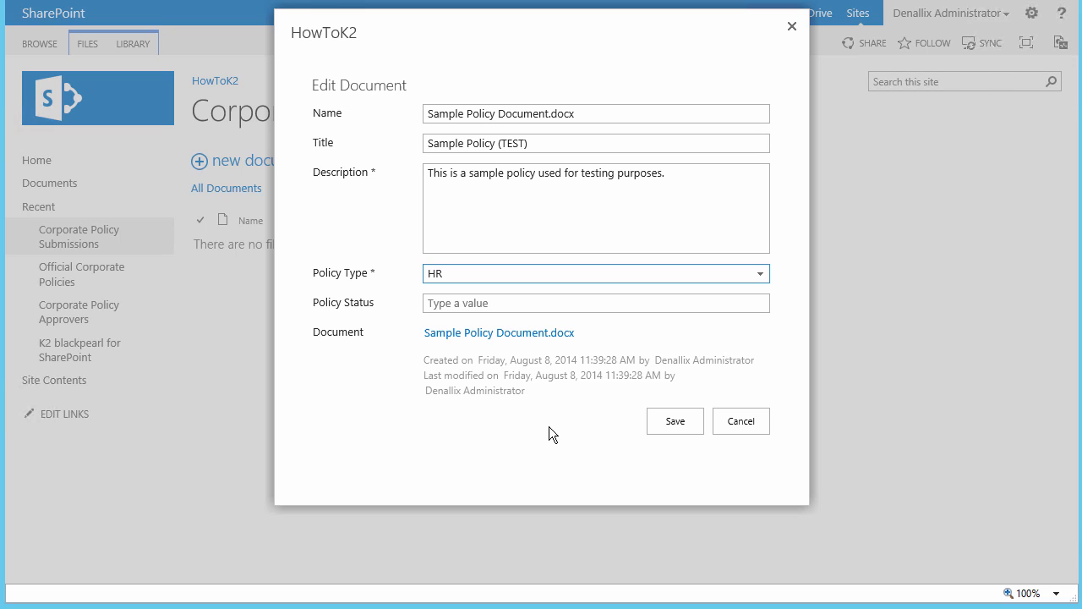
pyautogui.click(666, 422)
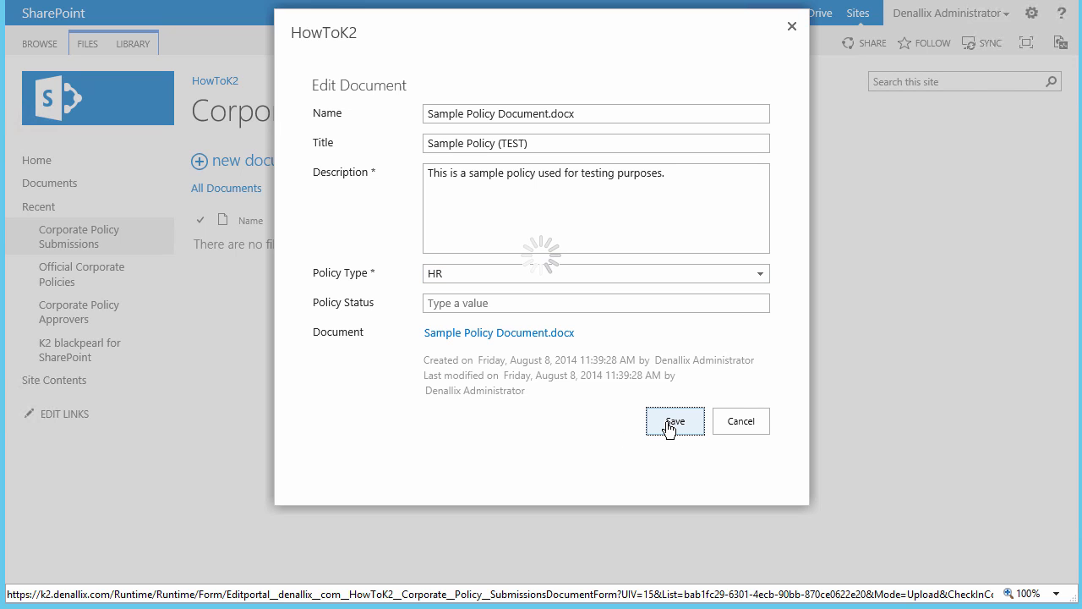
pyautogui.click(792, 27)
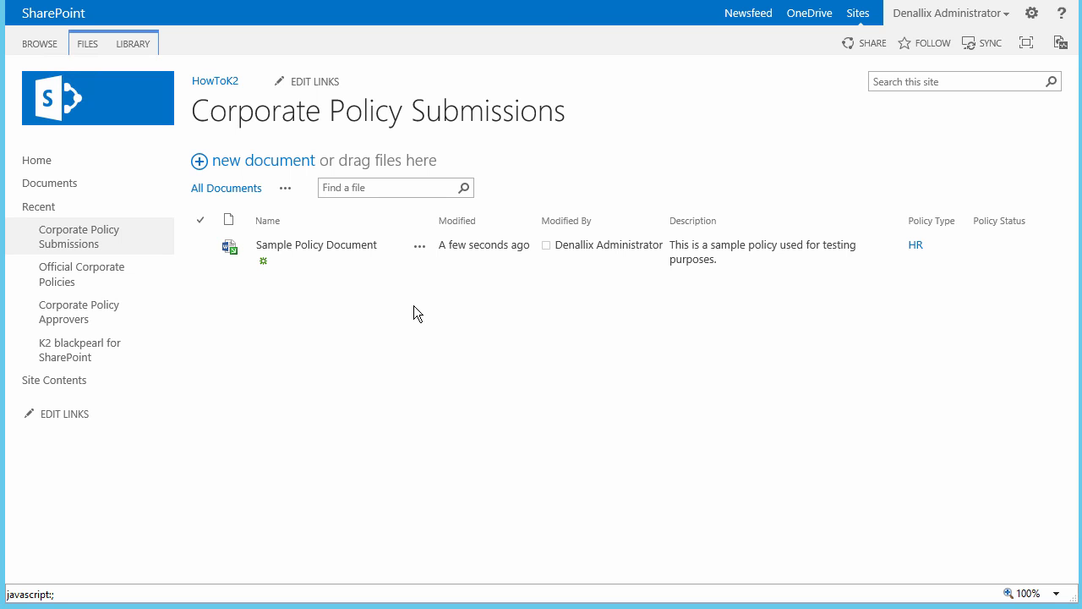
# Check in Sample Policy Document without retaining the check-out and without a comment.
pyautogui.click(419, 247)
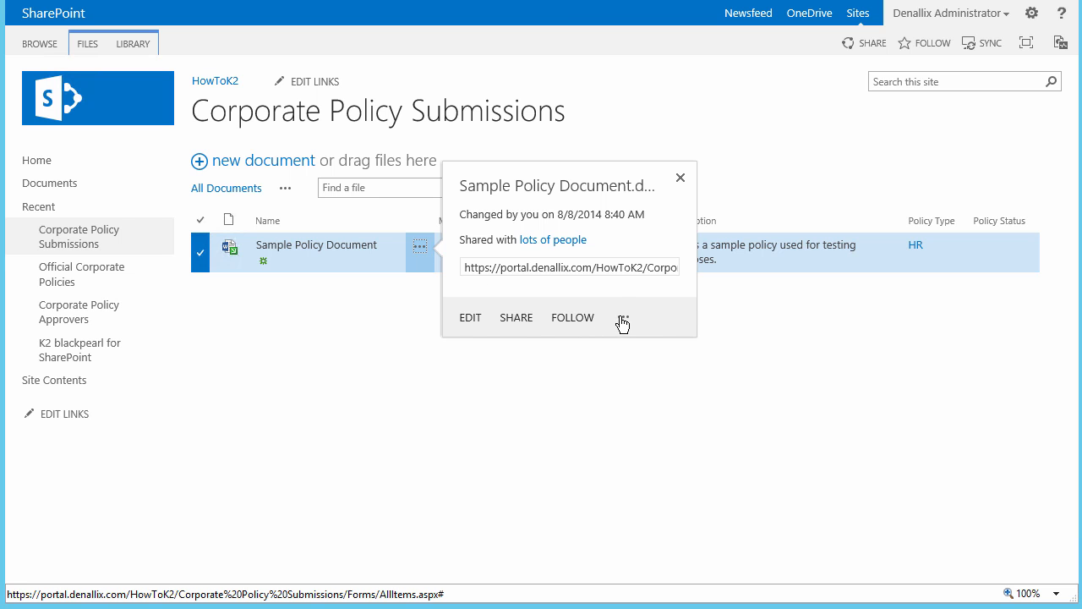
pyautogui.click(623, 322)
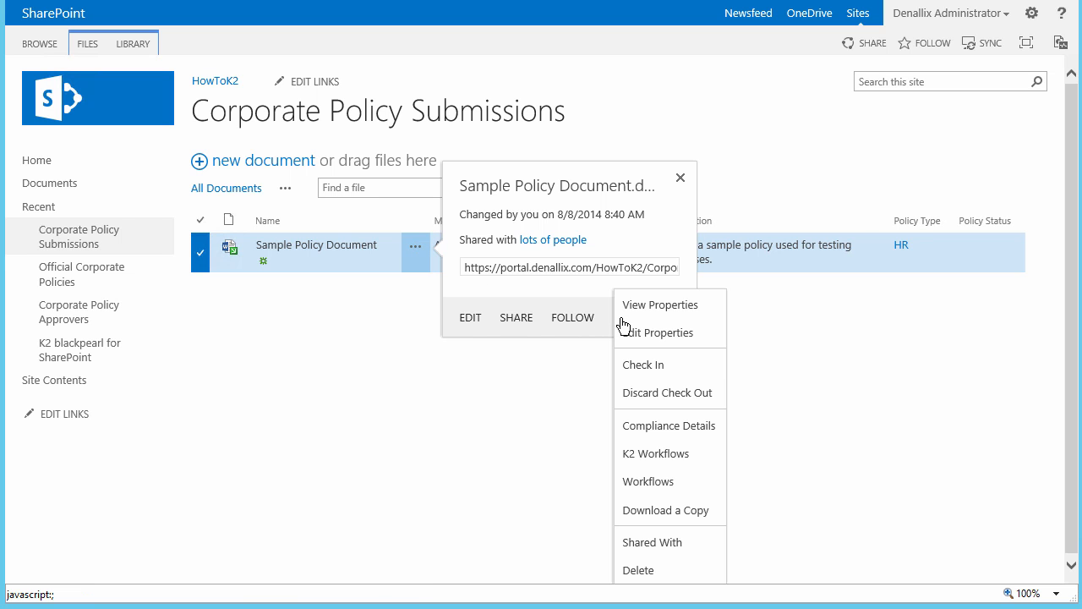
pyautogui.click(649, 367)
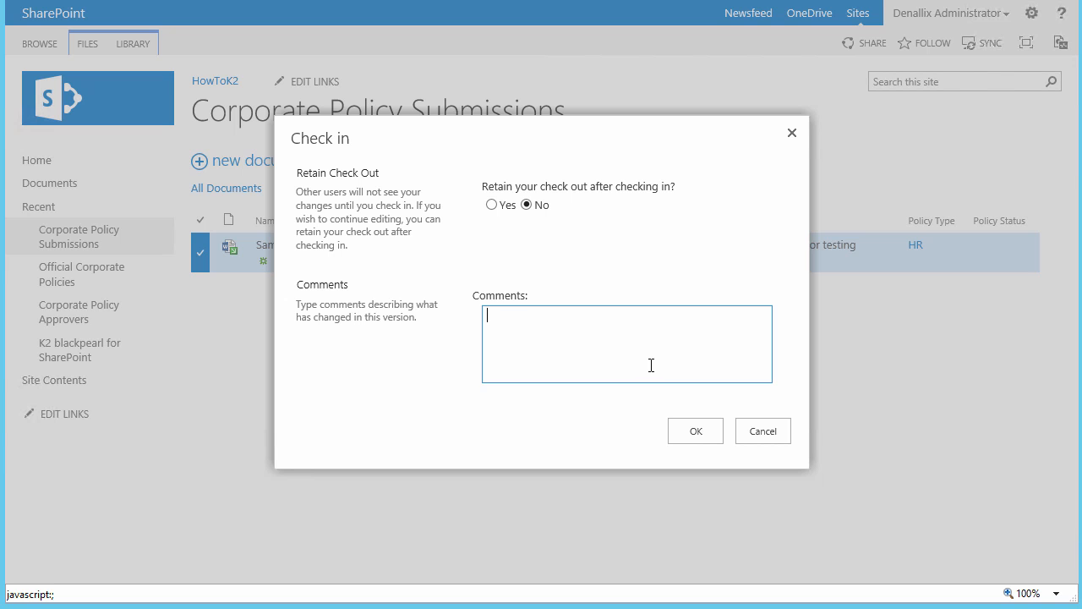
pyautogui.click(693, 433)
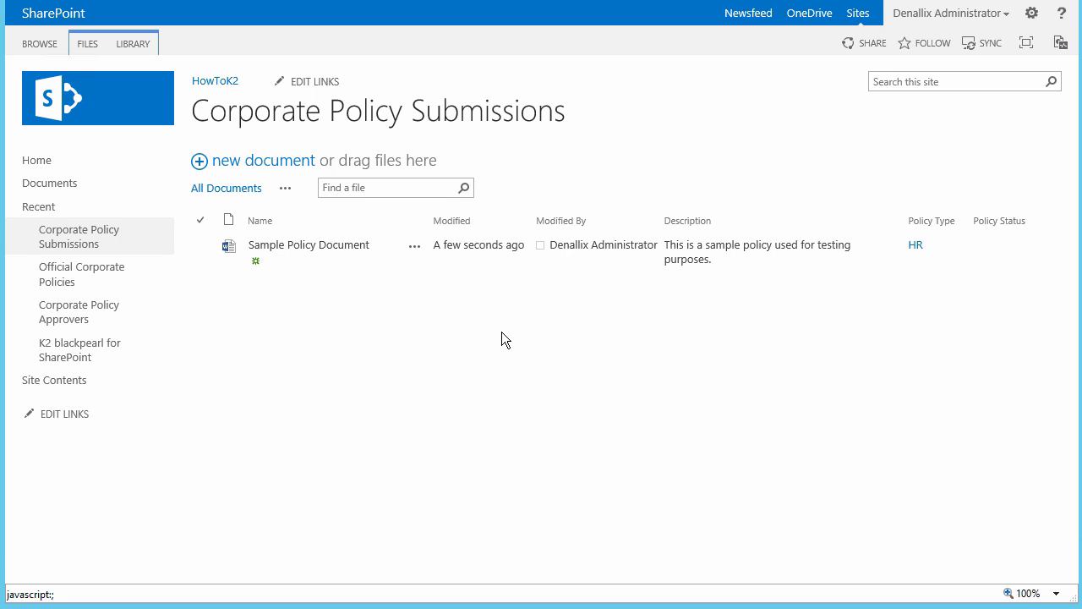
# Start the Corporate Policy Submission Workflow on Sample Policy Document and refresh the submissions library.
pyautogui.click(414, 247)
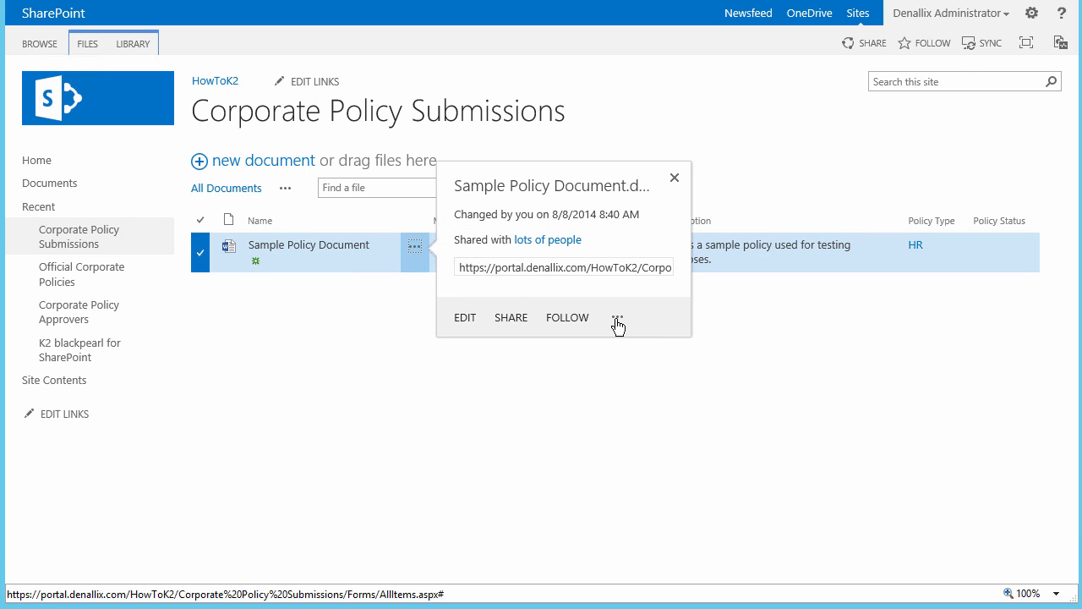
pyautogui.click(618, 322)
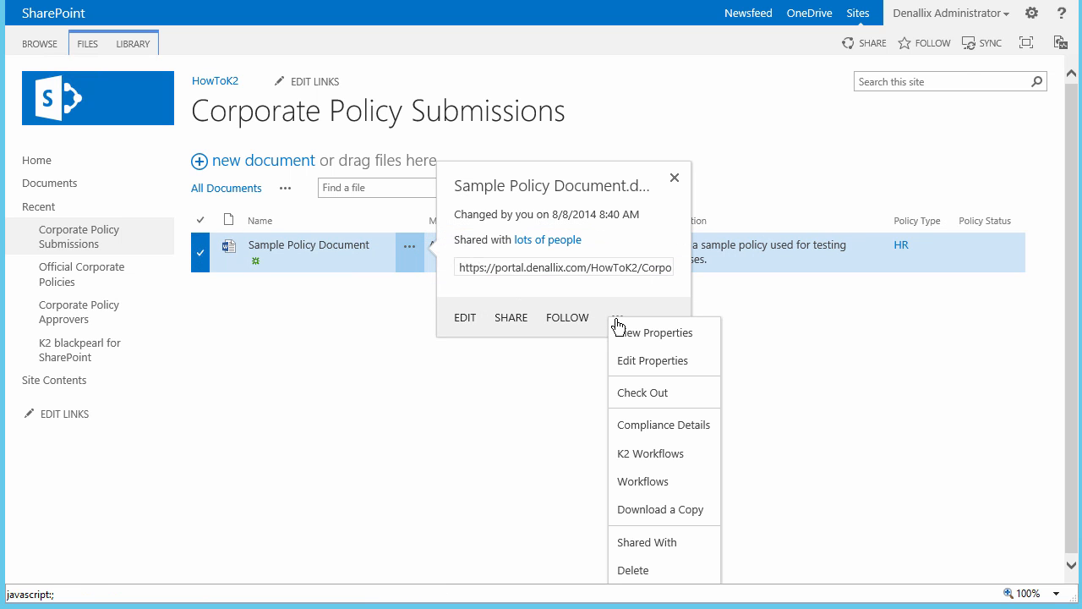
pyautogui.click(653, 455)
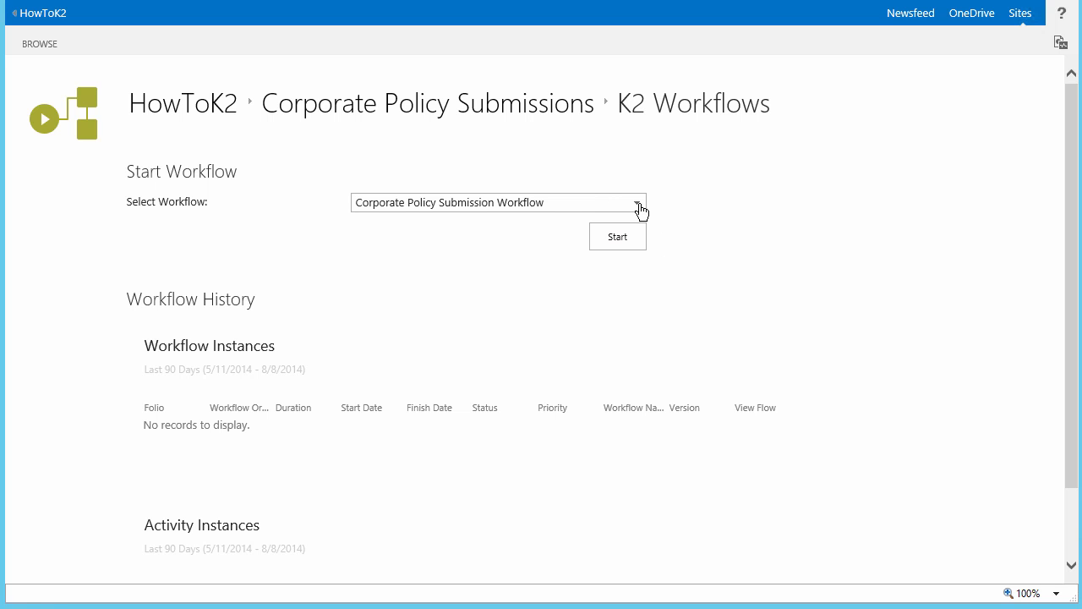
pyautogui.click(639, 204)
pyautogui.click(640, 205)
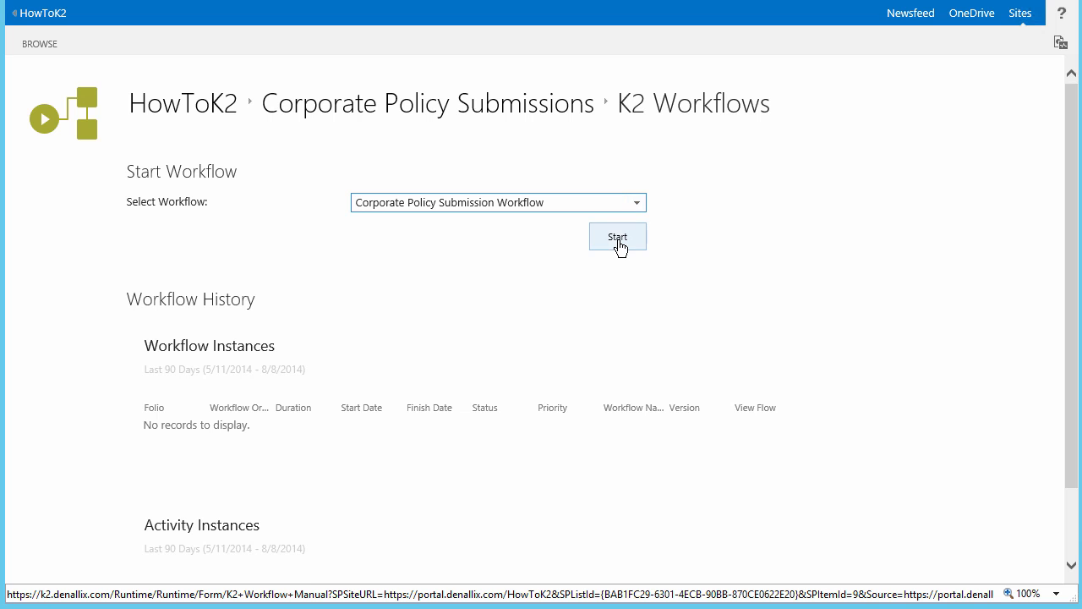
pyautogui.click(618, 238)
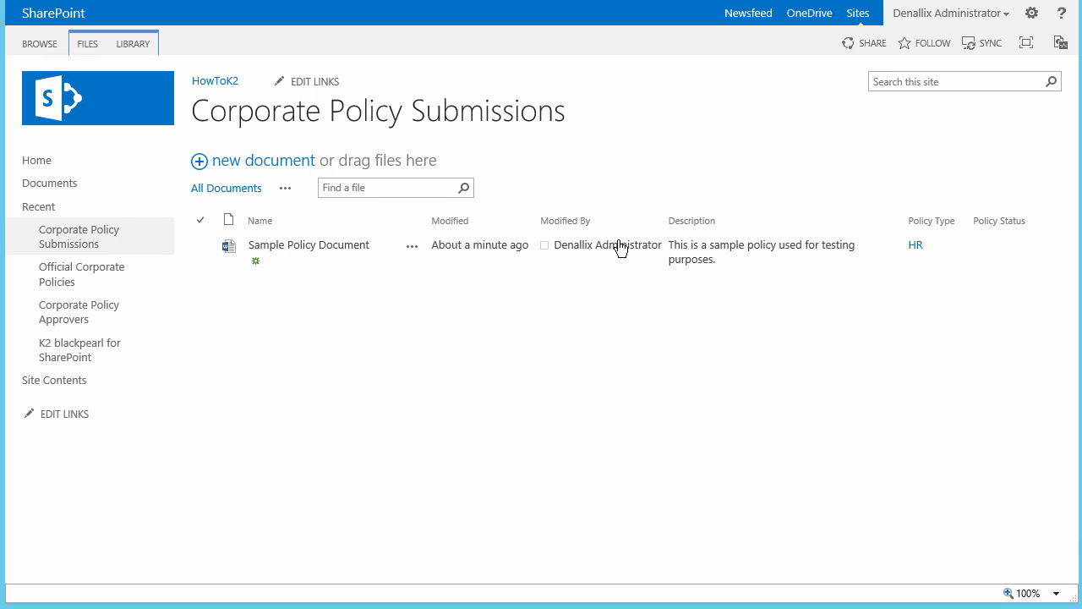
pyautogui.rightClick(599, 284)
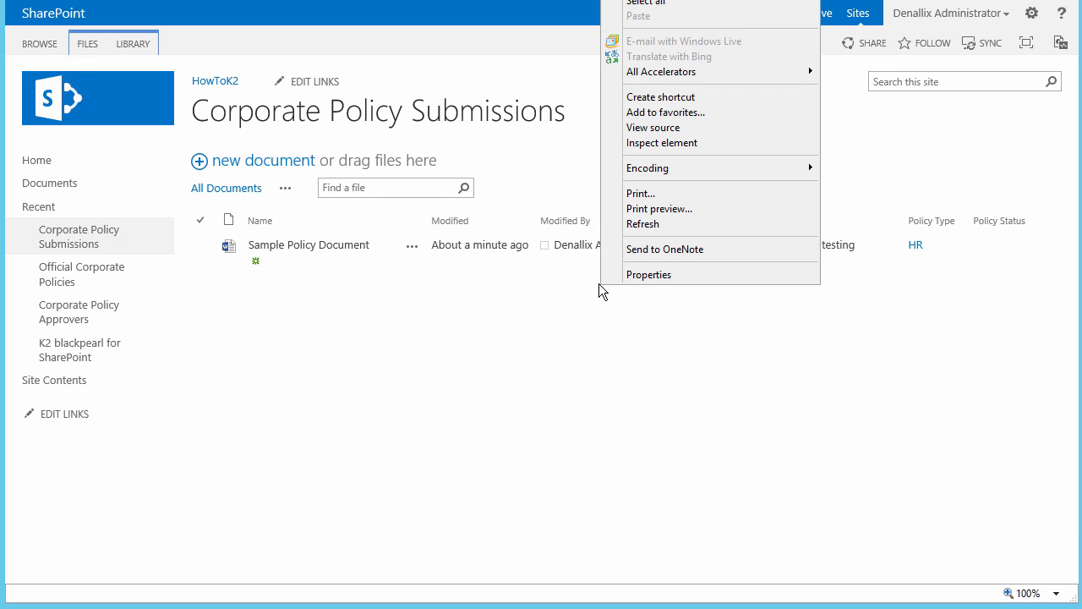
pyautogui.click(640, 224)
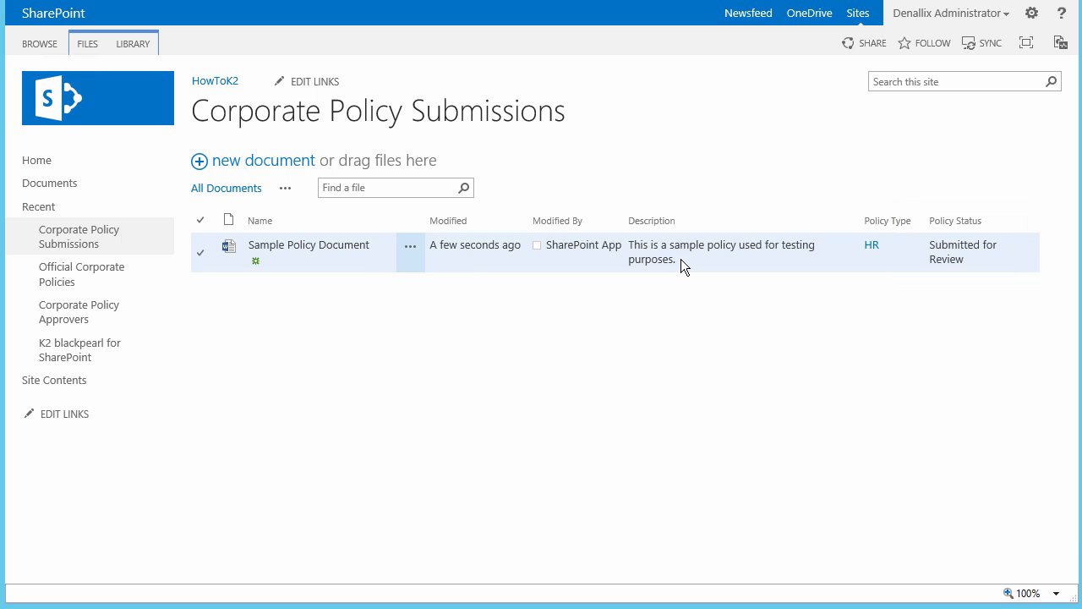
# Open the K2 workflow history of Sample Policy Document and examine the activity instances of its workflow instance.
pyautogui.click(705, 251)
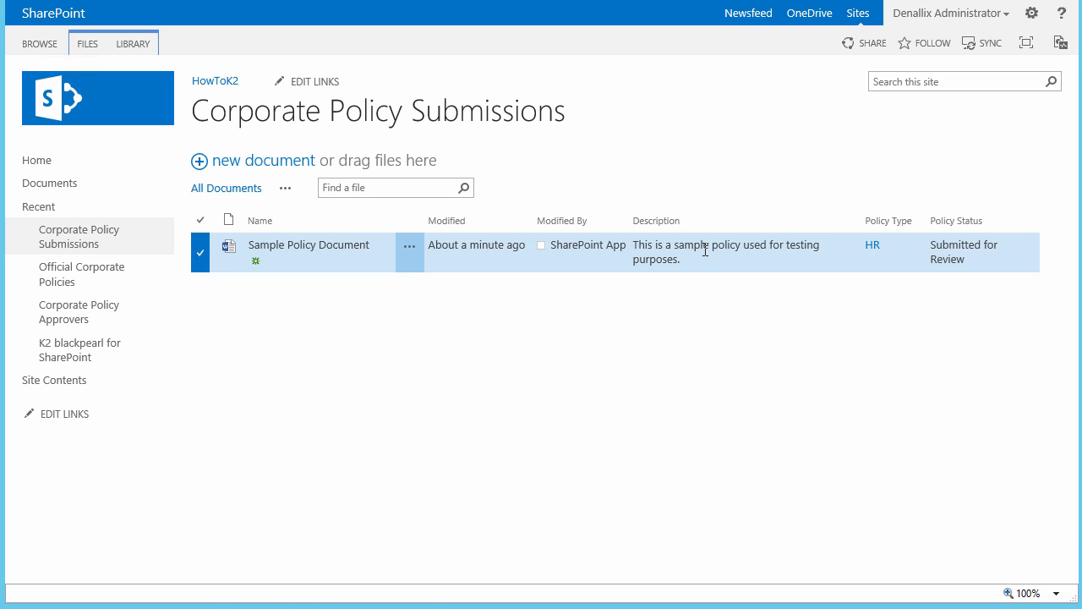
pyautogui.click(408, 248)
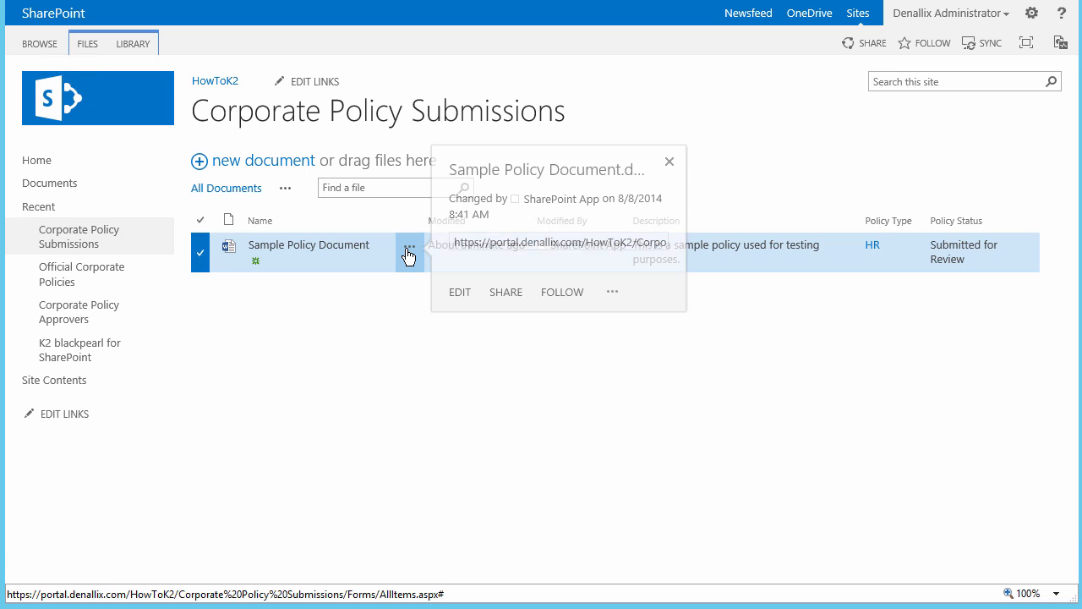
pyautogui.click(614, 319)
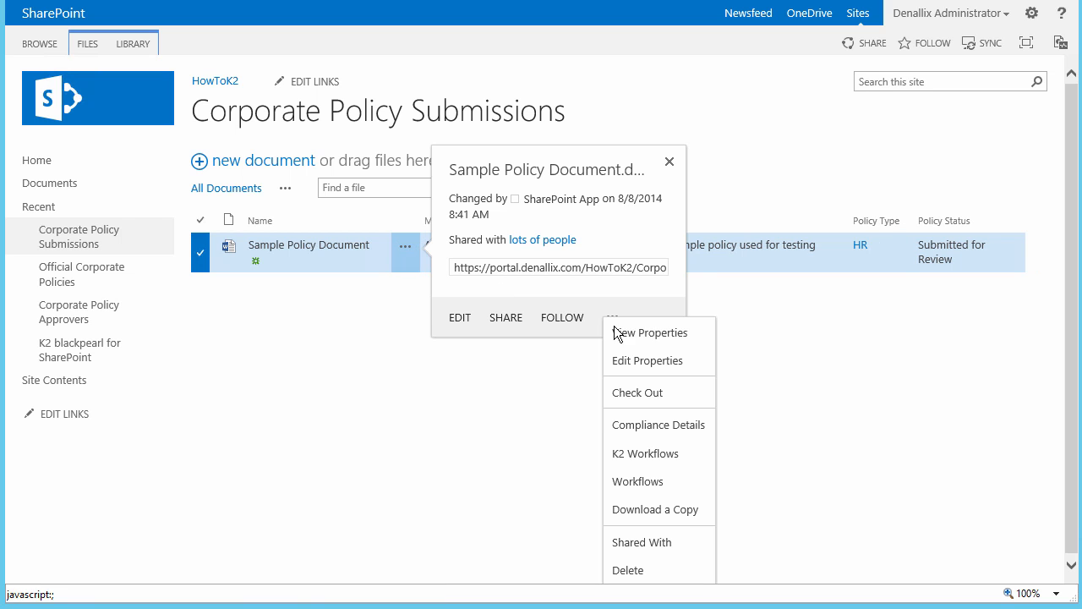
pyautogui.click(635, 452)
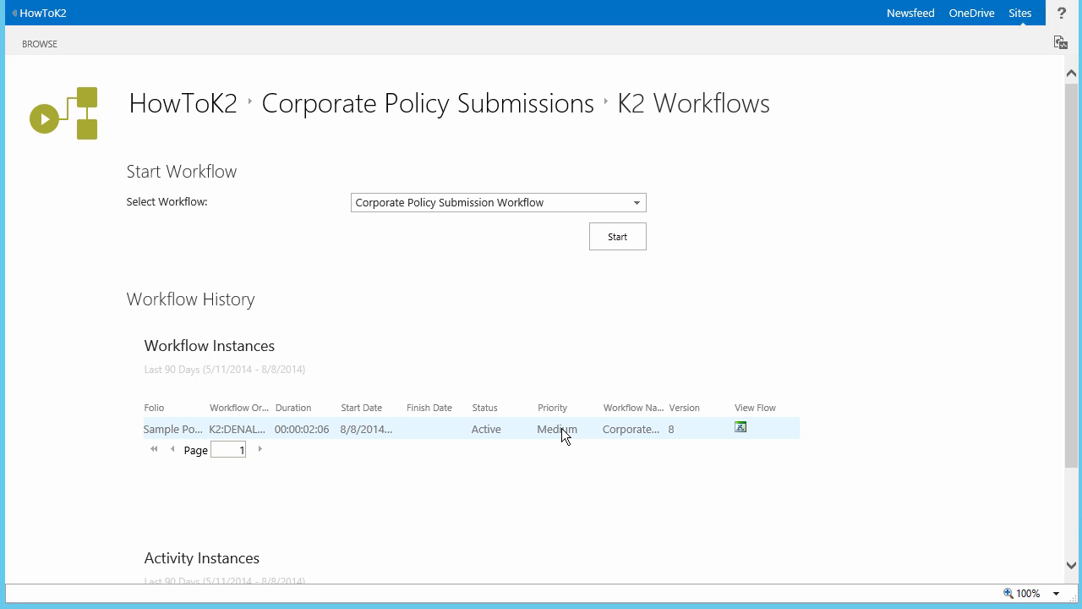
pyautogui.click(561, 428)
pyautogui.scroll(-3, 585, 419)
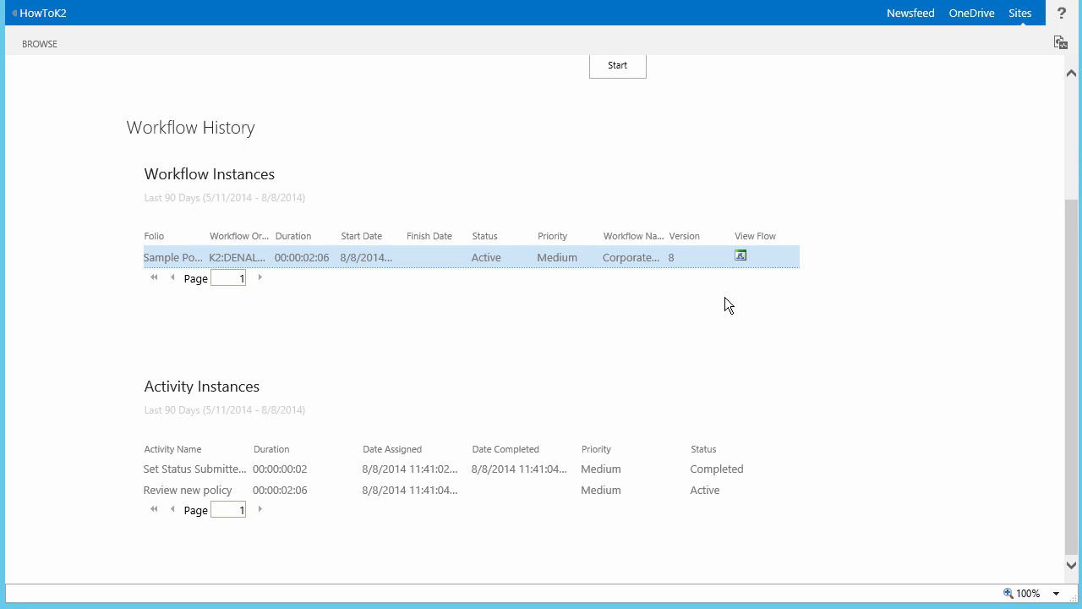
# View the flow diagram of the running instance and check the participants of the Review new policy activity.
pyautogui.click(741, 257)
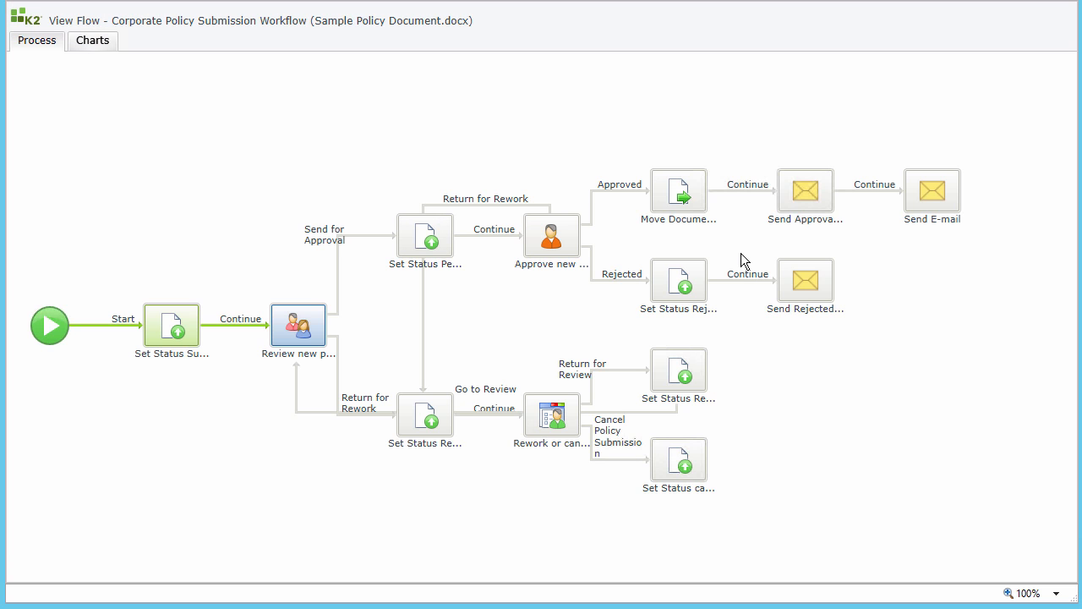
pyautogui.doubleClick(310, 329)
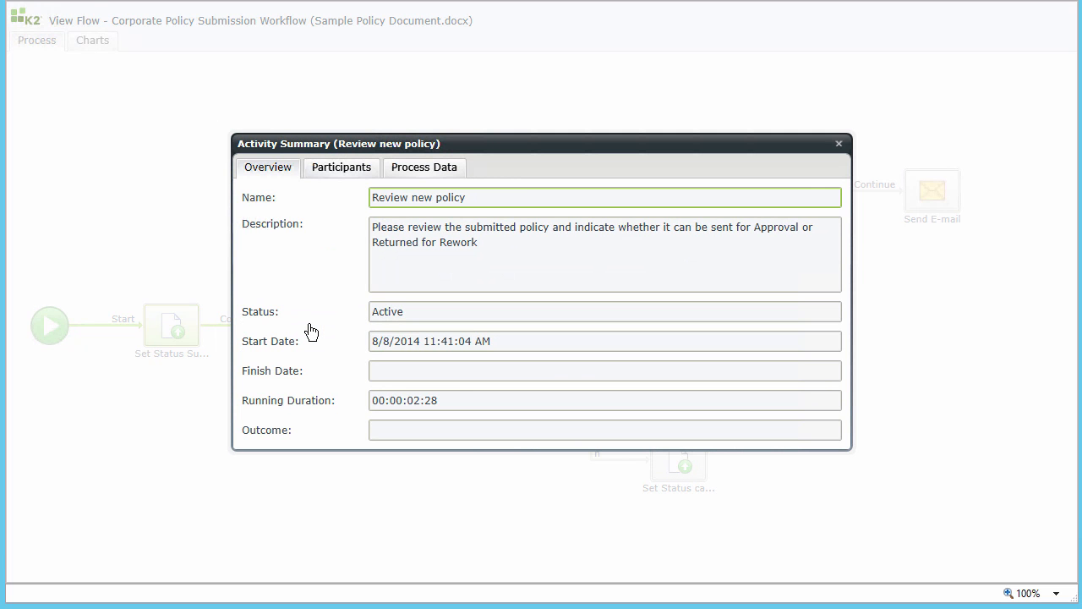
pyautogui.click(342, 174)
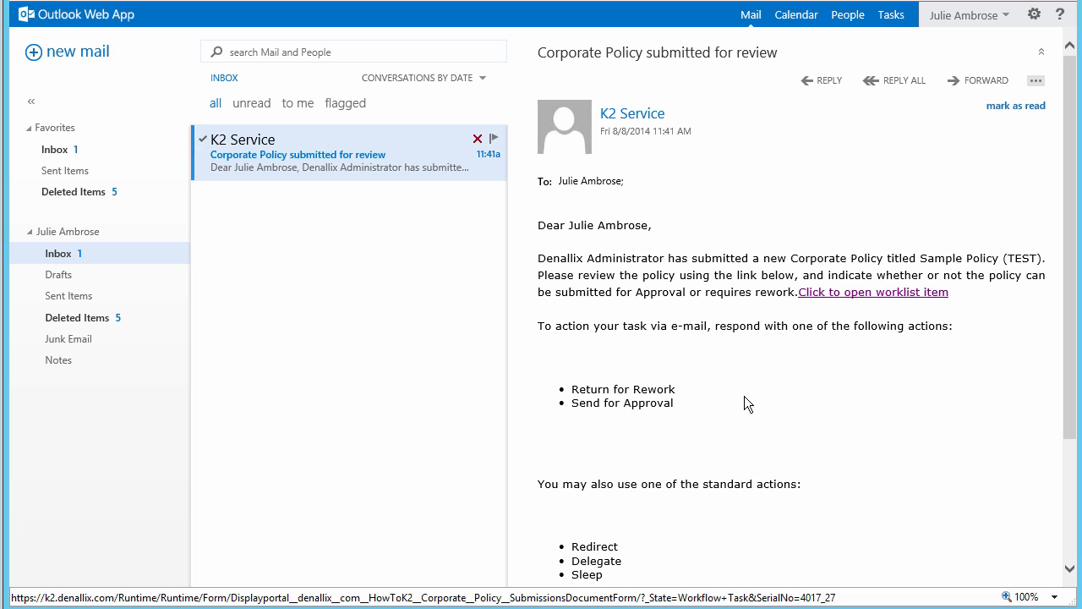
# Open the worklist item from the reviewer's notification e-mail and submit the review with the action Return for Rework.
pyautogui.click(861, 294)
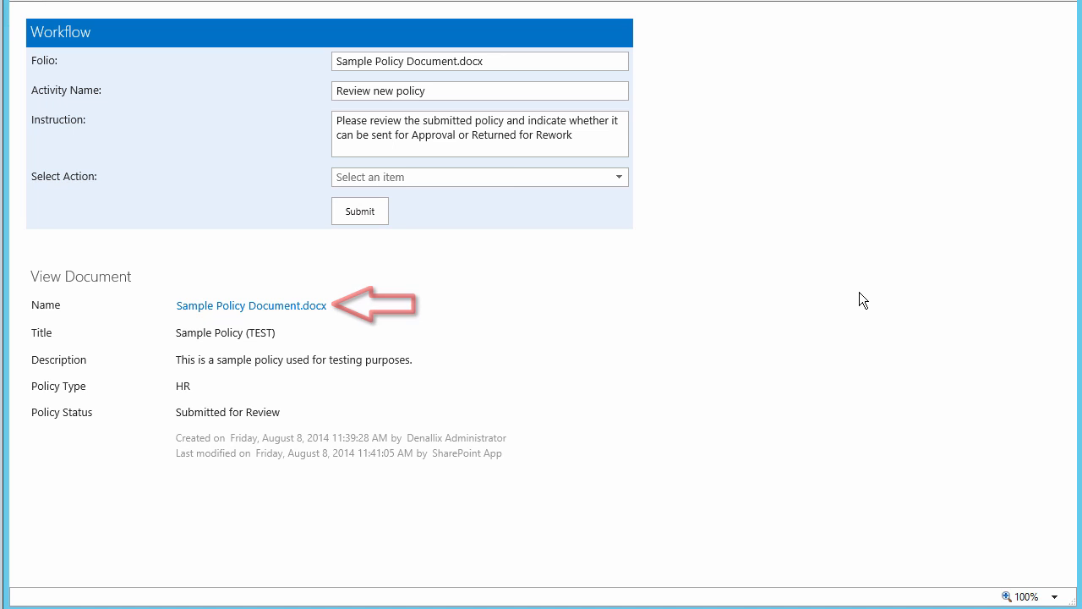
pyautogui.click(618, 178)
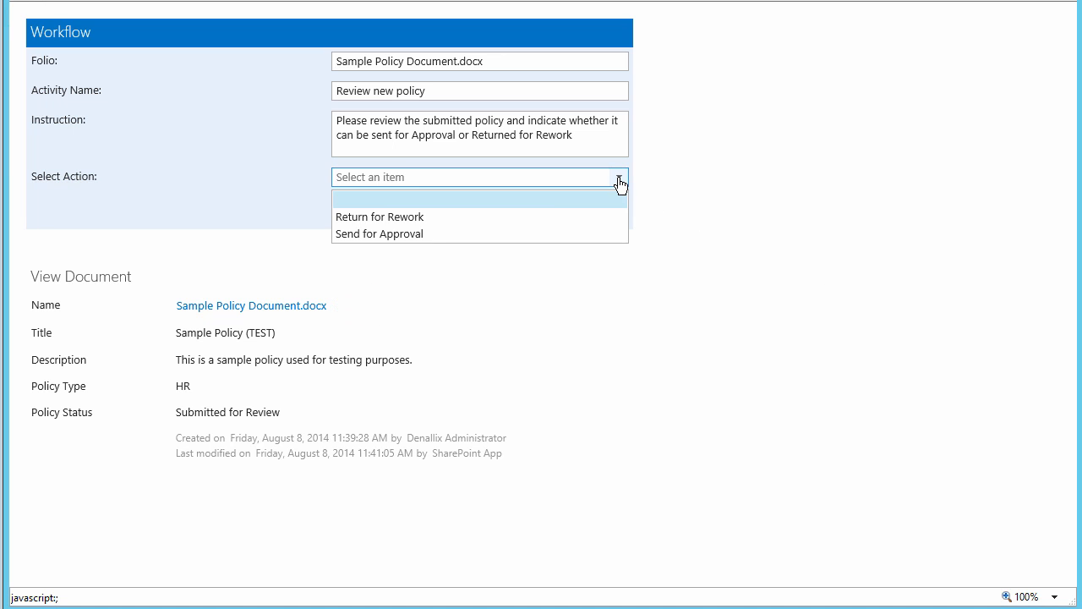
pyautogui.click(502, 218)
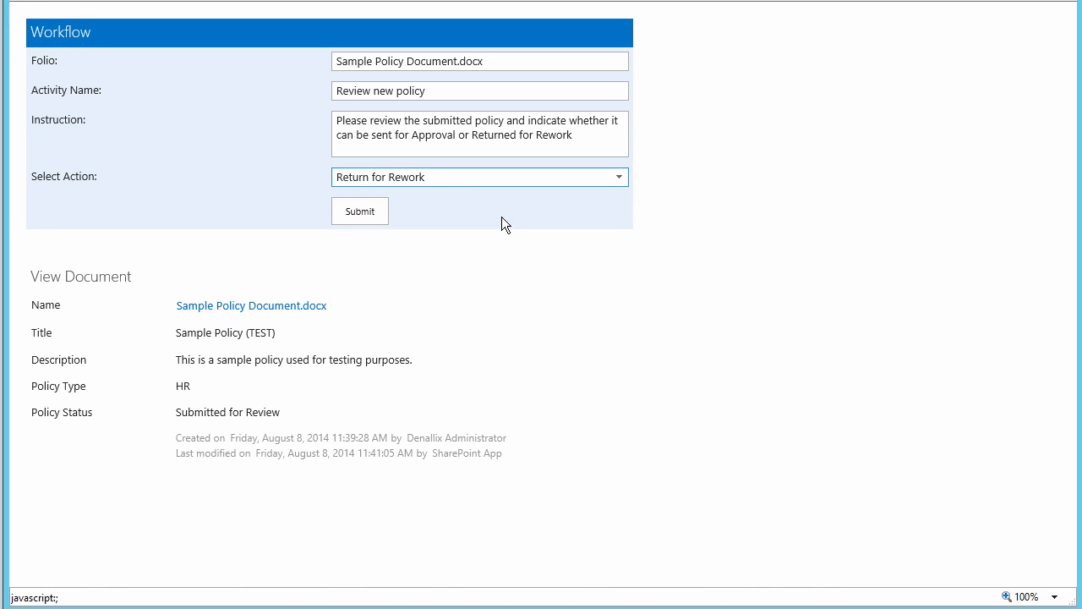
pyautogui.click(376, 212)
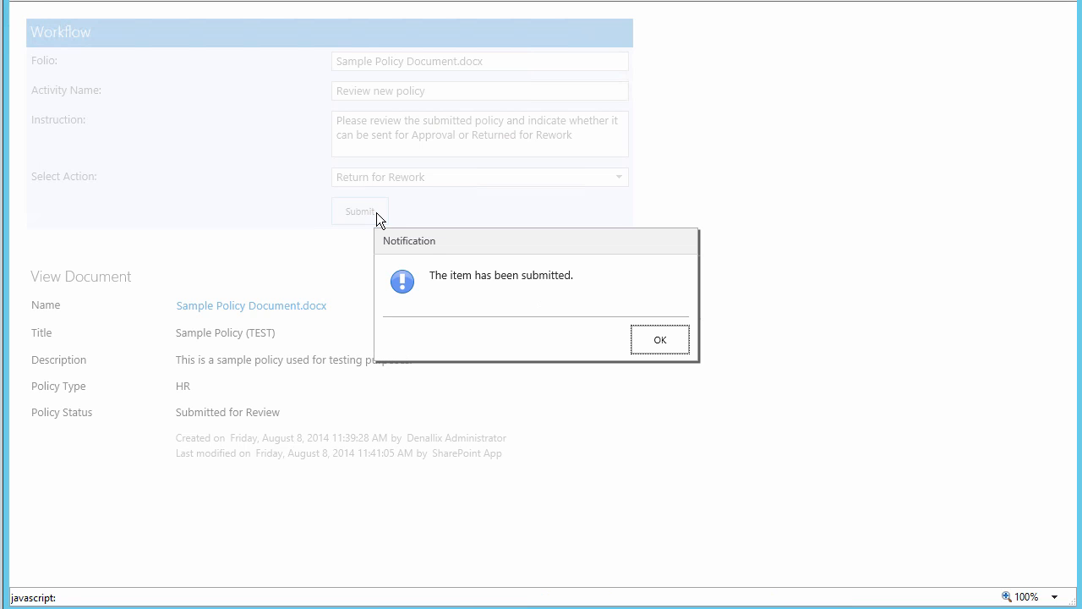
pyautogui.click(652, 339)
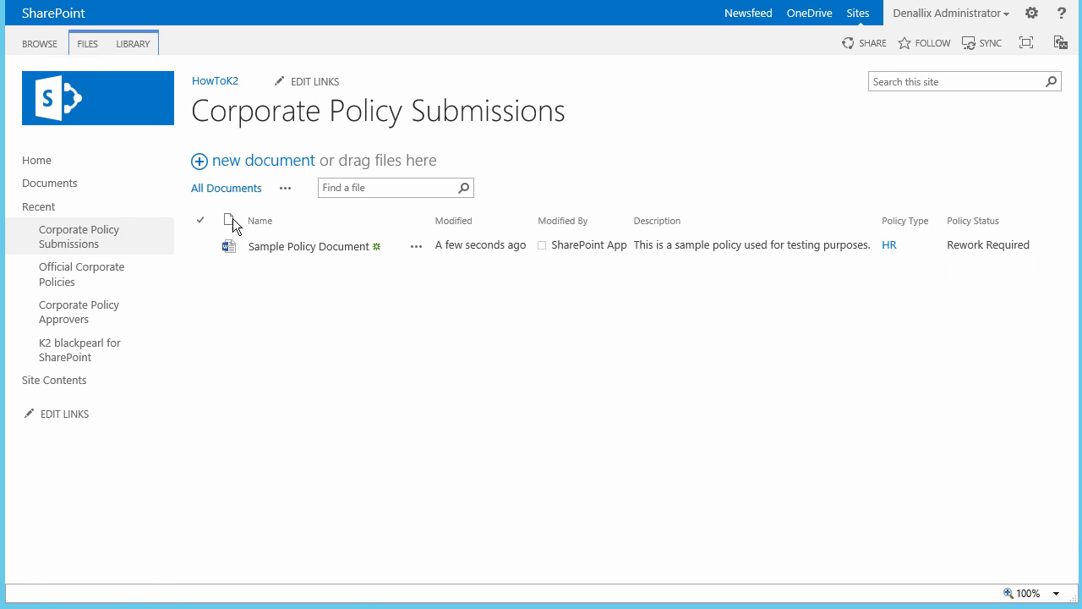
# Open the form of the rework task in the HowToK2 site's K2 Worklist and submit it with the action Return for Review.
pyautogui.click(51, 166)
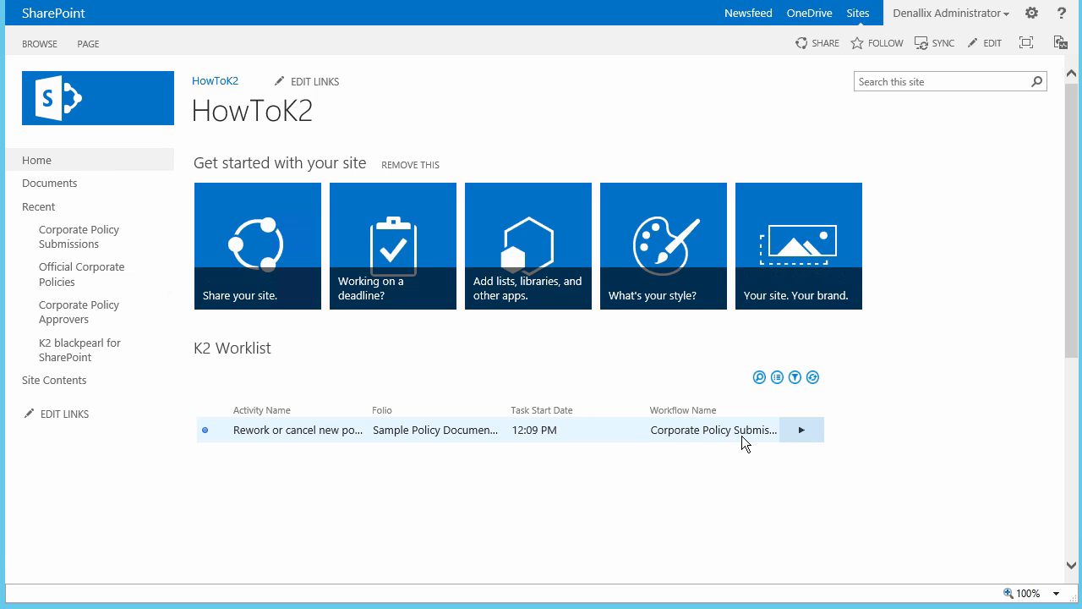
pyautogui.click(803, 434)
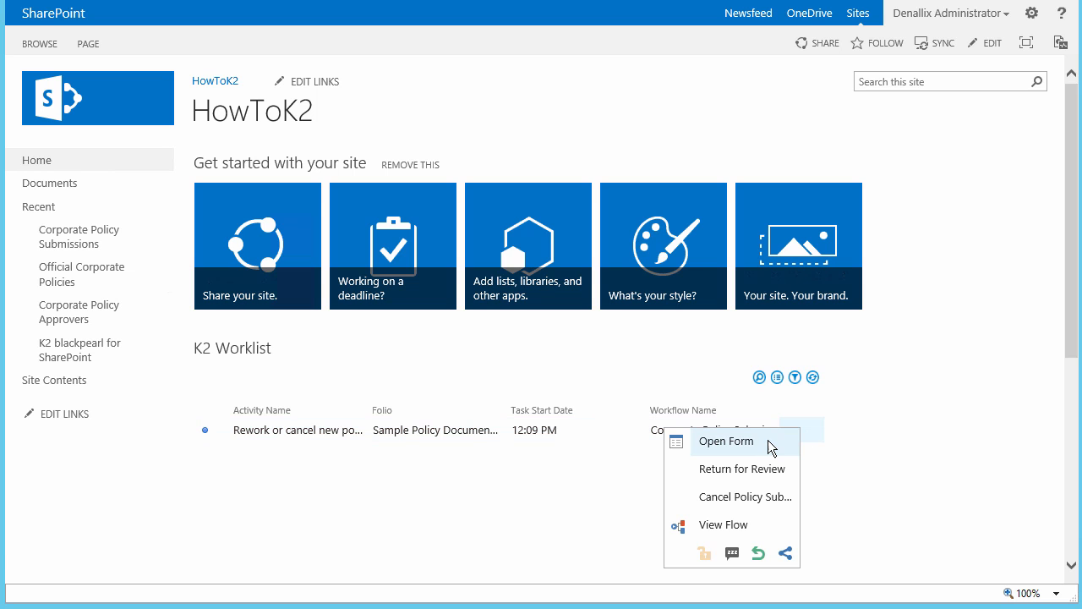
pyautogui.click(768, 440)
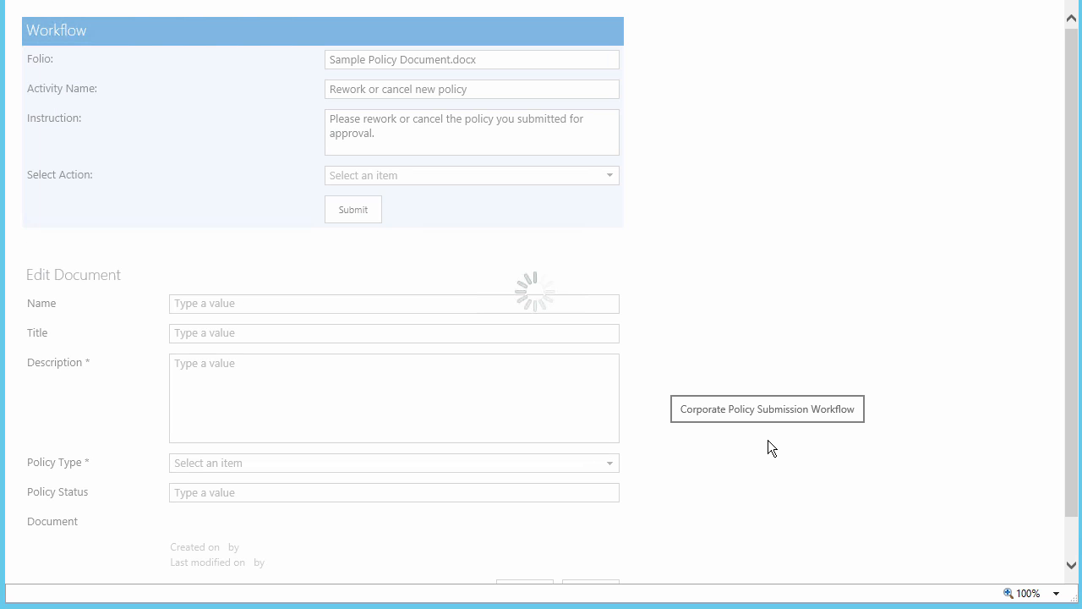
pyautogui.click(616, 175)
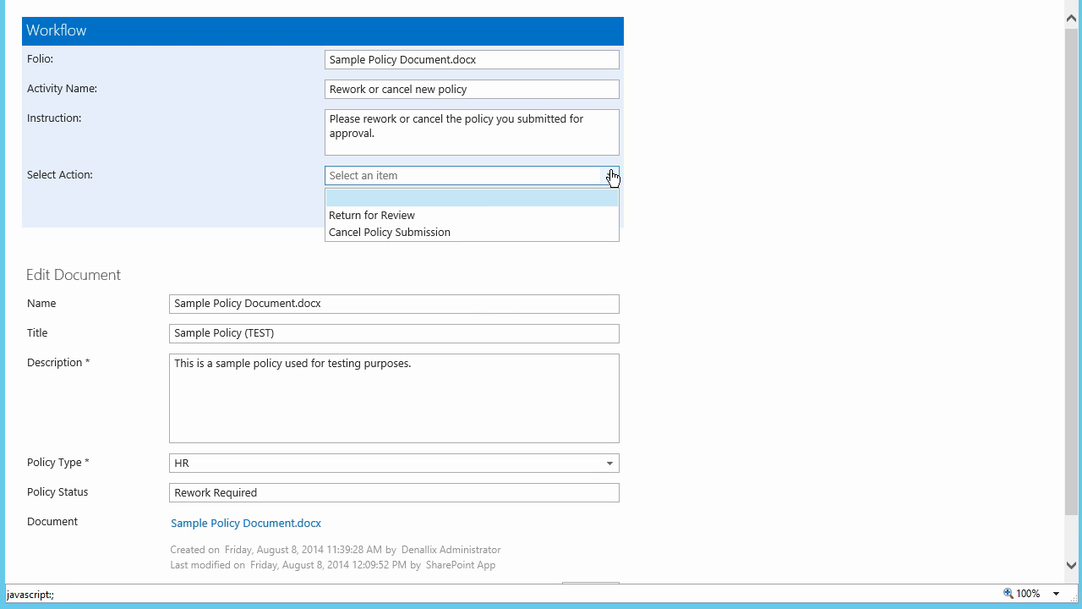
pyautogui.click(447, 218)
pyautogui.click(362, 211)
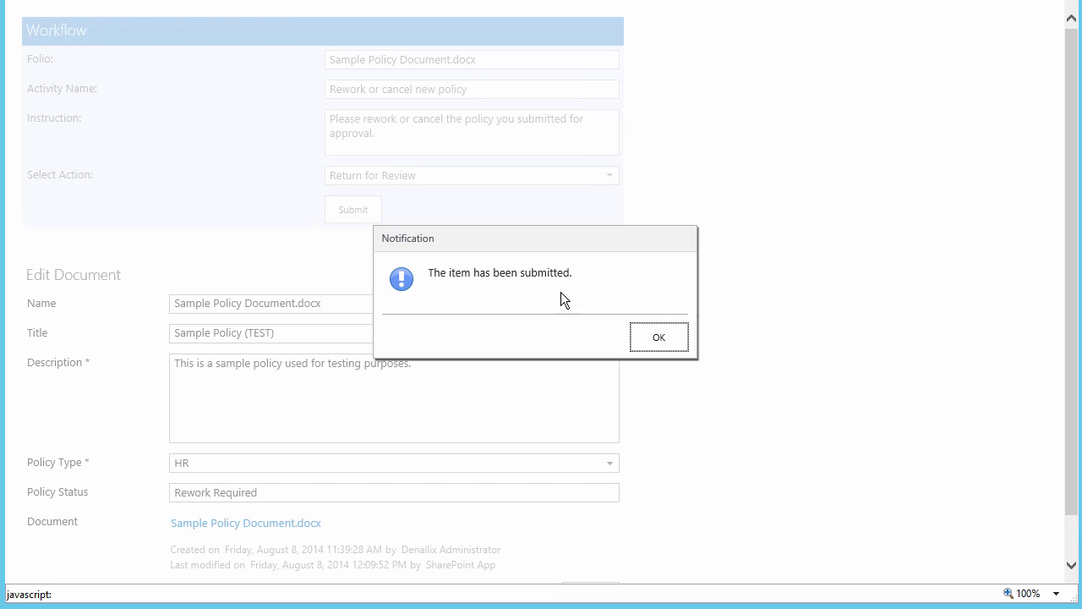
pyautogui.click(643, 337)
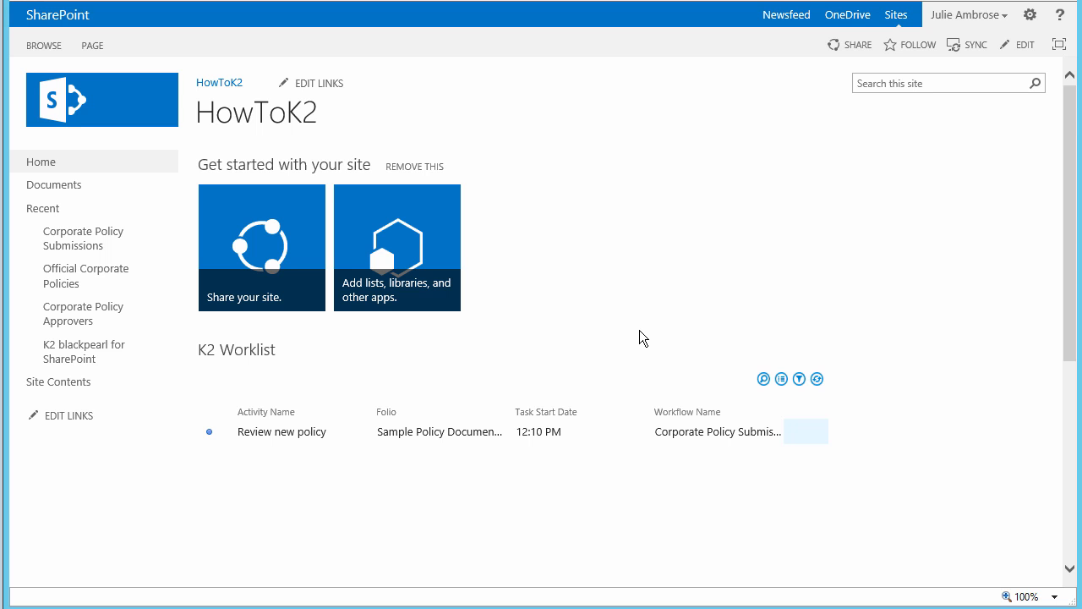
# Open the form of the Review new policy task in the reviewer's K2 Worklist and submit it with the action Send for Approval.
pyautogui.moveTo(755, 438)
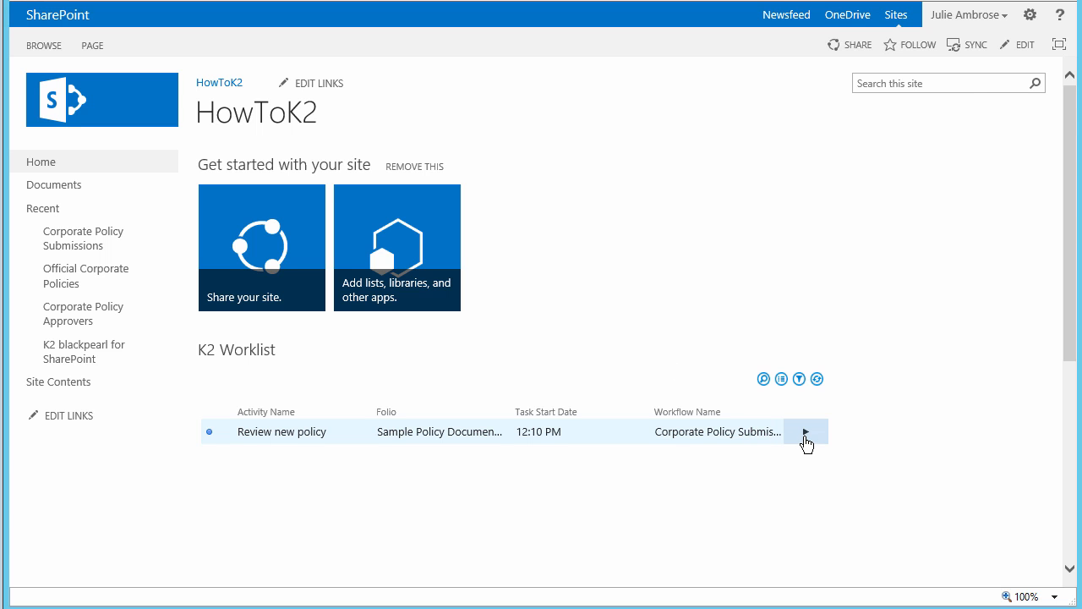
pyautogui.click(804, 435)
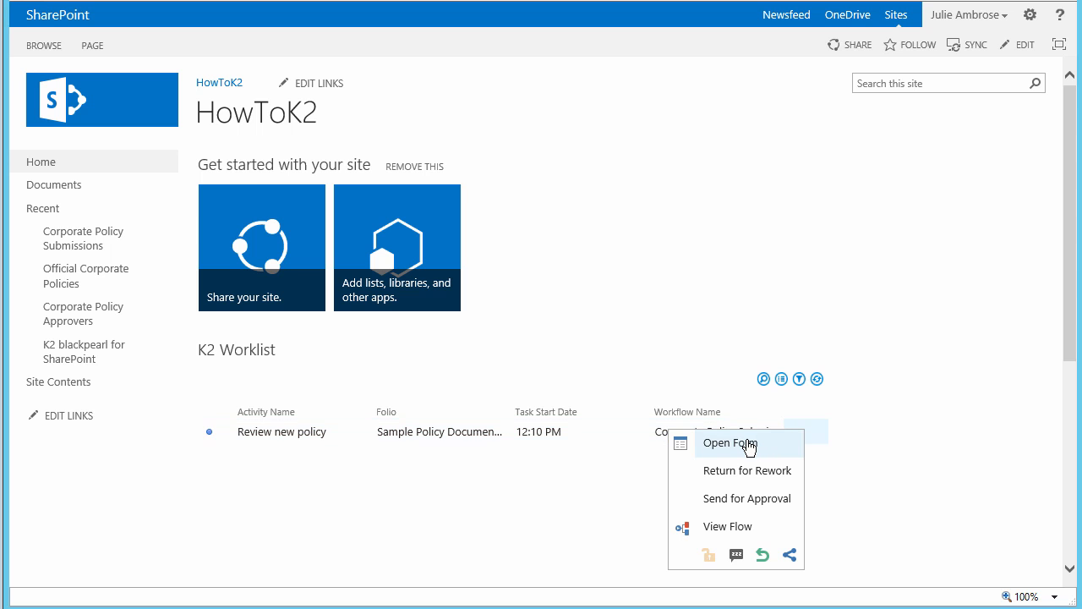
pyautogui.click(748, 445)
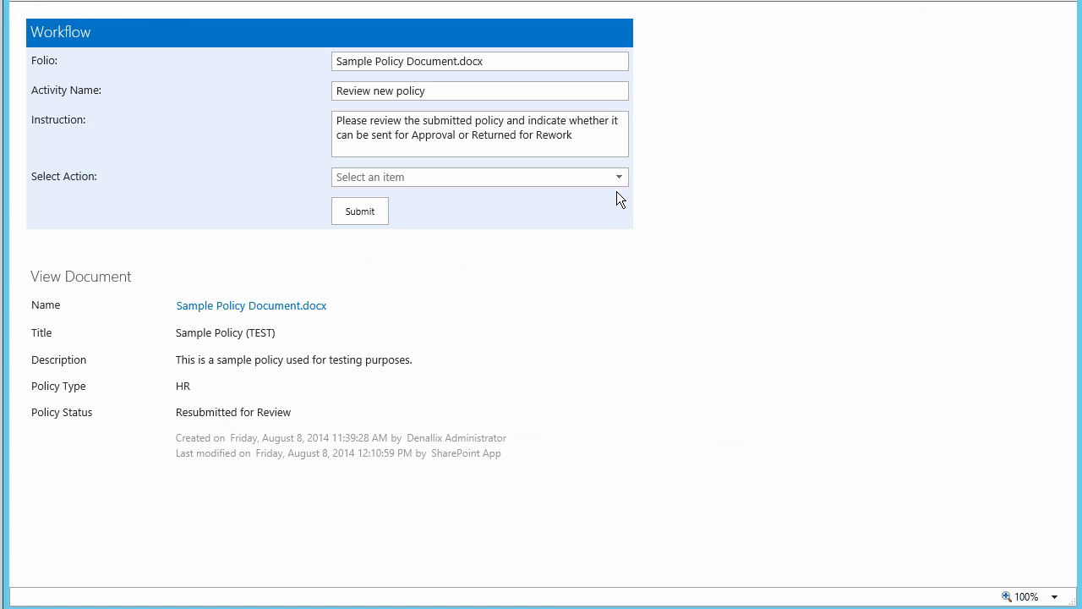
pyautogui.click(620, 180)
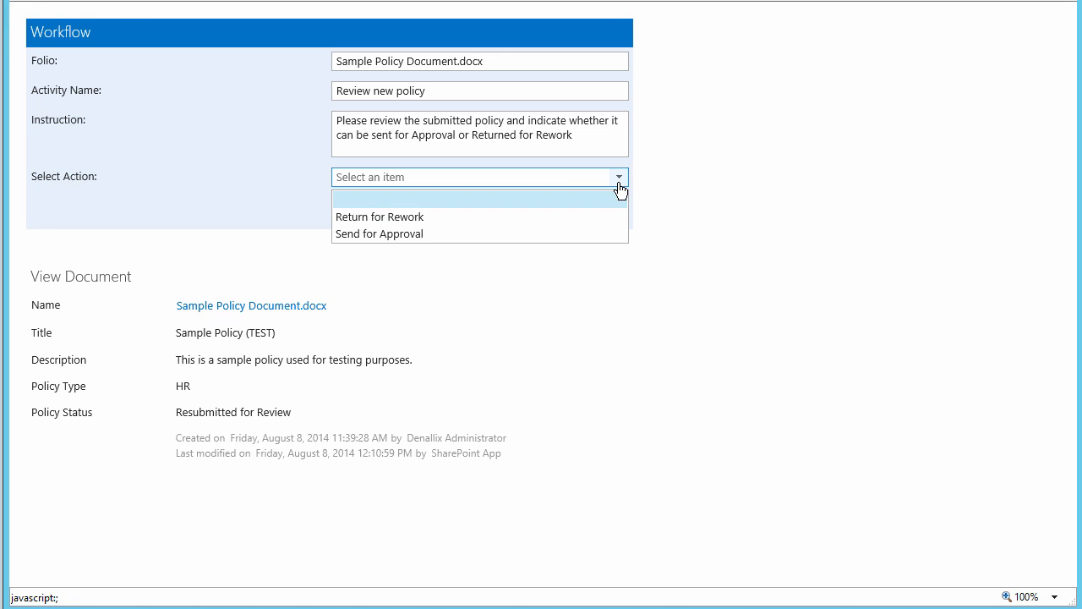
pyautogui.click(594, 233)
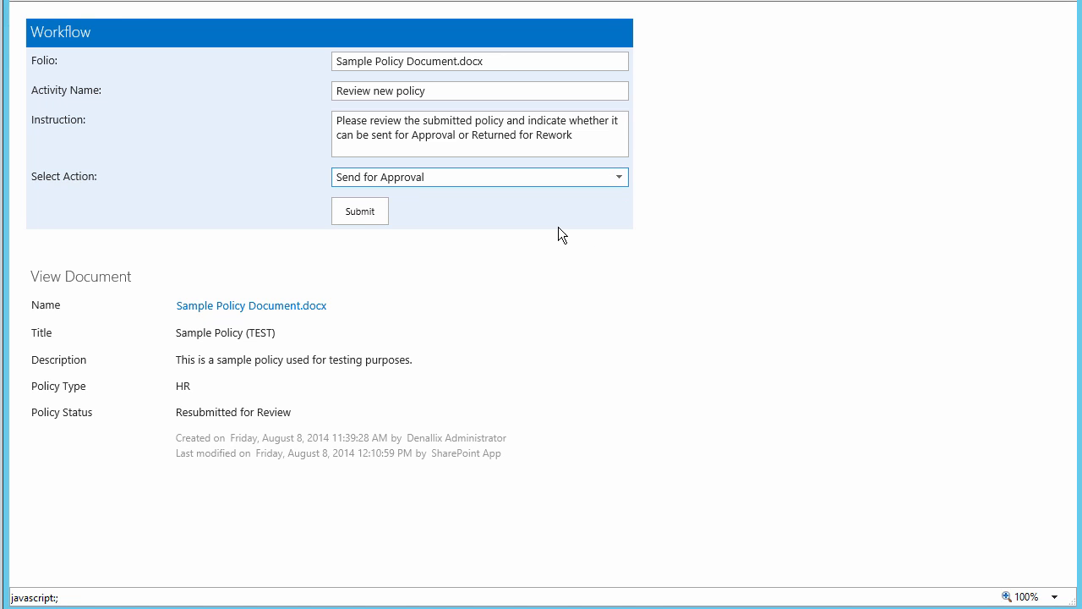
pyautogui.click(359, 212)
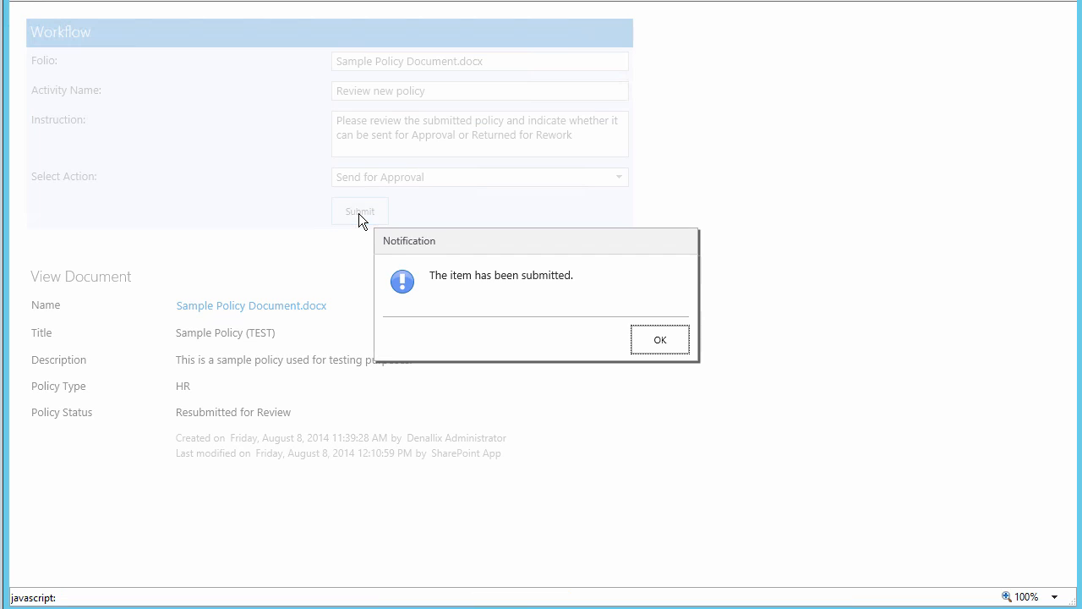
pyautogui.click(640, 338)
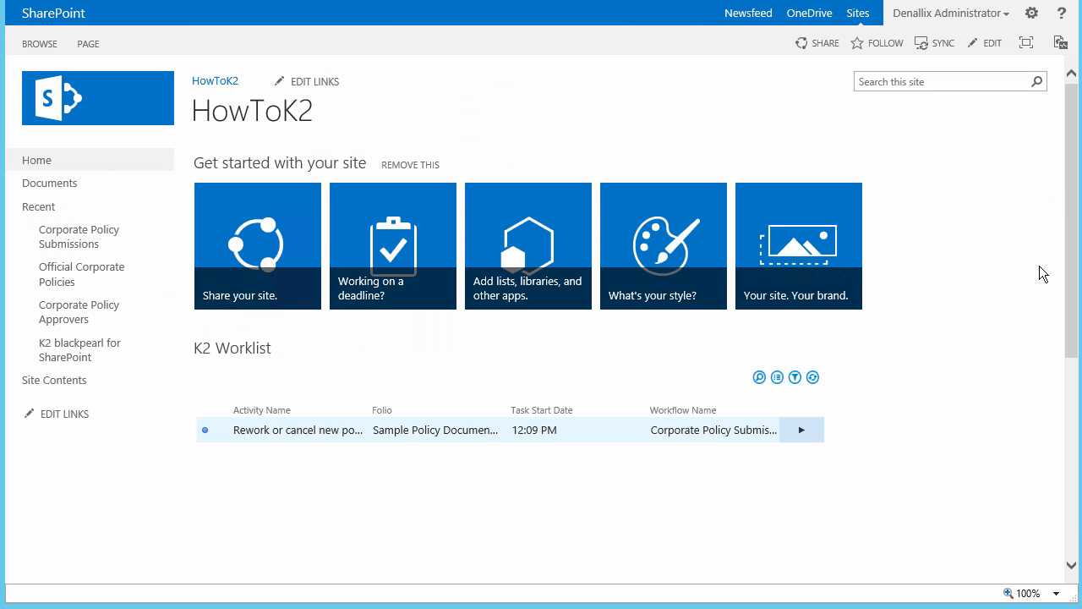
# View the flow of Sample Policy Document's workflow instance from the Corporate Policy Submissions library and check the participants of the Approve new Policy activity.
pyautogui.click(66, 242)
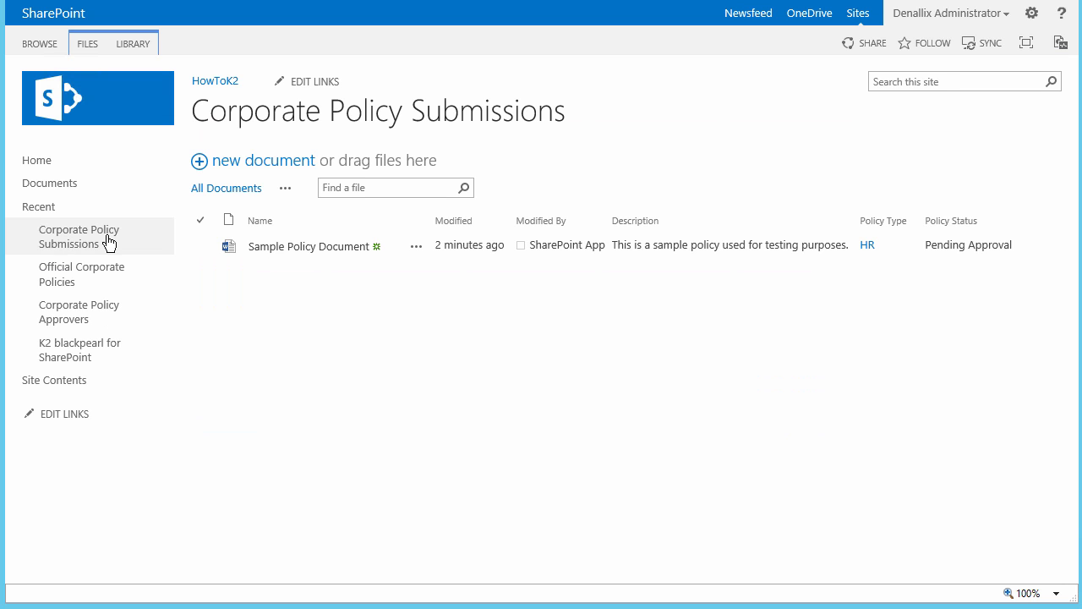
pyautogui.click(421, 245)
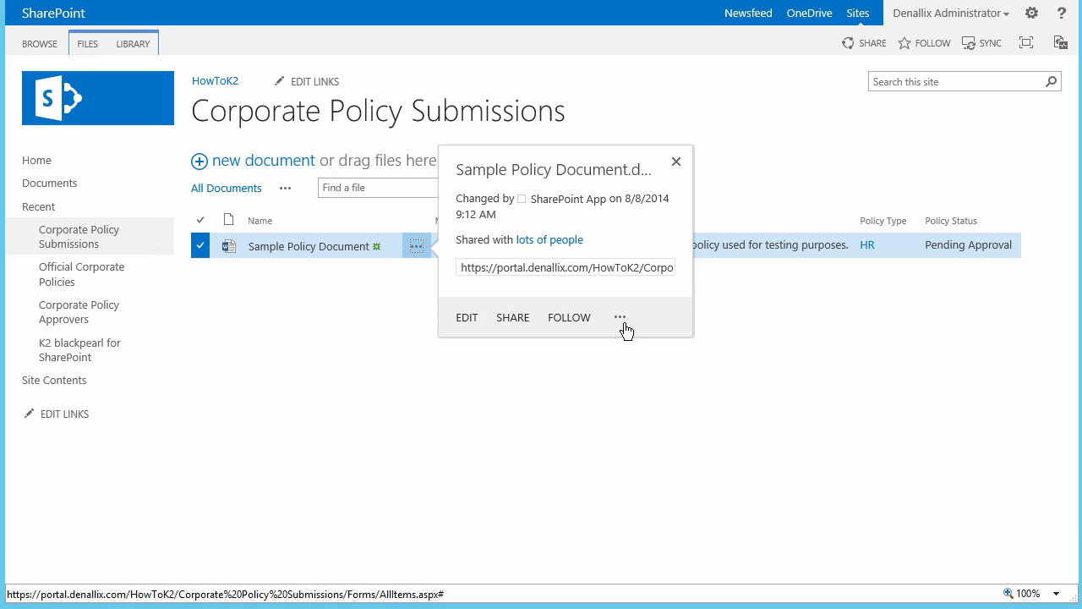
pyautogui.click(623, 323)
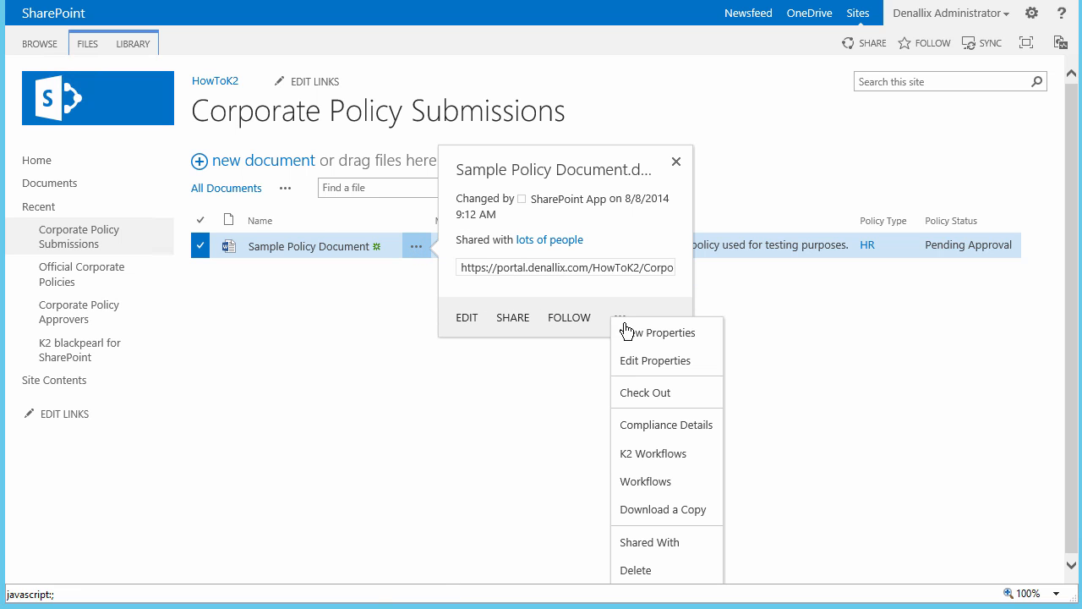
pyautogui.click(636, 451)
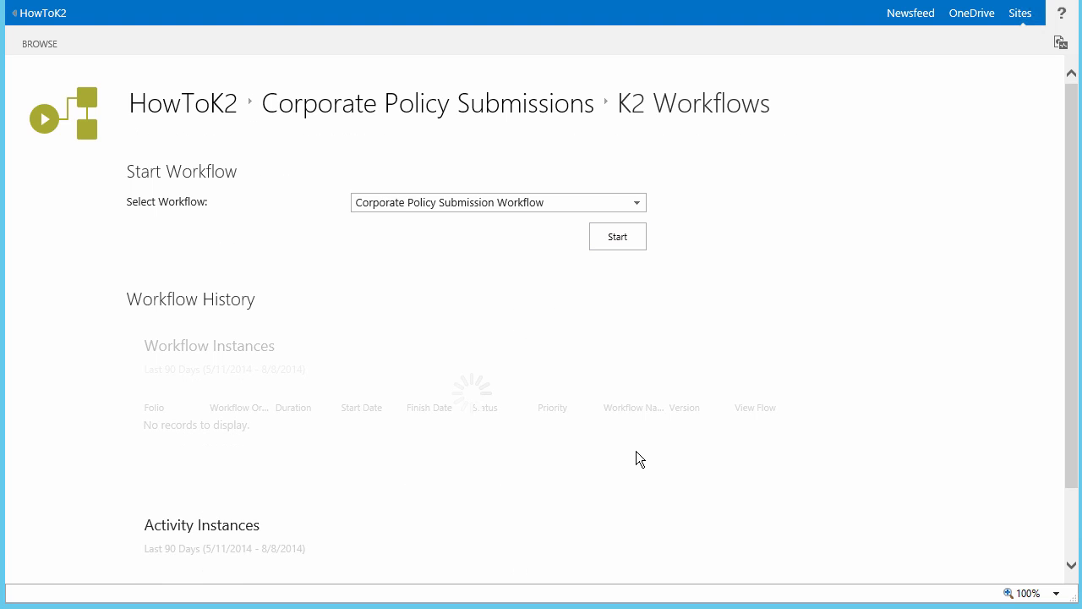
pyautogui.click(740, 427)
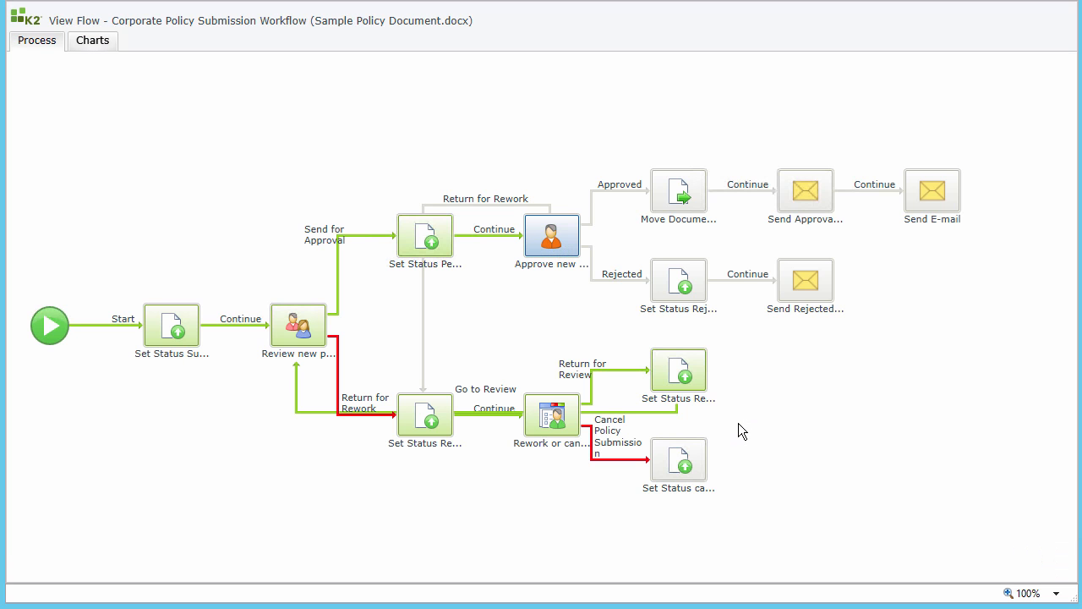
pyautogui.click(551, 243)
pyautogui.click(325, 155)
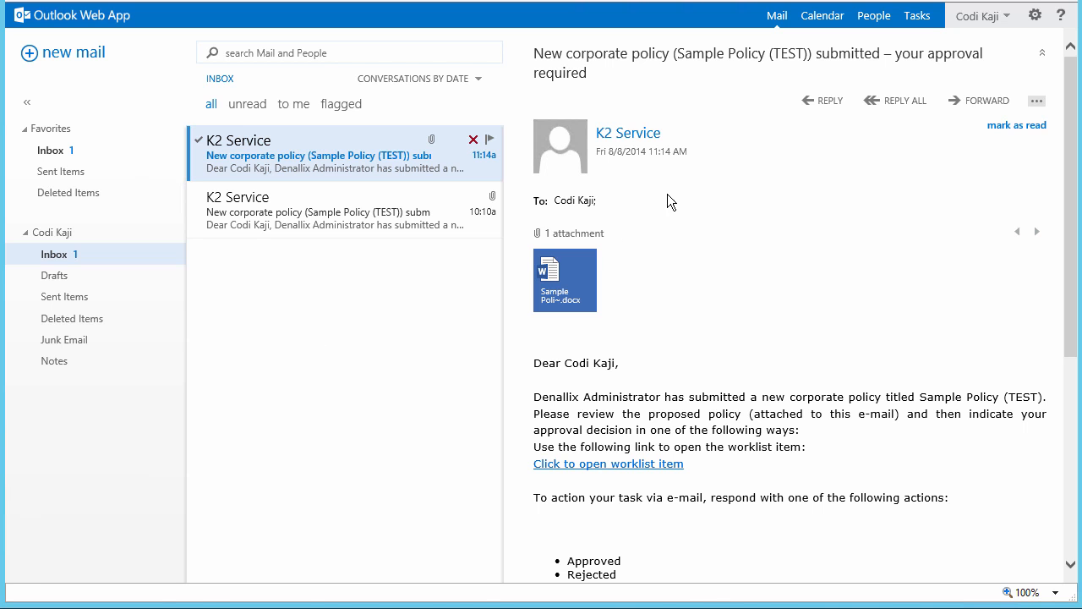
# Reply to the approver's new corporate policy notification e-mail with the action Approved and send it.
pyautogui.click(825, 105)
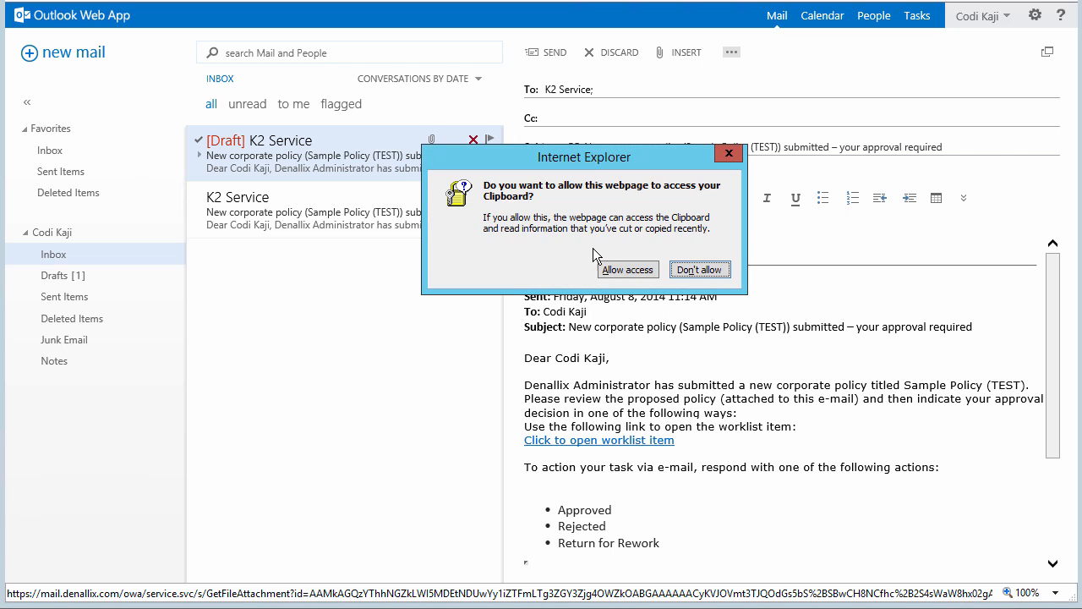
pyautogui.click(626, 270)
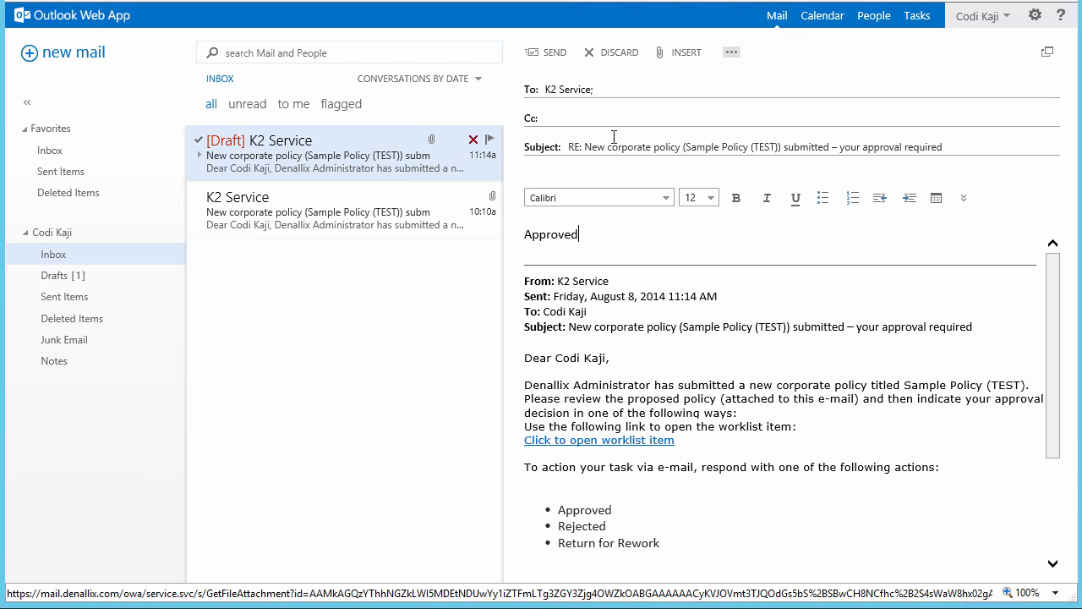
pyautogui.click(554, 53)
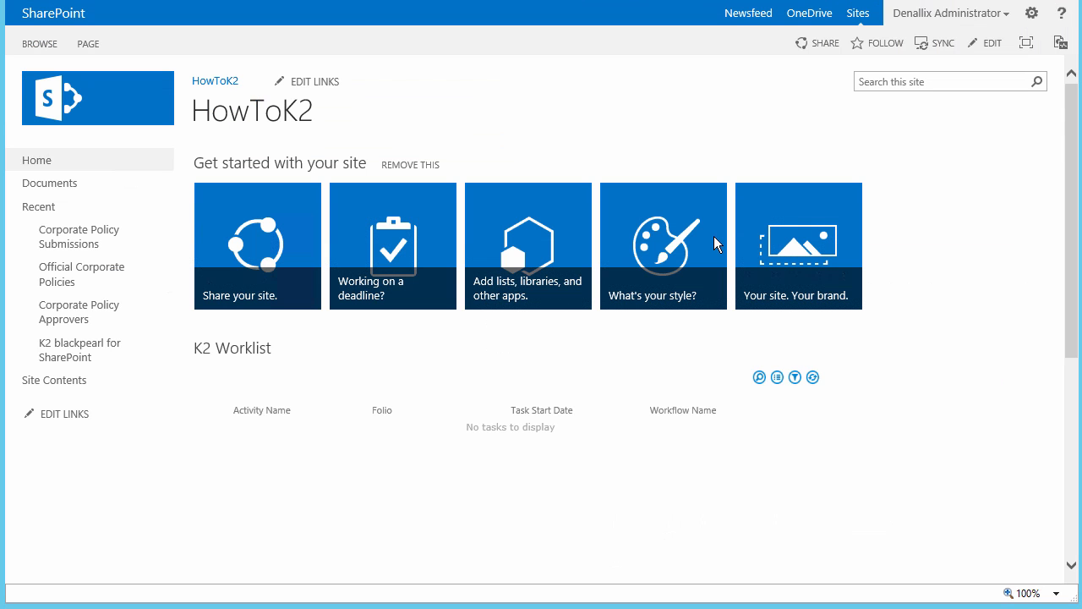
# Open the document's Approval History link in the Official Corporate Policies library and check the participants of the Approve new Policy activity.
pyautogui.click(67, 276)
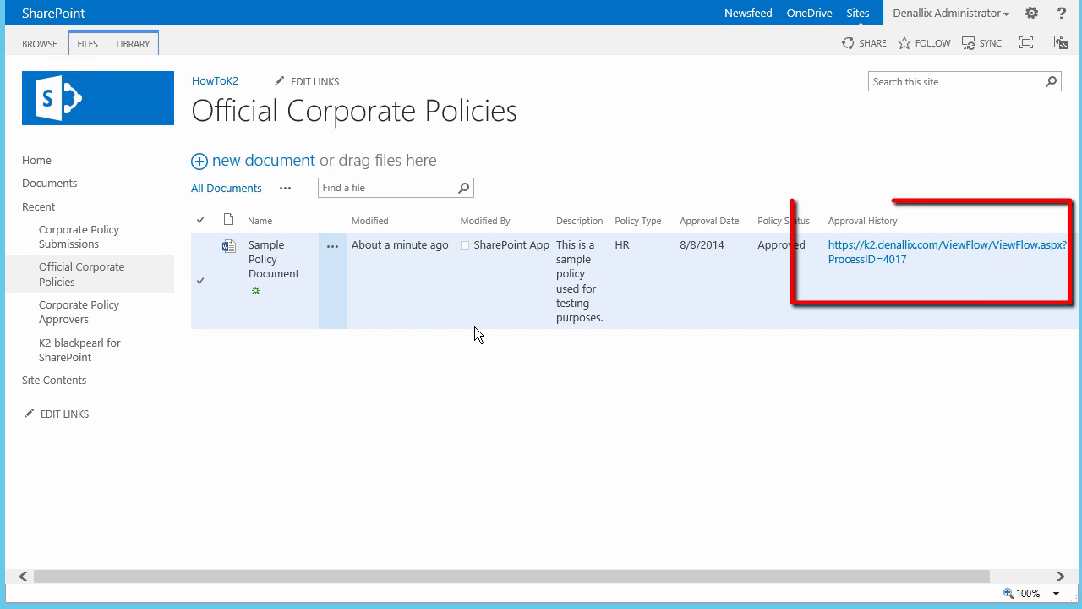
pyautogui.click(843, 261)
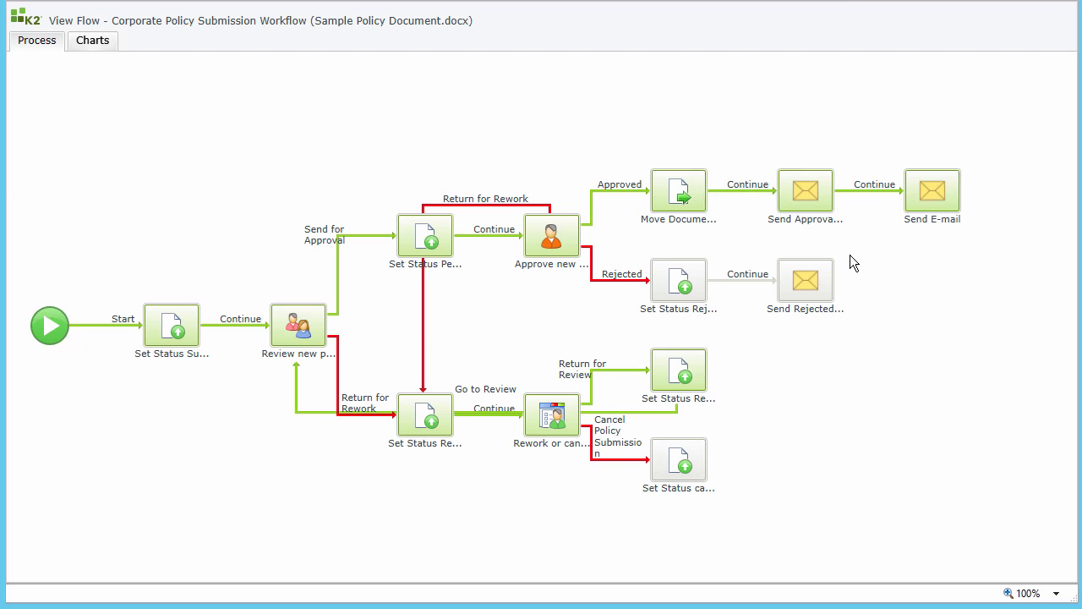
pyautogui.click(560, 241)
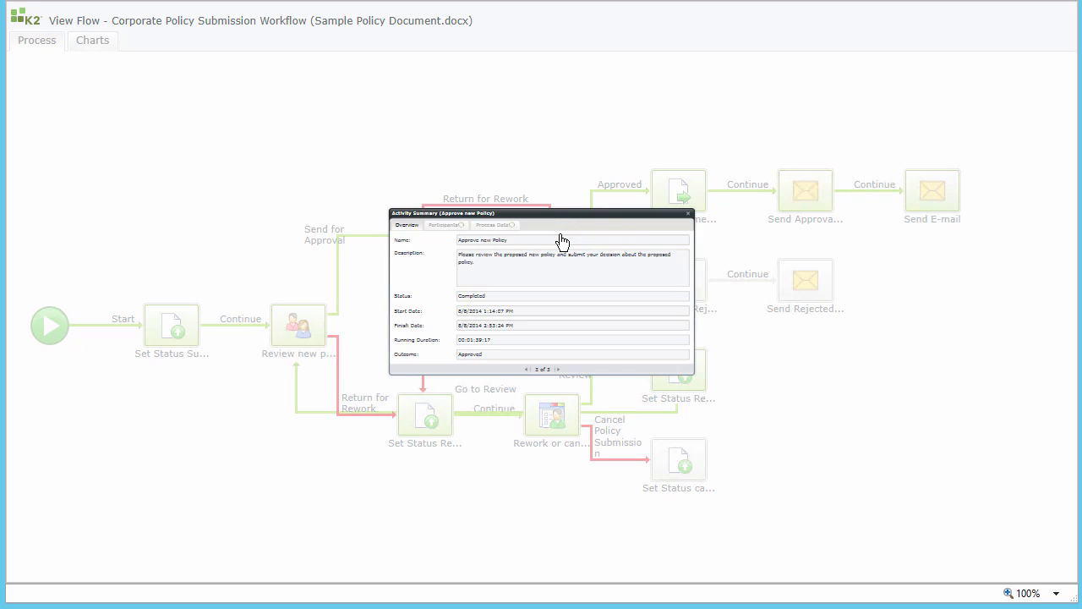
pyautogui.click(360, 162)
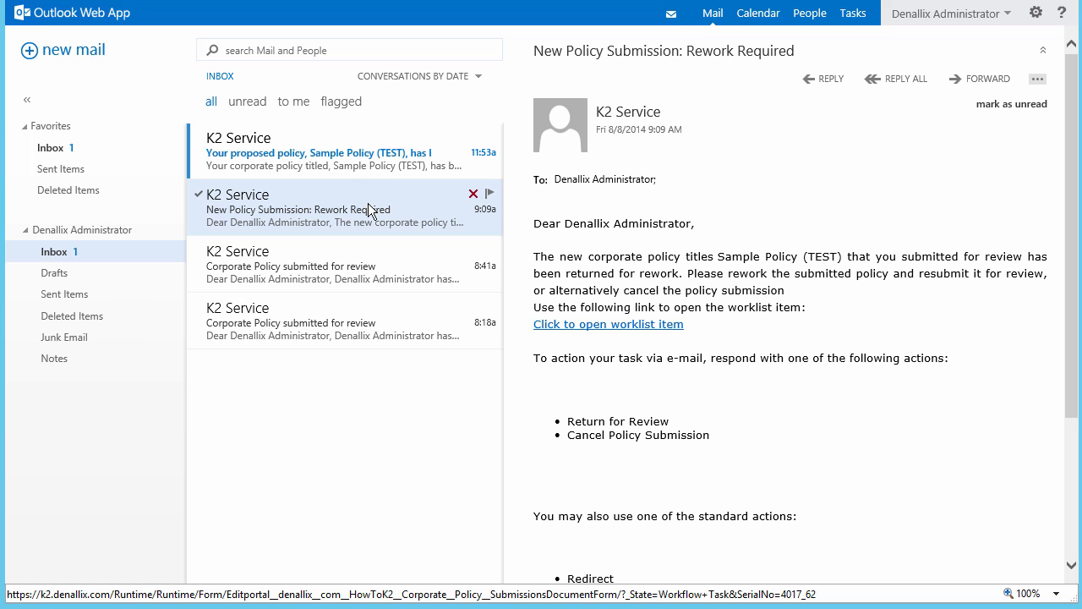
# Follow the library link in the submitter's approval e-mail and open the Sample Policy (TEST) document from the policy publication e-mail.
pyautogui.click(343, 160)
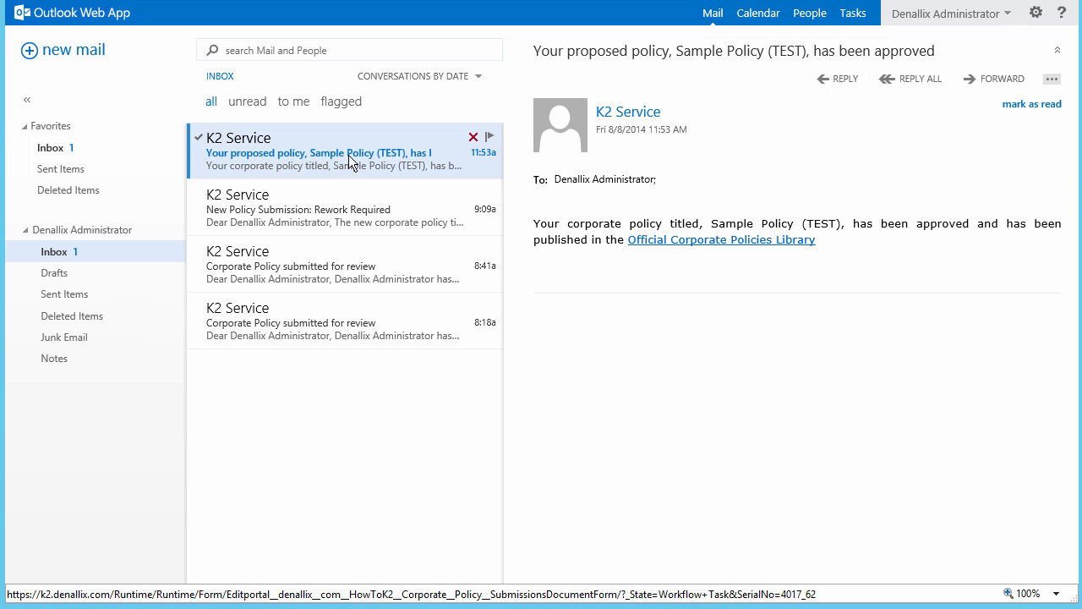
pyautogui.click(660, 245)
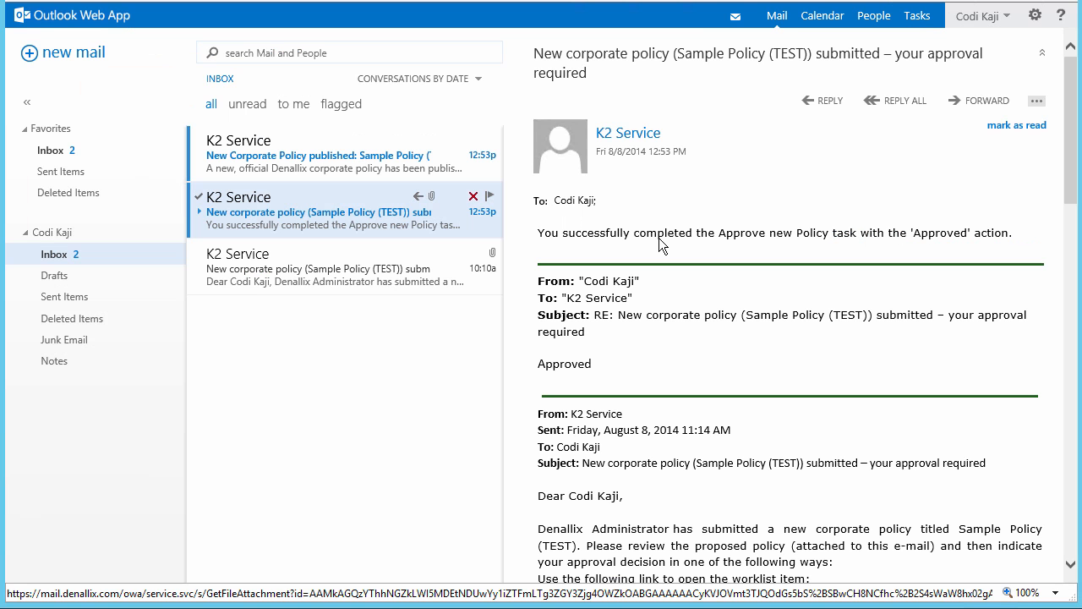
pyautogui.click(354, 160)
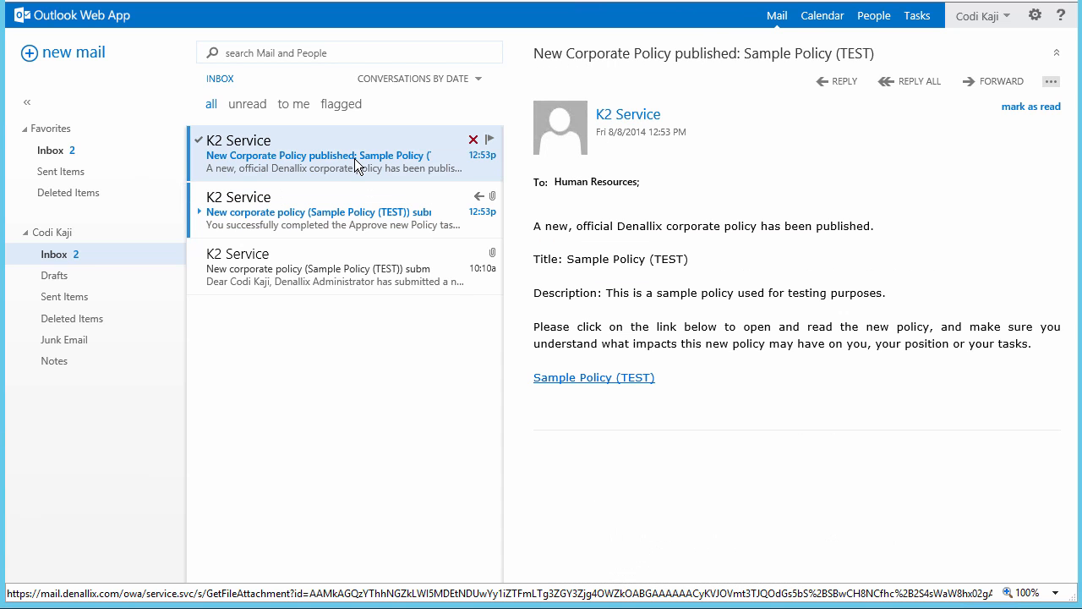
pyautogui.click(581, 377)
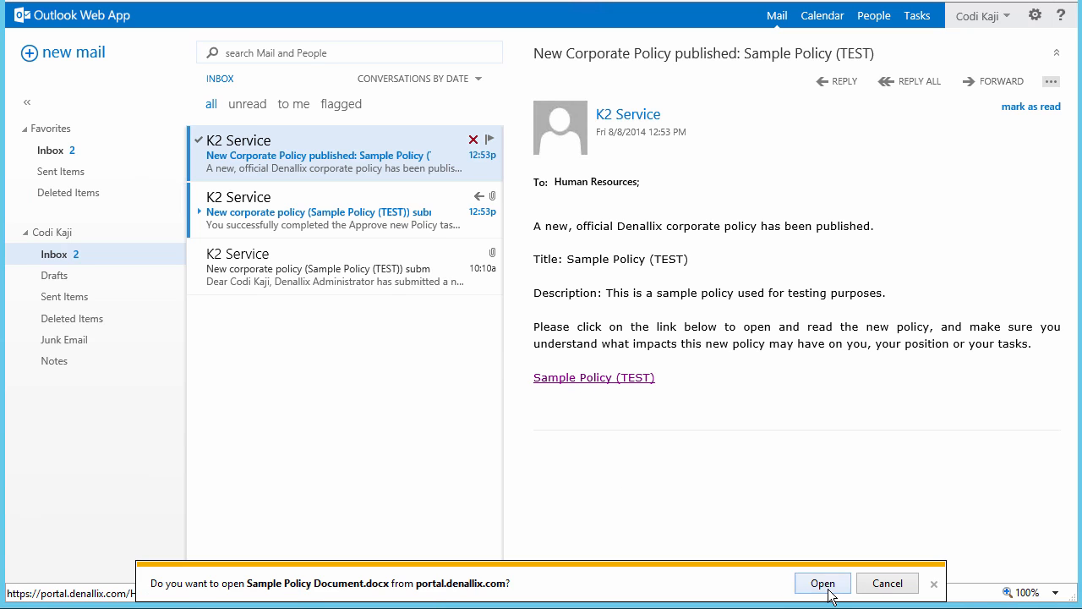
pyautogui.click(827, 588)
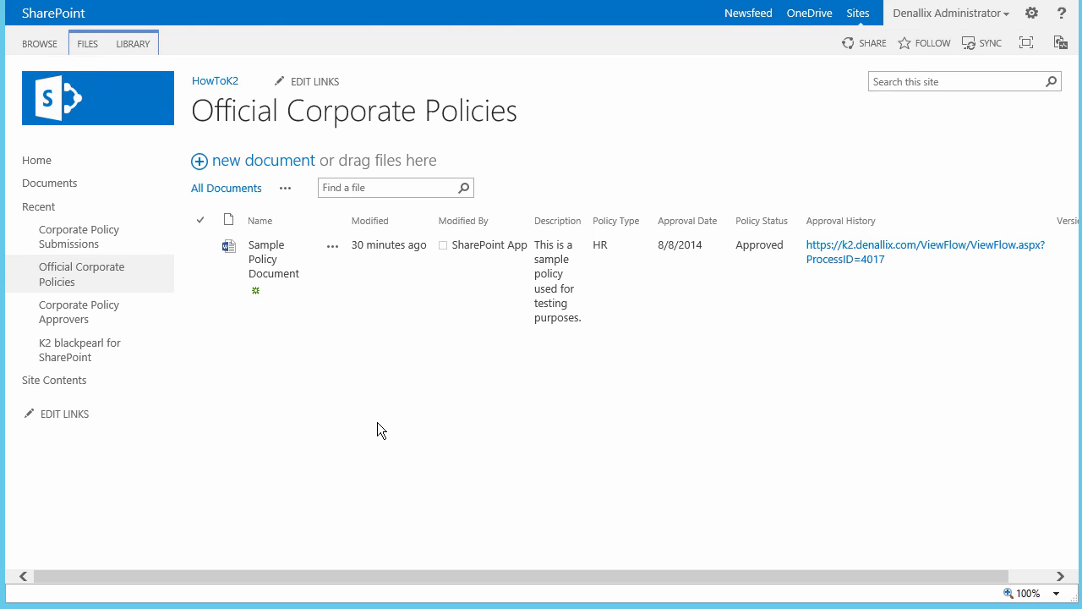
# Start the Corporate Policy Withdrawal Workflow on Sample Policy Document in the Official Corporate Policies library.
pyautogui.click(332, 246)
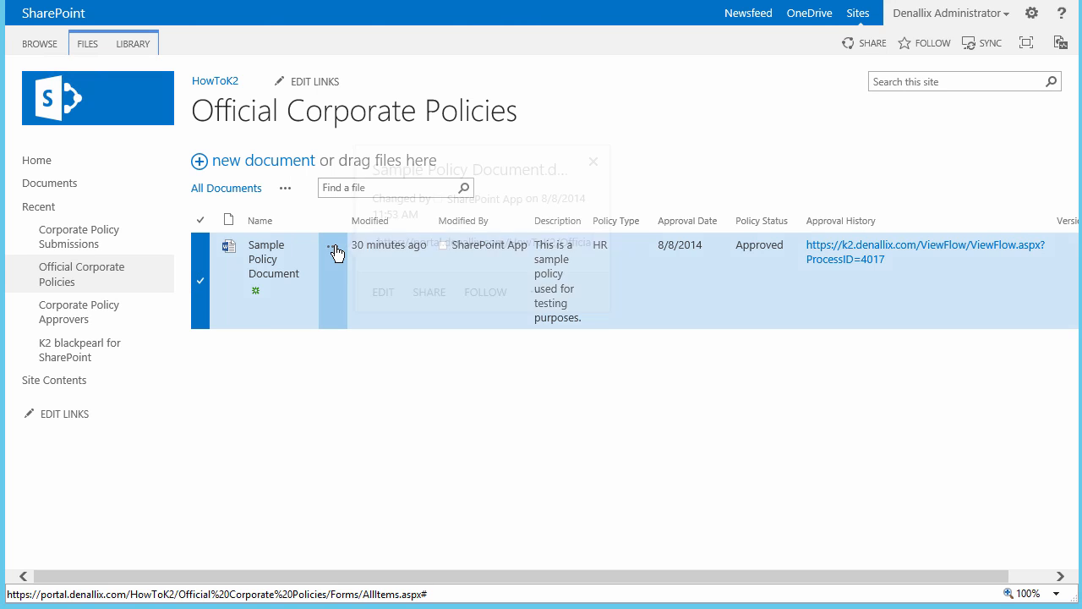
pyautogui.click(536, 317)
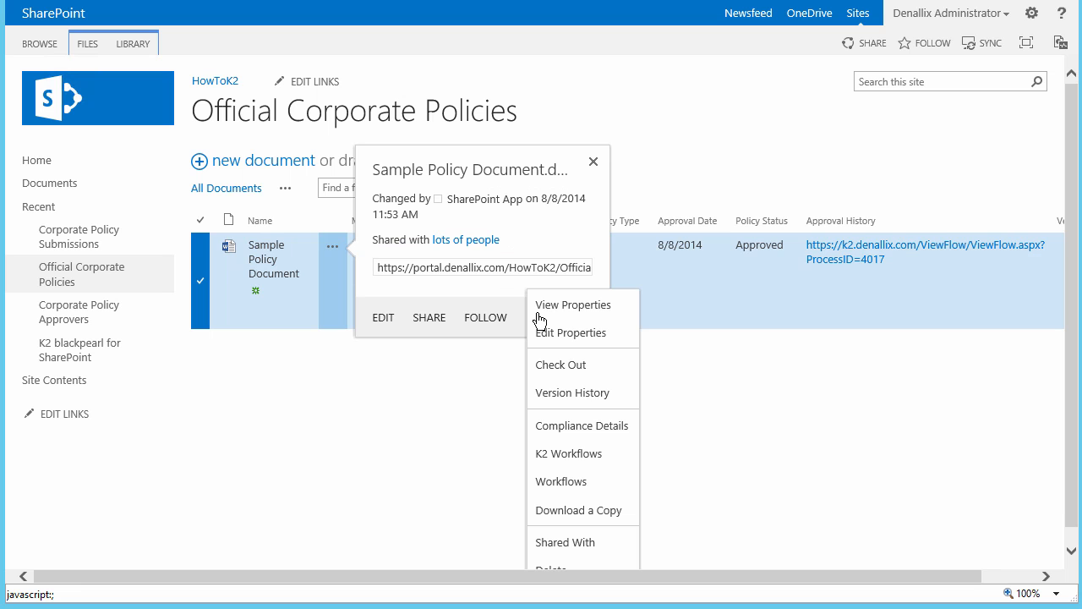
pyautogui.click(595, 456)
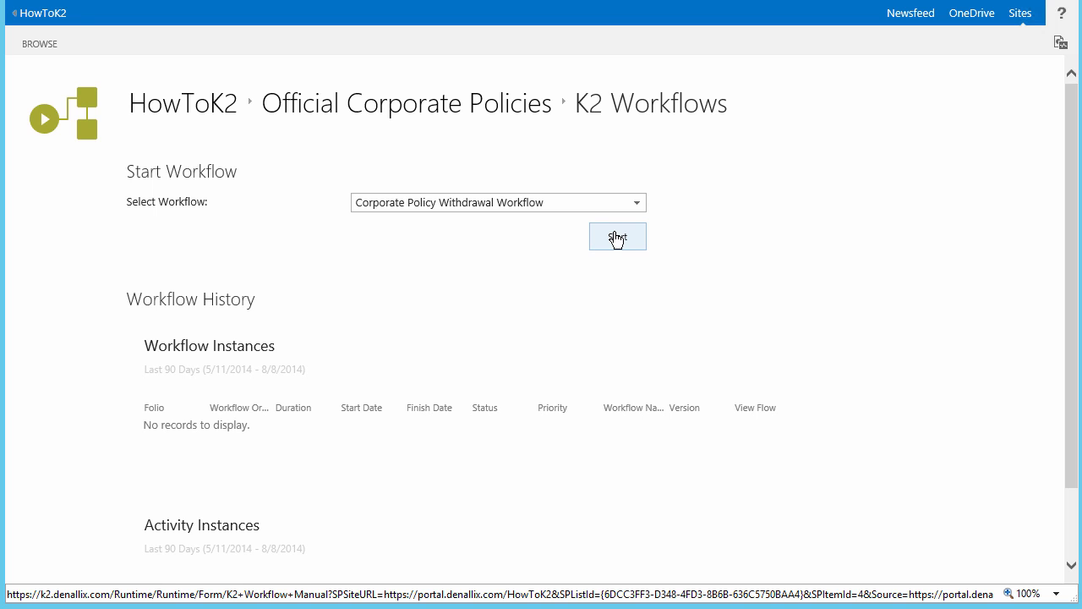
pyautogui.click(618, 238)
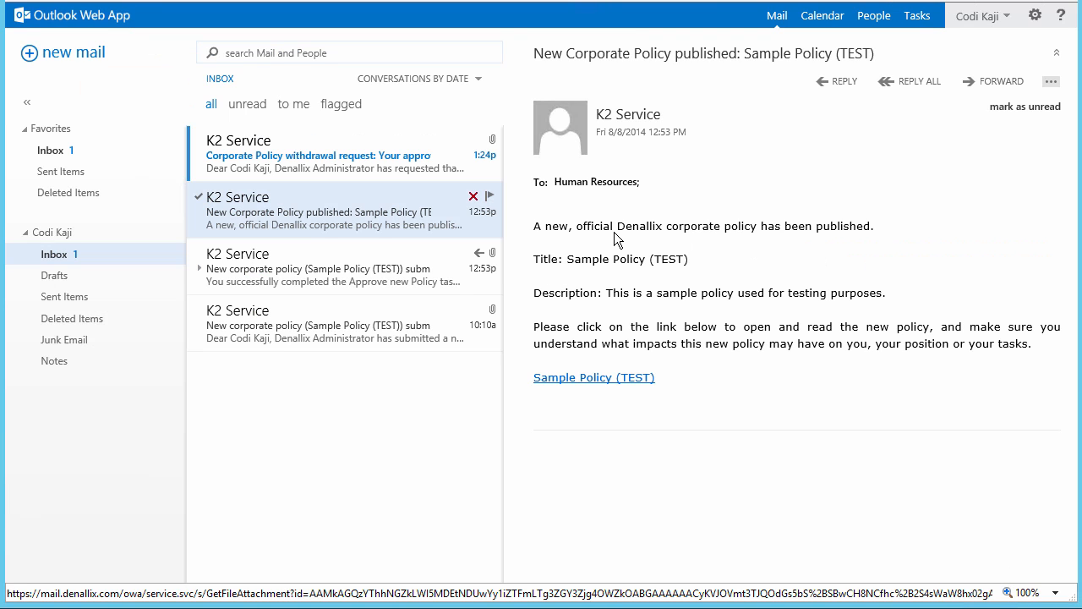
# Reply to the approver's Corporate Policy withdrawal request e-mail with the action Approve withdrawal and send it.
pyautogui.click(395, 156)
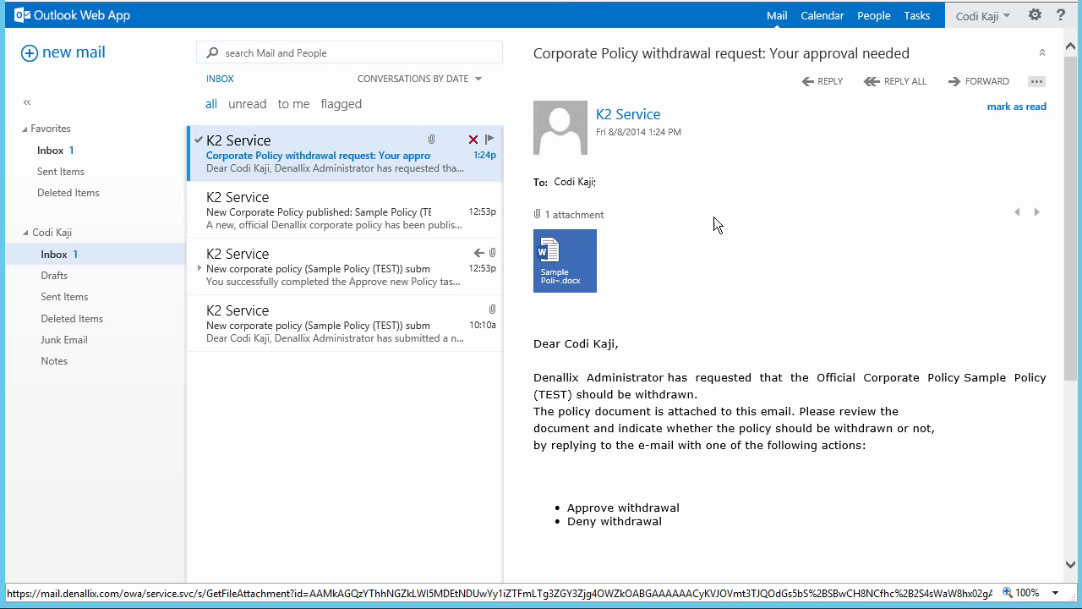
pyautogui.click(825, 84)
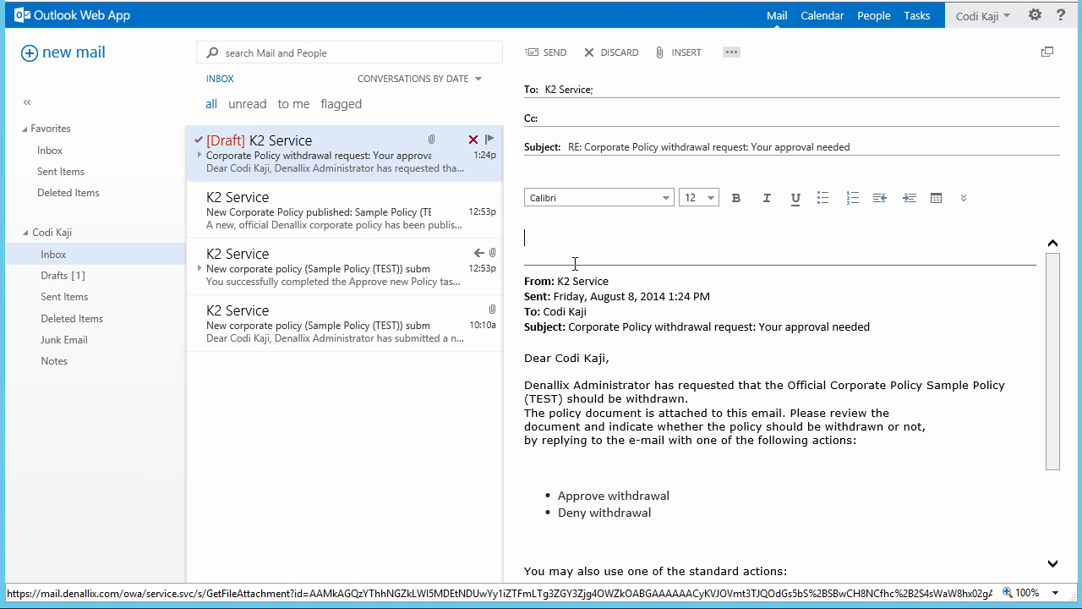
pyautogui.write('Approve withdrawal')
pyautogui.click(582, 269)
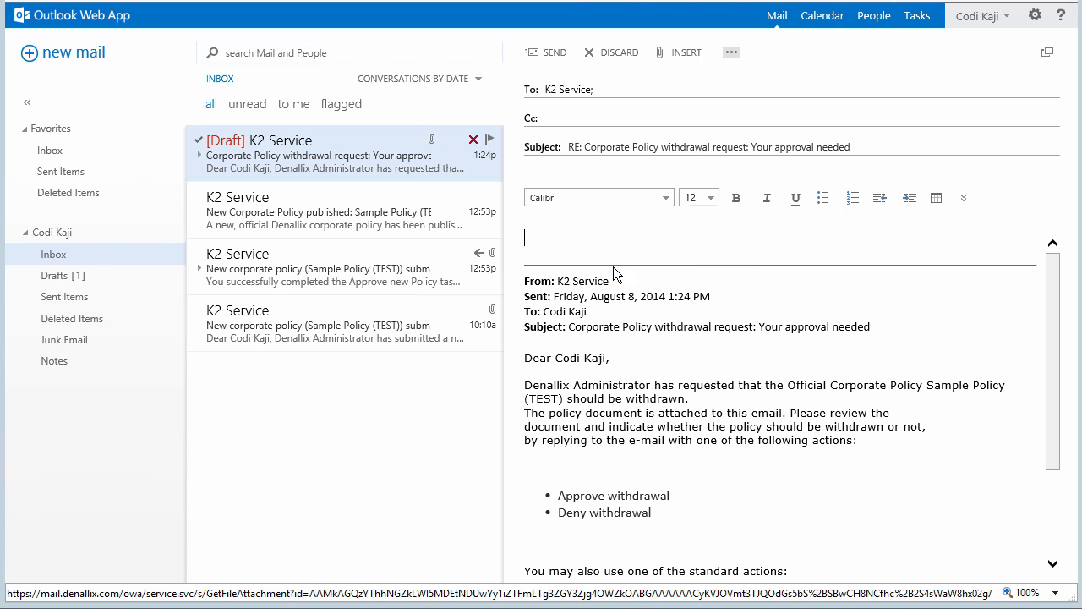
pyautogui.click(554, 54)
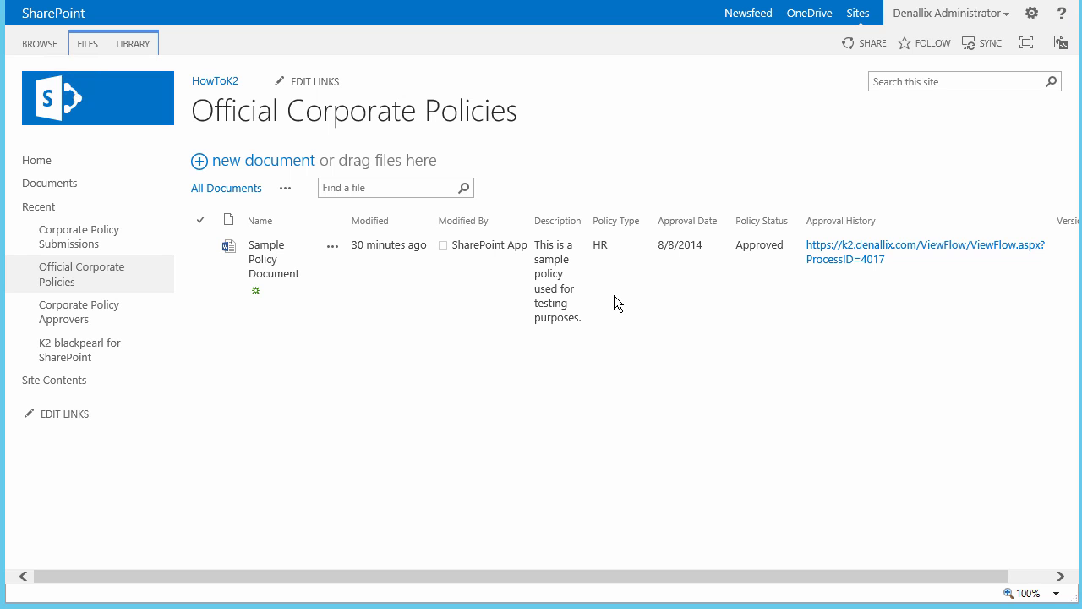
# Refresh the Official Corporate Policies library, then open its K2 report and list the workflow instances behind the chart's bar.
pyautogui.rightClick(451, 372)
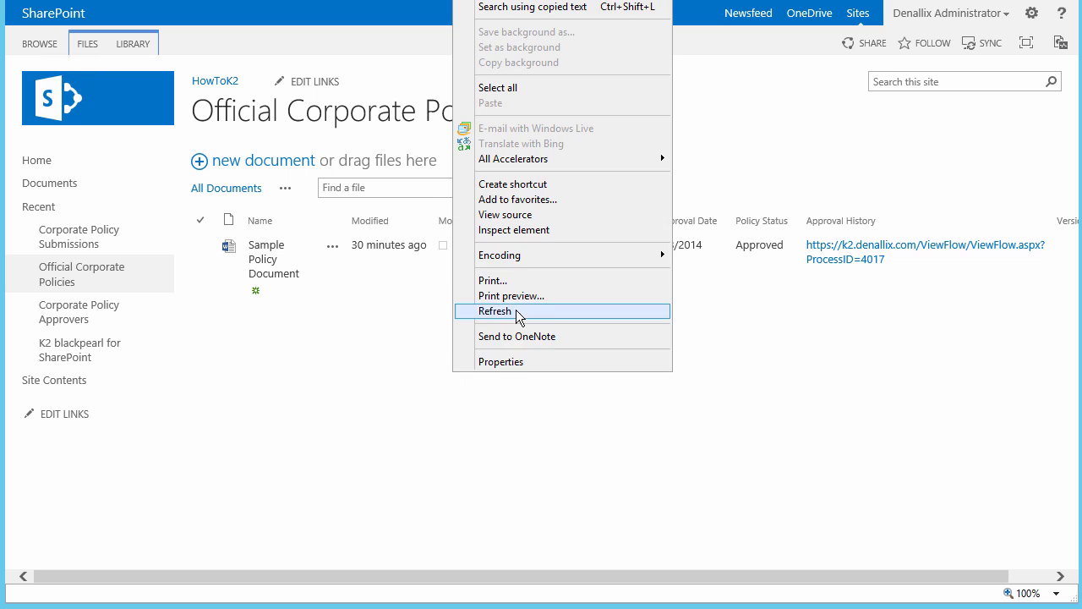
pyautogui.click(454, 307)
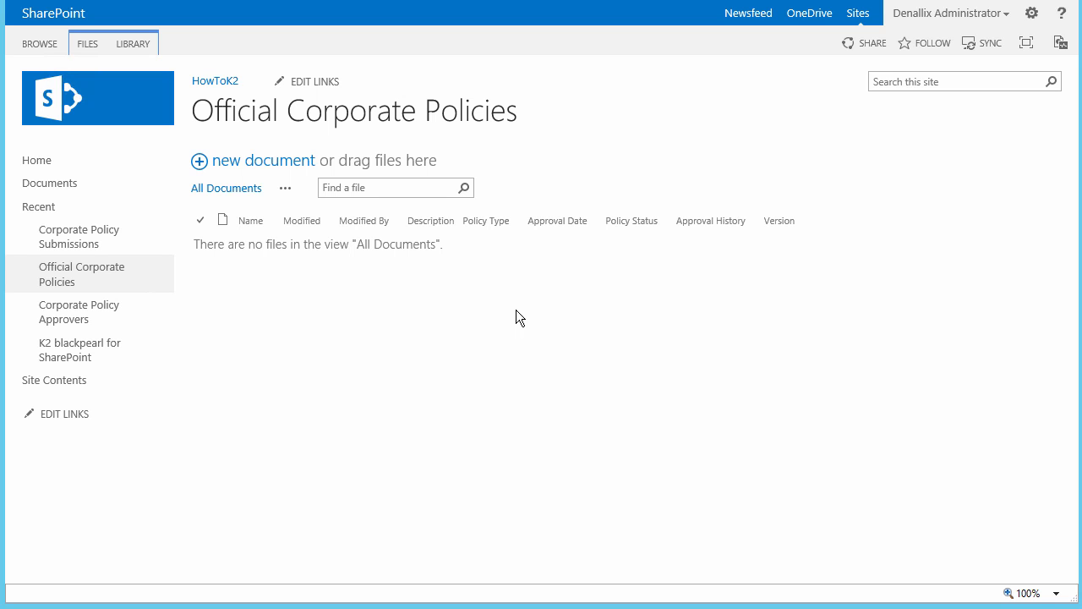
pyautogui.click(141, 49)
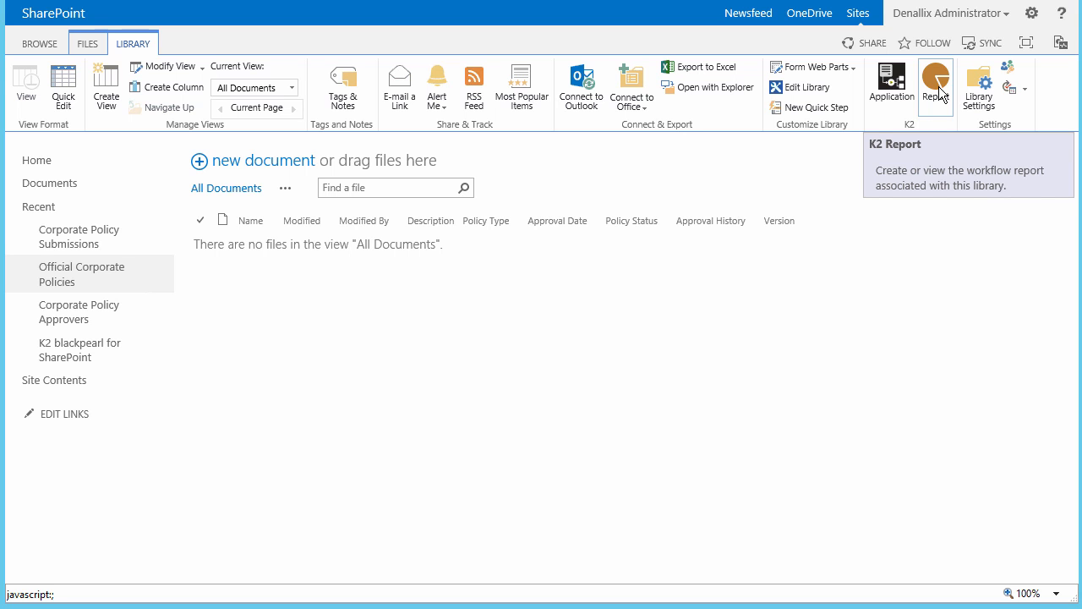
pyautogui.click(938, 86)
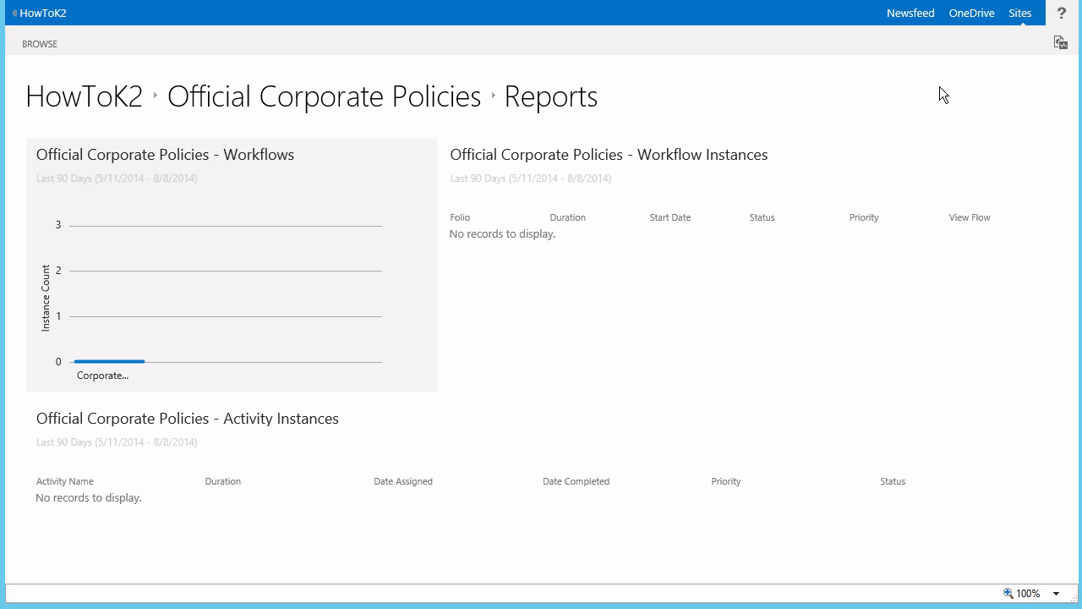
pyautogui.moveTo(100, 313)
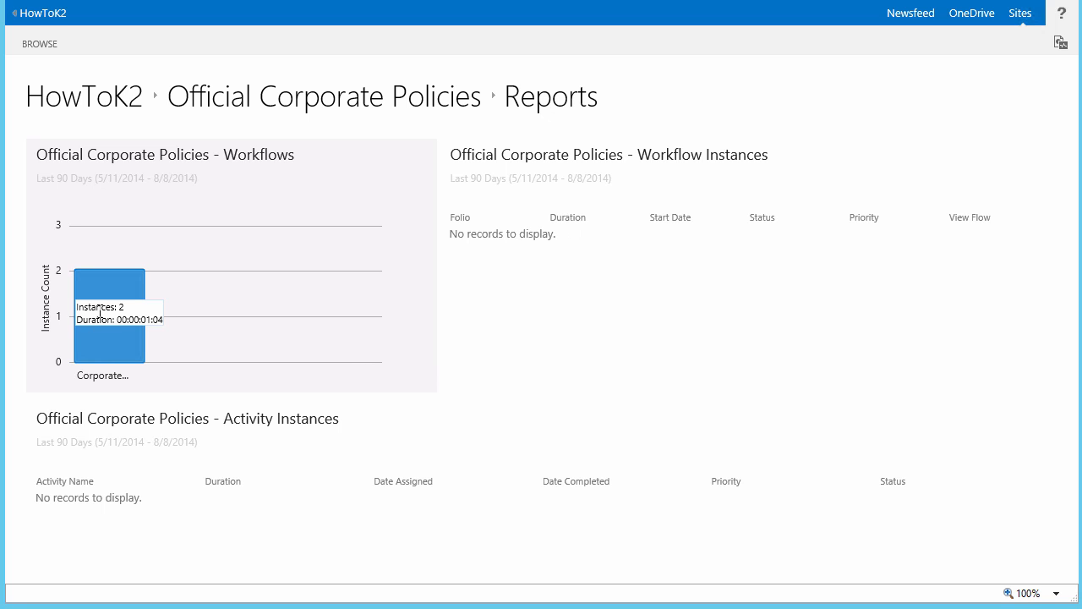
pyautogui.click(106, 292)
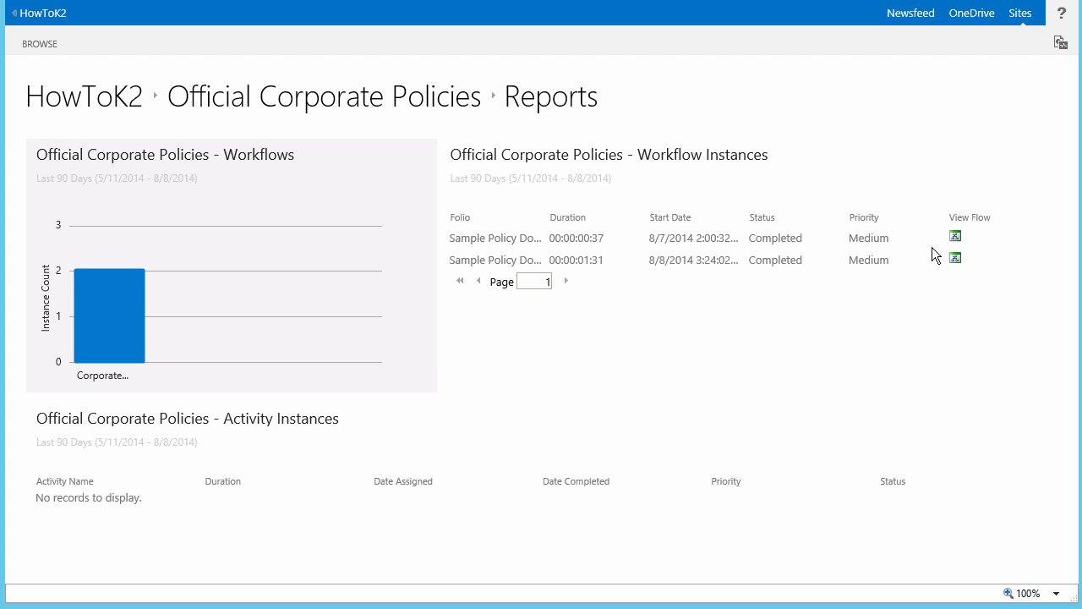
# View the flow of the 8/8/2014 withdrawal instance and check the participants of the Approve Withdrawal Request activity.
pyautogui.click(956, 260)
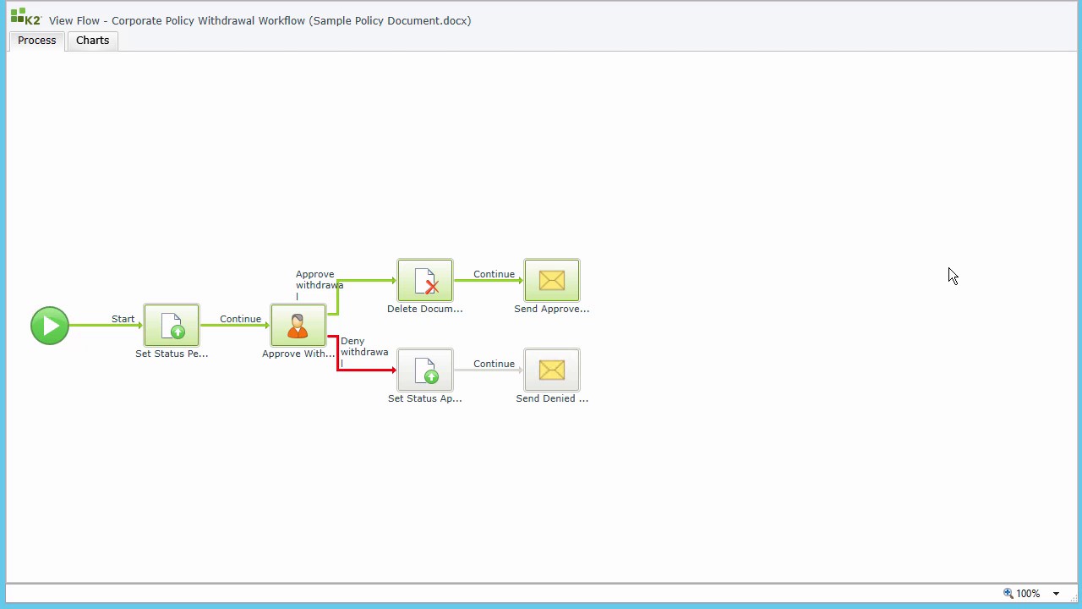
pyautogui.doubleClick(299, 333)
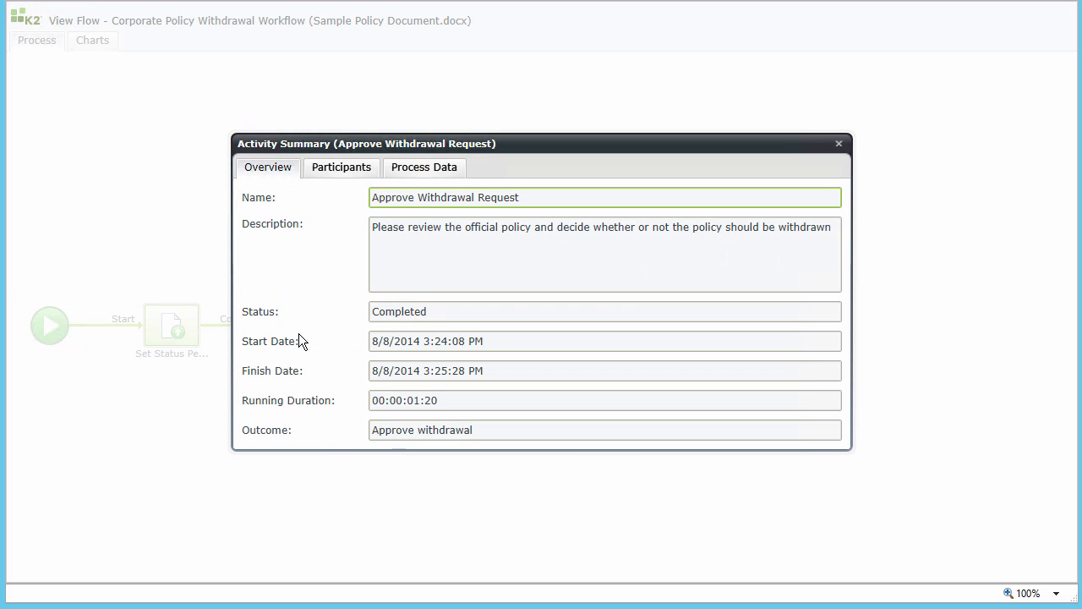
pyautogui.click(351, 169)
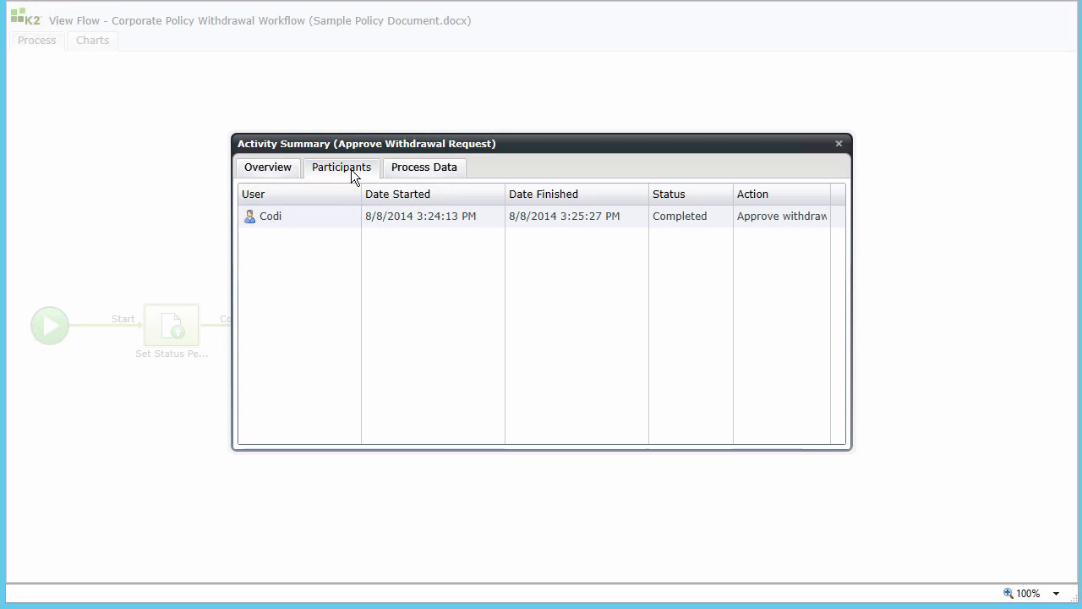